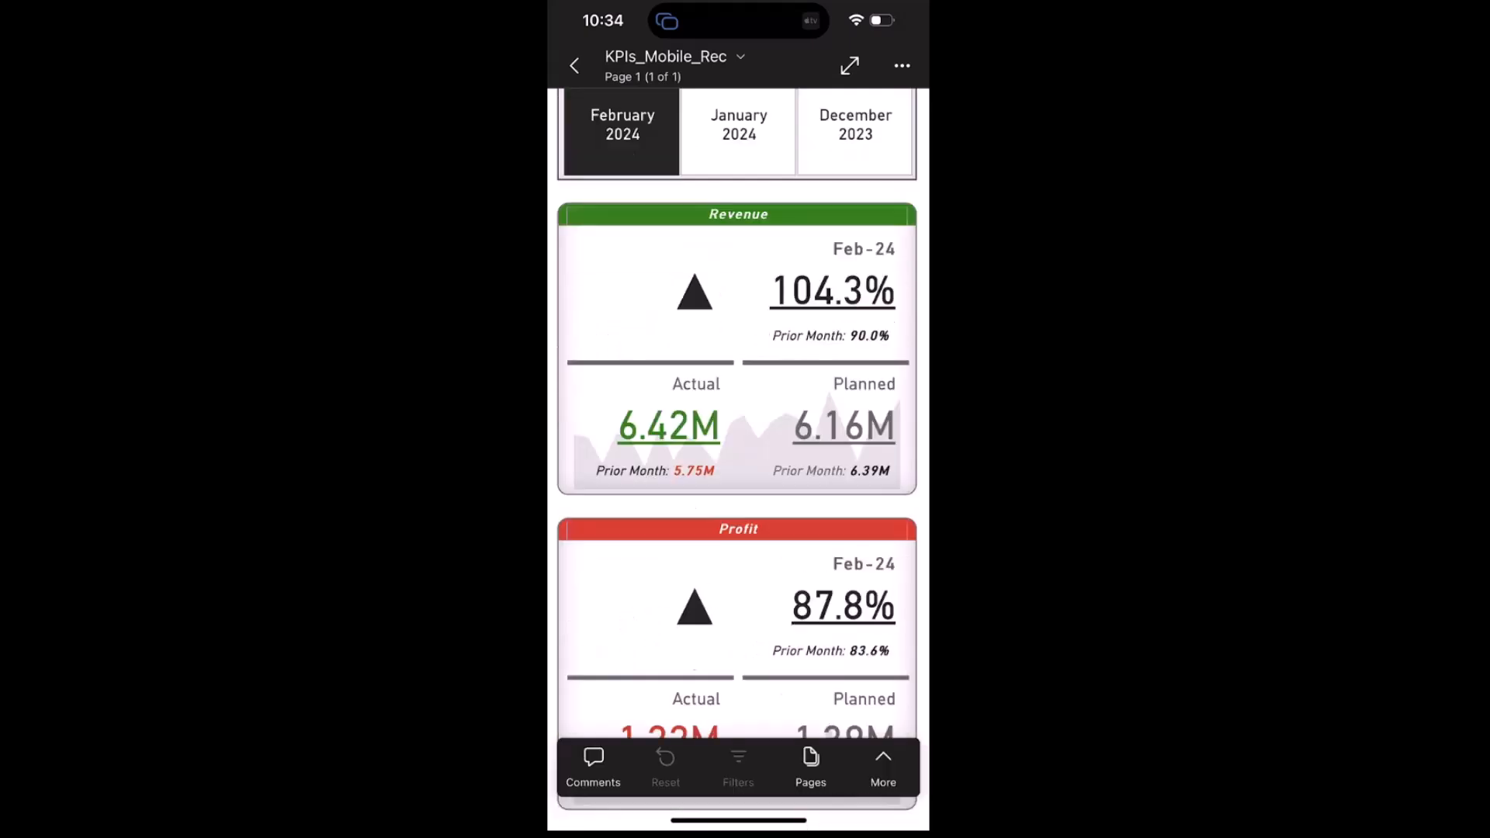
# Step: Filter the KPI cards to January 2024 in the mobile report
pyautogui.click(739, 154)
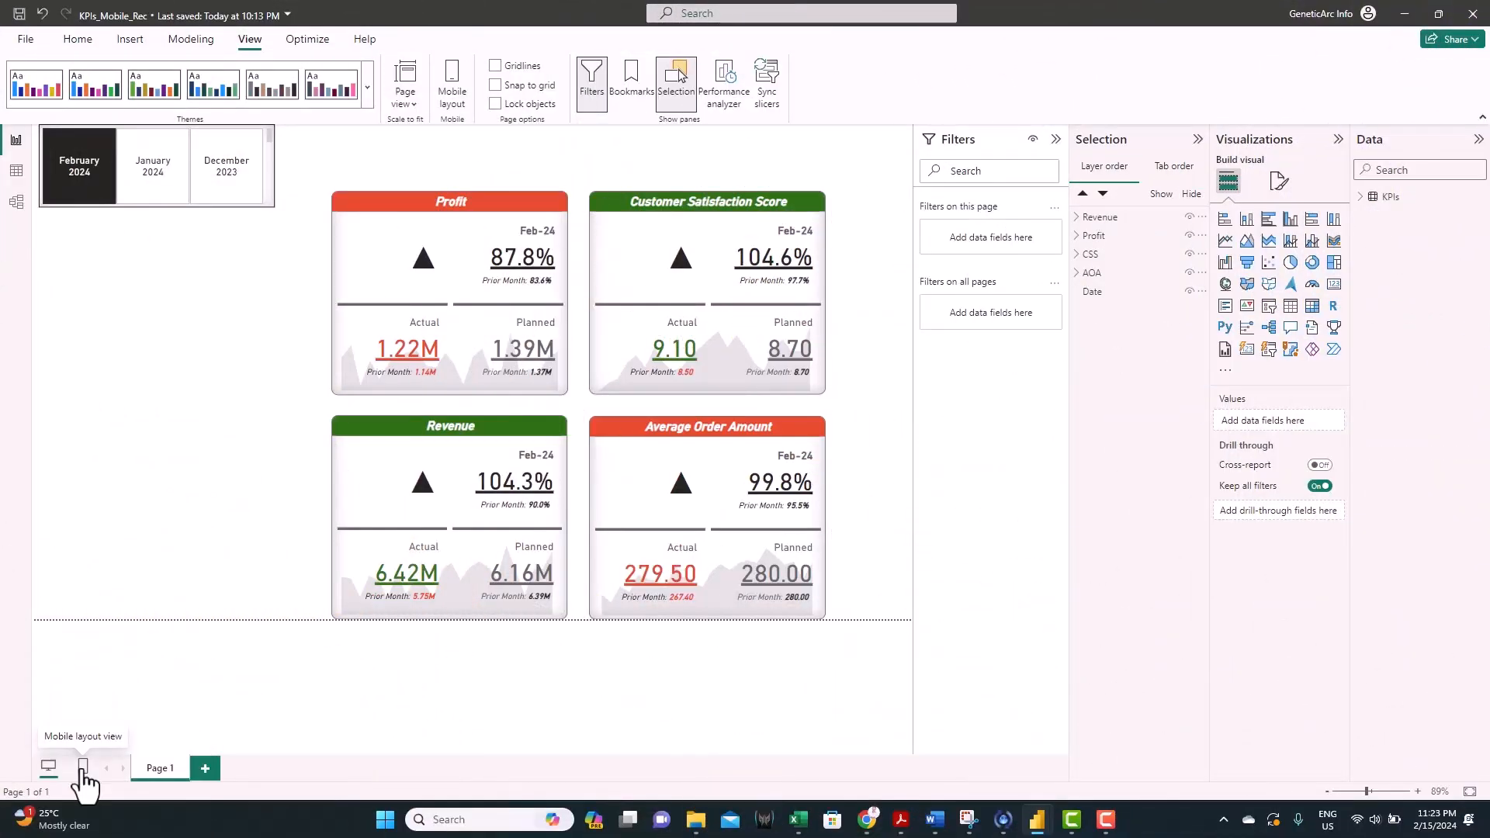
# Step: Switch the report page to mobile layout and place the Date slicer across the phone canvas with the next visual below it
pyautogui.click(82, 768)
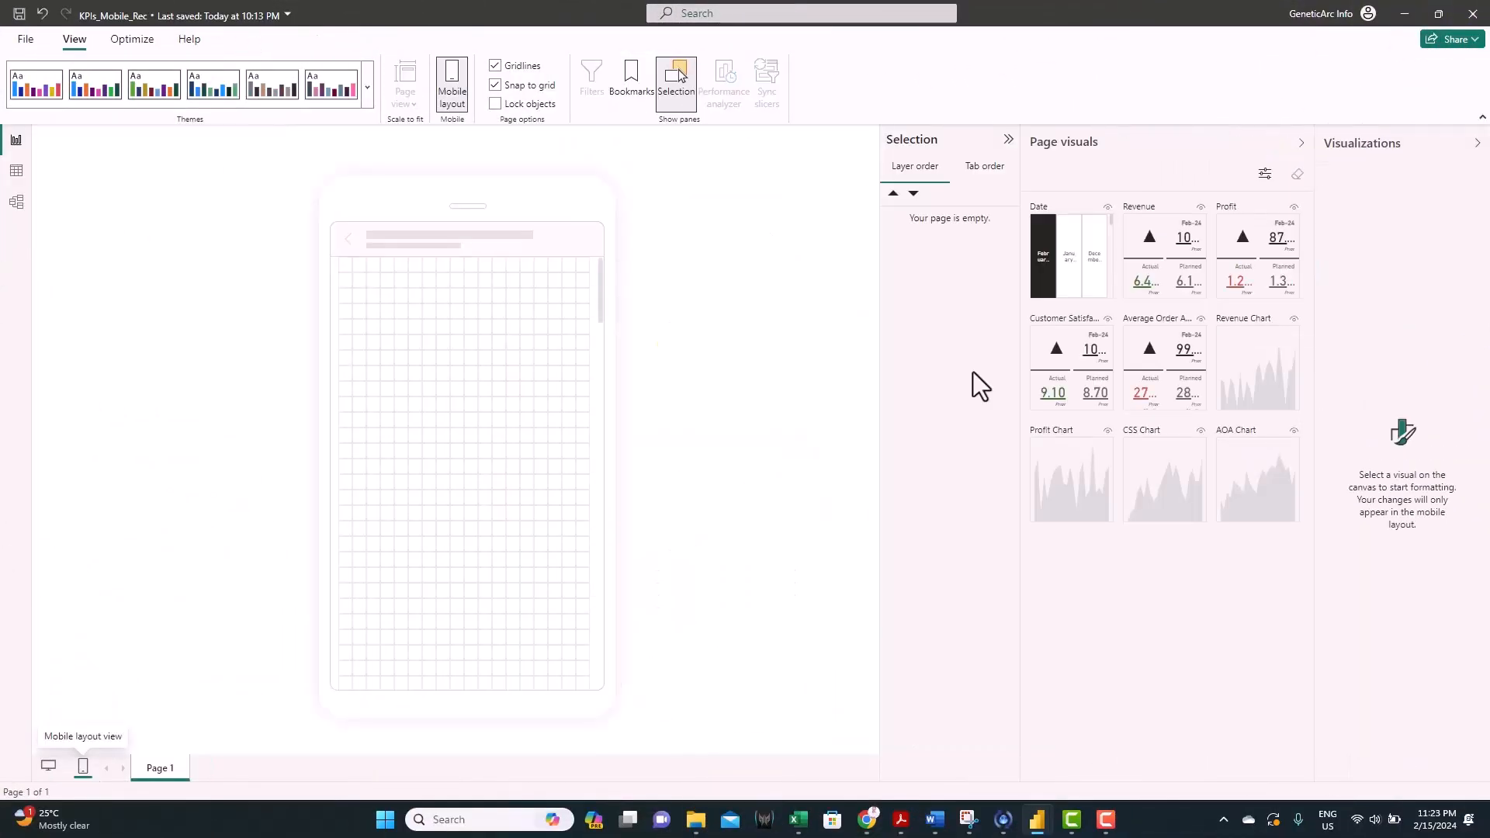
pyautogui.moveTo(1042, 249); pyautogui.dragTo(352, 289)
pyautogui.moveTo(545, 339); pyautogui.dragTo(587, 325)
pyautogui.click(459, 379)
pyautogui.moveTo(1064, 247); pyautogui.dragTo(585, 543)
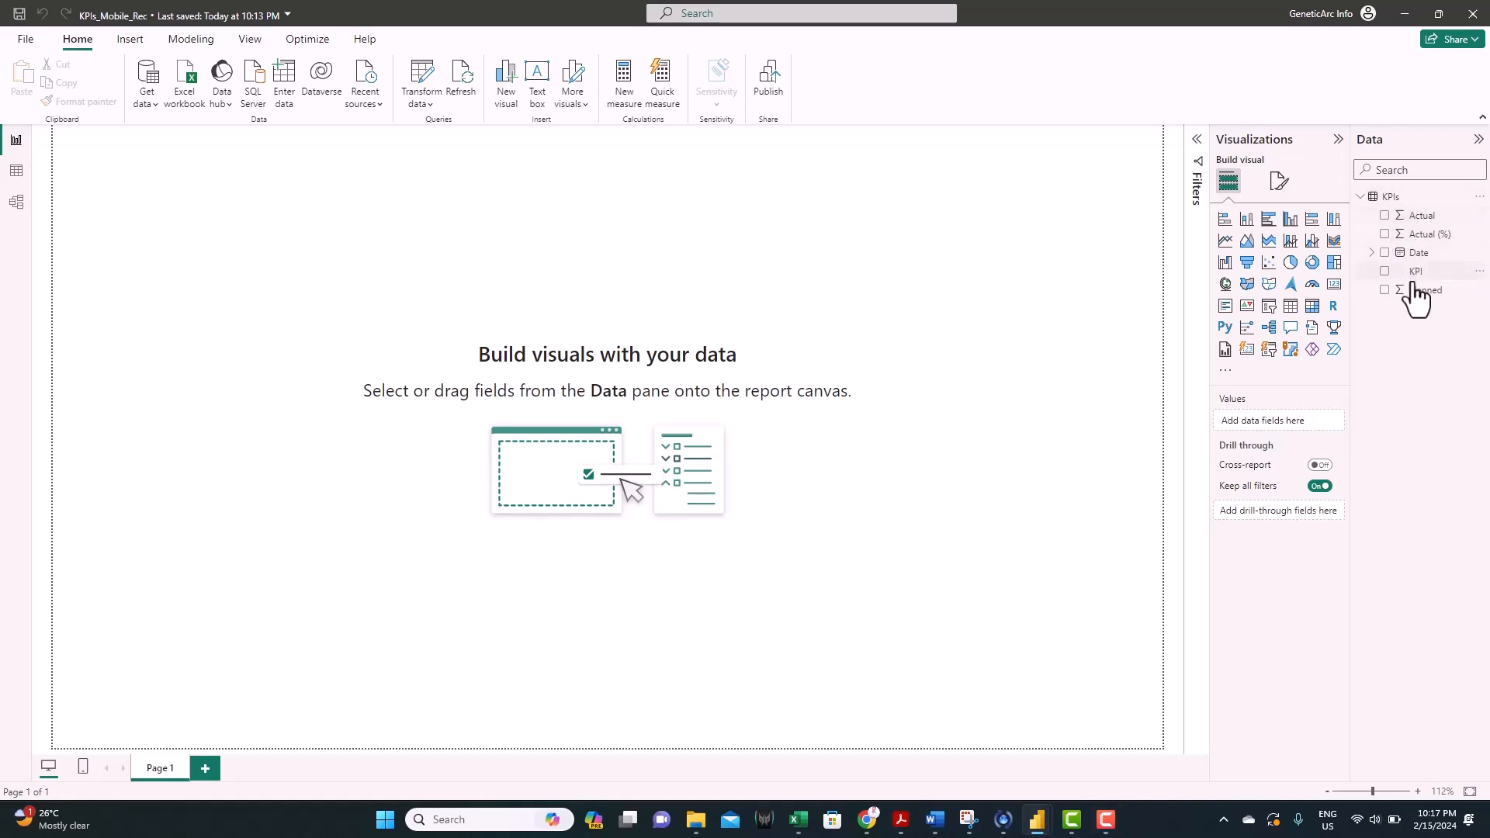
# Step: Examine the KPIs table data, checking the distinct KPI names and the Actual and Planned columns
pyautogui.click(17, 172)
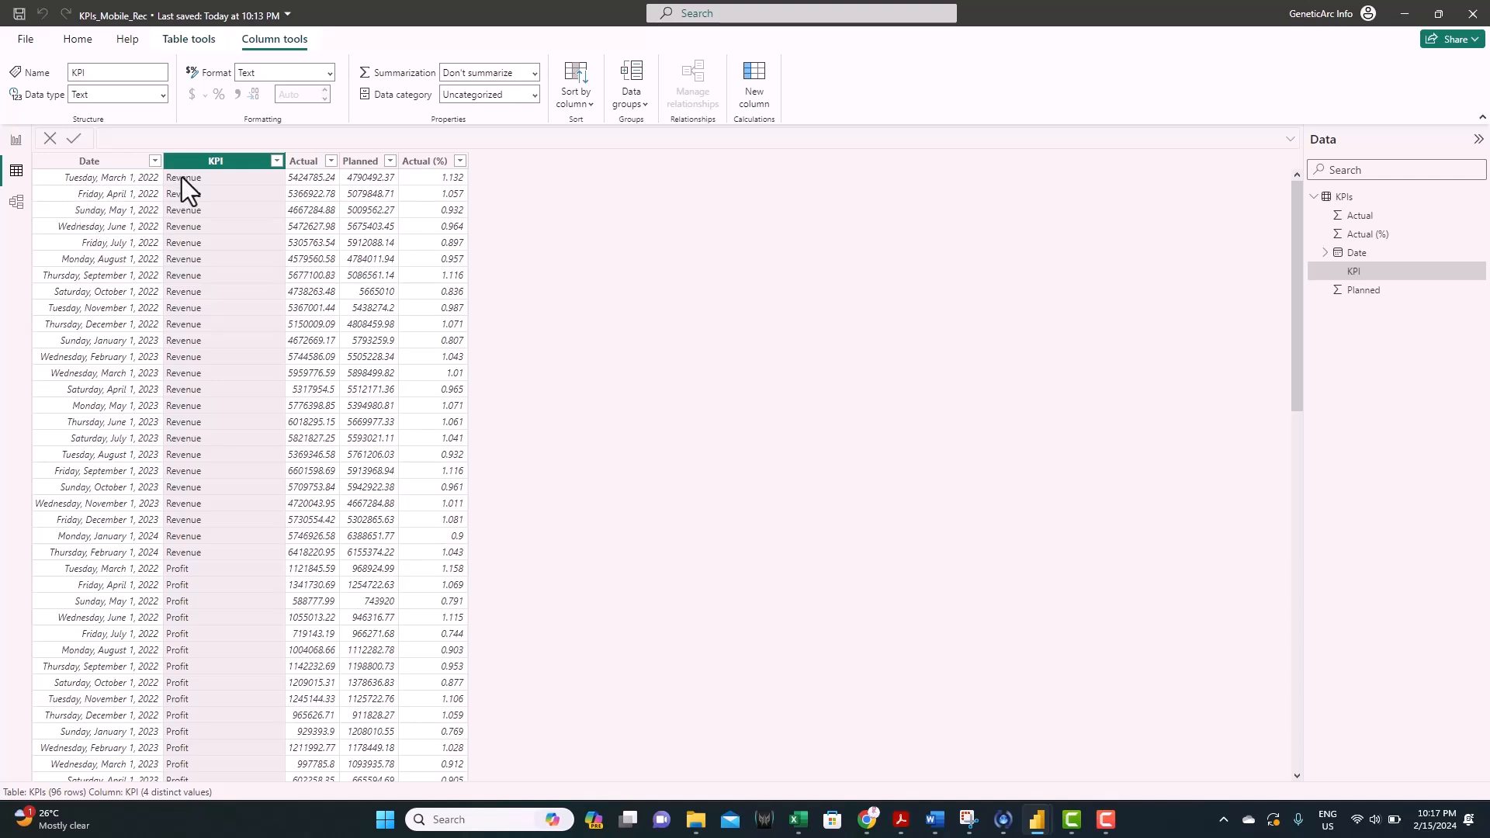
pyautogui.click(276, 162)
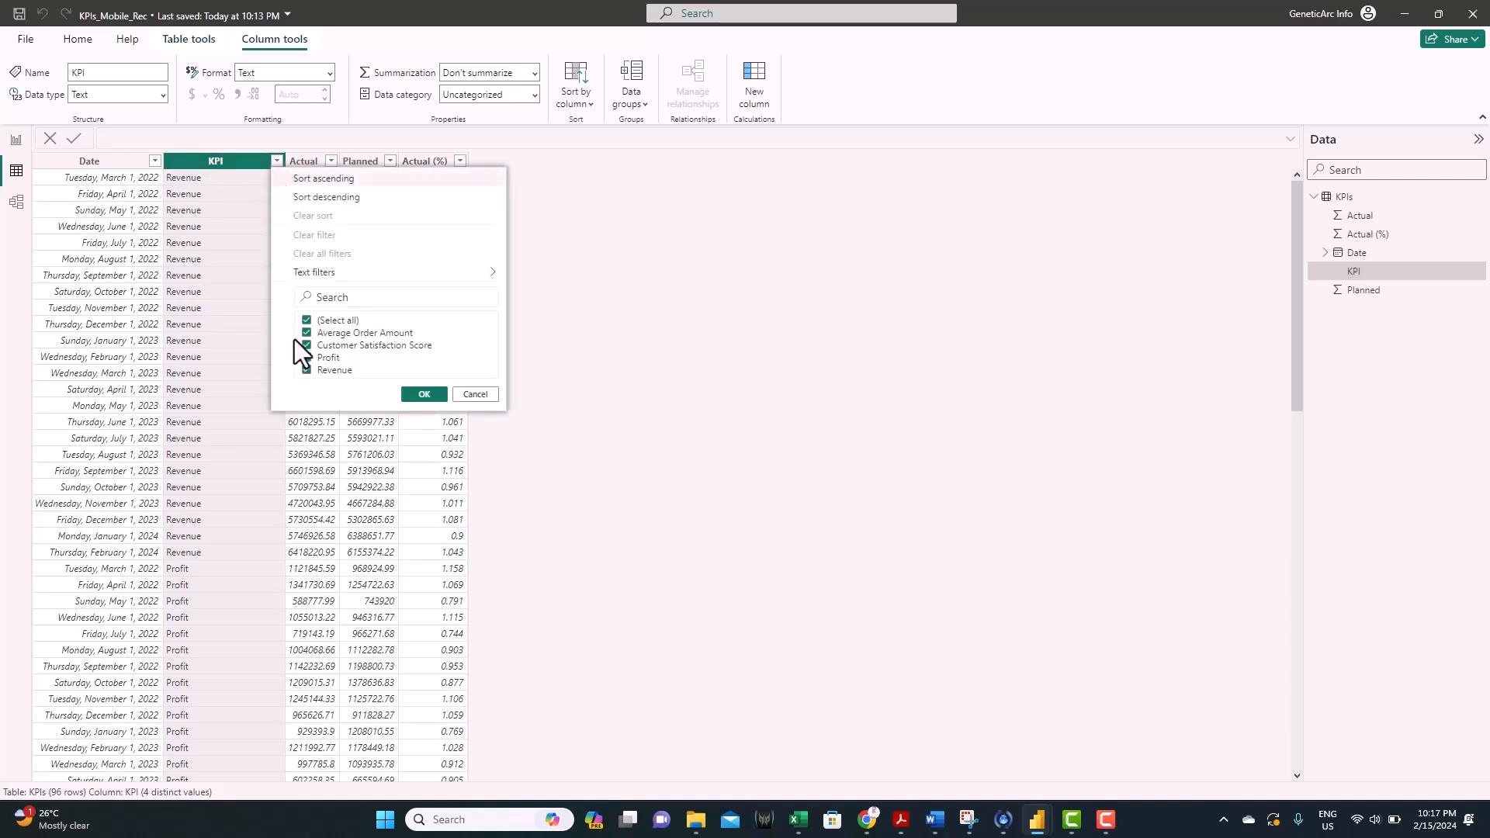
pyautogui.click(306, 165)
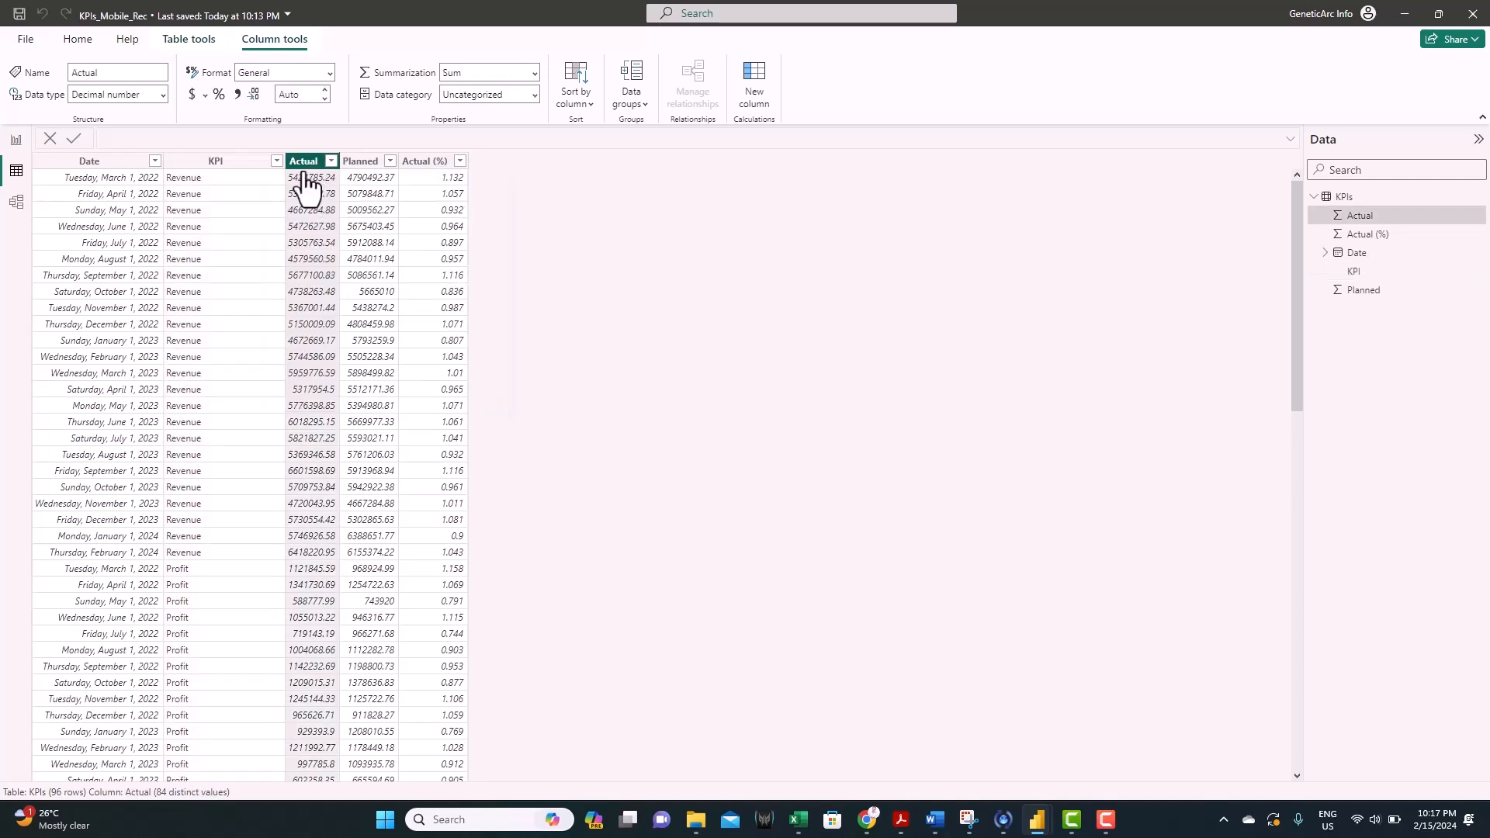
pyautogui.click(359, 163)
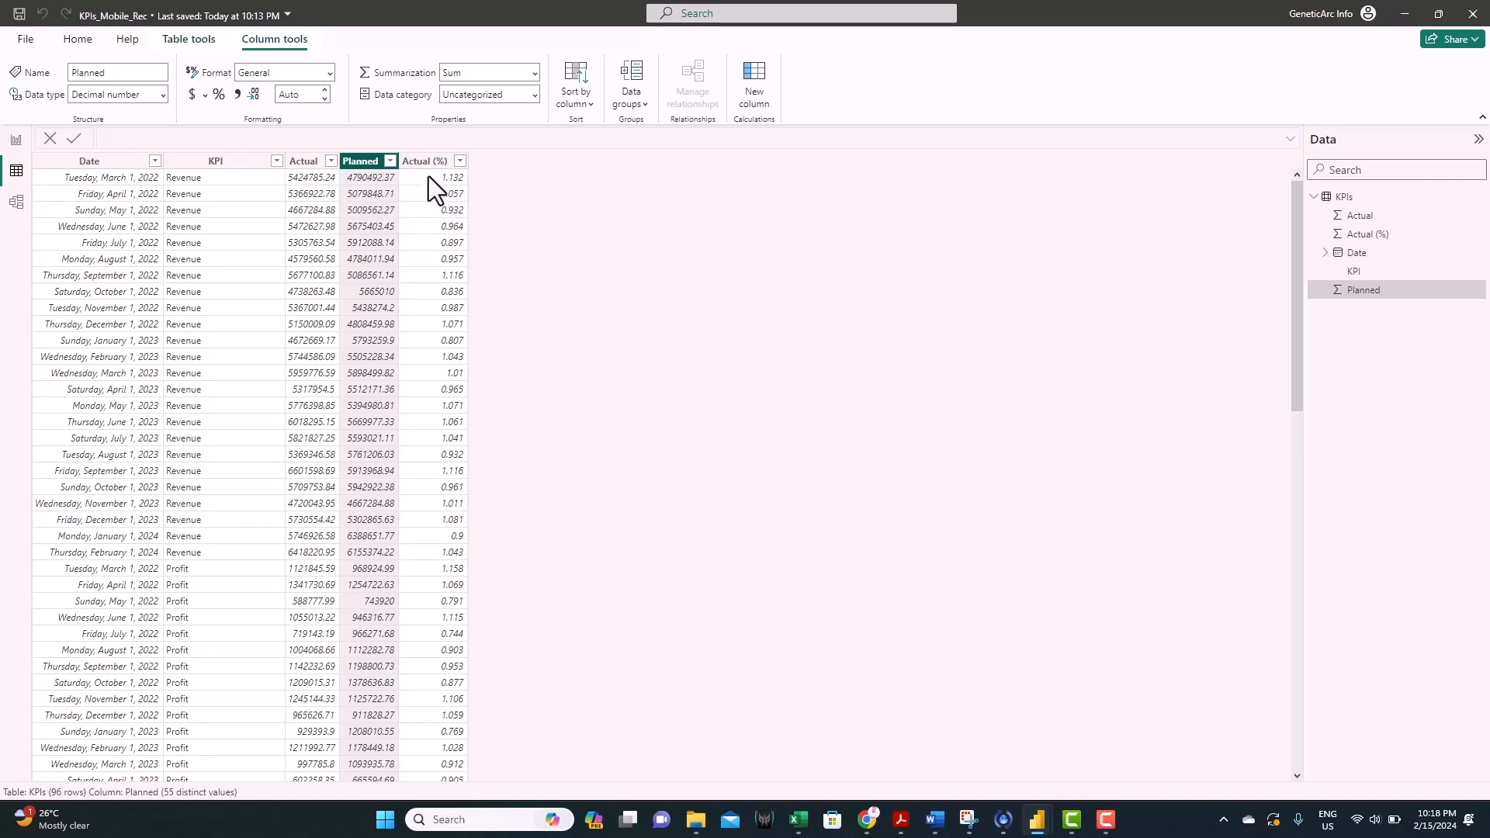
# Step: Format the Actual (%) column as a percentage and return to the report view
pyautogui.click(426, 162)
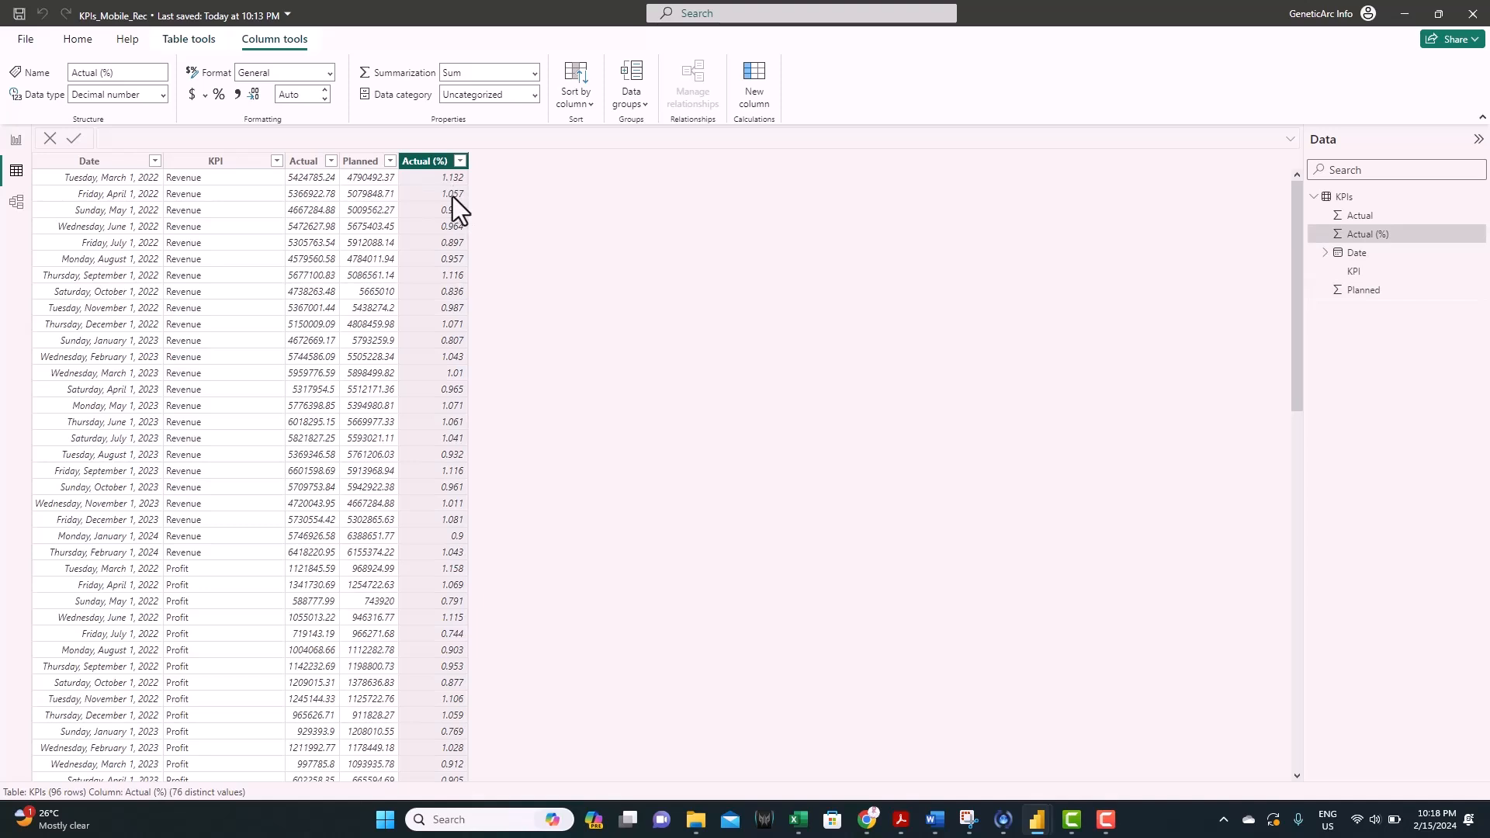
pyautogui.click(218, 94)
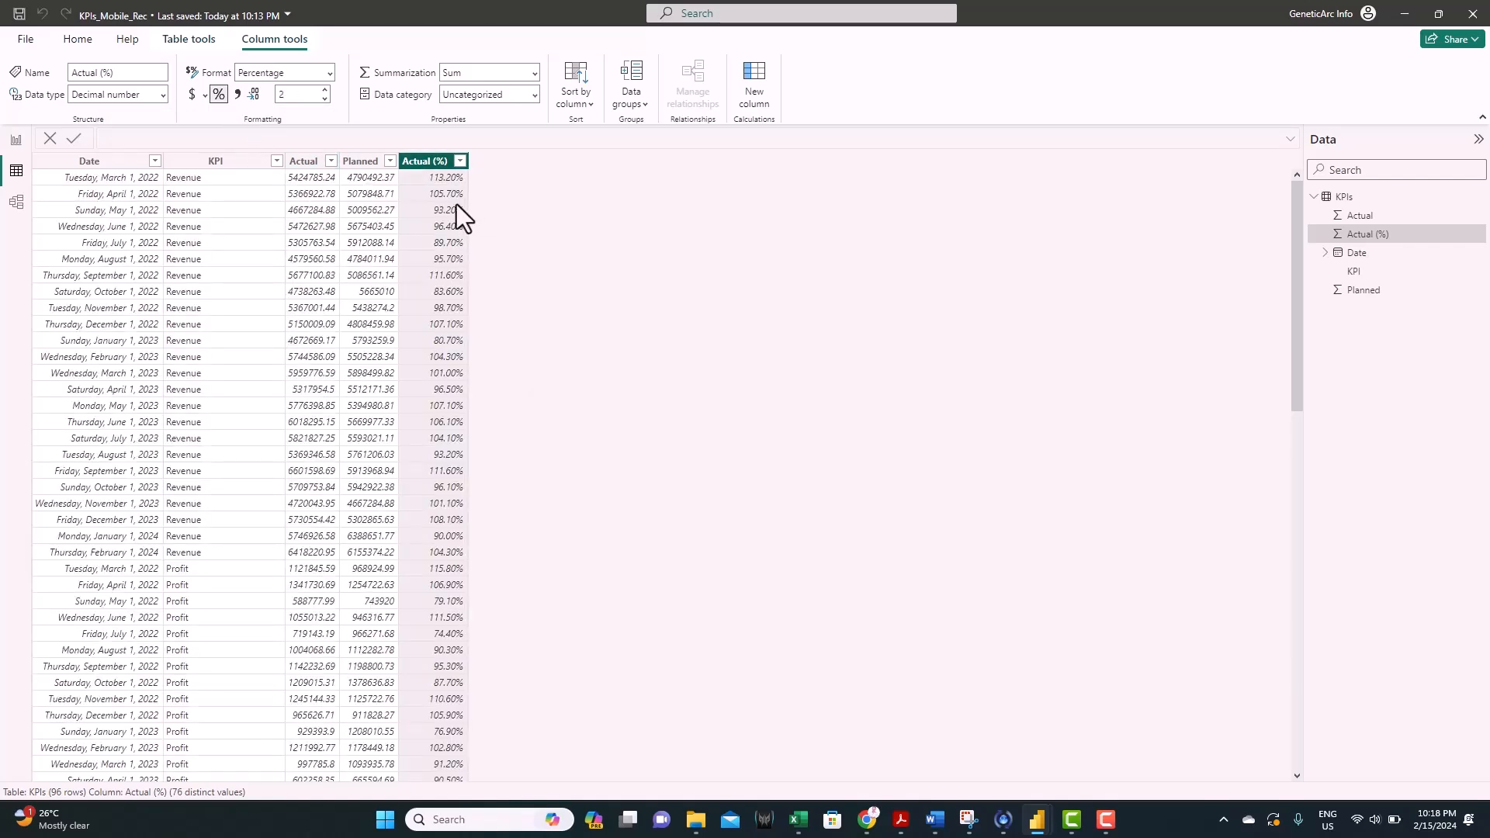
pyautogui.click(16, 139)
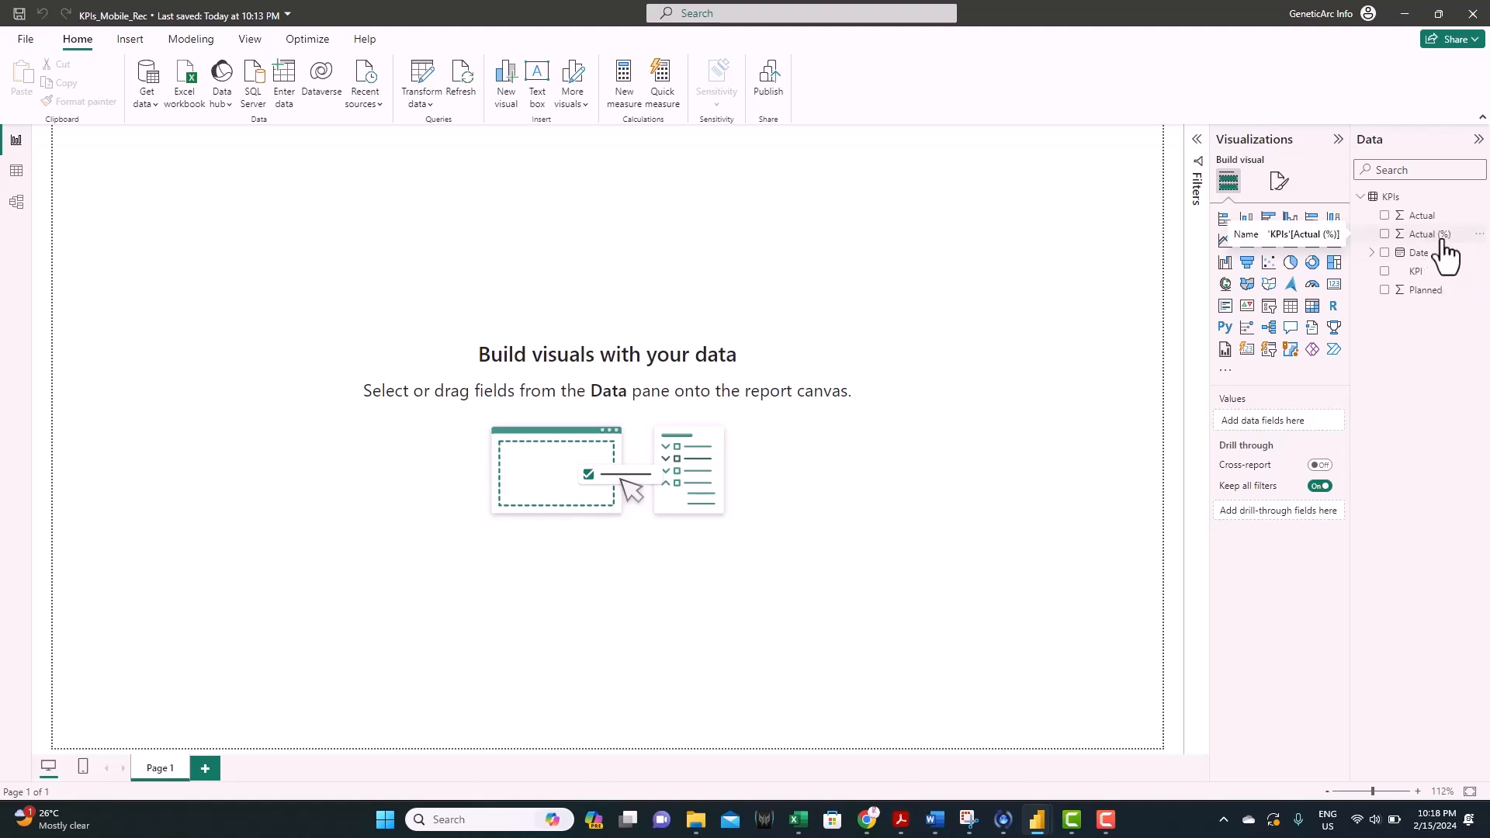
# Step: Create the measure Actual%_PM = CALCULATE(SUM(KPIs[Actual (%)]),PREVIOUSMONTH(KPIs[Date])) in the KPIs table
pyautogui.rightClick(1390, 197)
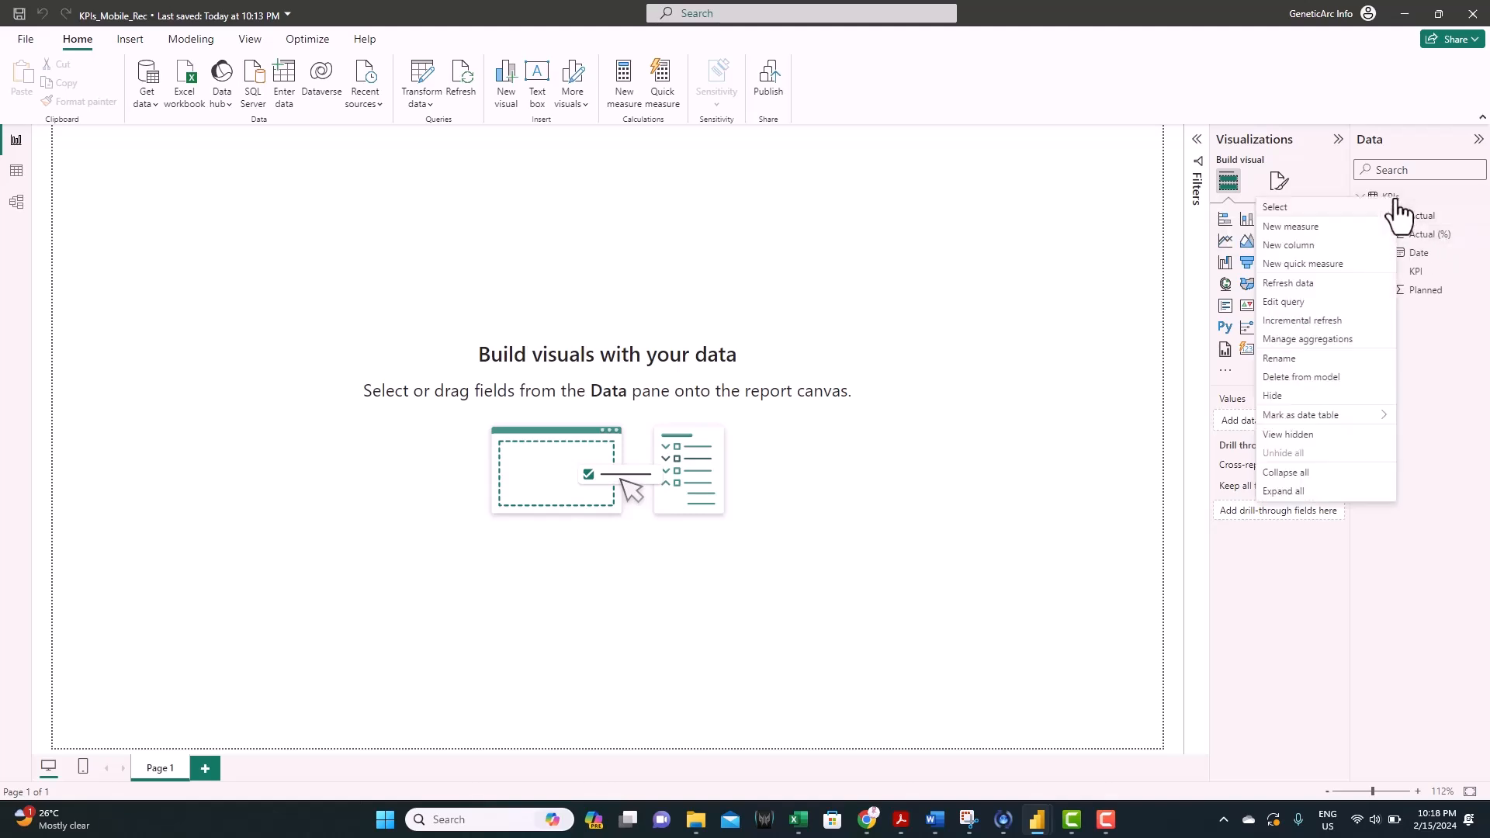
pyautogui.click(1286, 232)
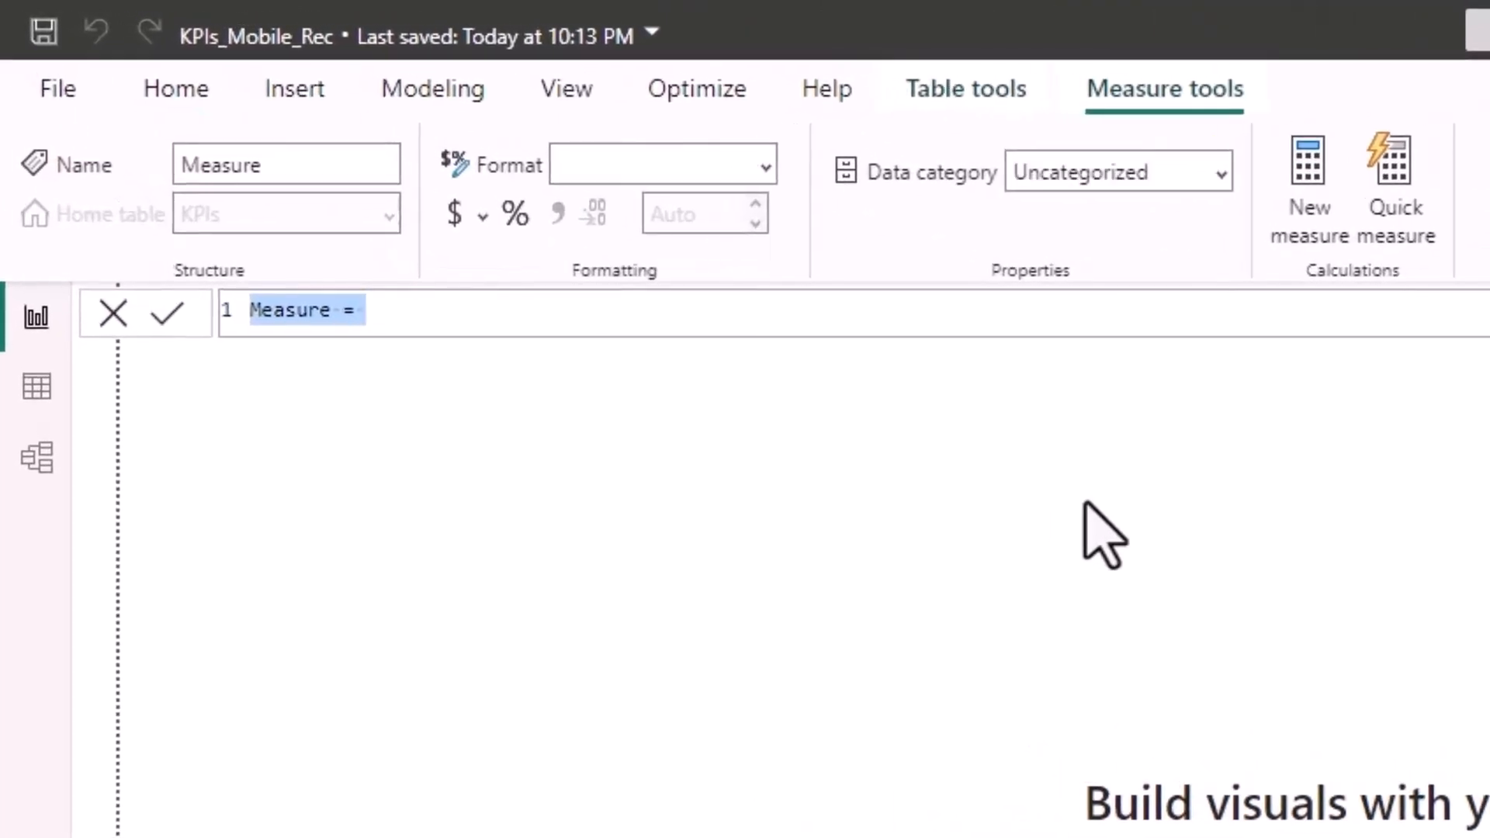
pyautogui.write('Actual%_PM = CALCULATE(SUM(KPIs[Actual (%)]),PREVIOUSMONTH(KPIs[Date]))')
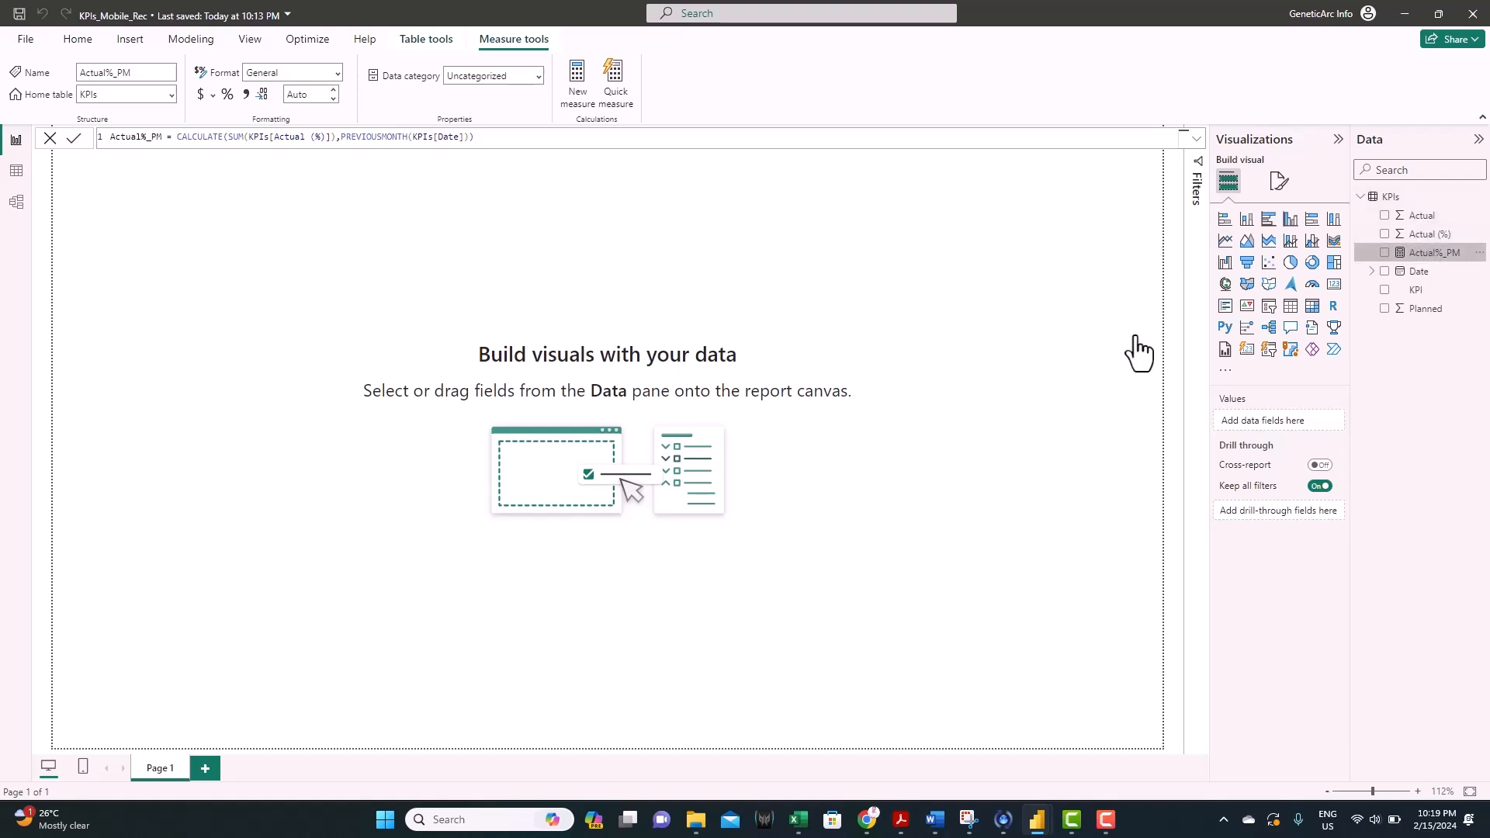
# Step: Create the measure Actual_PM = CALCULATE(SUM(KPIs[Actual]),PREVIOUSMONTH(KPIs[Date])) in the KPIs table
pyautogui.rightClick(1393, 199)
pyautogui.click(1324, 232)
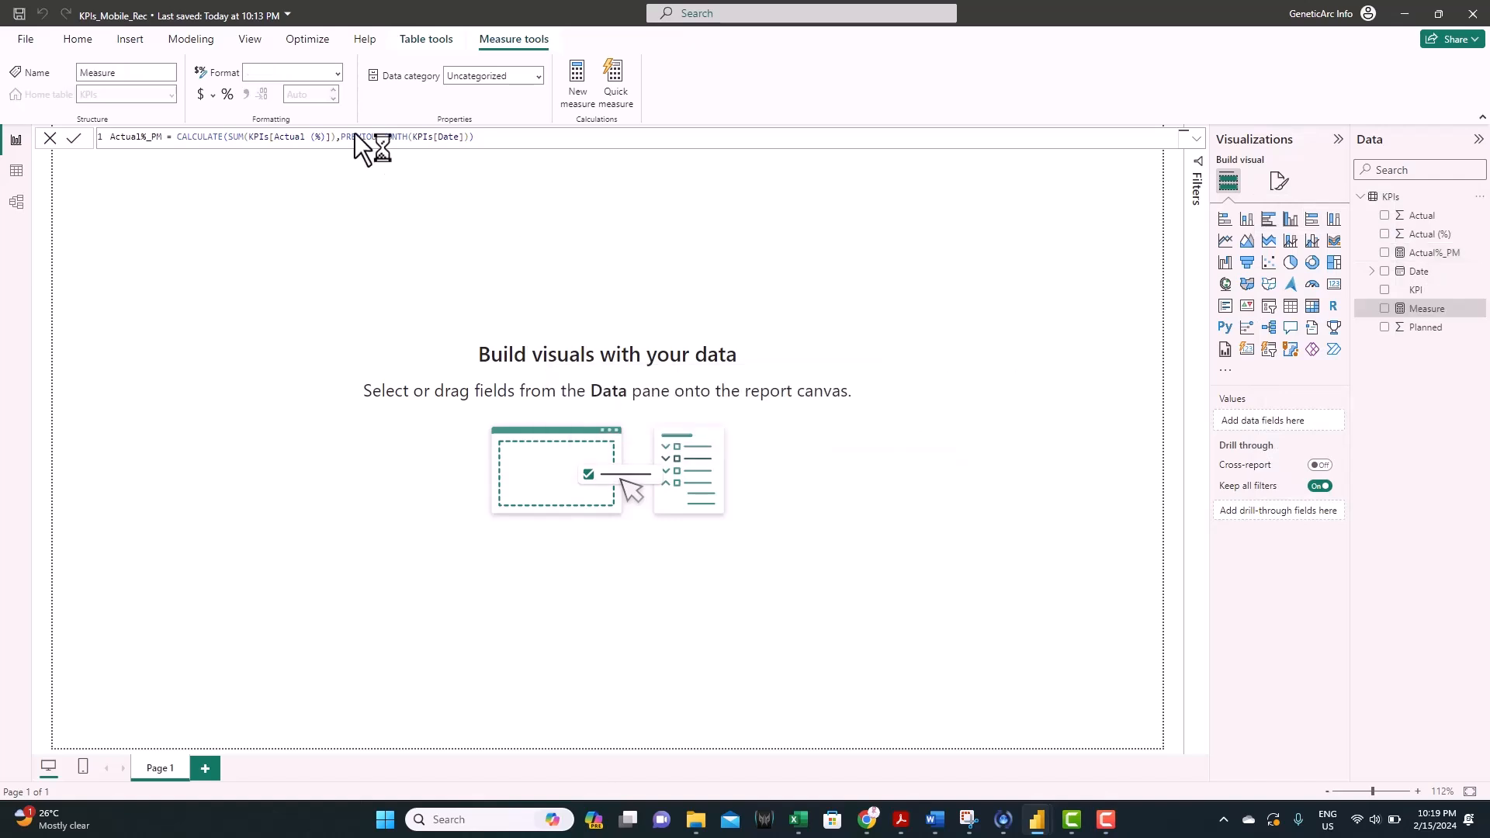
pyautogui.write('Actual_PM = CALCULATE(SUM(KPIs[Actual]),PREVIOUSMONTH(KPIs[Date]))')
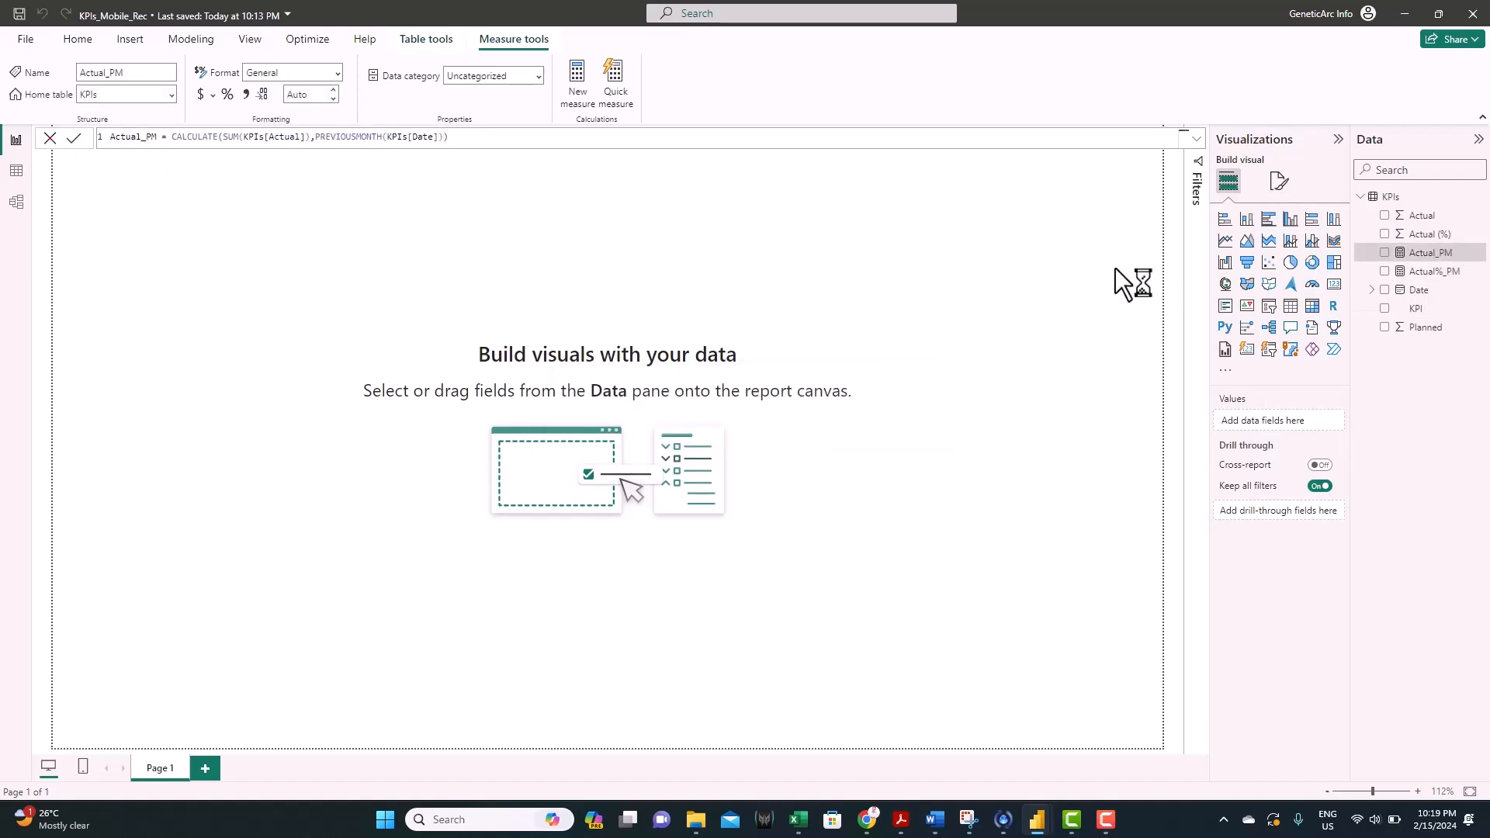
# Step: Create the measure Planned_PM = CALCULATE(SUM(KPIs[Planned]),PREVIOUSMONTH(KPIs[Date])) in the KPIs table
pyautogui.rightClick(1391, 198)
pyautogui.click(1341, 225)
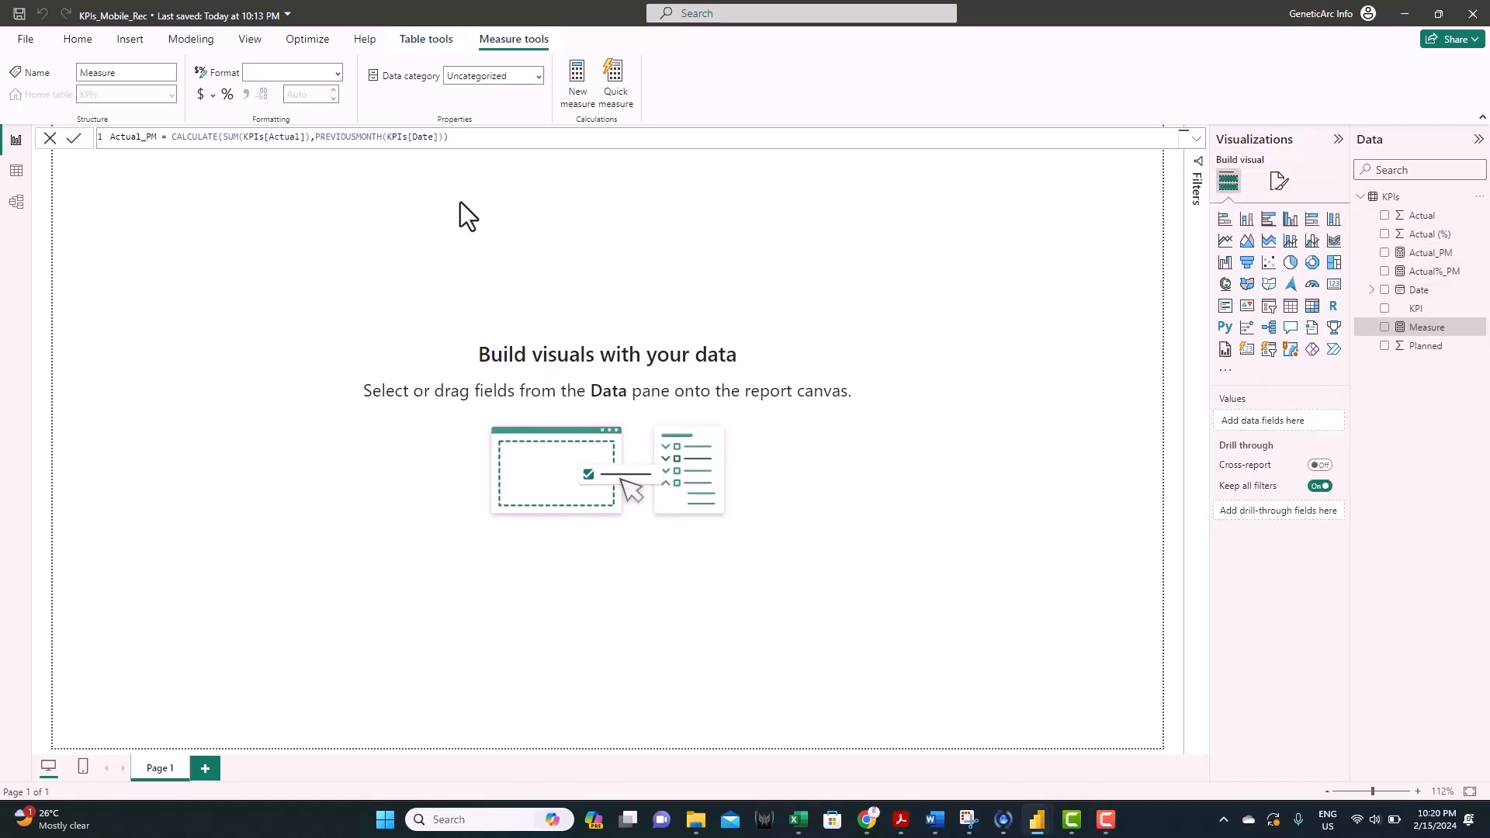
pyautogui.write('Planned_PM = CALCULATE(SUM(KPIs[Planned]),PREVIOUSMONTH(KPIs[Date]))')
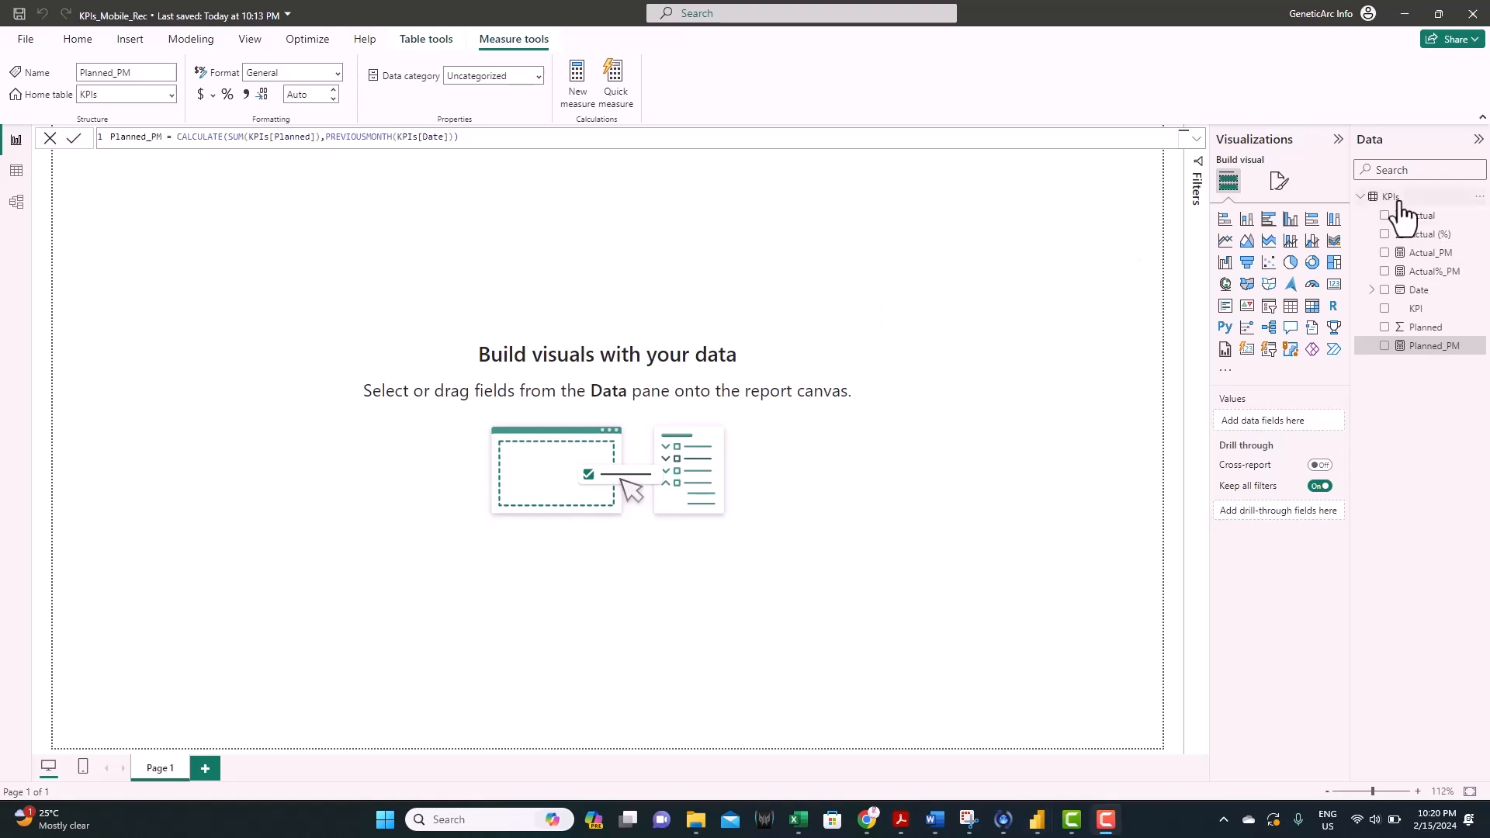
# Step: Create the measure Var% = SUM(KPIs[Actual (%)])-[Actual%_PM] in the KPIs table
pyautogui.rightClick(1397, 204)
pyautogui.click(1330, 232)
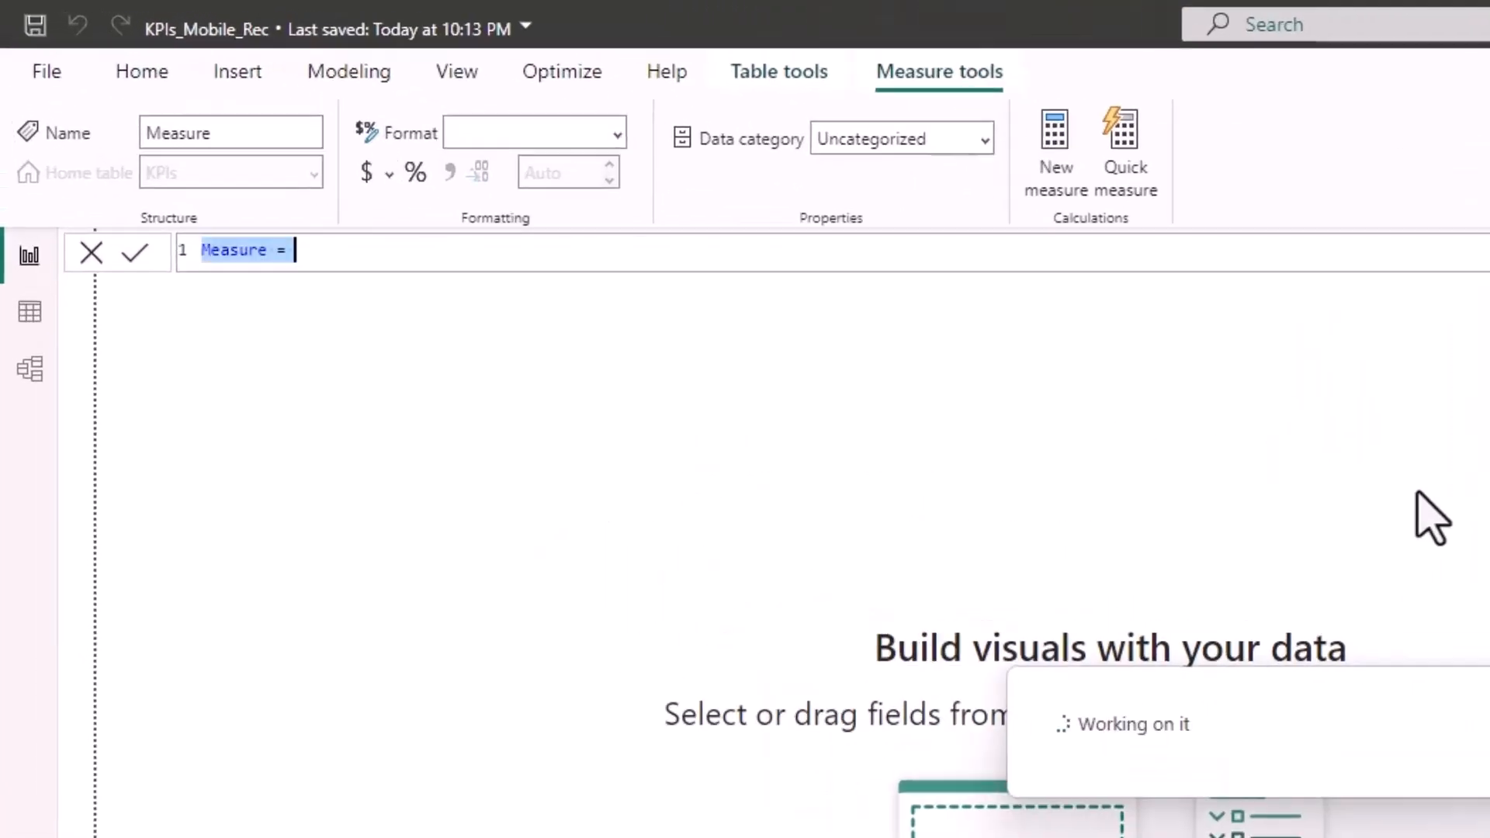
pyautogui.write('Var% = SUM(KPIs[Actual (%)])-[Actual%_PM]')
pyautogui.moveTo(268, 251); pyautogui.dragTo(401, 253)
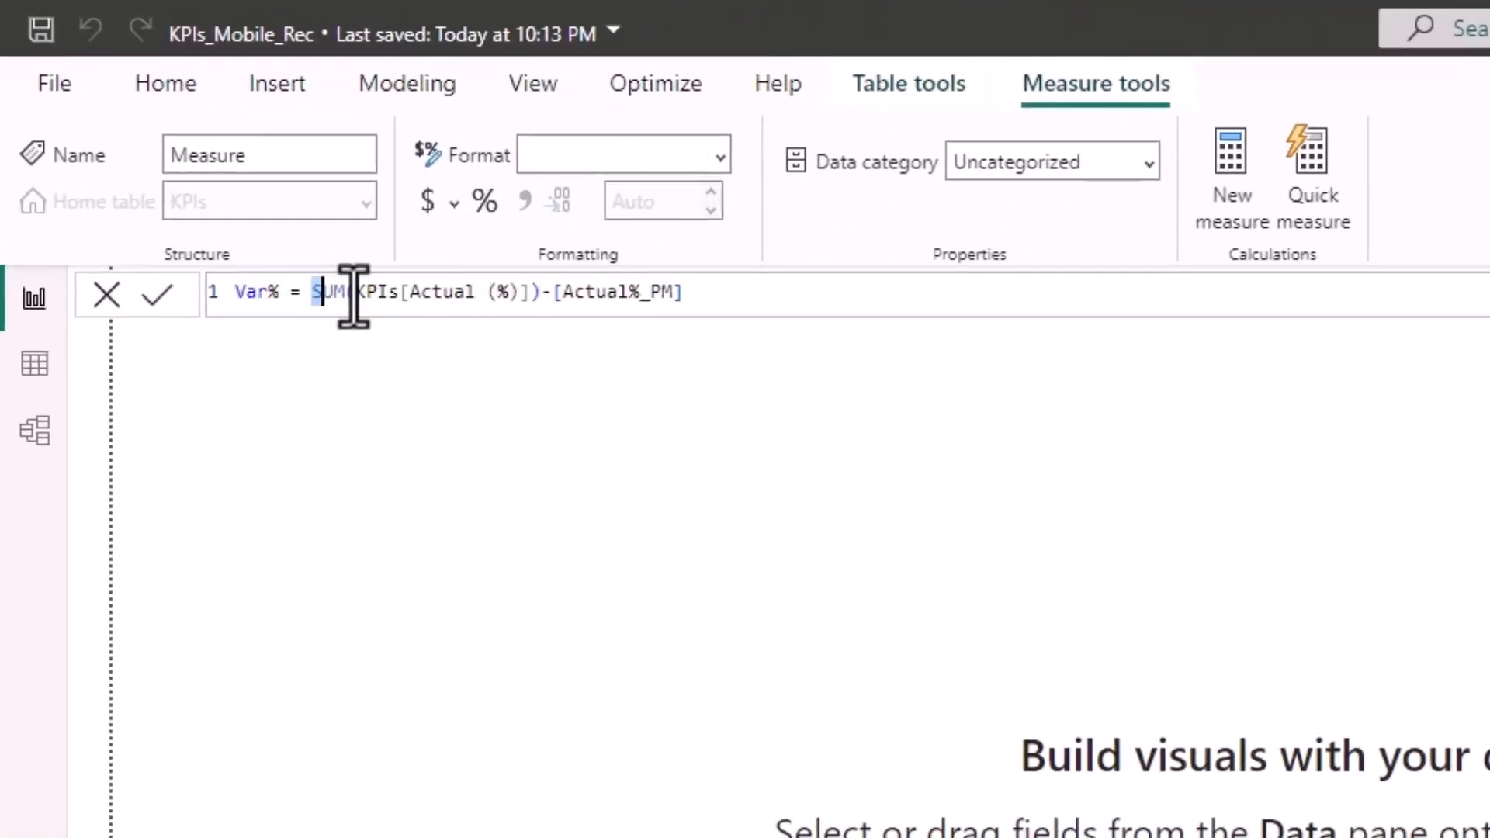
pyautogui.moveTo(467, 295); pyautogui.dragTo(530, 293)
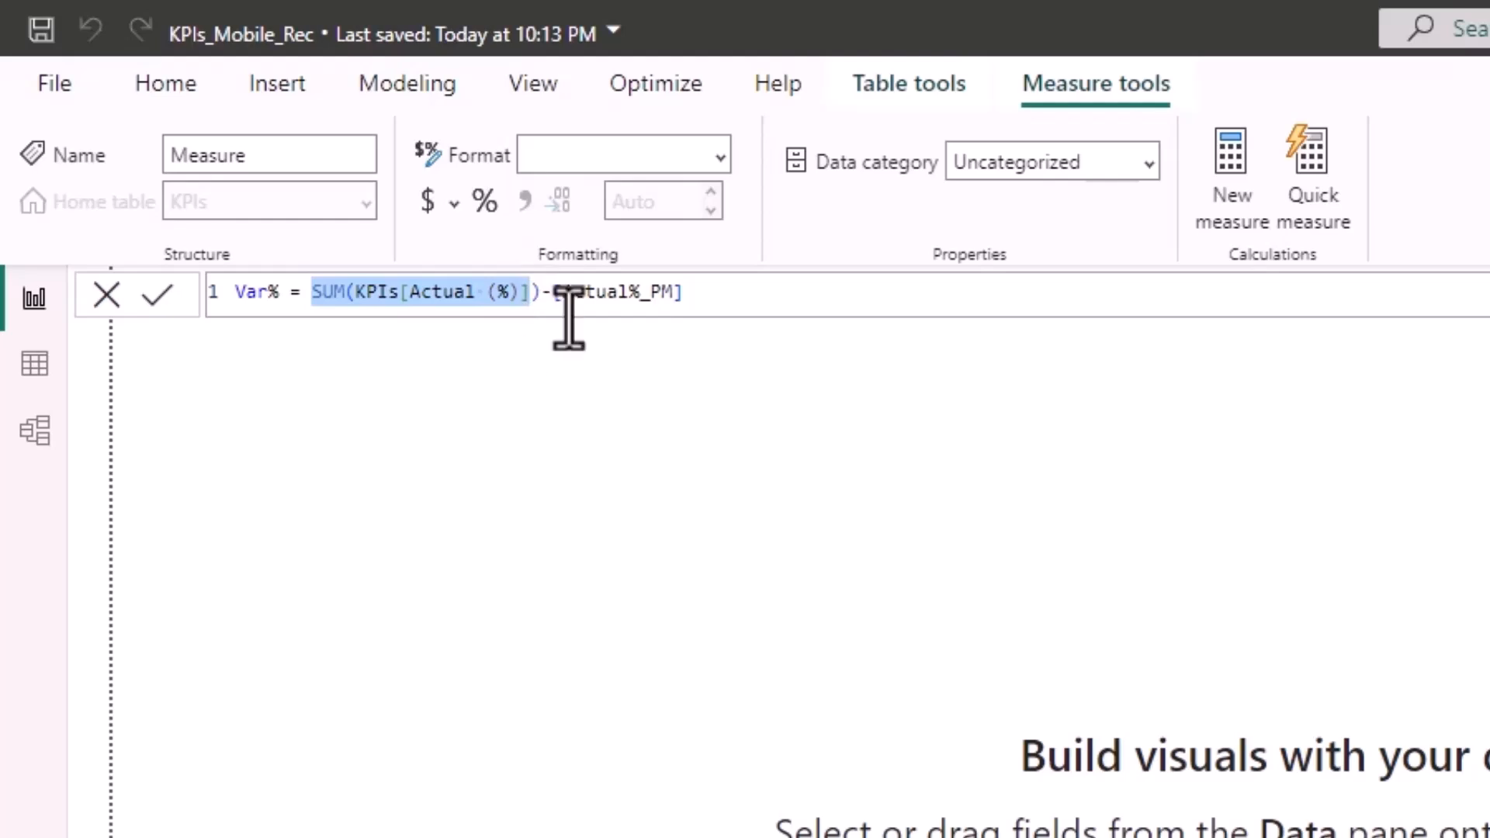
pyautogui.moveTo(553, 294); pyautogui.dragTo(734, 291)
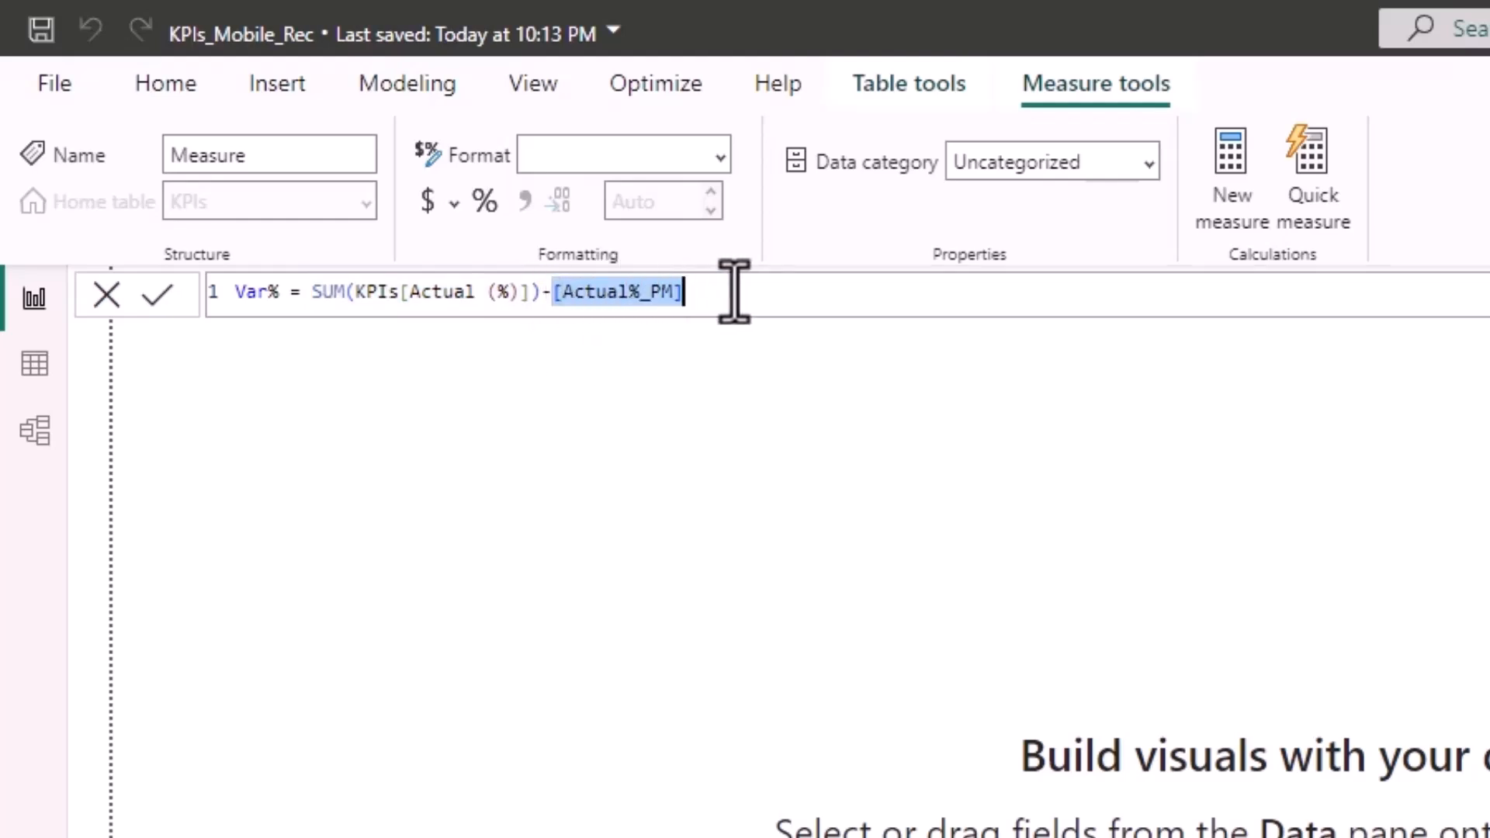
pyautogui.click(159, 298)
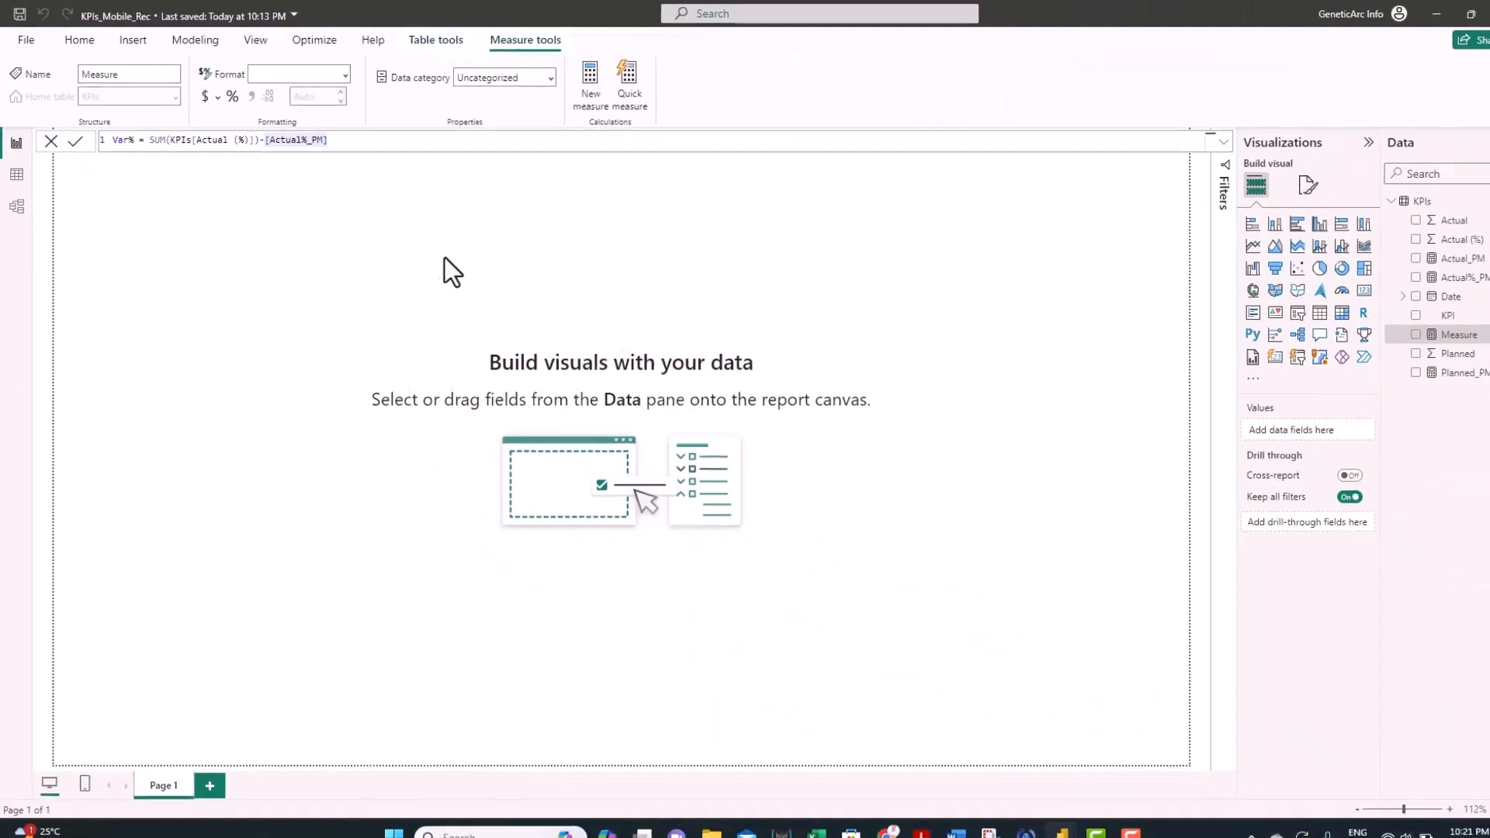
pyautogui.click(435, 251)
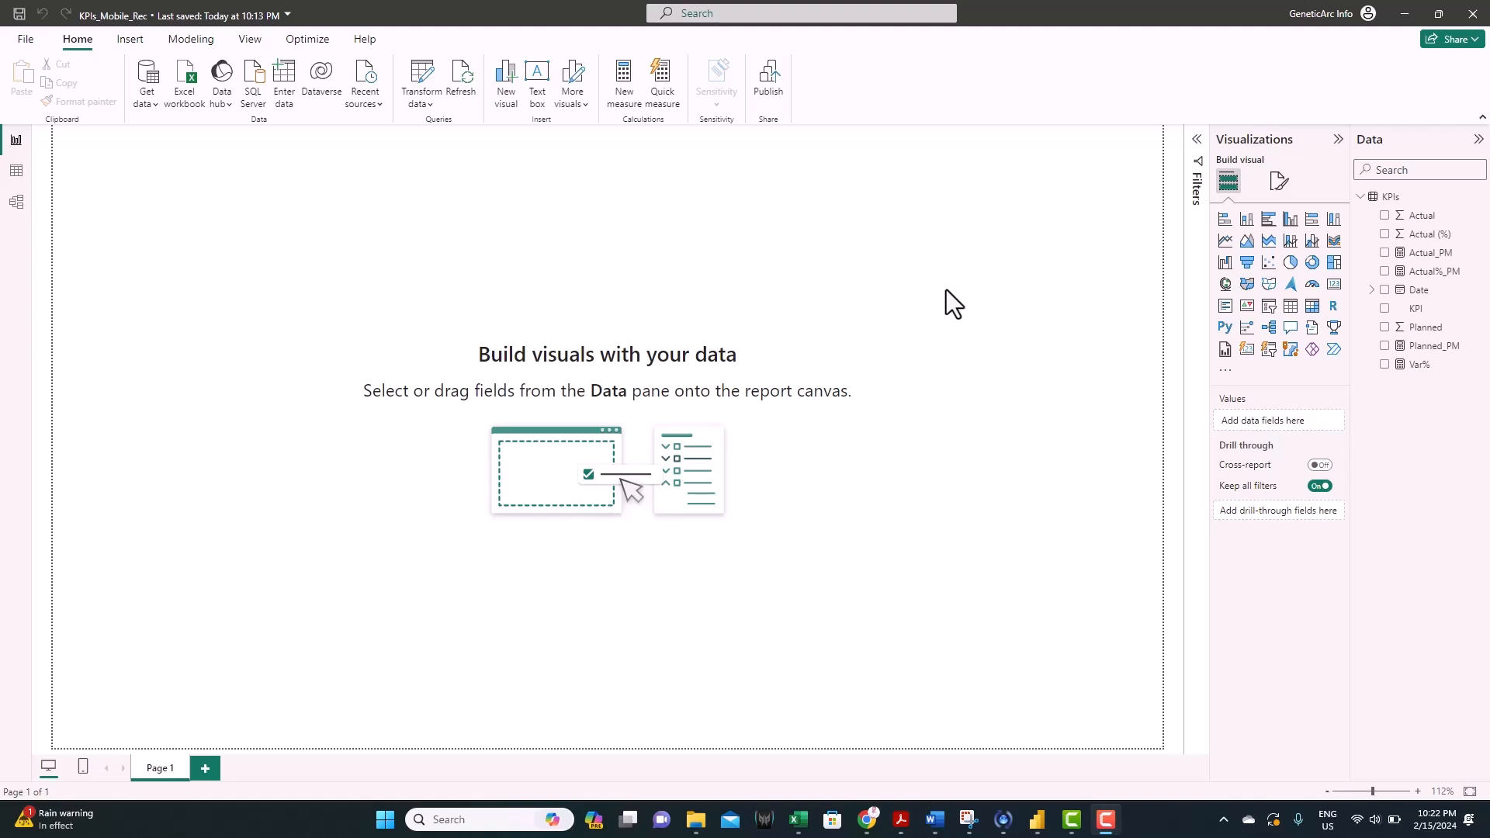
# Step: Insert a table visual with the KPI and Date fields, using the plain Date instead of the date hierarchy
pyautogui.click(1291, 308)
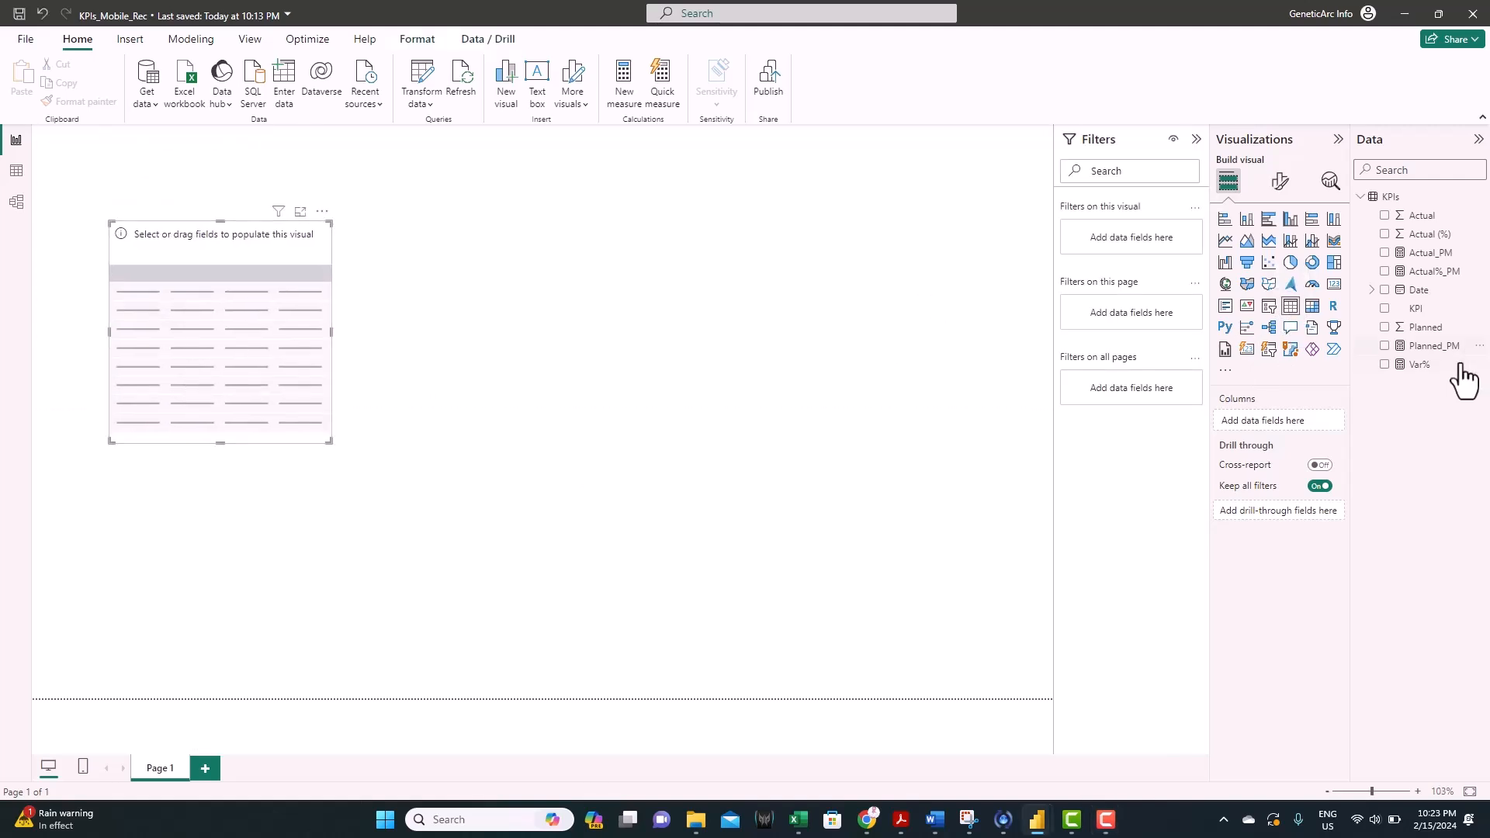
pyautogui.click(1384, 308)
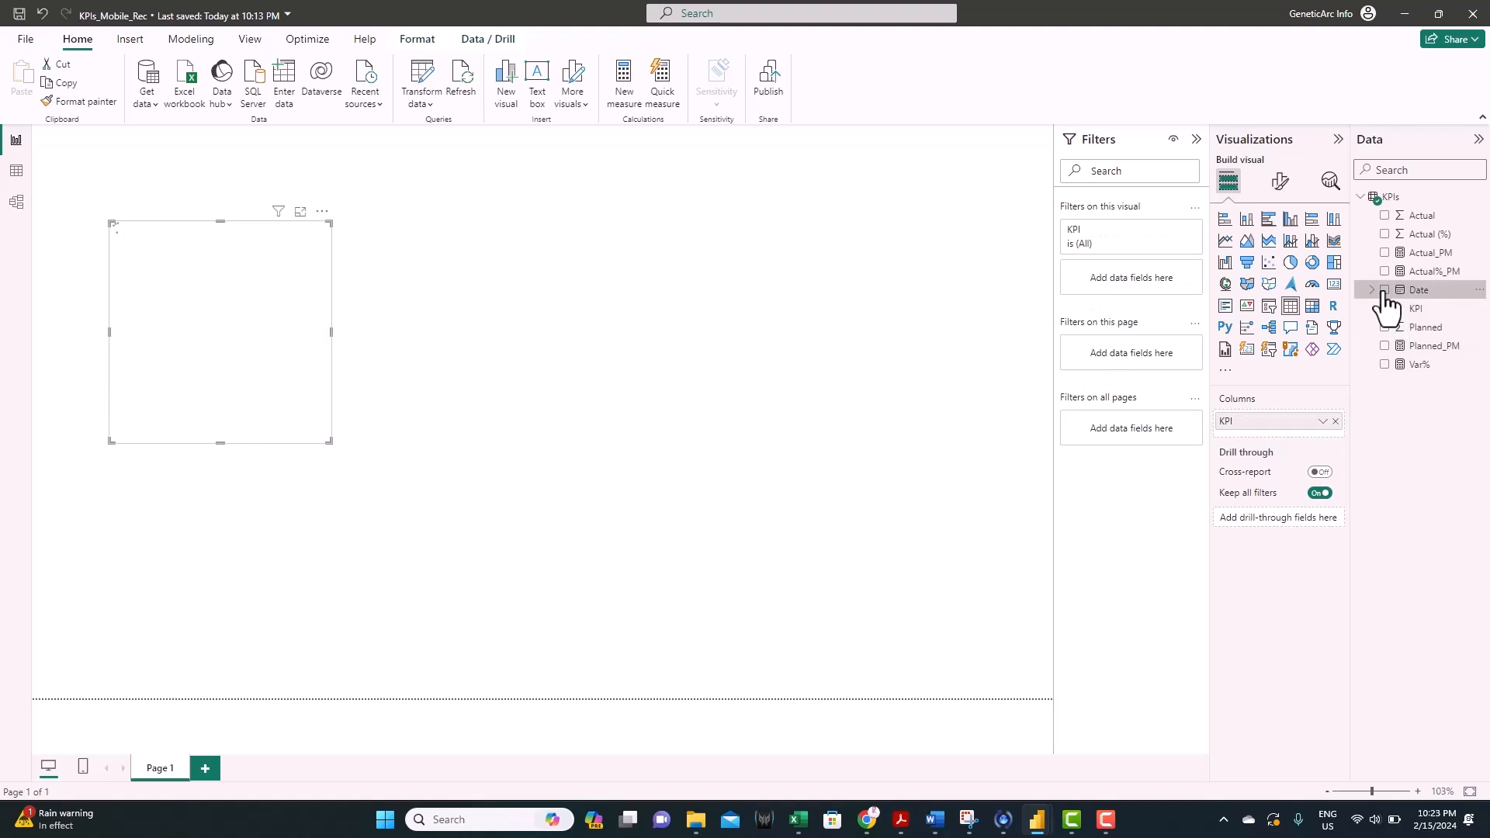
pyautogui.click(1384, 290)
pyautogui.click(1320, 441)
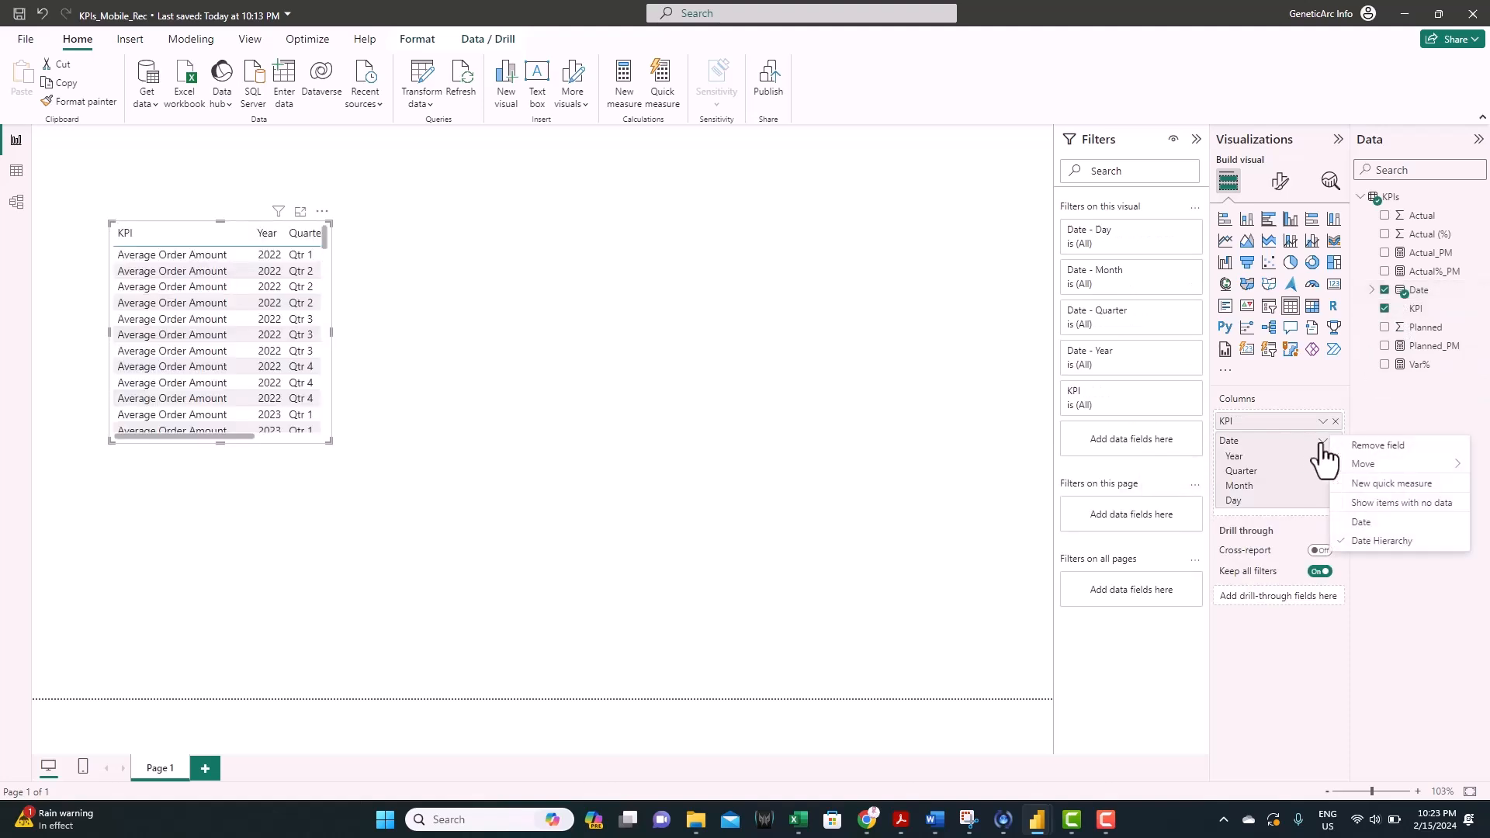
pyautogui.click(1364, 522)
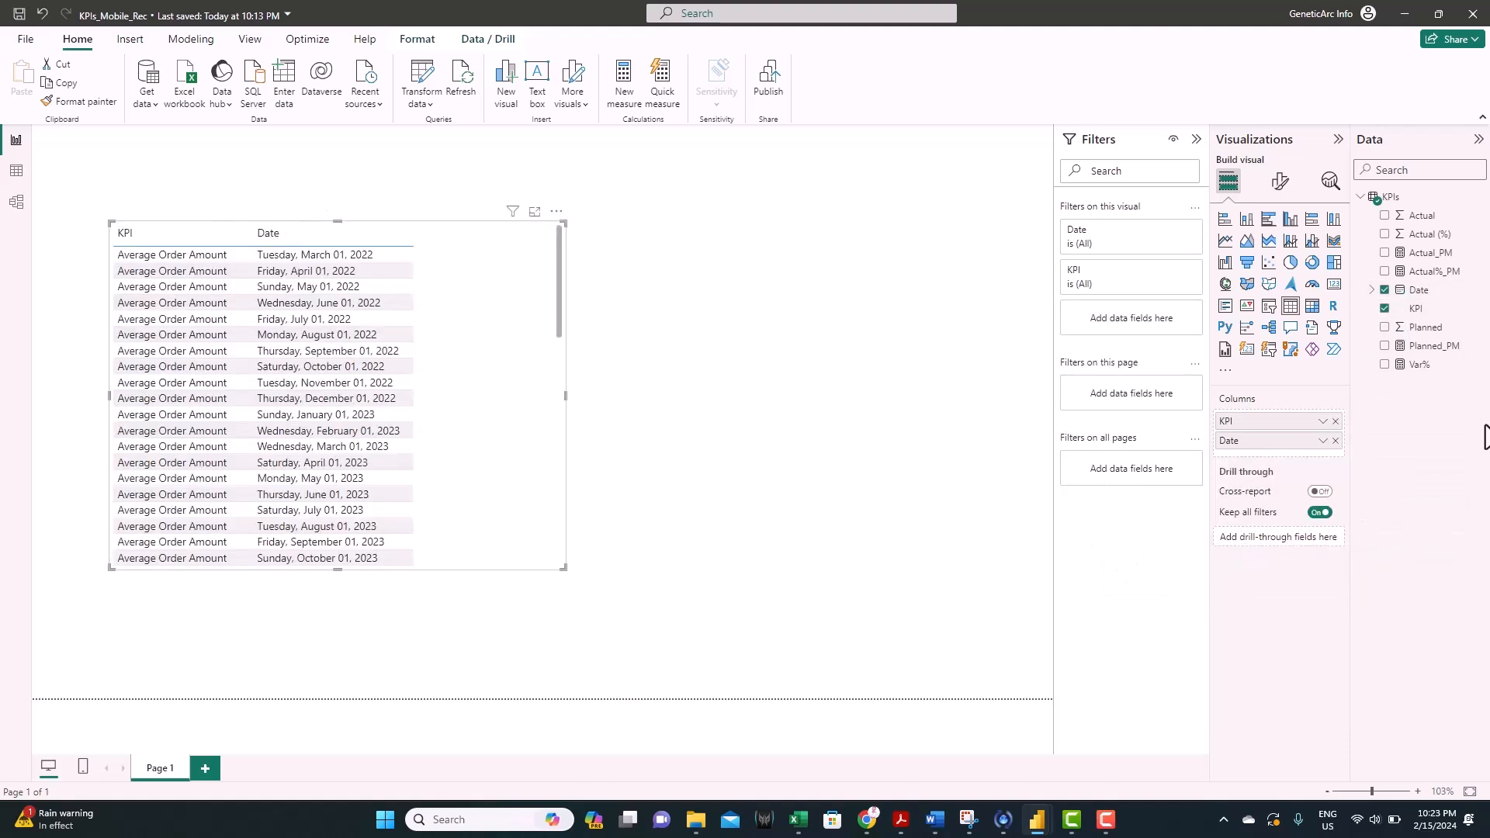
# Step: Set the Date column's format to March 2001 (mmmm yyyy)
pyautogui.click(1420, 293)
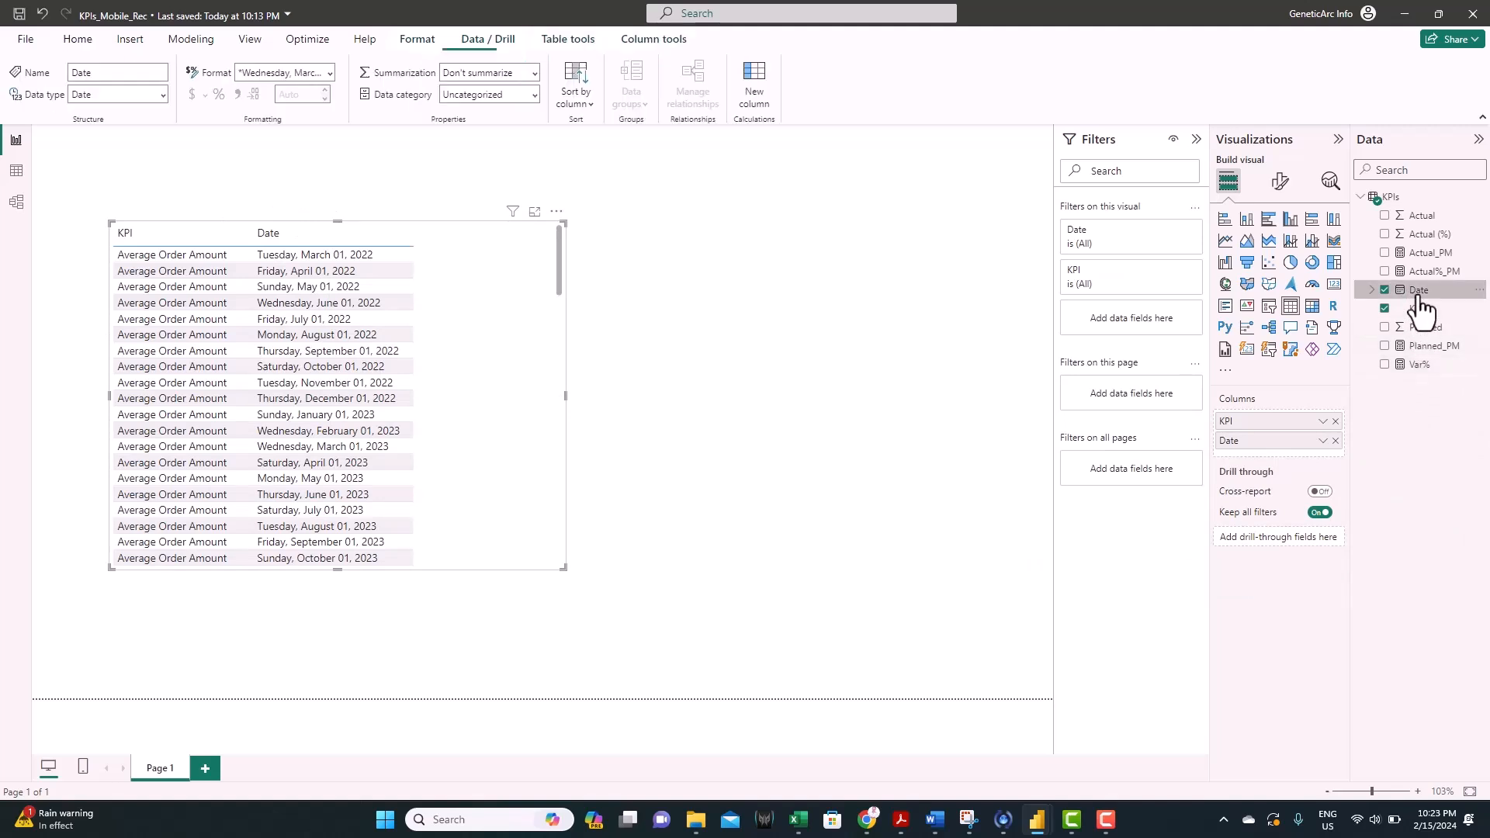
pyautogui.click(329, 74)
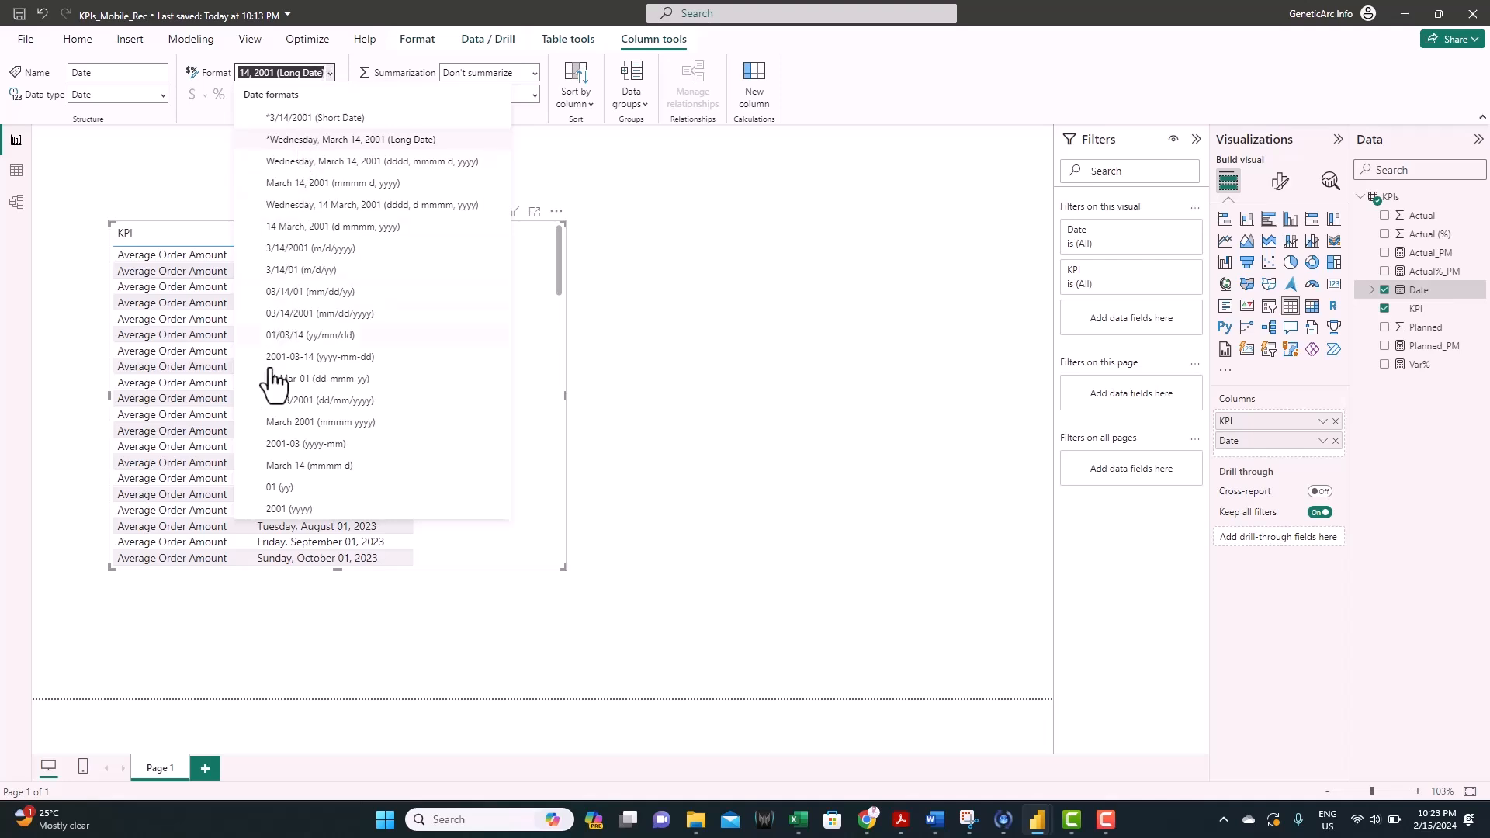
pyautogui.click(284, 429)
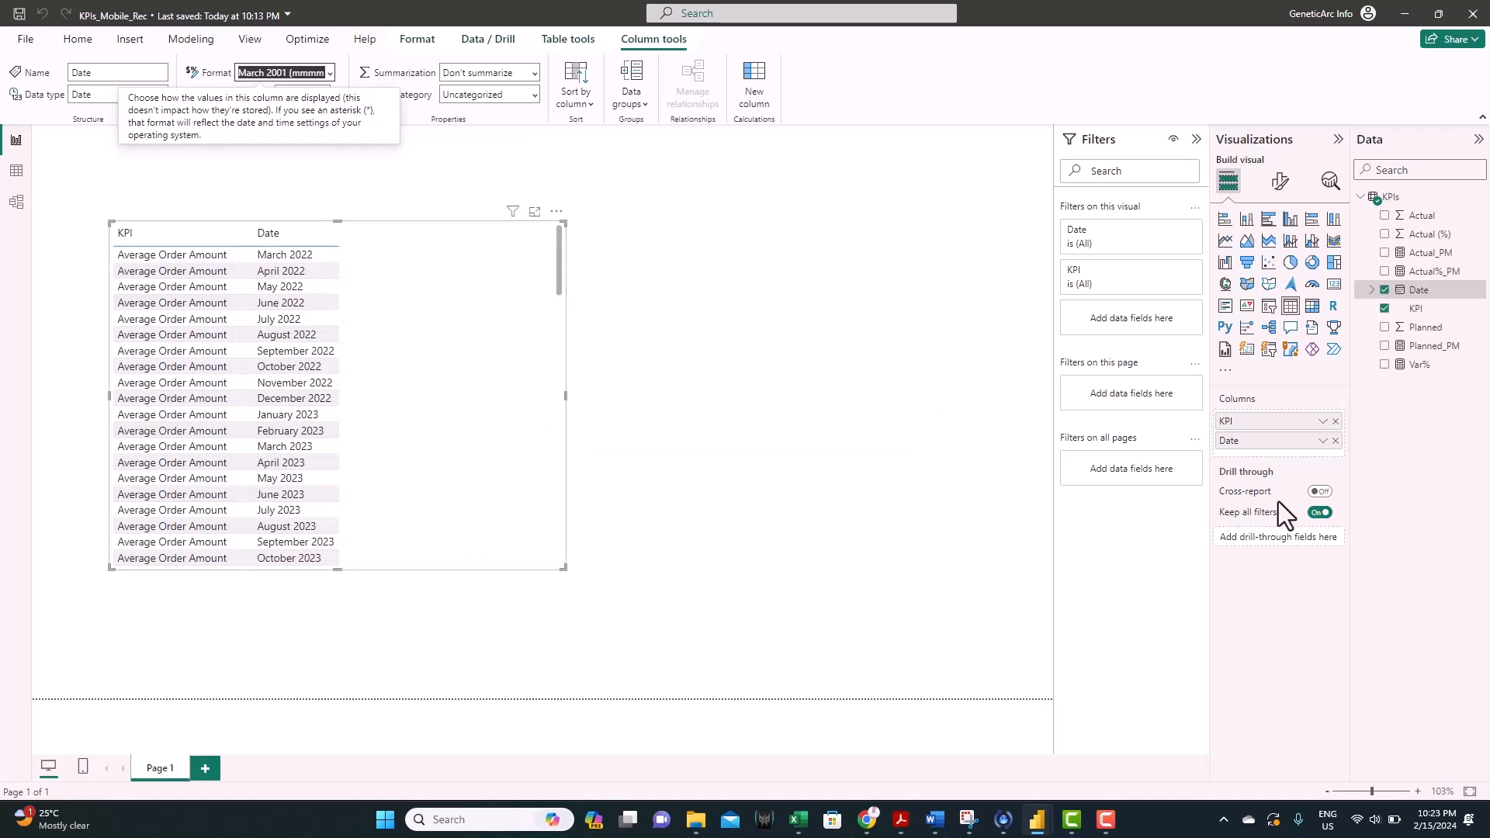
# Step: Add Actual, Actual_PM, Actual (%) and Actual%_PM as columns of the table visual and widen it to fit
pyautogui.moveTo(1337, 315); pyautogui.dragTo(1294, 464)
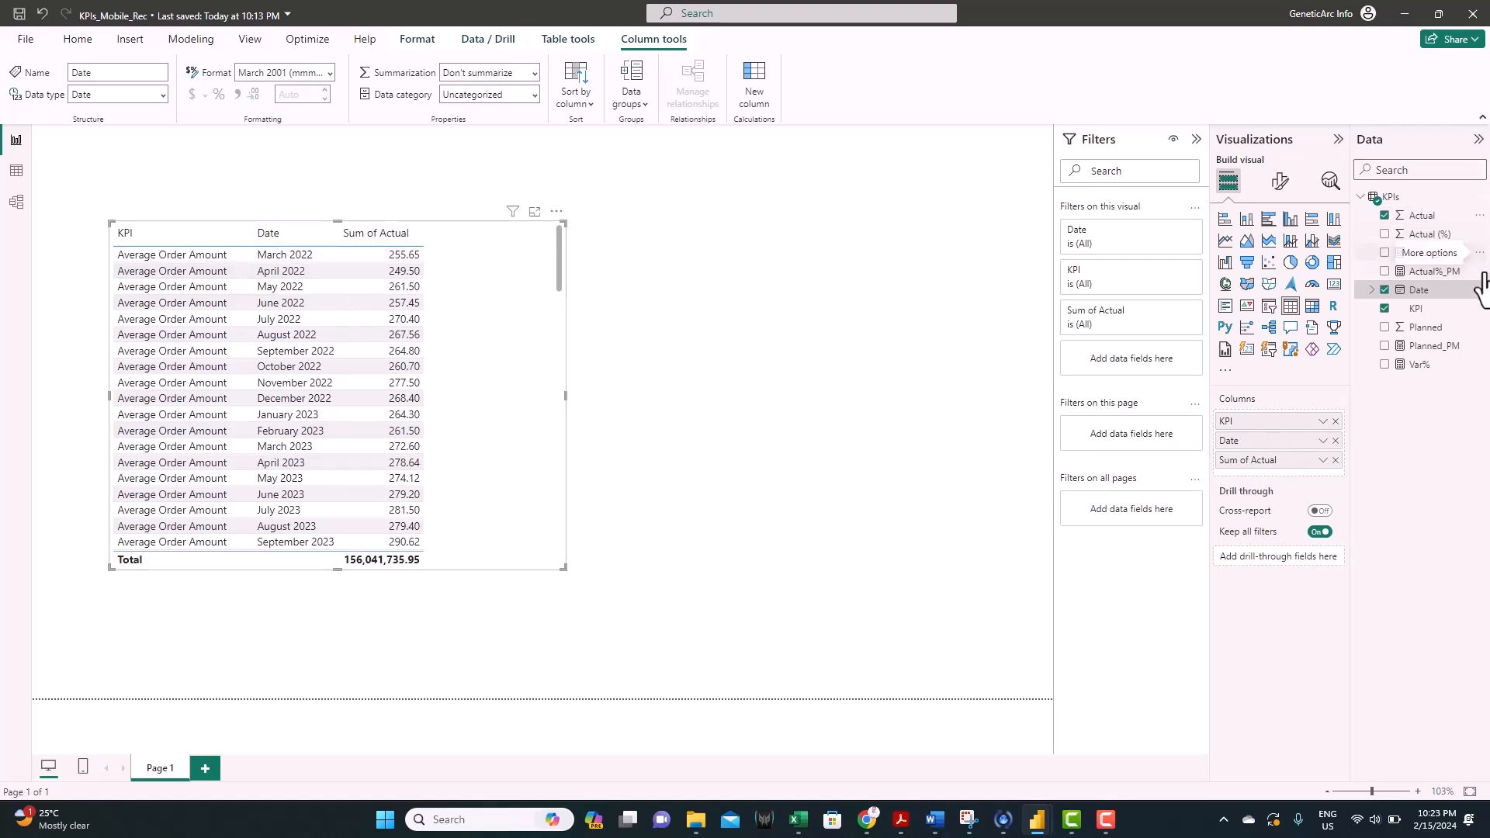
pyautogui.moveTo(1459, 256); pyautogui.dragTo(1312, 477)
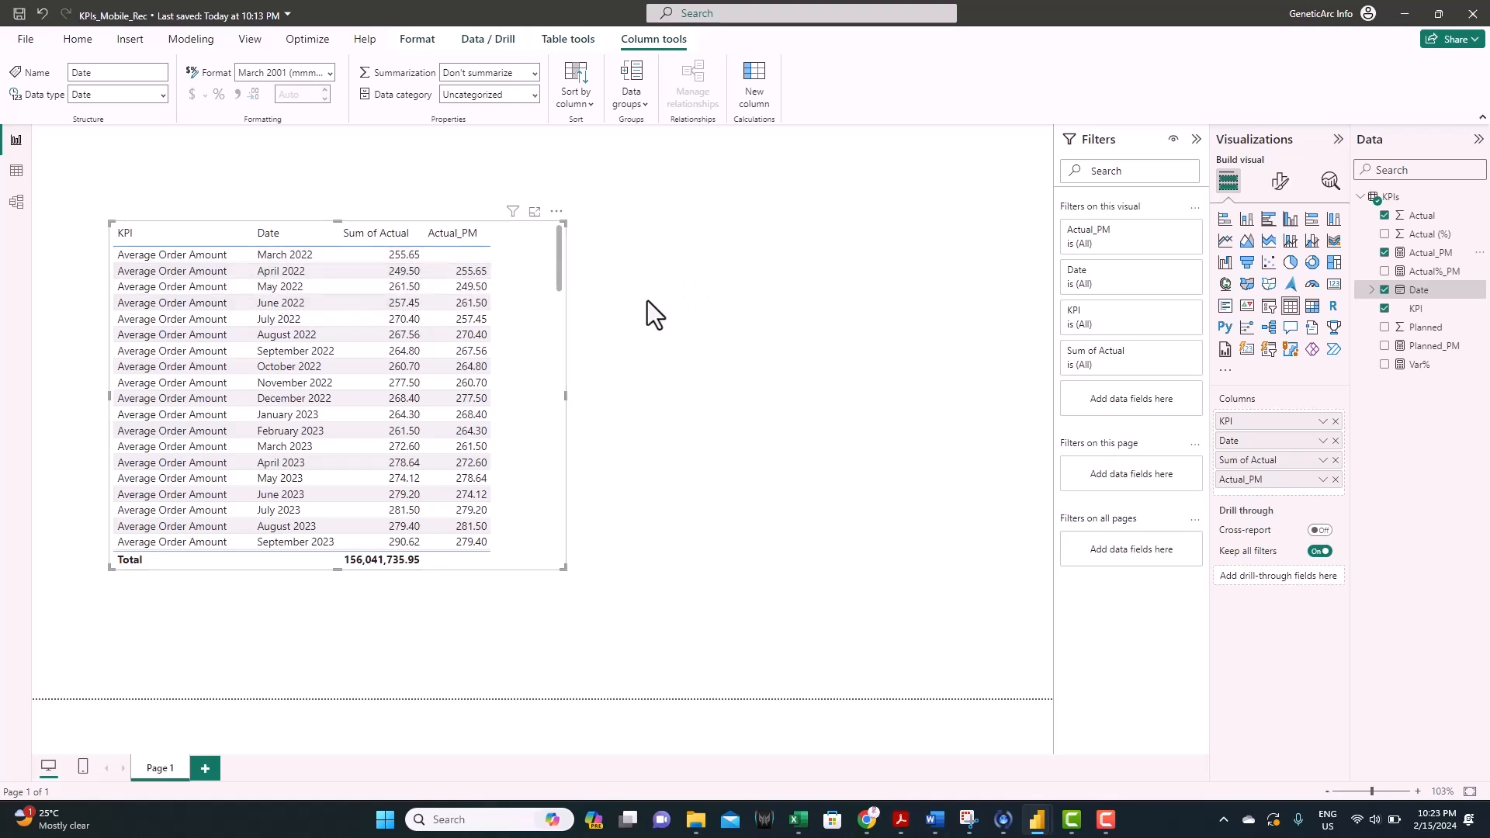
pyautogui.moveTo(564, 221); pyautogui.dragTo(835, 222)
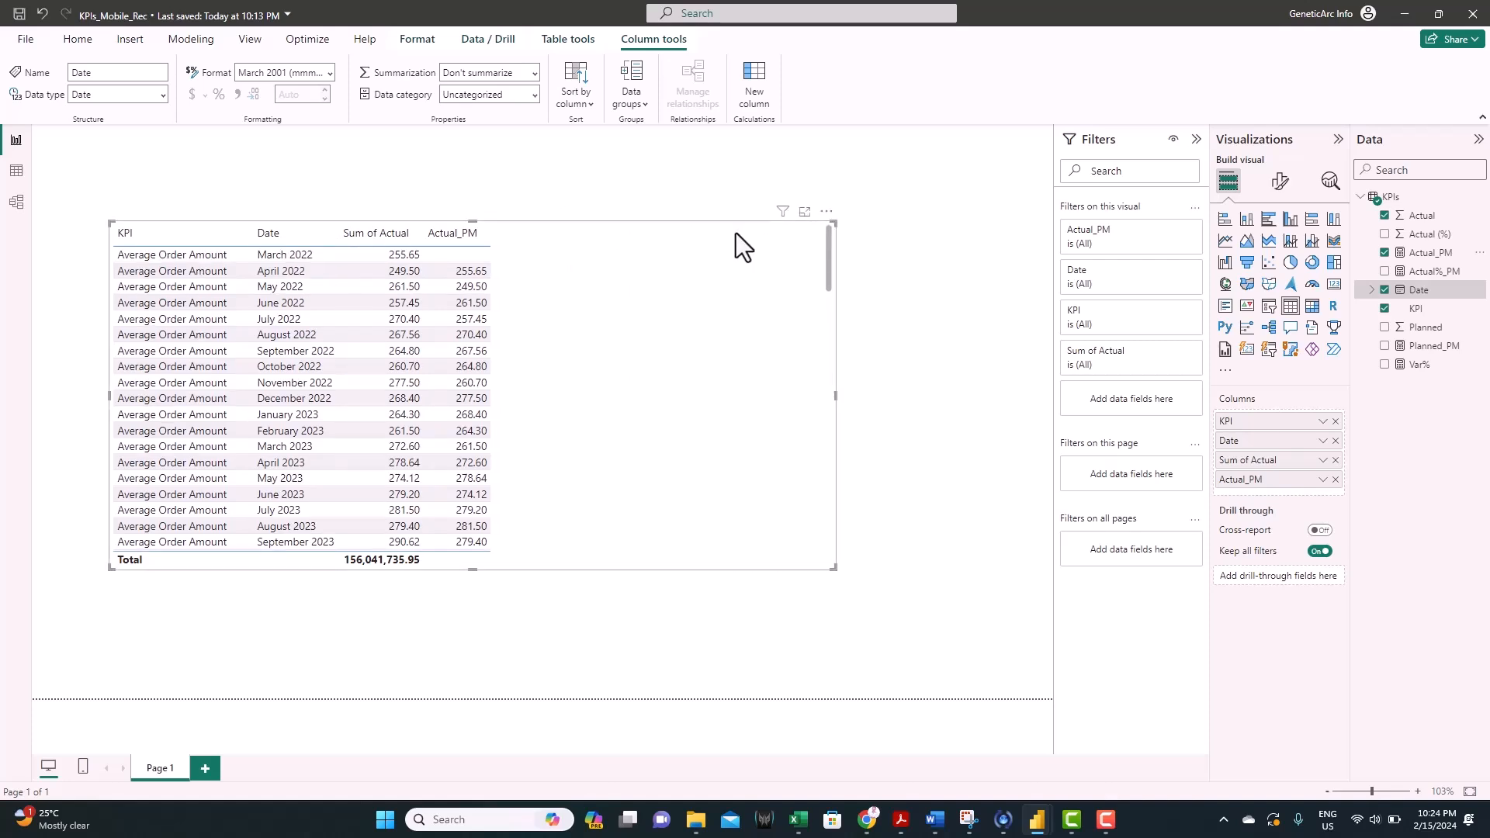
pyautogui.click(1384, 234)
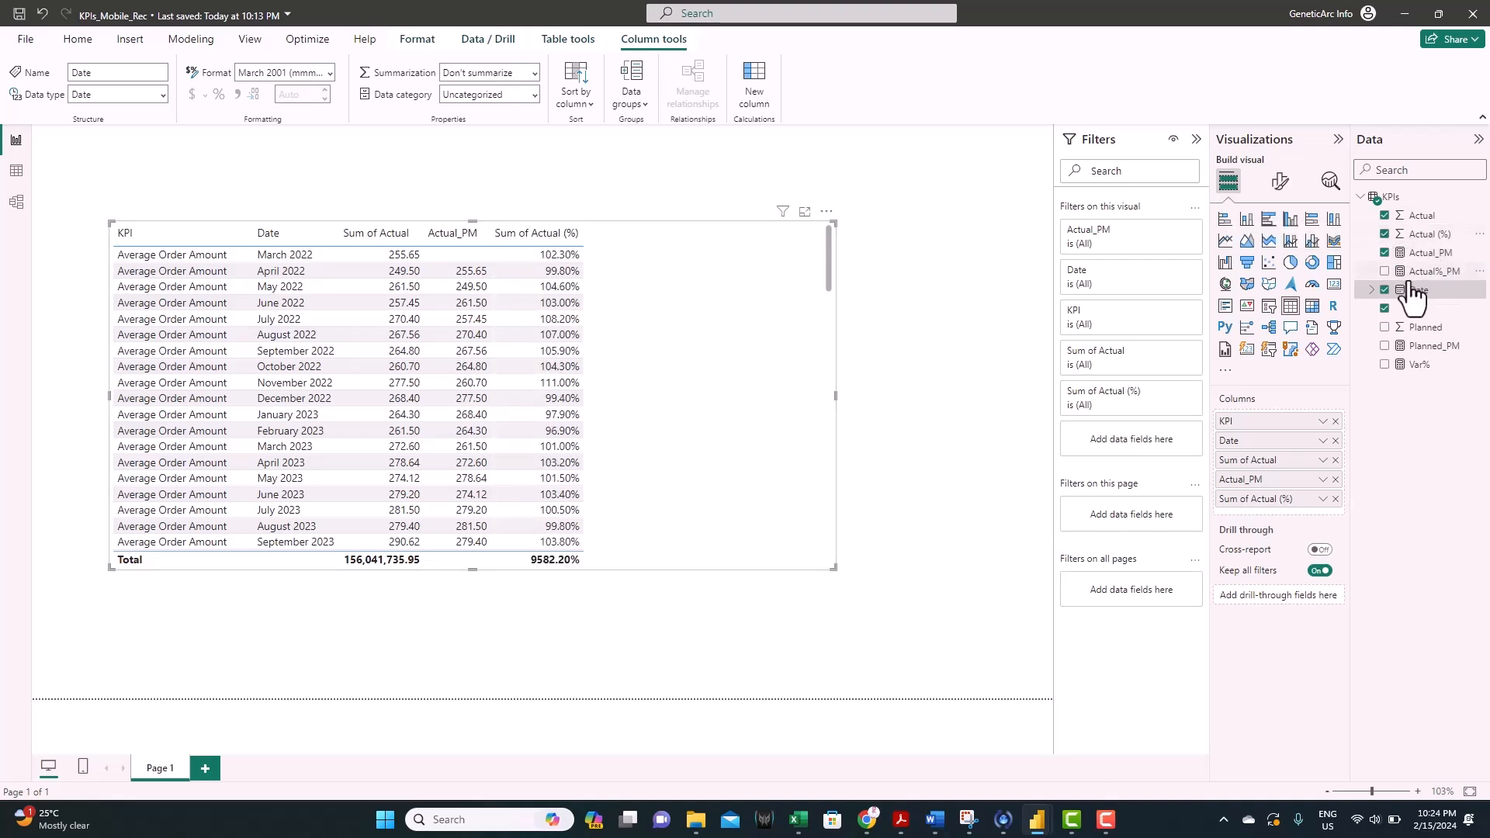
pyautogui.click(1385, 271)
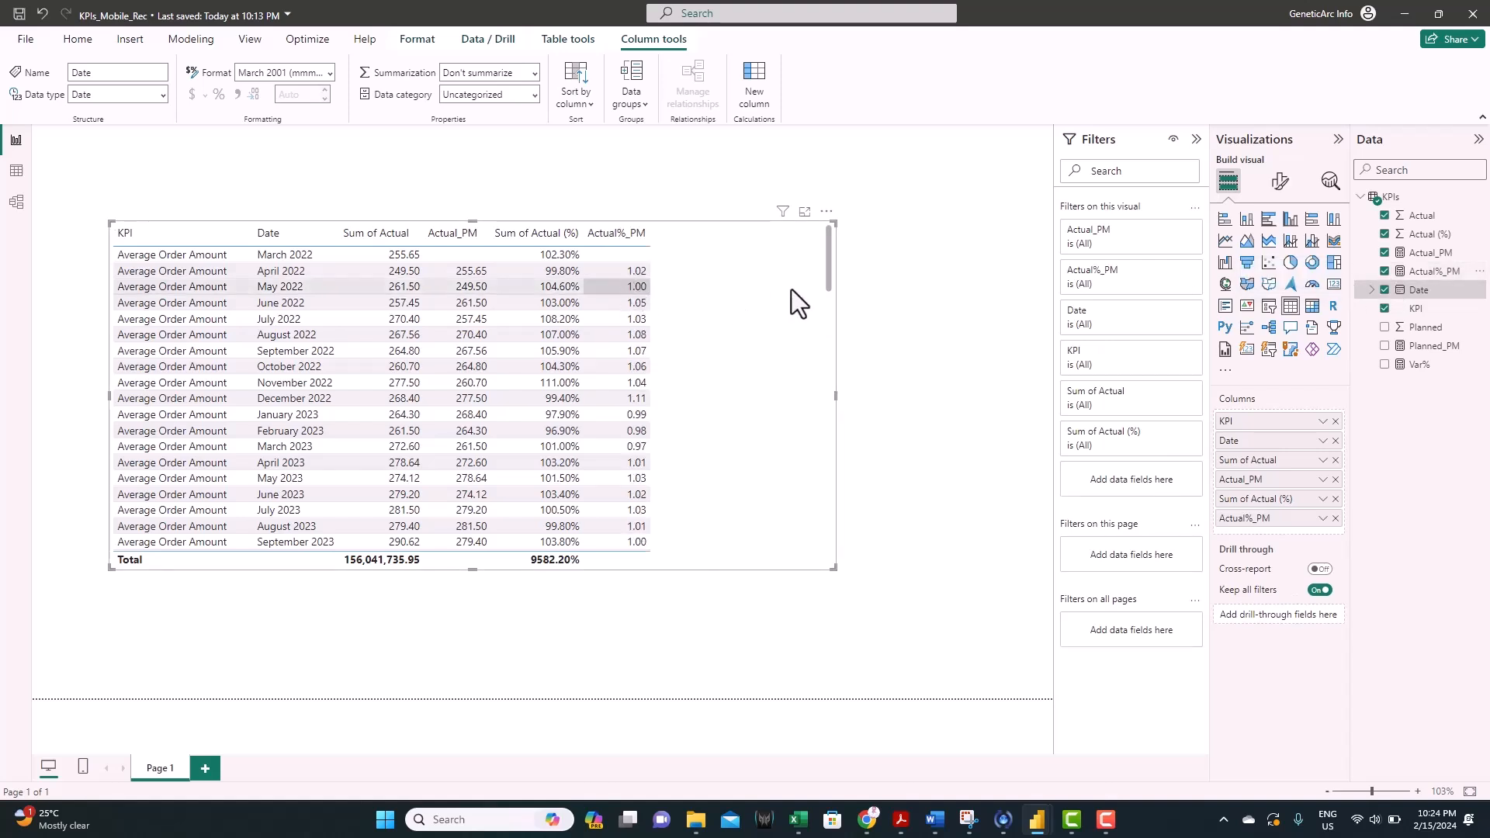
# Step: Format the Actual%_PM and Var% measures as percentages and add Var% as a table column after Actual%_PM
pyautogui.click(1433, 274)
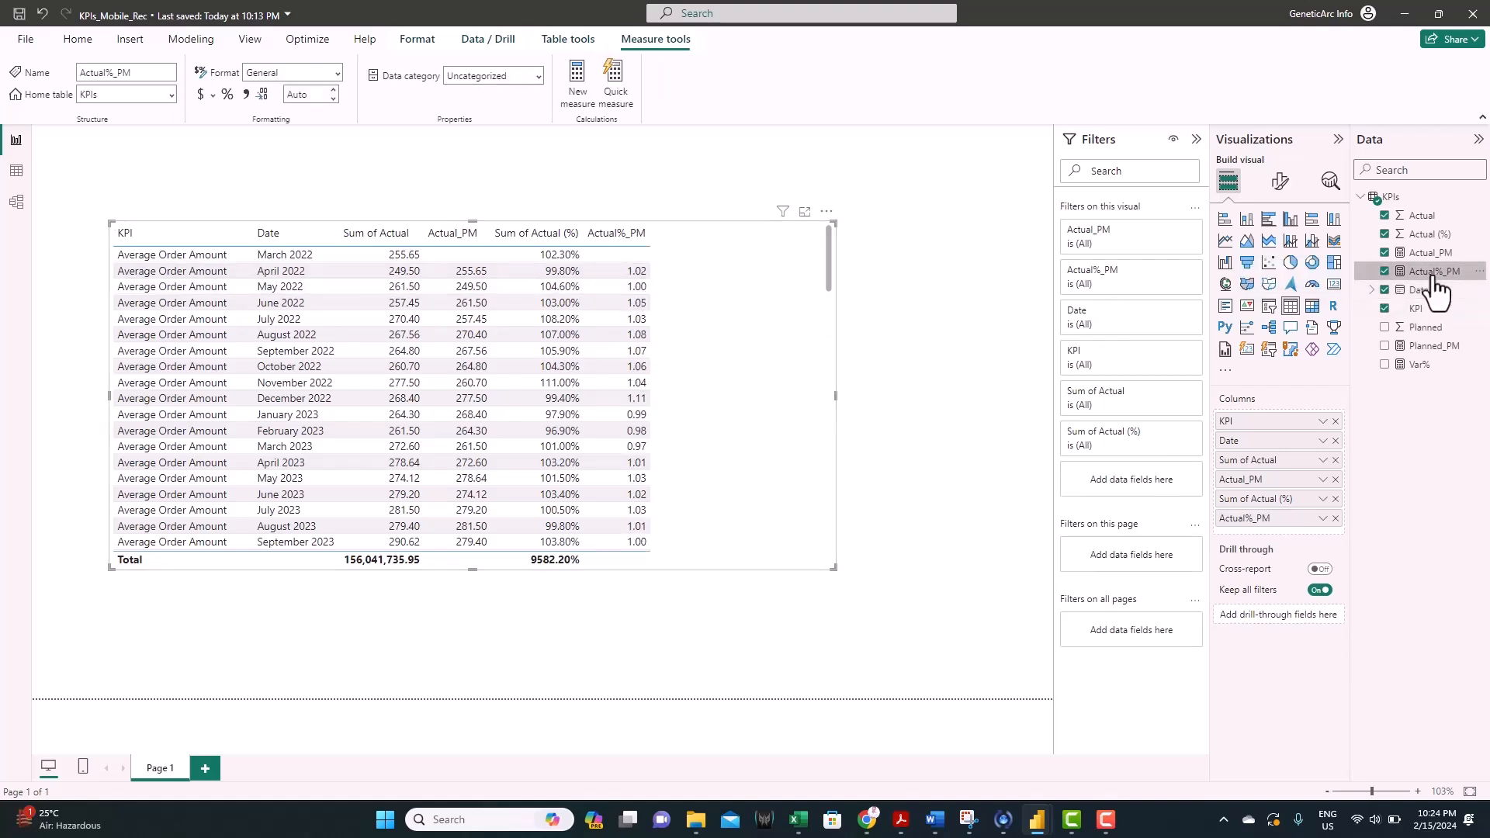
pyautogui.click(228, 95)
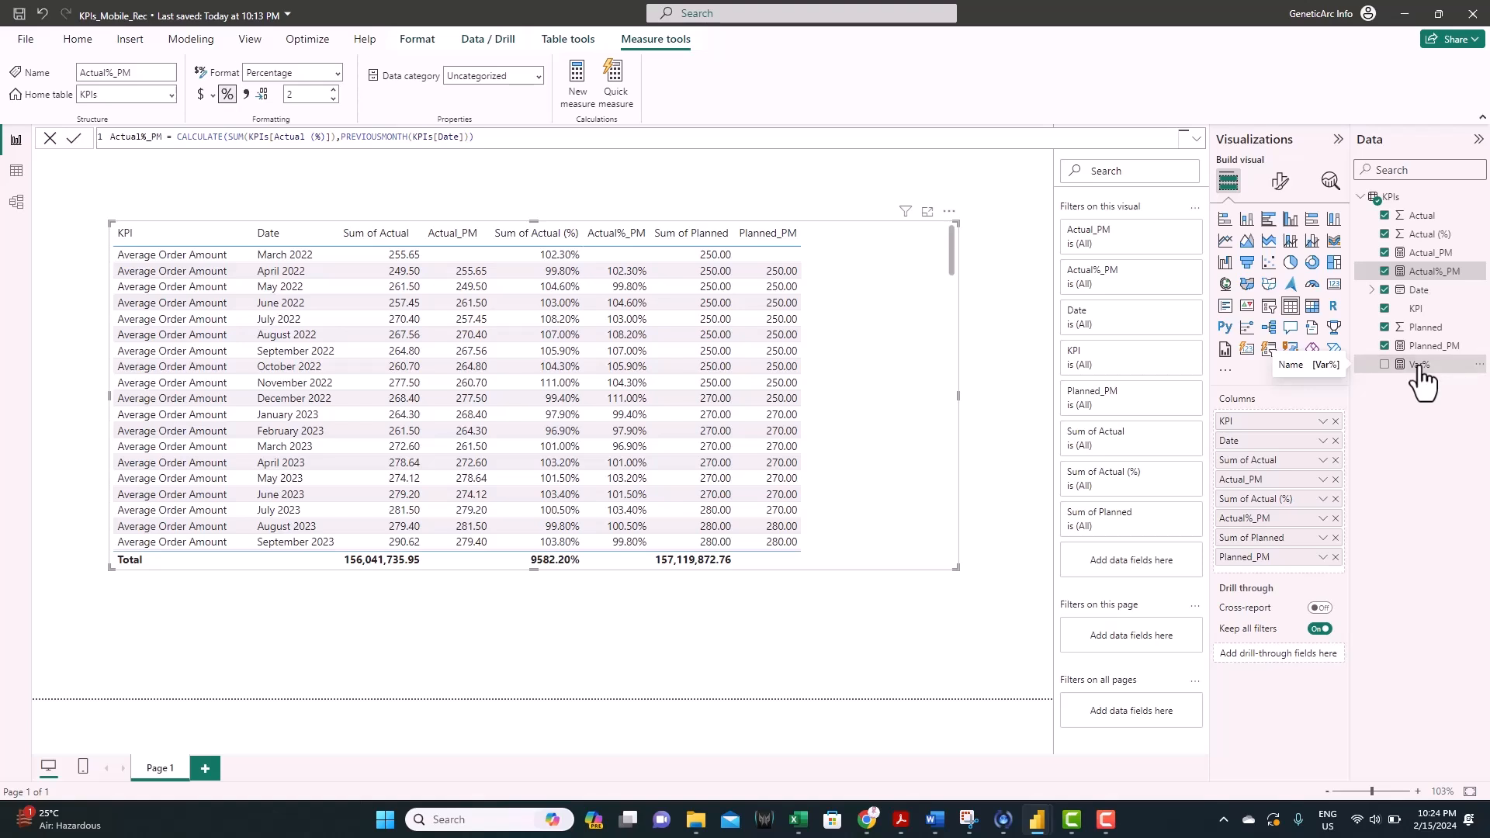
pyautogui.moveTo(1422, 380); pyautogui.dragTo(1302, 523)
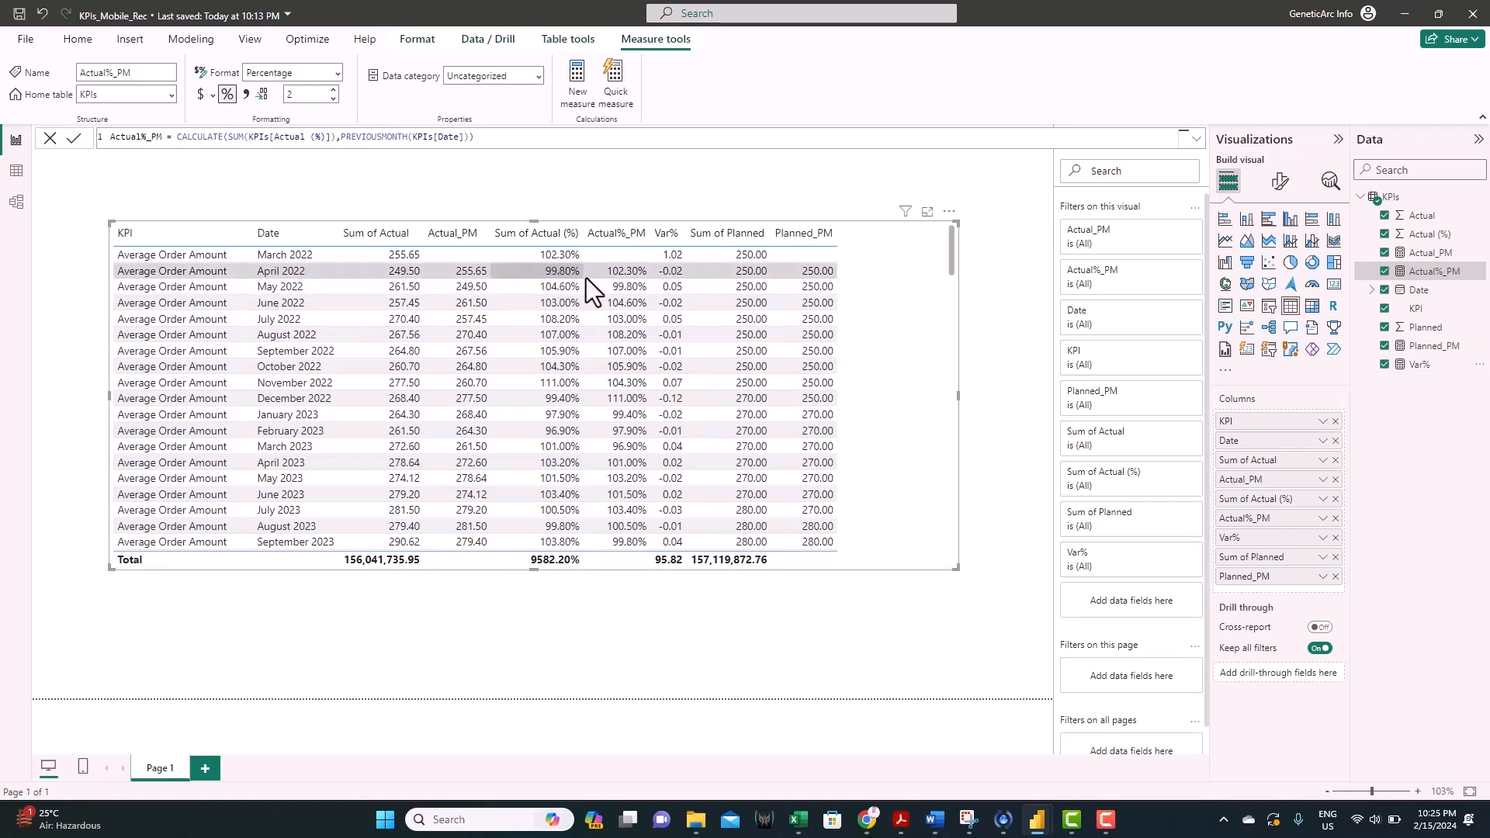
pyautogui.click(1420, 365)
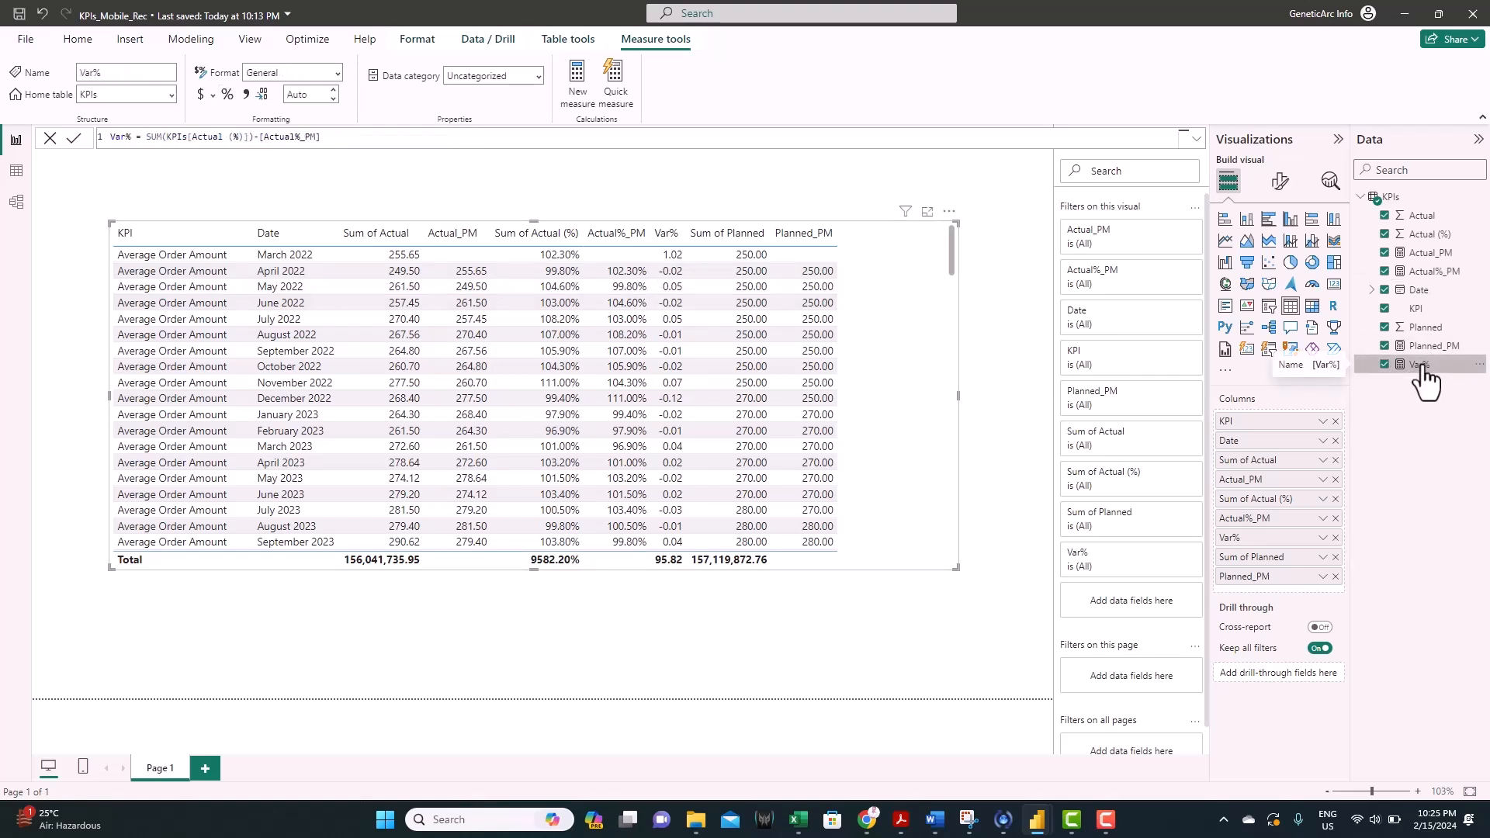
pyautogui.click(225, 96)
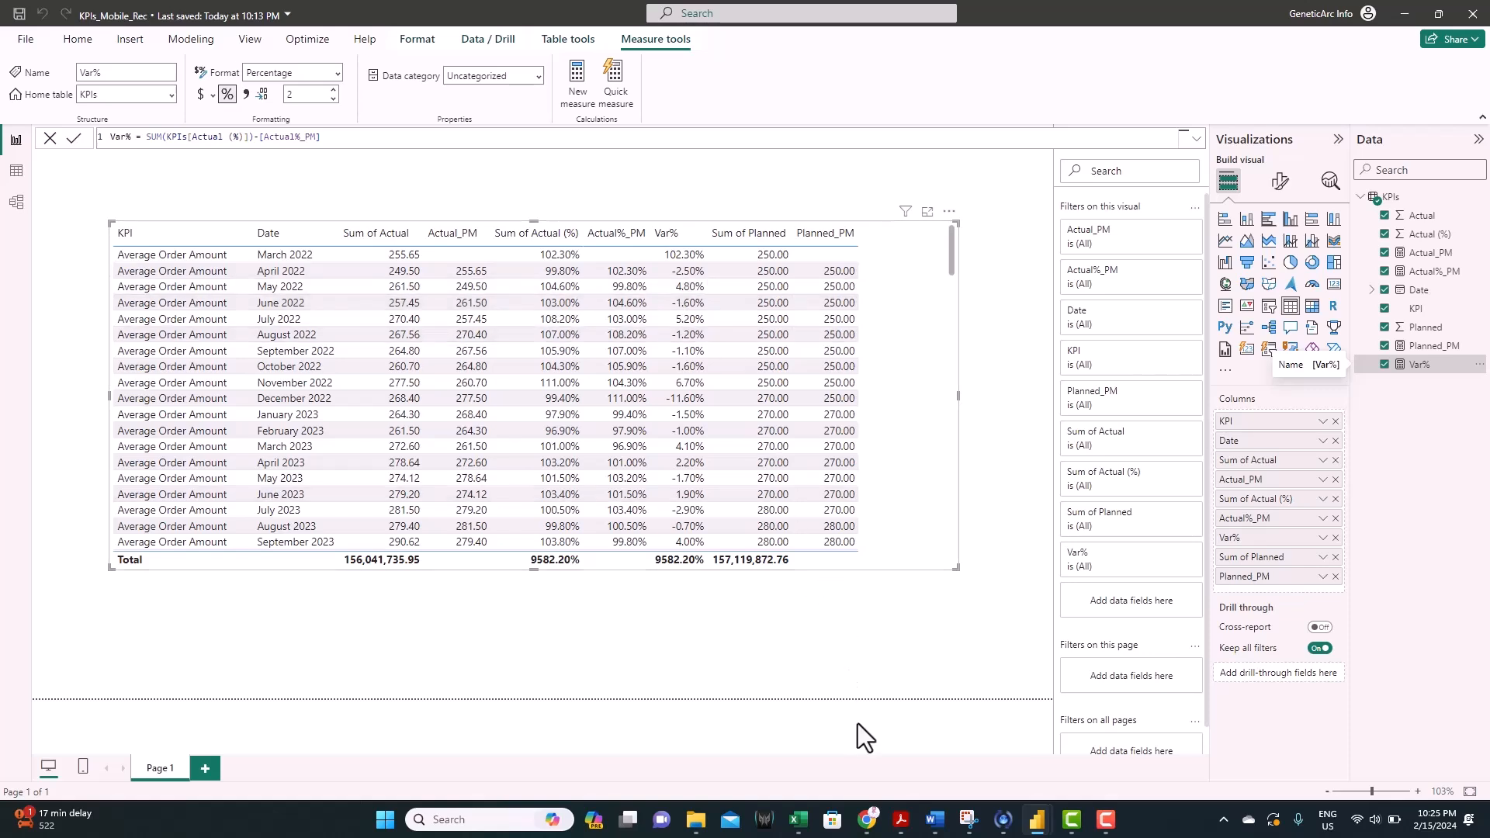
# Step: Switch to the Unicode symbols page in Chrome and look up the triangle codes under Geometric Shapes
pyautogui.moveTo(867, 819)
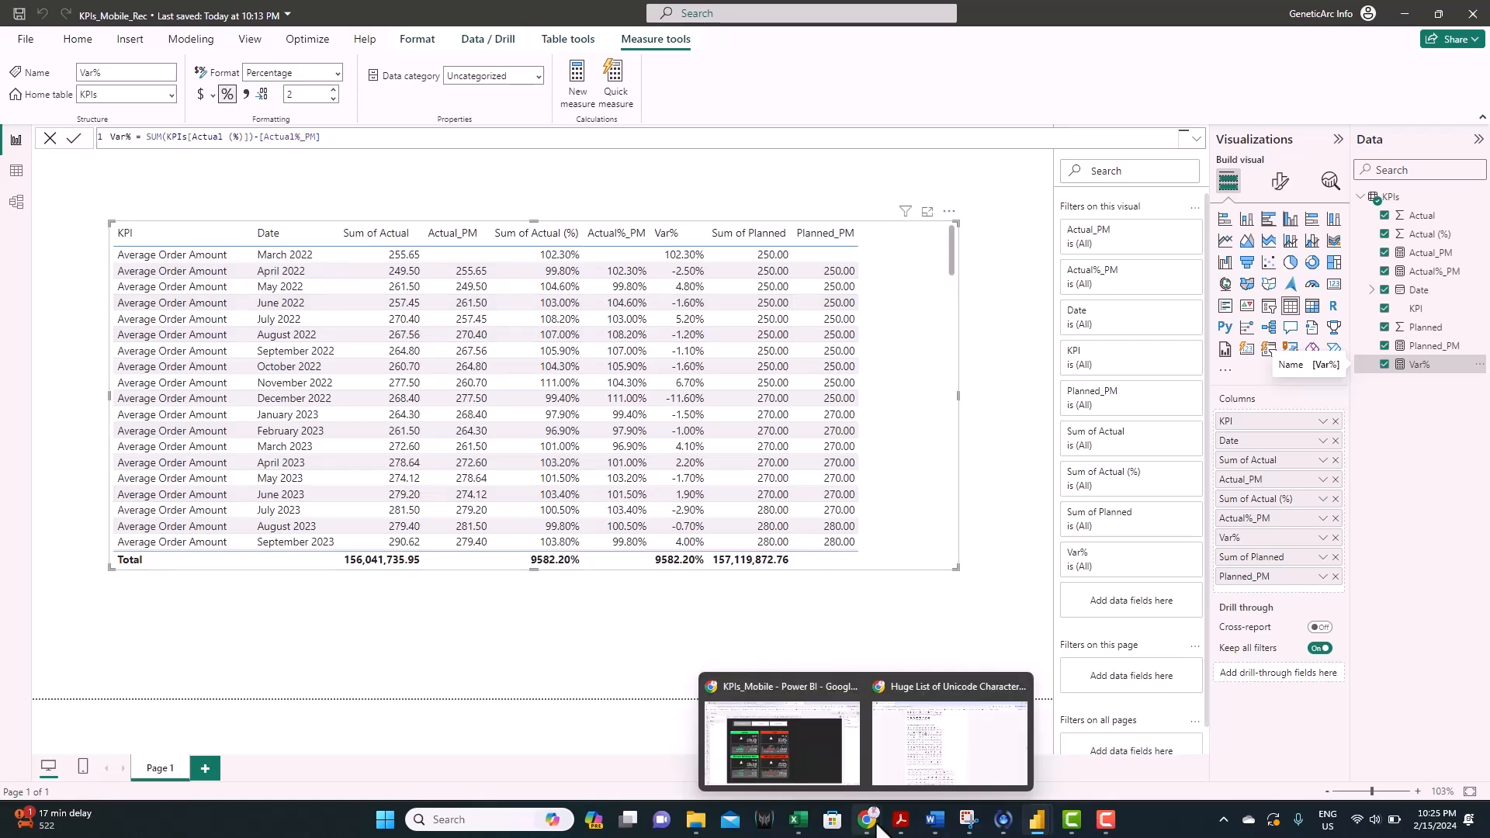
pyautogui.click(924, 752)
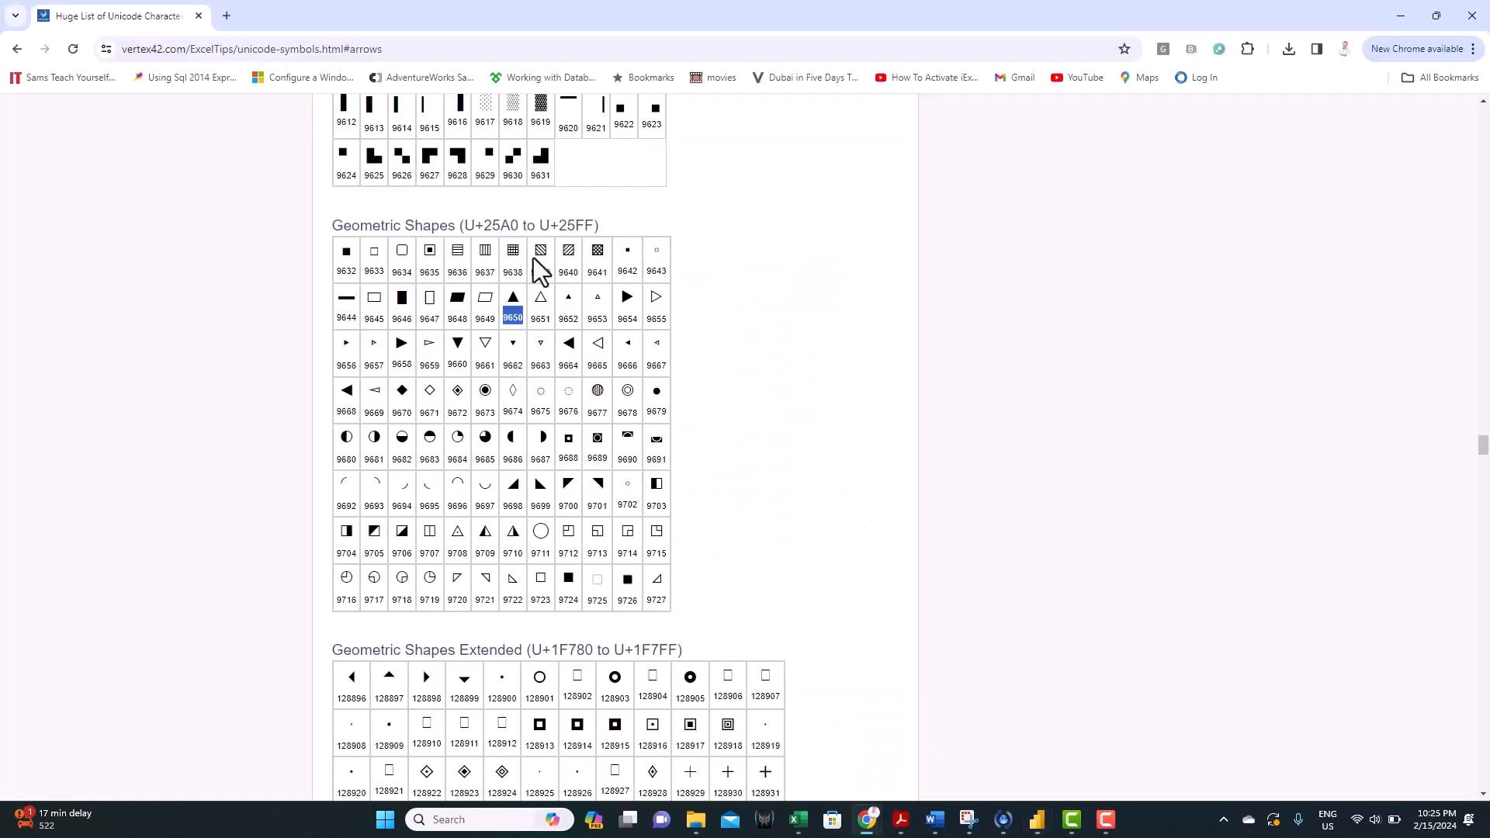
pyautogui.click(508, 325)
pyautogui.click(1399, 17)
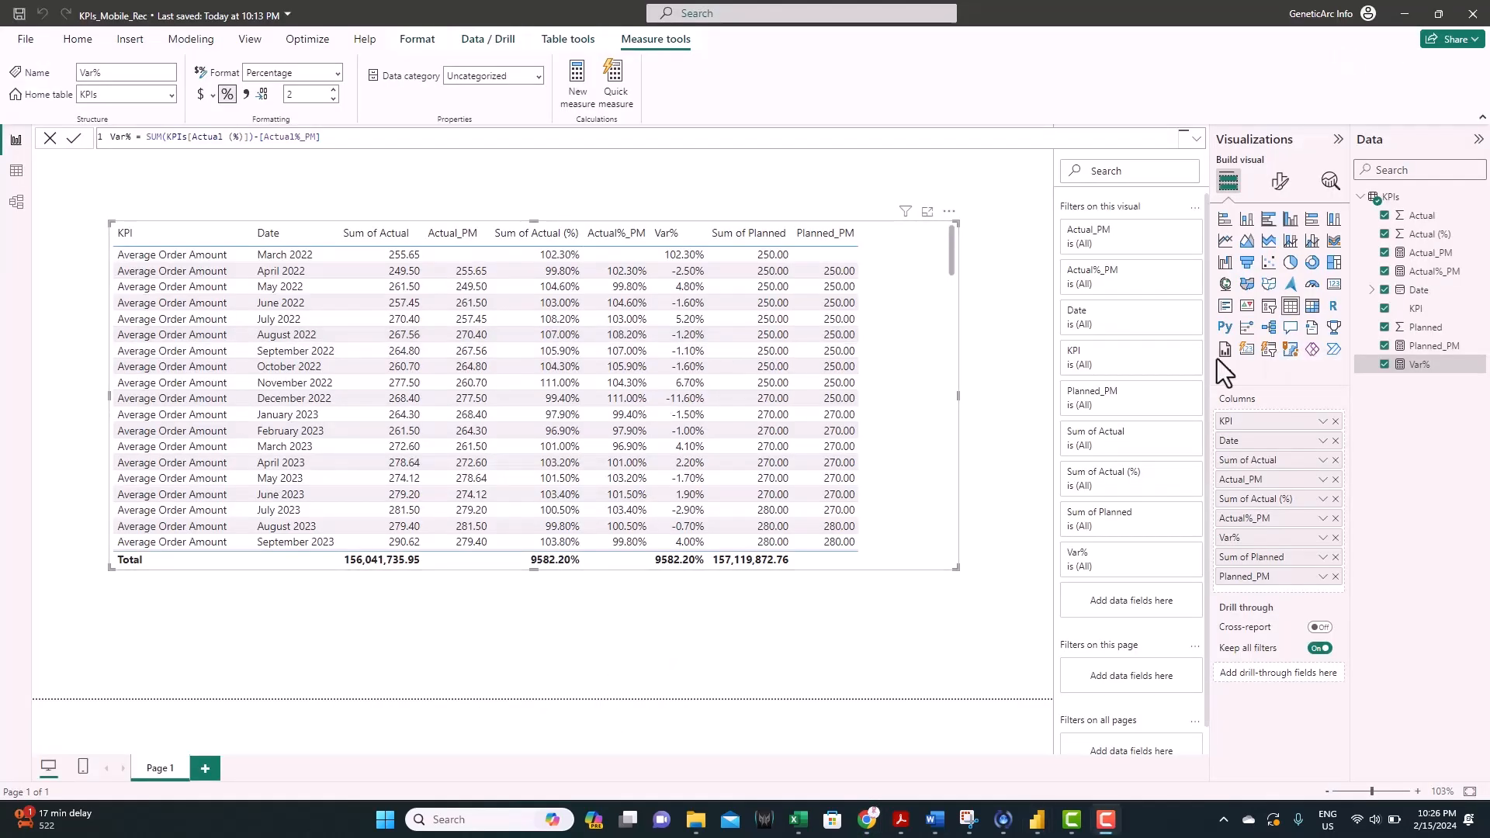
# Step: Create the KPIs measure Arrow = if([Var%]>0,UNICHAR("9650"),if([Var%]=0,UNICHAR("9658"),UNICHAR("9660"))) and add it to the table before Var%
pyautogui.rightClick(1399, 199)
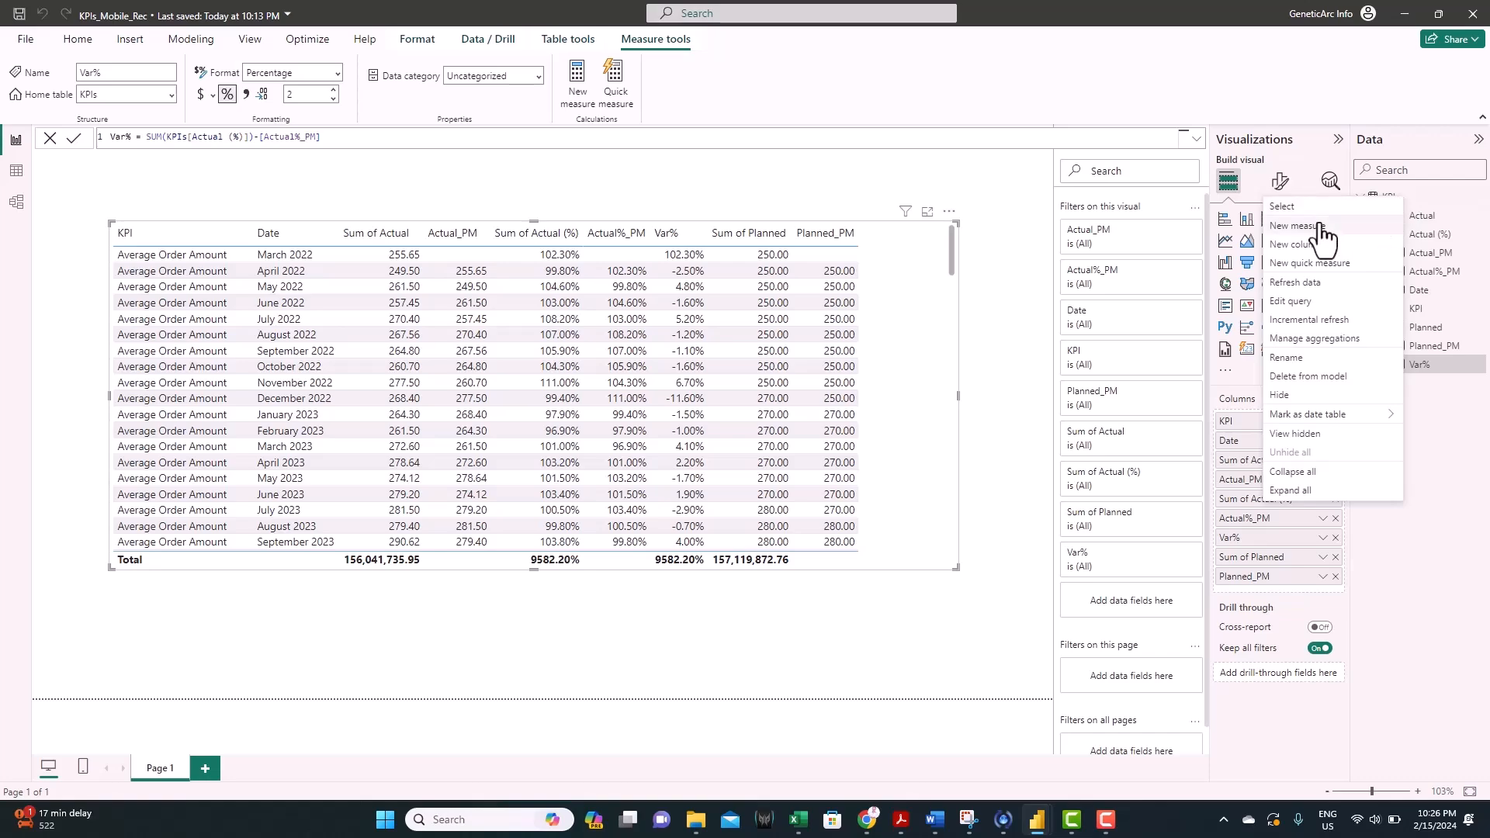
pyautogui.click(861, 192)
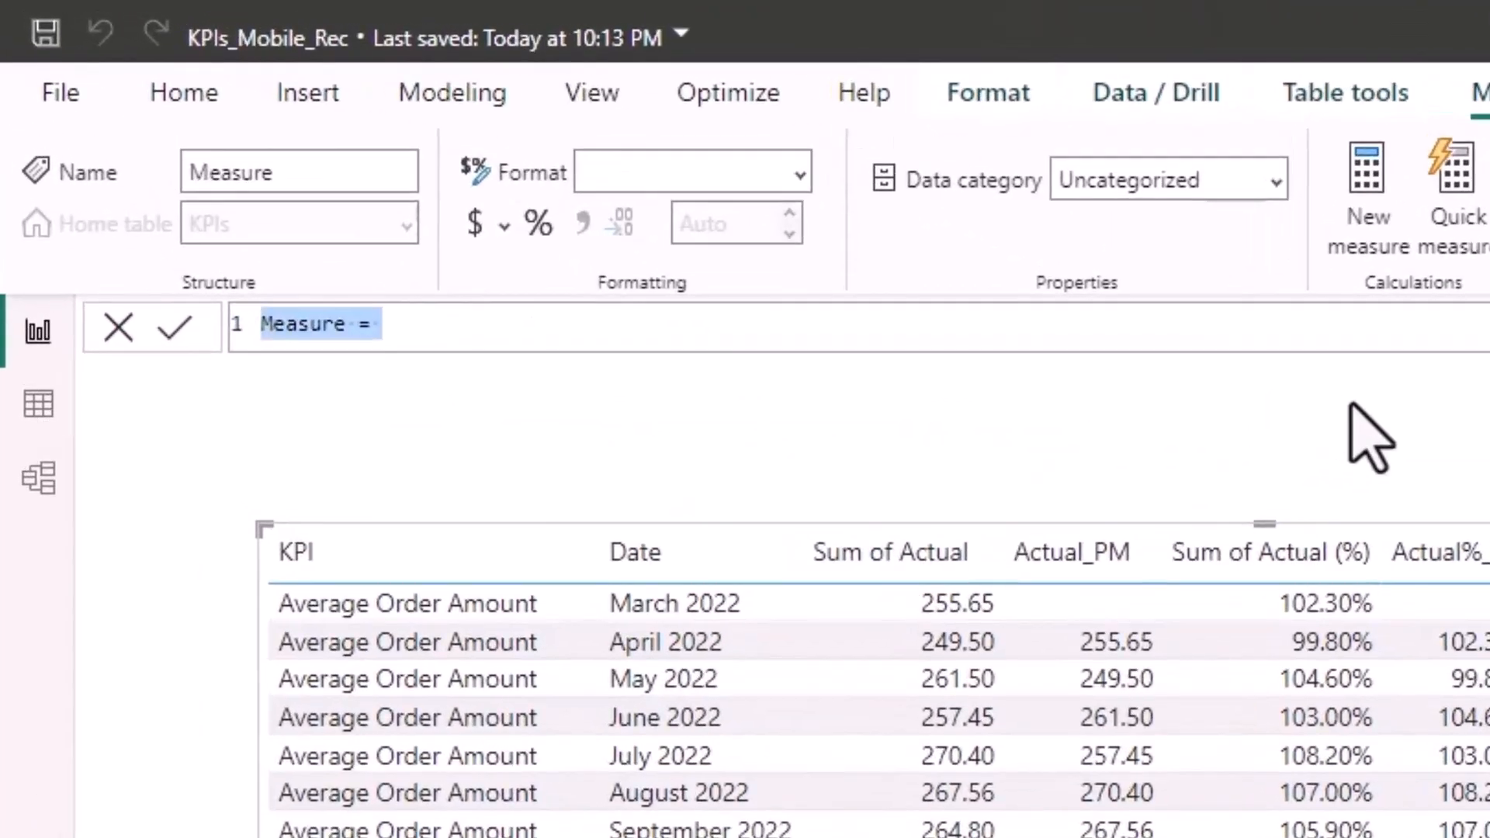
pyautogui.write('Arrow = if([Var%]>0,UNICHAR("9650"),if([Var%]=0,UNICHAR("9658"),UNICHAR("9660")))')
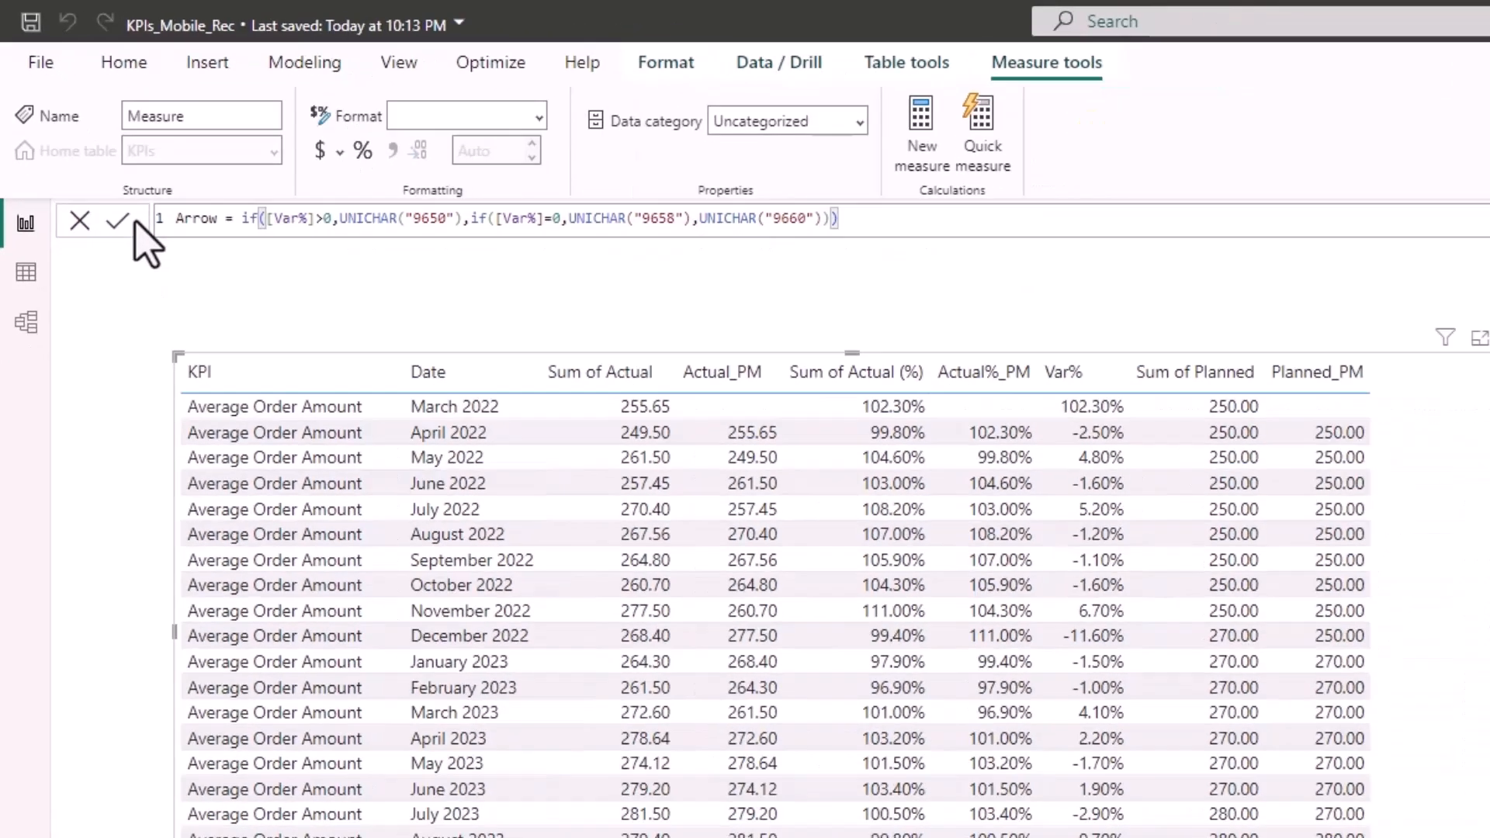
pyautogui.click(174, 326)
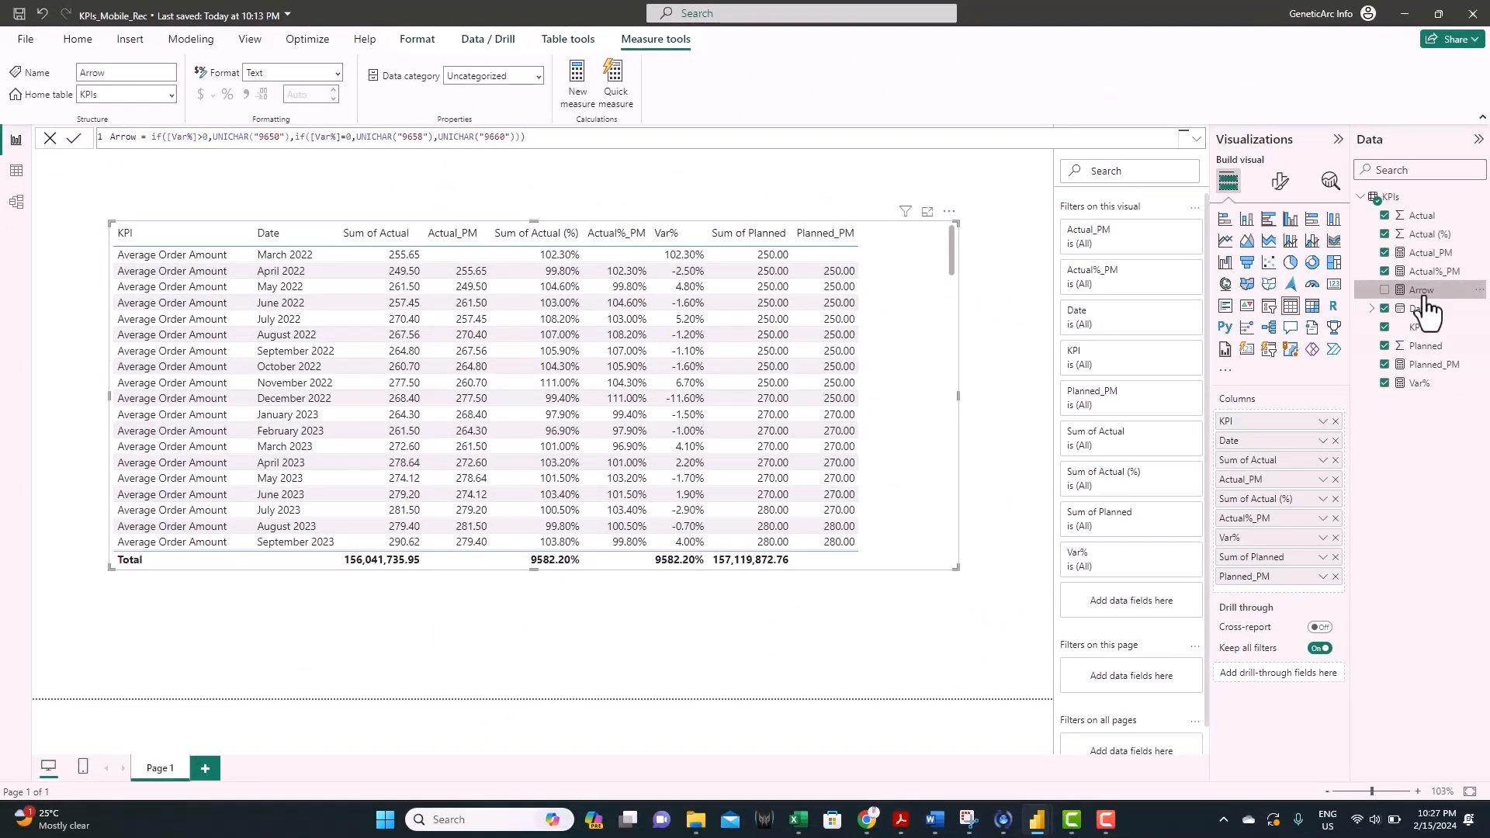
pyautogui.moveTo(1424, 293); pyautogui.dragTo(1292, 528)
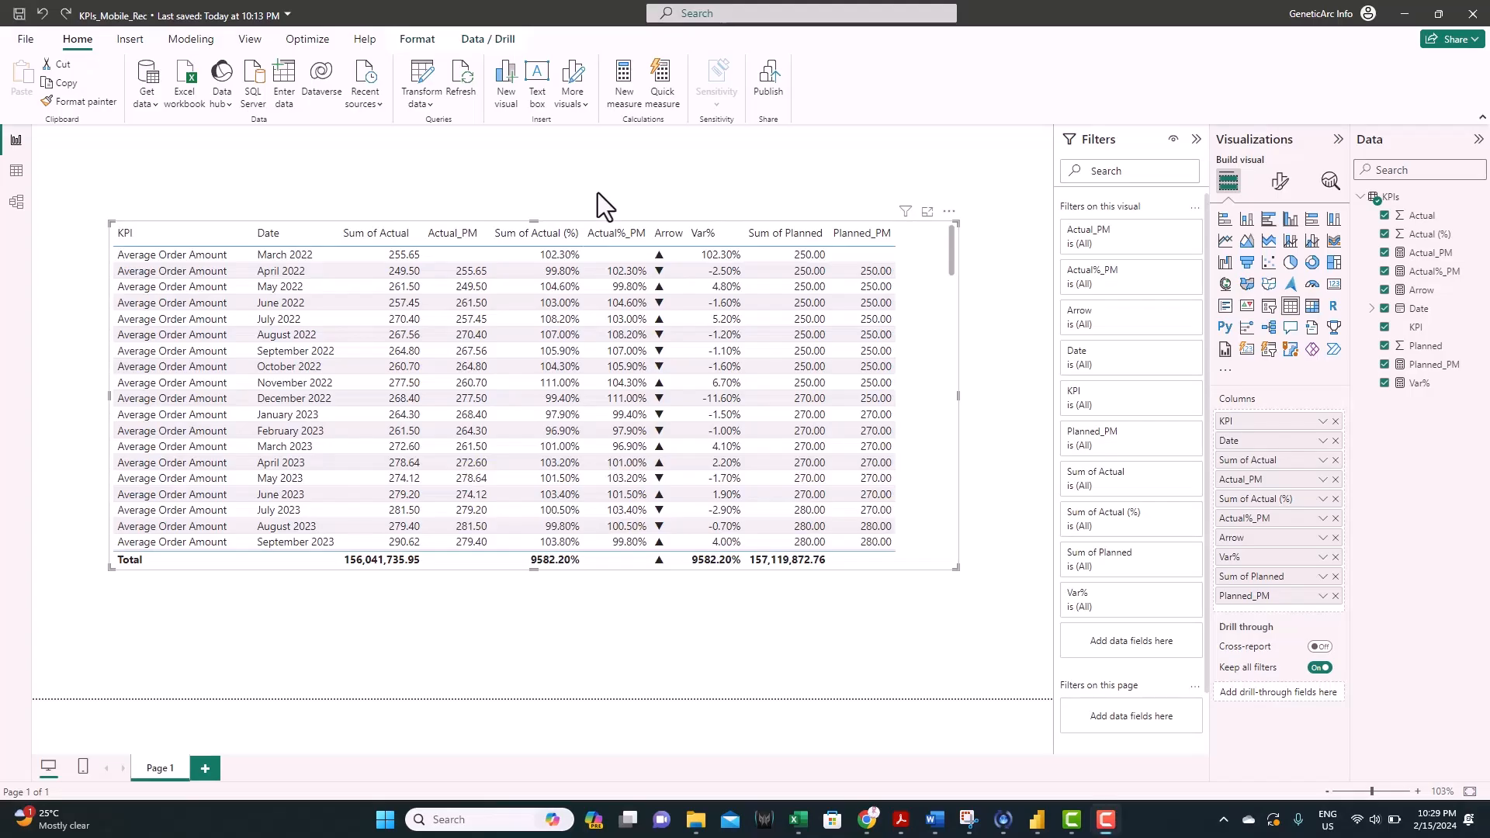
# Step: Remove the check table and insert a button-style slicer on the Date field, made wide enough for full month names
pyautogui.click(949, 213)
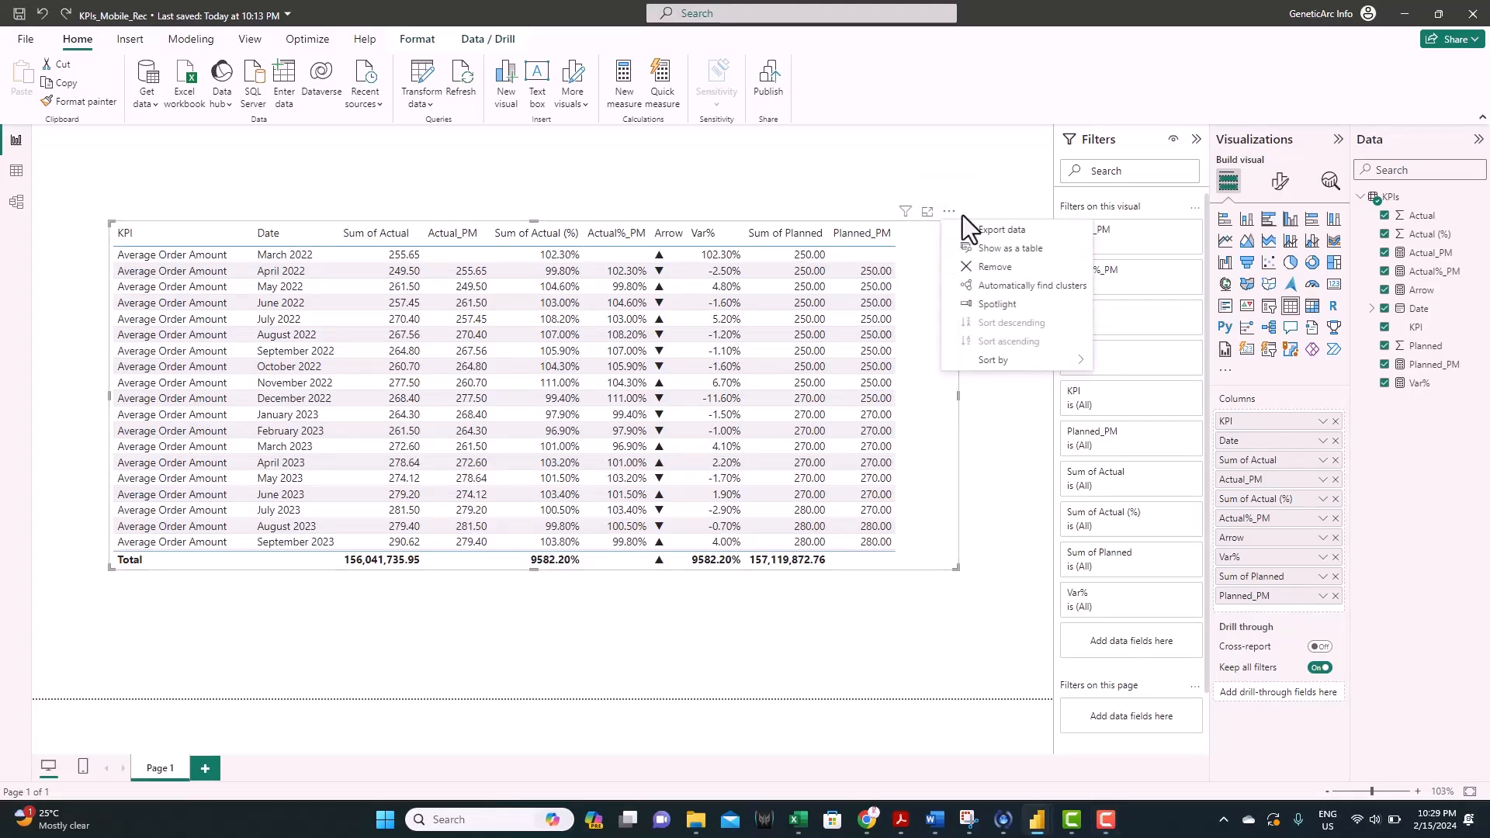
pyautogui.click(995, 268)
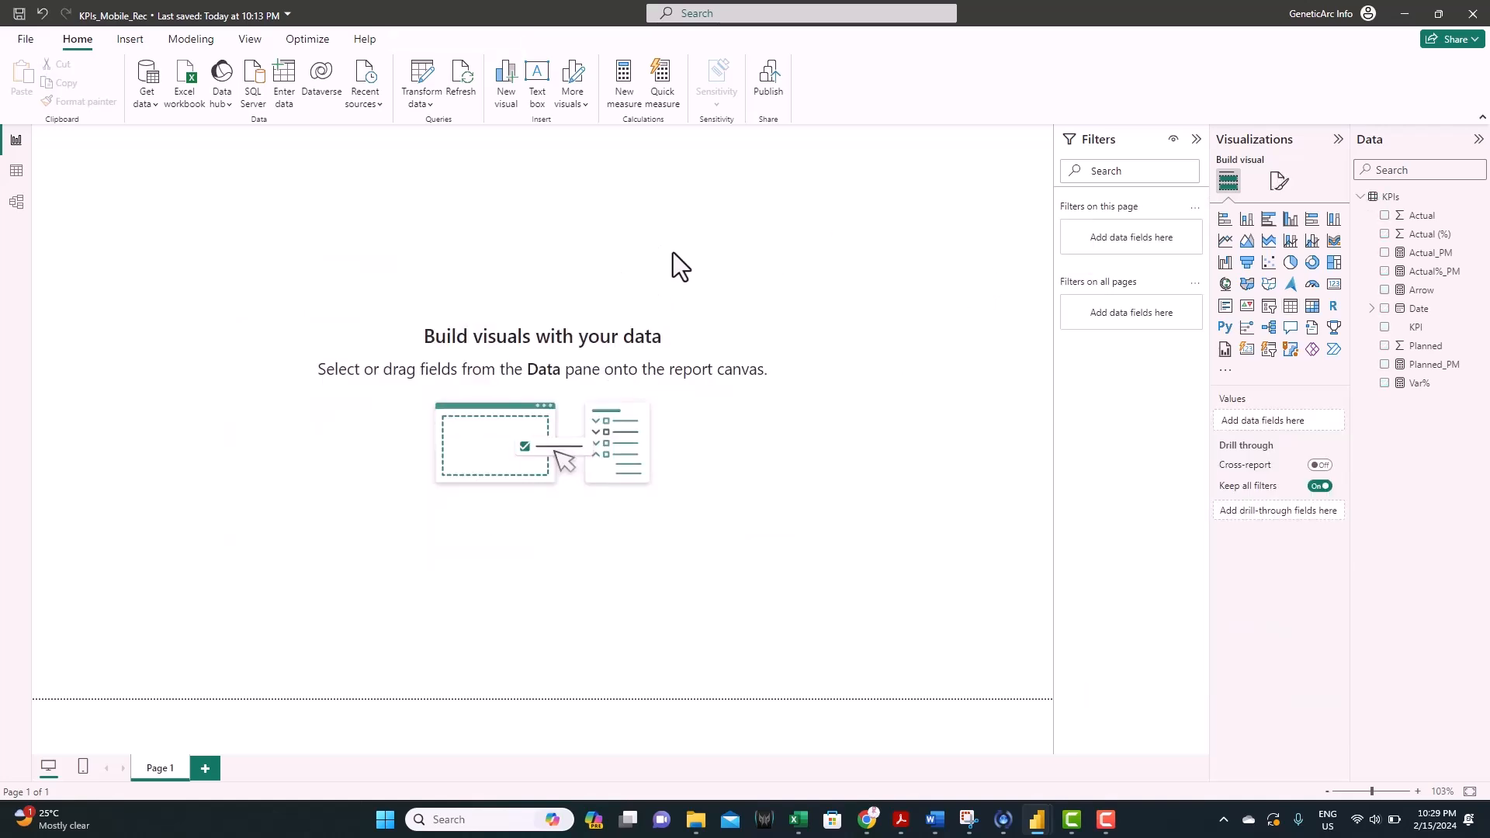
pyautogui.click(1270, 353)
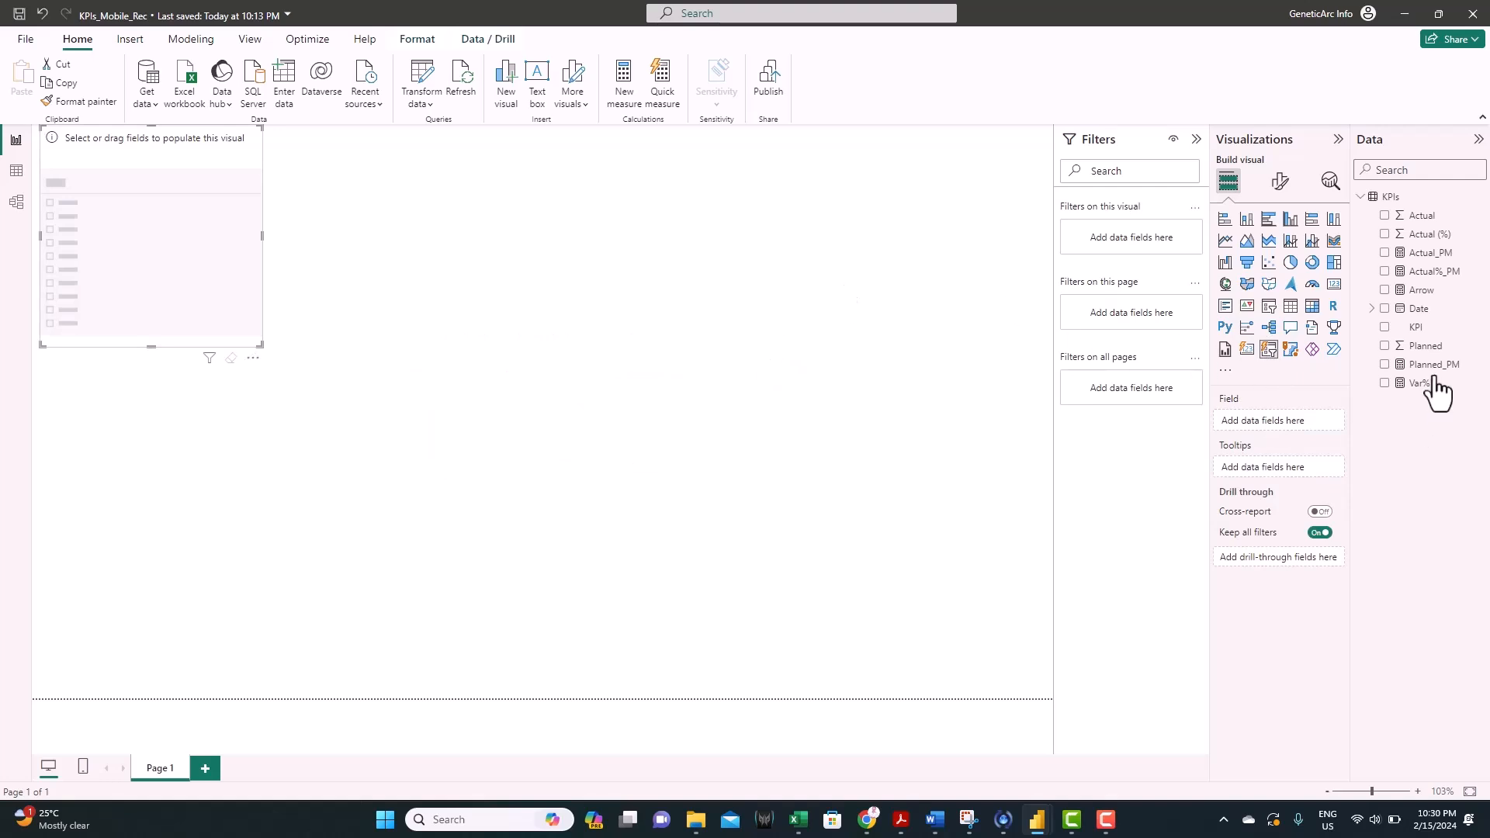
pyautogui.moveTo(1418, 315); pyautogui.dragTo(1287, 427)
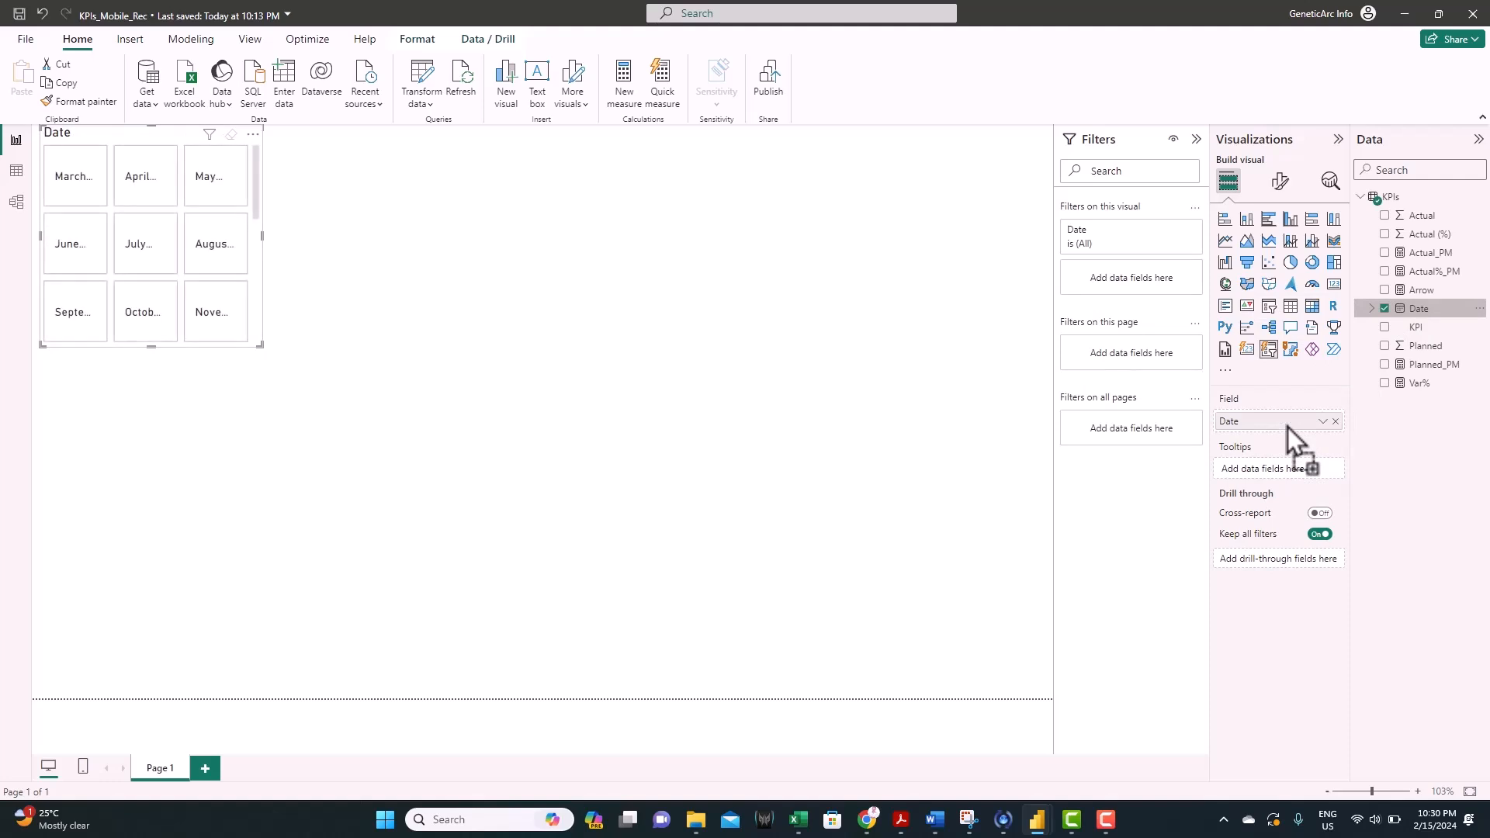
pyautogui.moveTo(261, 346); pyautogui.dragTo(466, 252)
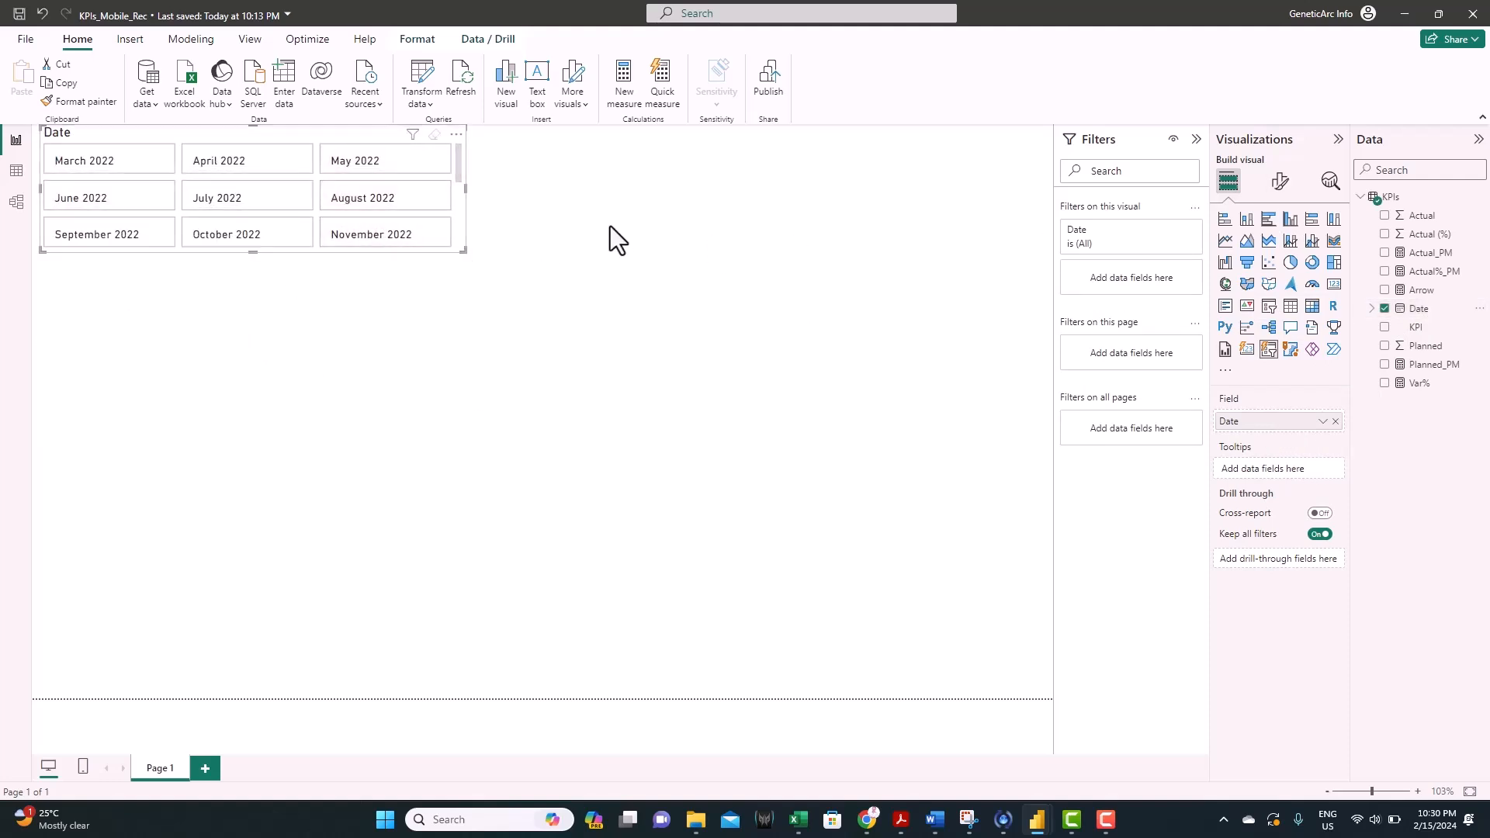
# Step: Turn on Force selection in the Date slicer's selection settings
pyautogui.click(1279, 183)
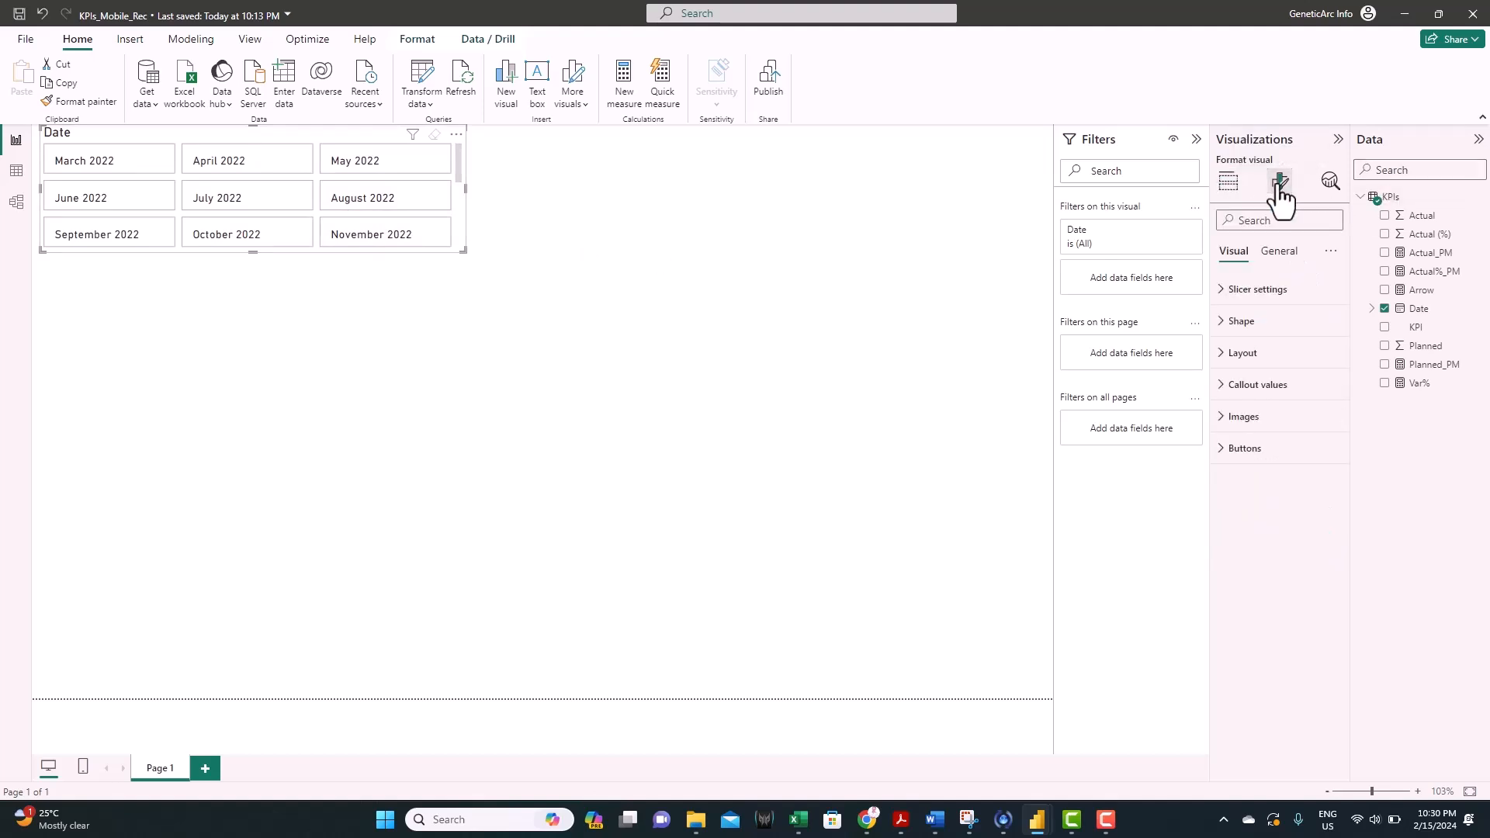
pyautogui.click(1245, 291)
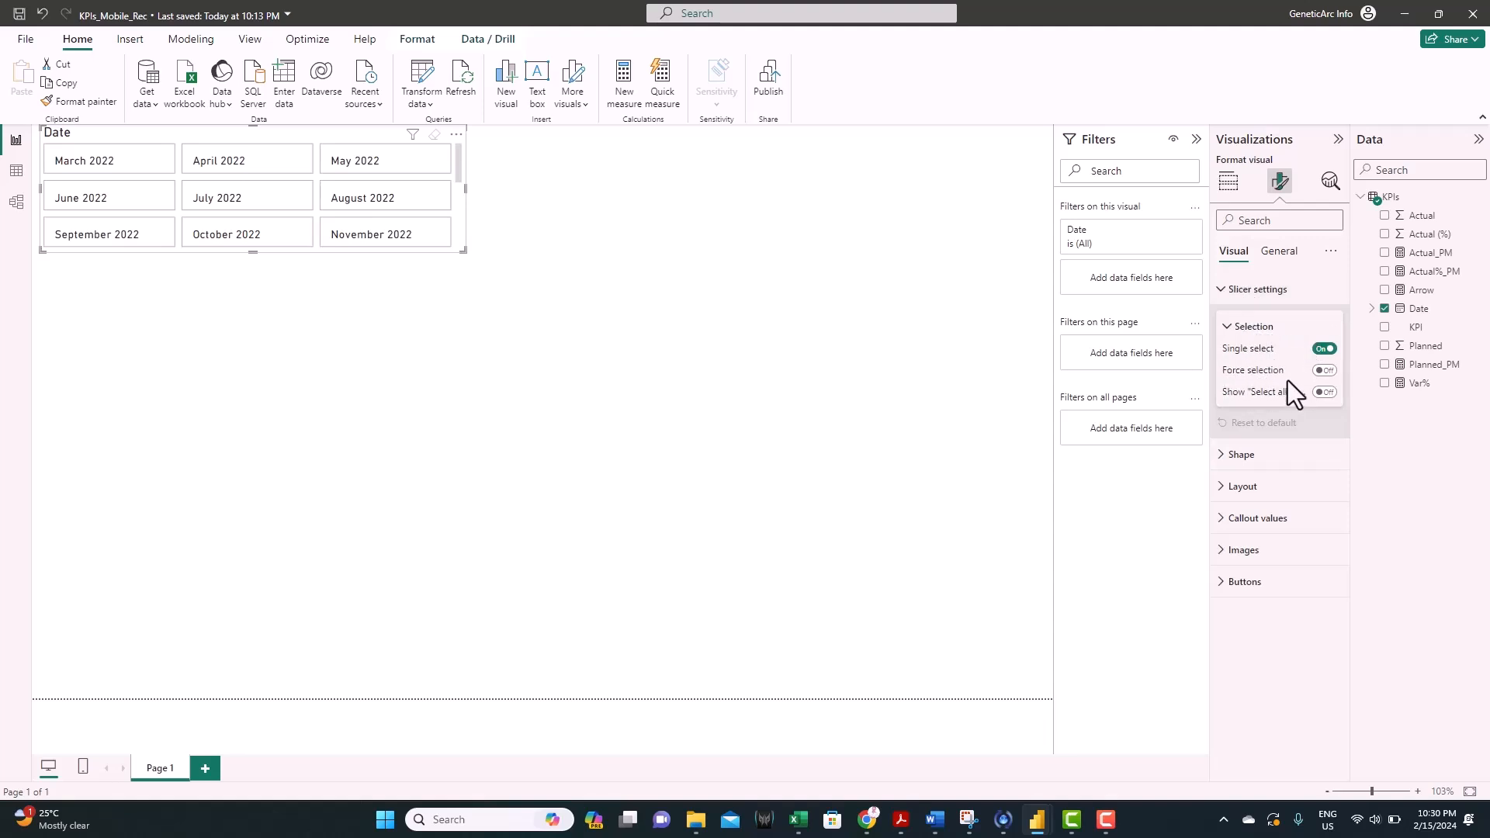
pyautogui.click(1325, 371)
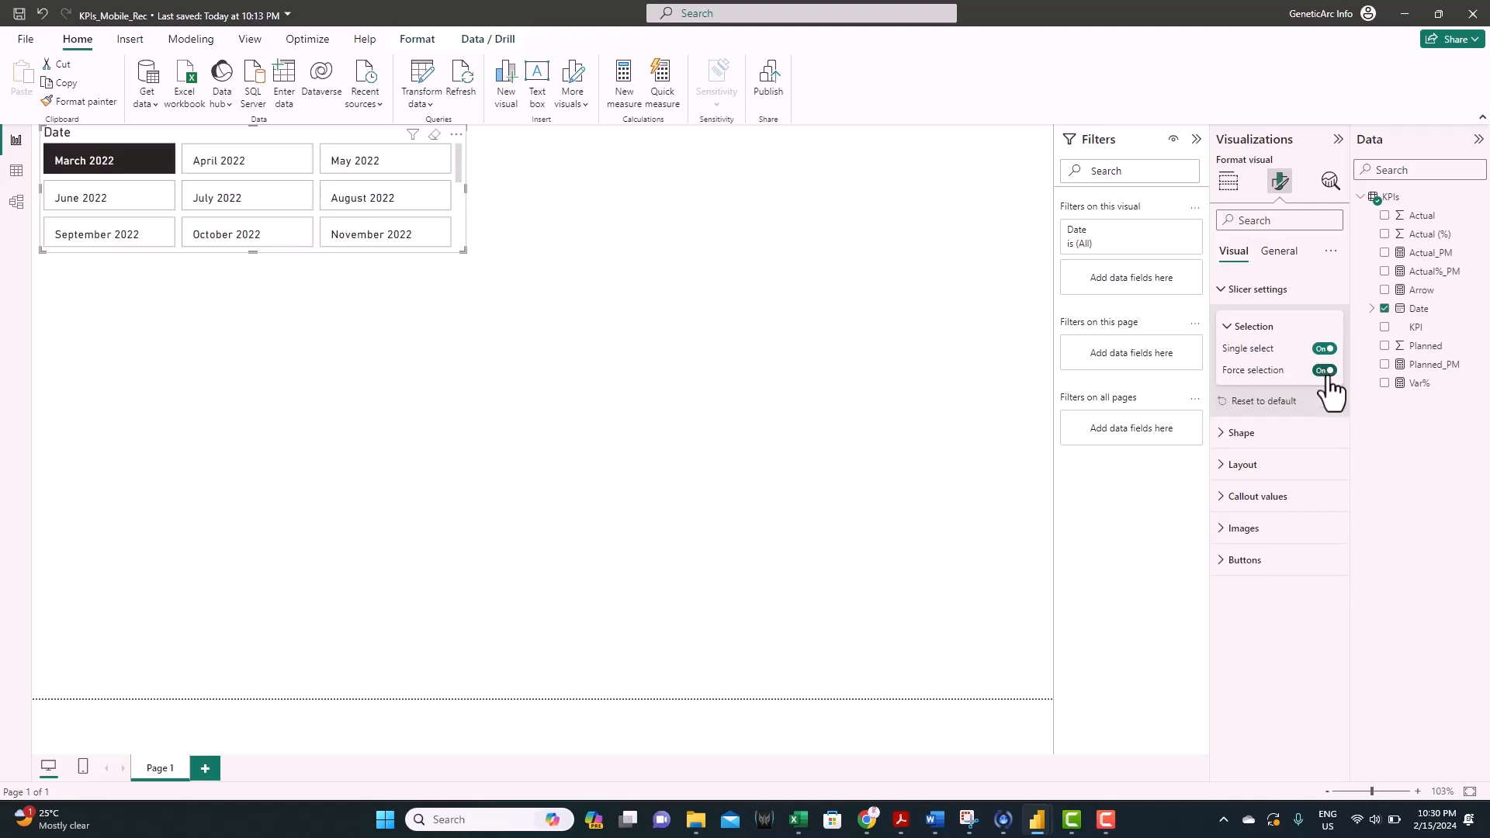
pyautogui.click(1242, 292)
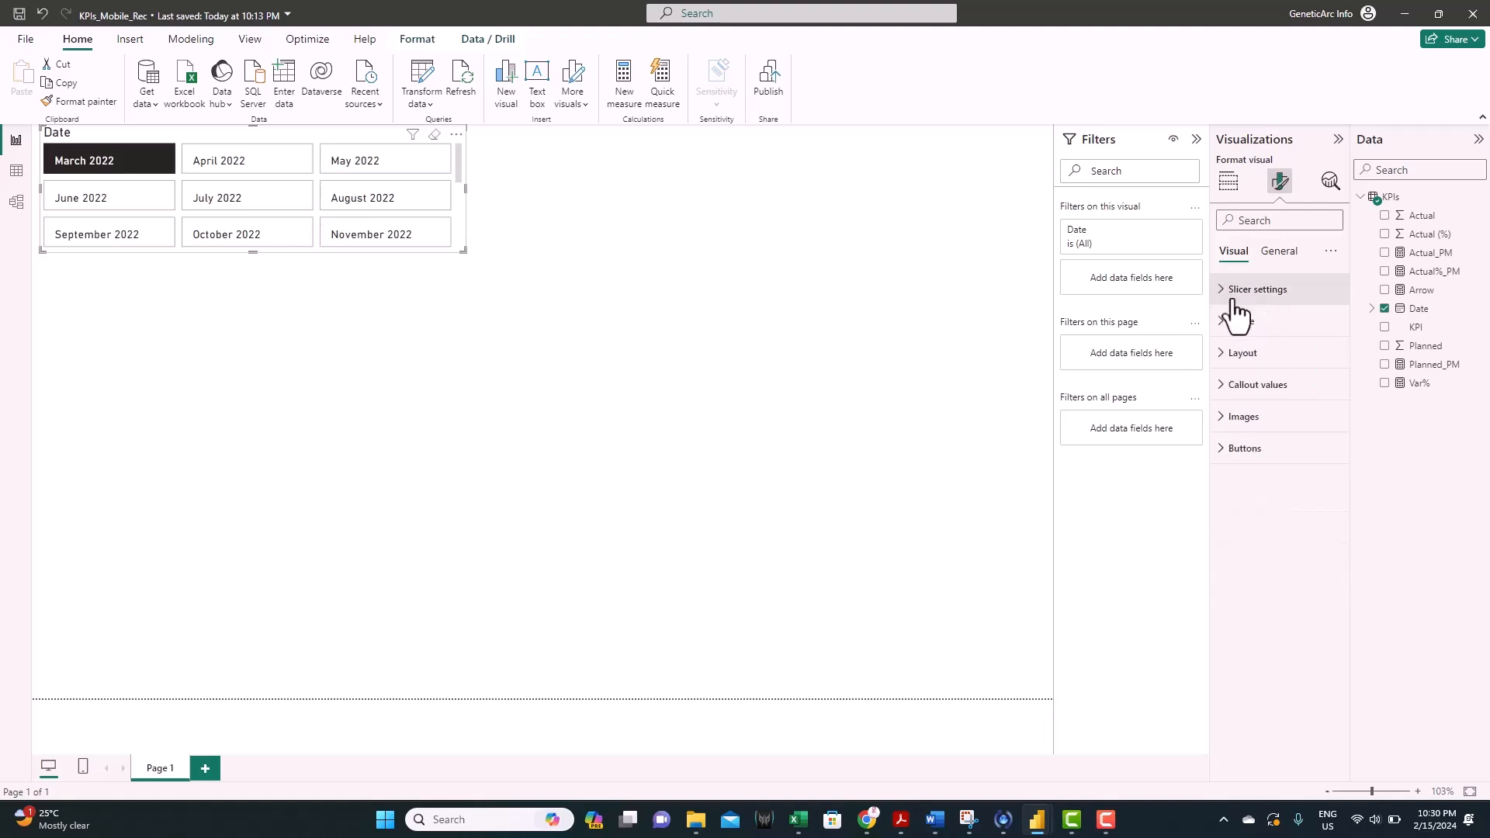
# Step: Set the slicer layout to 1 row and reduce the slicer's height to a slim strip
pyautogui.click(1241, 356)
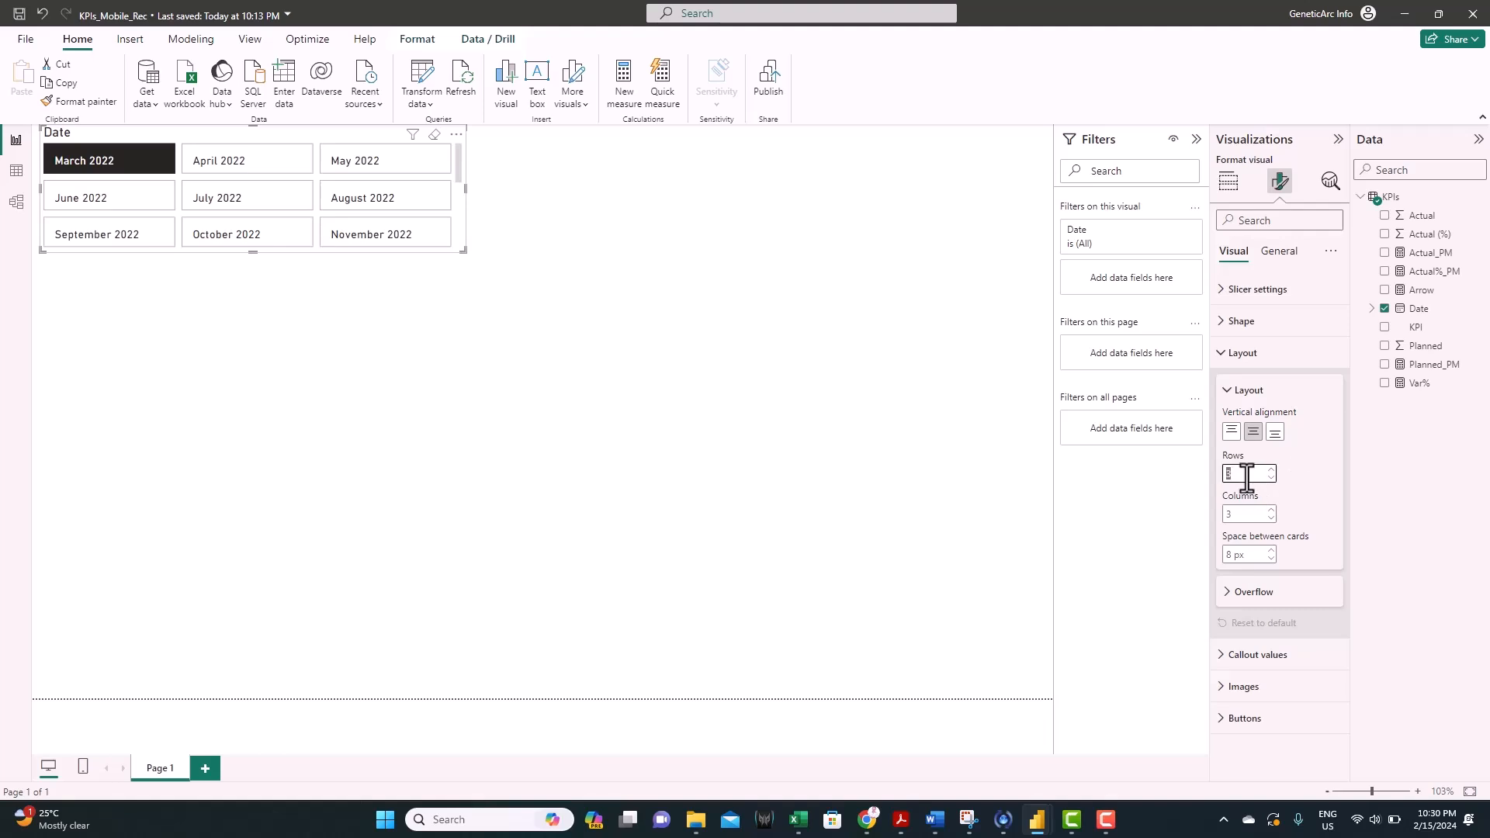
pyautogui.write('1')
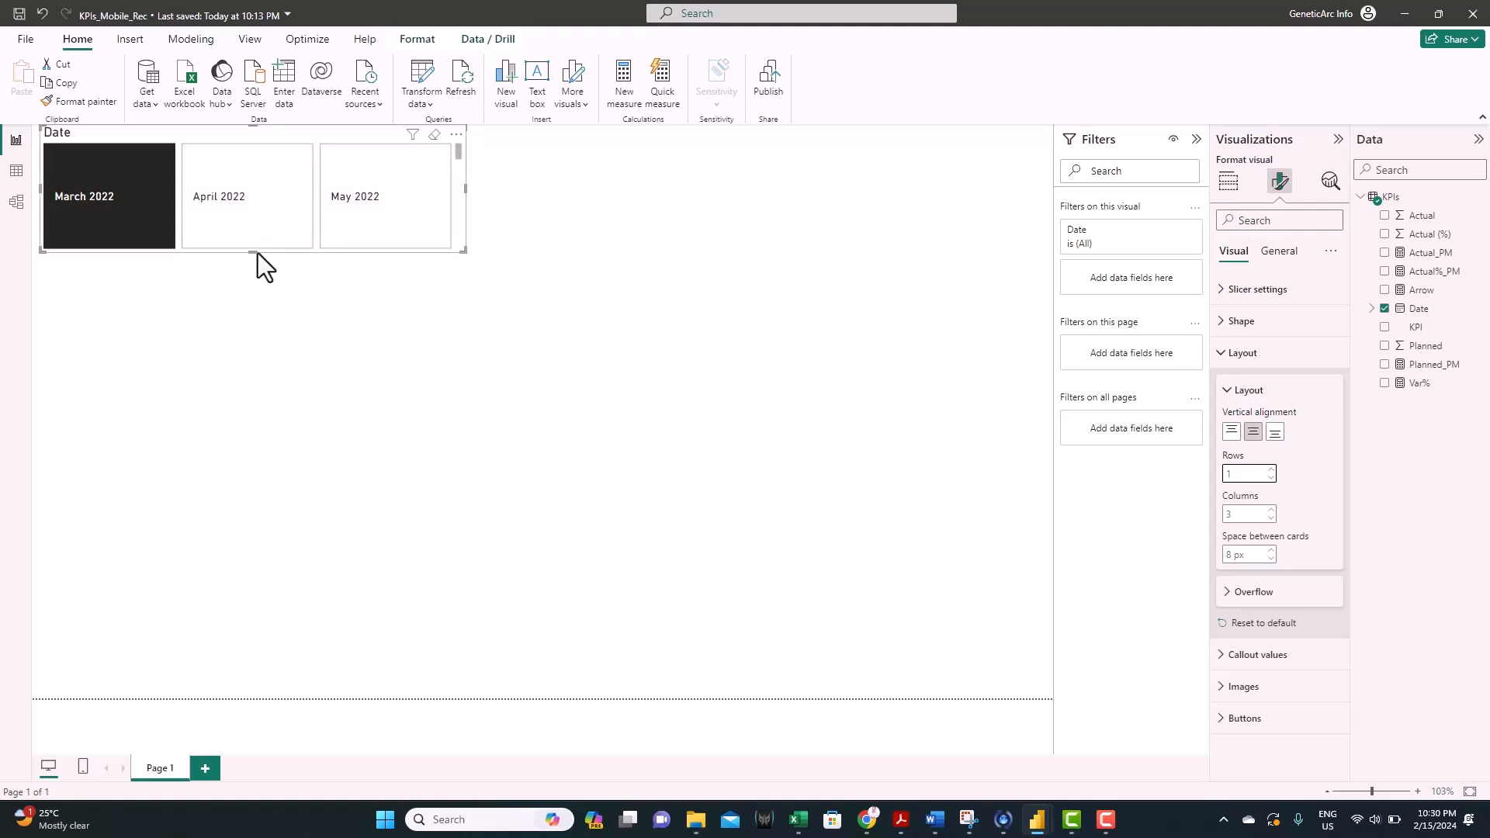
pyautogui.moveTo(253, 253); pyautogui.dragTo(245, 190)
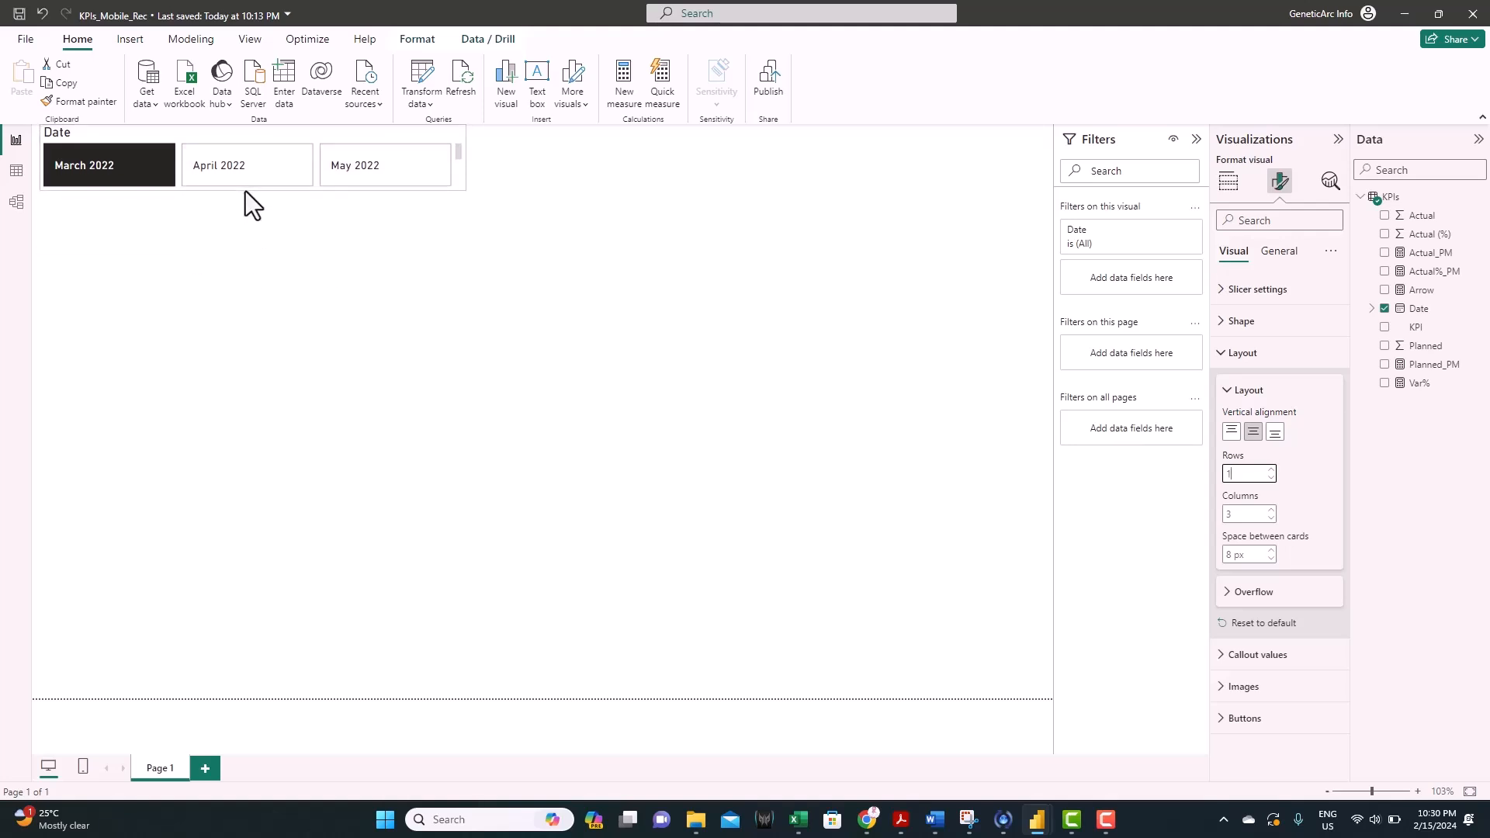
# Step: Set the space between the slicer's cards to 1 px
pyautogui.click(1270, 560)
pyautogui.click(1271, 560)
pyautogui.click(1270, 561)
pyautogui.click(1270, 561)
pyautogui.click(1270, 560)
pyautogui.click(1270, 560)
pyautogui.click(1270, 560)
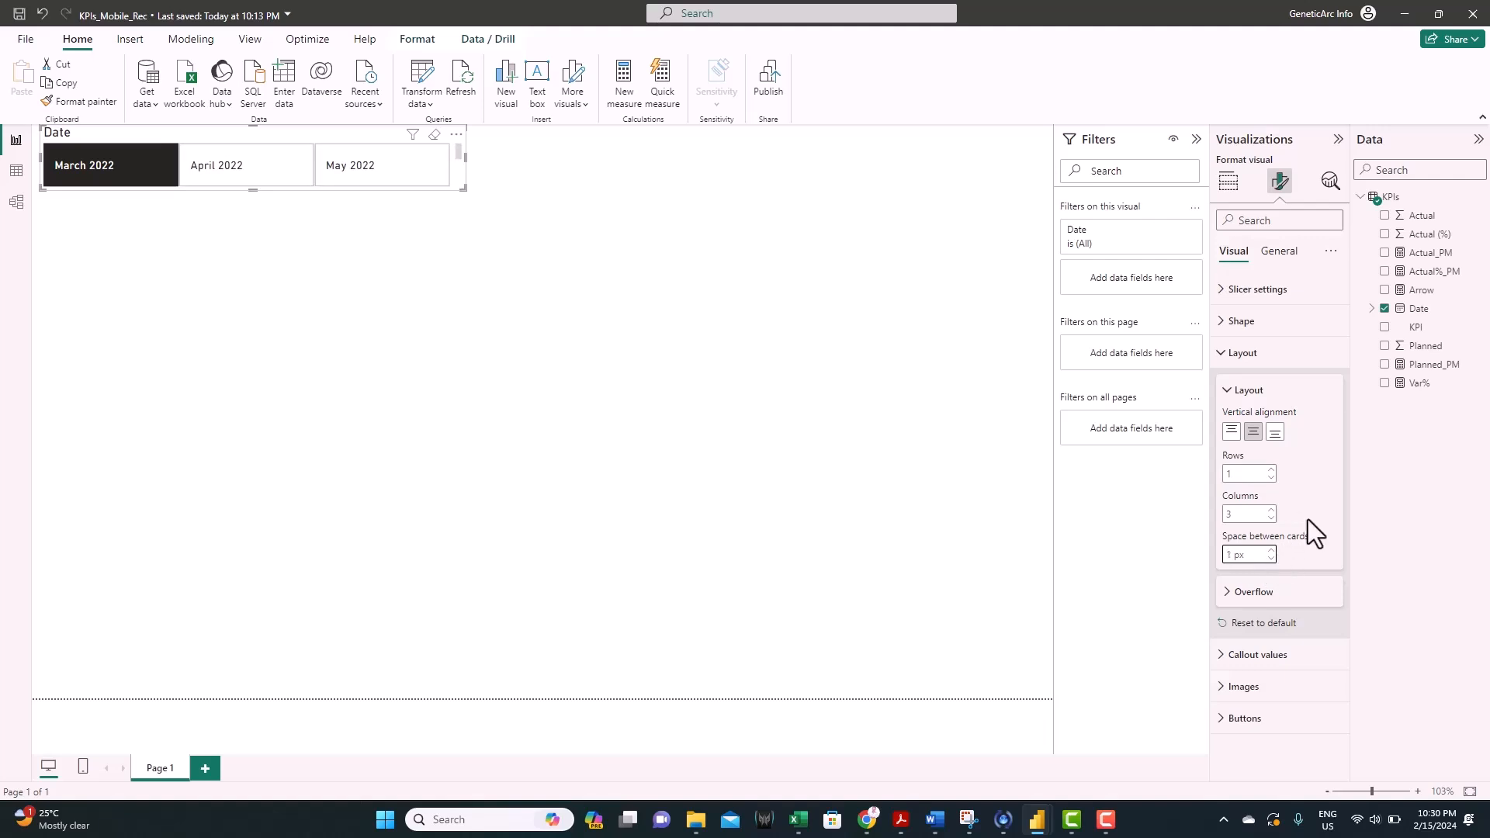
pyautogui.click(1244, 354)
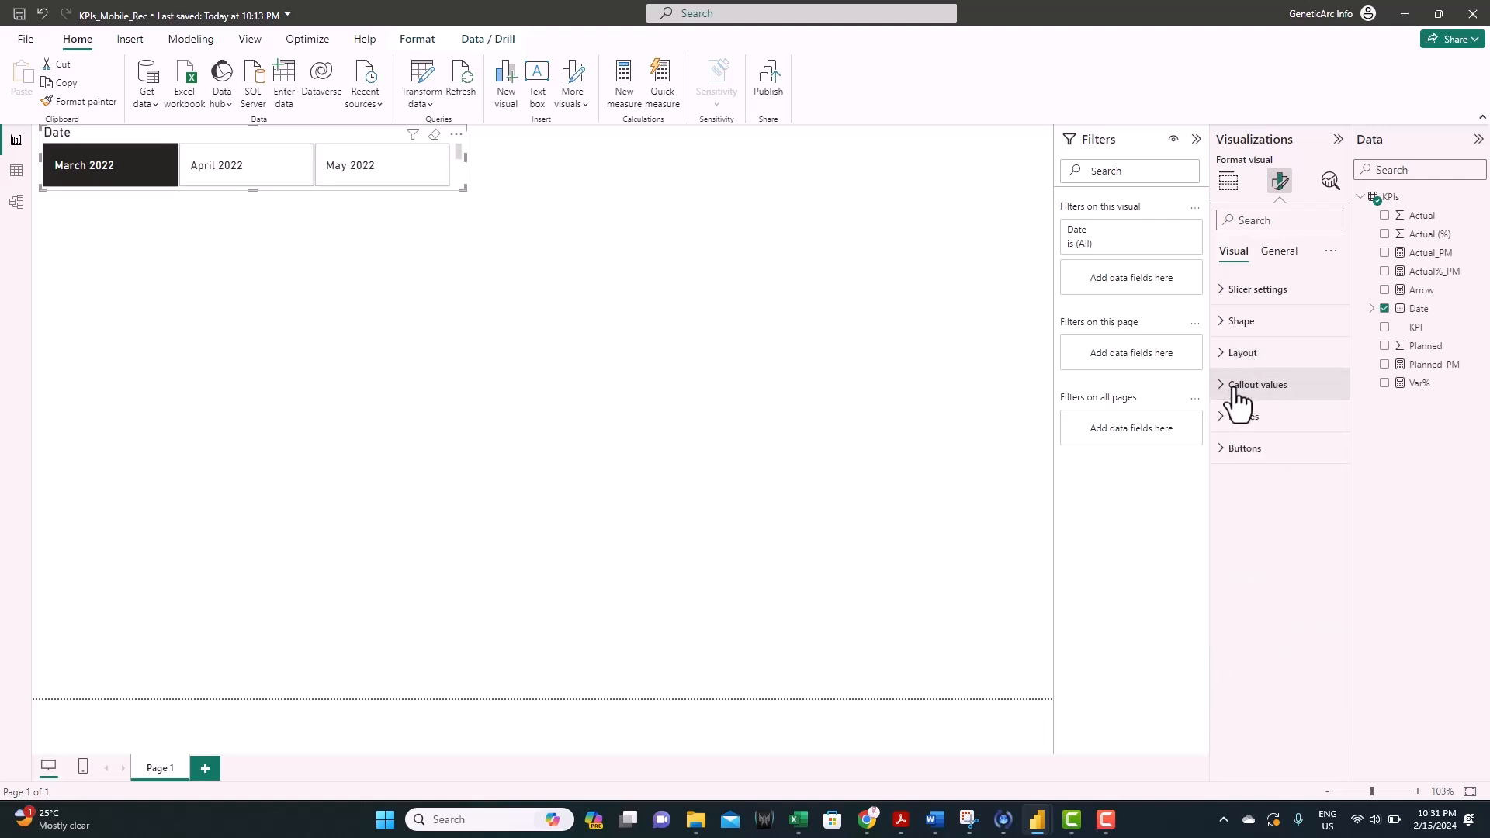
# Step: Center the slicer's callout values horizontally and turn on text wrap for them
pyautogui.click(1236, 391)
pyautogui.scroll(-3, 1257, 434)
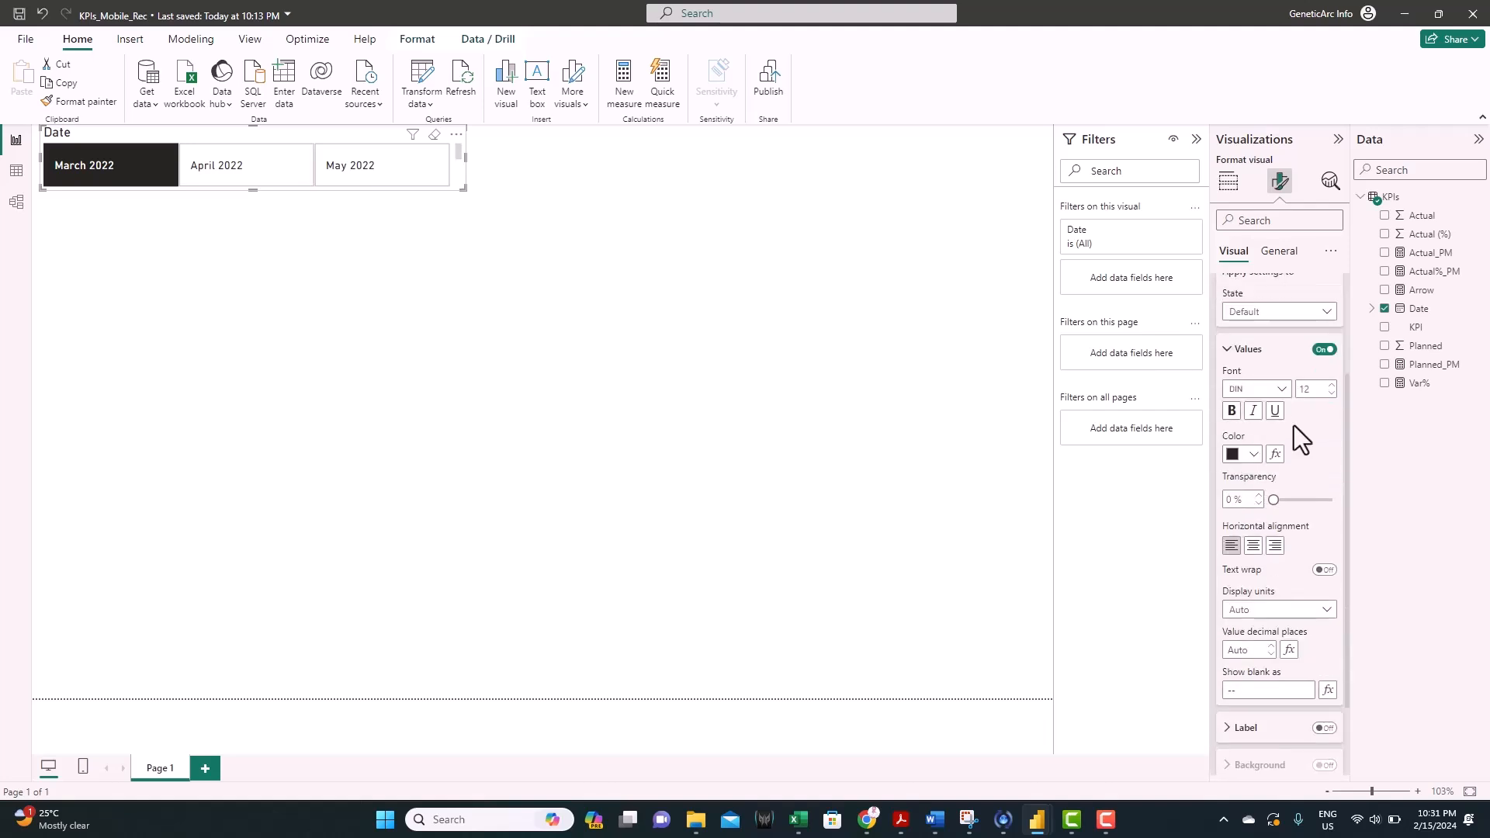
pyautogui.click(1253, 548)
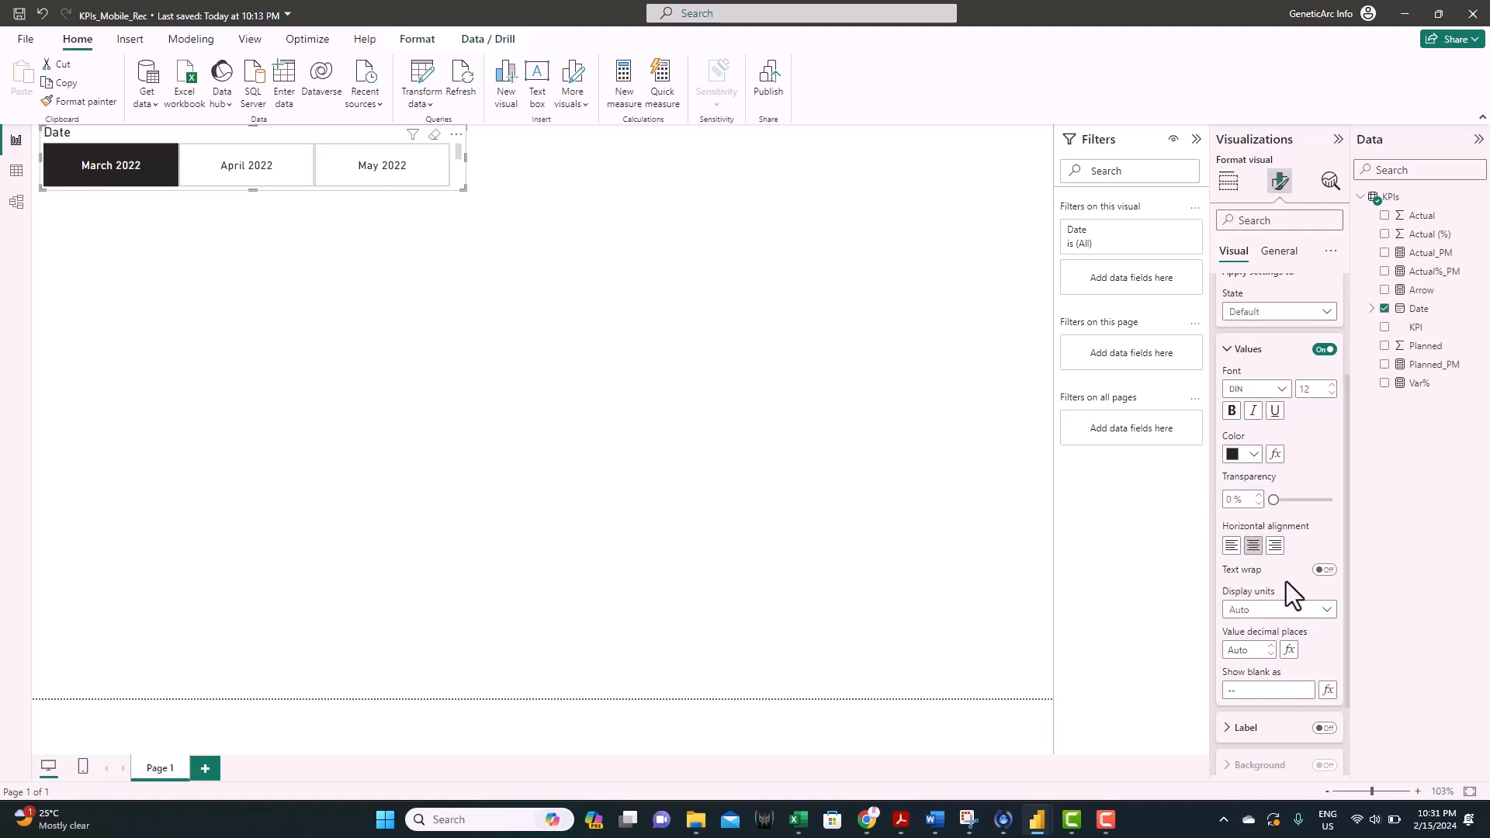
pyautogui.click(1327, 571)
# Step: Narrow the slicer until each month and year wraps onto two lines, and make it slightly taller
pyautogui.moveTo(466, 157); pyautogui.dragTo(277, 183)
pyautogui.moveTo(160, 187); pyautogui.dragTo(156, 222)
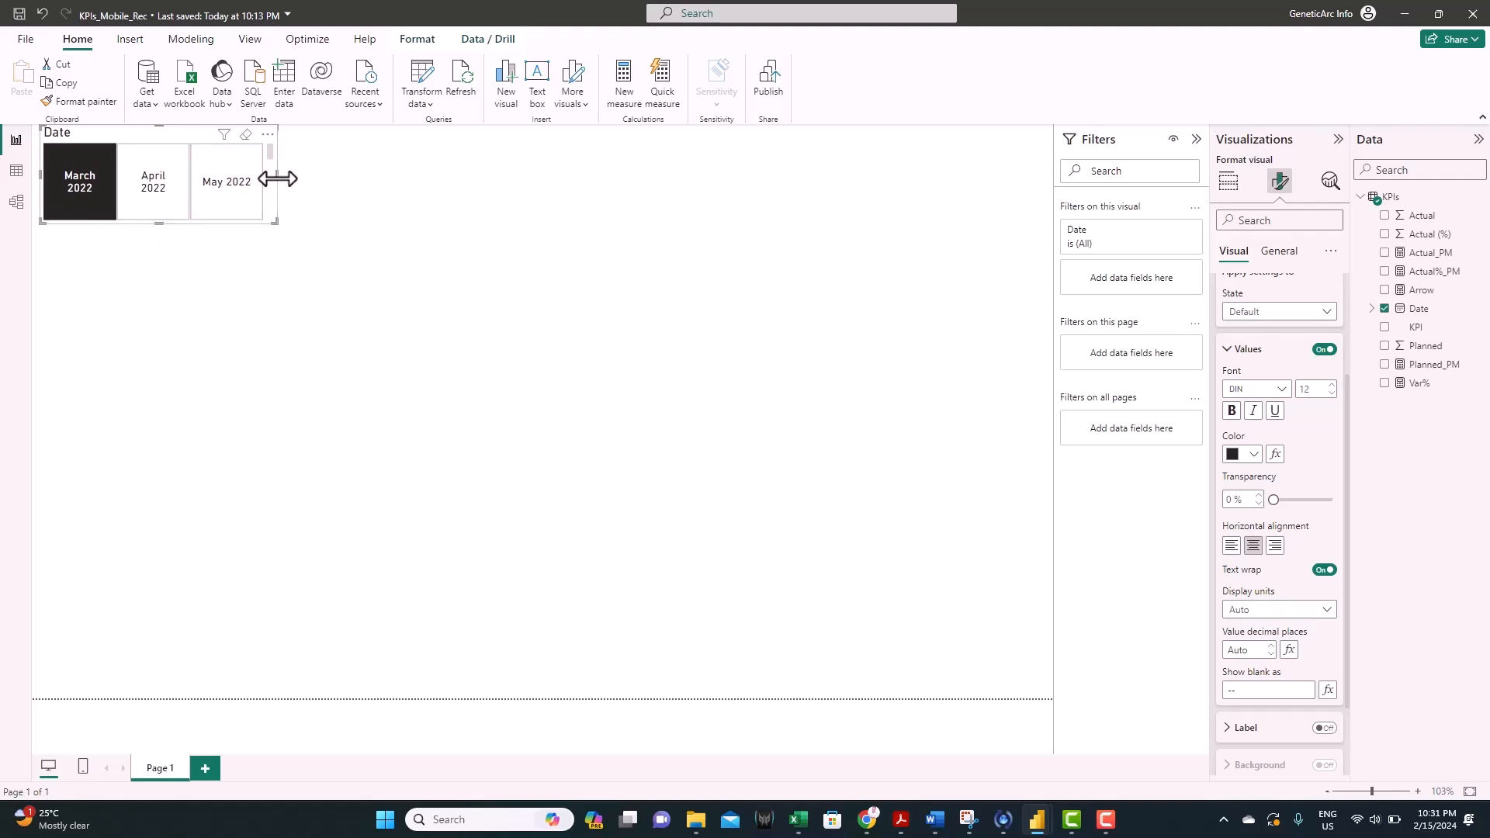
pyautogui.moveTo(277, 177); pyautogui.dragTo(264, 178)
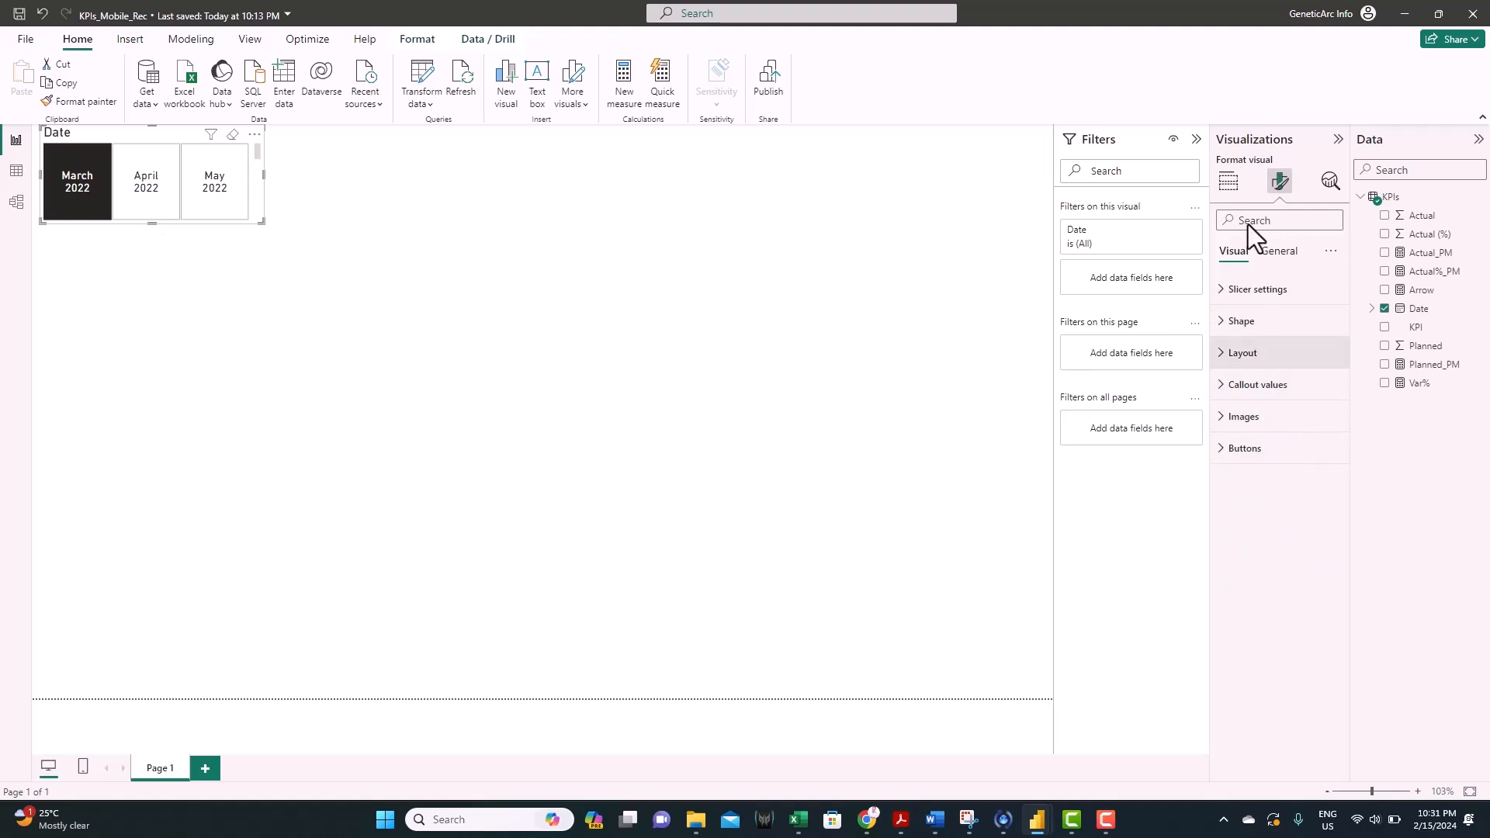
# Step: Turn off the slicer's title and background, and turn on its visual border
pyautogui.click(1277, 254)
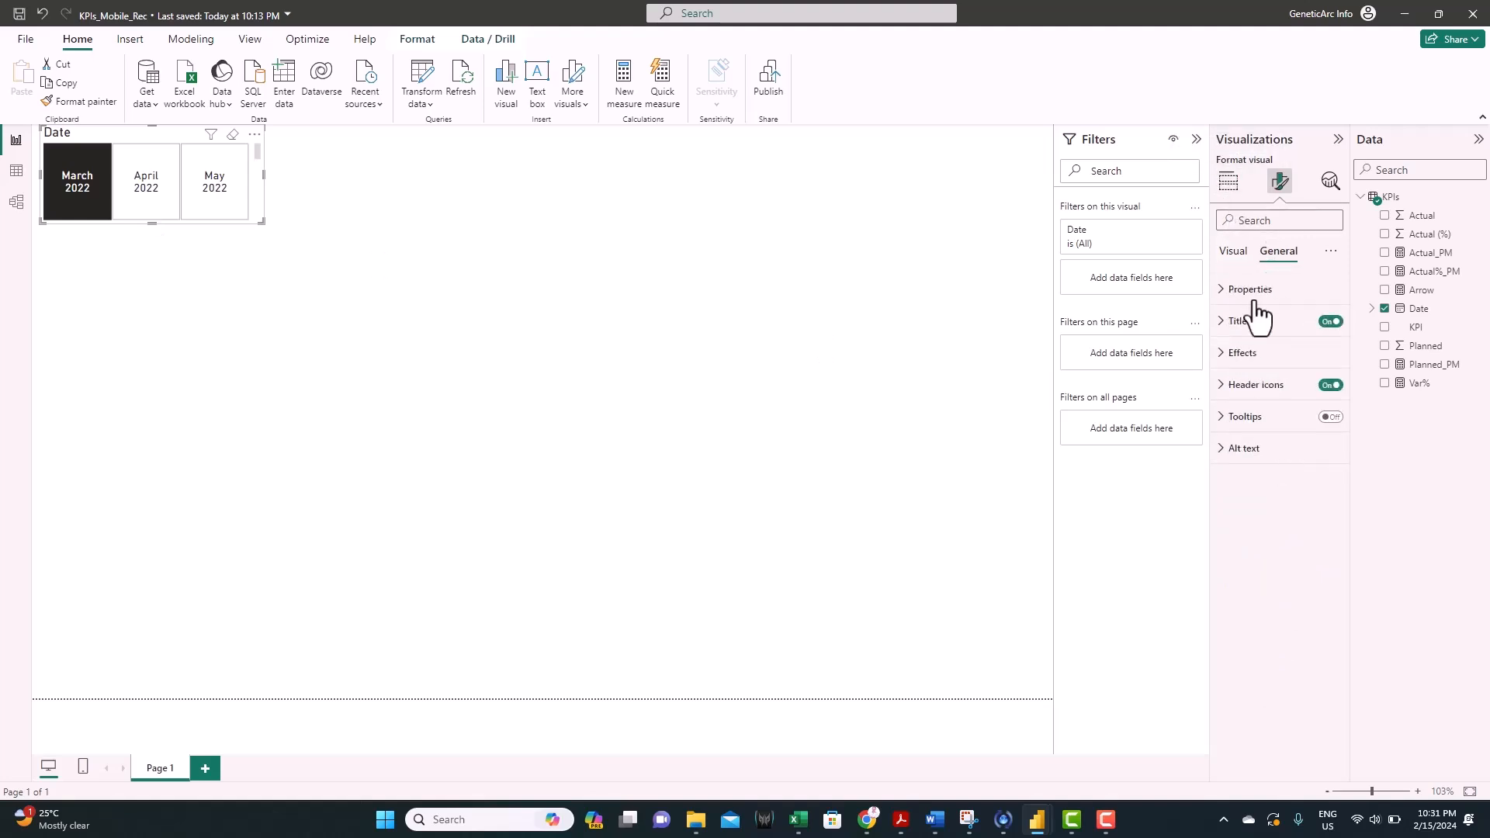
pyautogui.click(1328, 321)
pyautogui.click(1256, 359)
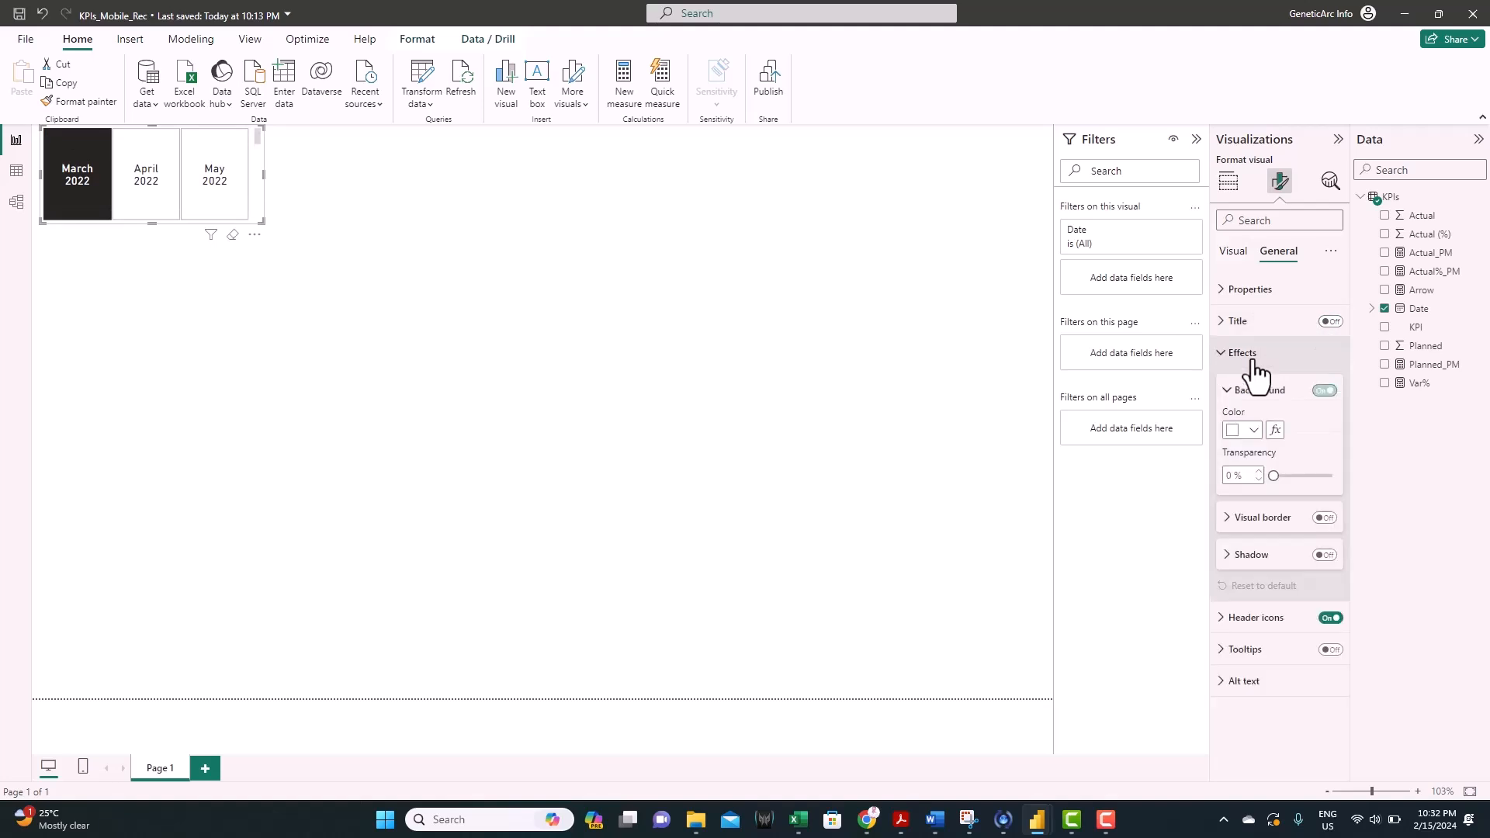
pyautogui.click(1322, 391)
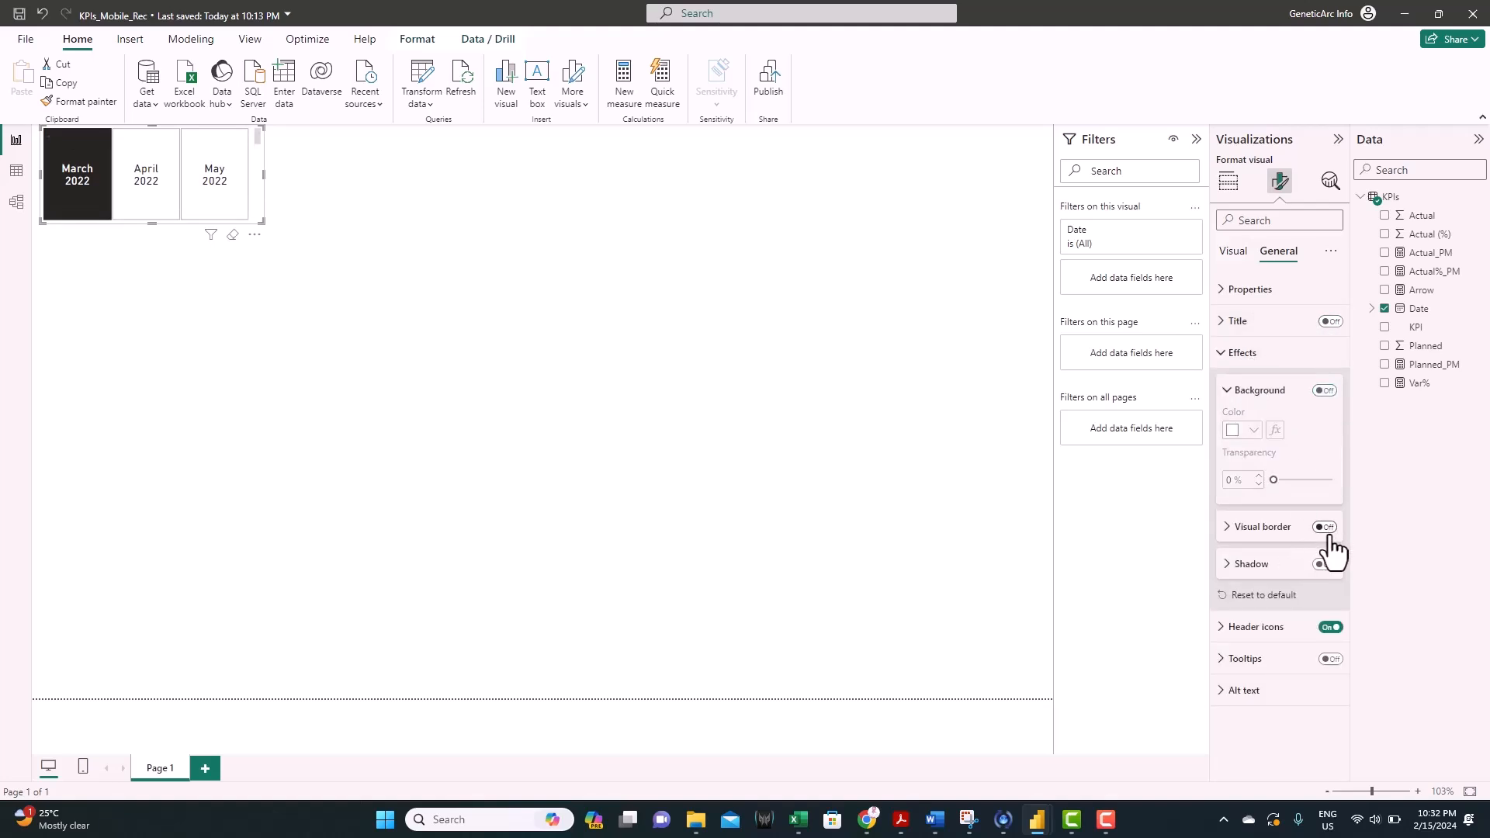
pyautogui.click(1323, 527)
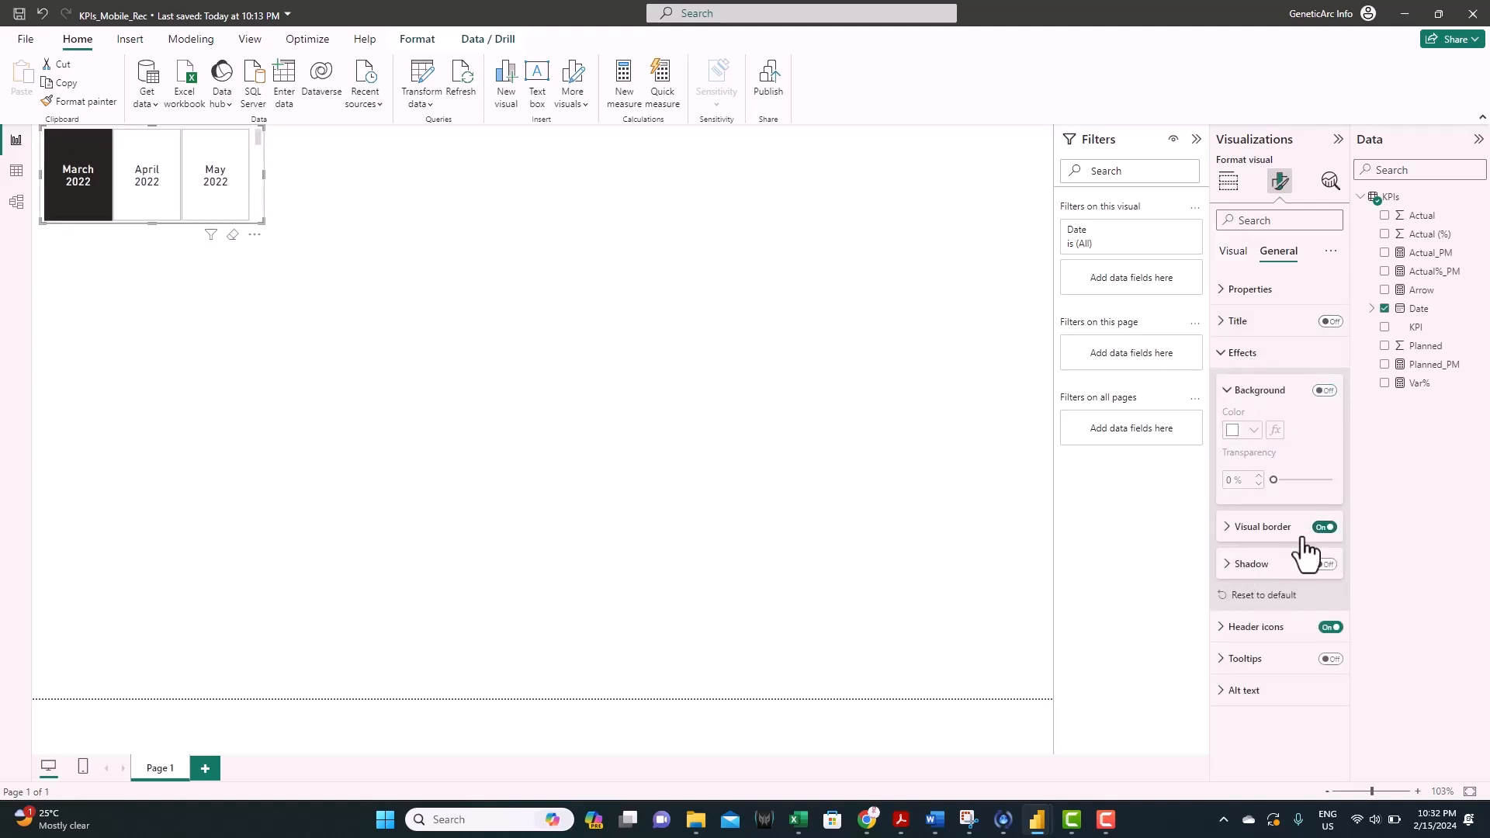
# Step: Give the slicer a dark grey shadow with Inside offset and Center position, and widen the slicer
pyautogui.click(1324, 564)
pyautogui.click(1251, 564)
pyautogui.scroll(-1, 1251, 564)
pyautogui.click(1242, 554)
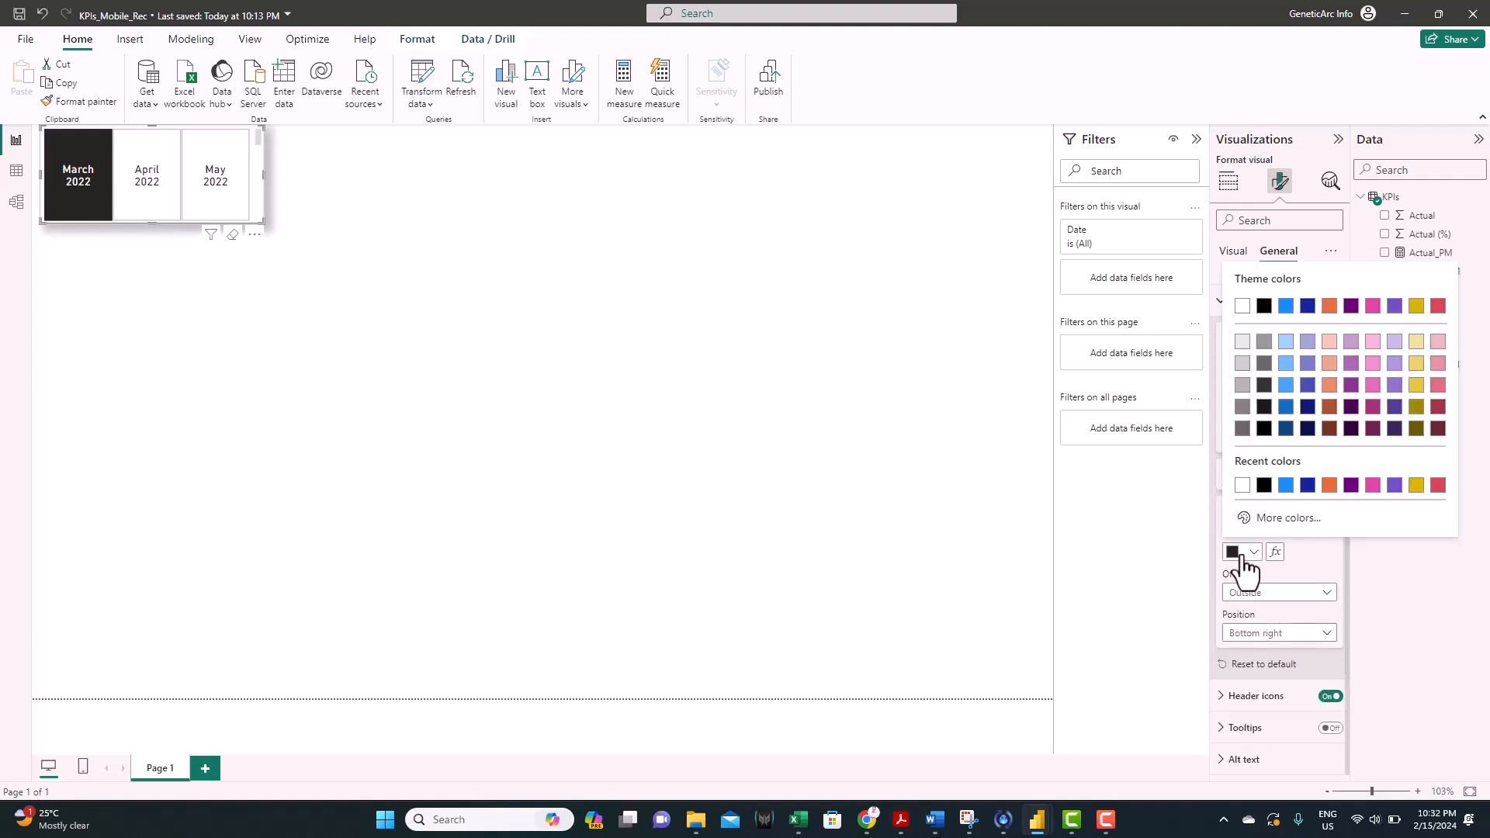
pyautogui.click(1241, 429)
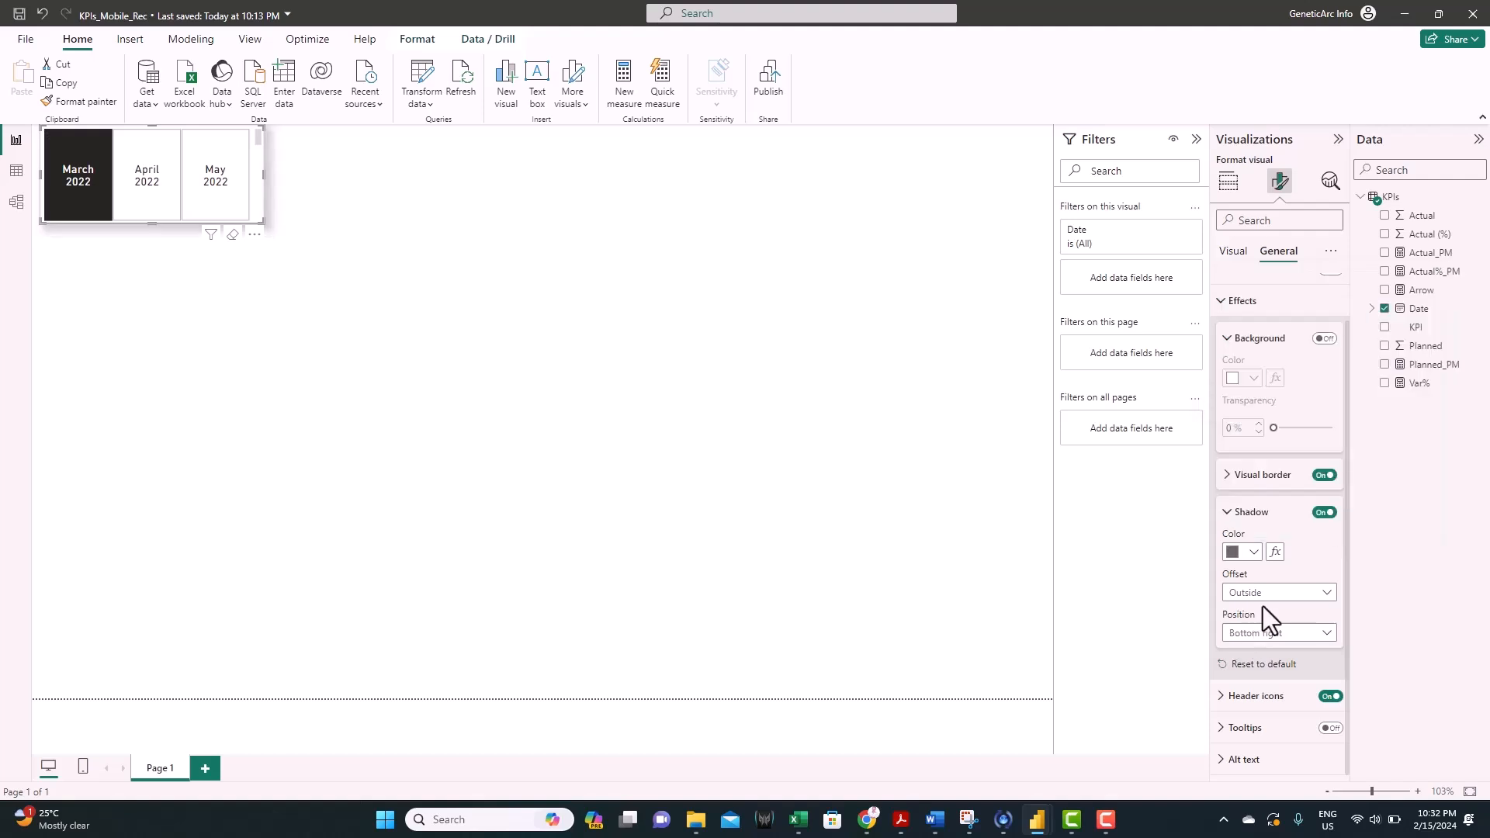
pyautogui.click(1262, 596)
pyautogui.click(1257, 630)
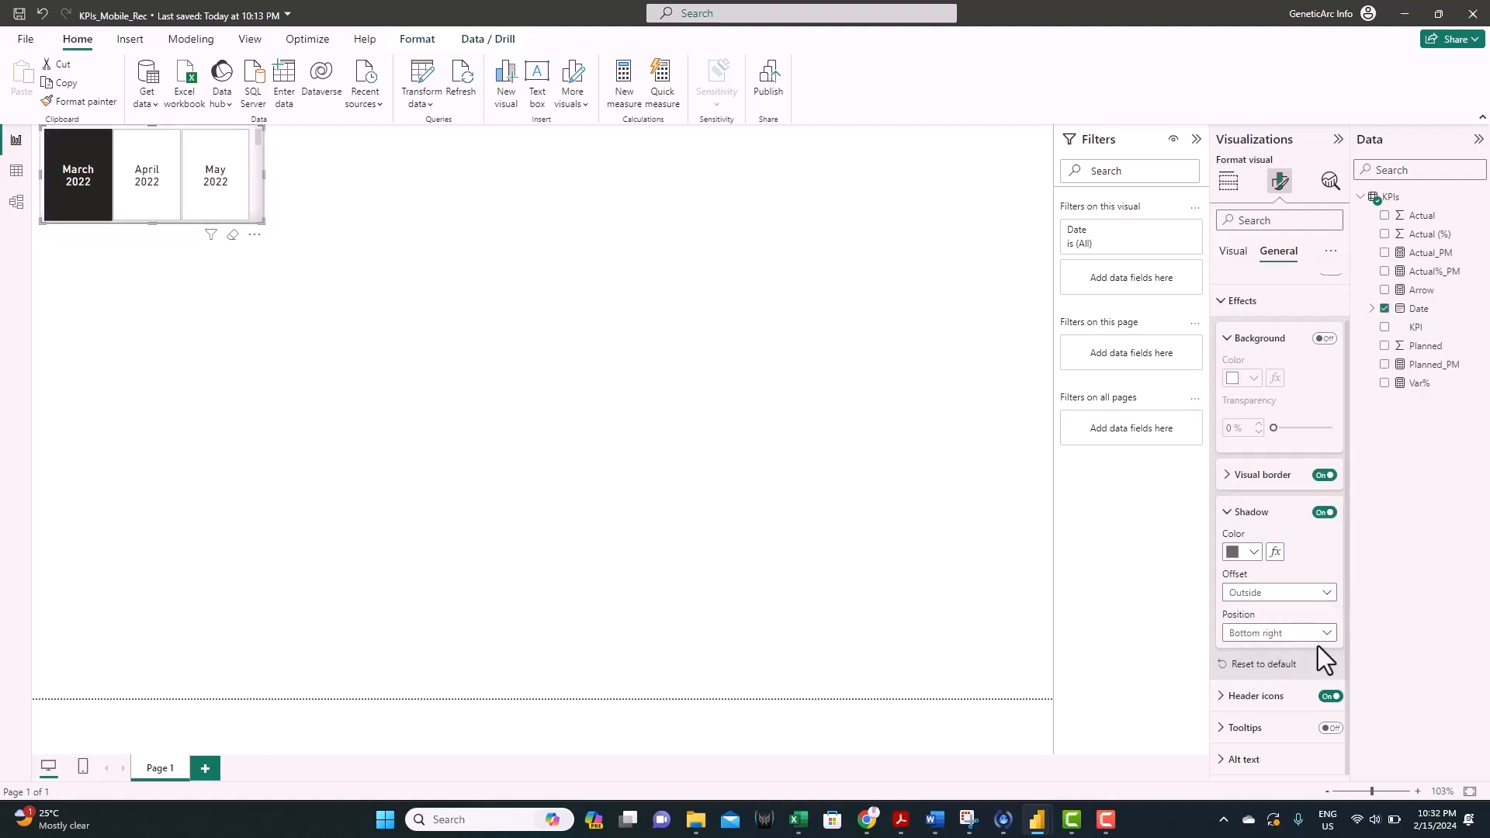
pyautogui.click(1282, 633)
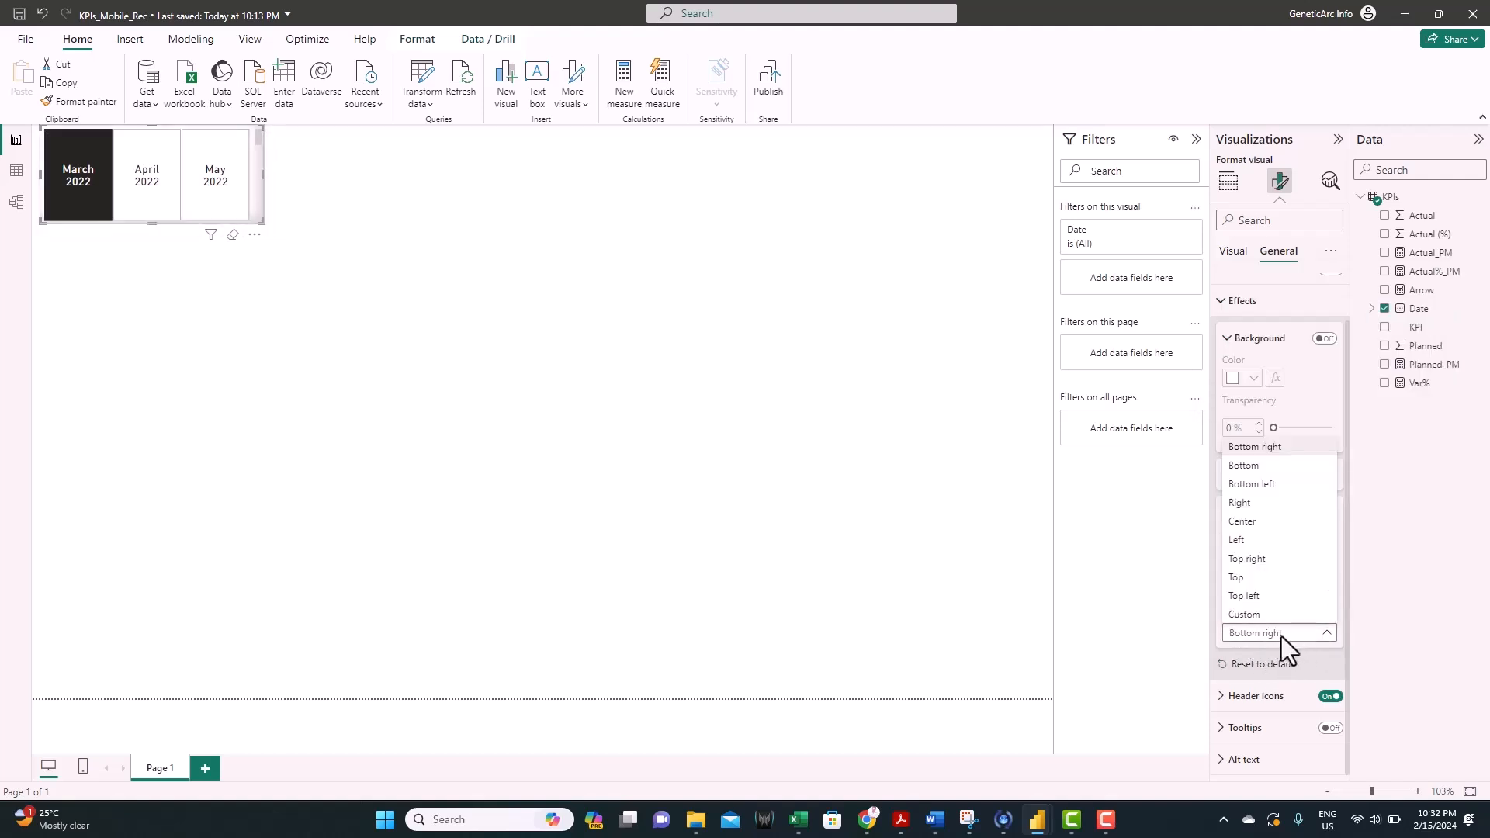
pyautogui.click(1257, 520)
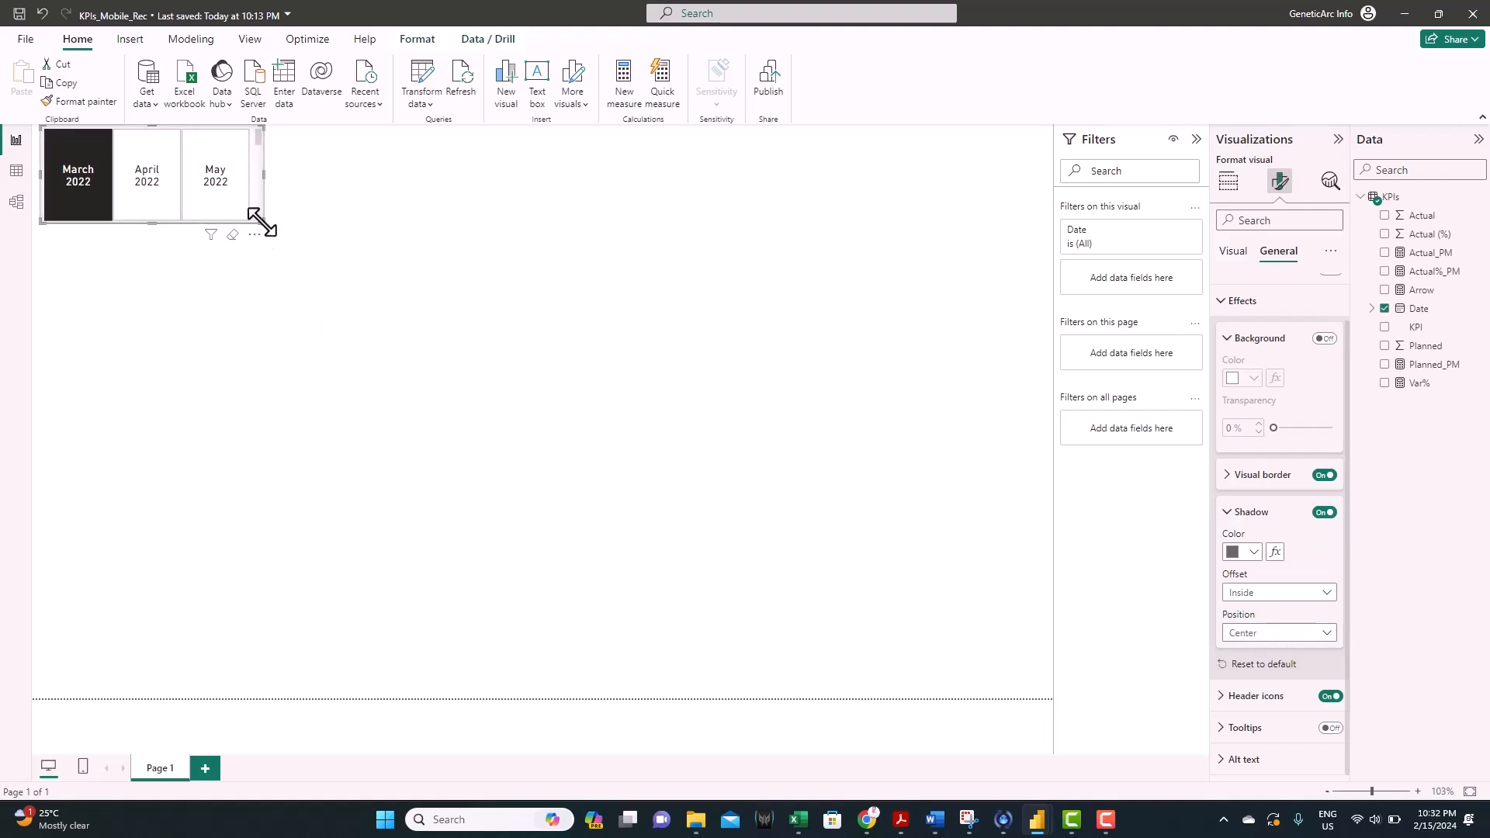
pyautogui.moveTo(261, 223); pyautogui.dragTo(313, 220)
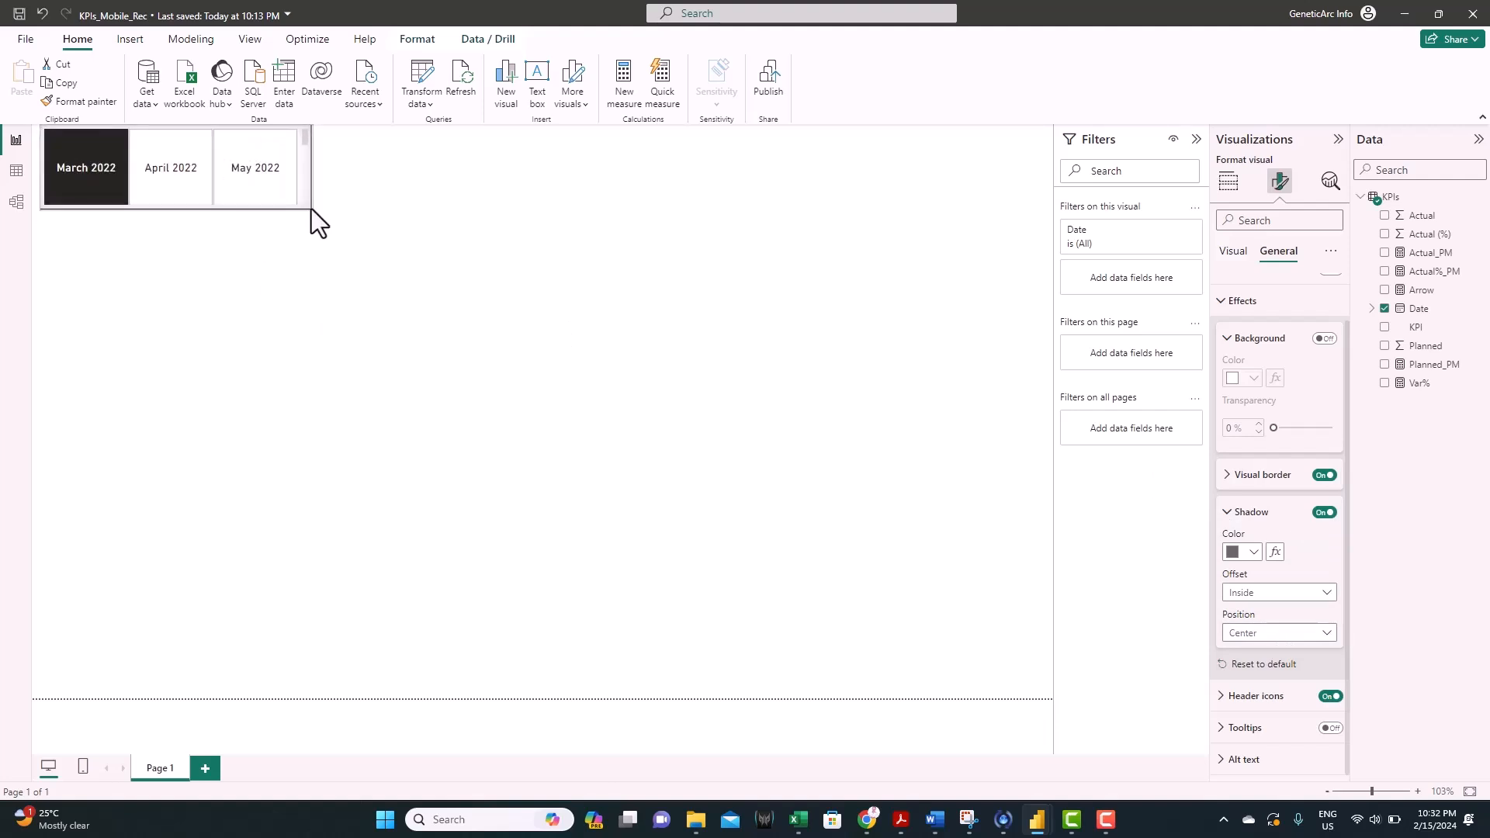
# Step: Sort the slicer's months in descending order and select February 2024
pyautogui.click(303, 231)
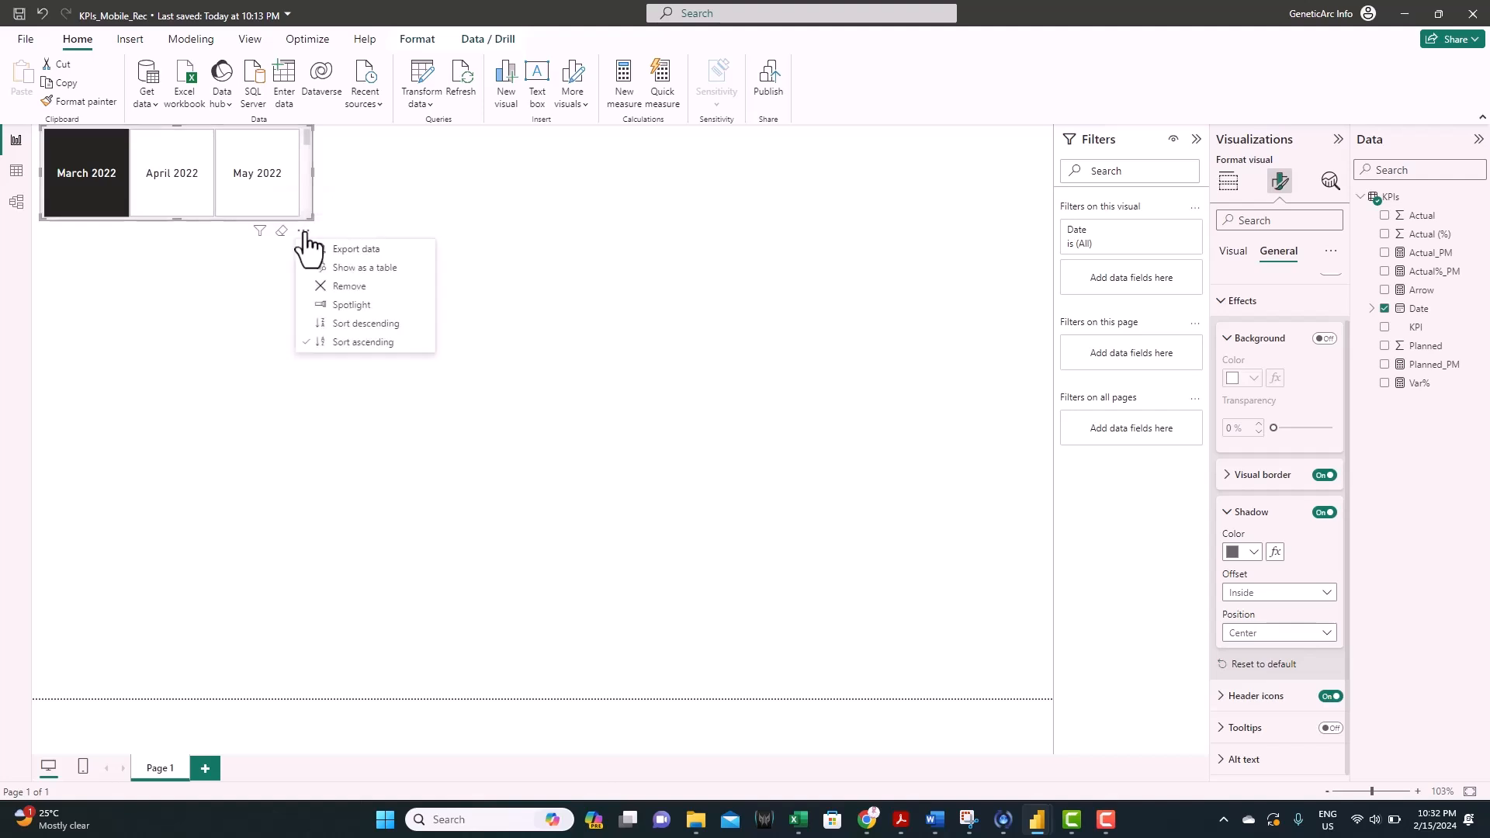
pyautogui.click(378, 323)
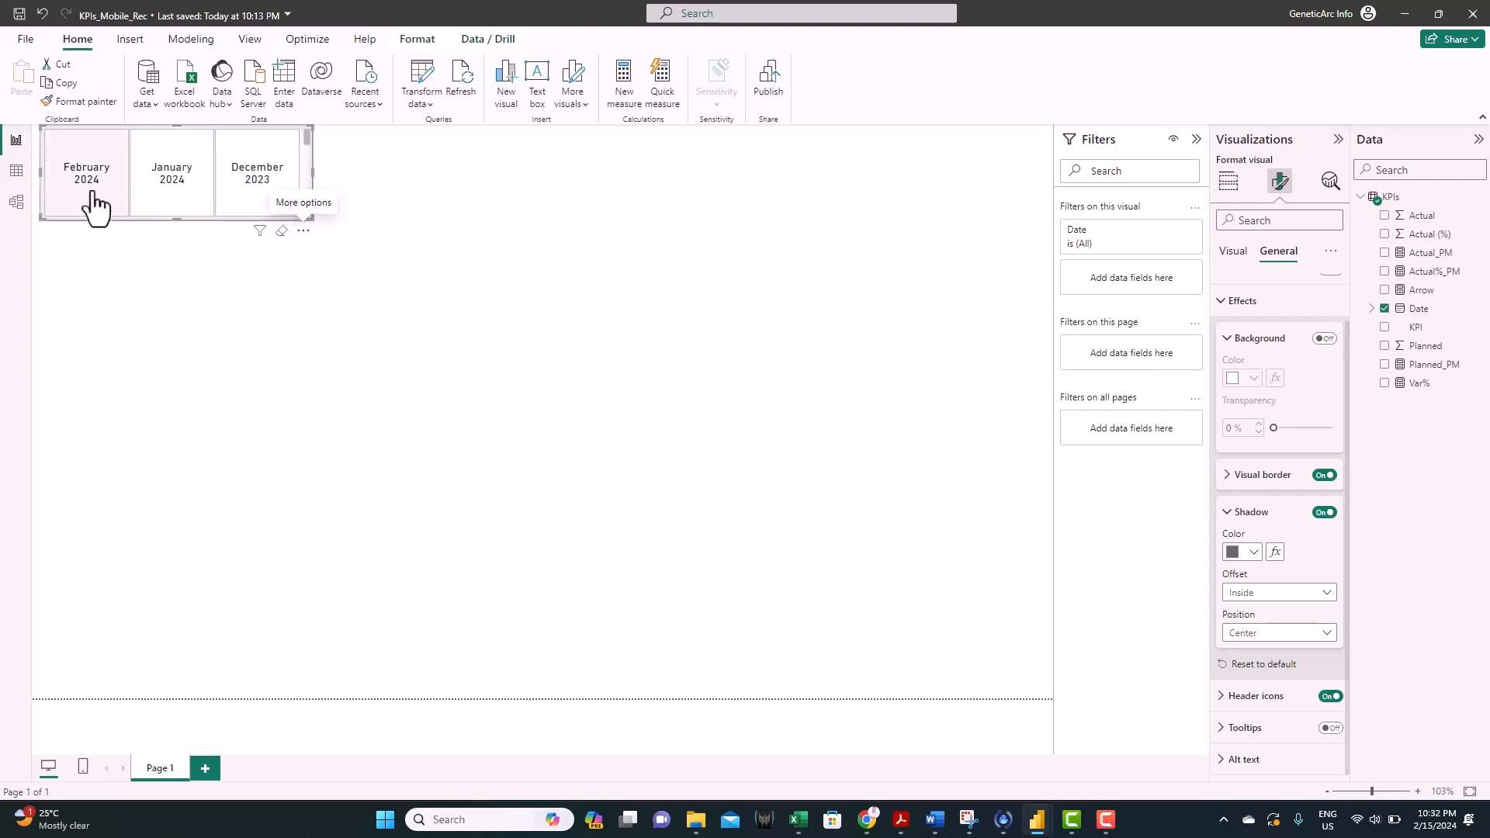
pyautogui.click(84, 201)
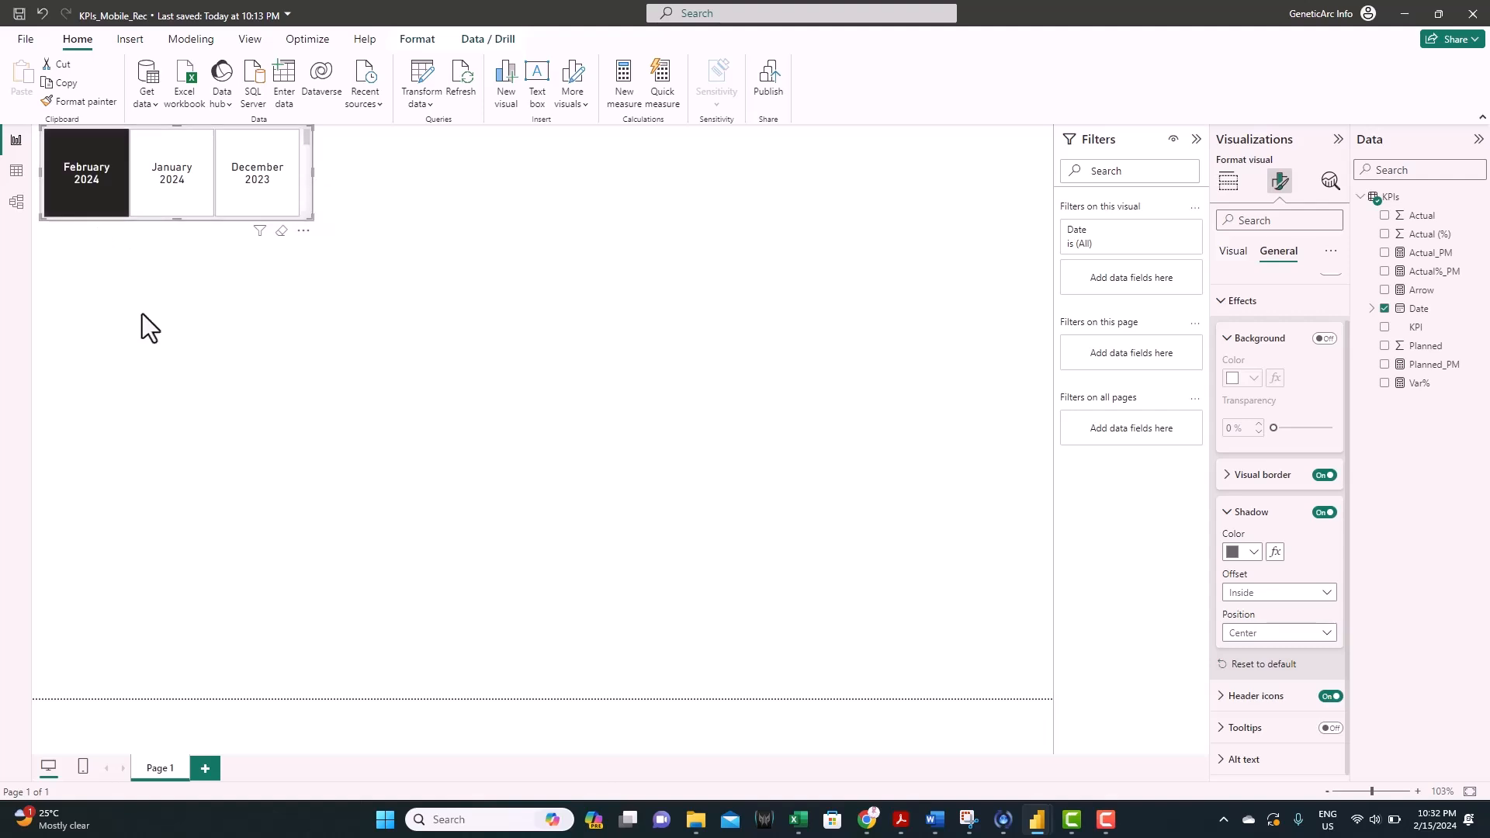
pyautogui.click(198, 268)
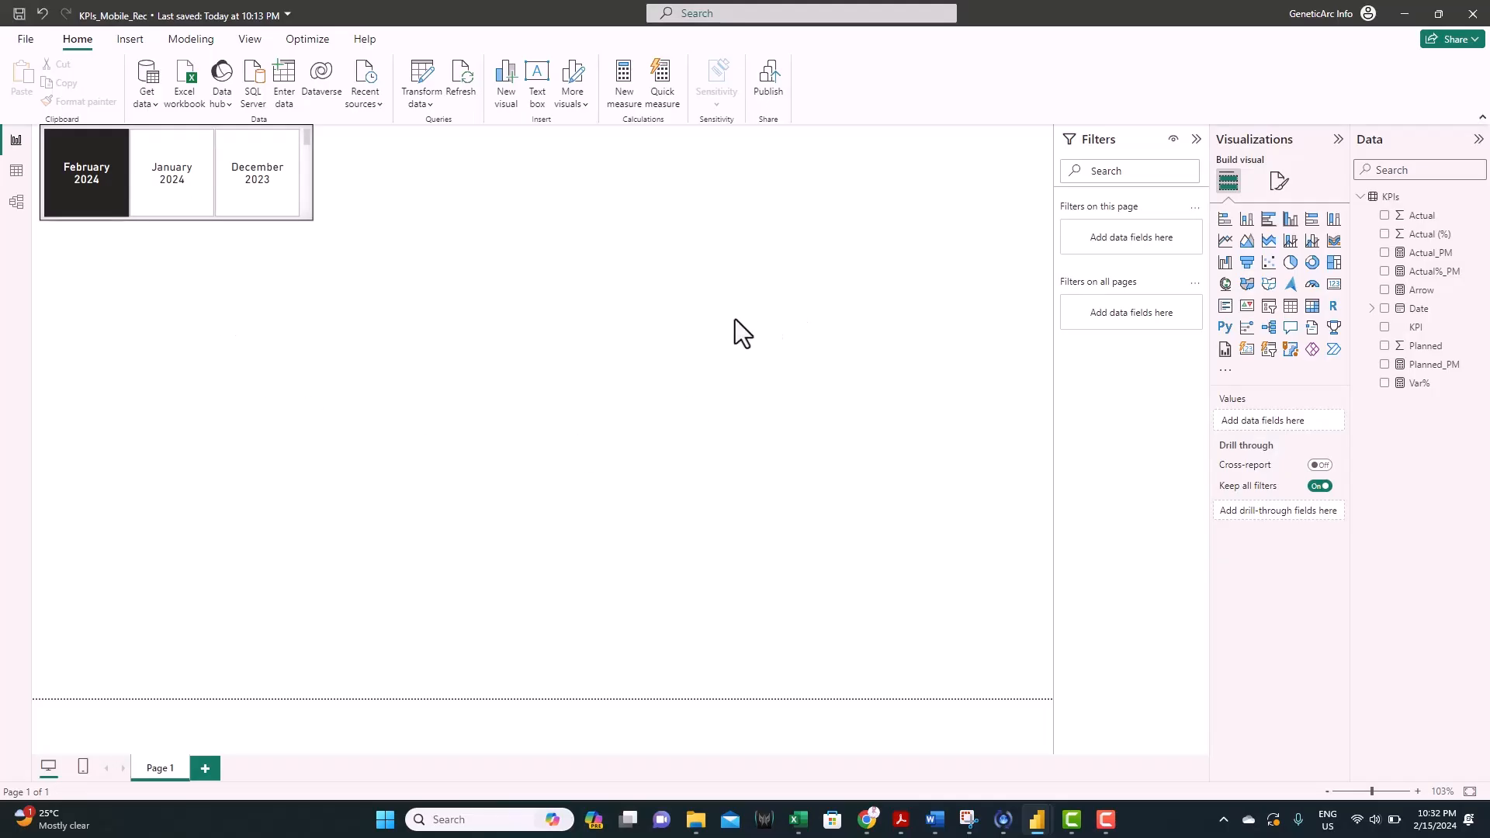
# Step: Insert a new card visual below the slicer and add Arrow, Actual (%), Actual and Planned as its data
pyautogui.click(1247, 350)
pyautogui.moveTo(203, 343); pyautogui.dragTo(369, 337)
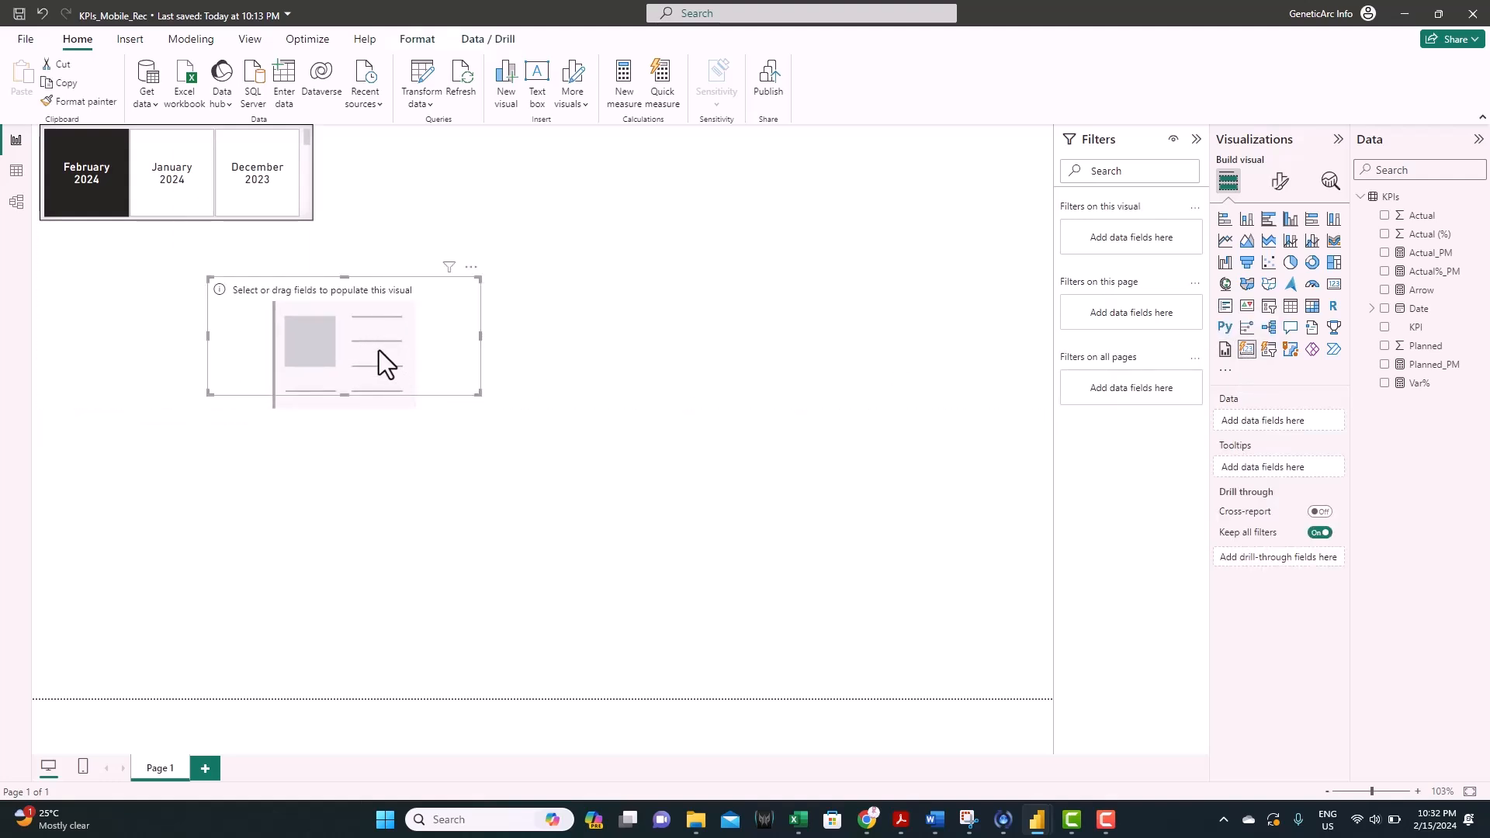
pyautogui.click(1384, 290)
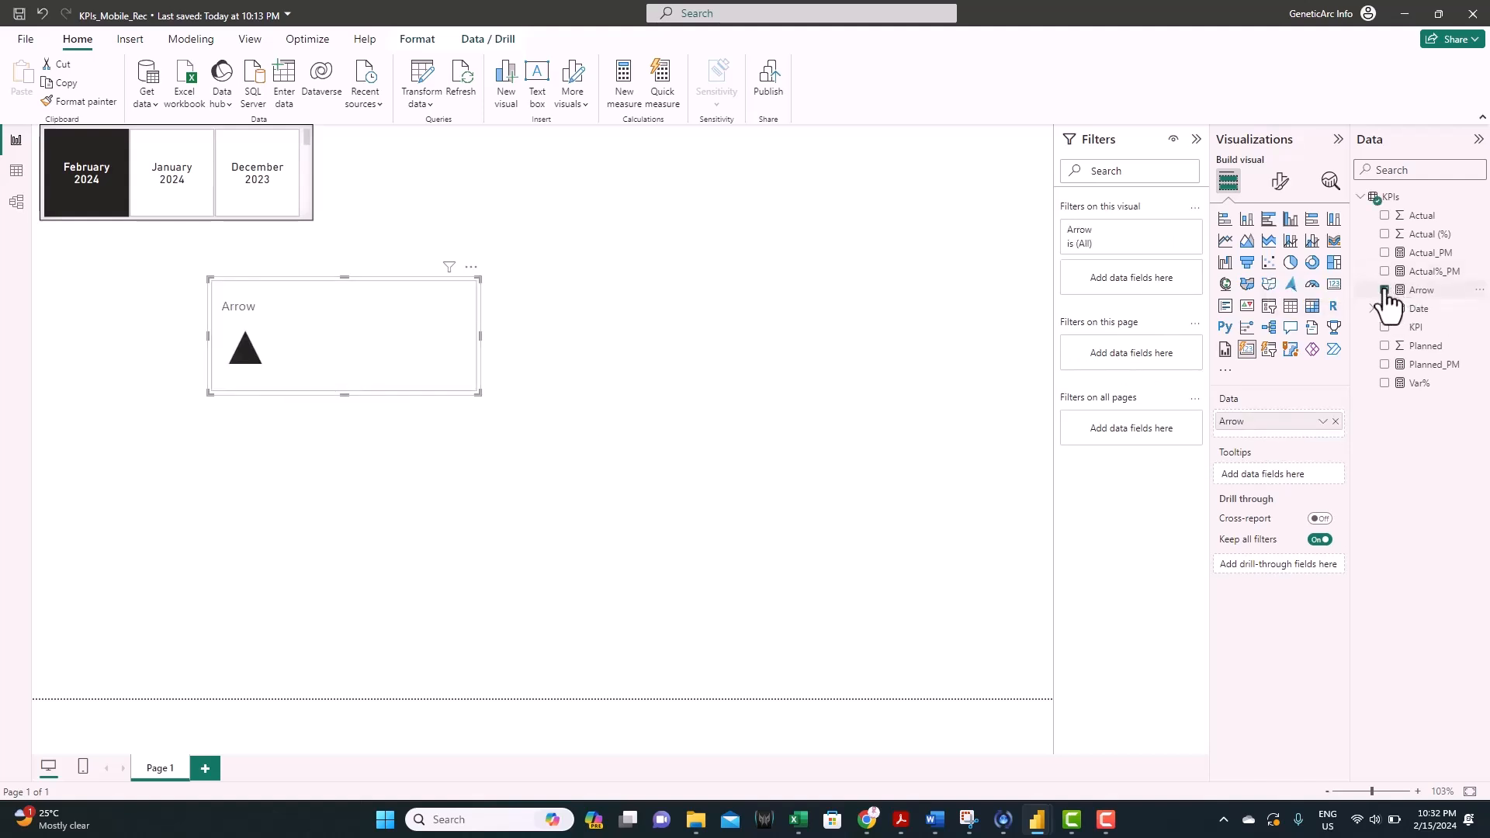
pyautogui.click(1384, 235)
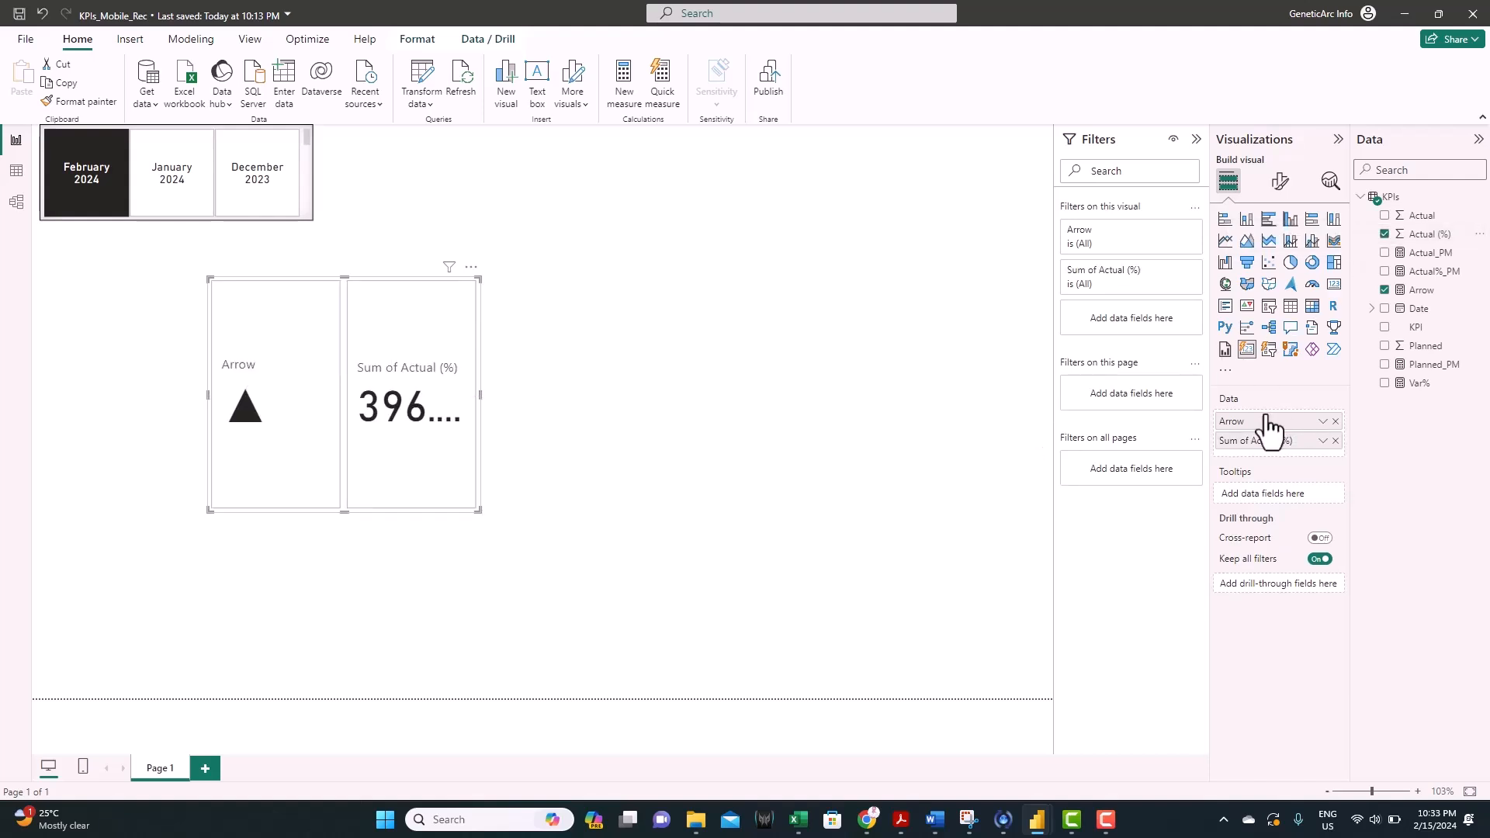
pyautogui.click(1384, 217)
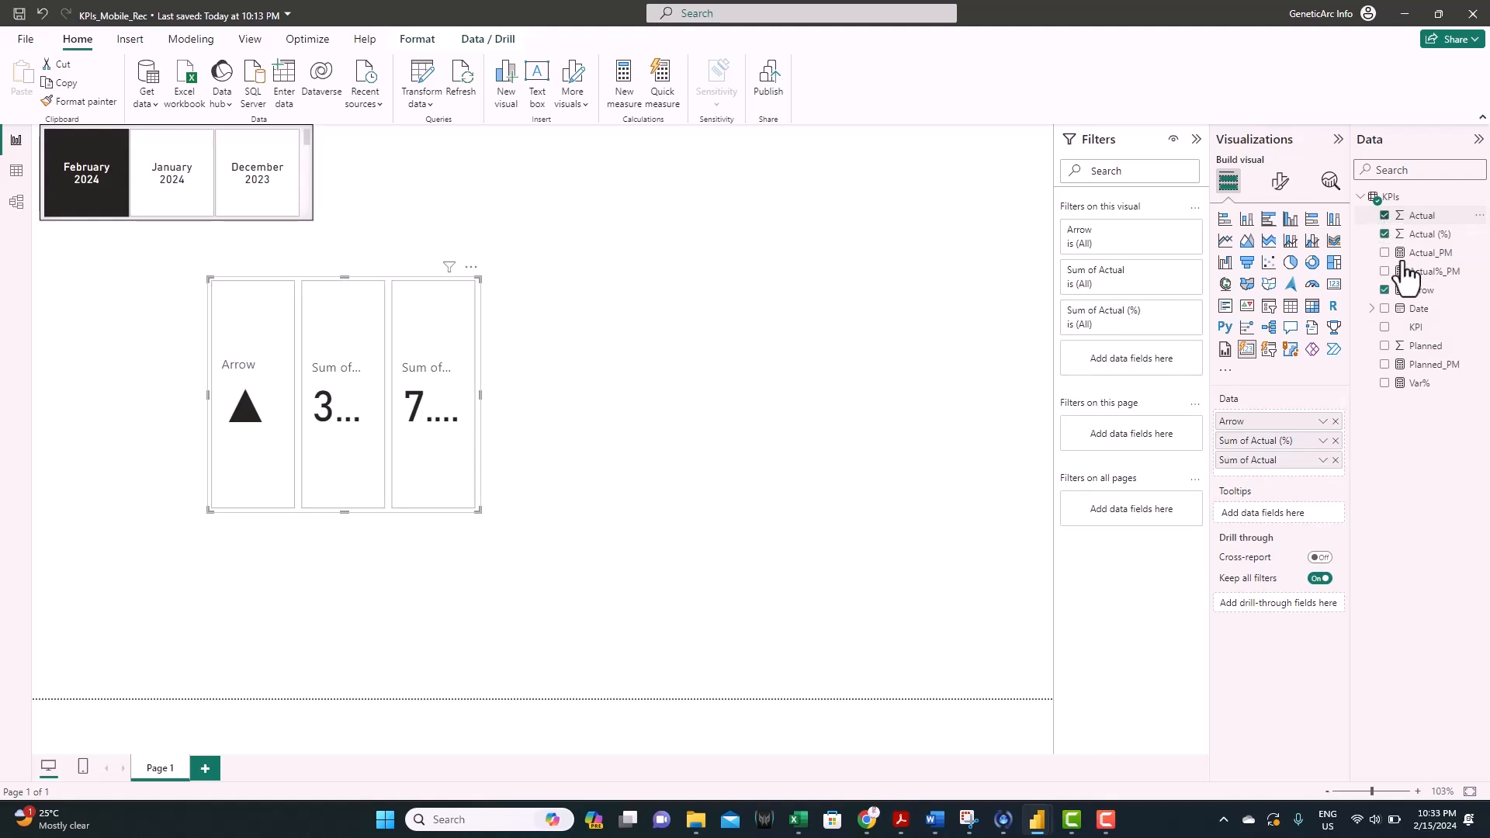
pyautogui.click(1384, 347)
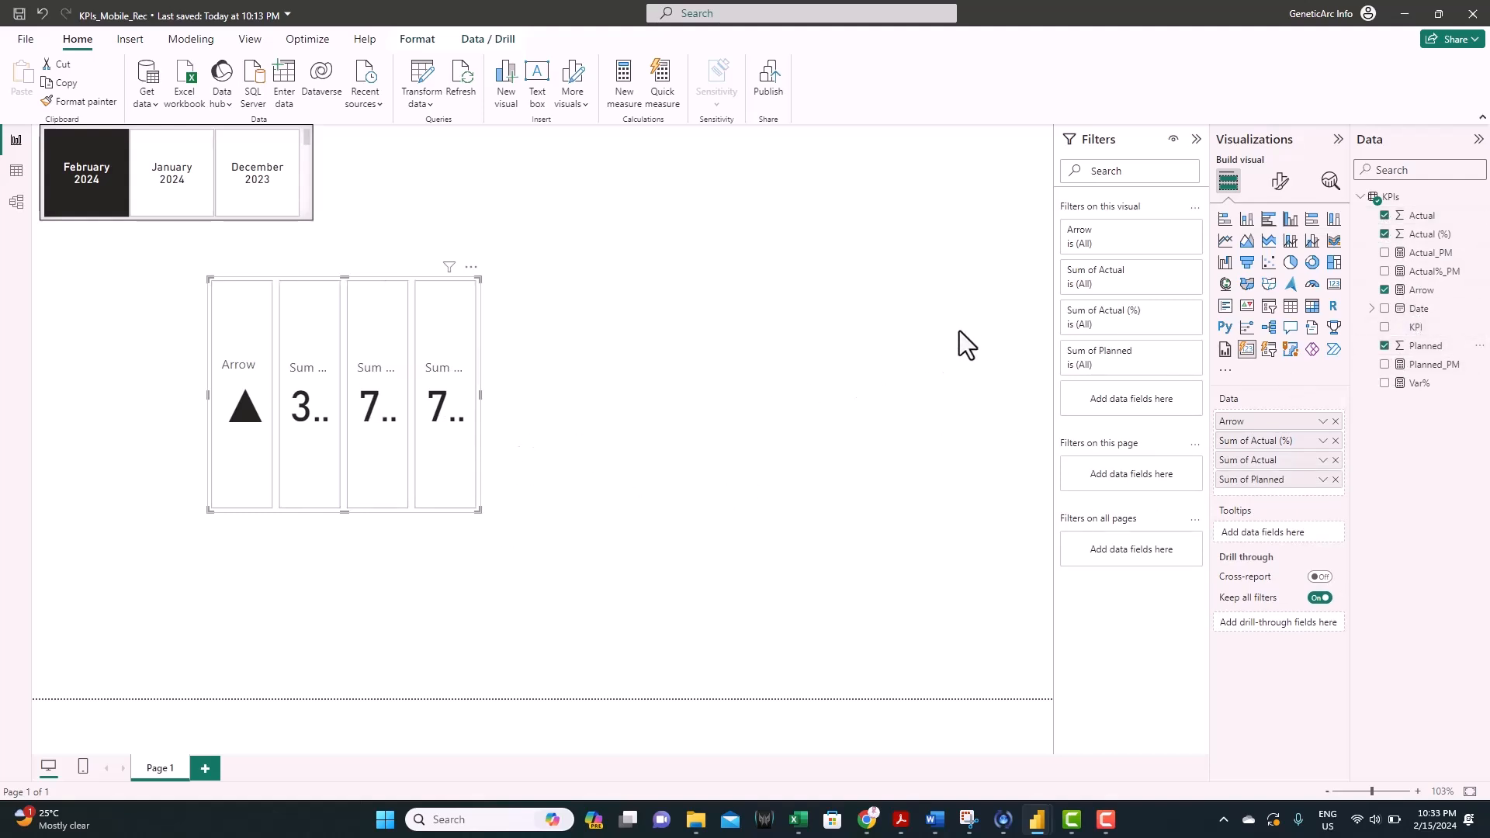
# Step: Arrange the card visual's cards in a grid with 2 rows and 2 columns
pyautogui.click(1281, 184)
pyautogui.click(1241, 319)
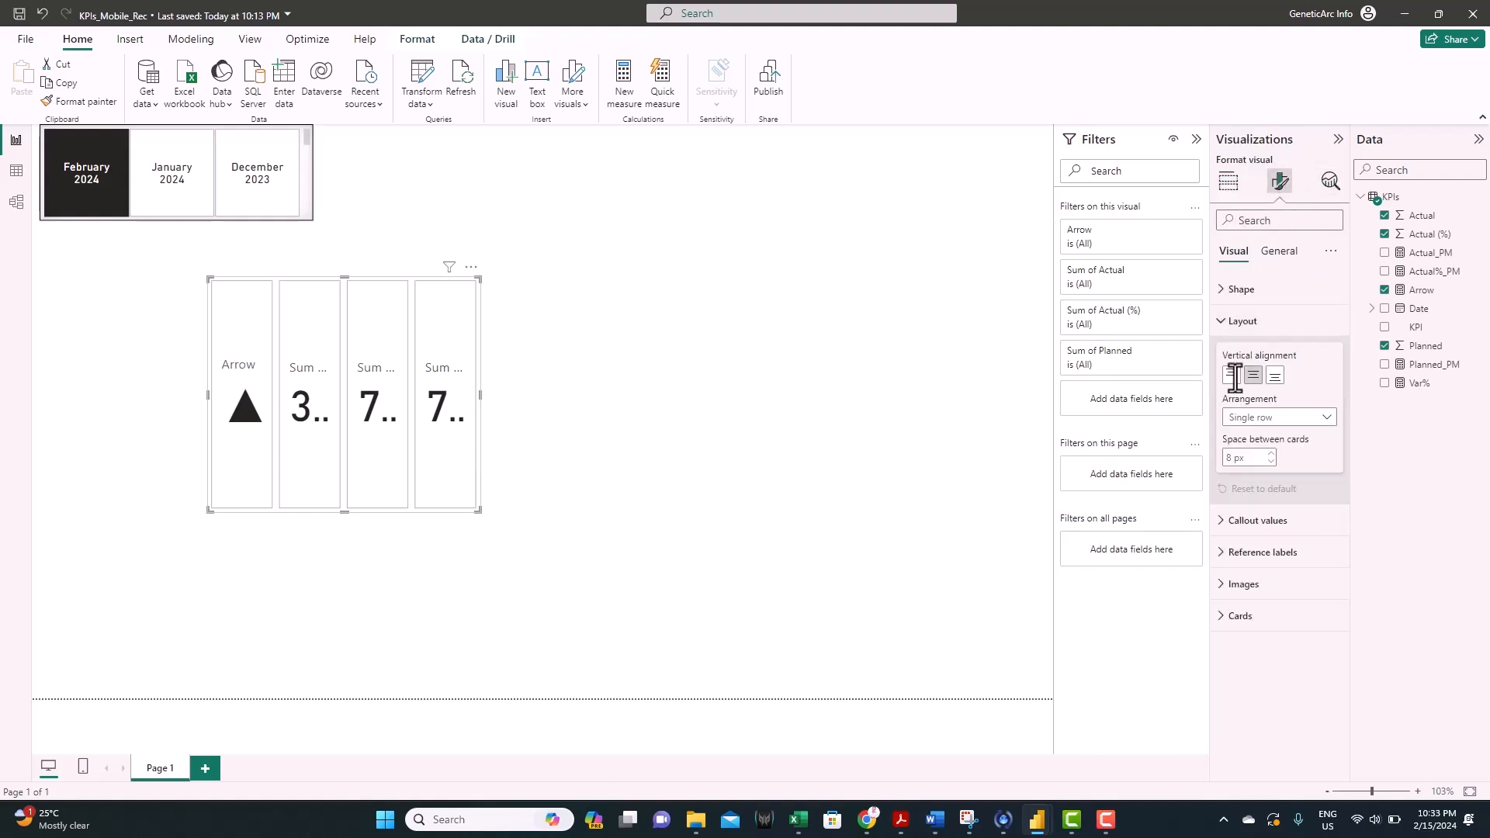
pyautogui.click(1250, 424)
pyautogui.click(1254, 473)
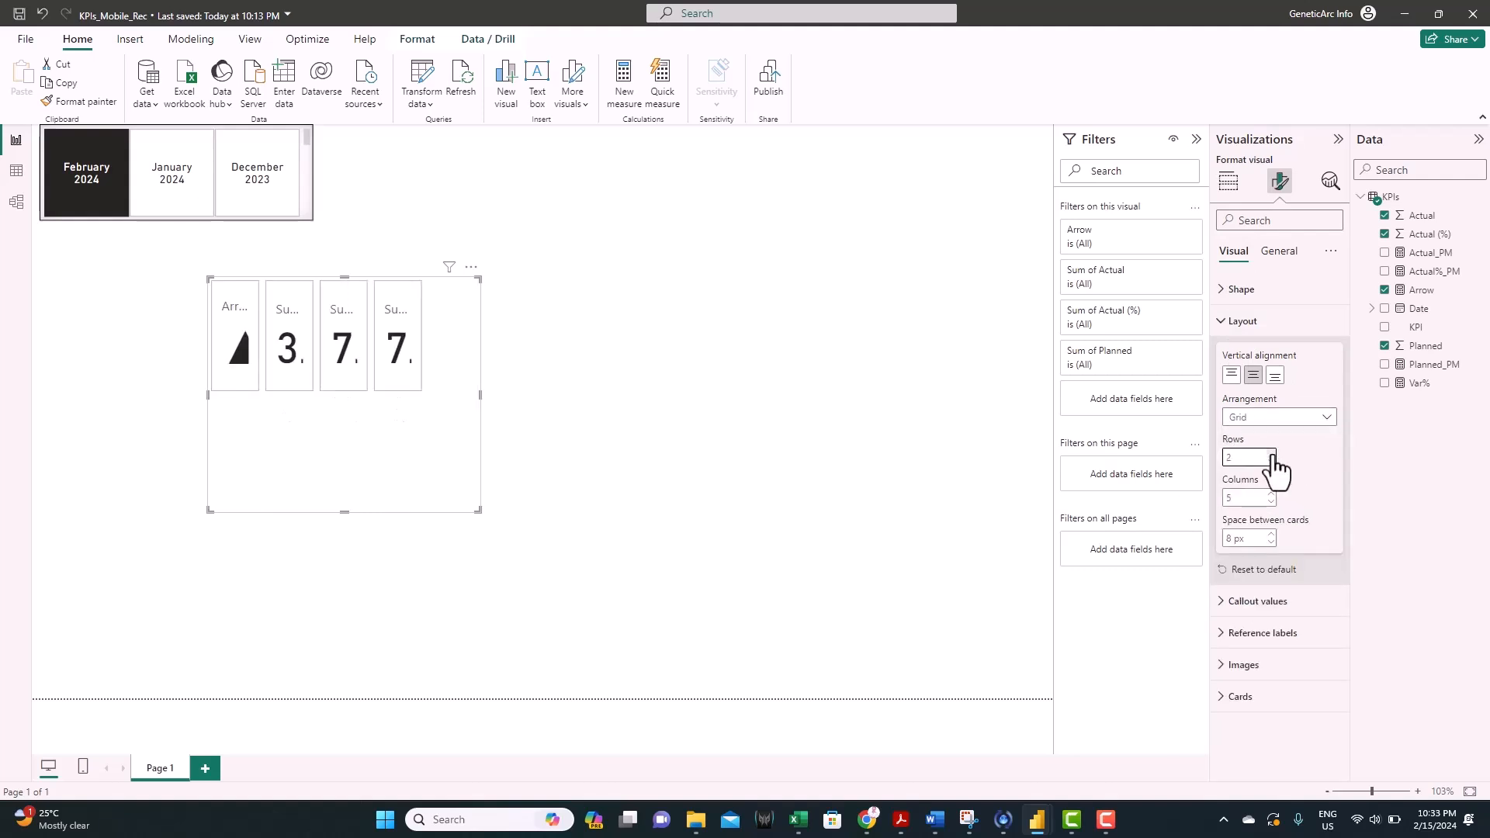
pyautogui.click(1246, 499)
pyautogui.write('2')
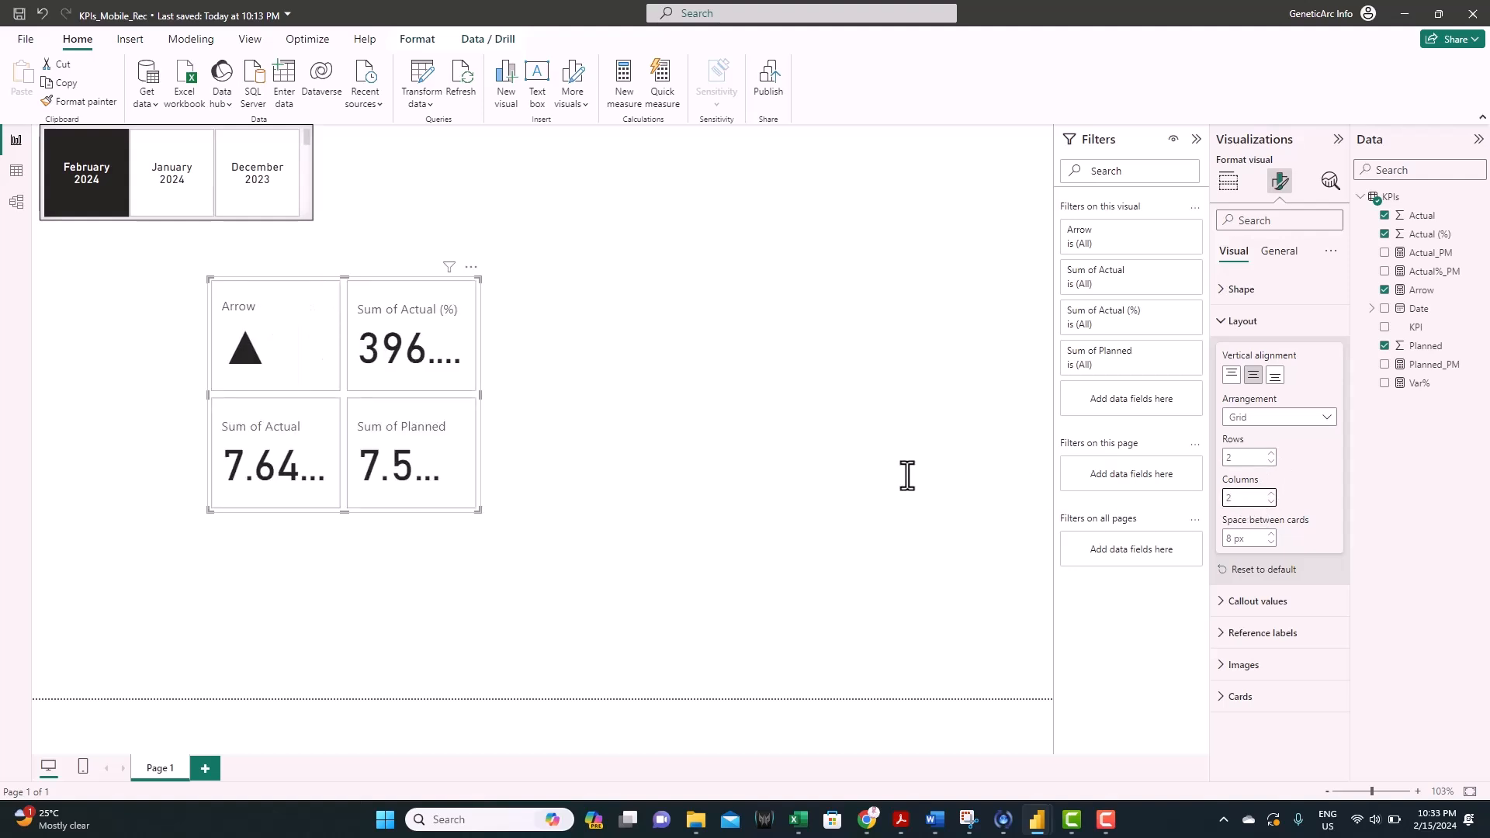
pyautogui.click(542, 434)
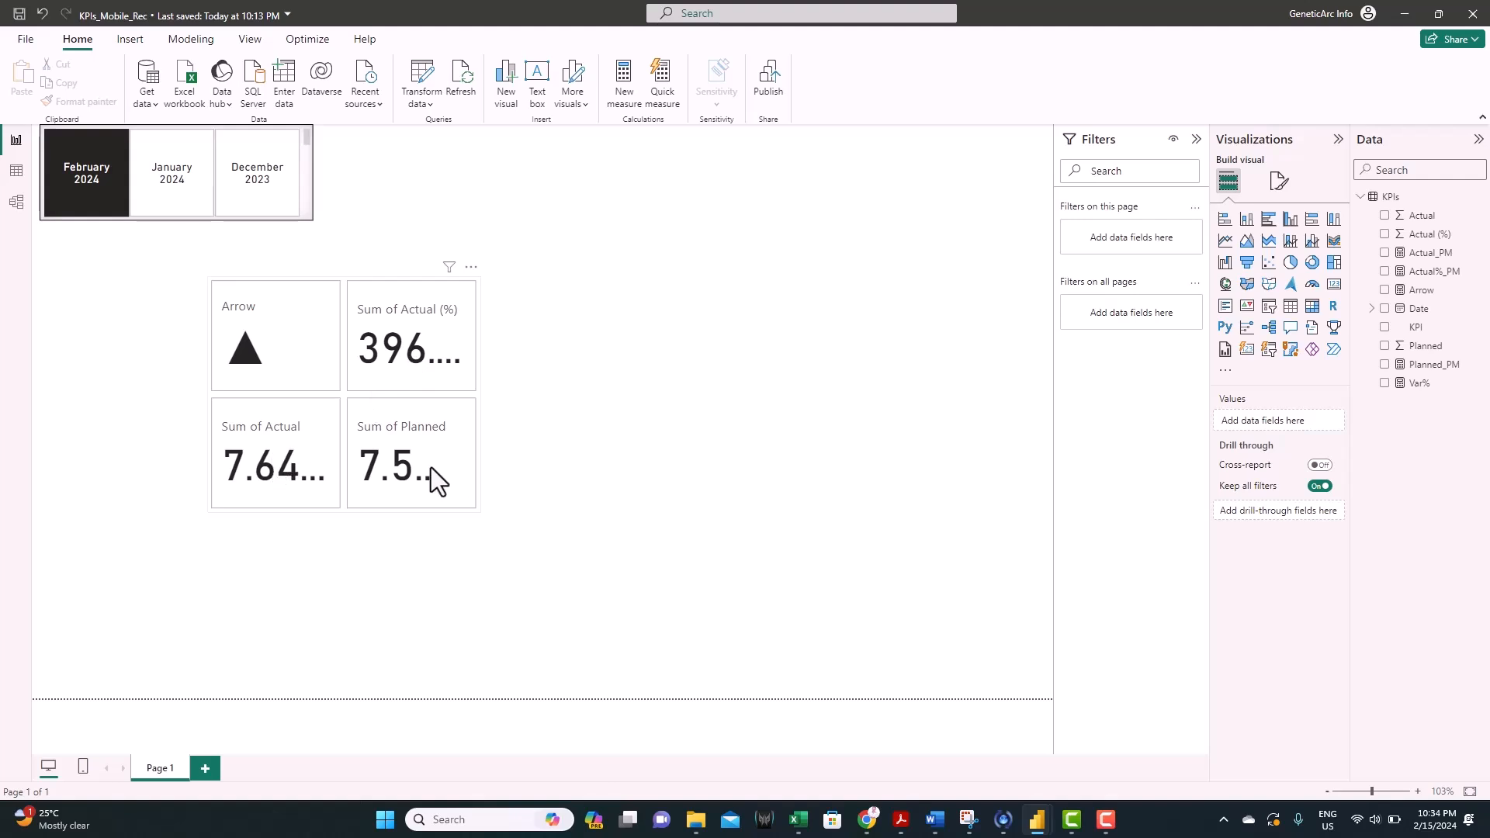
# Step: Rename the card visual's summed fields as Actual (%), Actual and Planned
pyautogui.click(477, 393)
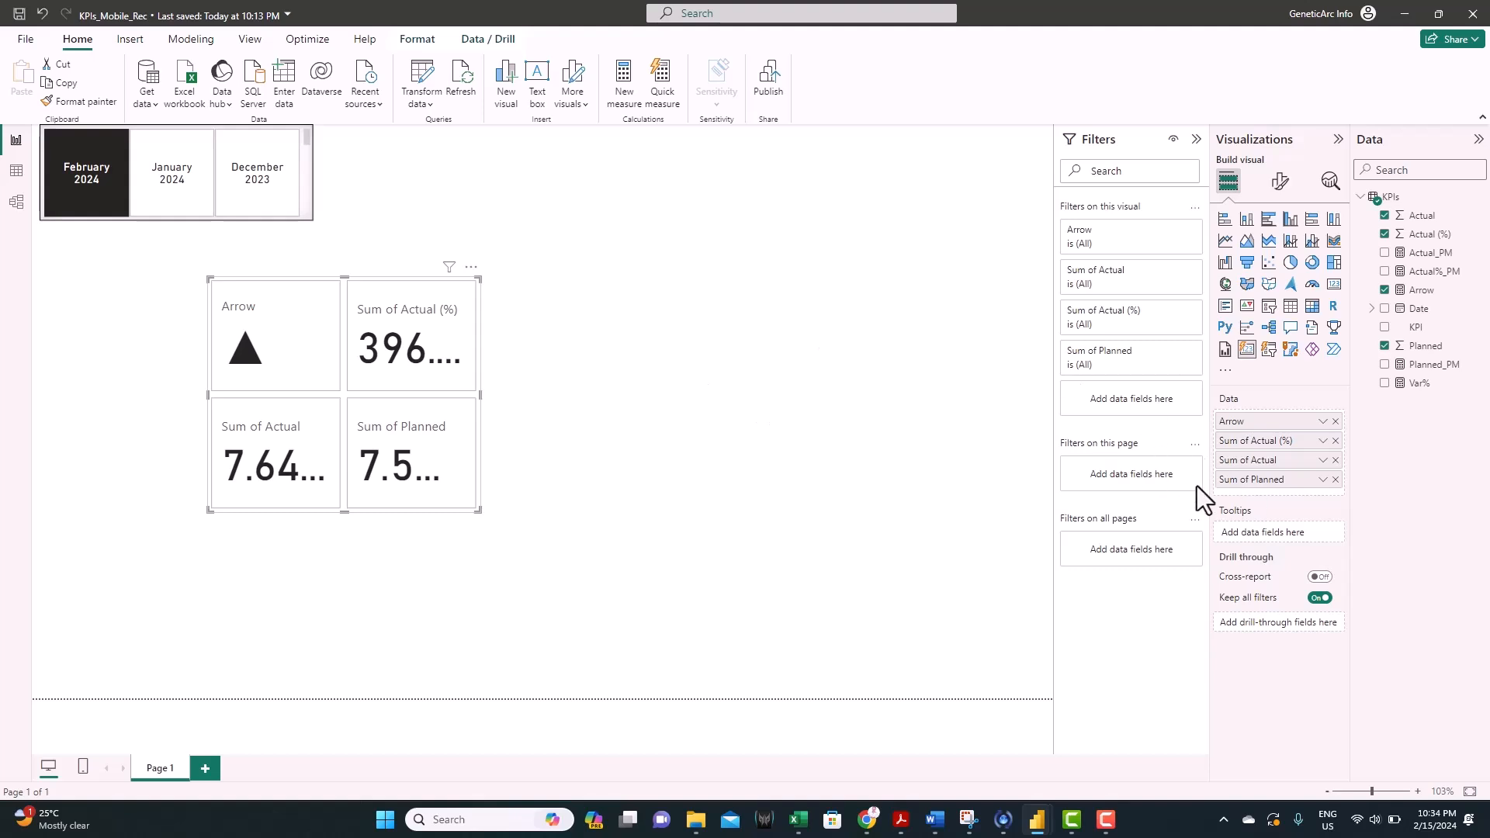
pyautogui.doubleClick(1254, 440)
pyautogui.write('Actual (%)')
pyautogui.press('Return')
pyautogui.doubleClick(1248, 463)
pyautogui.write('Actual')
pyautogui.press('Return')
pyautogui.doubleClick(1251, 479)
pyautogui.write('Planned')
pyautogui.press('Return')
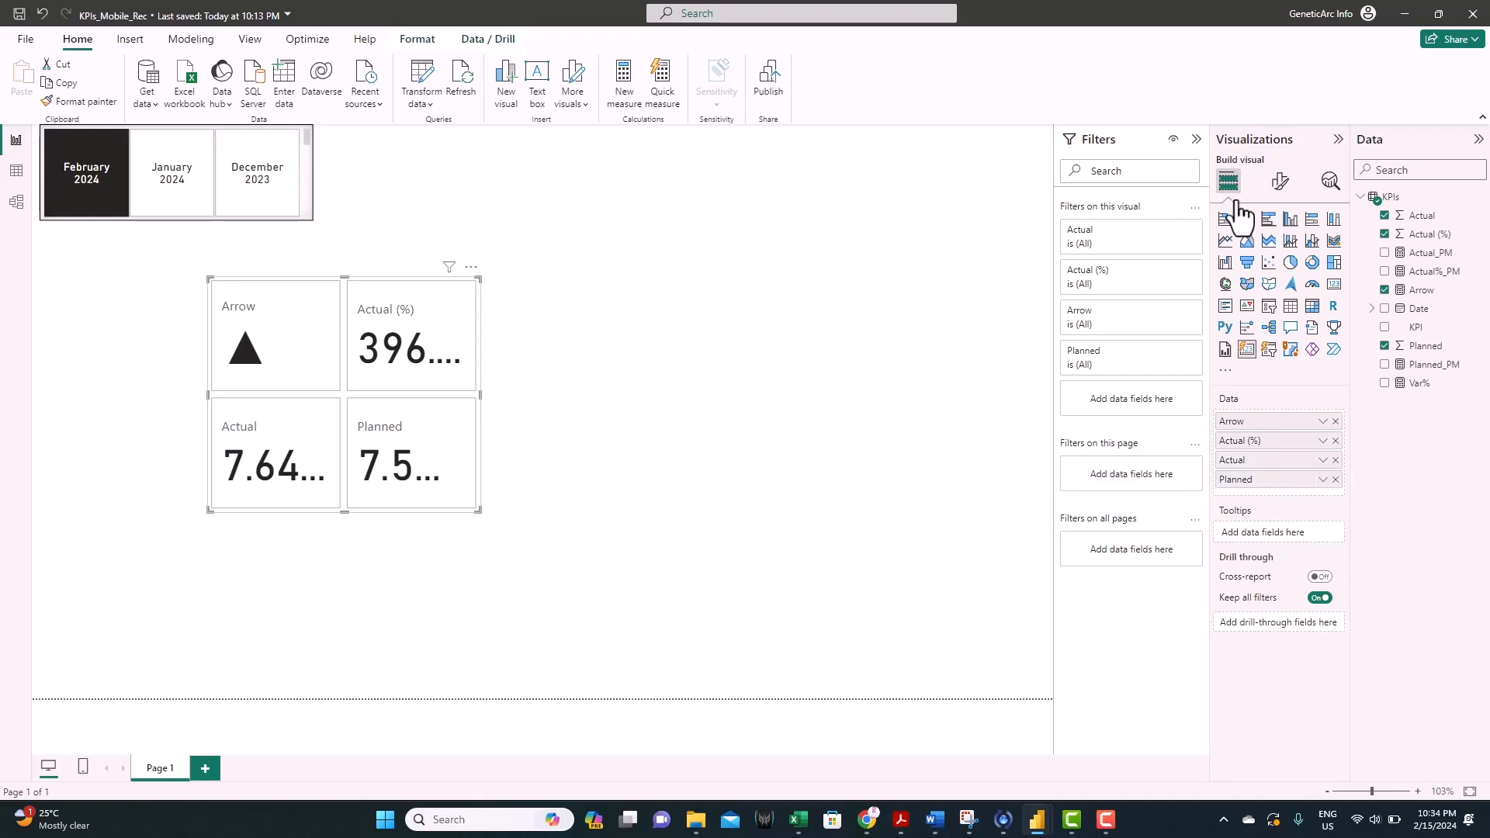
# Step: Center the card visual's callout values horizontally
pyautogui.click(1280, 190)
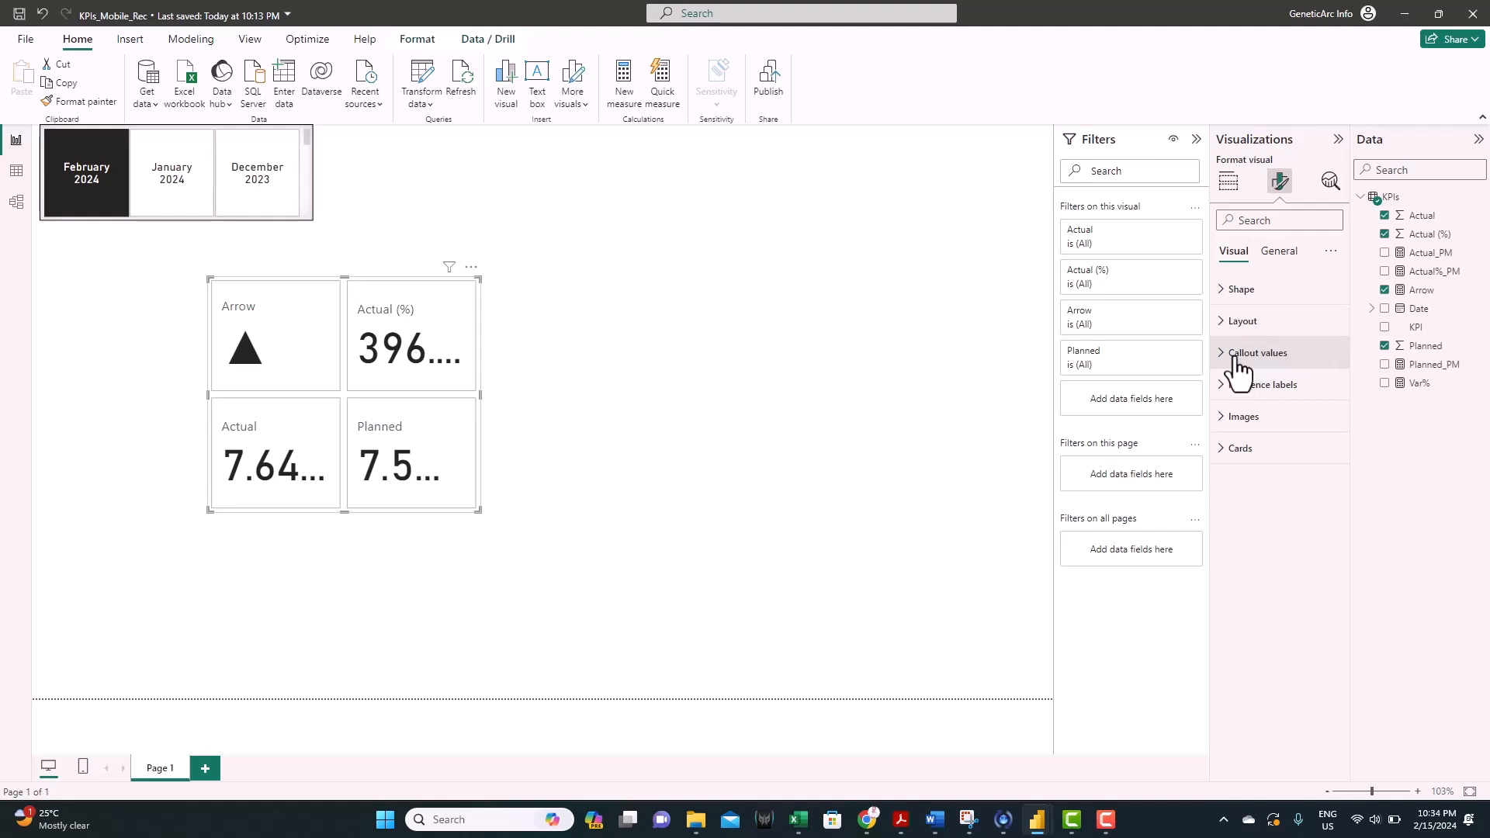
pyautogui.click(1238, 359)
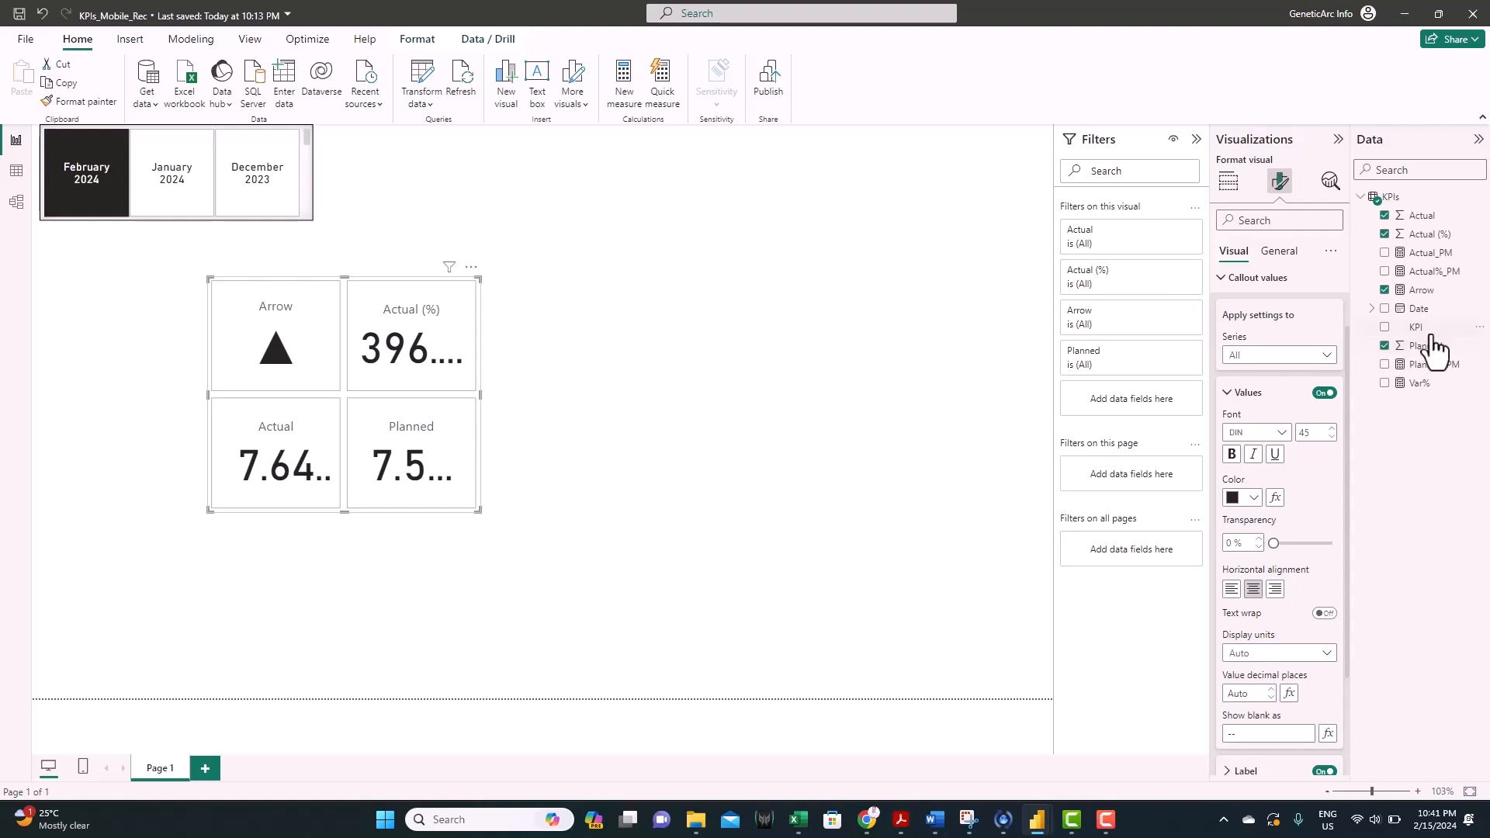
# Step: Filter the card visual by KPI to Revenue only and collapse the filter pane
pyautogui.moveTo(1418, 333); pyautogui.dragTo(1135, 407)
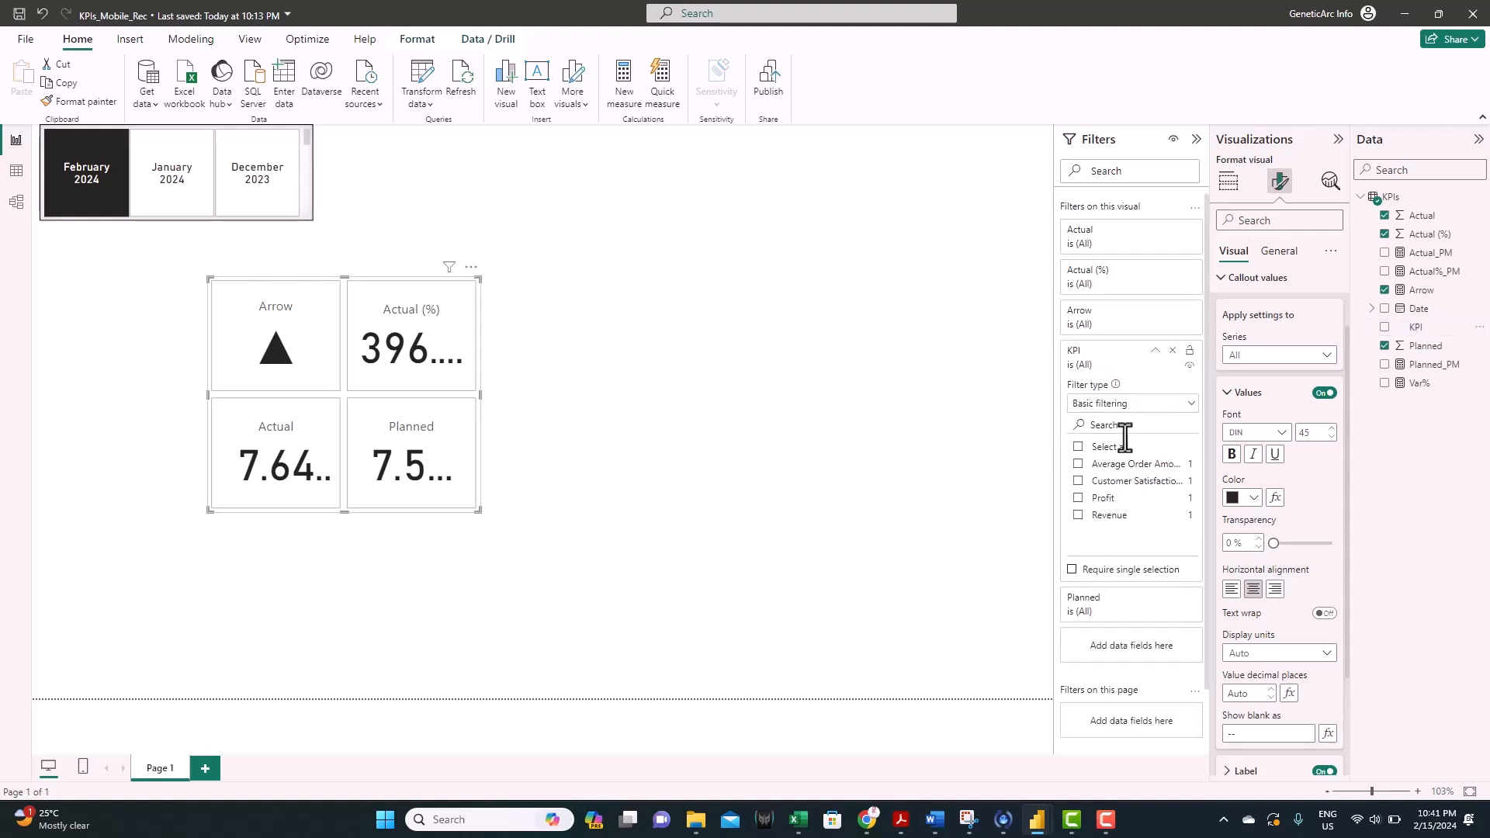
pyautogui.click(1078, 515)
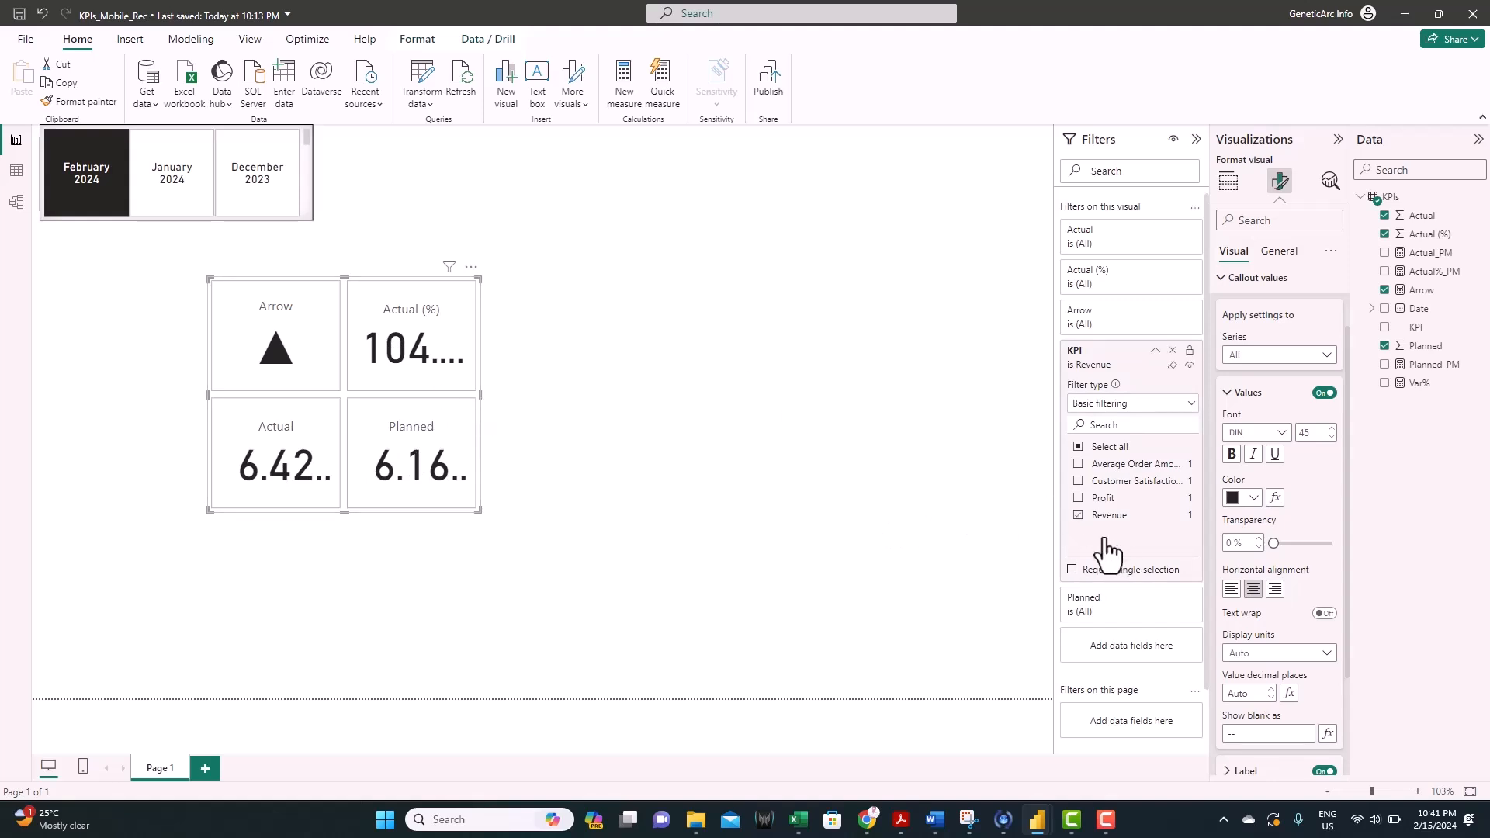
pyautogui.click(1194, 143)
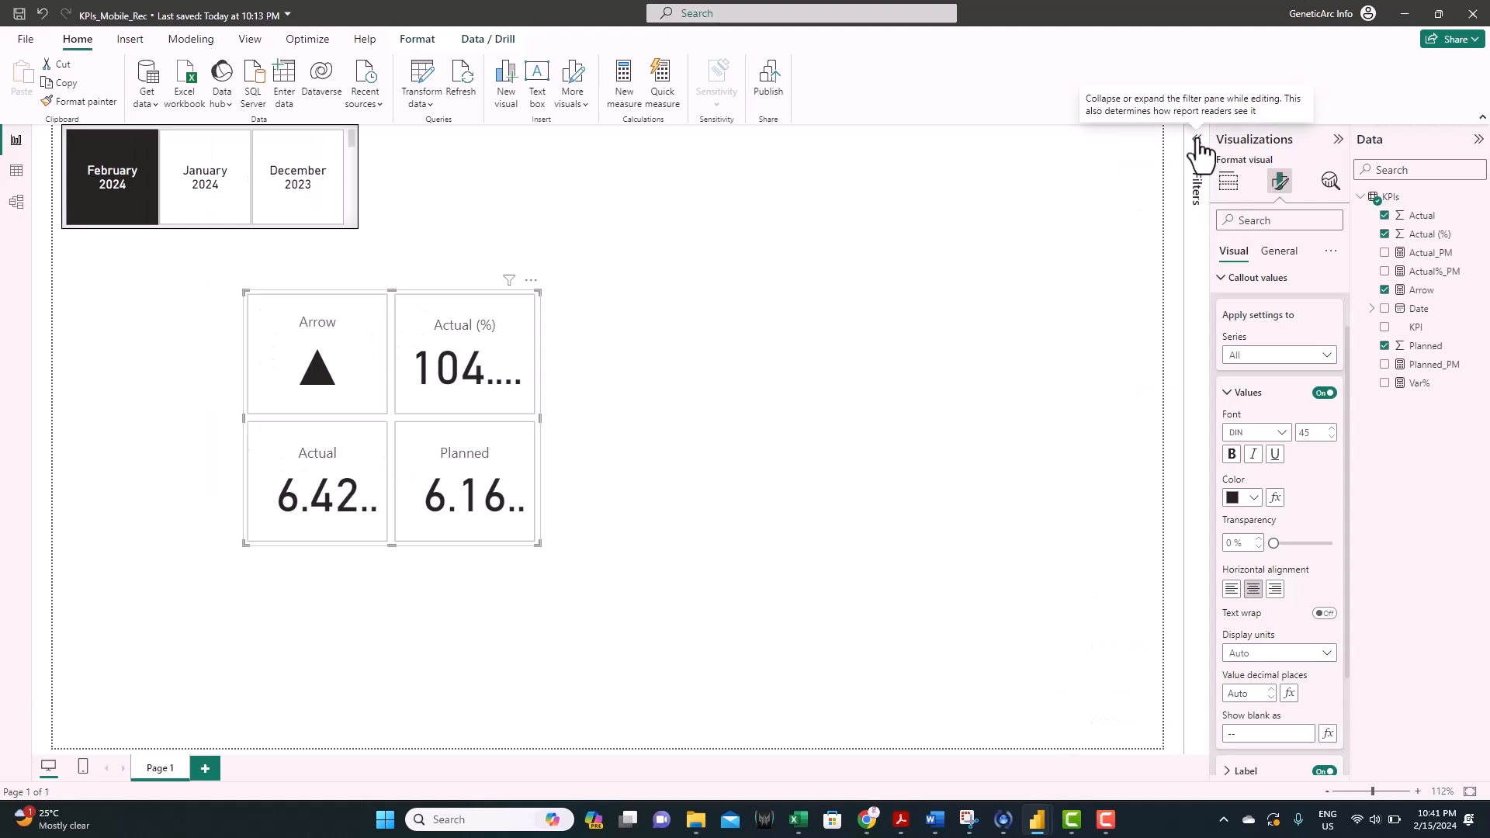
# Step: Right-align the card visual's callout values for all series
pyautogui.click(1288, 356)
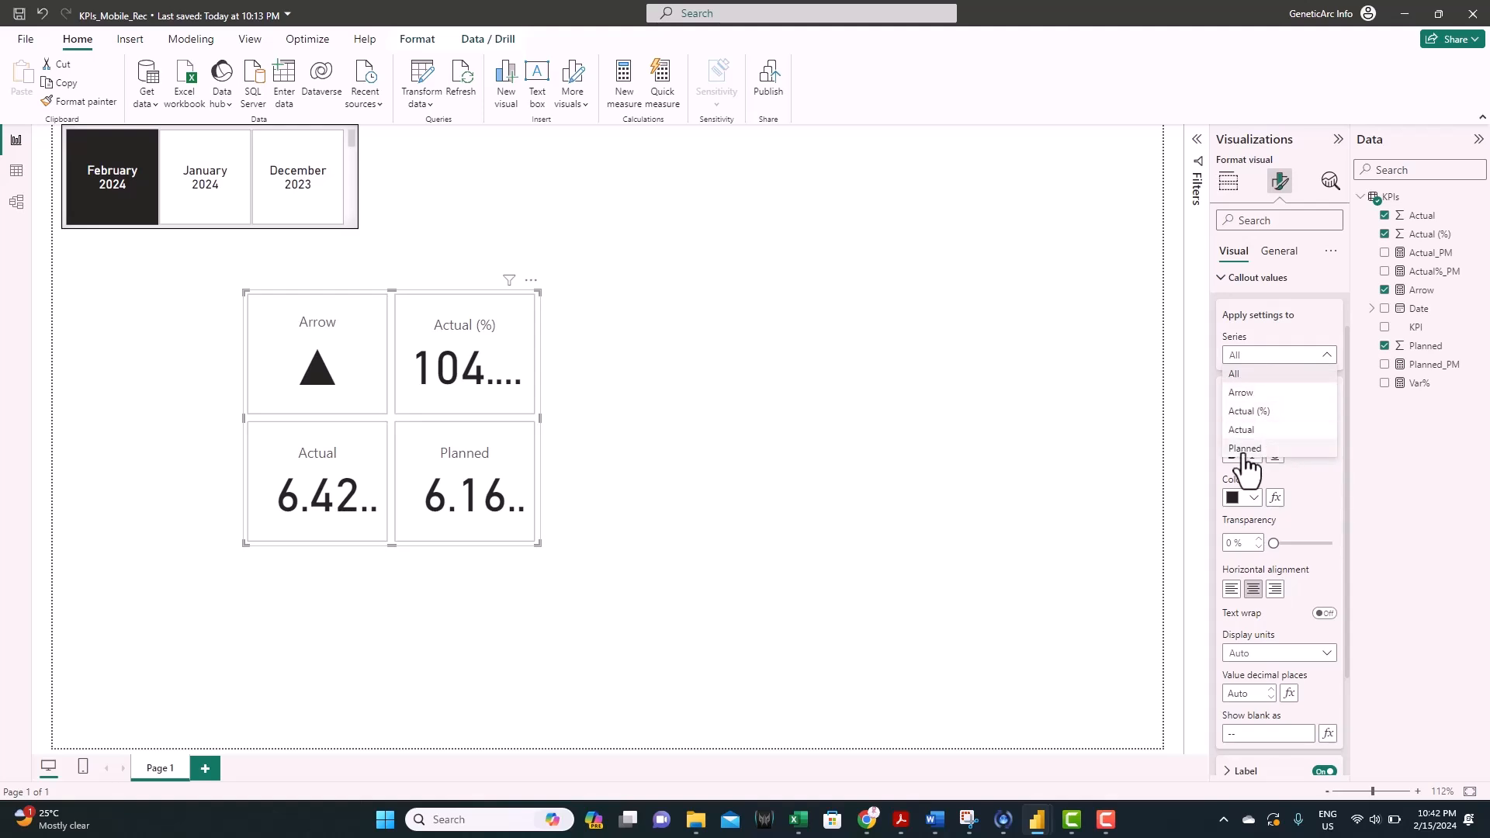
pyautogui.click(1263, 357)
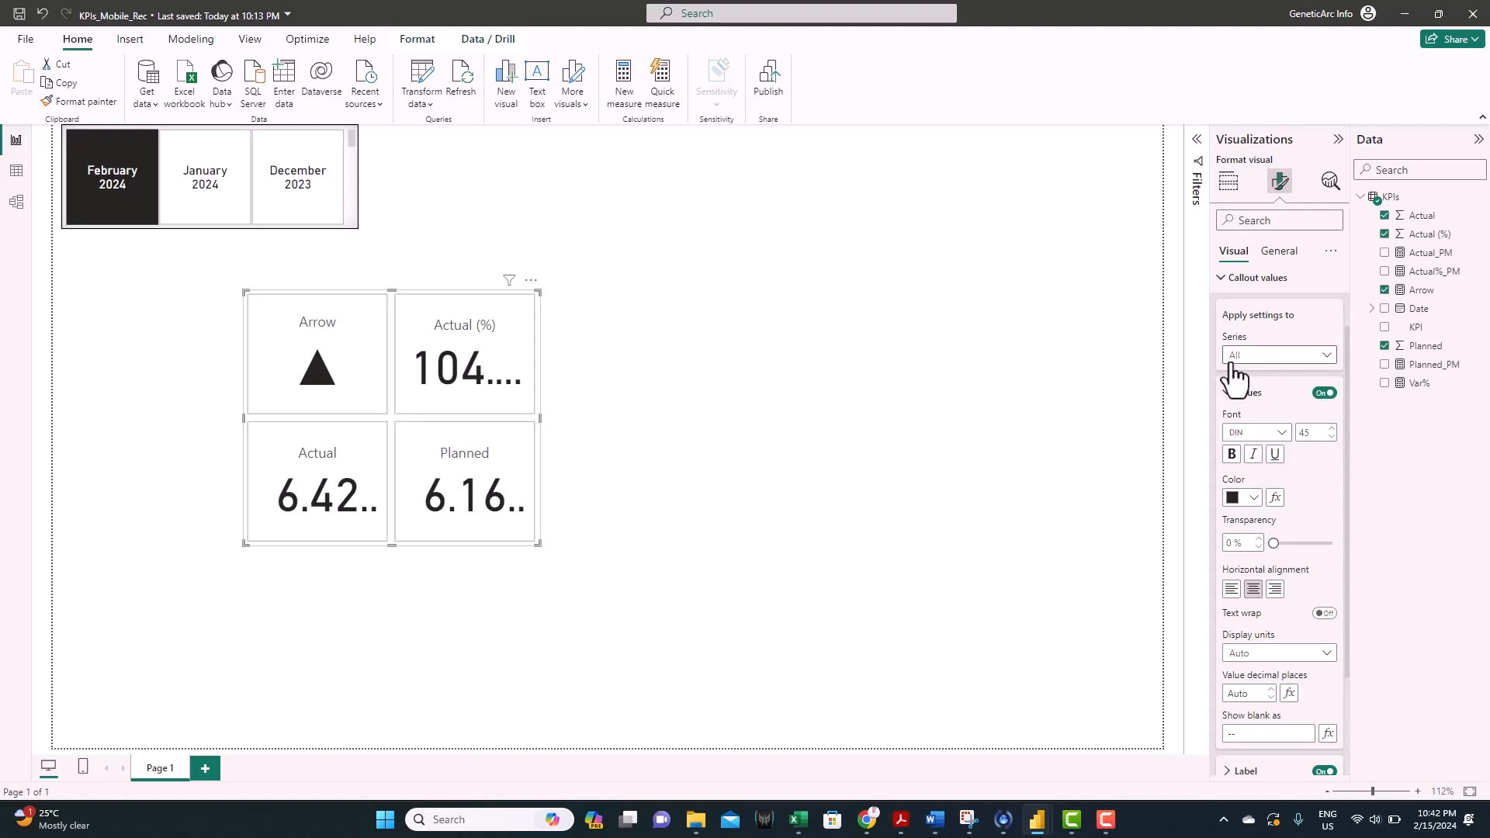
pyautogui.click(1275, 591)
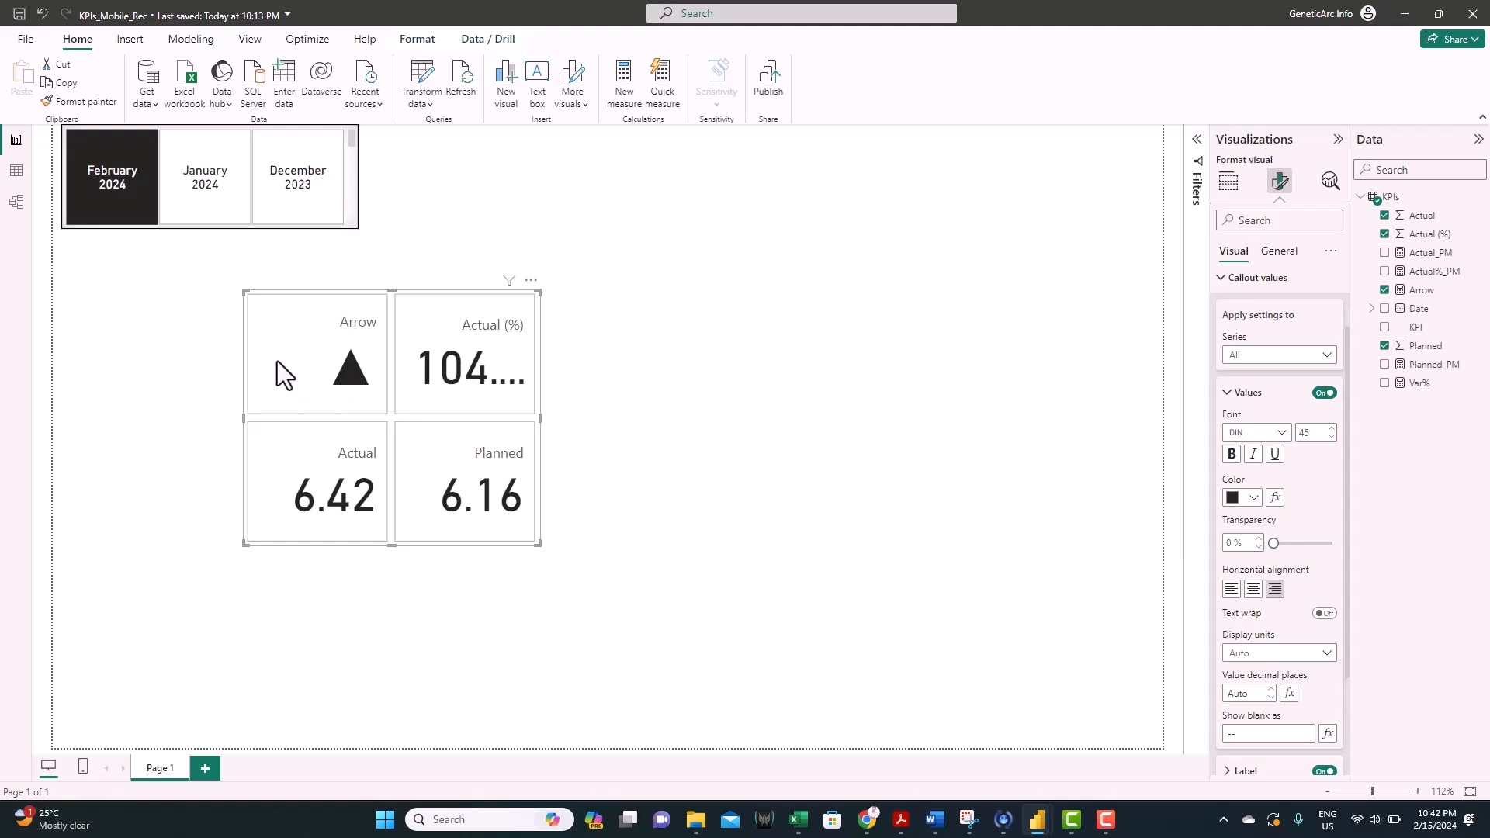
# Step: Turn off the label for the Arrow series and set its callout value font size to 35
pyautogui.click(1238, 357)
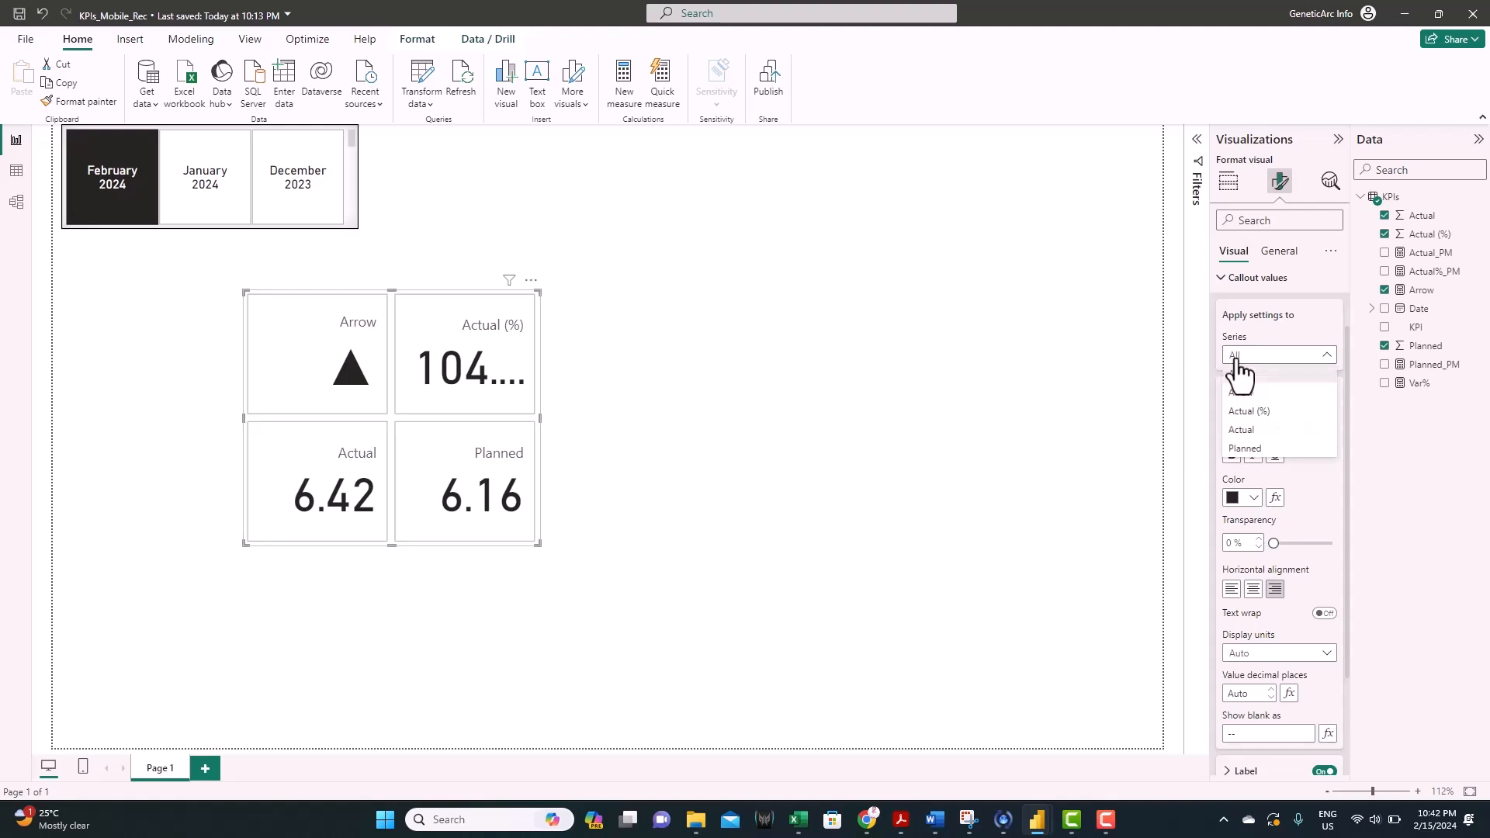
pyautogui.click(1255, 393)
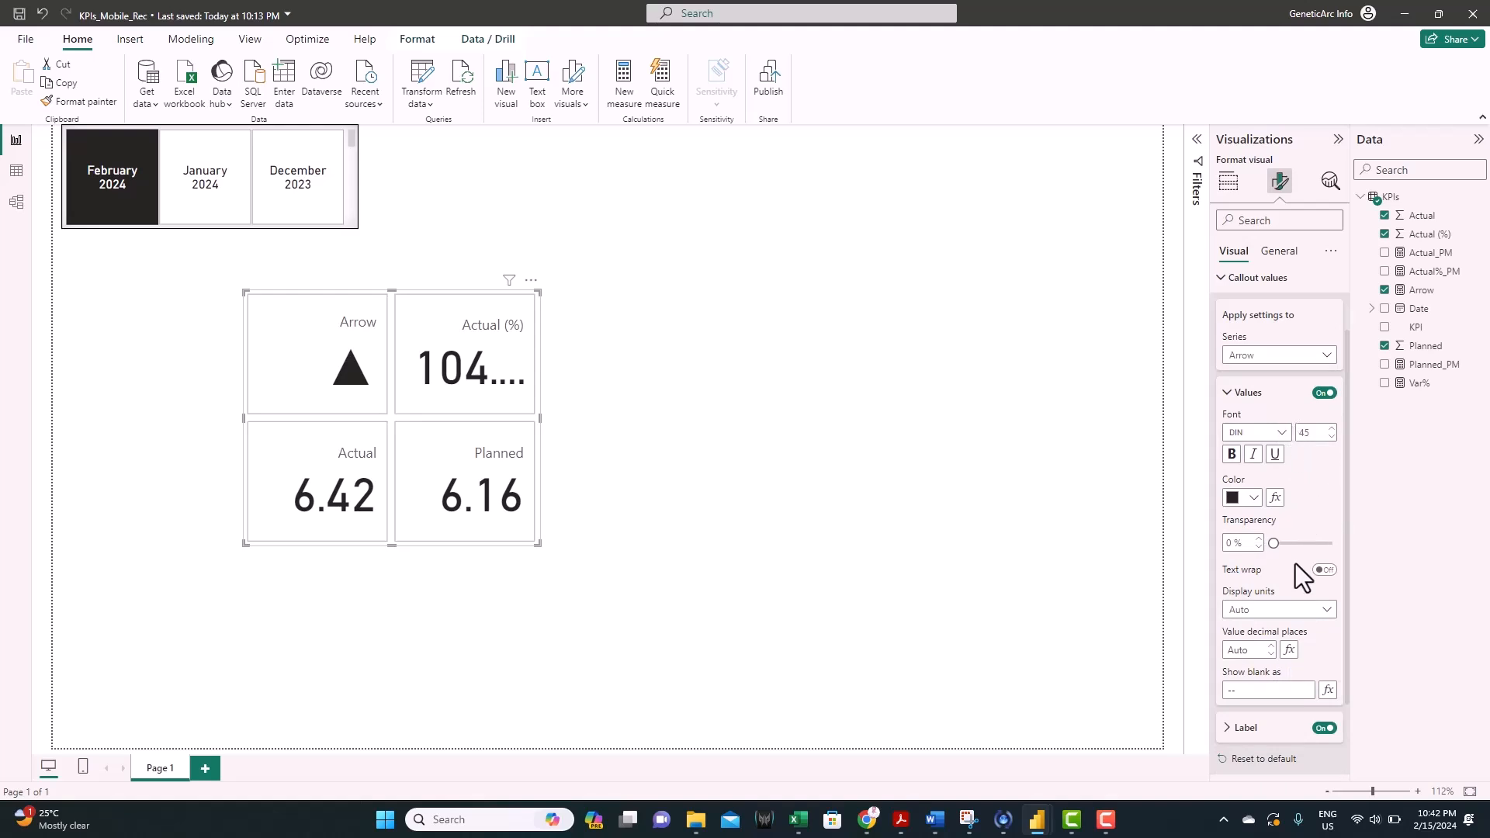
pyautogui.click(1325, 729)
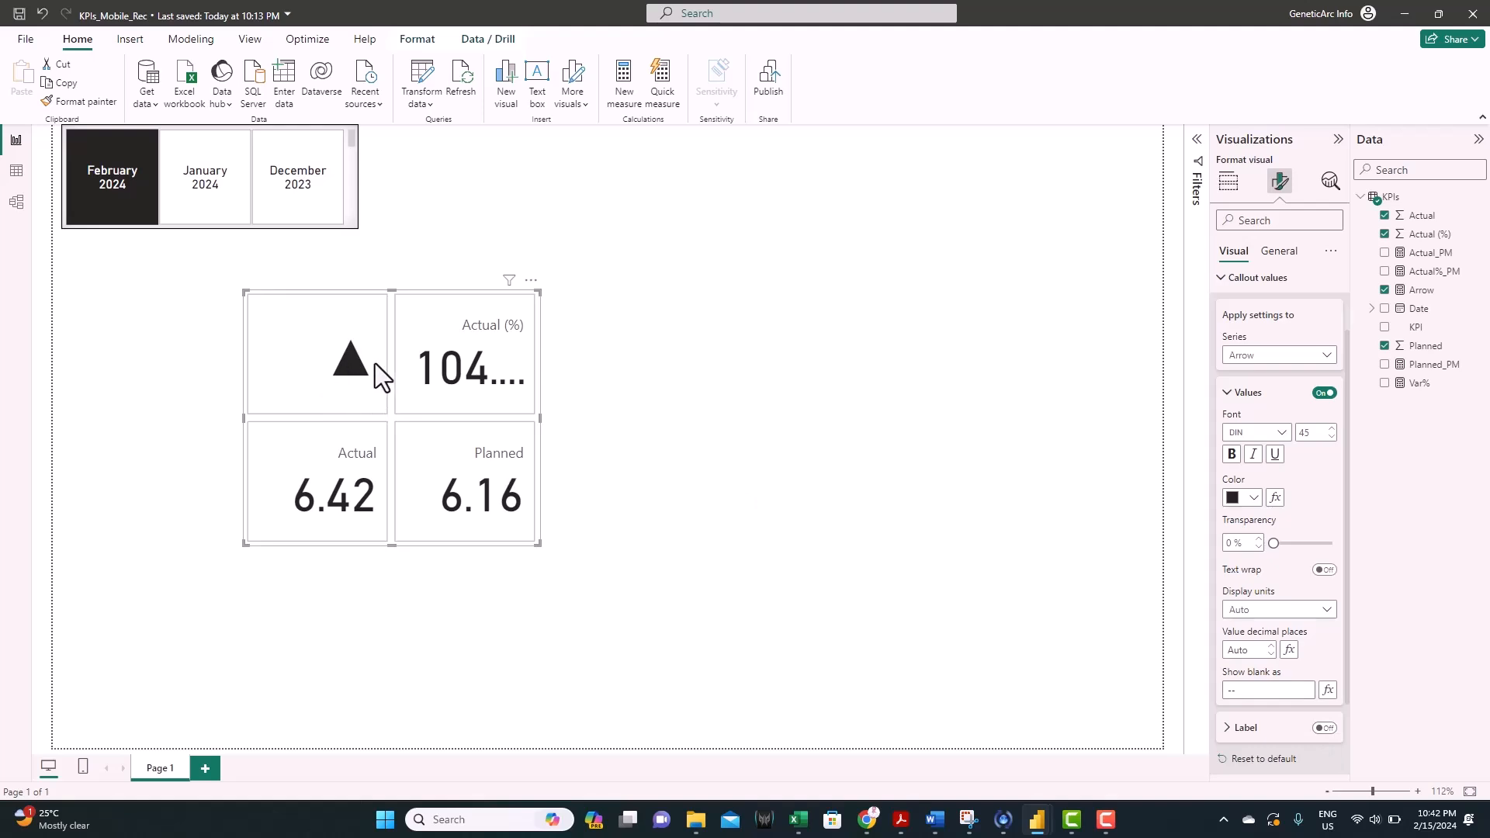
pyautogui.doubleClick(1312, 437)
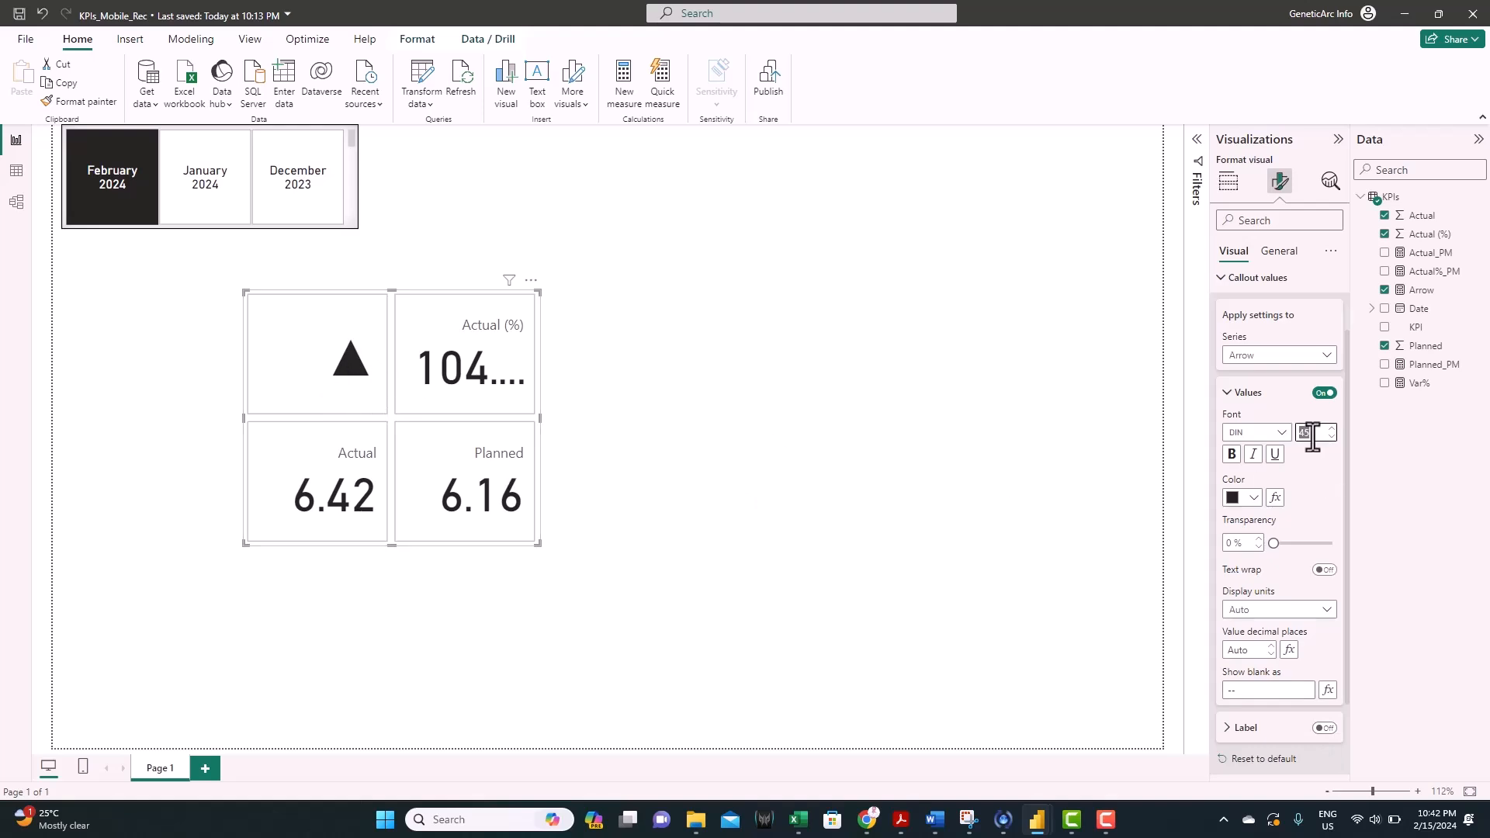
pyautogui.write('35')
# Step: Set the Actual (%) series' callout value font size to 30 and its value decimal places to 1
pyautogui.click(1265, 357)
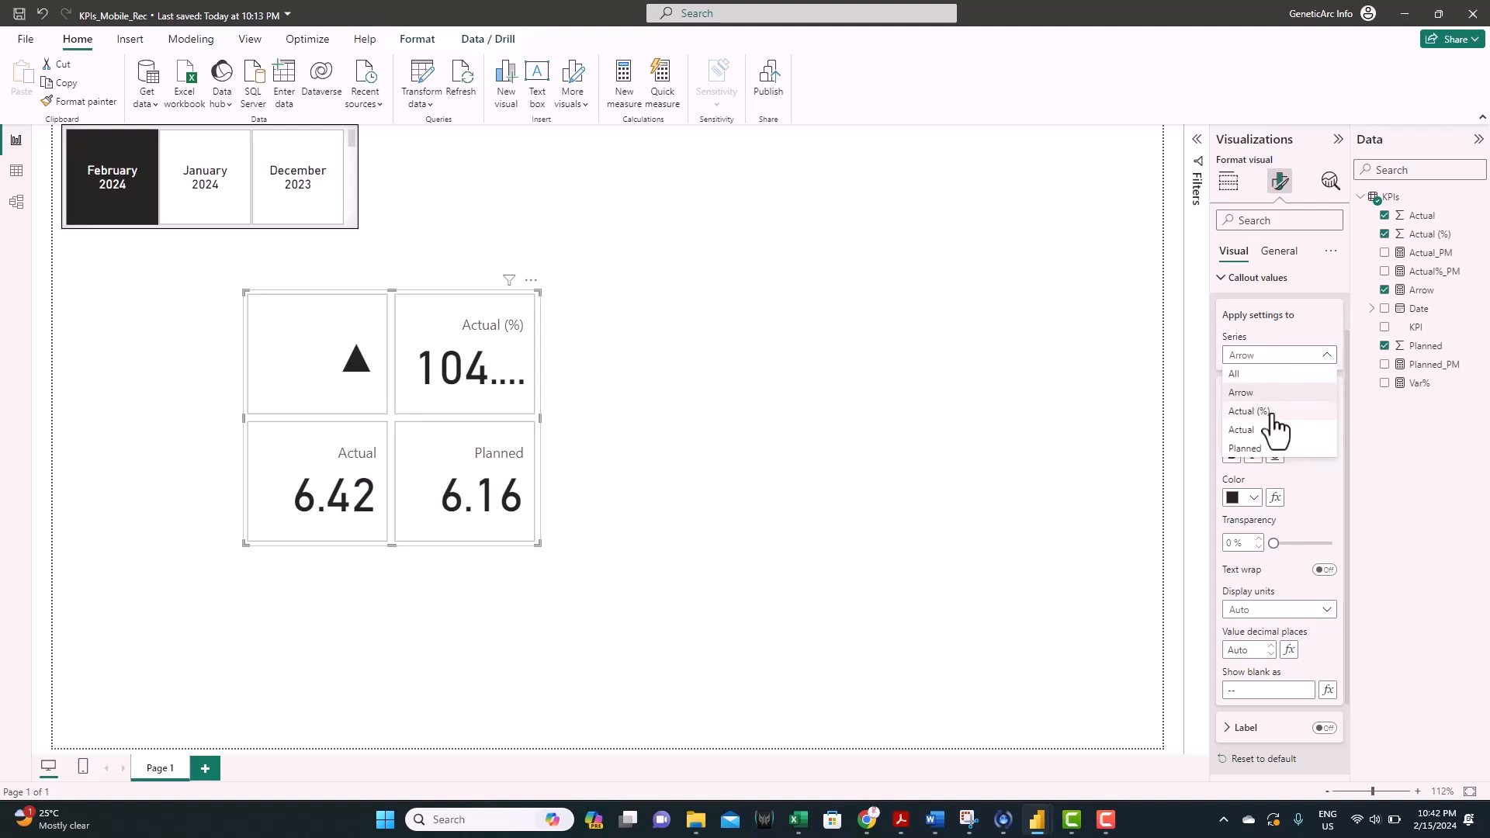
pyautogui.click(1271, 411)
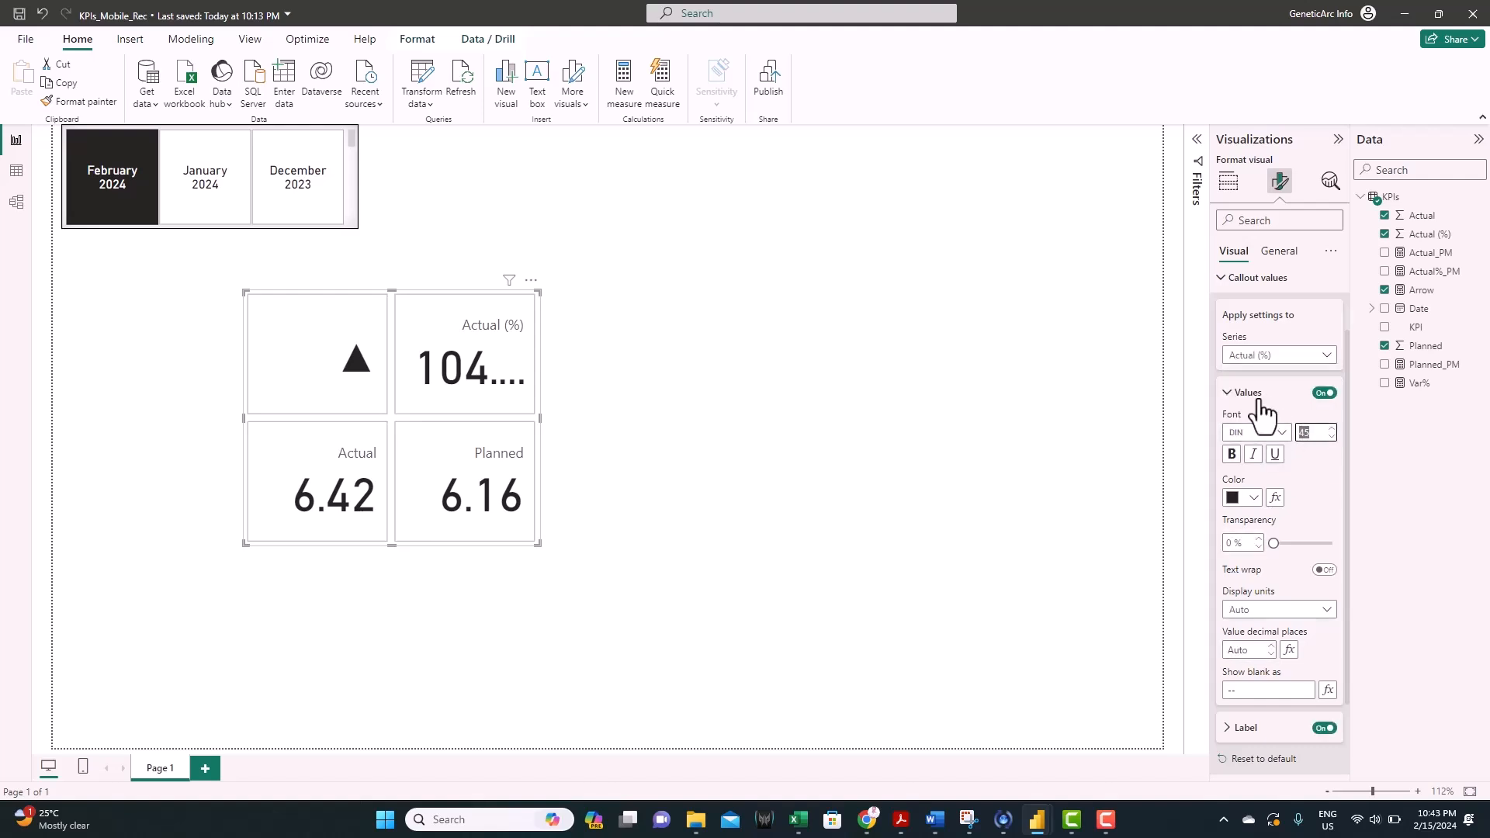
pyautogui.click(1312, 431)
pyautogui.write('30')
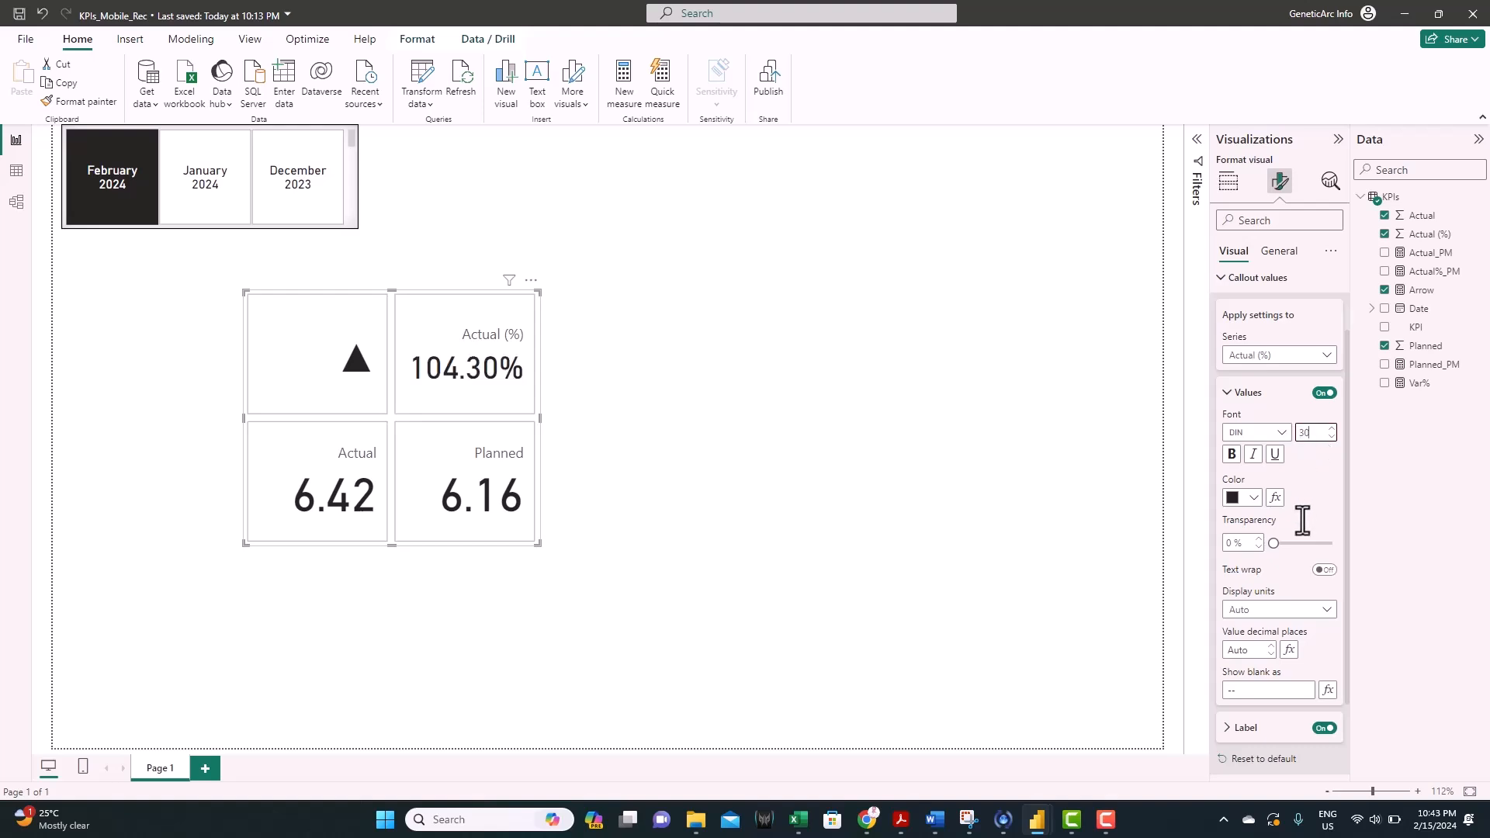
pyautogui.scroll(-2, 1265, 535)
pyautogui.click(1240, 574)
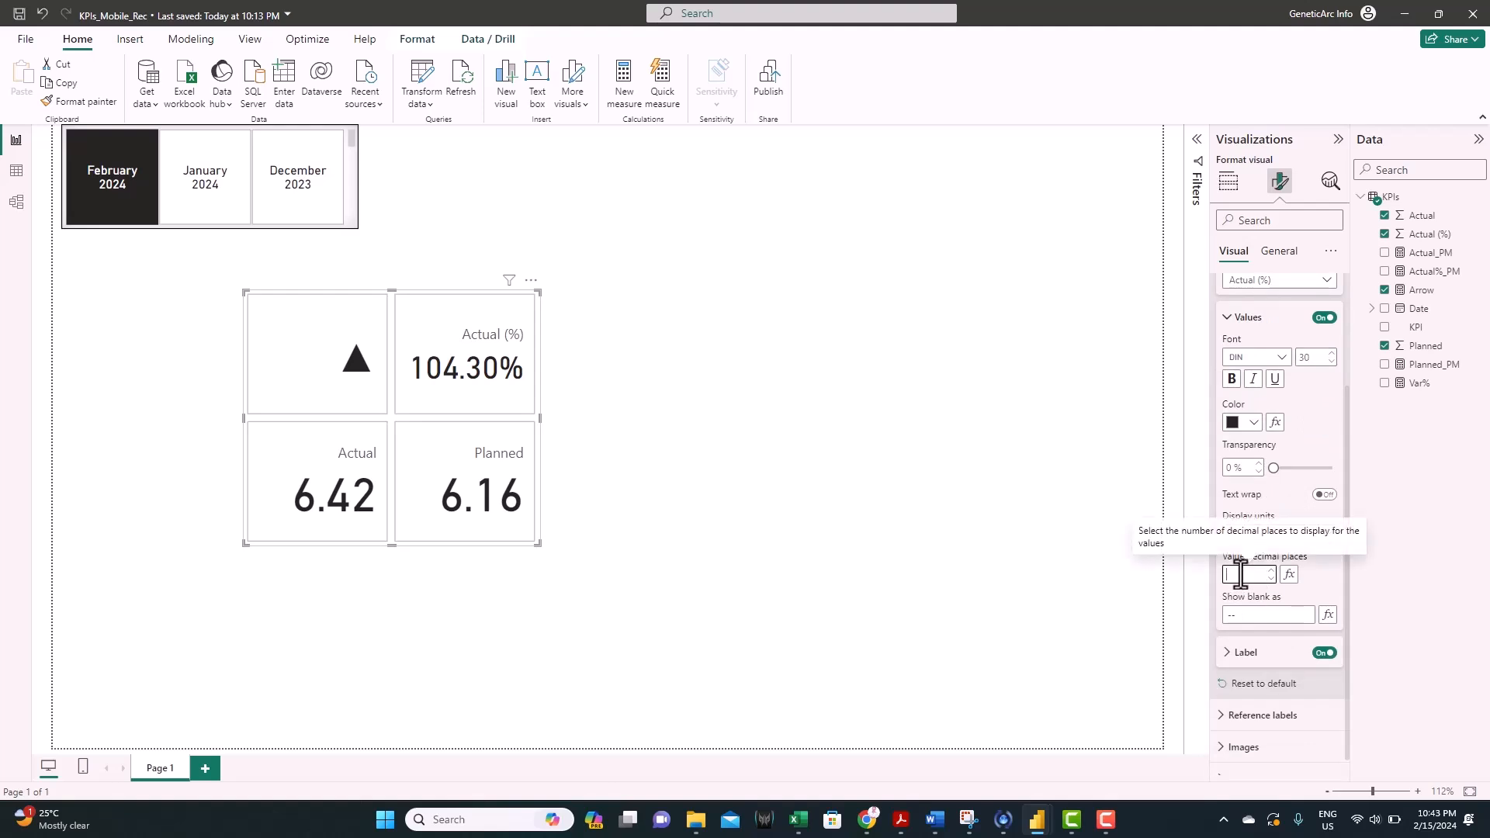
pyautogui.write('1')
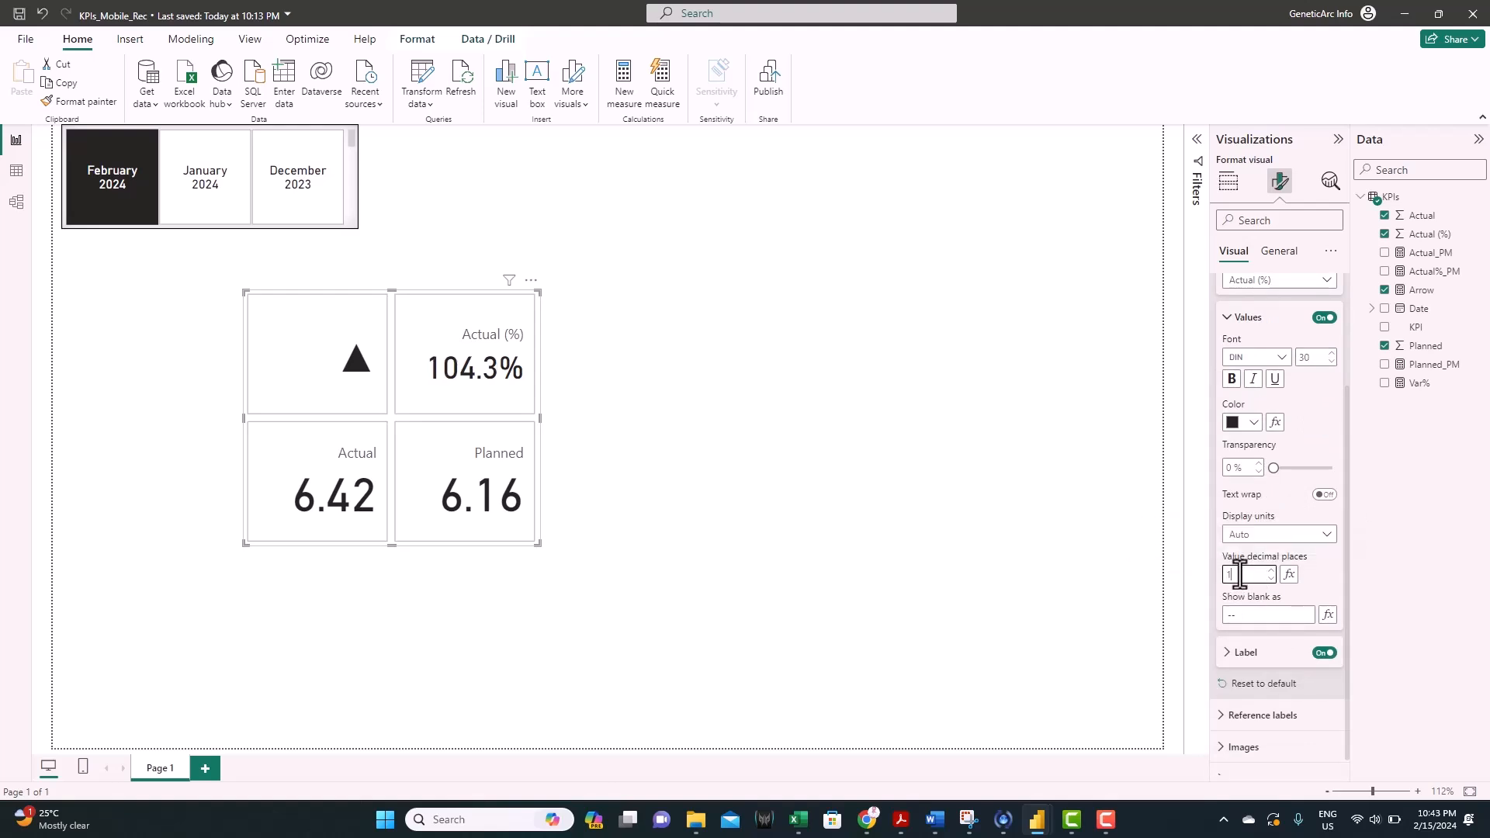
# Step: Expand the label settings for the Actual (%) series
pyautogui.scroll(-1, 1239, 641)
pyautogui.click(1239, 635)
pyautogui.scroll(-2, 1249, 644)
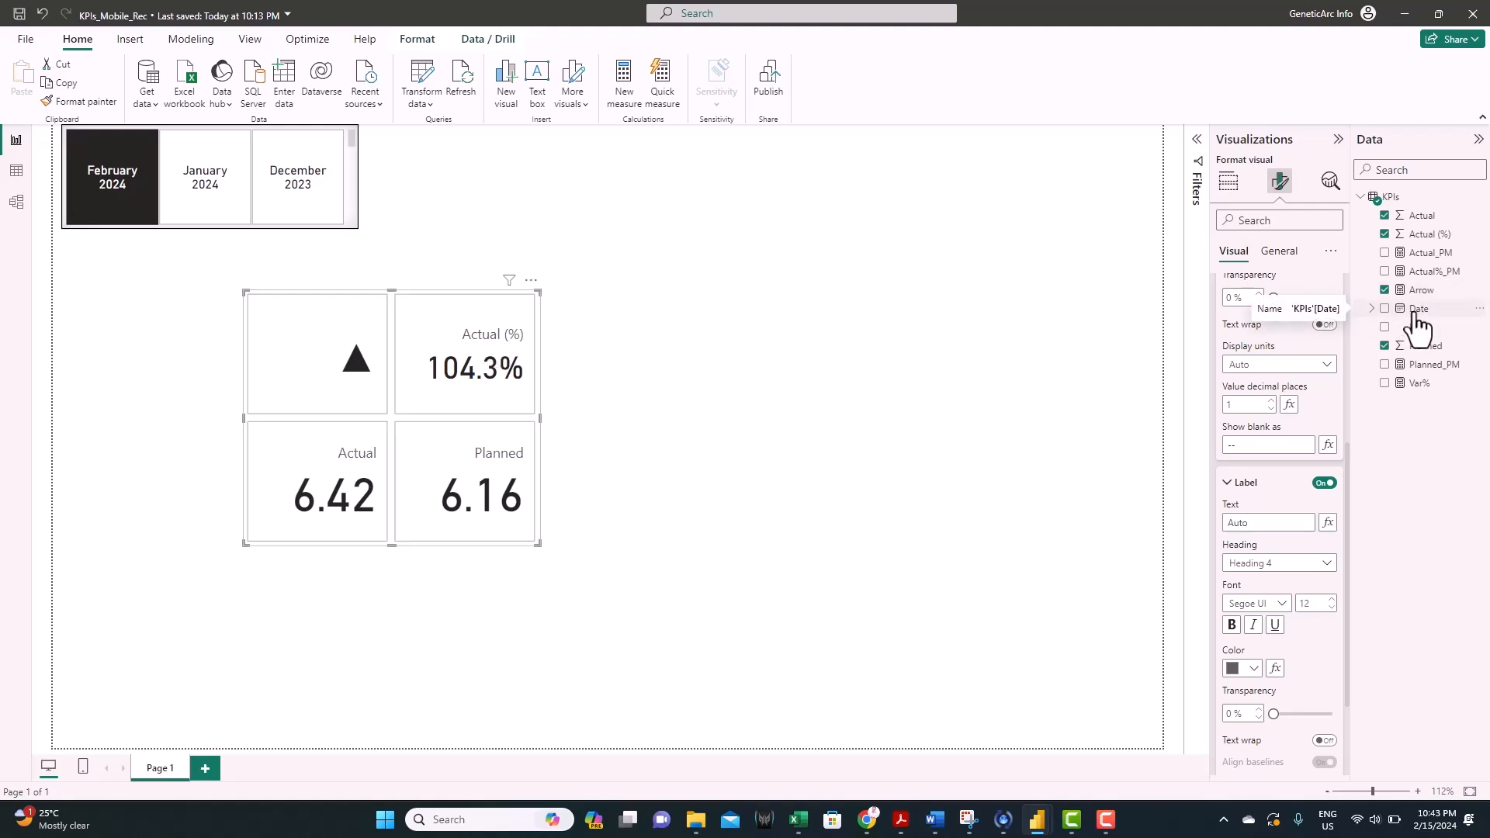
# Step: Create a measure in the KPIs table: DateText = FORMAT(max(KPIs[Date]),"mmm-yy")
pyautogui.rightClick(1391, 199)
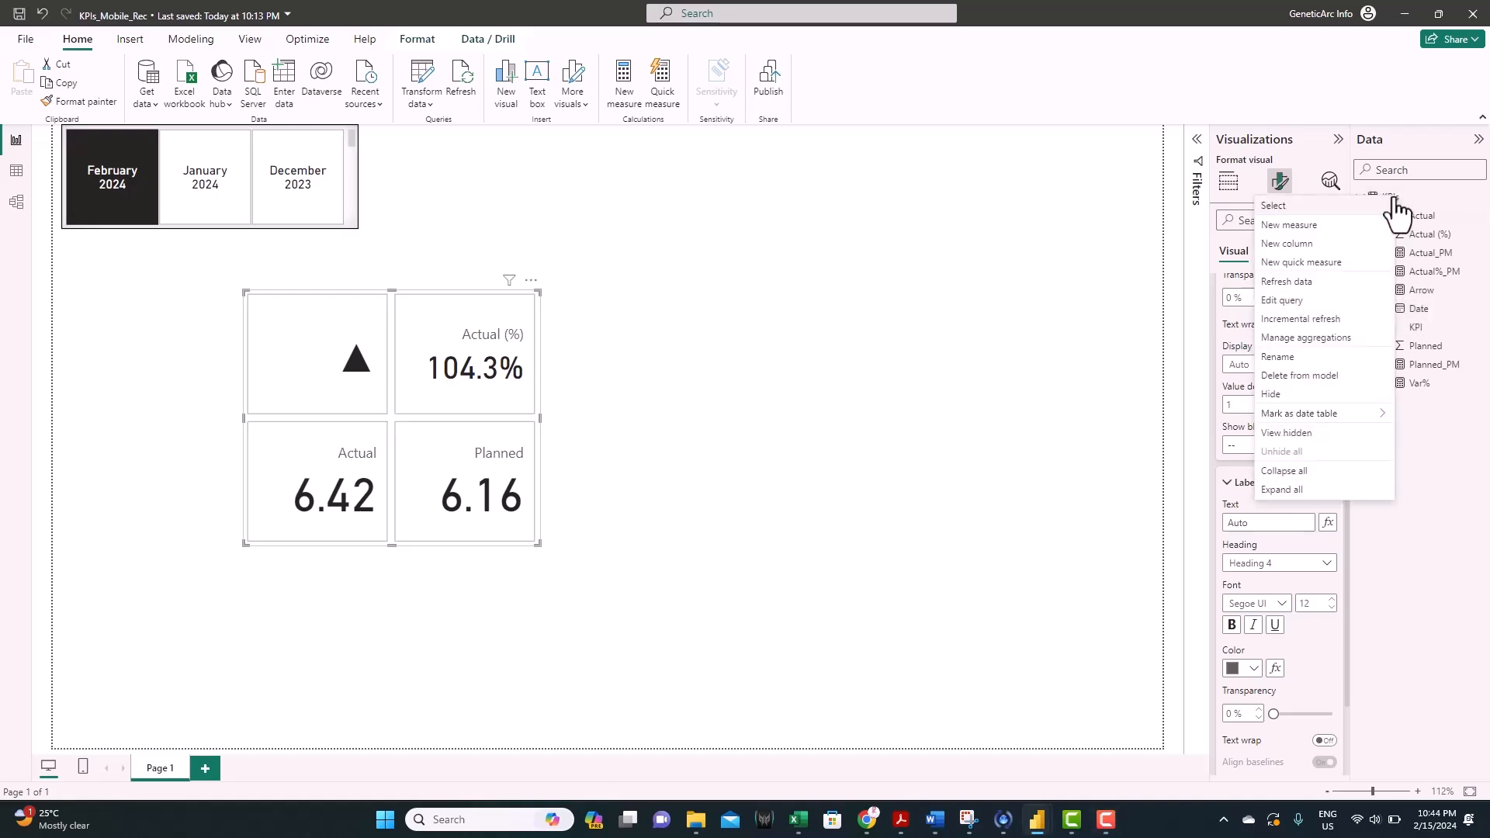
pyautogui.click(1317, 227)
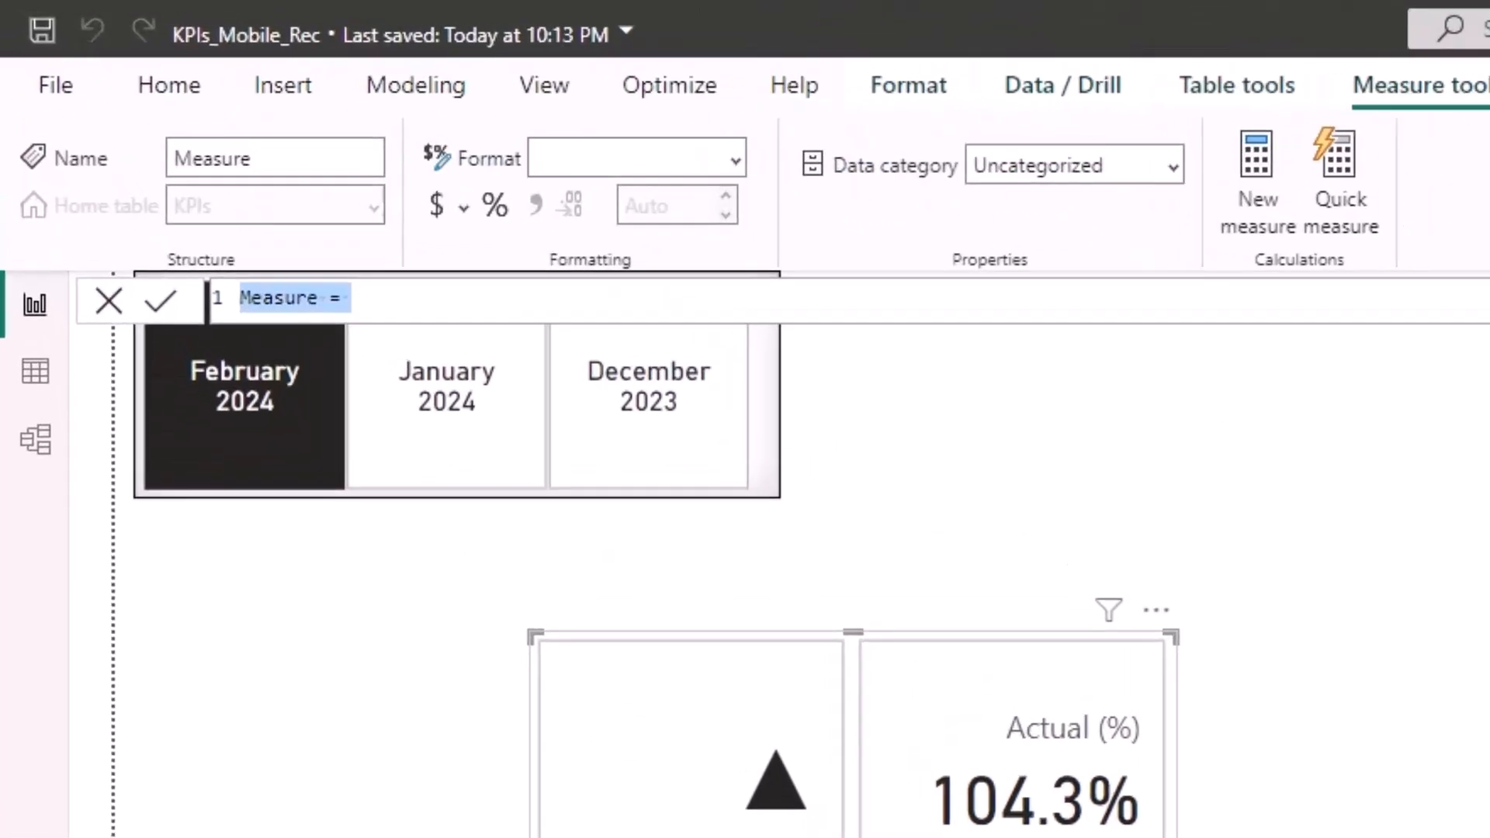
pyautogui.write('DateText = FORMAT(max(KPIs[Date]),"mmm-yy")')
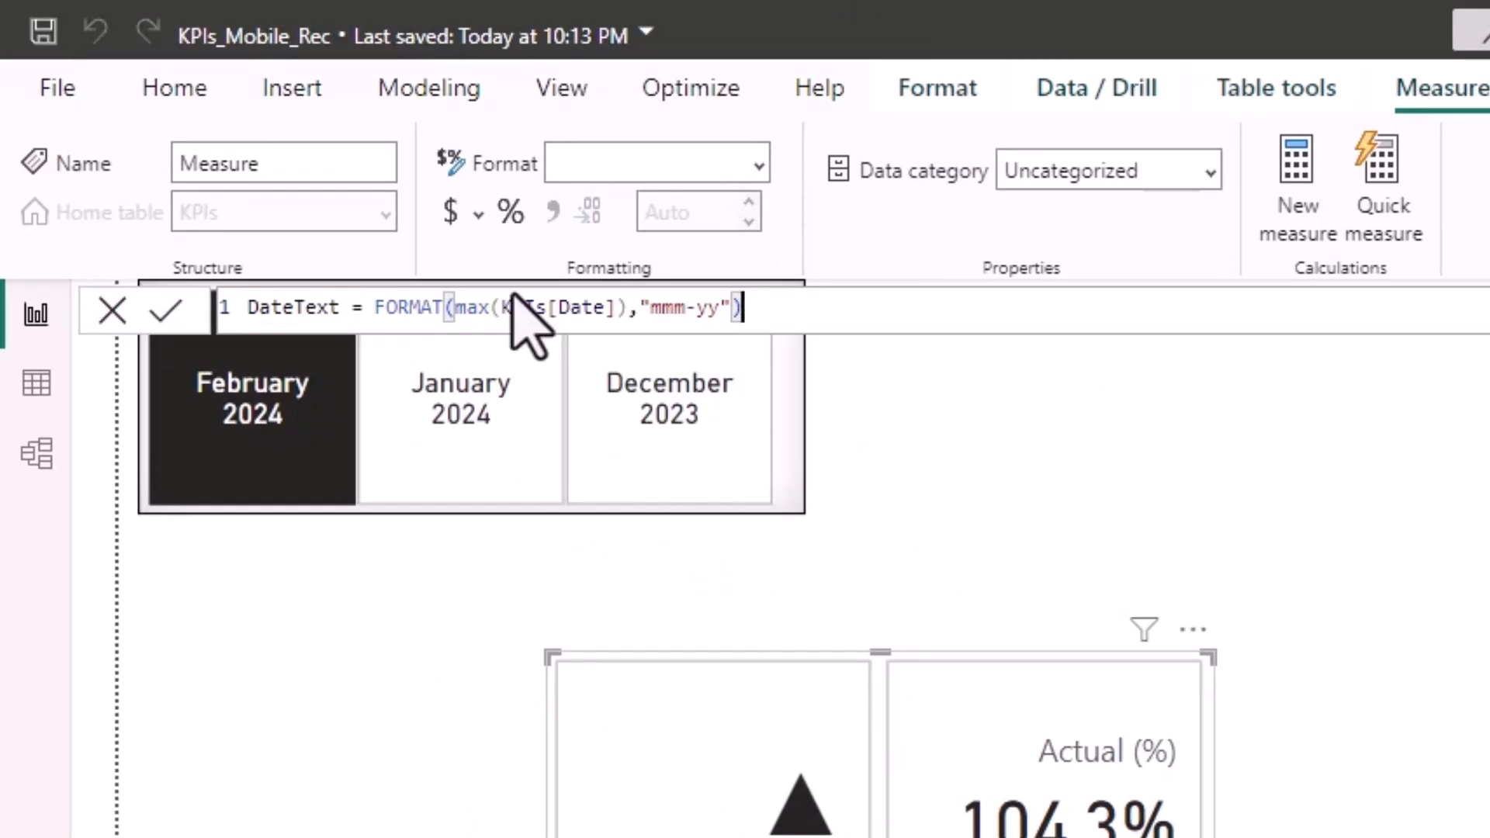
pyautogui.moveTo(375, 309); pyautogui.dragTo(653, 314)
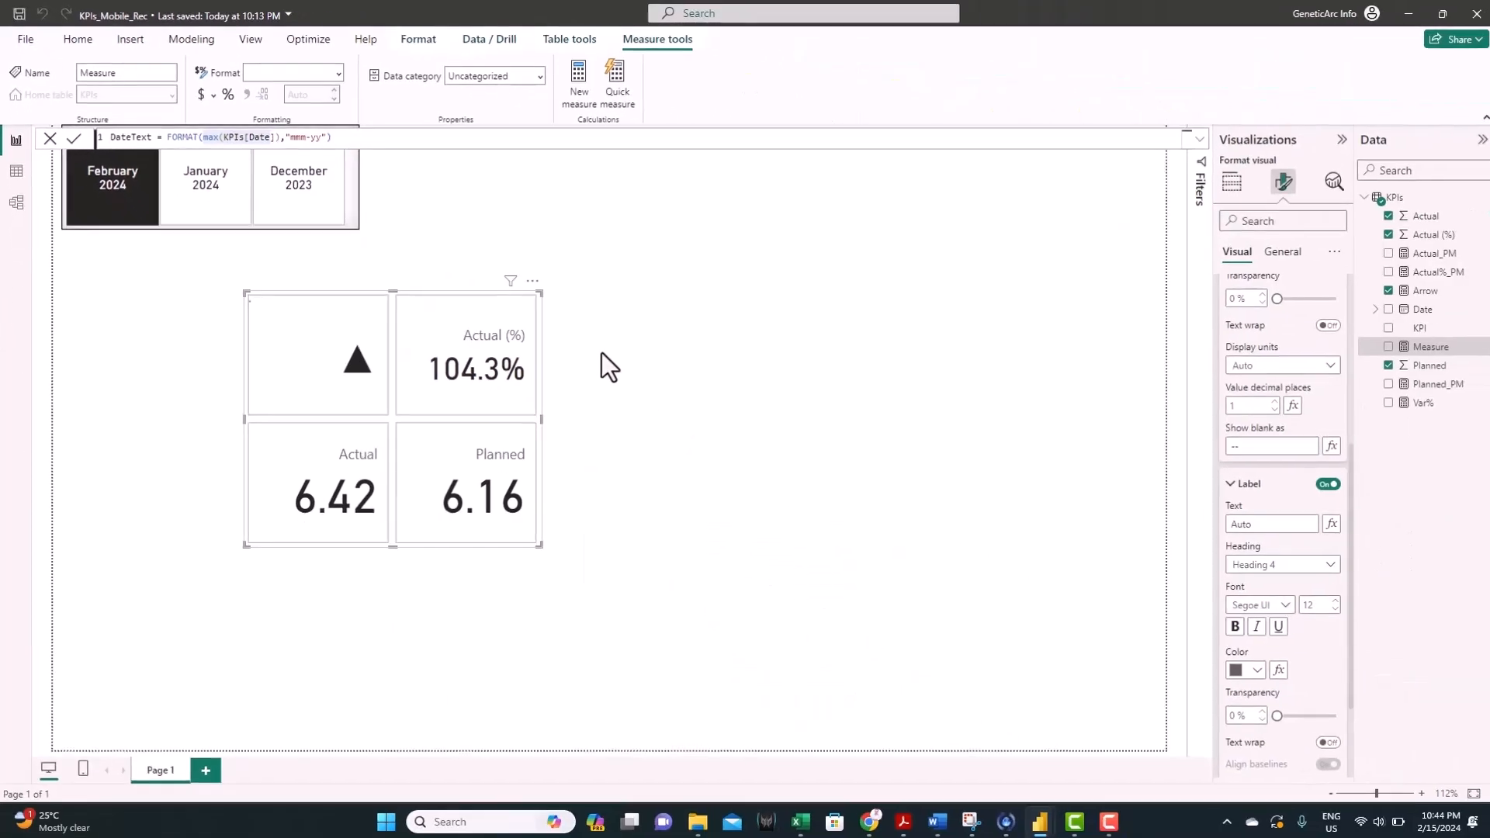
pyautogui.press('Return')
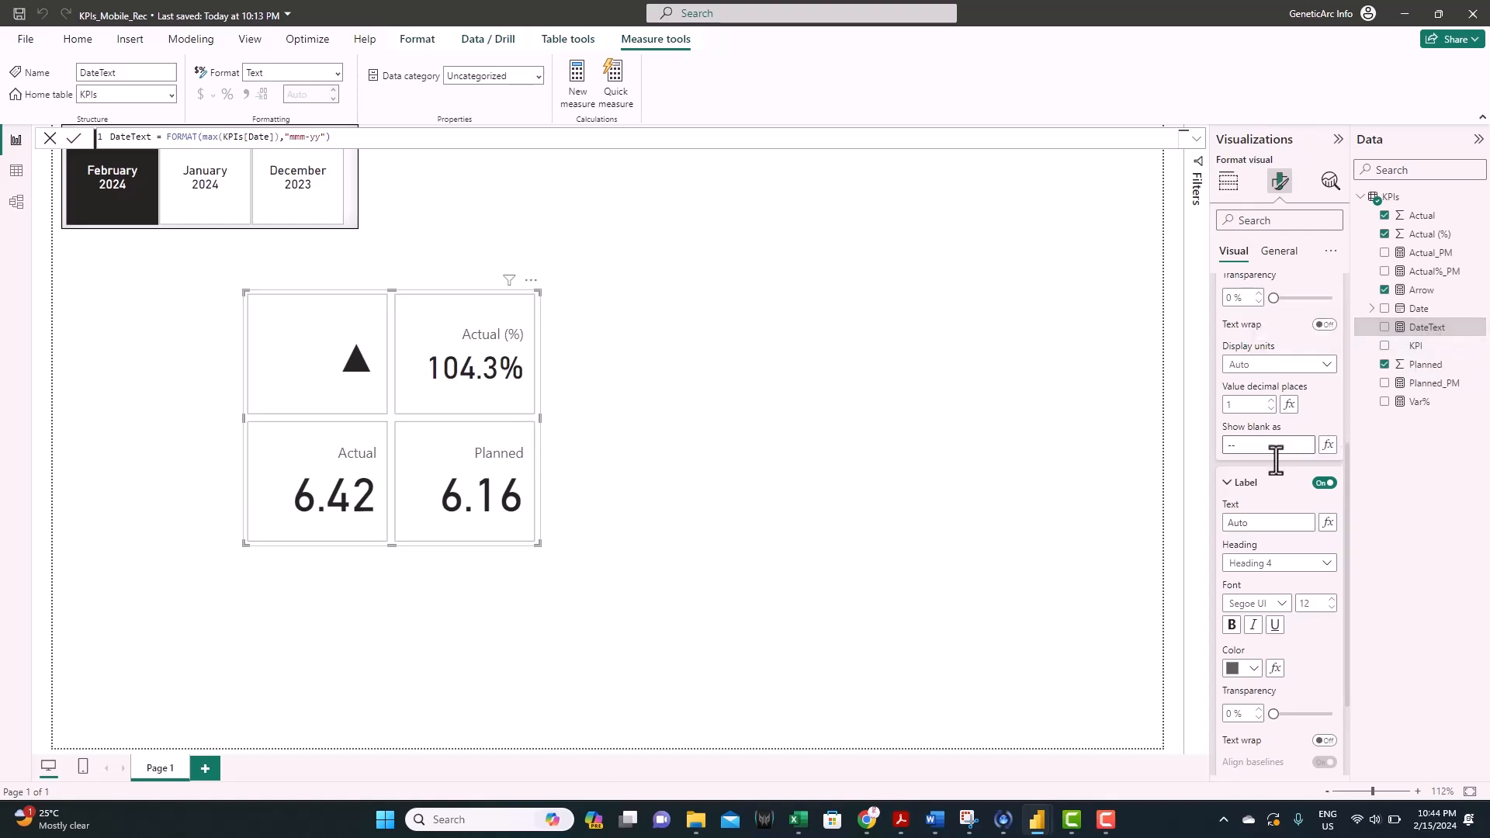
# Step: Base the Actual (%) series' label text on the DateText field value
pyautogui.click(1327, 525)
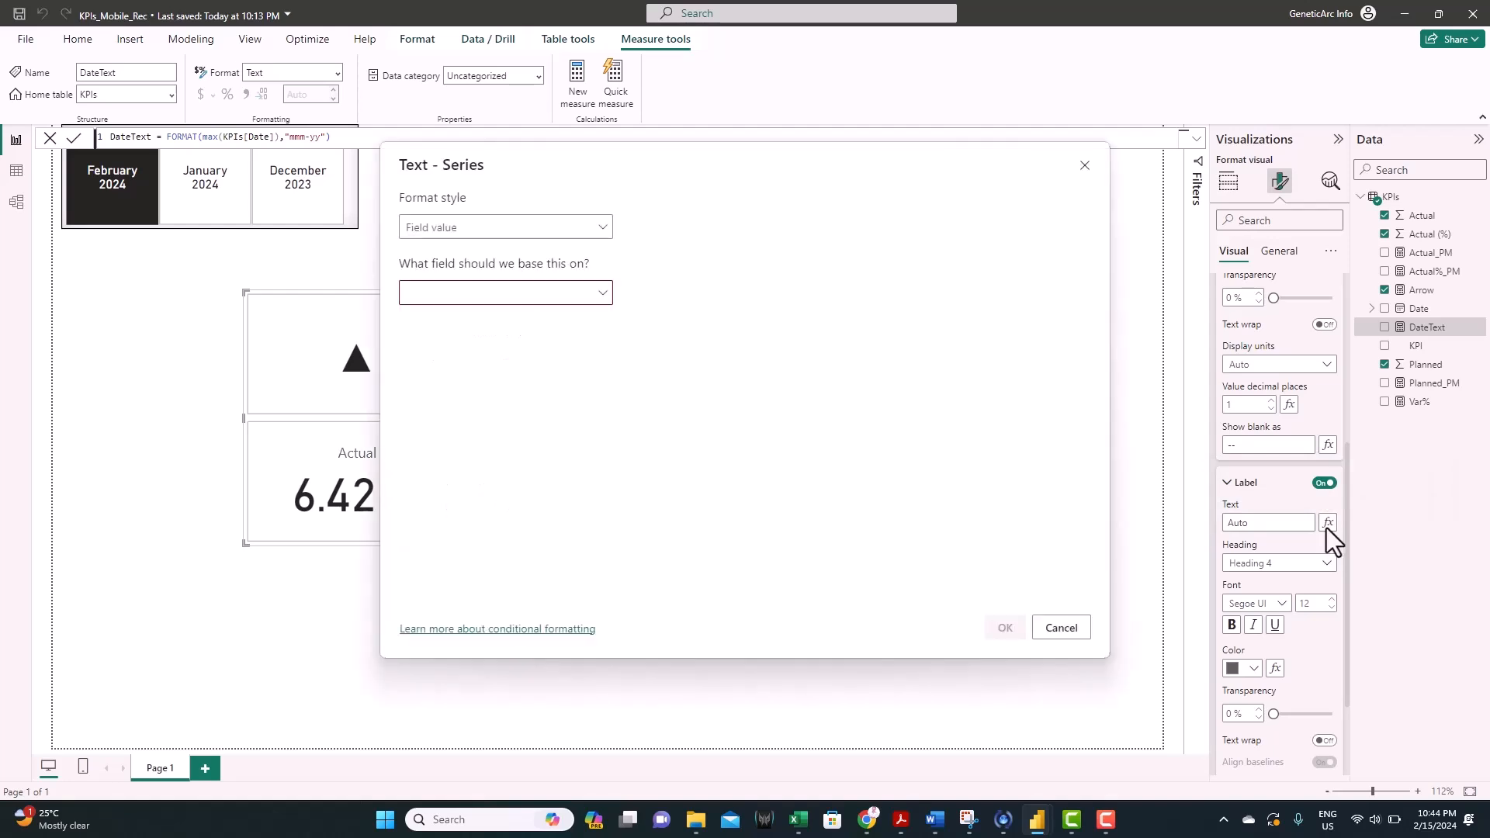
pyautogui.click(487, 293)
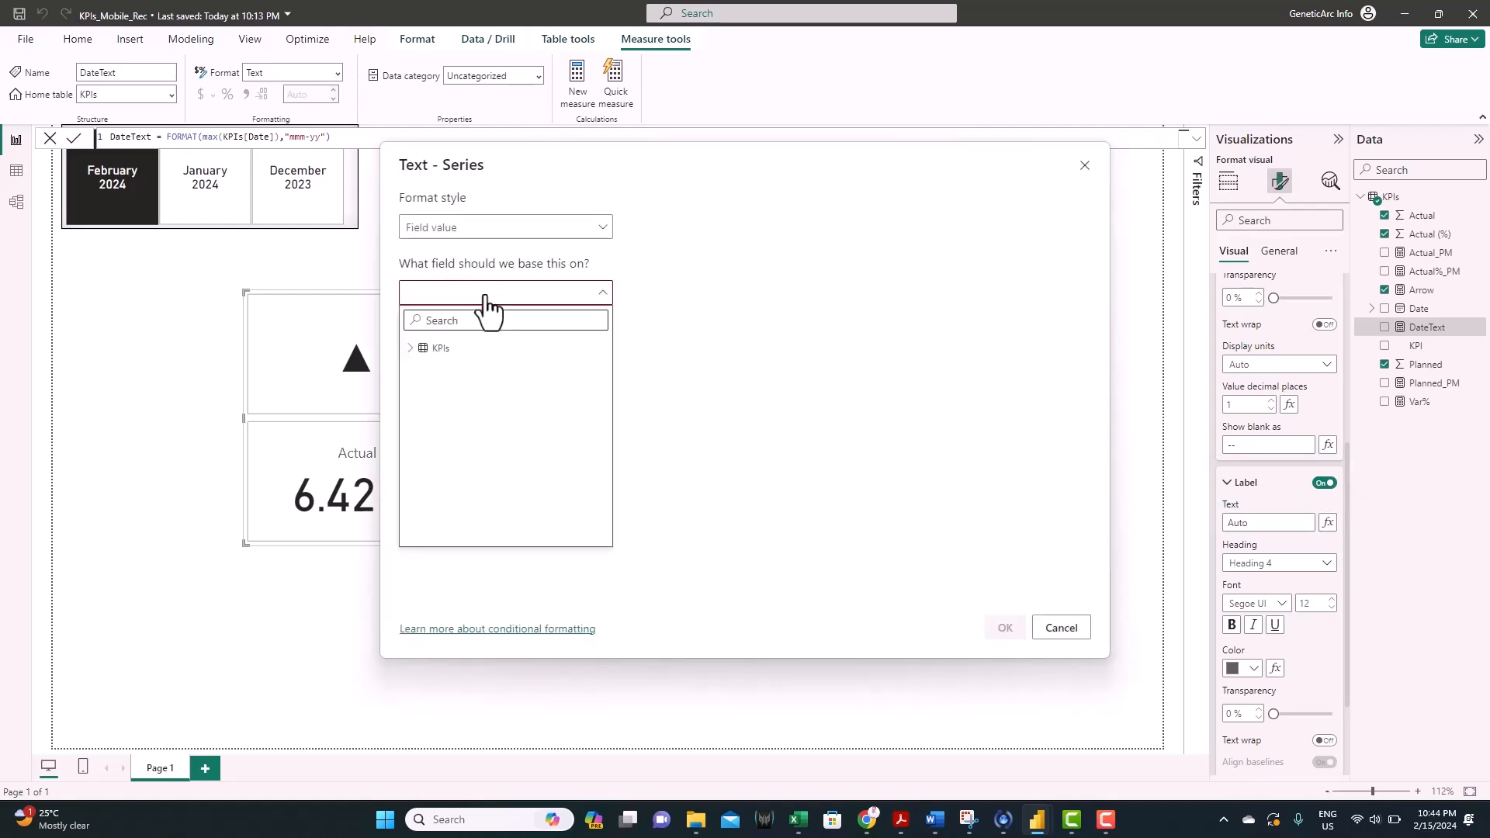
pyautogui.write('date')
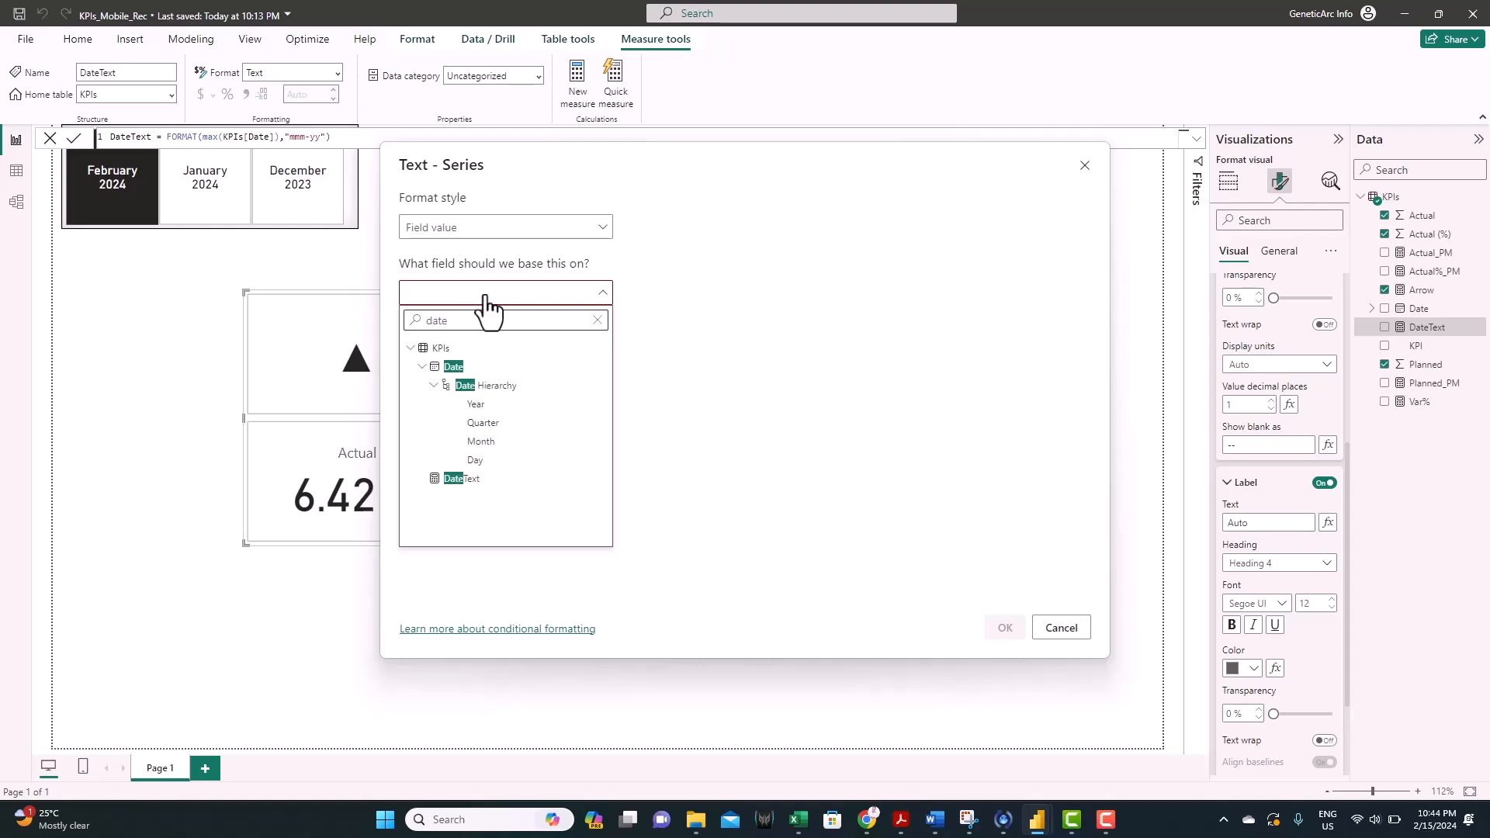
pyautogui.click(473, 483)
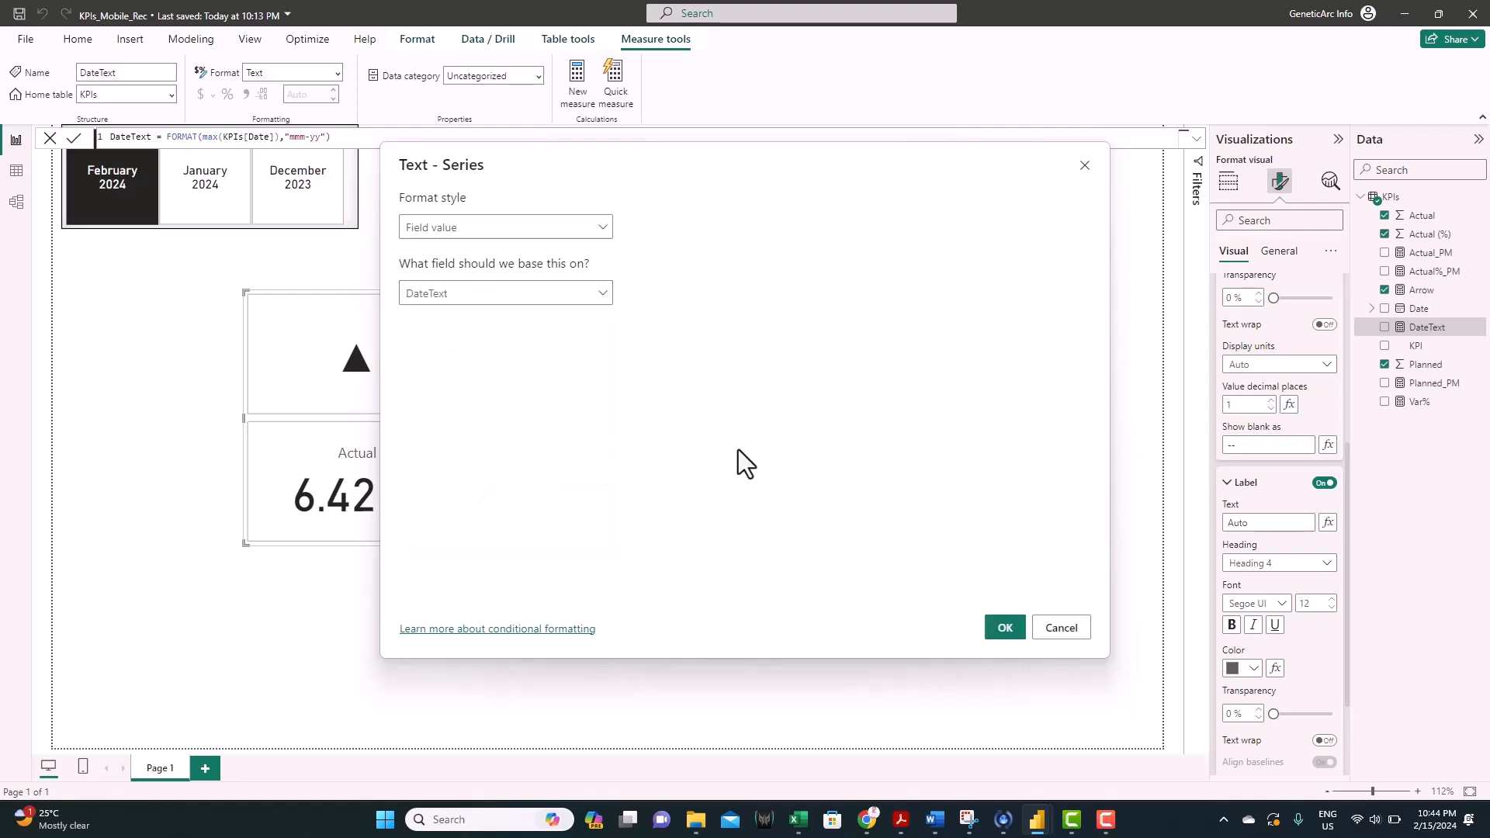
pyautogui.click(1002, 630)
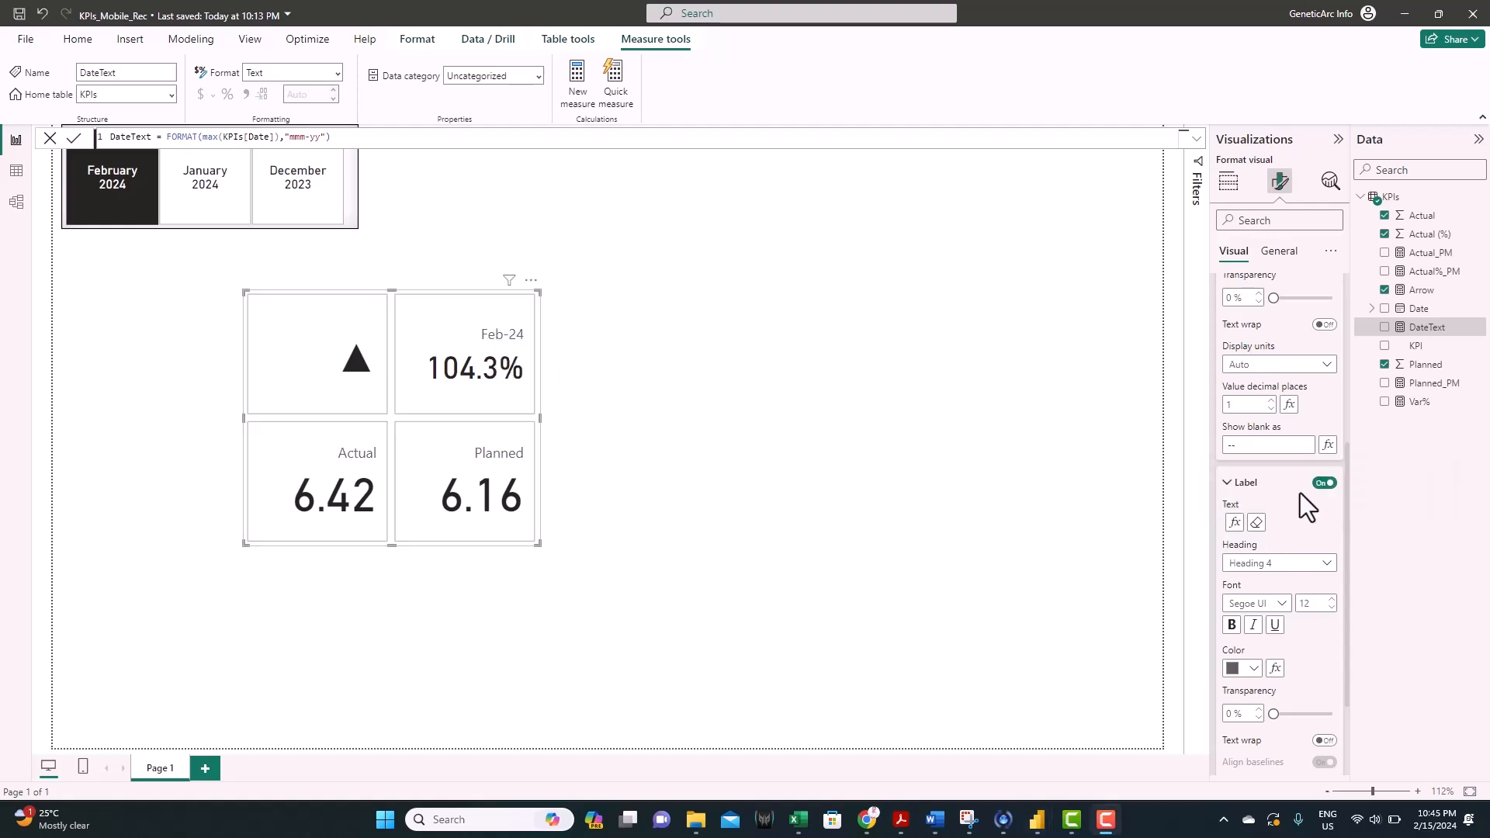
# Step: Format the Actual (%) series' label in DIN font, size 13, bold
pyautogui.scroll(-3, 1286, 519)
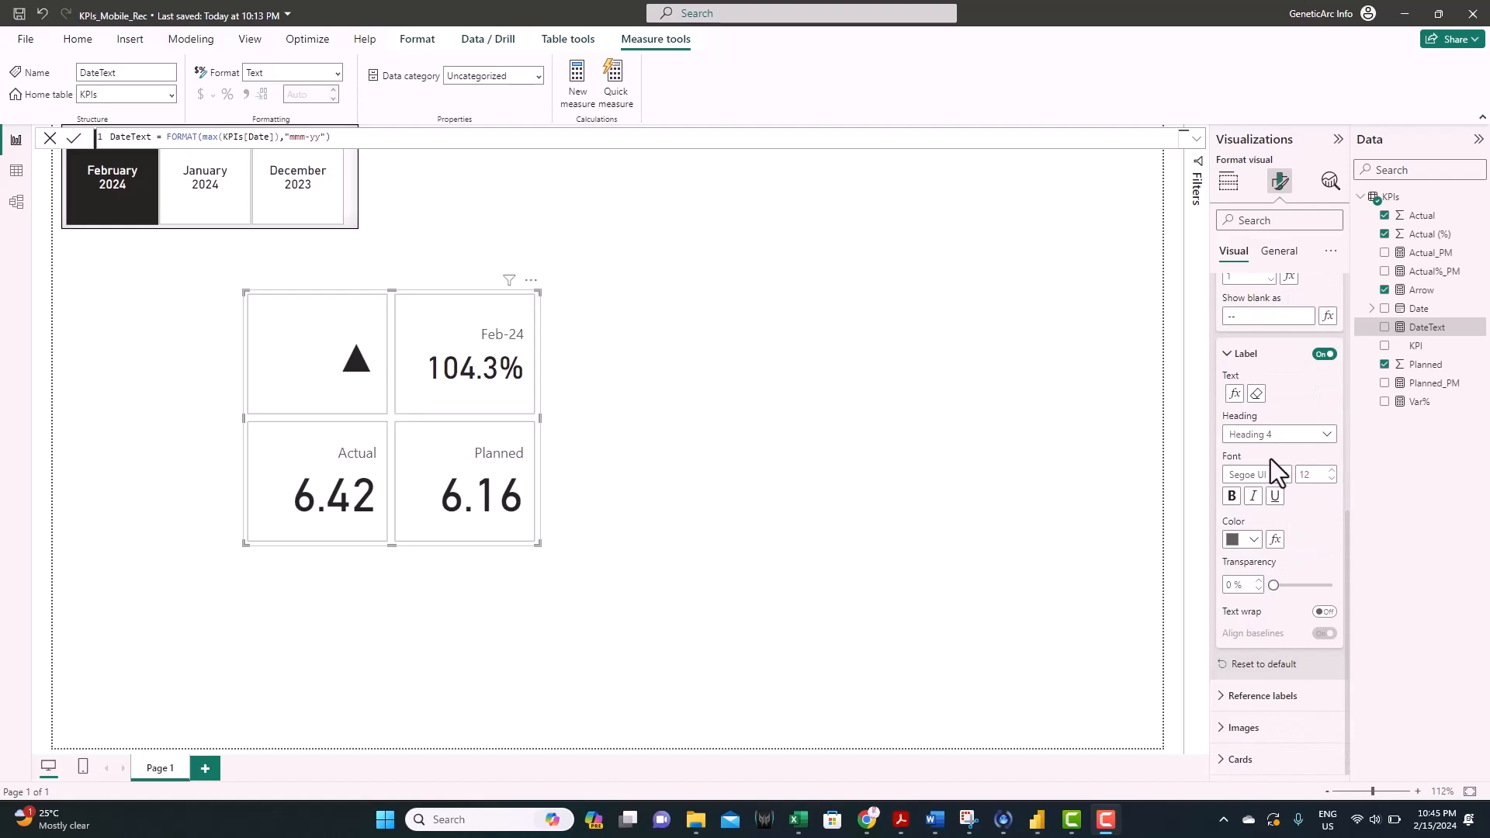
pyautogui.click(1263, 479)
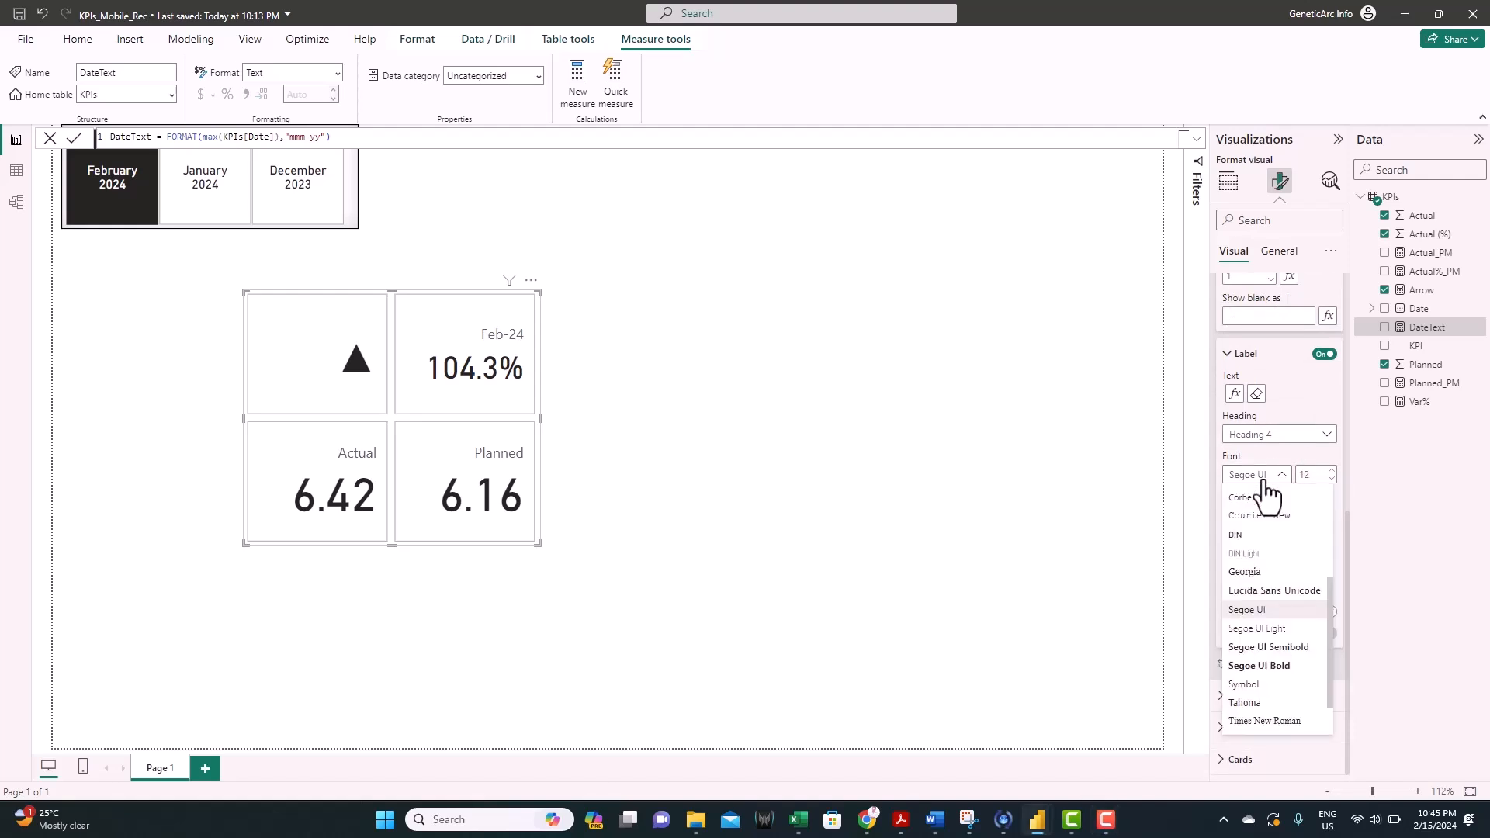
pyautogui.click(1260, 543)
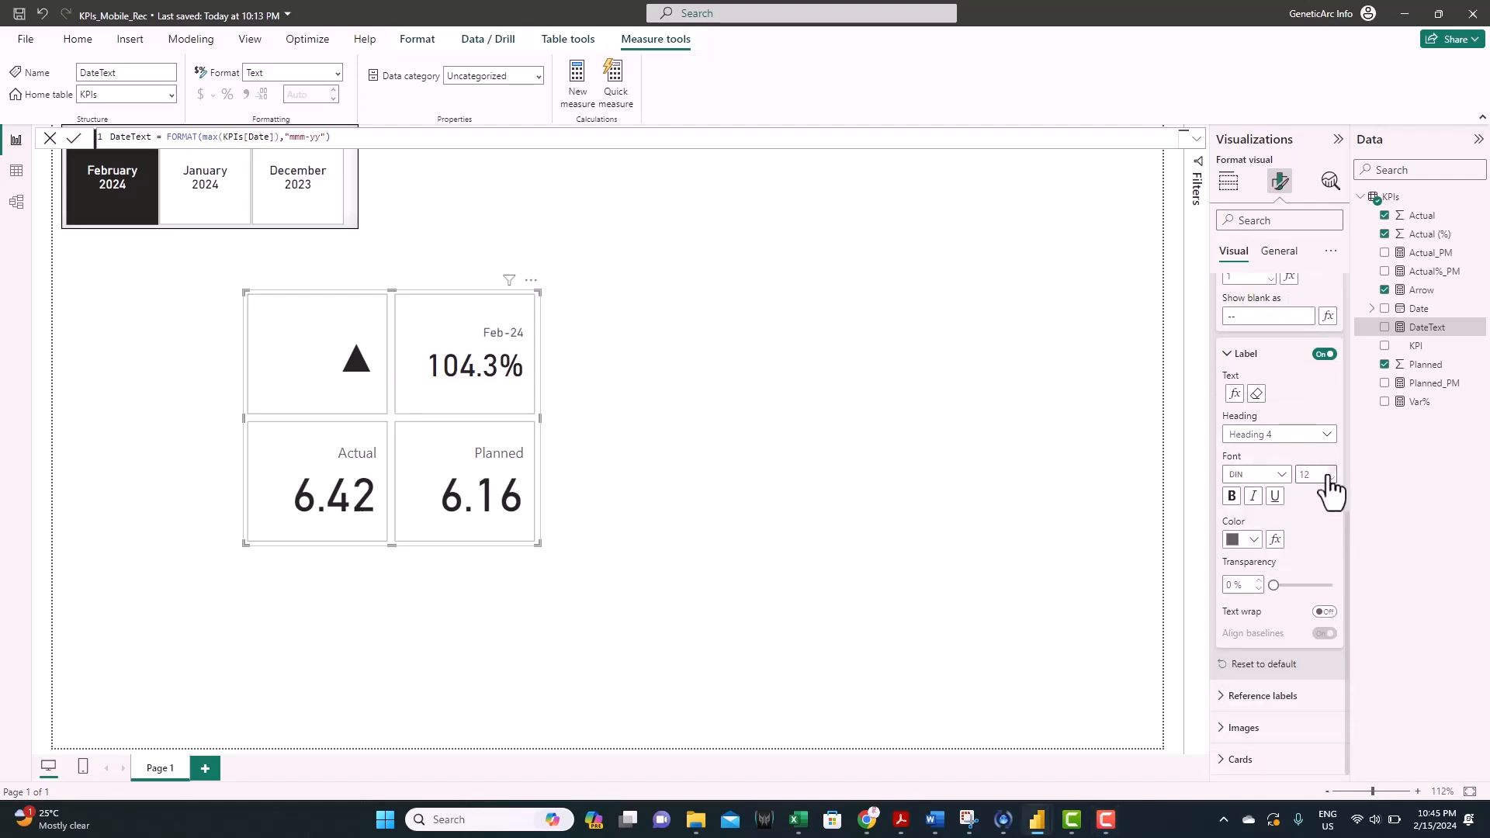
pyautogui.click(1332, 470)
pyautogui.click(1232, 497)
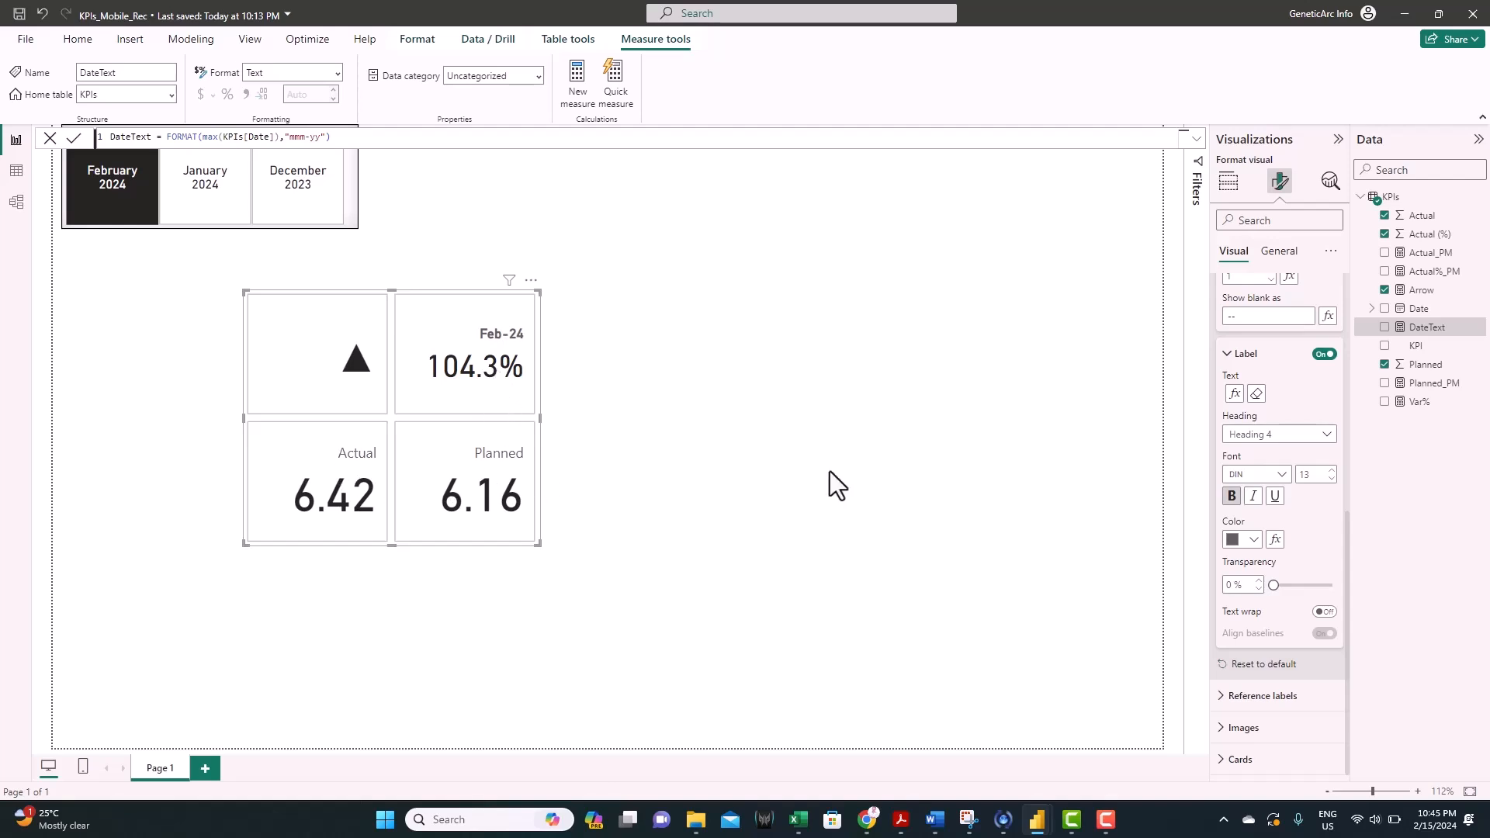
# Step: Set the callout value font size of the Actual series to 30
pyautogui.scroll(5, 1276, 423)
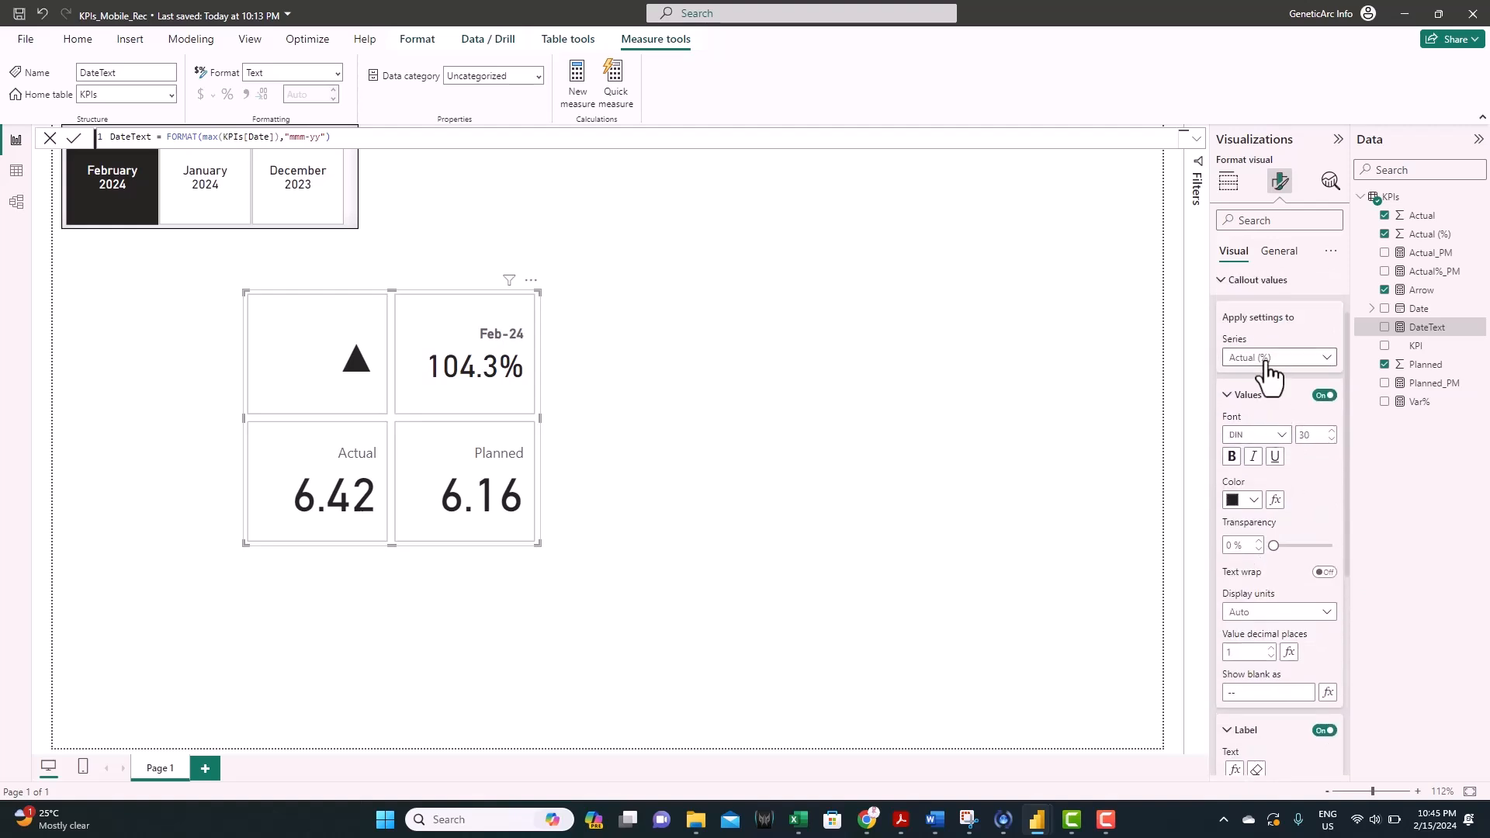
pyautogui.click(1268, 361)
pyautogui.click(1261, 431)
pyautogui.scroll(-1, 1303, 373)
pyautogui.click(1304, 360)
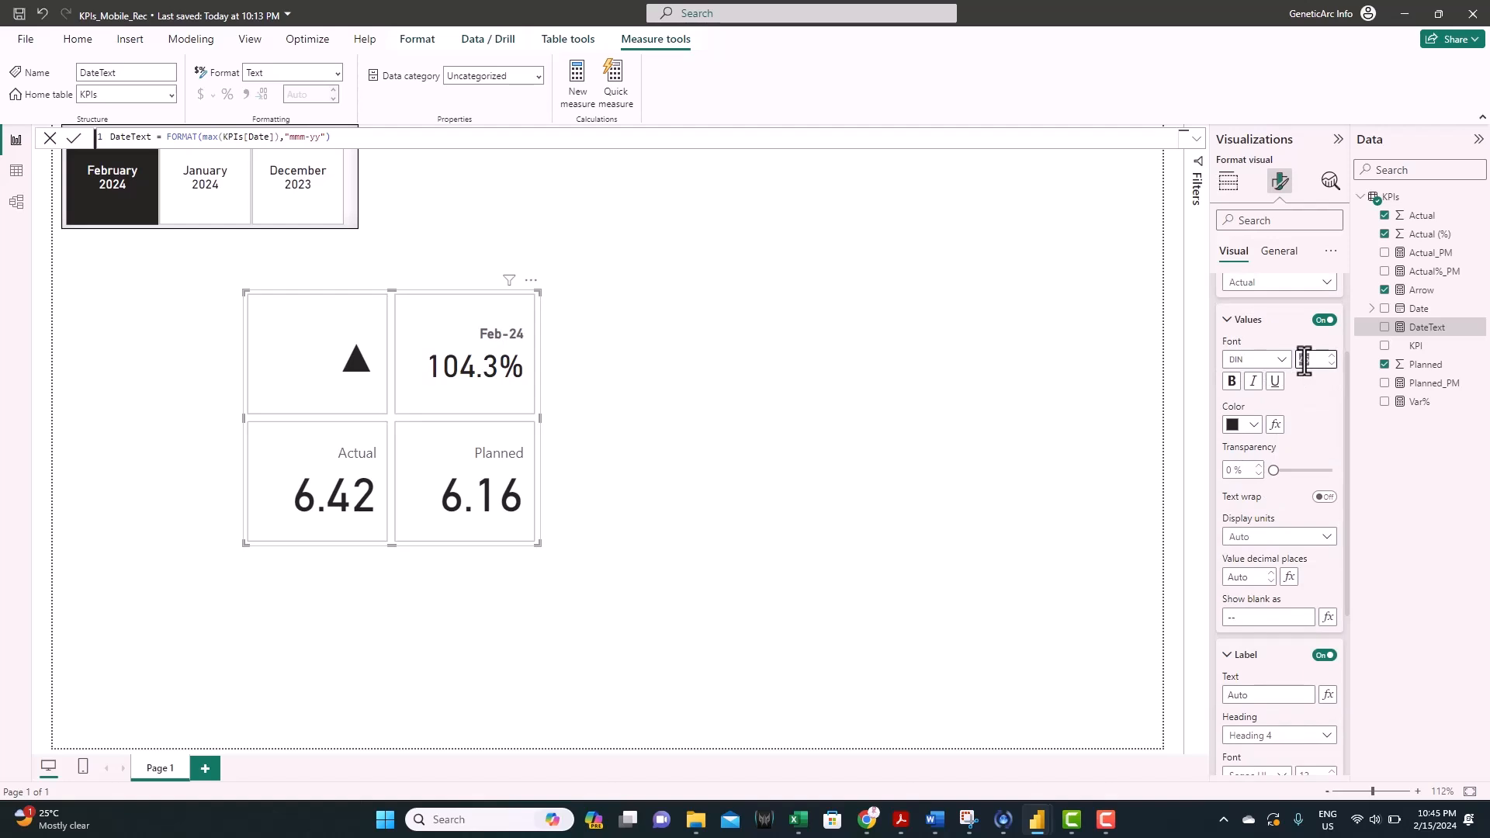
pyautogui.write('30')
pyautogui.press('Return')
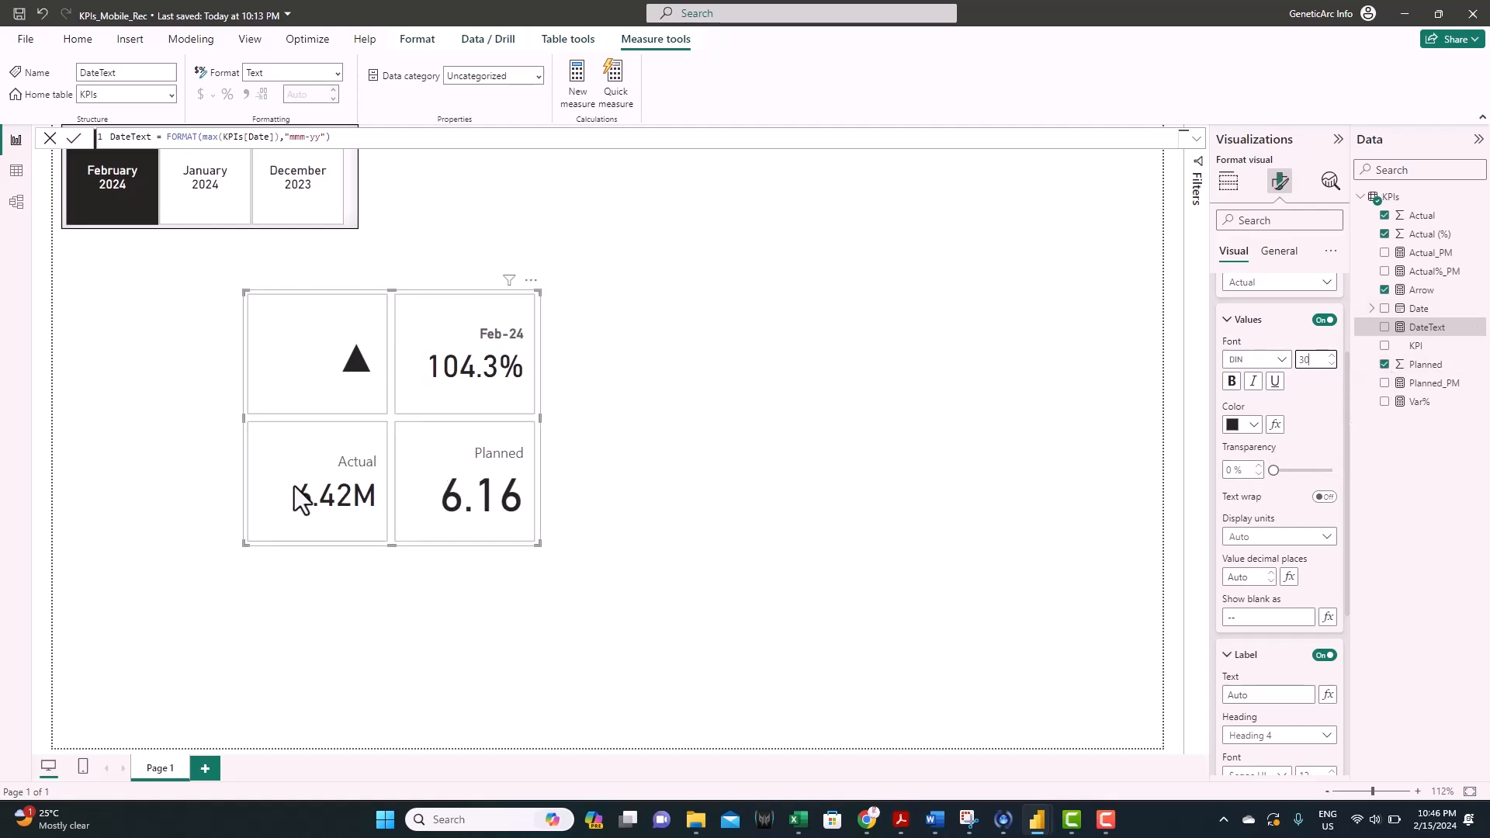
# Step: Set up conditional font color for the Actual series' values, using the Rules format style based on Sum of Actual (%)
pyautogui.click(1275, 426)
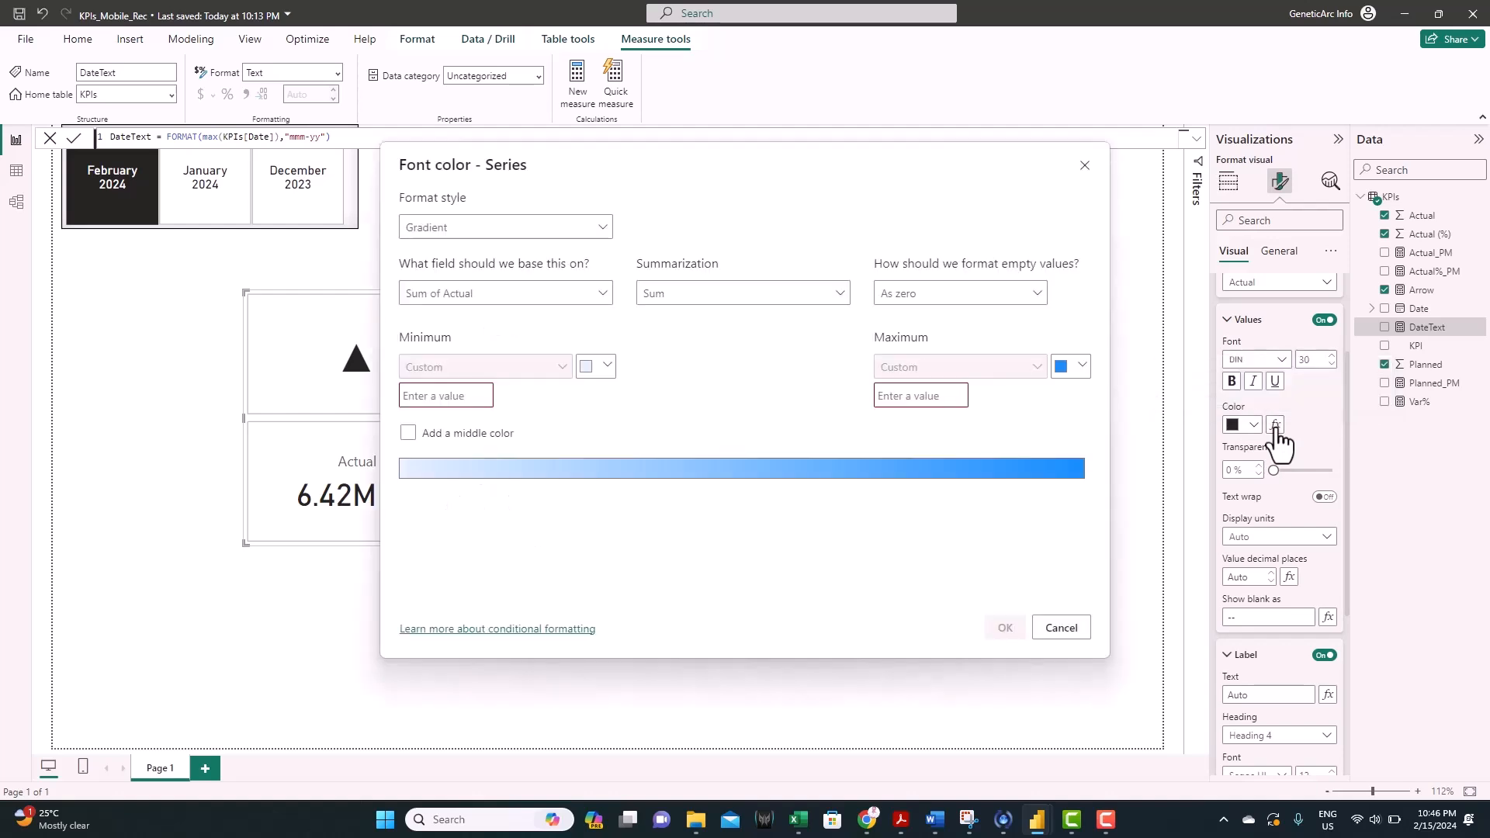
pyautogui.click(456, 229)
pyautogui.click(446, 278)
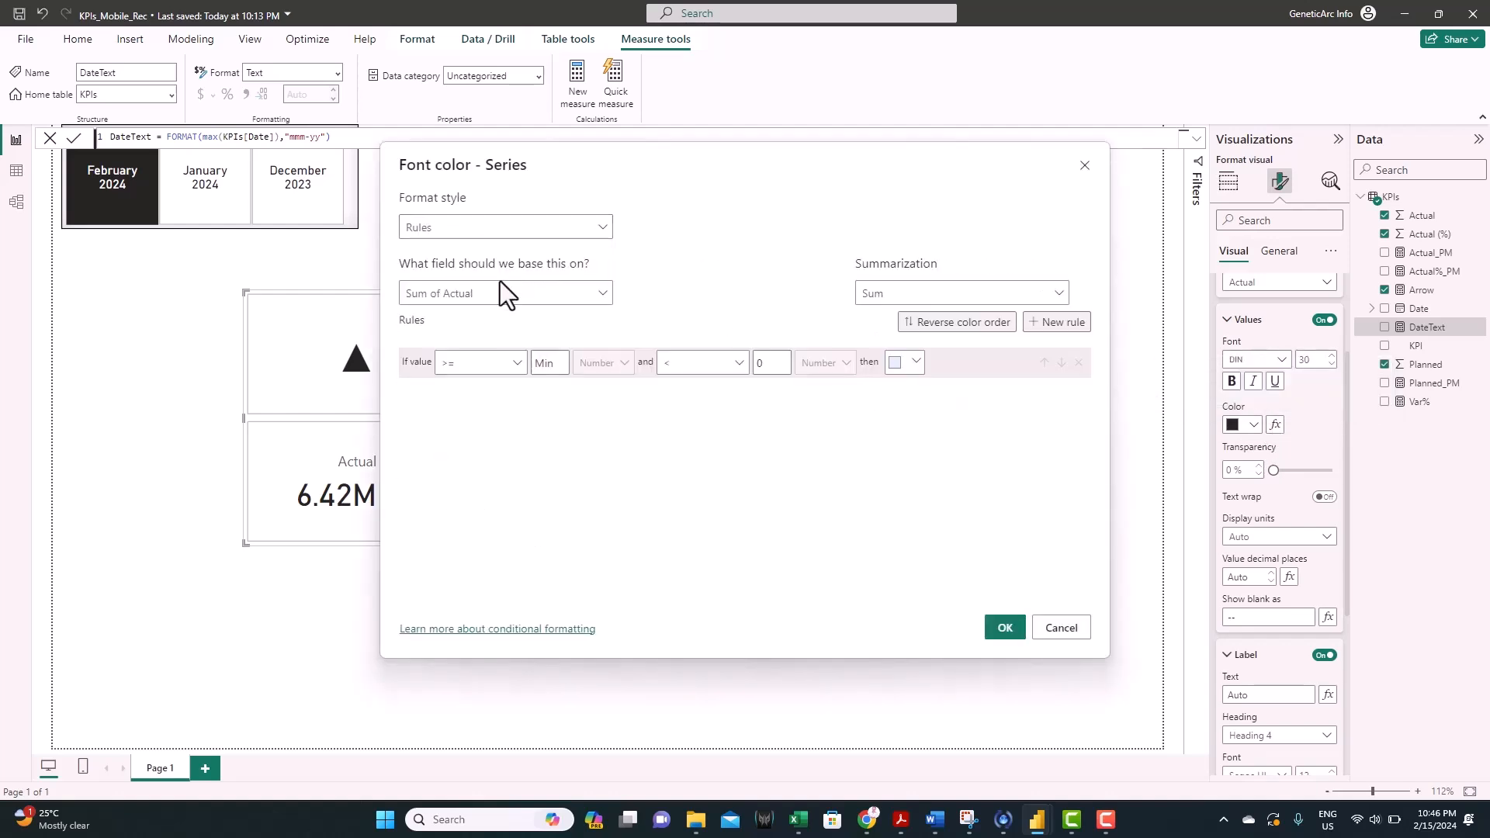
pyautogui.click(479, 294)
pyautogui.write('v')
pyautogui.press('BackSpace')
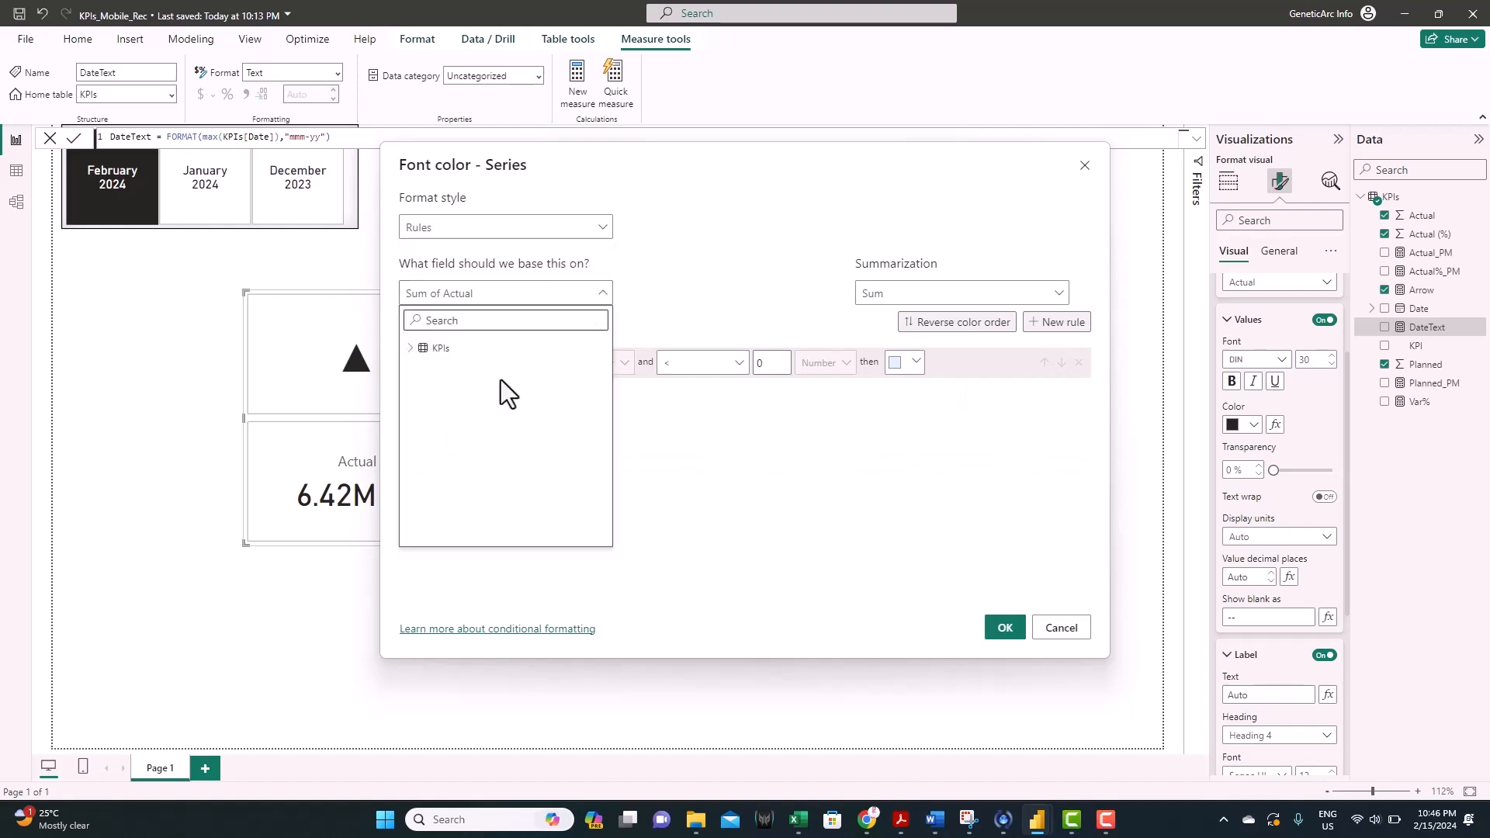
pyautogui.write('actua')
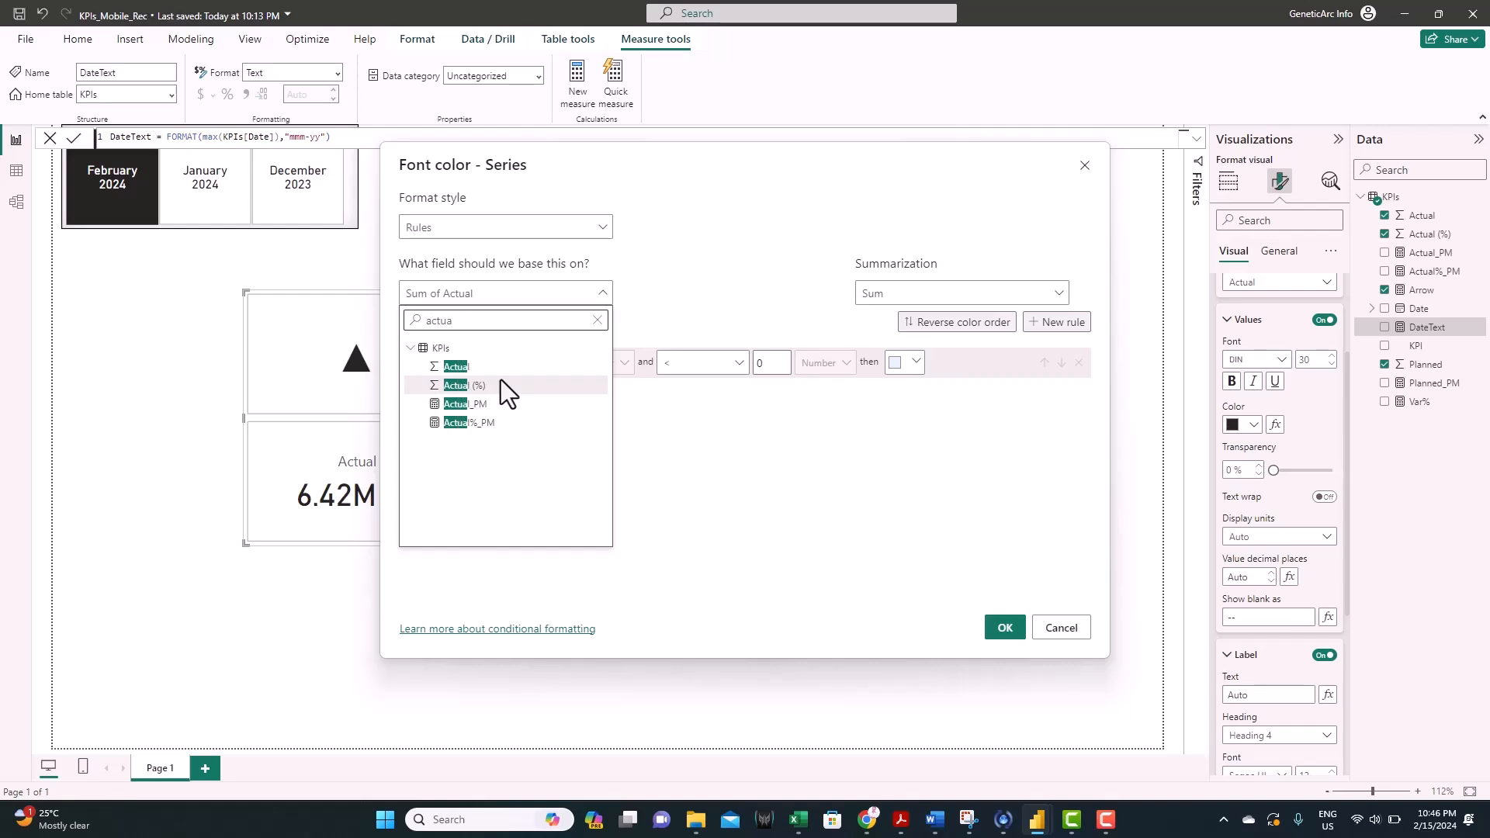
pyautogui.click(500, 383)
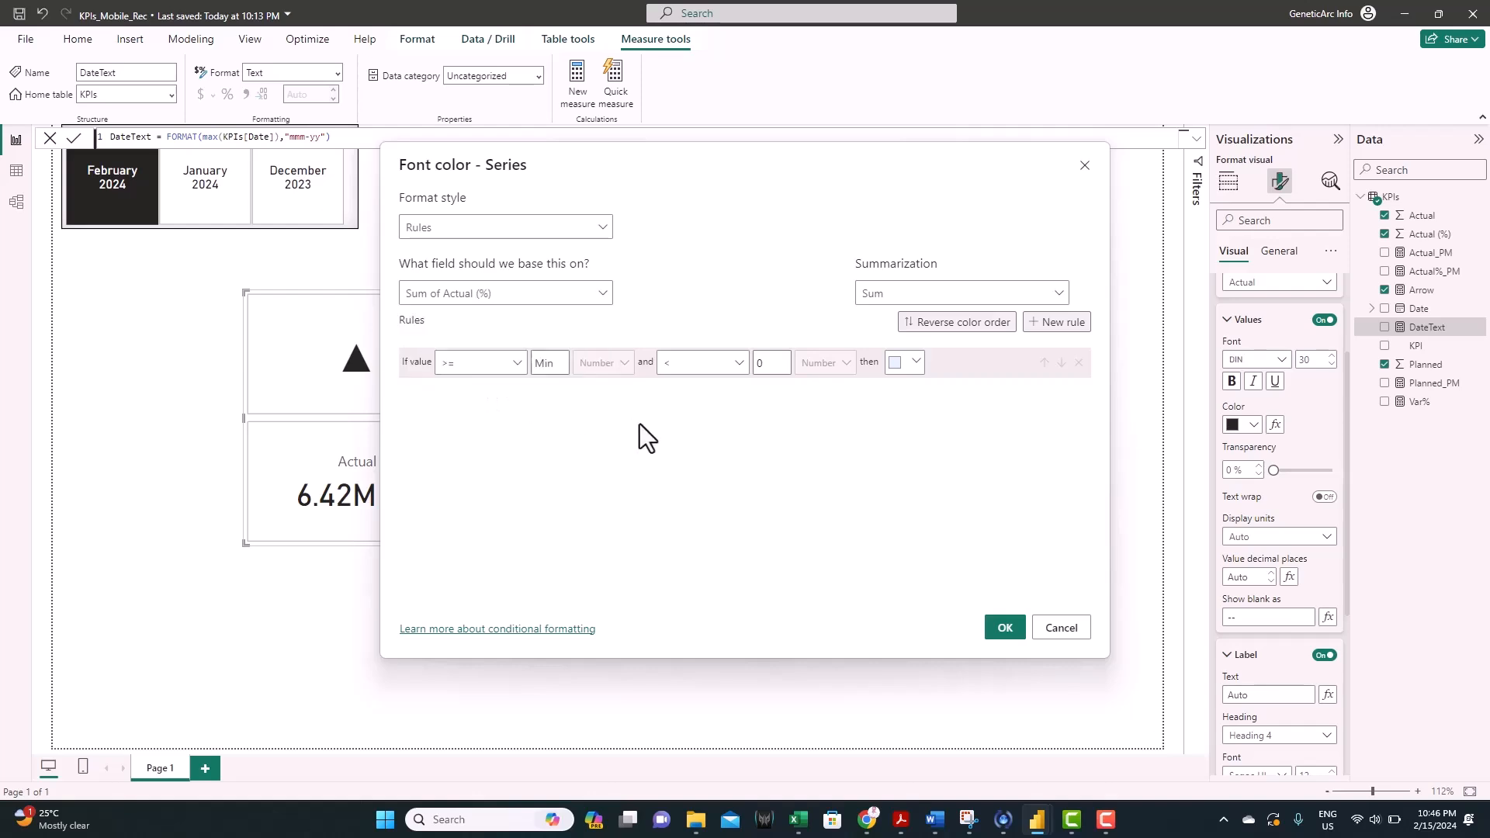
# Step: Define the first font color rule's range as greater than or equal to 0 and less than 1
pyautogui.click(484, 364)
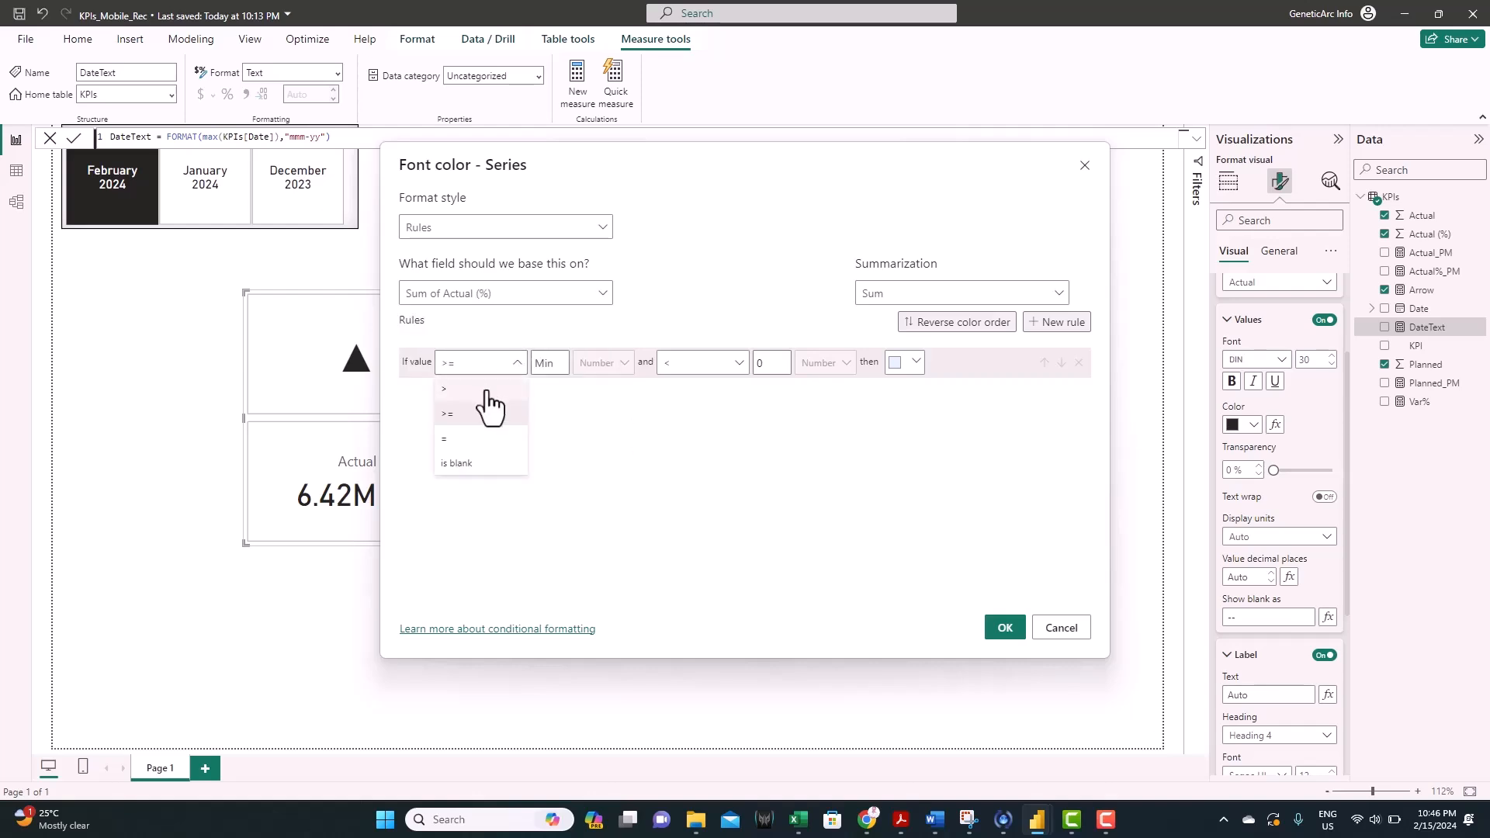
pyautogui.click(479, 419)
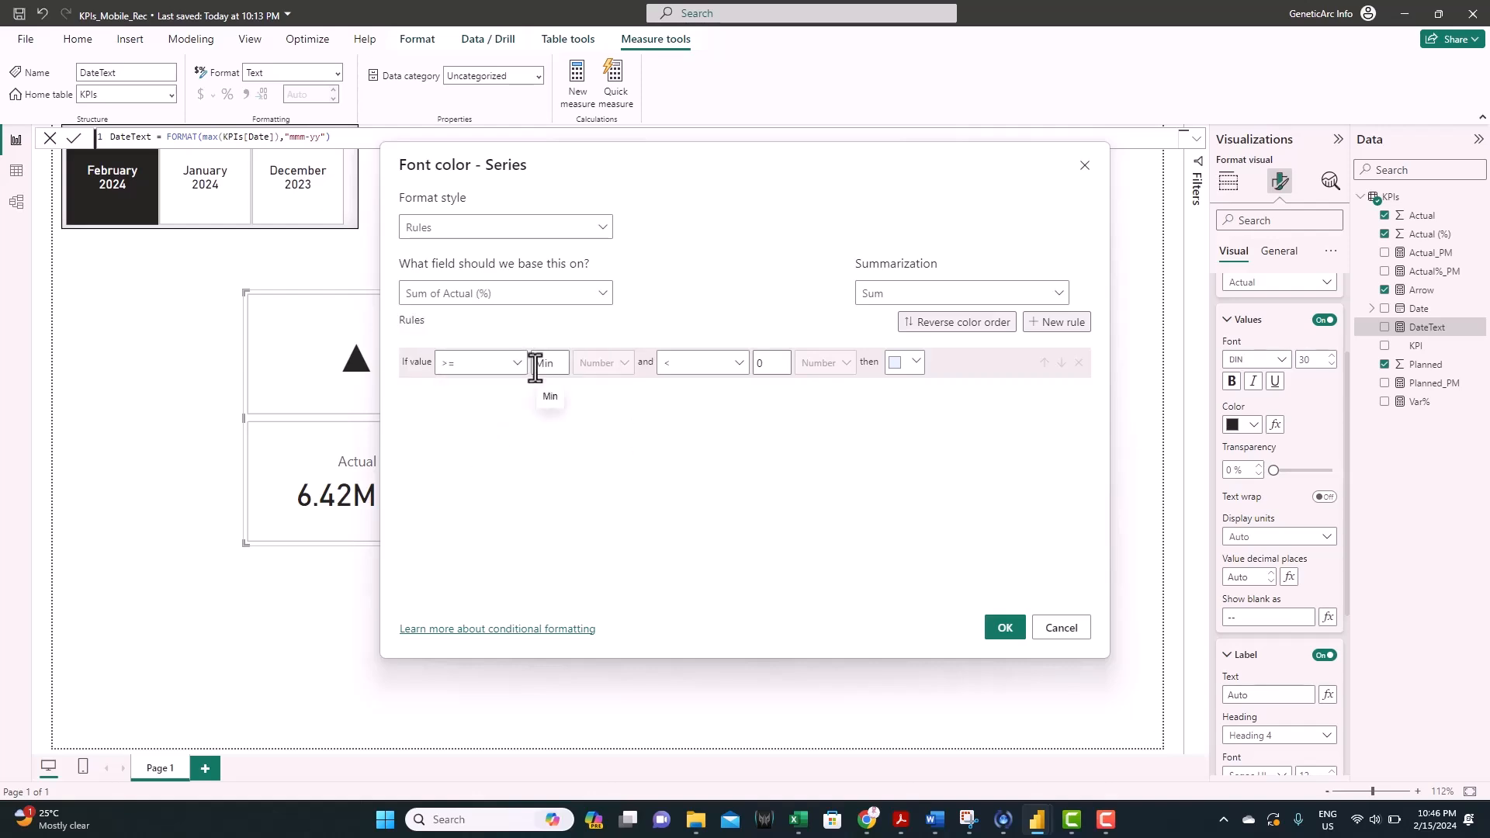
pyautogui.click(535, 362)
pyautogui.write('0')
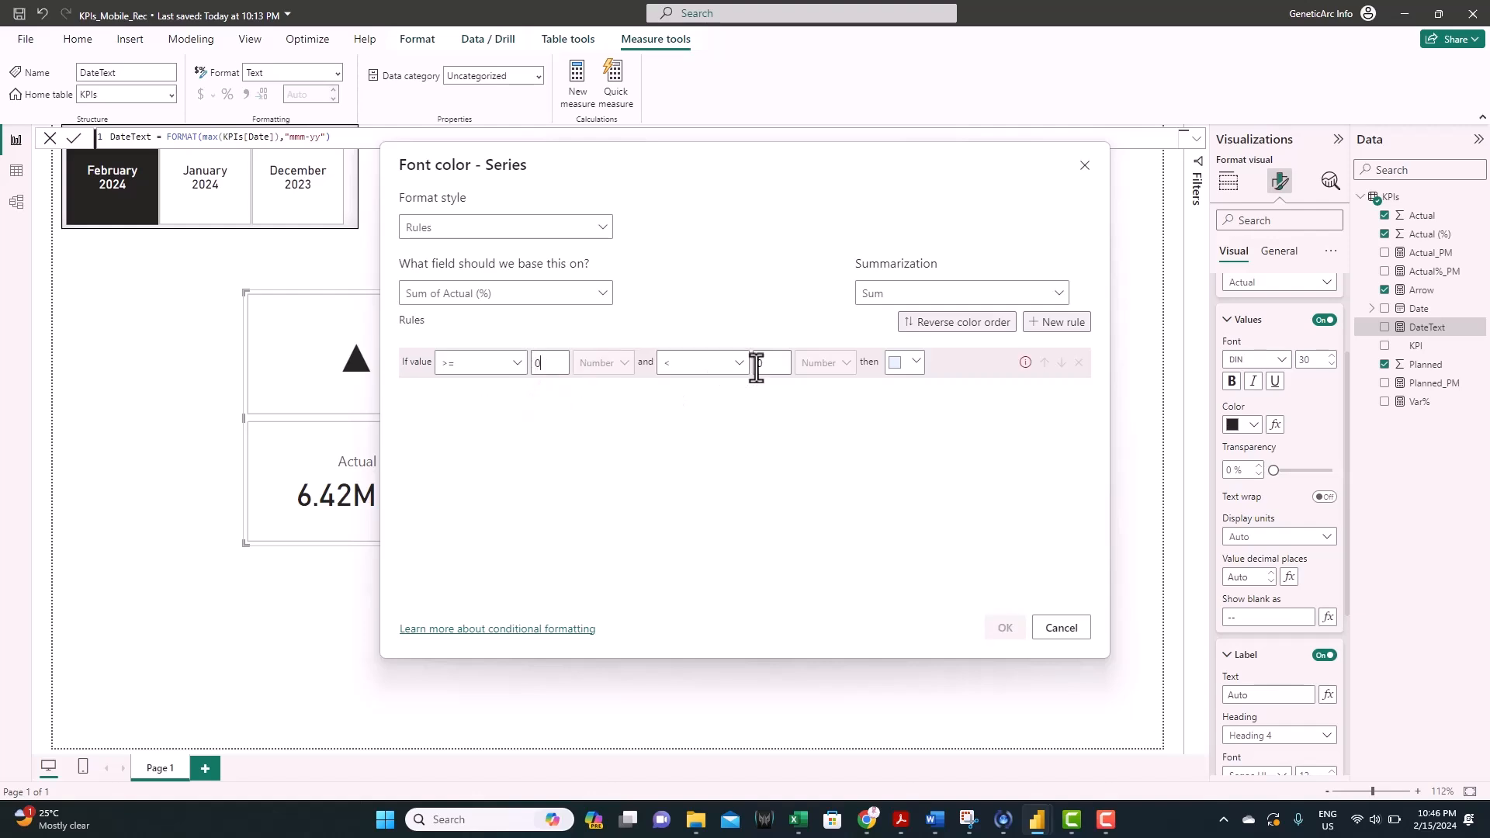
pyautogui.doubleClick(764, 361)
pyautogui.write('1')
# Step: Give the first font color rule a custom orange-red color
pyautogui.click(916, 363)
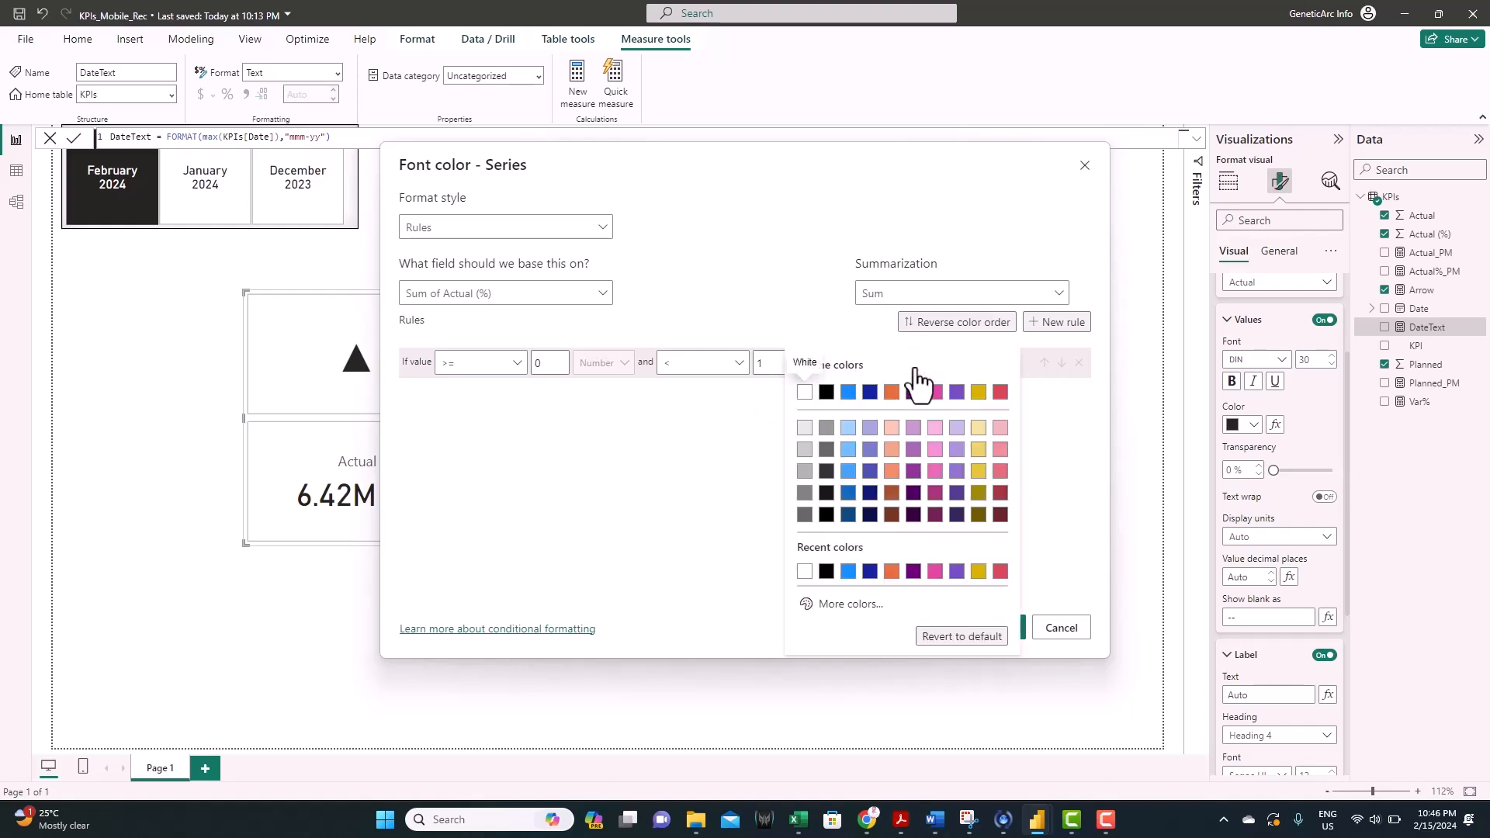
pyautogui.click(847, 606)
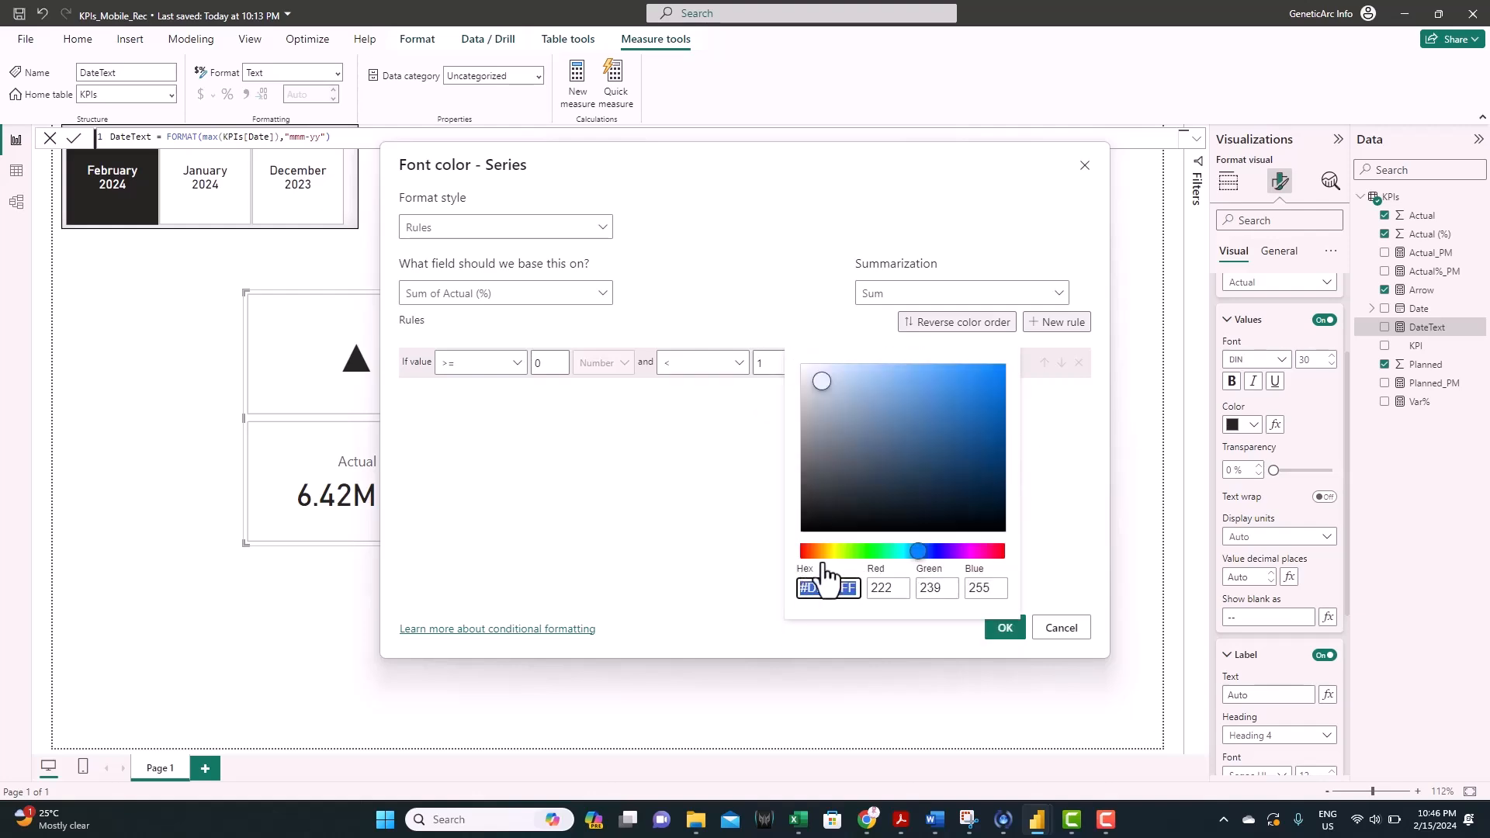
pyautogui.click(812, 557)
pyautogui.click(805, 554)
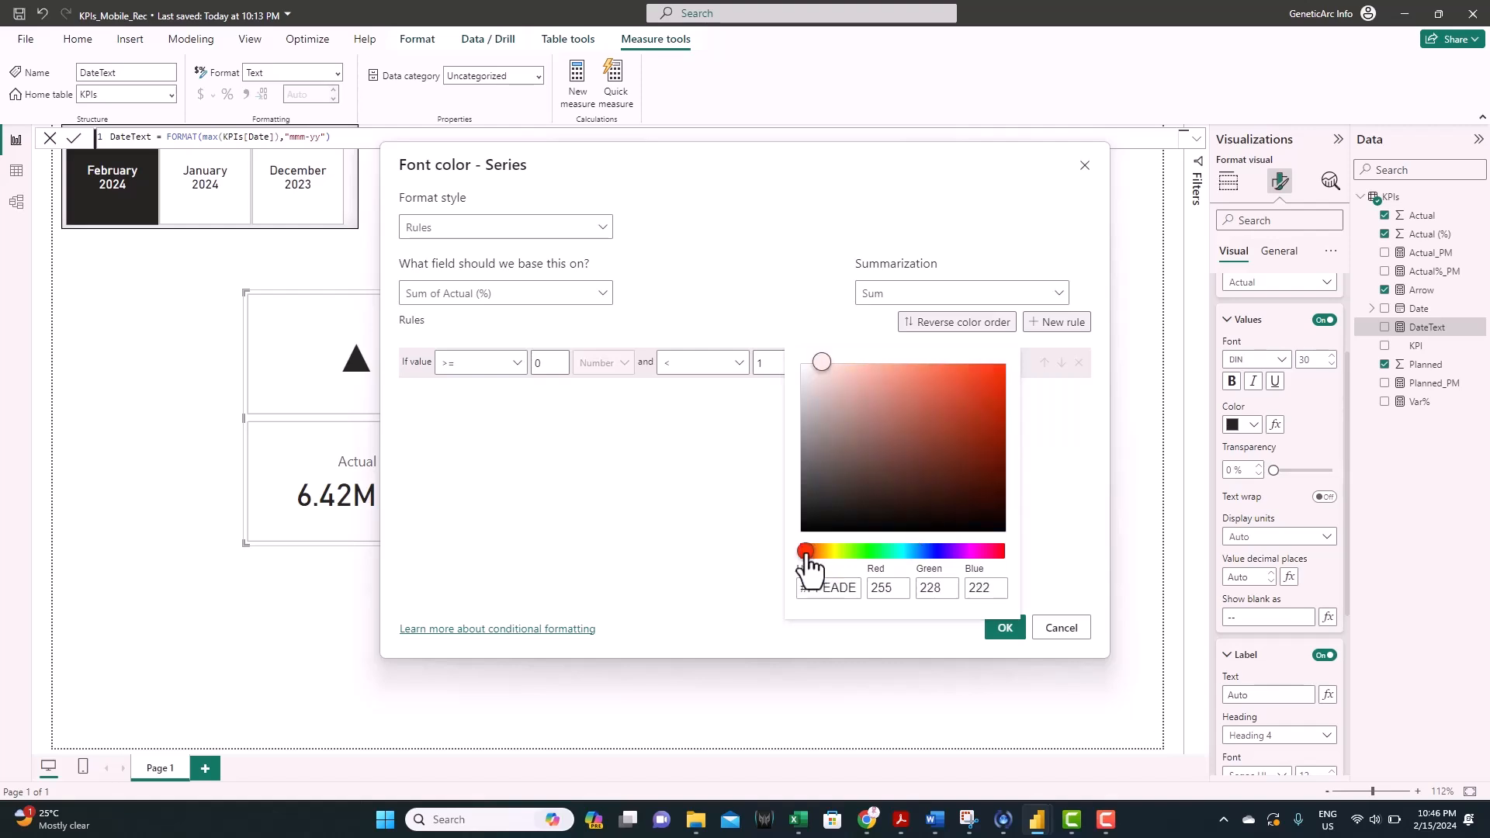
pyautogui.click(961, 380)
pyautogui.click(653, 440)
# Step: Add a second font color rule that colors values equal to 1 black
pyautogui.click(1056, 325)
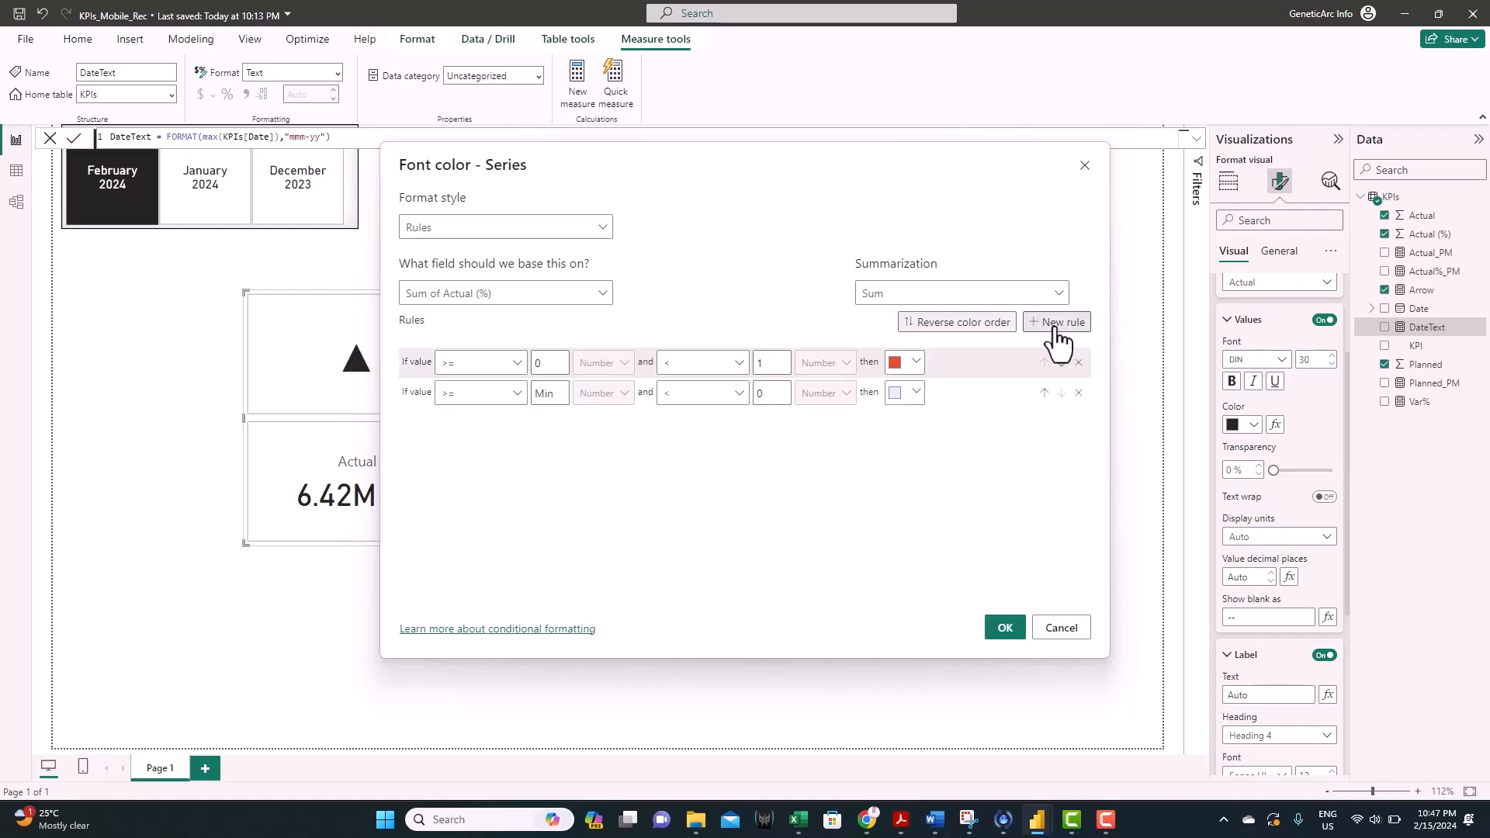
pyautogui.click(476, 394)
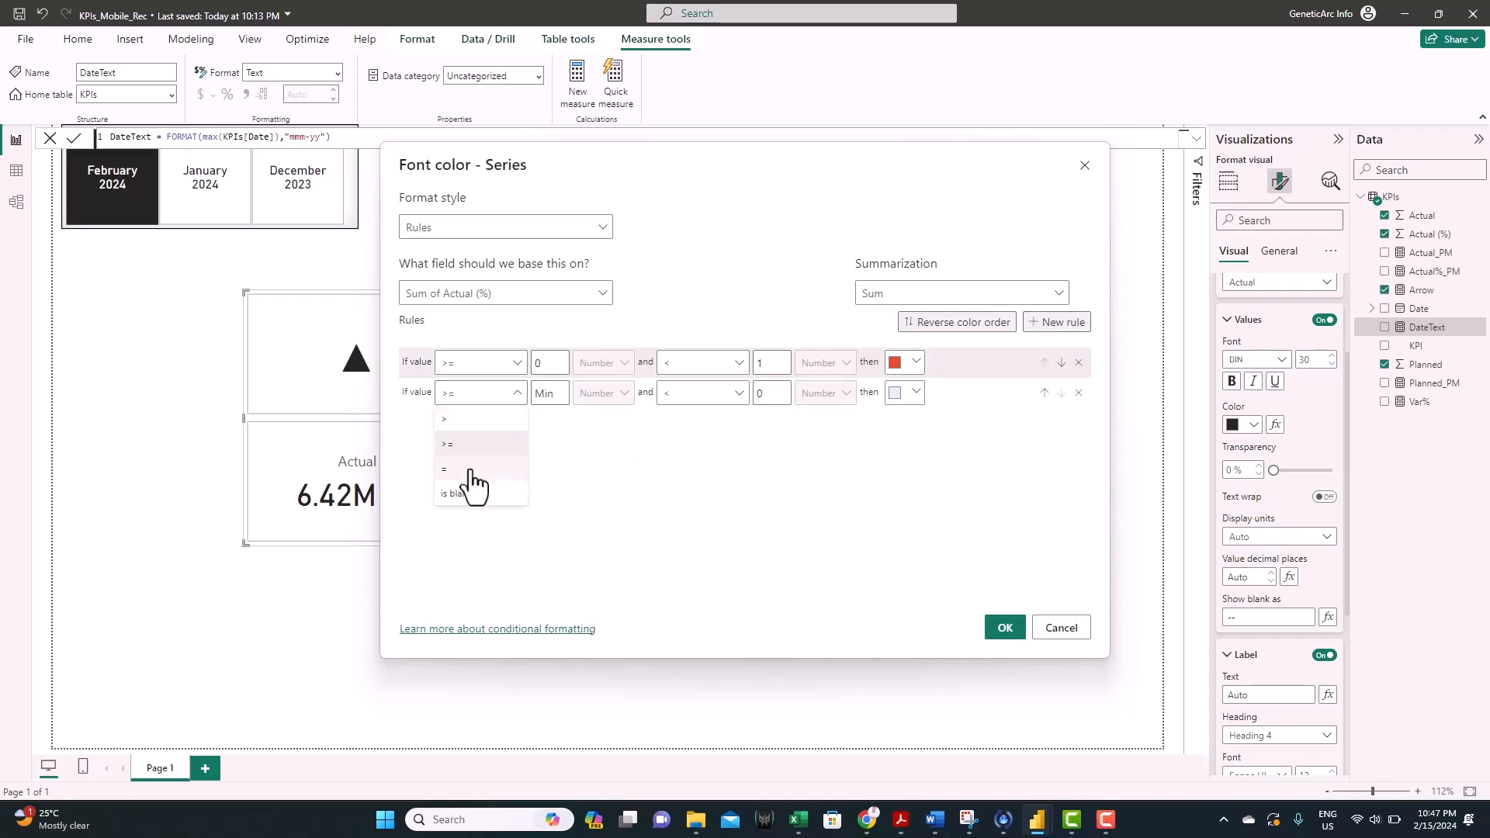
pyautogui.click(469, 468)
pyautogui.click(550, 393)
pyautogui.write('1')
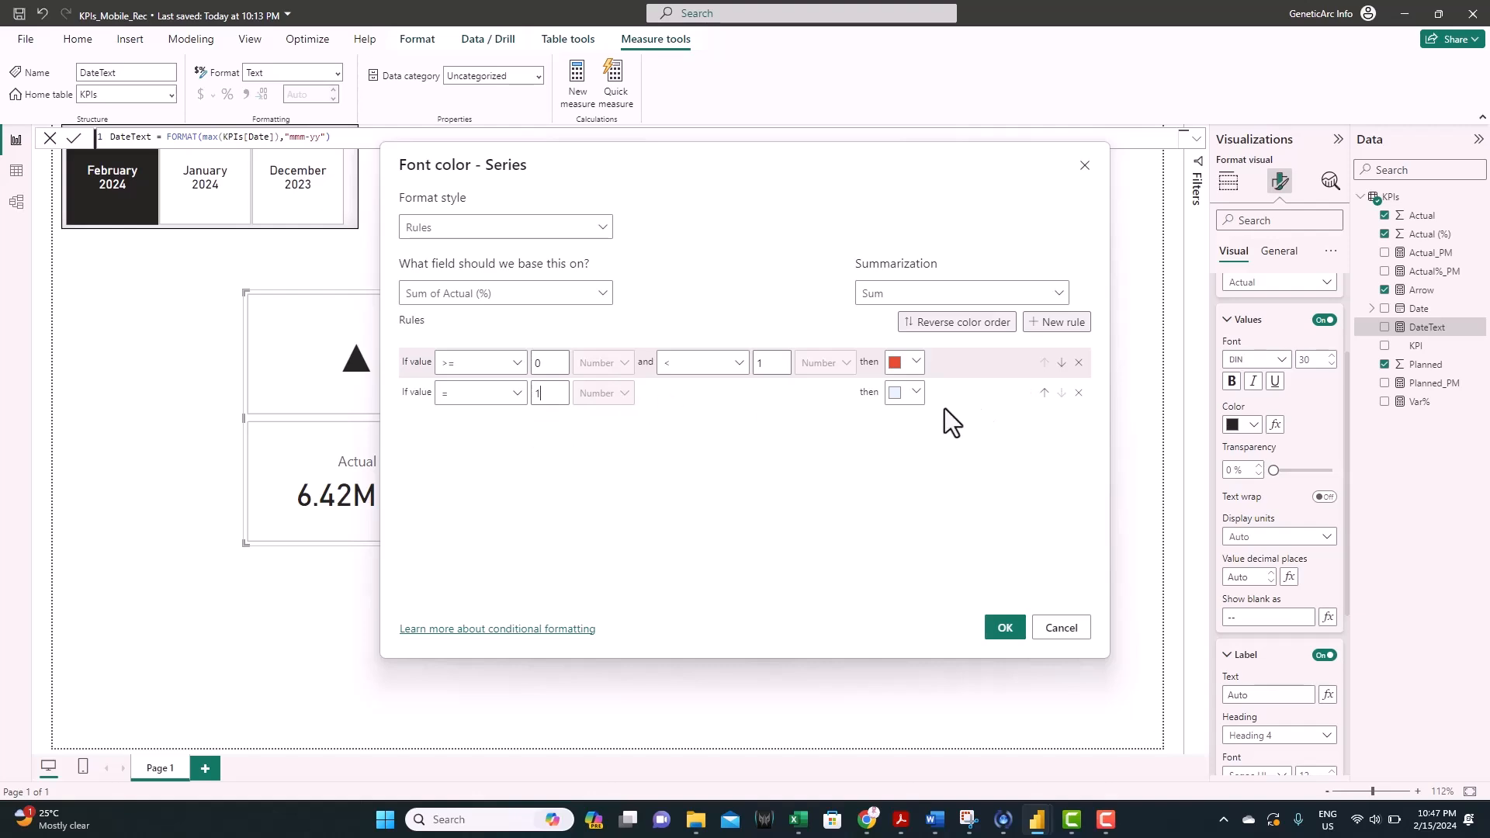
pyautogui.click(901, 393)
pyautogui.click(827, 392)
# Step: Add a third font color rule for values greater than 1 and less than a very large number
pyautogui.click(1047, 323)
pyautogui.click(466, 429)
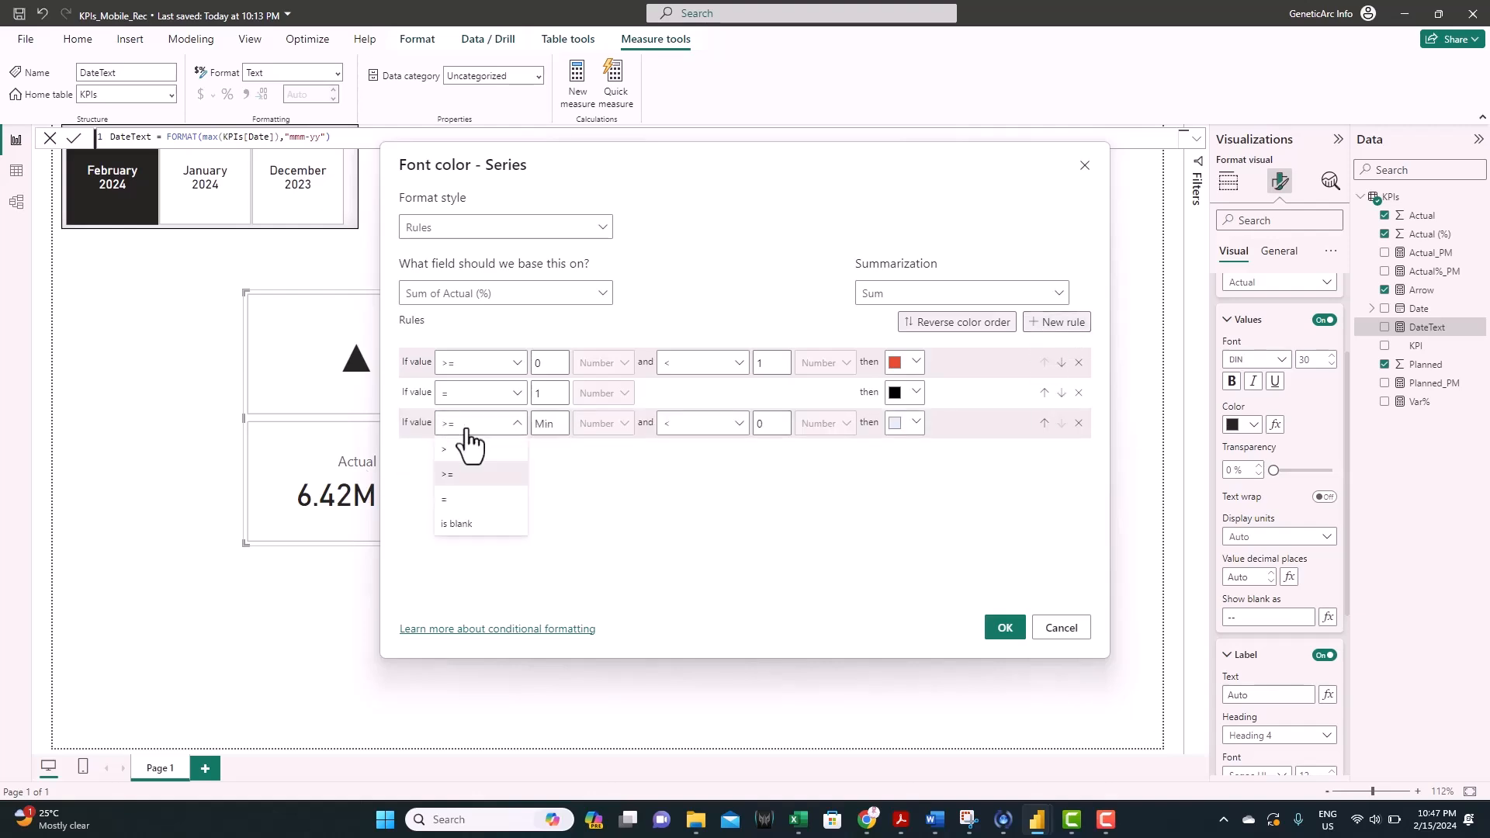
pyautogui.click(468, 467)
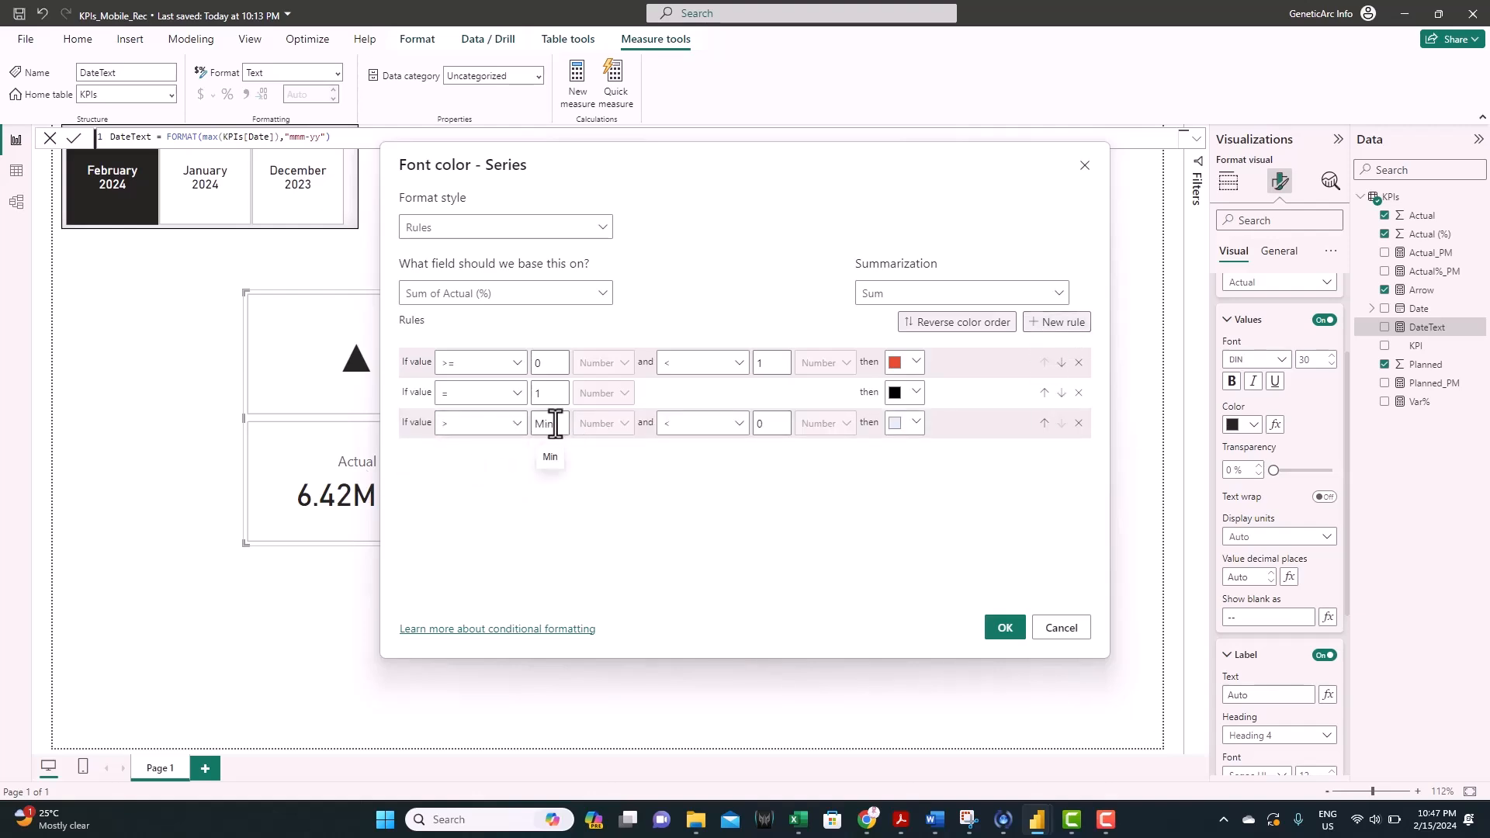
pyautogui.write('1')
pyautogui.moveTo(768, 422); pyautogui.dragTo(751, 422)
pyautogui.write('100')
# Step: Give the third rule a custom dark green color and apply the font color rules to the Actual series
pyautogui.click(897, 429)
pyautogui.click(869, 399)
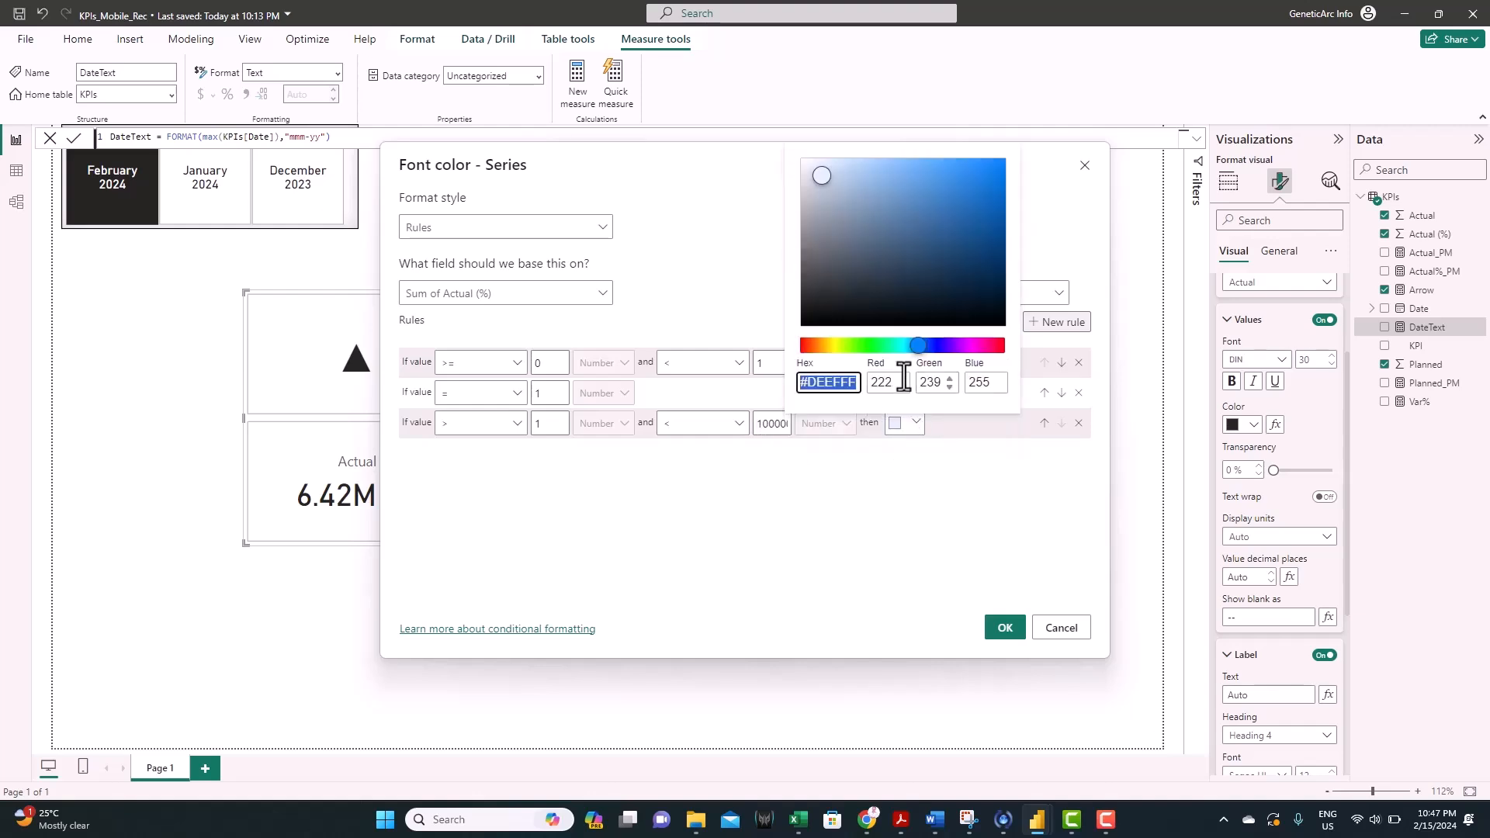
pyautogui.click(857, 345)
pyautogui.click(958, 249)
pyautogui.click(915, 519)
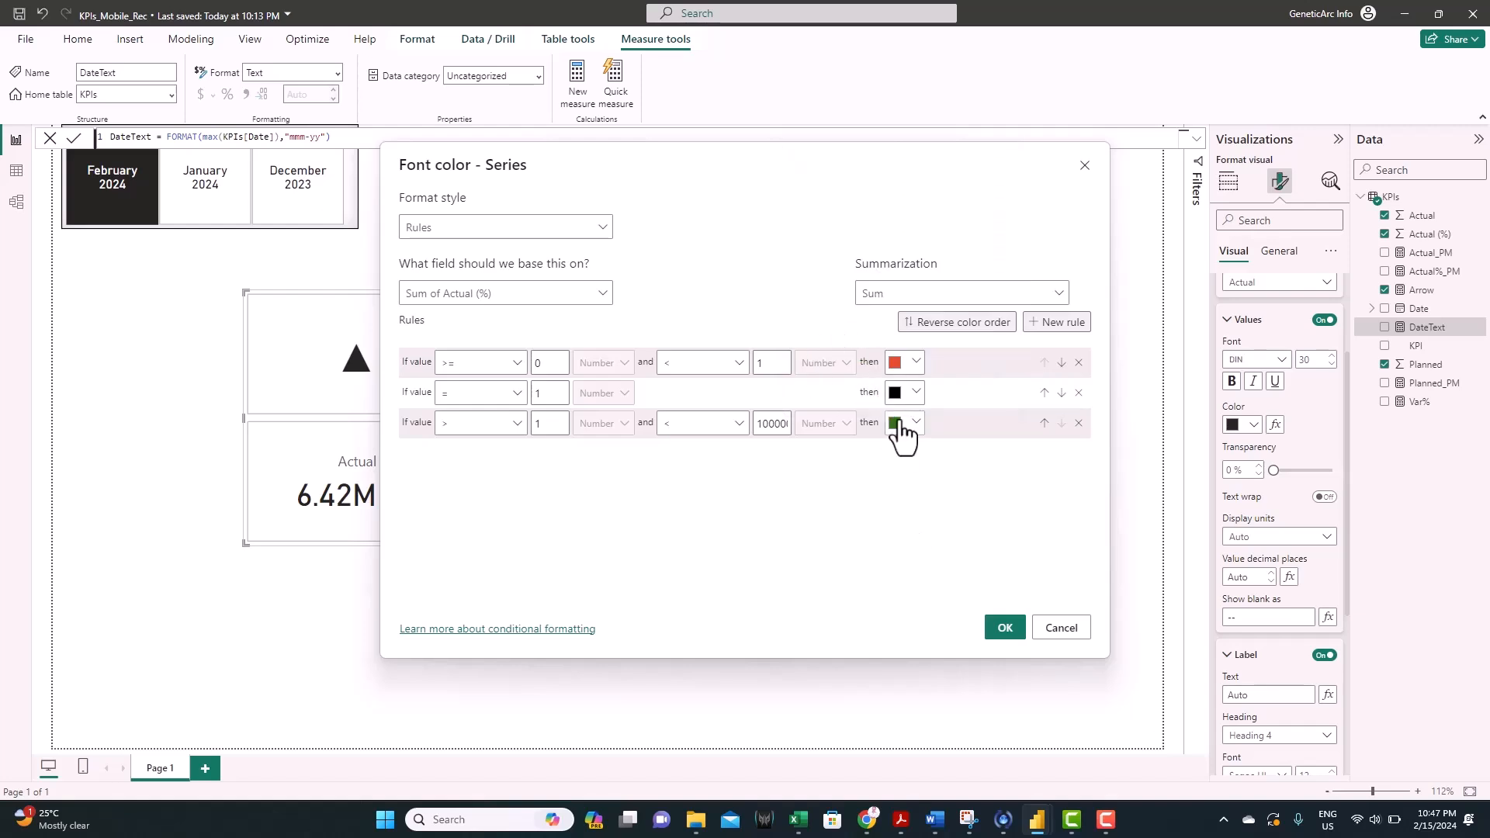
pyautogui.click(1013, 629)
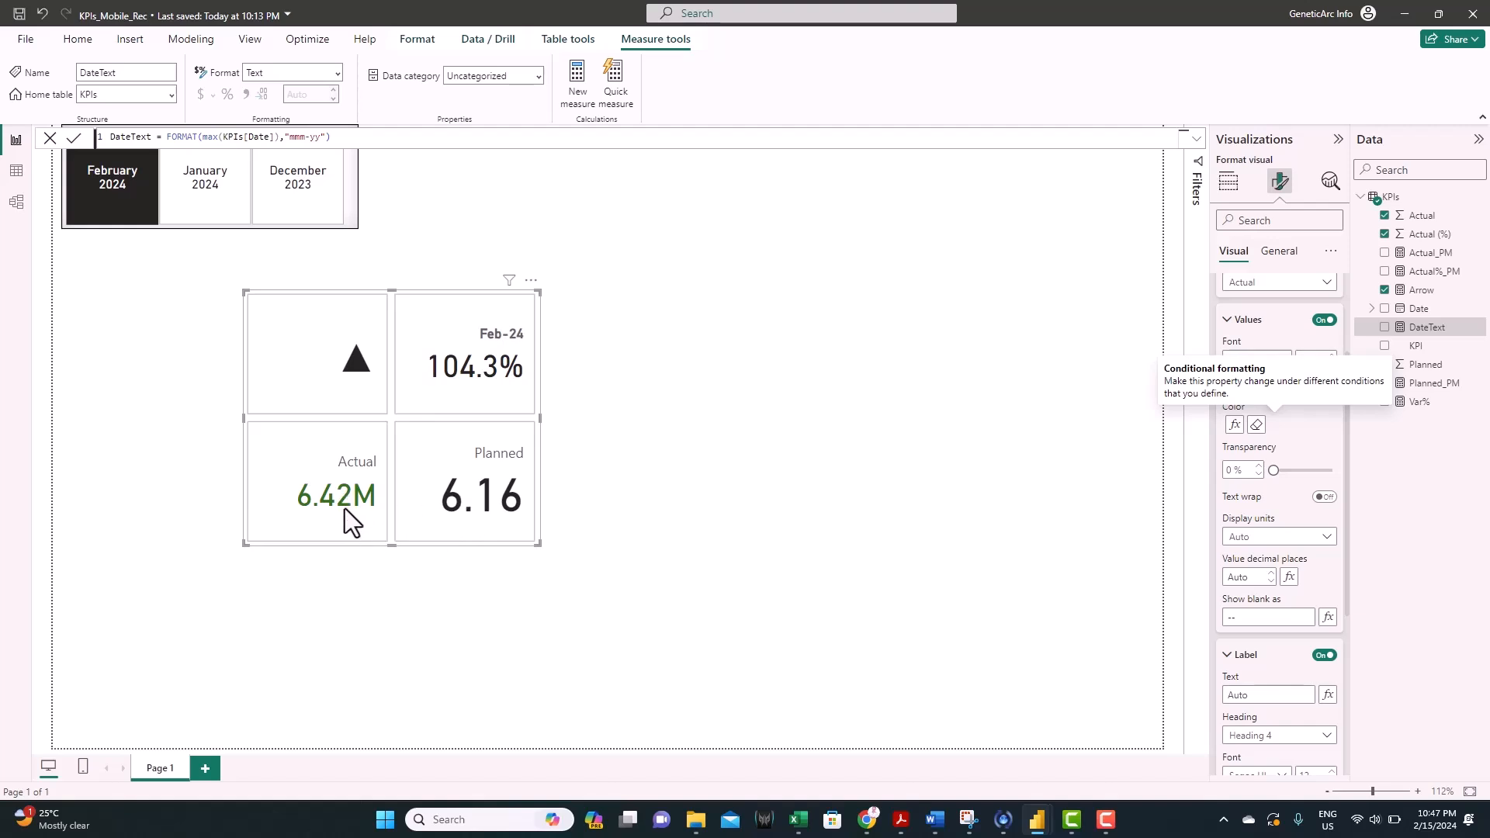
# Step: Set the Actual series' values to 2 decimal places and its label font to DIN, size 13
pyautogui.click(1240, 578)
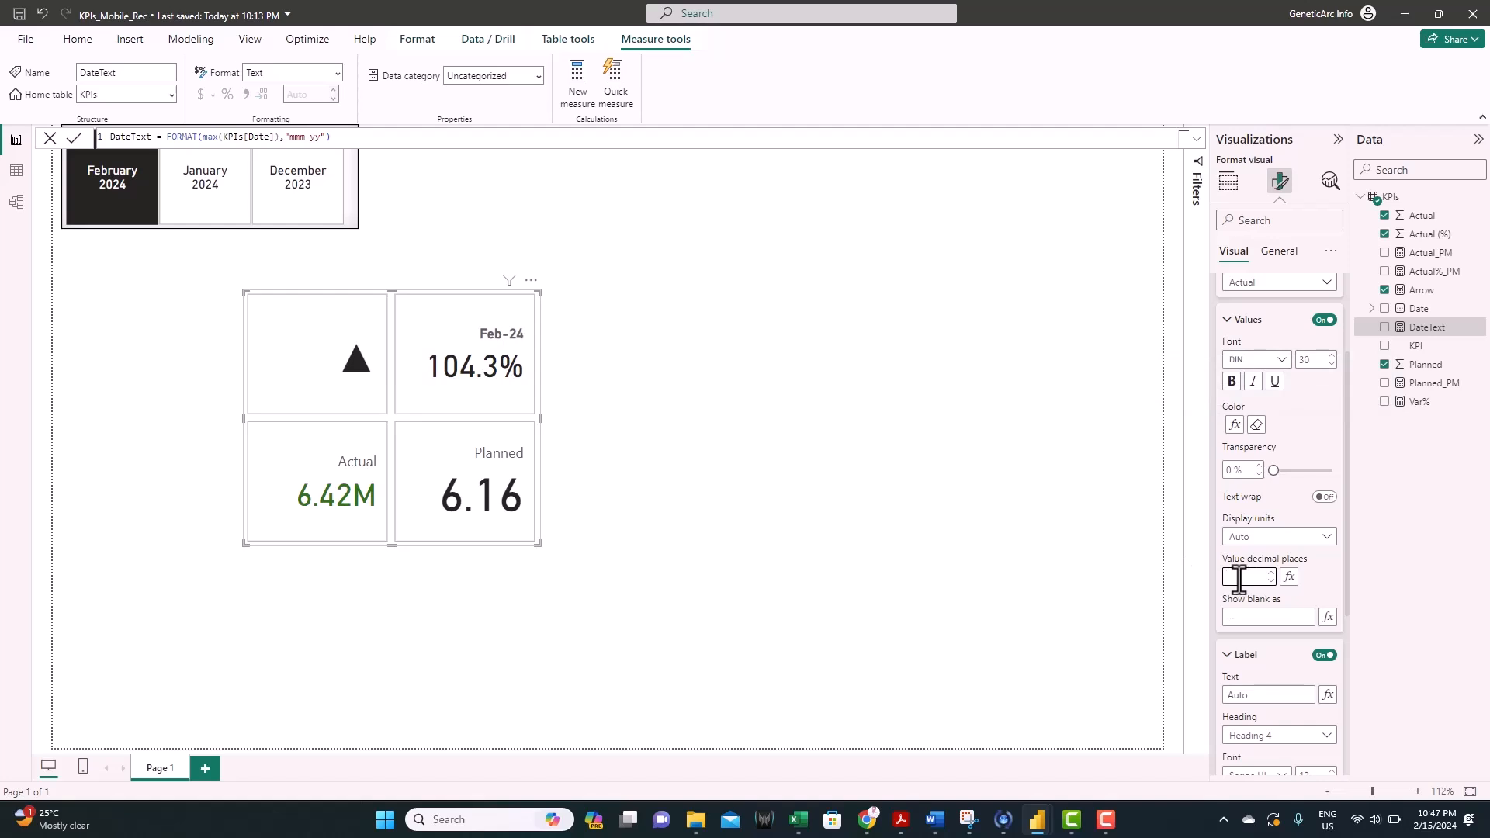
pyautogui.press('Return')
pyautogui.scroll(-2, 1323, 557)
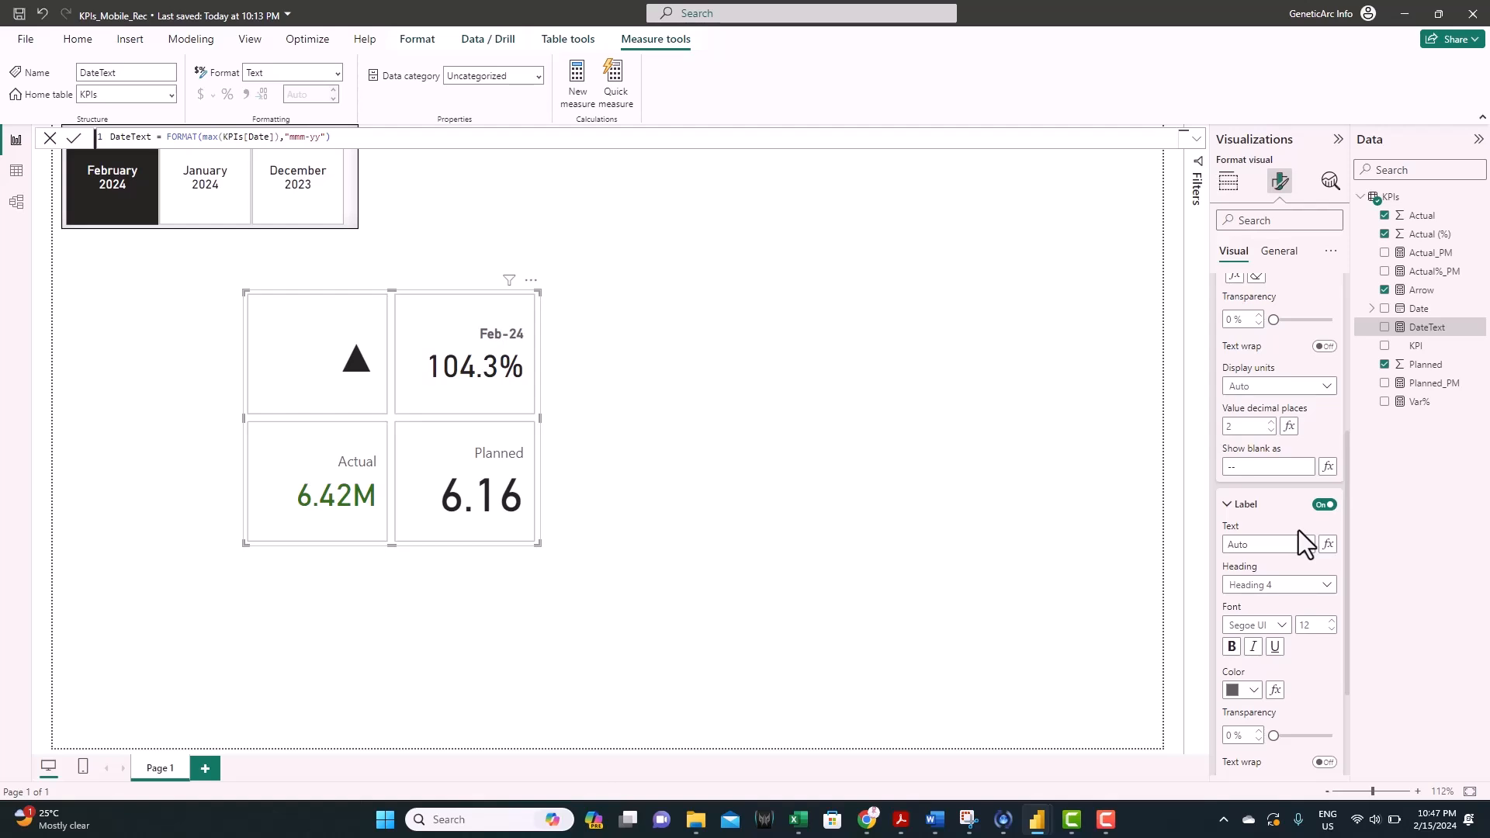
pyautogui.click(1270, 625)
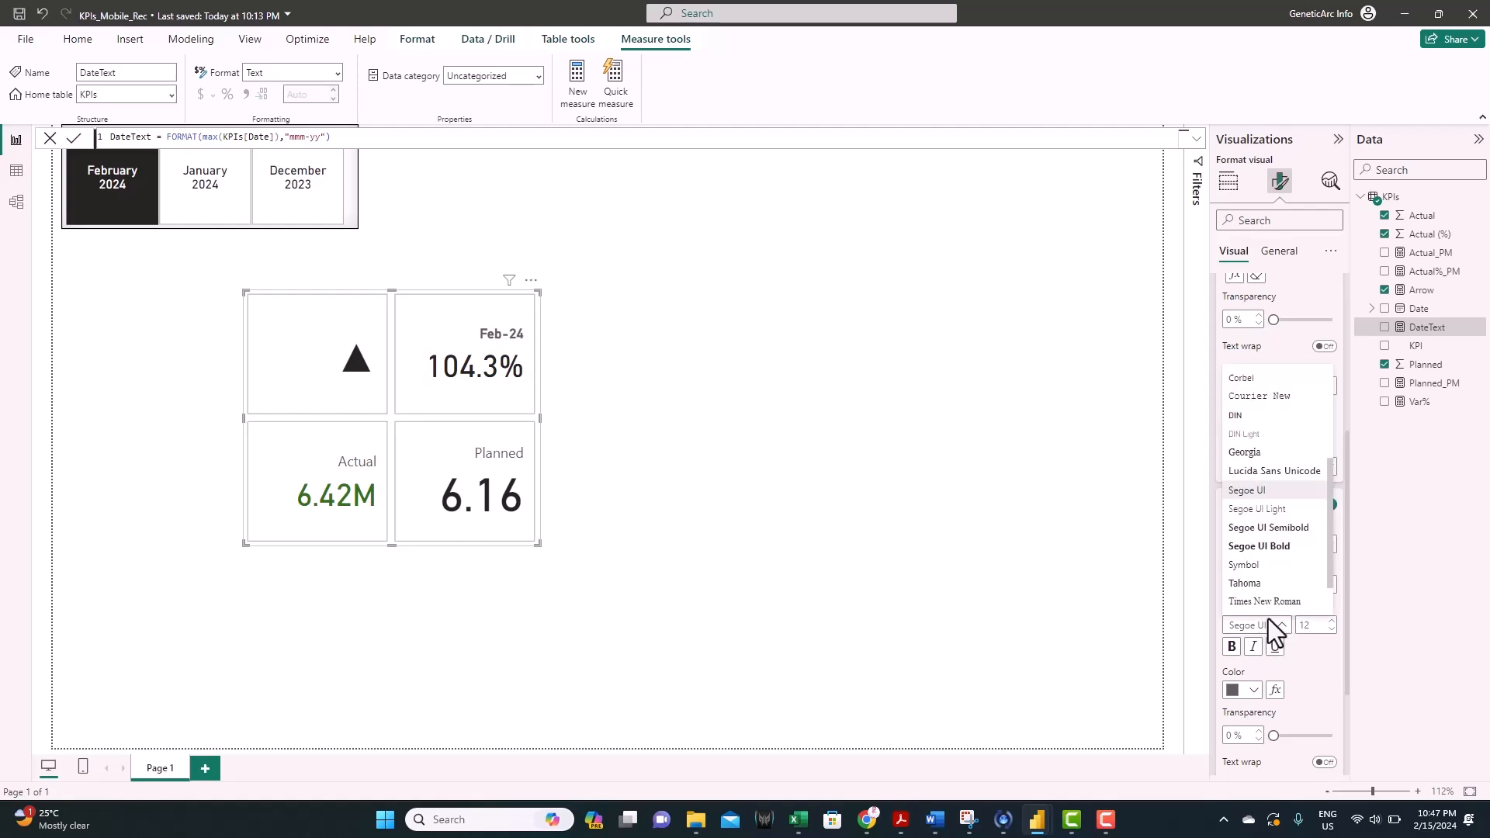
pyautogui.click(1237, 416)
pyautogui.click(1332, 621)
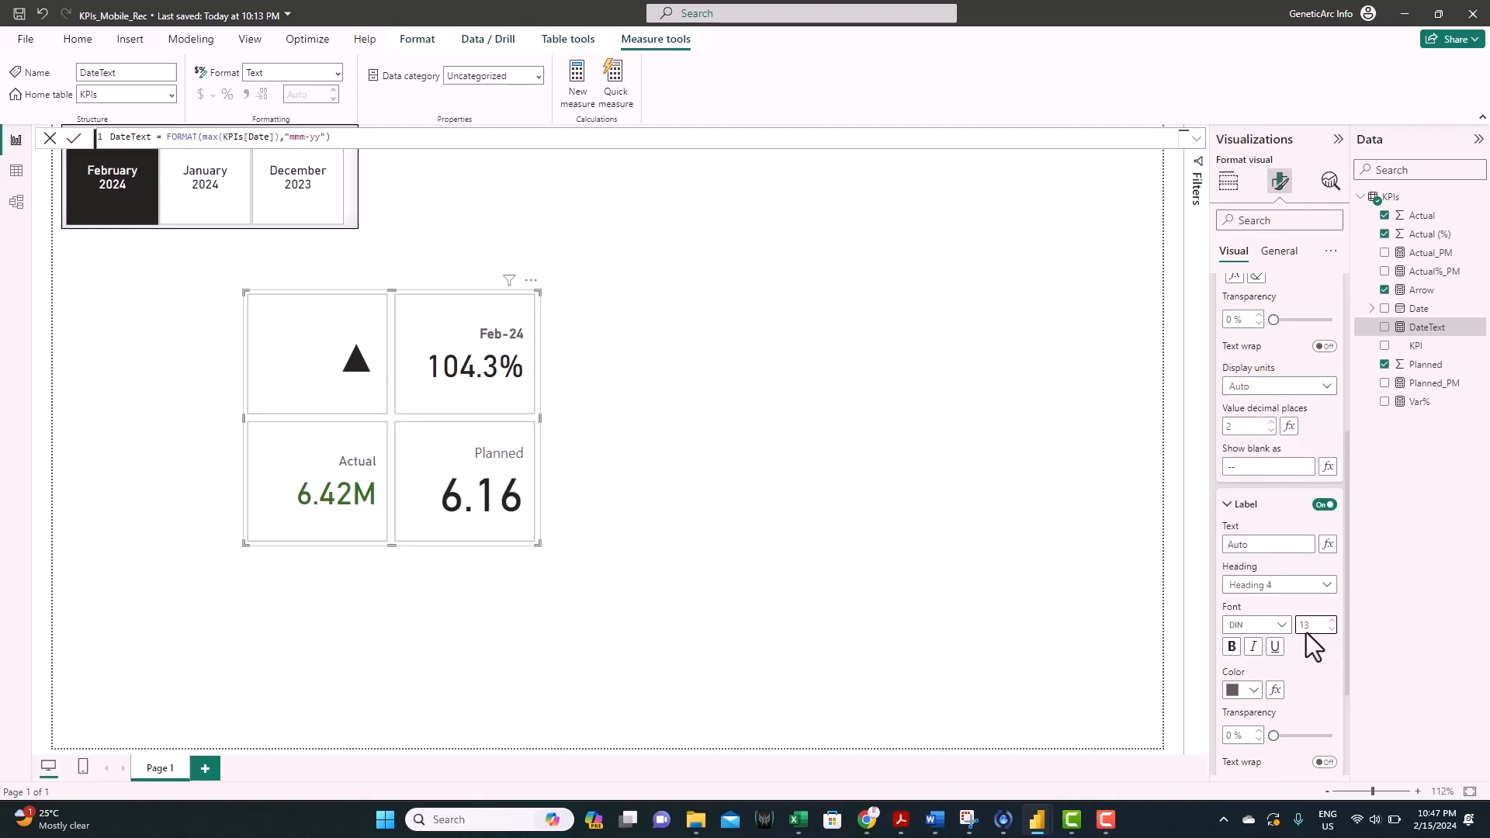
# Step: Set the Planned series' callout values to font size 30 with 2 decimal places
pyautogui.scroll(5, 1281, 625)
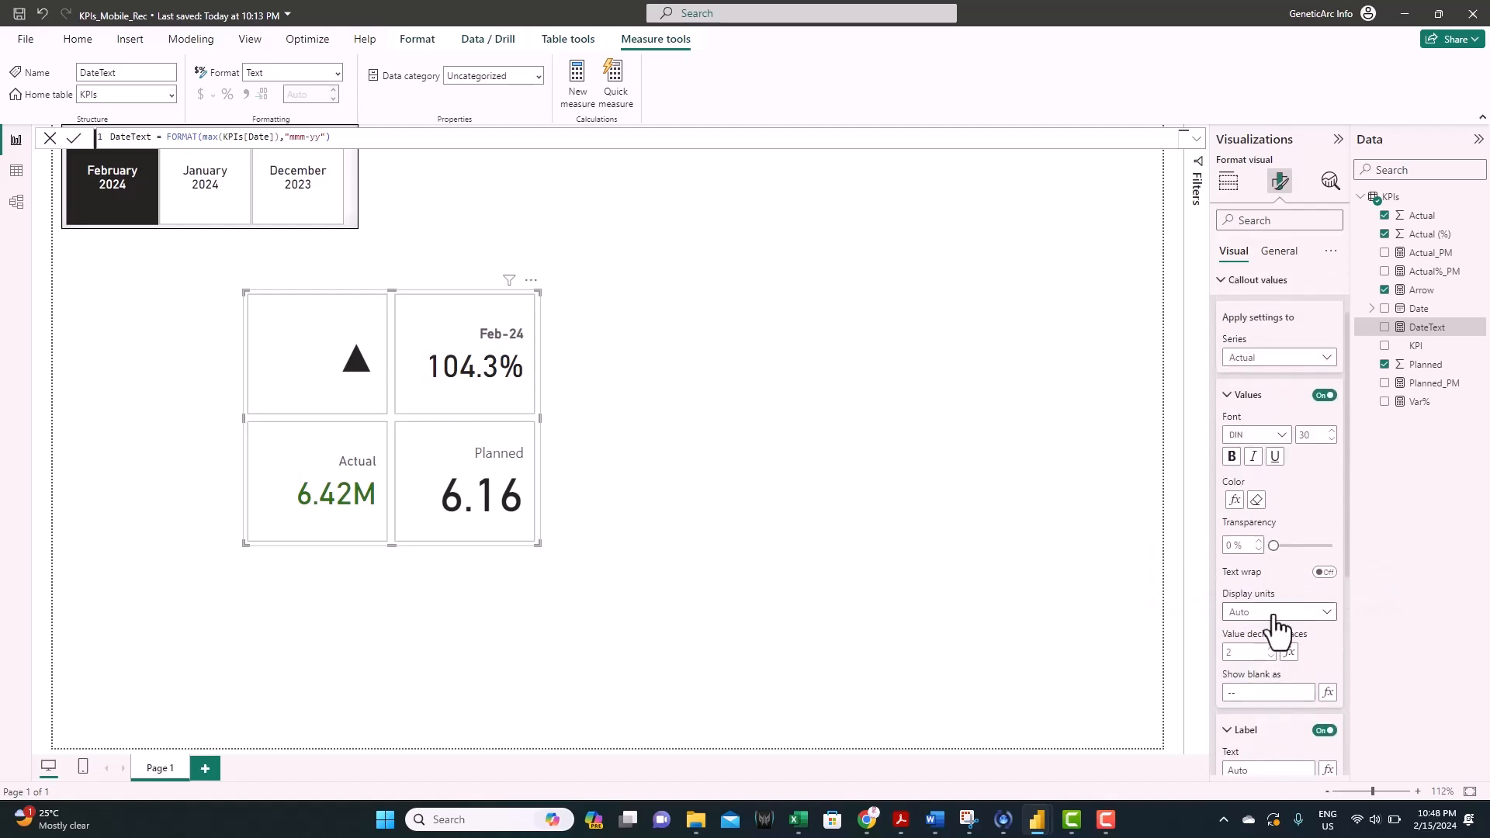
pyautogui.click(1248, 436)
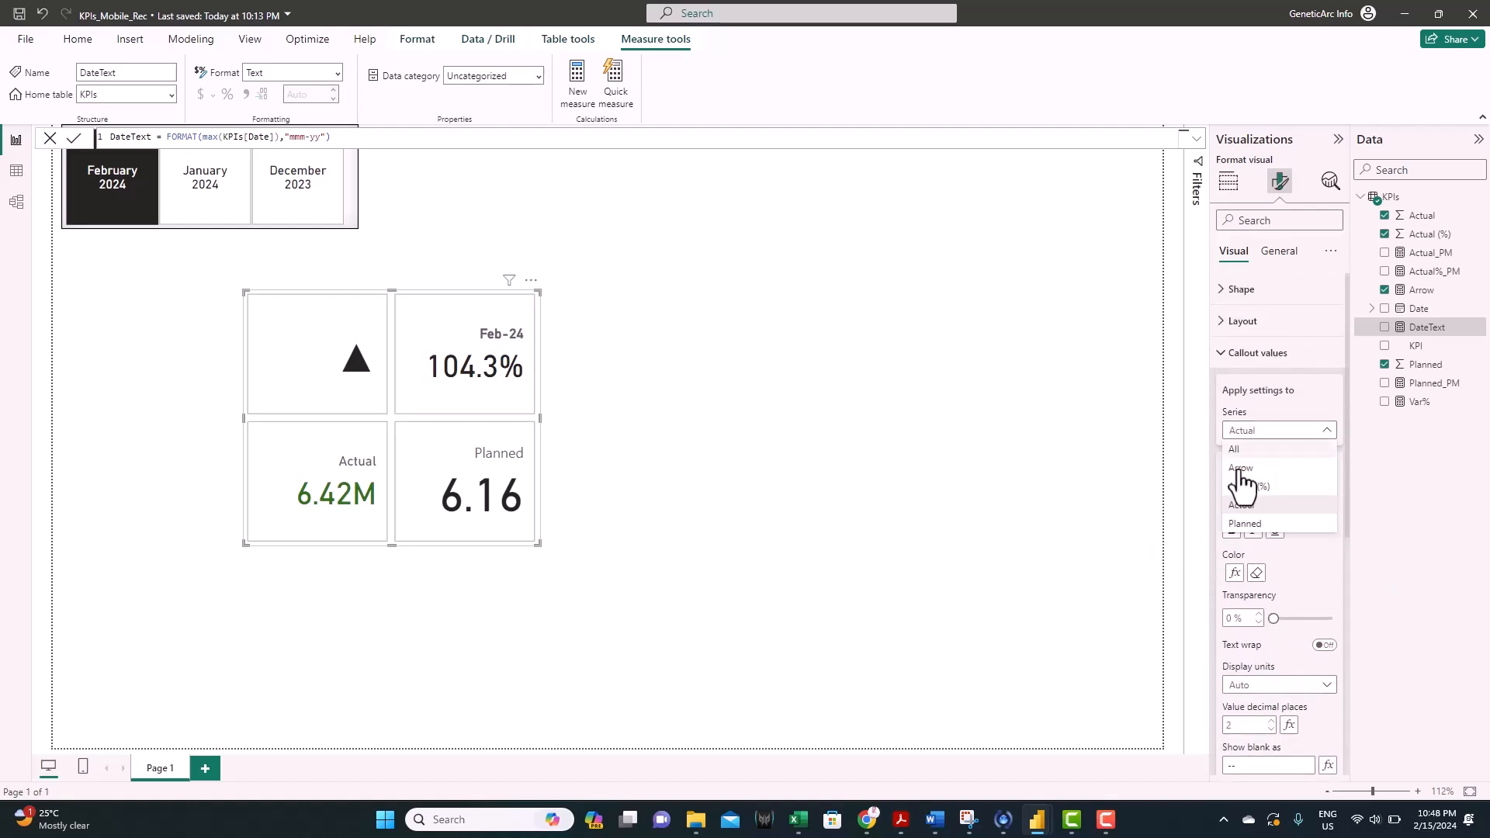
pyautogui.click(1251, 524)
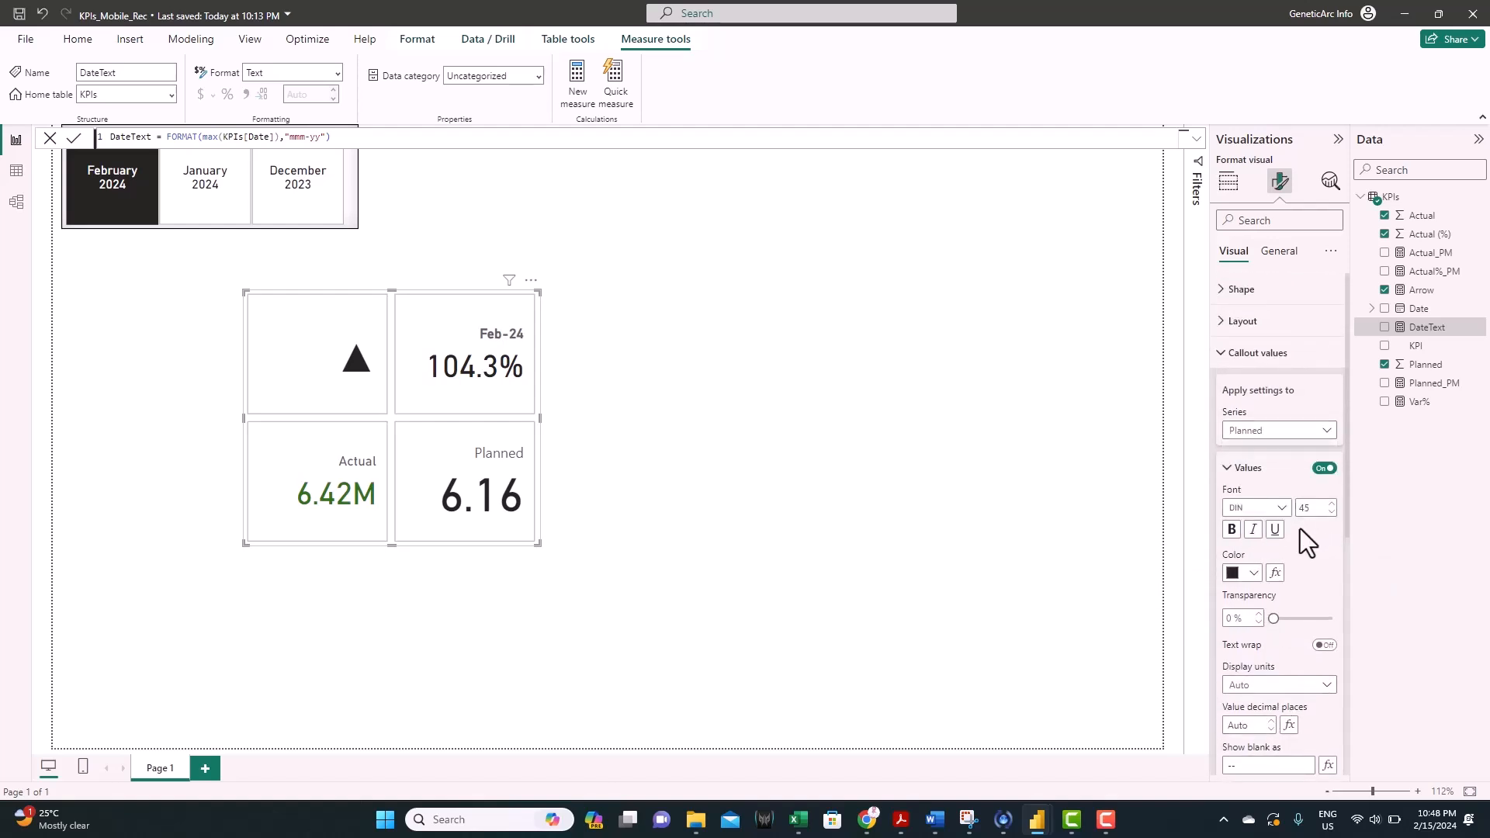
pyautogui.doubleClick(1311, 508)
pyautogui.write('30')
pyautogui.scroll(-2, 1295, 496)
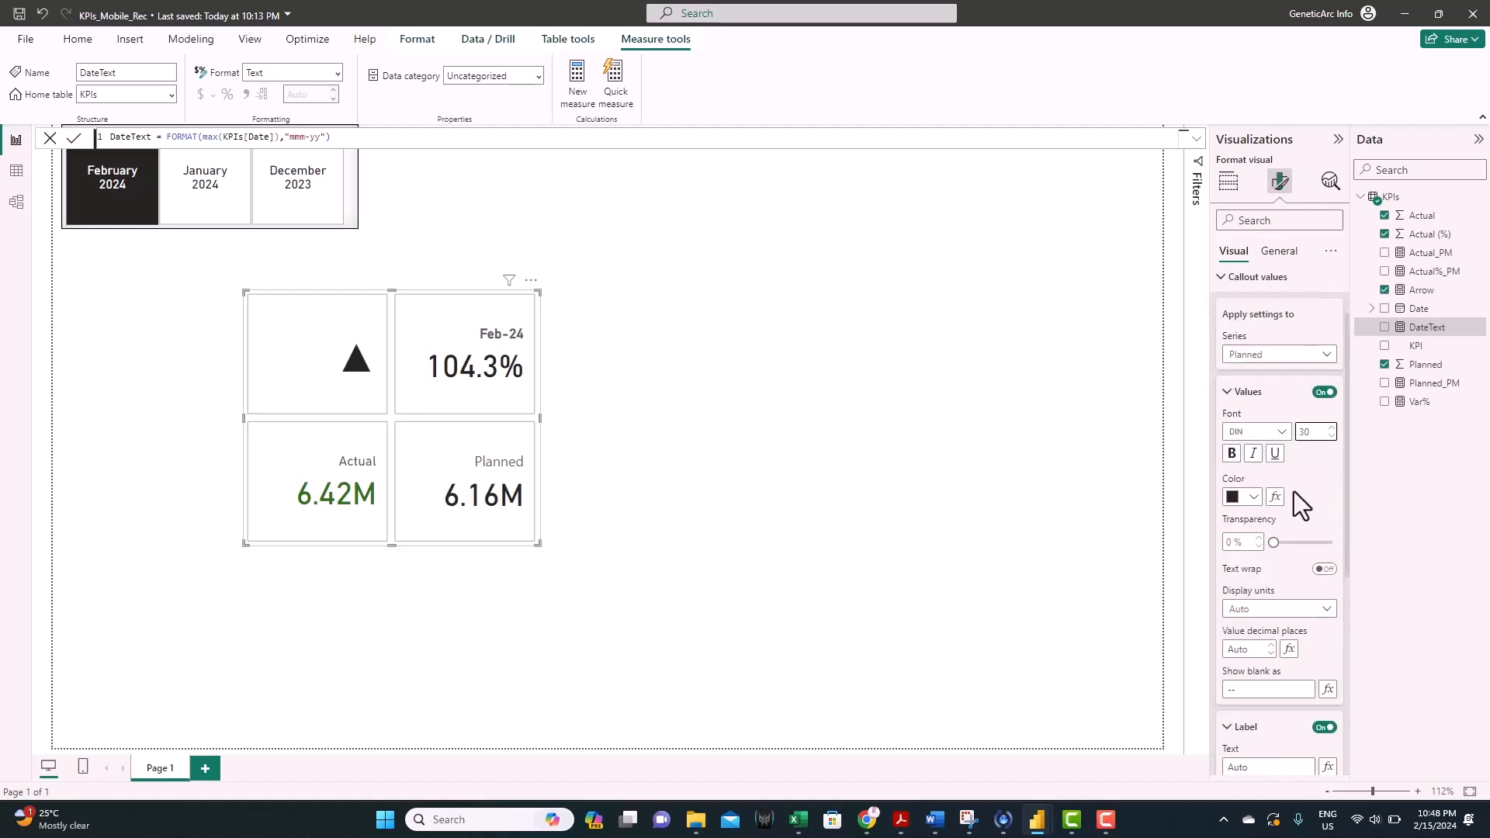
pyautogui.click(1239, 574)
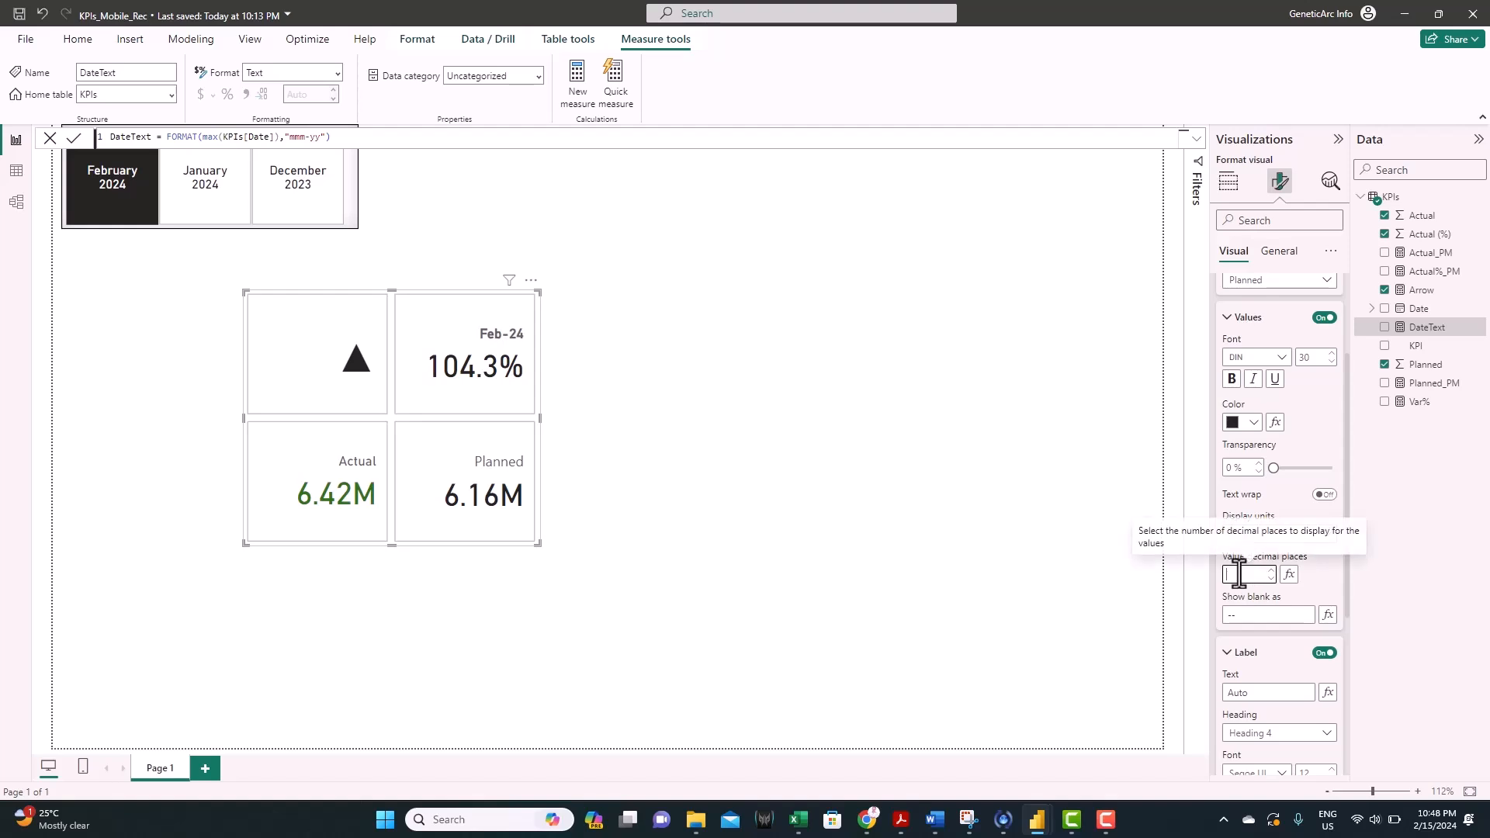
# Step: Set the Planned series' label font to DIN, size 13
pyautogui.scroll(-2, 1281, 531)
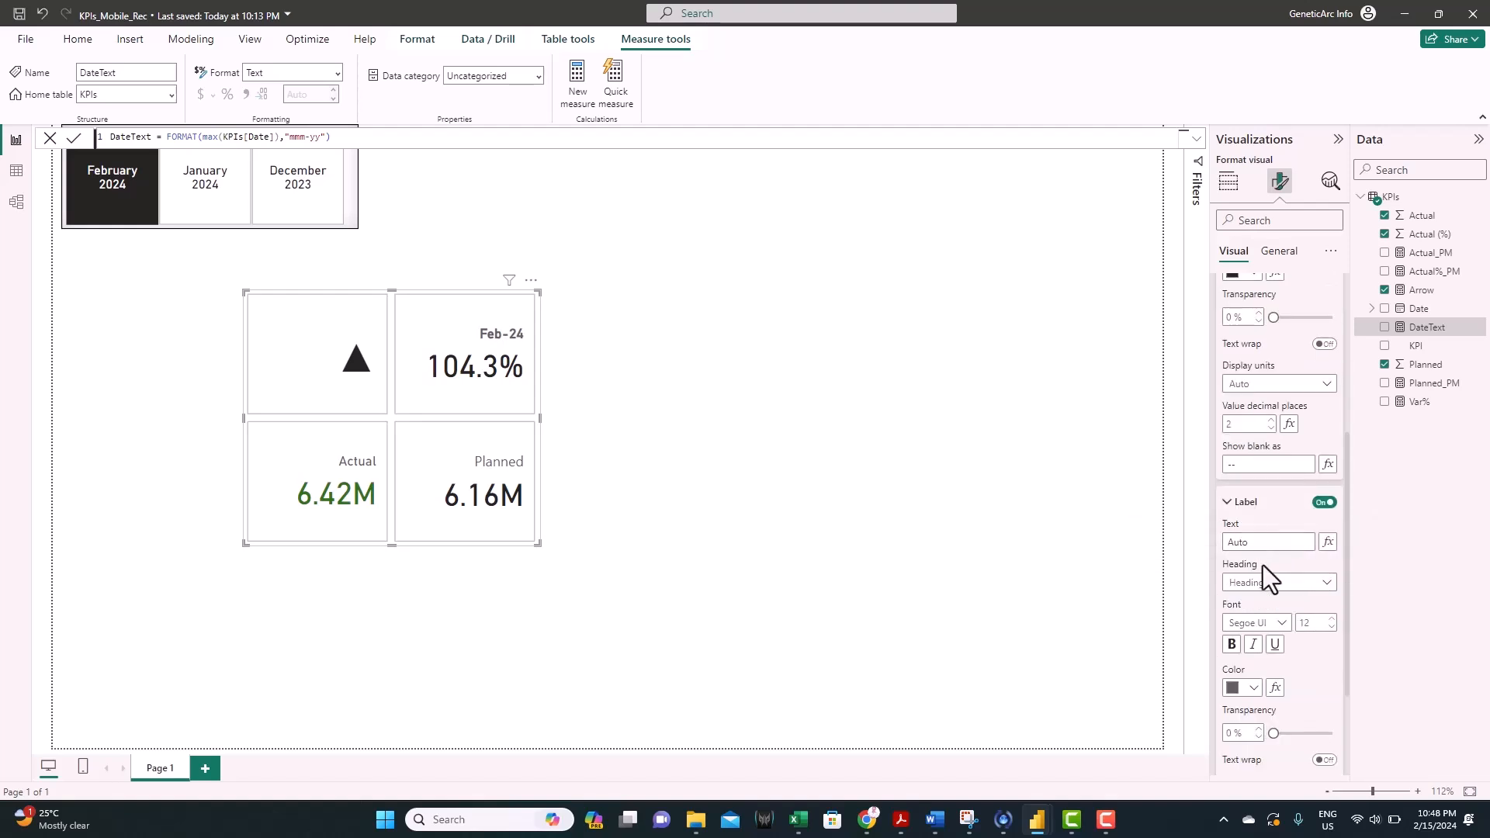
pyautogui.click(1261, 623)
pyautogui.click(1257, 414)
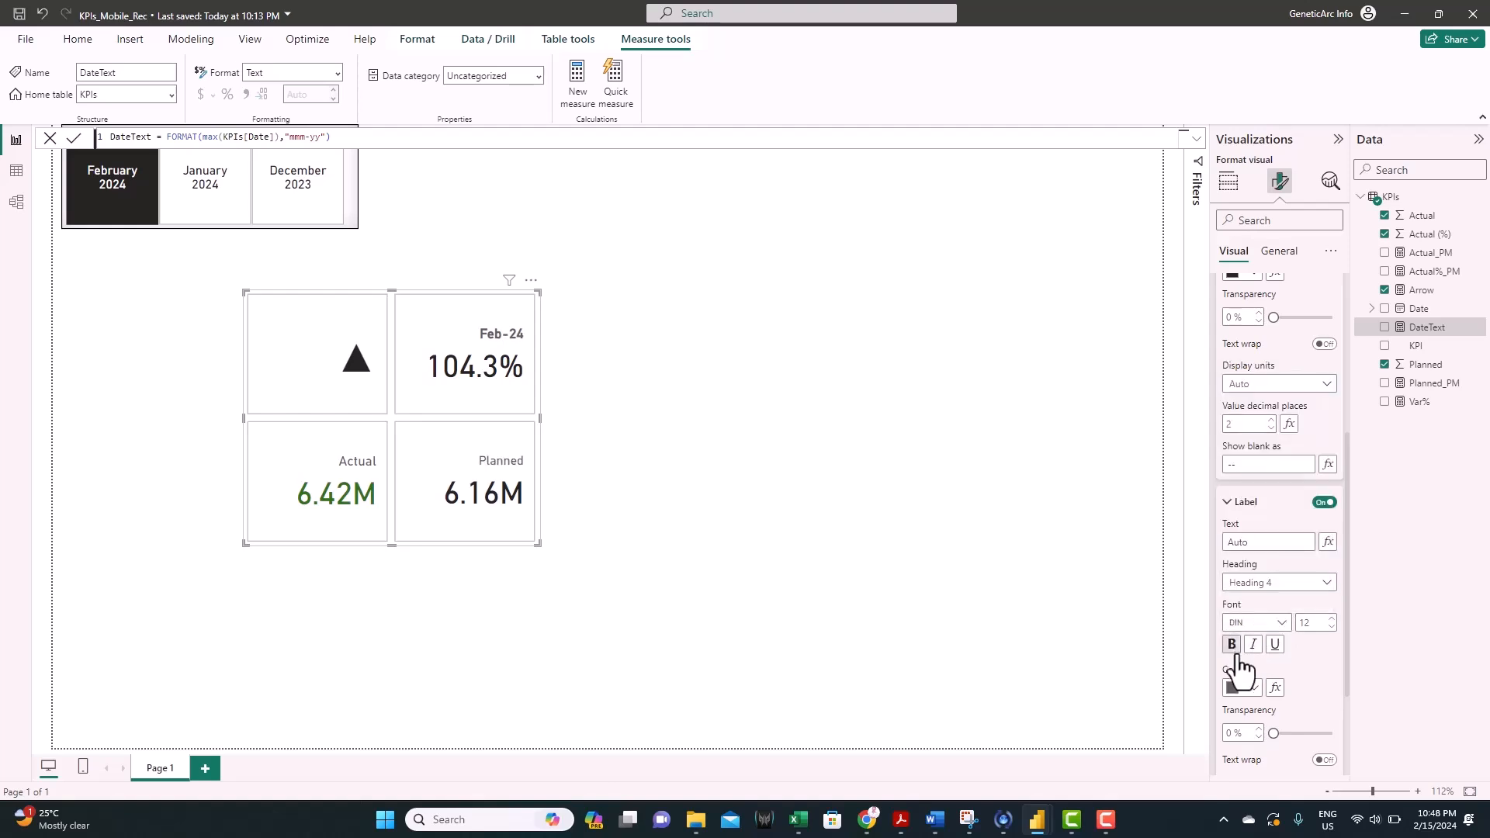
pyautogui.click(1330, 619)
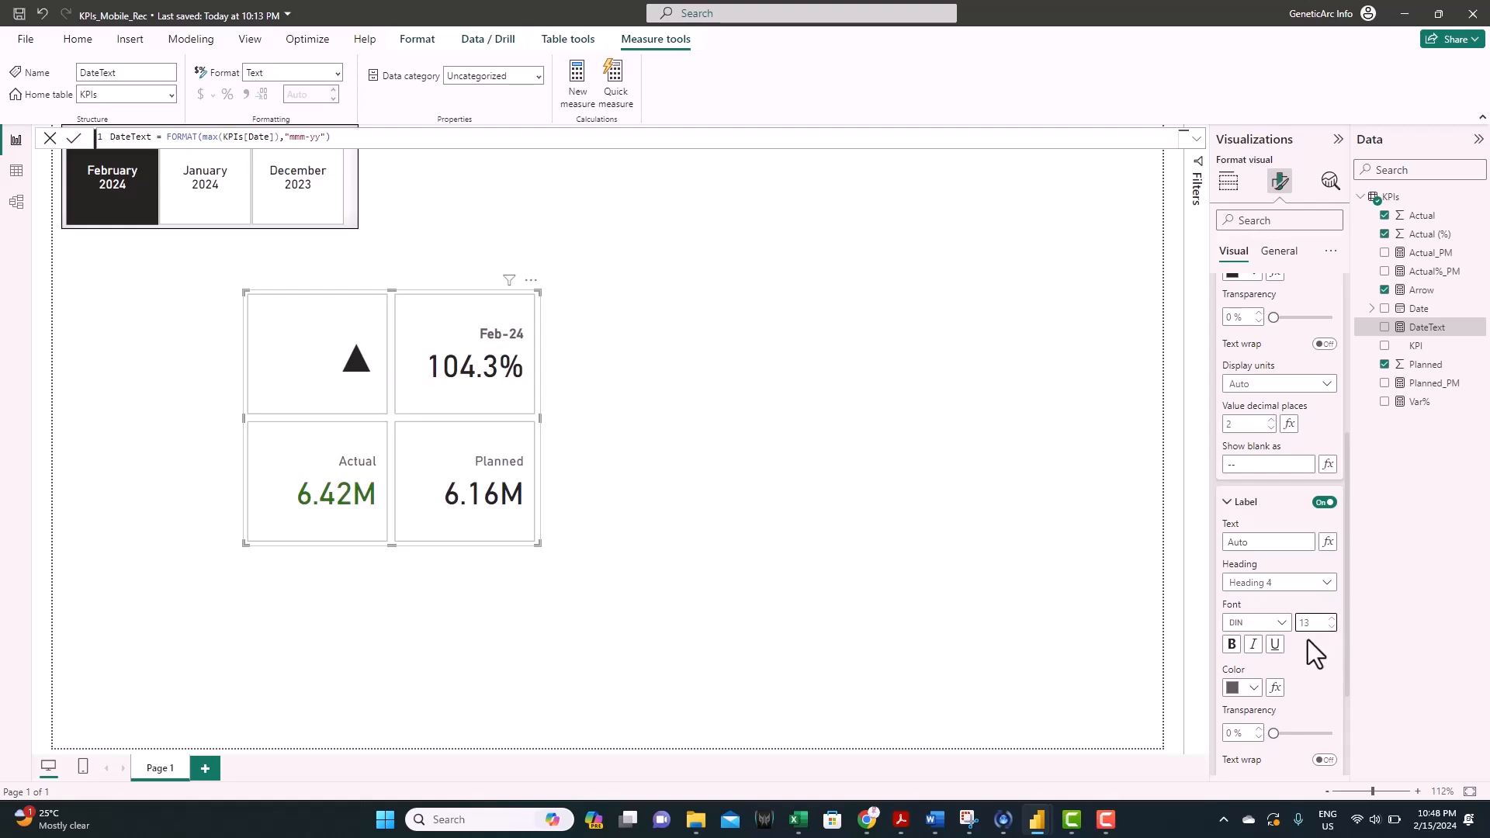
# Step: Change the Planned series' callout value color to dark gray
pyautogui.scroll(-1, 1306, 639)
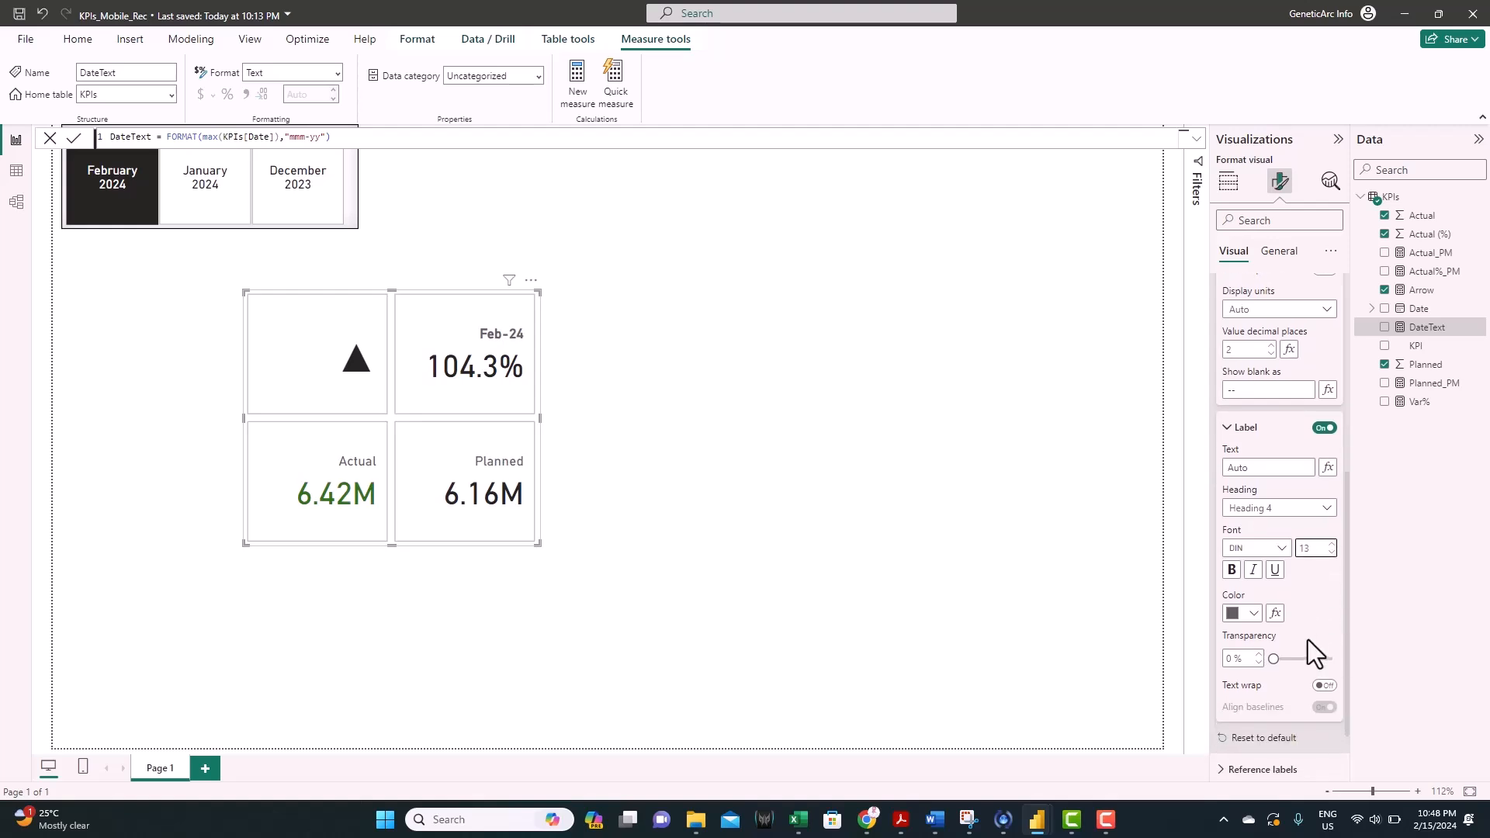
pyautogui.scroll(2, 1307, 639)
pyautogui.scroll(2, 1307, 640)
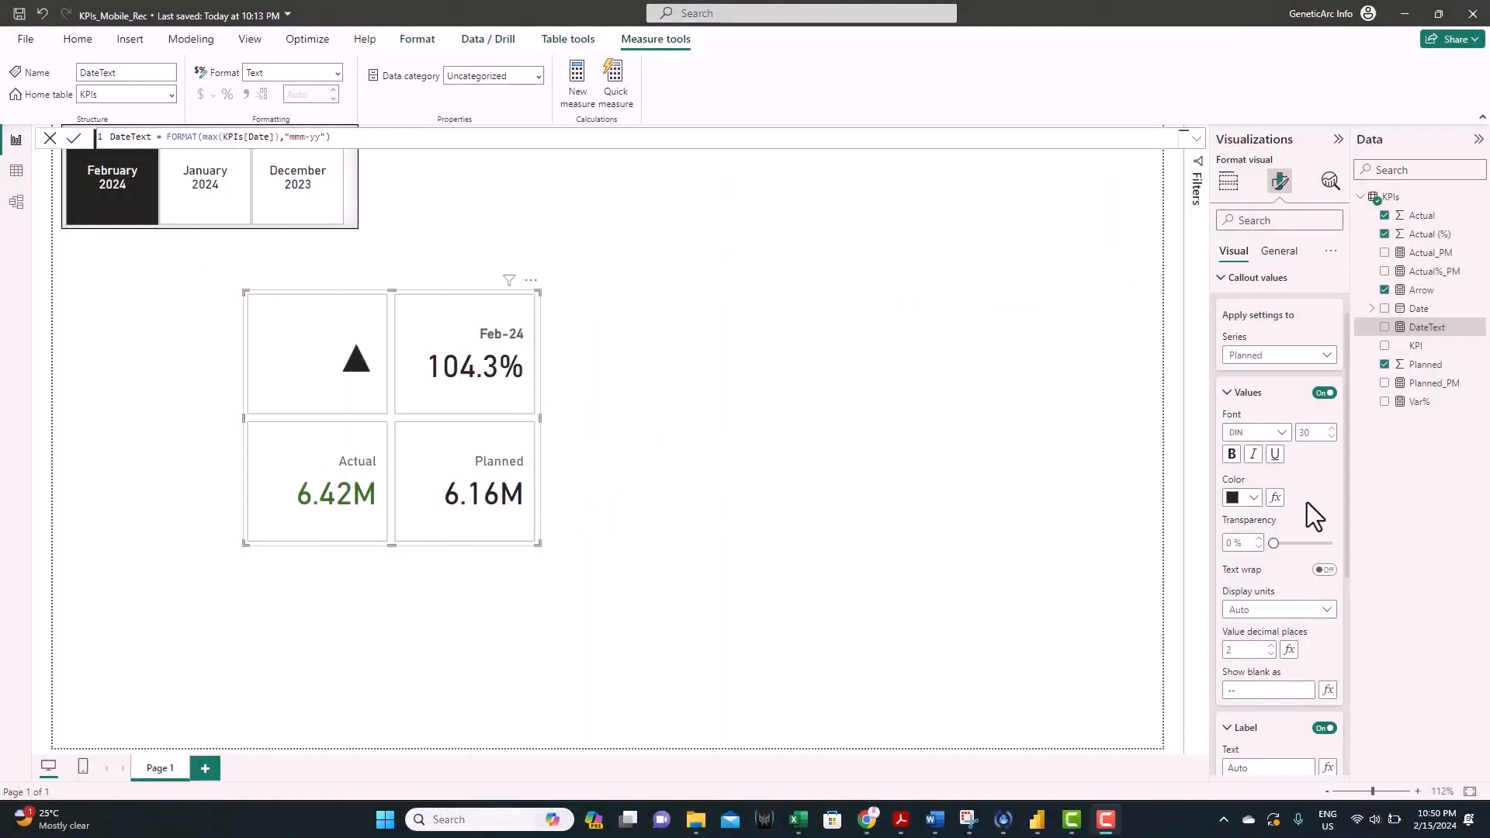
pyautogui.click(1237, 500)
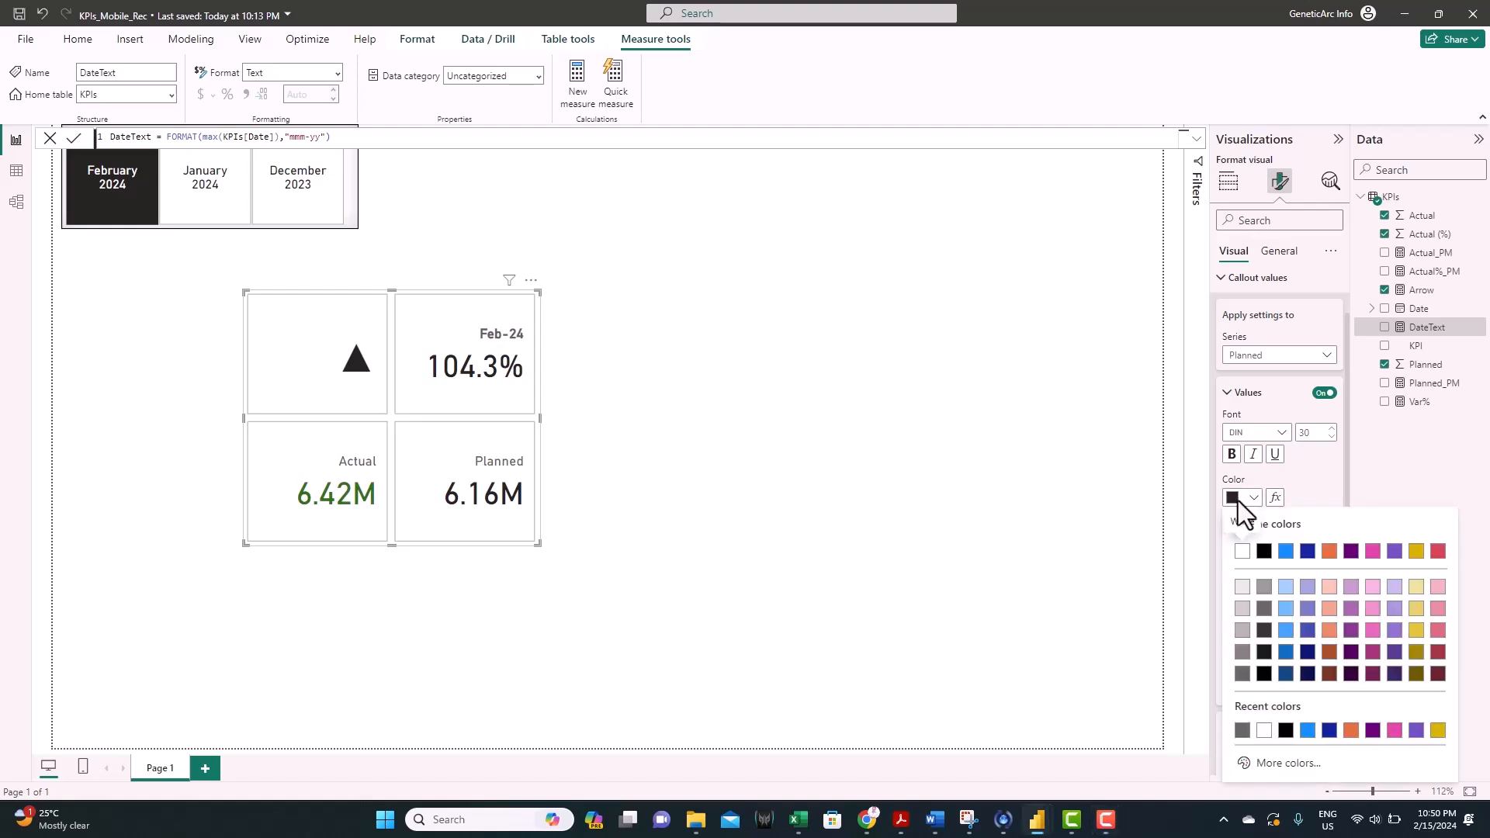
pyautogui.click(1241, 672)
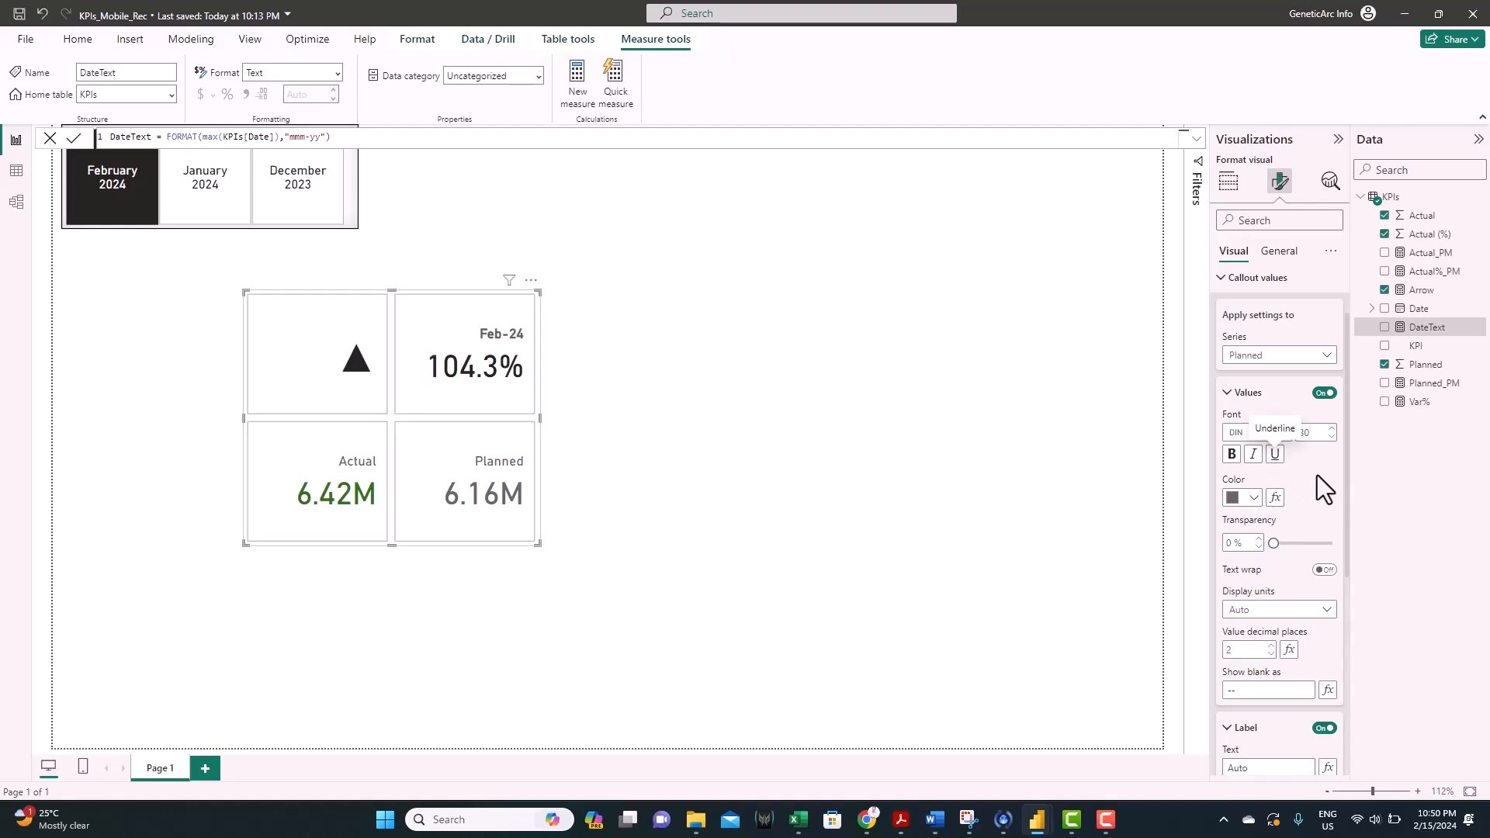
# Step: Underline the callout values of the Planned, Actual (%) and Actual series
pyautogui.click(1275, 454)
pyautogui.click(1272, 357)
pyautogui.click(1265, 419)
pyautogui.click(1275, 454)
pyautogui.click(1272, 355)
pyautogui.click(1265, 436)
pyautogui.click(1274, 454)
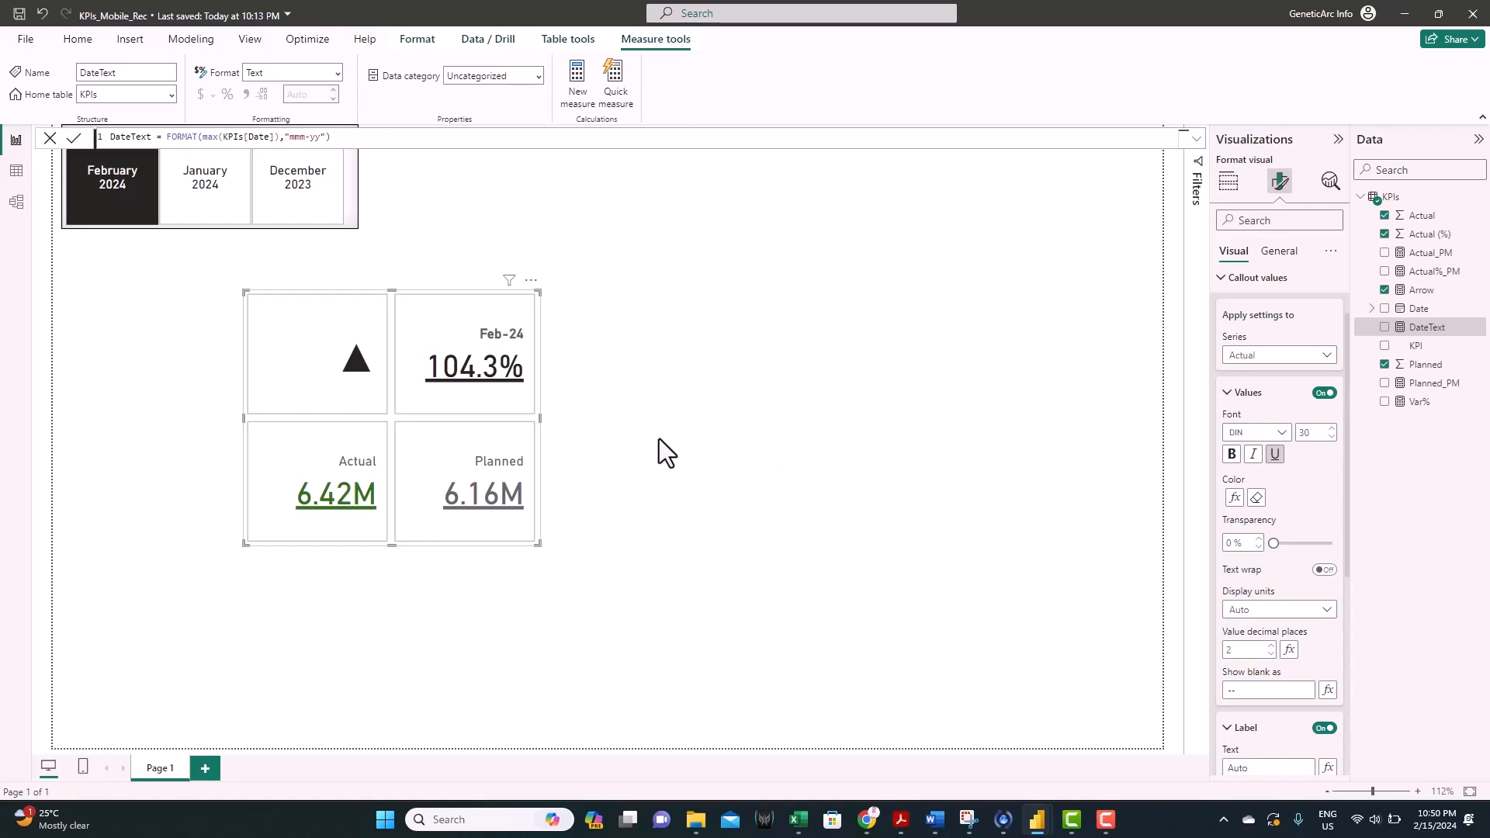
# Step: Add the Actual%_PM measure as a reference label for the Actual (%) series
pyautogui.scroll(2, 1257, 497)
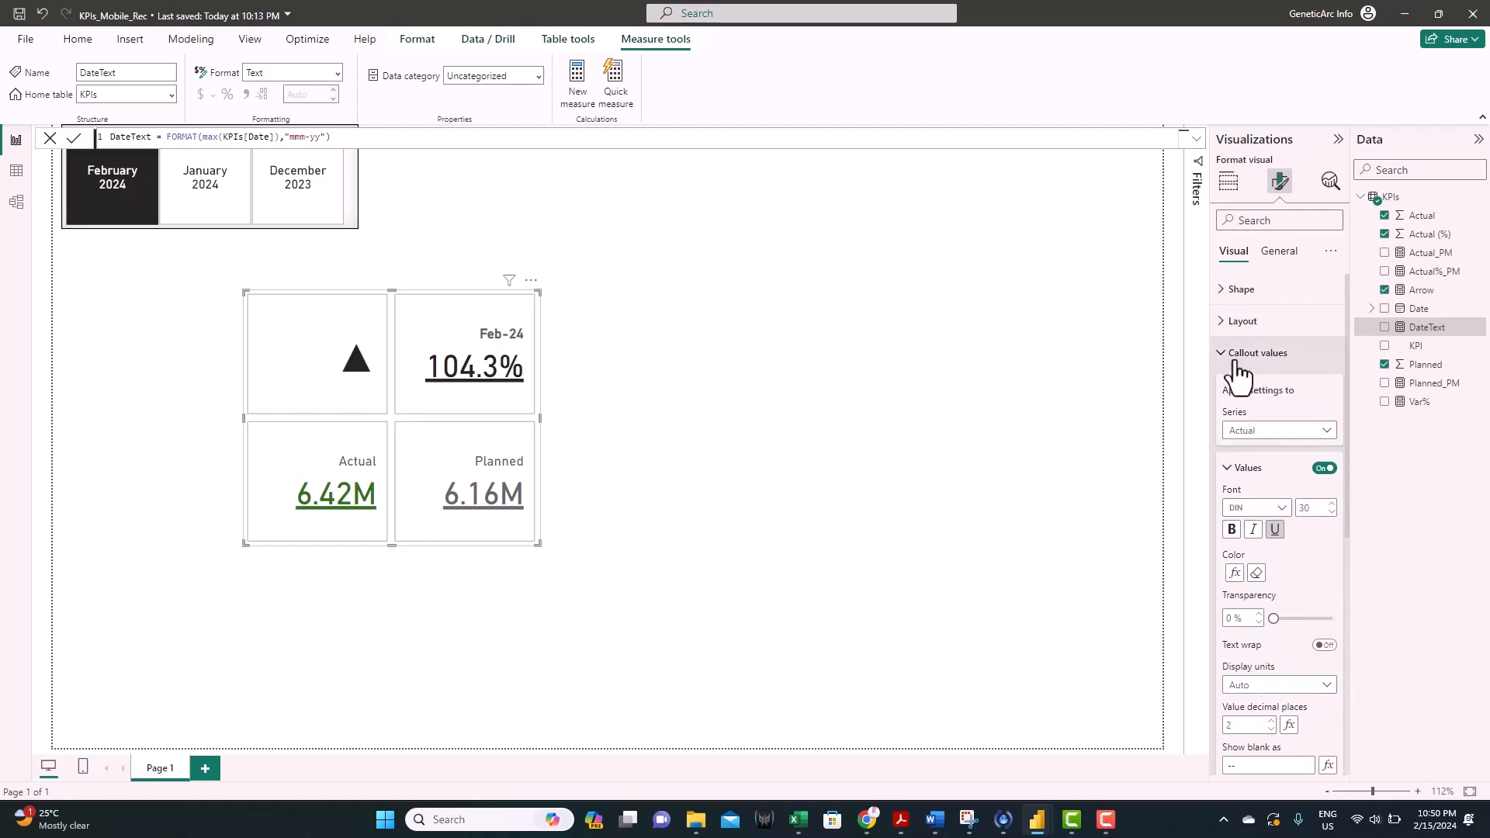
pyautogui.click(1239, 360)
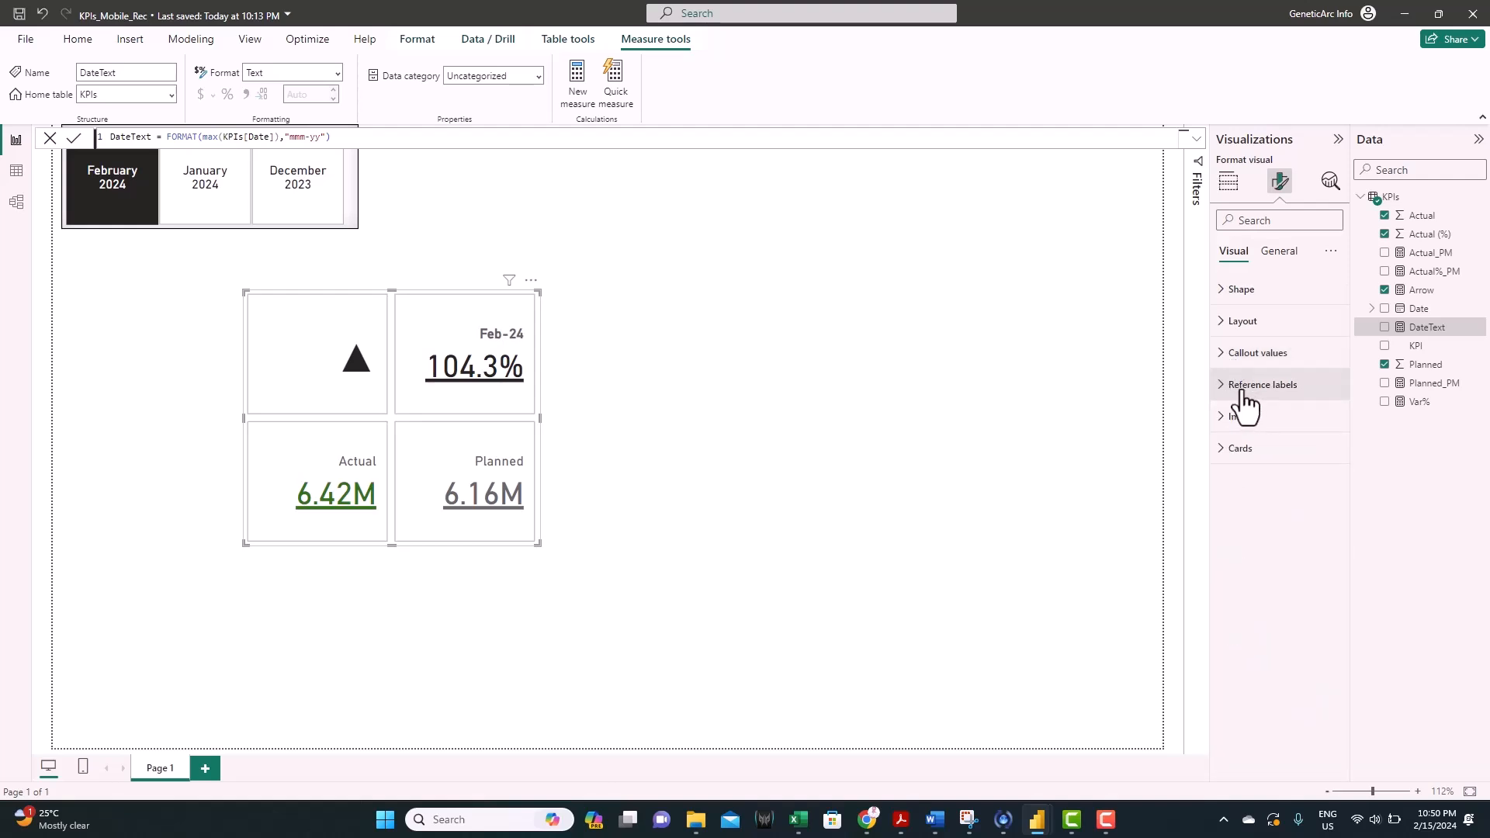
pyautogui.click(1246, 388)
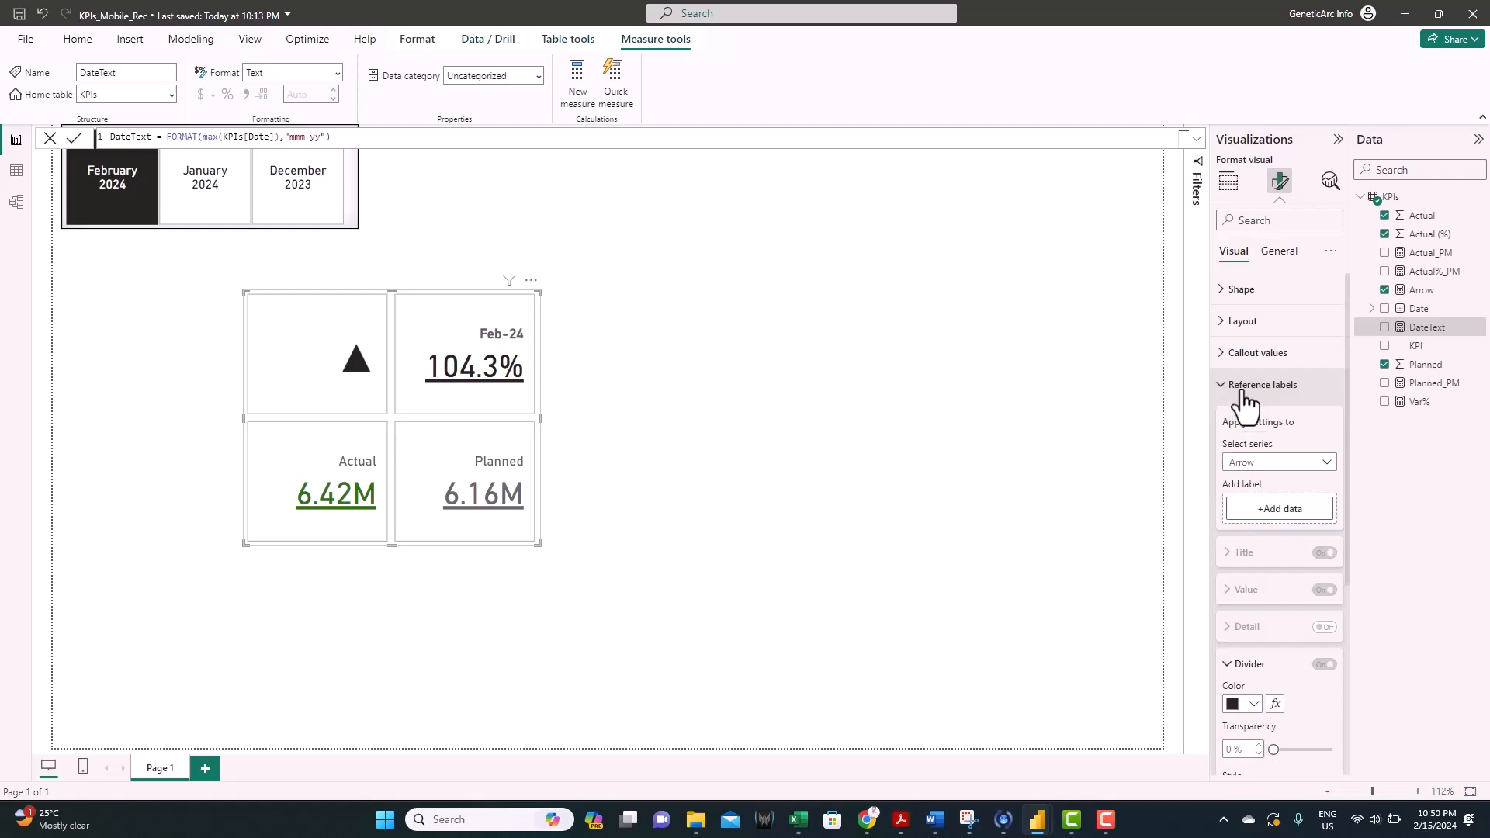
pyautogui.scroll(-2, 1266, 434)
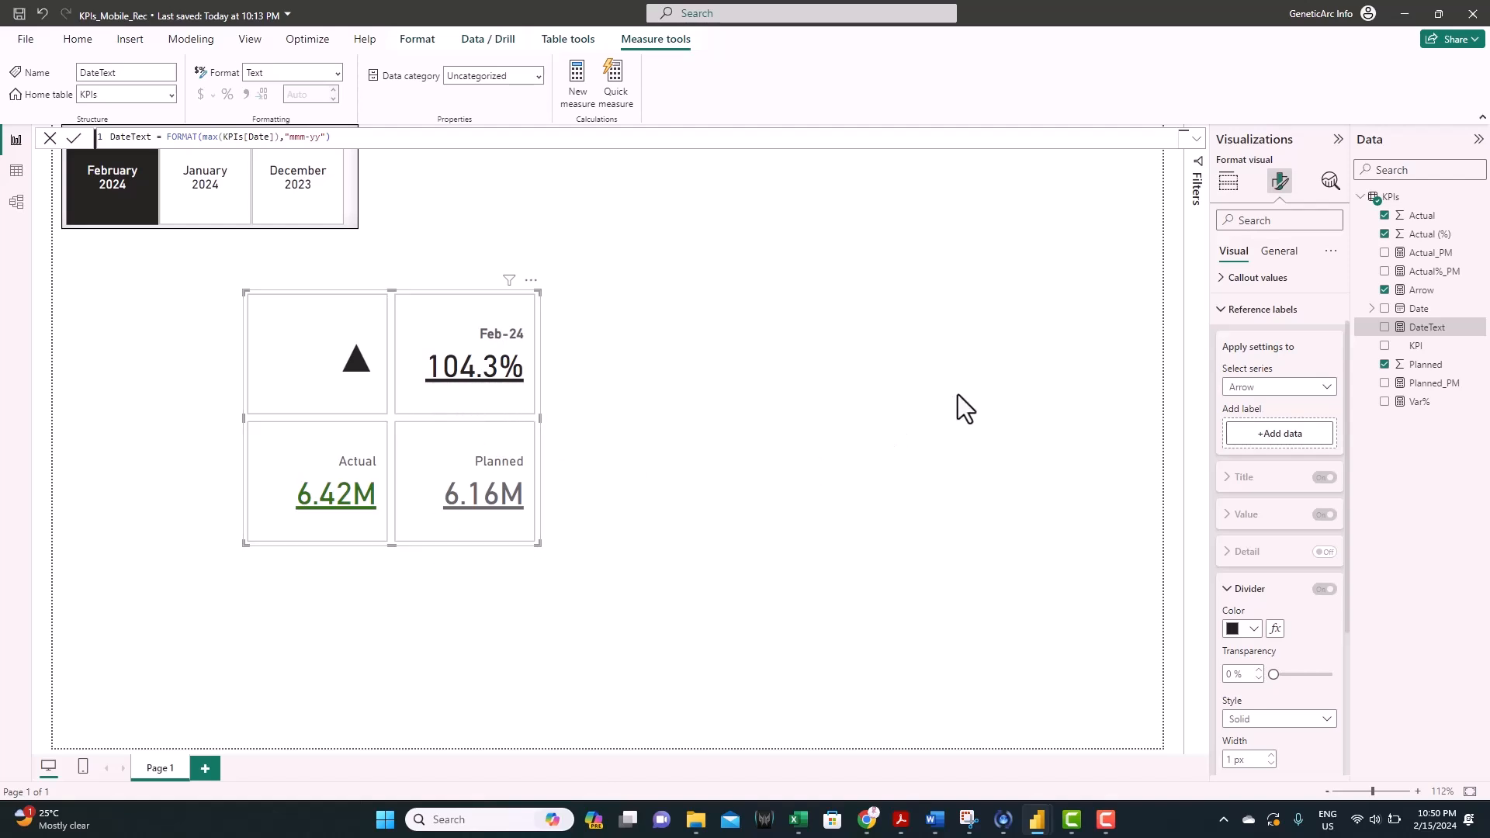
pyautogui.click(1270, 387)
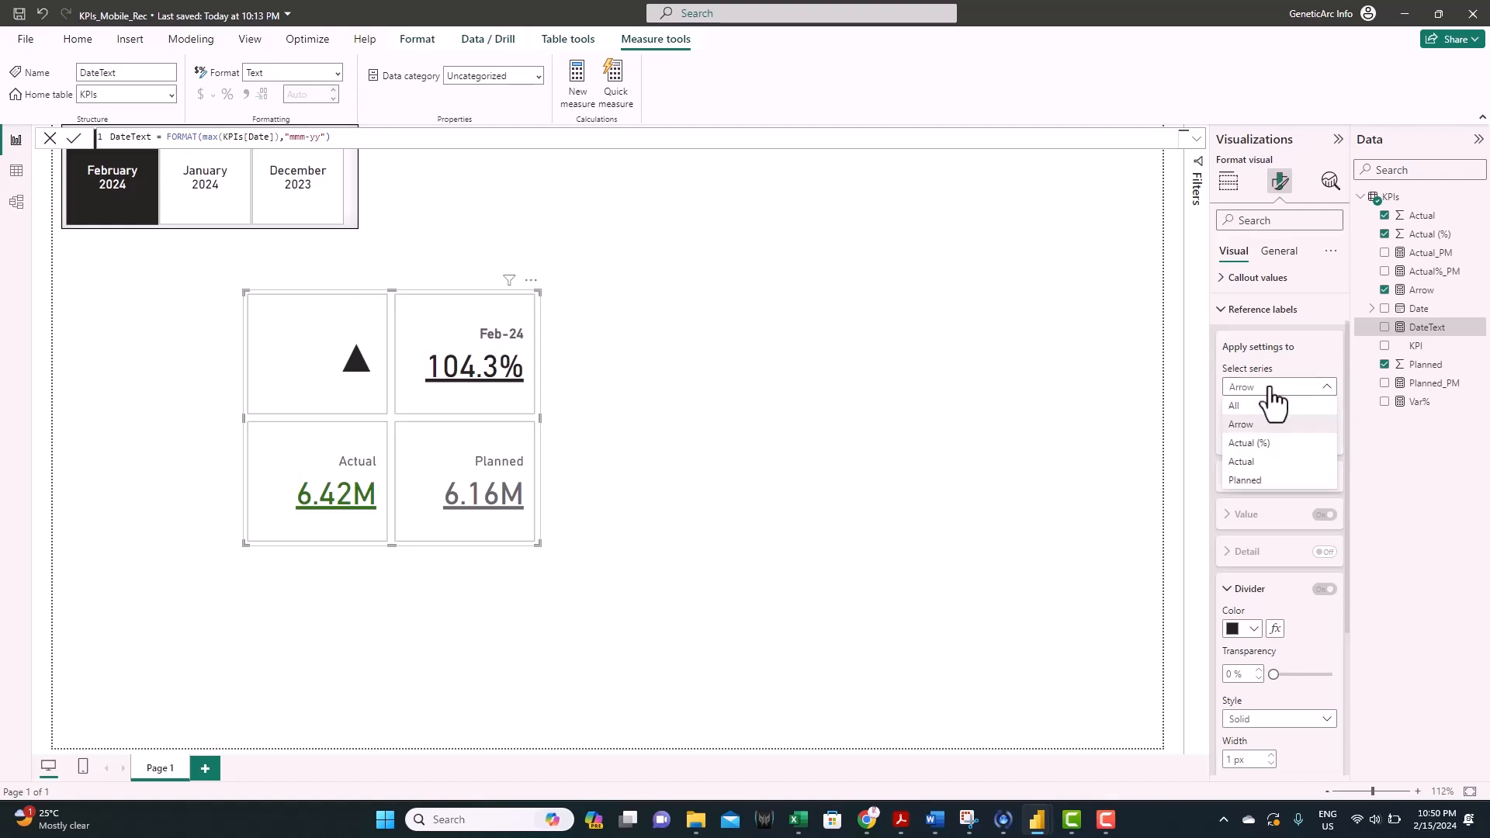
pyautogui.click(1249, 449)
pyautogui.scroll(-1, 1283, 411)
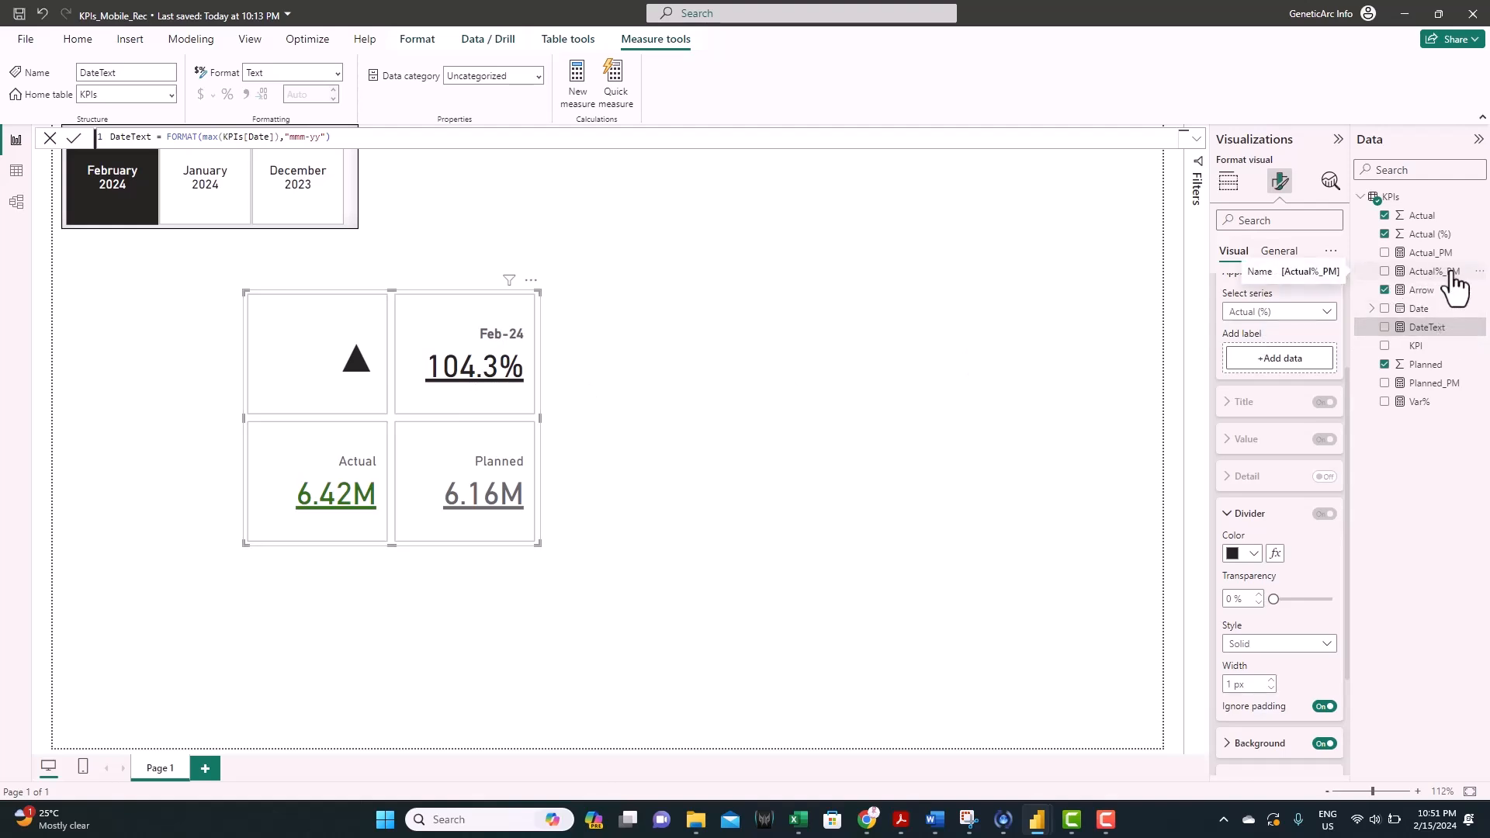
pyautogui.moveTo(1438, 273); pyautogui.dragTo(1294, 360)
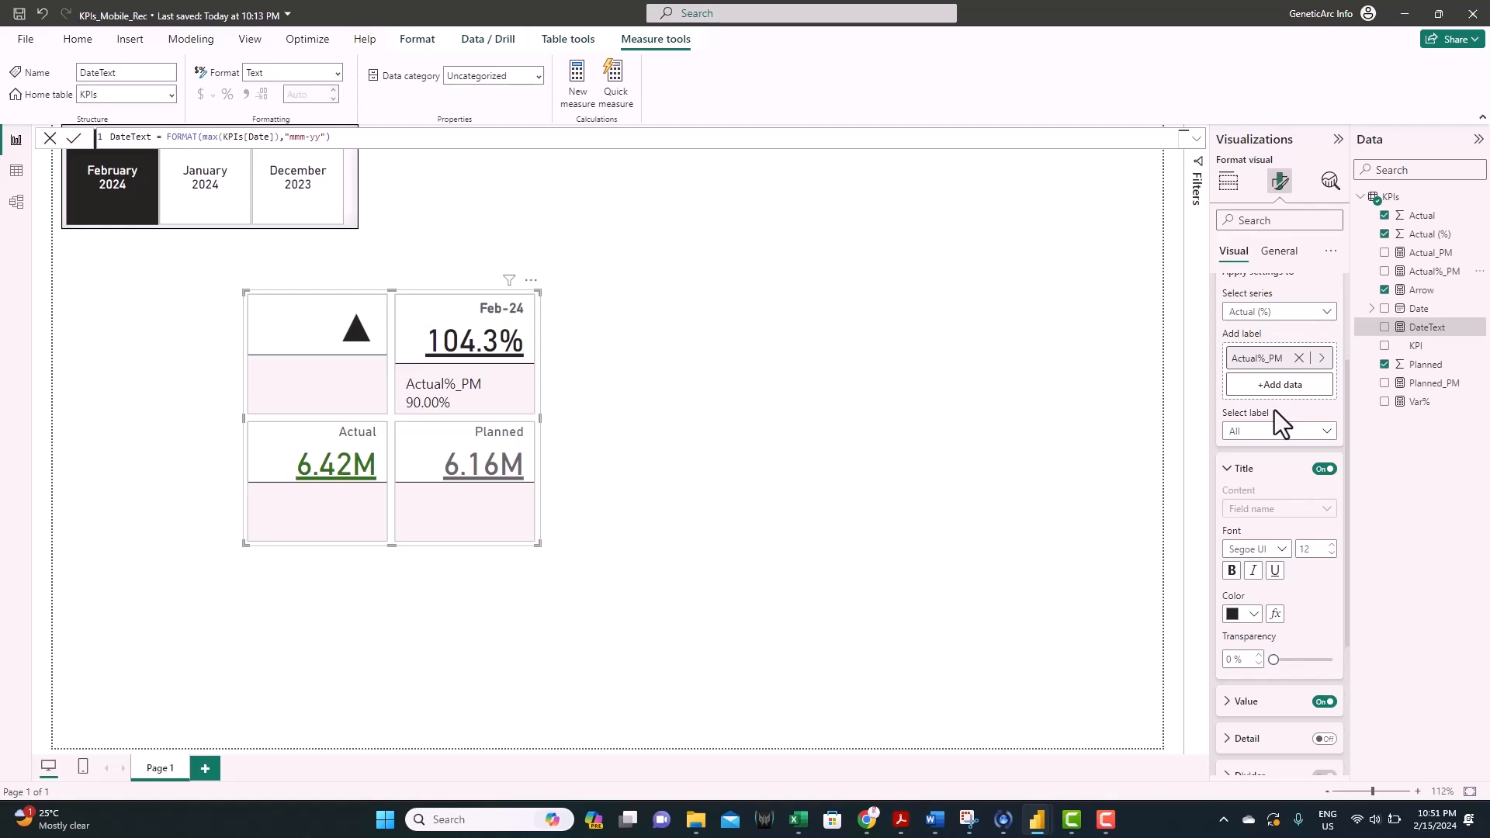
# Step: Set the title font of the Actual (%) series' Actual%_PM reference label to DIN, size 10
pyautogui.scroll(-1, 1265, 404)
pyautogui.click(1270, 358)
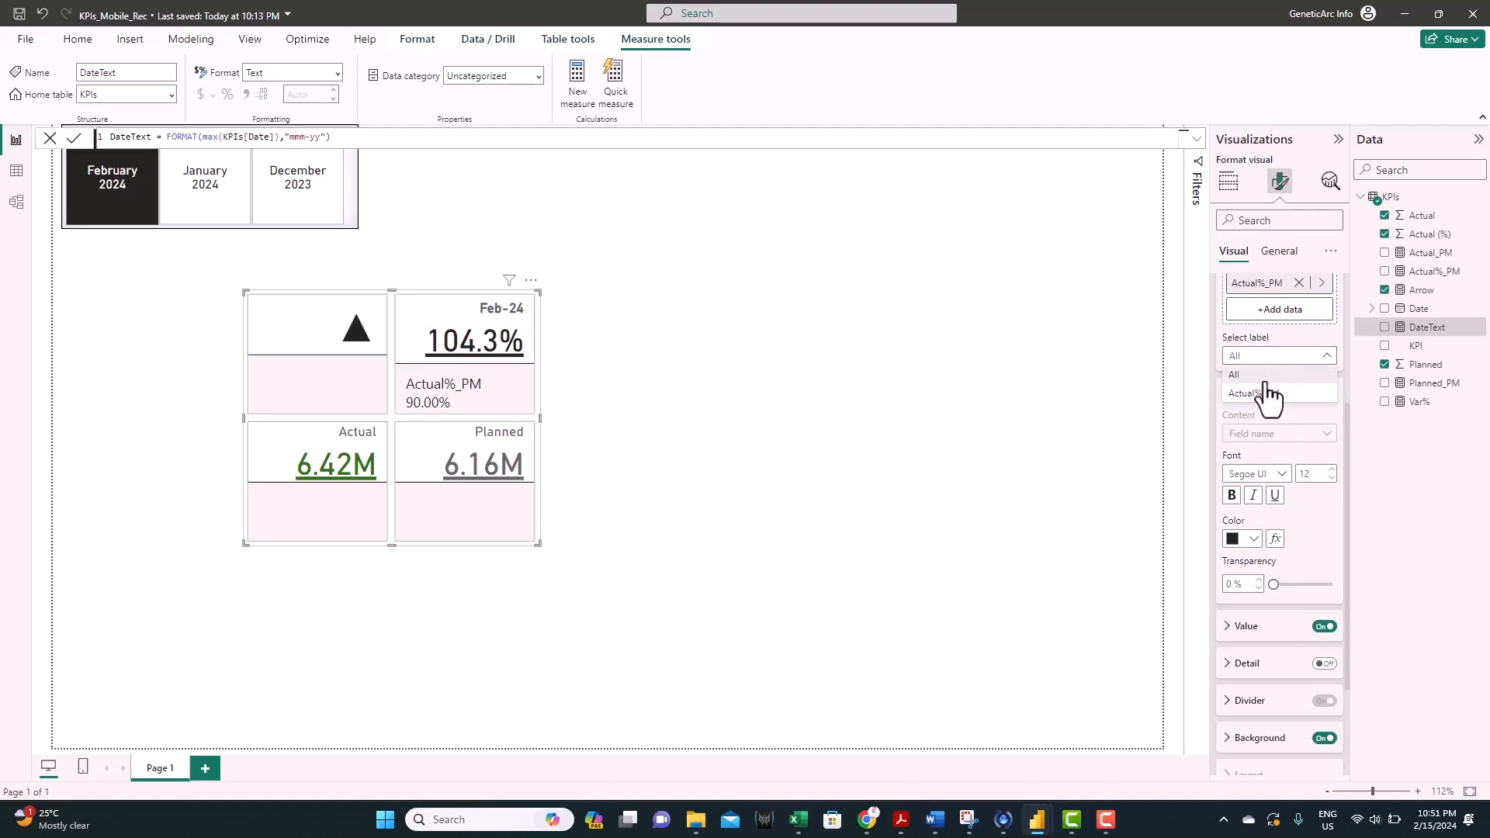
pyautogui.click(1263, 394)
pyautogui.scroll(-1, 1270, 415)
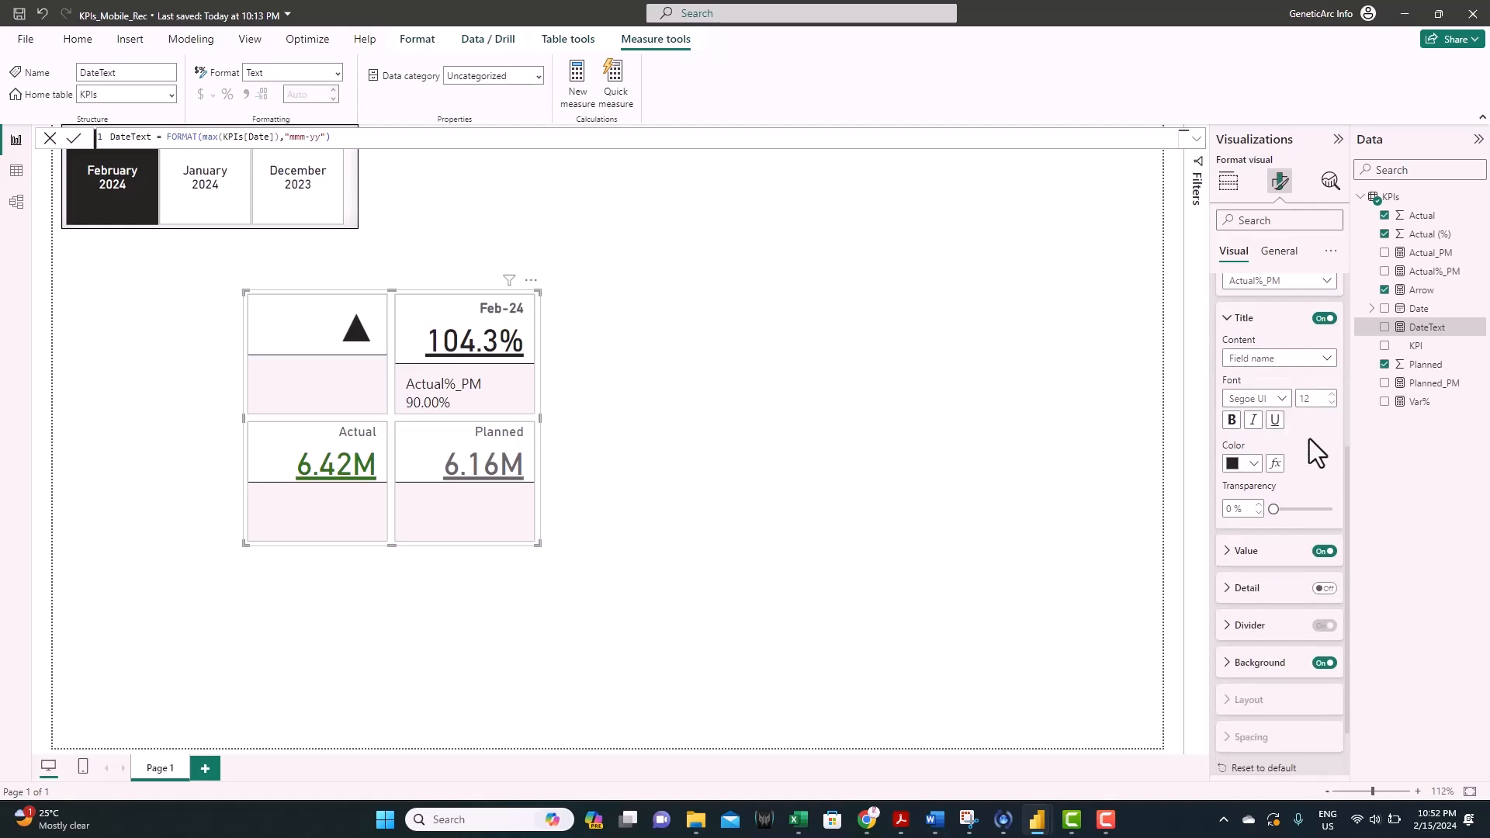
pyautogui.click(1257, 400)
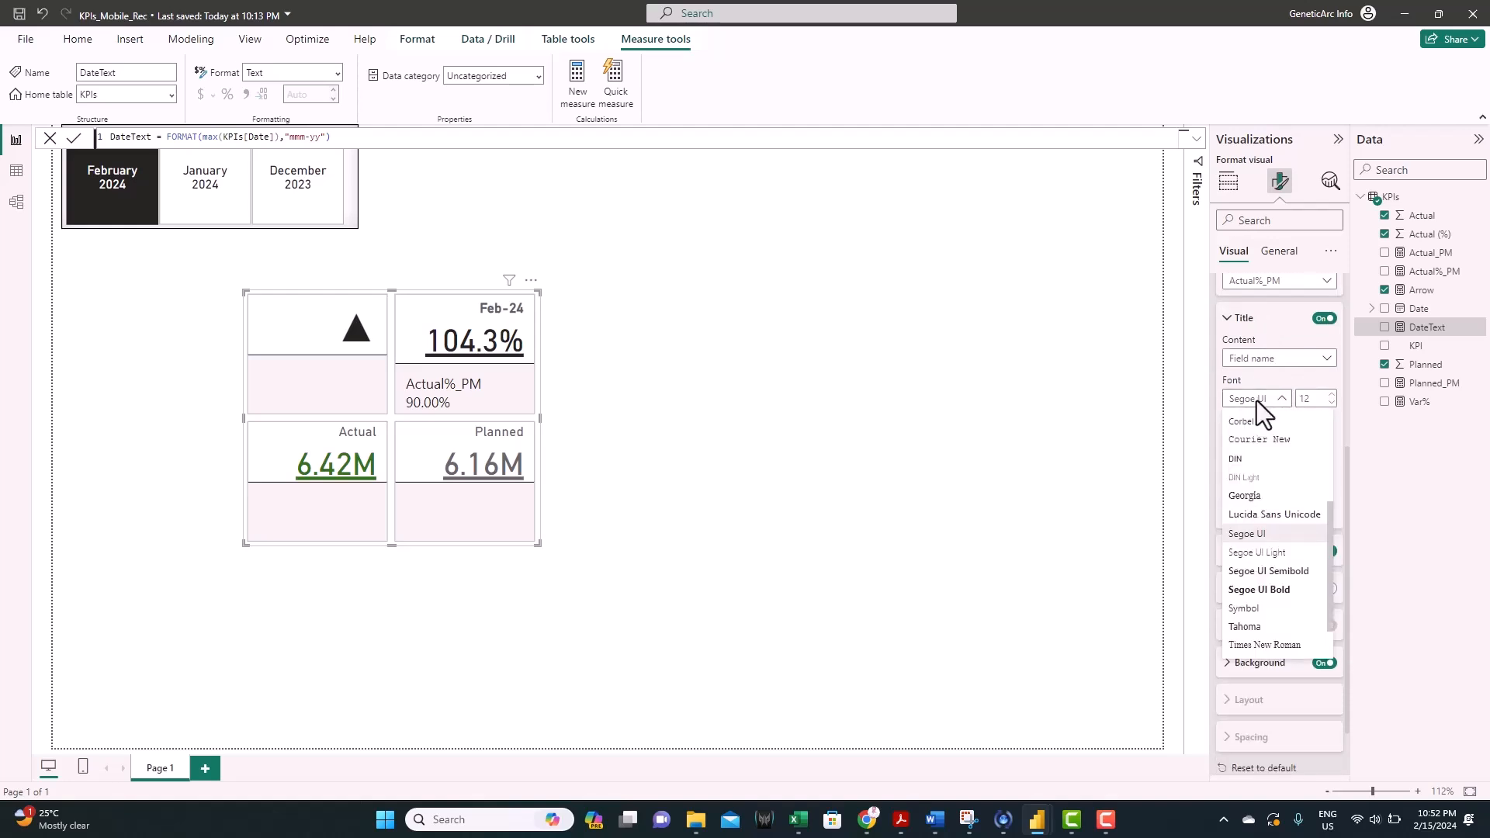
pyautogui.click(1235, 458)
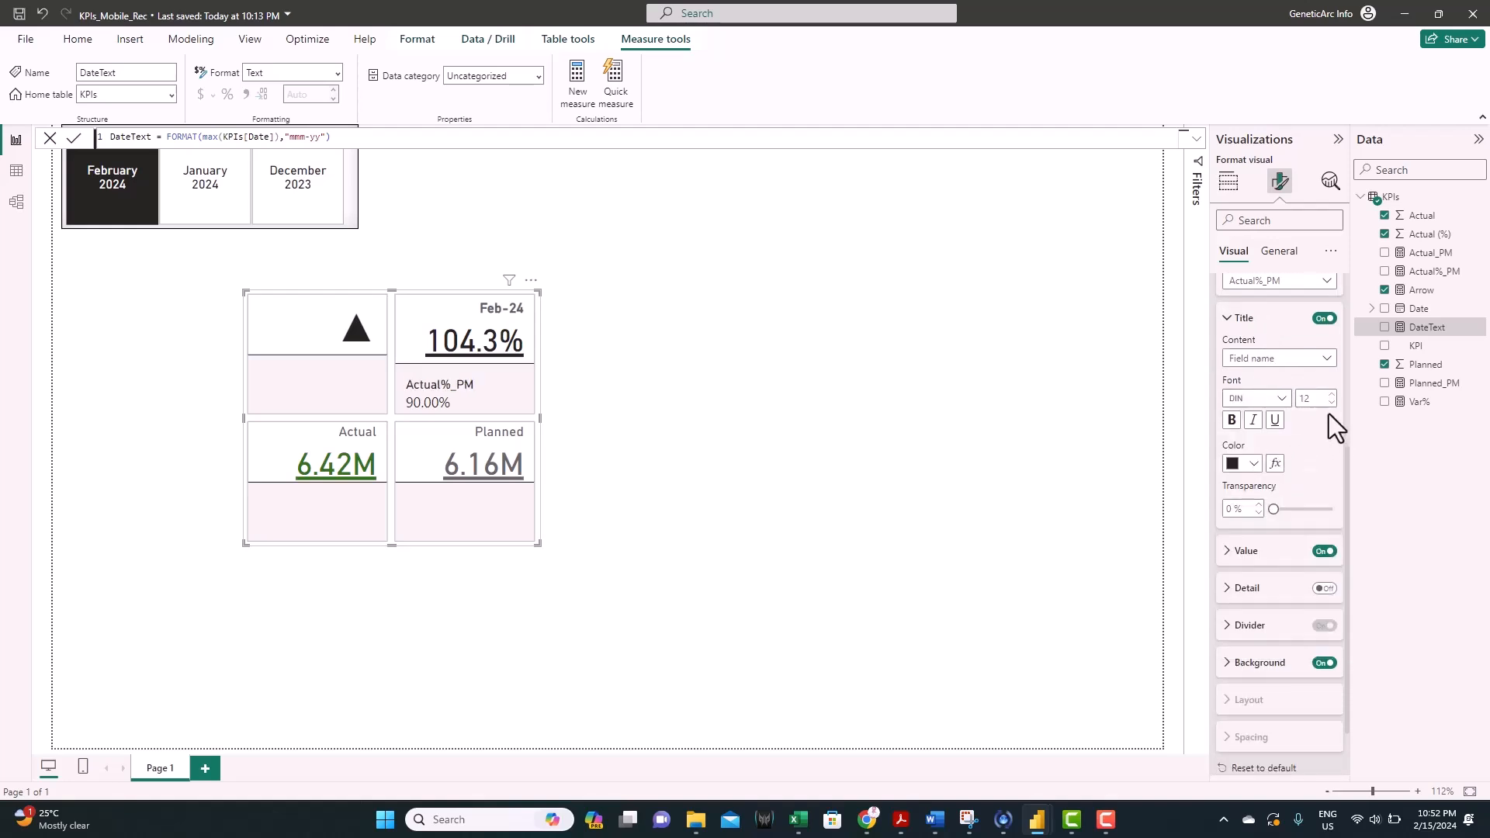
pyautogui.click(1332, 402)
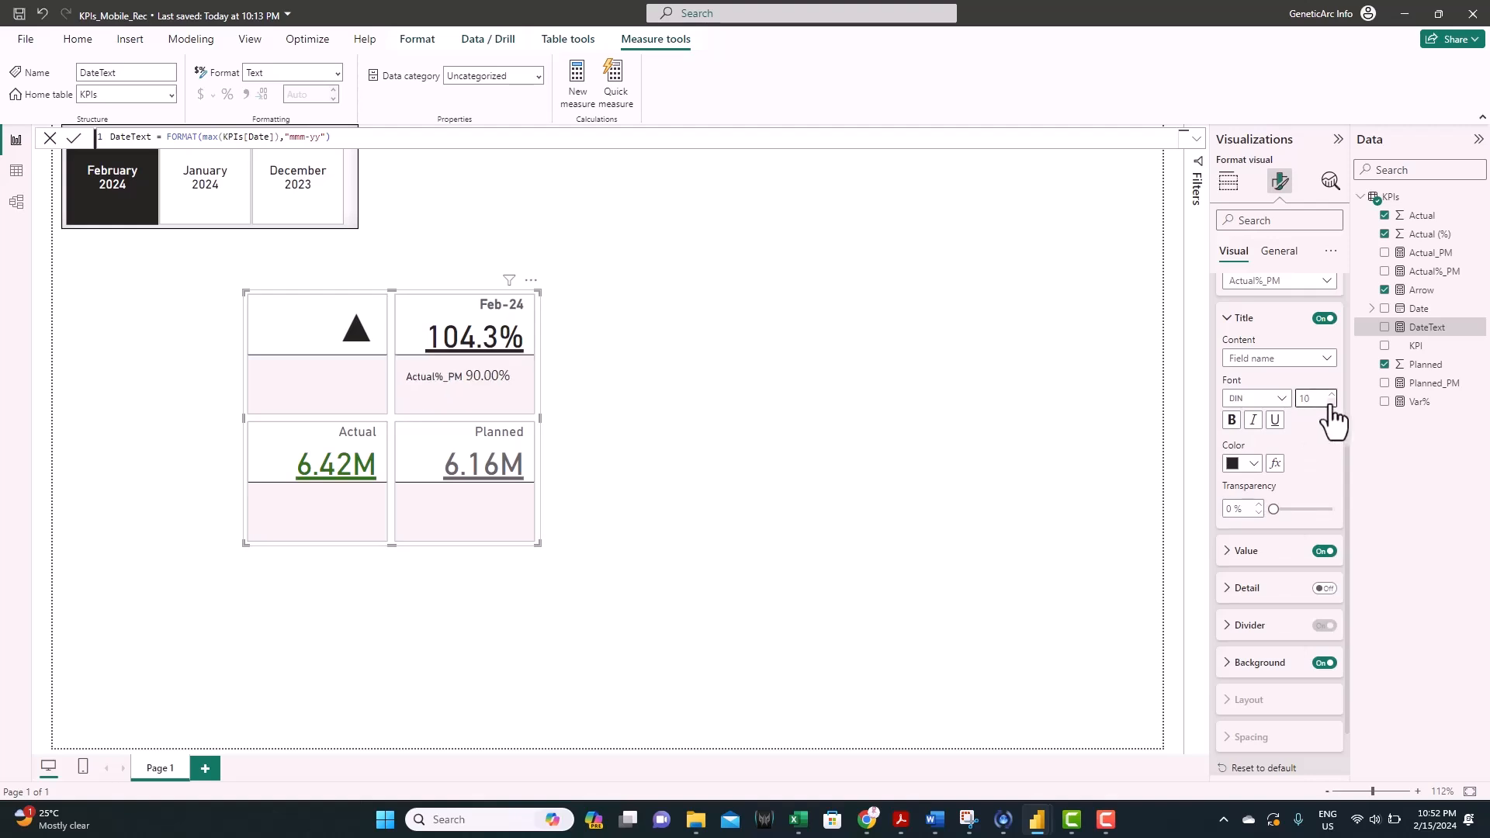
# Step: Give the Actual%_PM reference label a custom title reading "Prior Month:"
pyautogui.click(1260, 362)
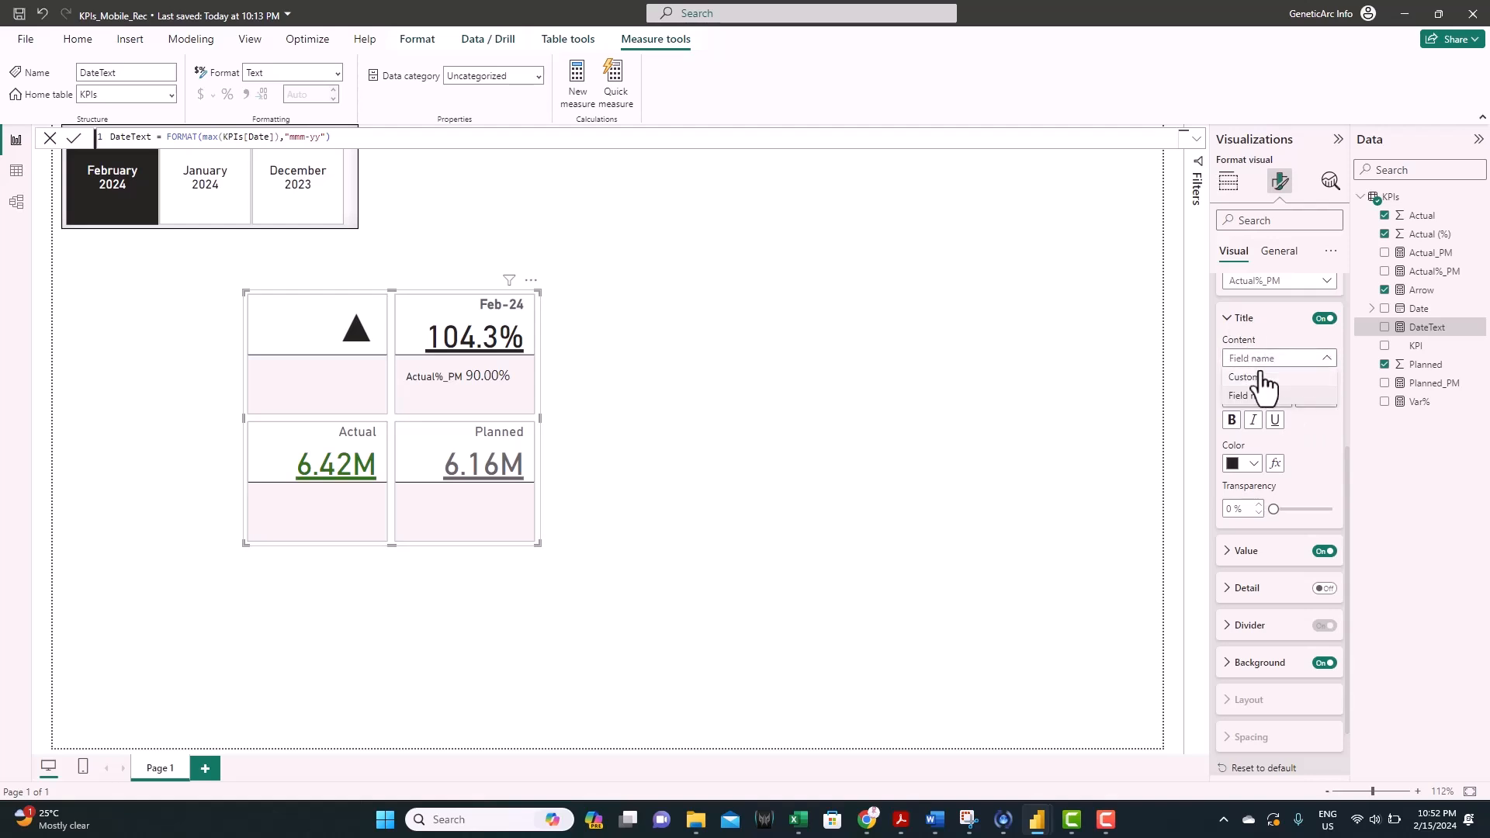
pyautogui.click(1249, 376)
pyautogui.tripleClick(1250, 398)
pyautogui.write('Prior Month:')
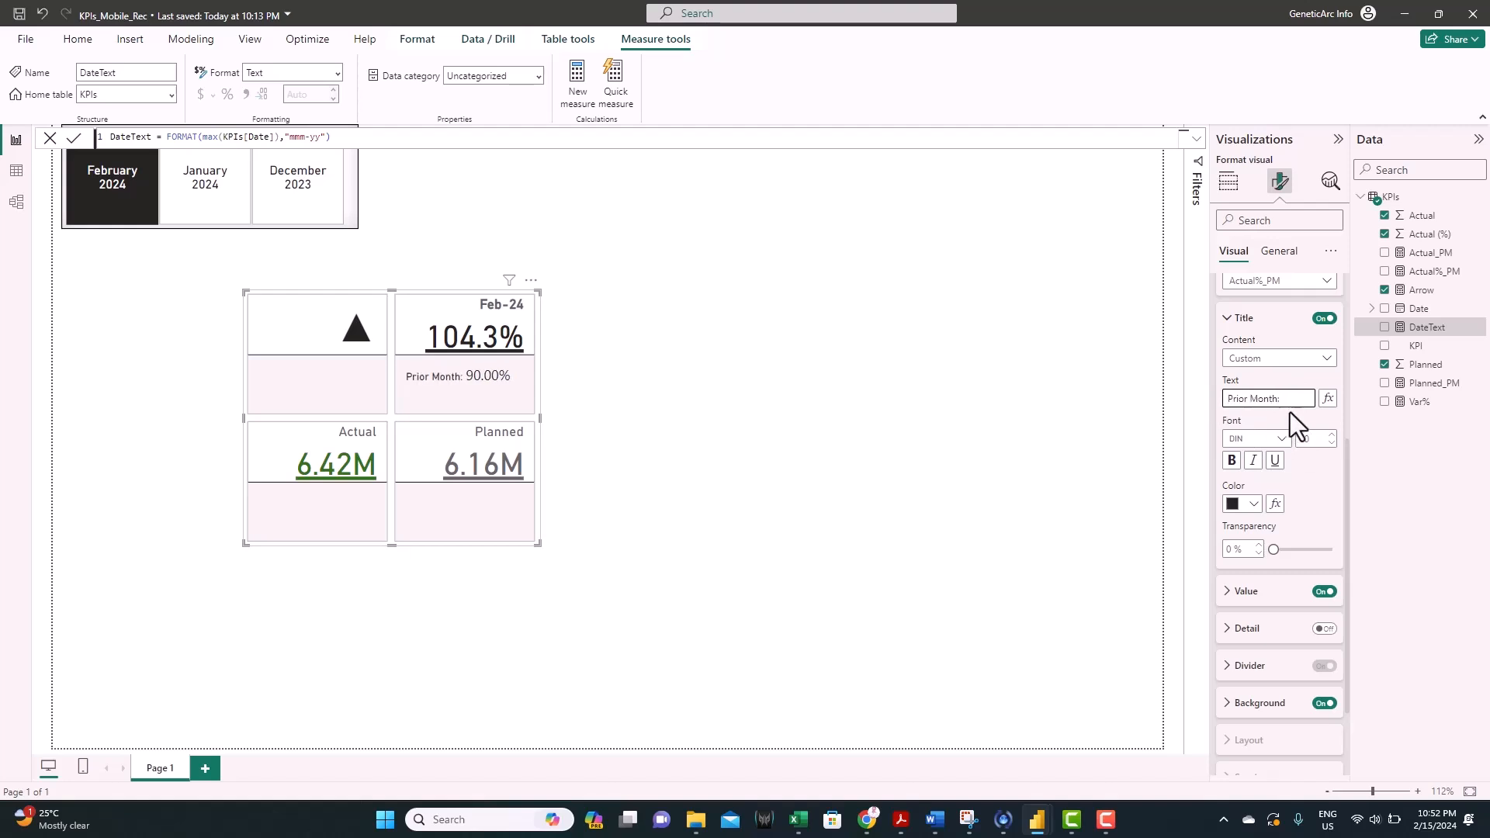
pyautogui.click(1226, 322)
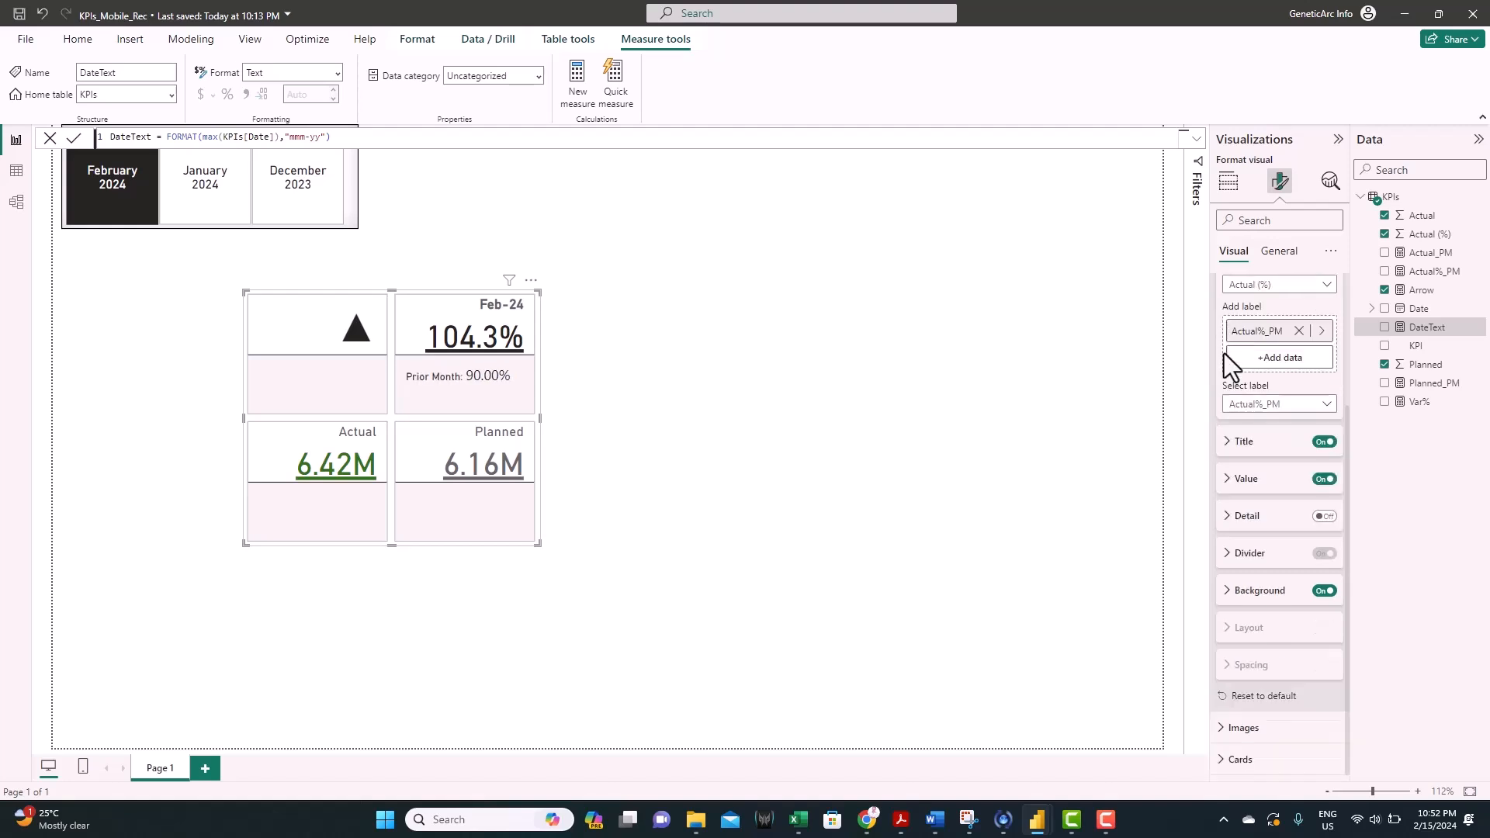
# Step: Format the Actual%_PM reference label's value as DIN, size 10, bold and italic
pyautogui.click(1226, 478)
pyautogui.scroll(-2, 1296, 512)
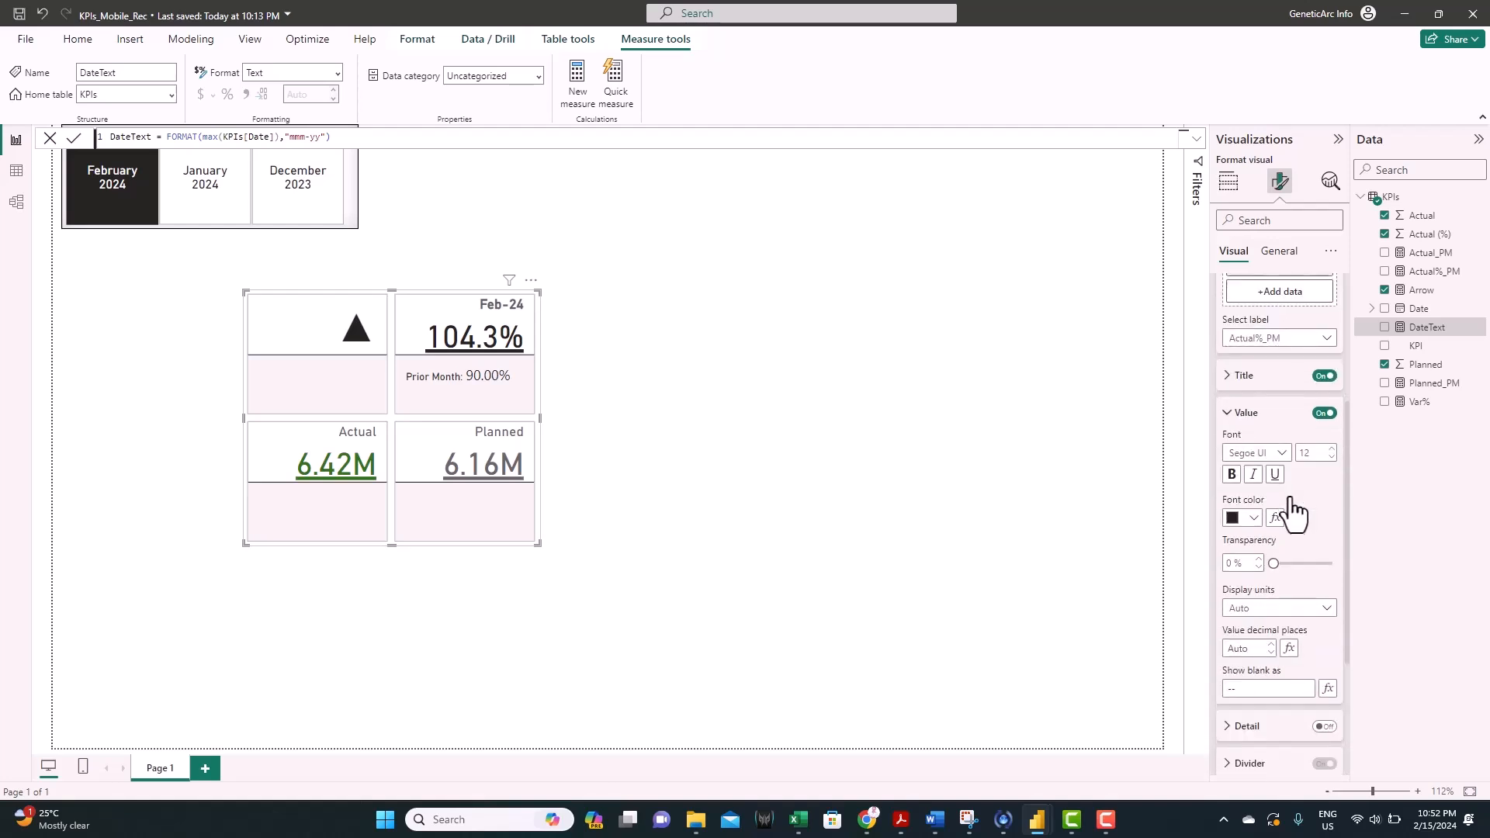
pyautogui.click(1331, 448)
pyautogui.click(1331, 449)
pyautogui.click(1273, 444)
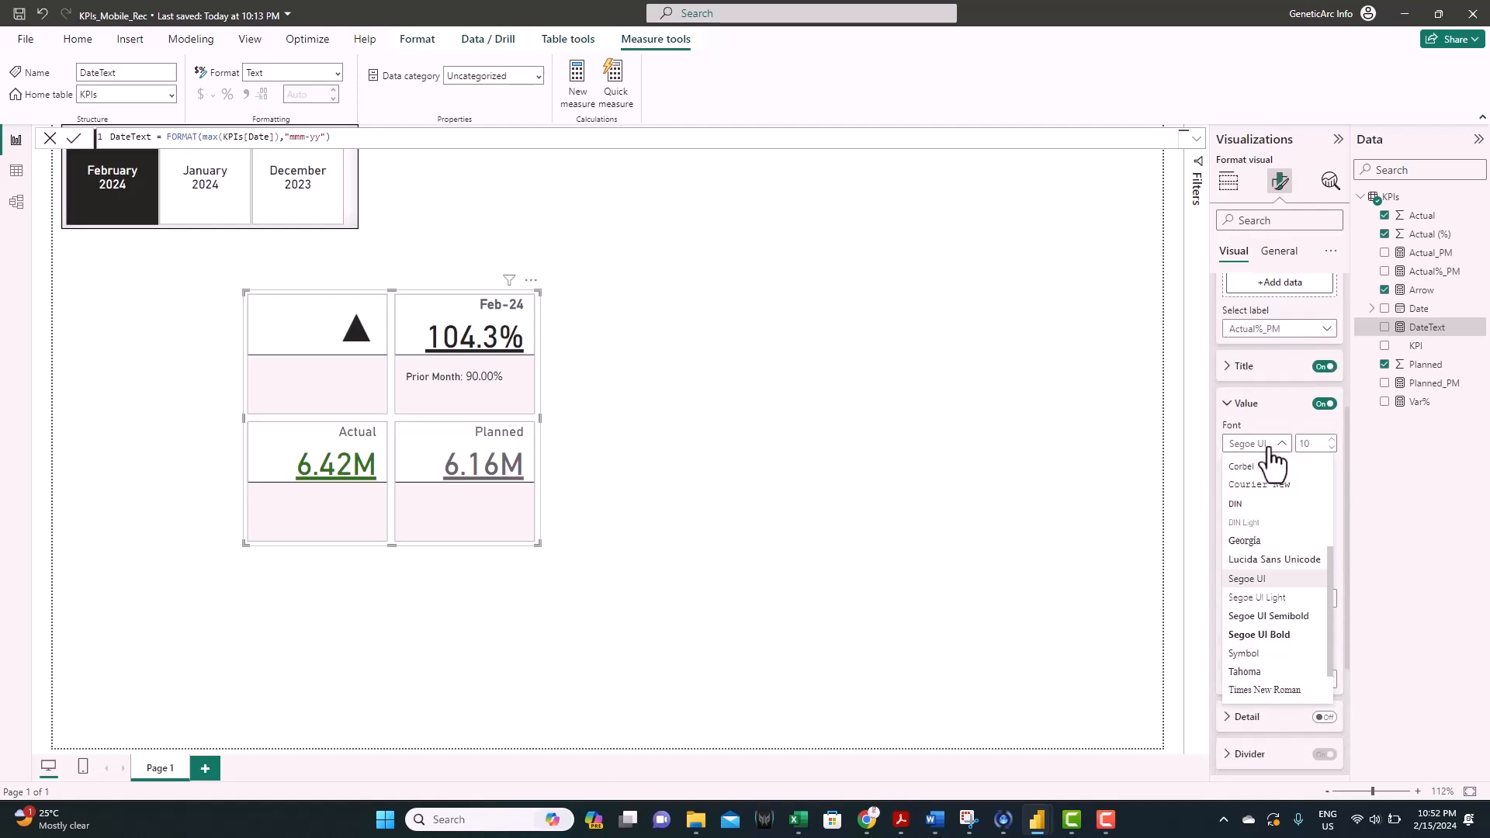
pyautogui.click(1263, 505)
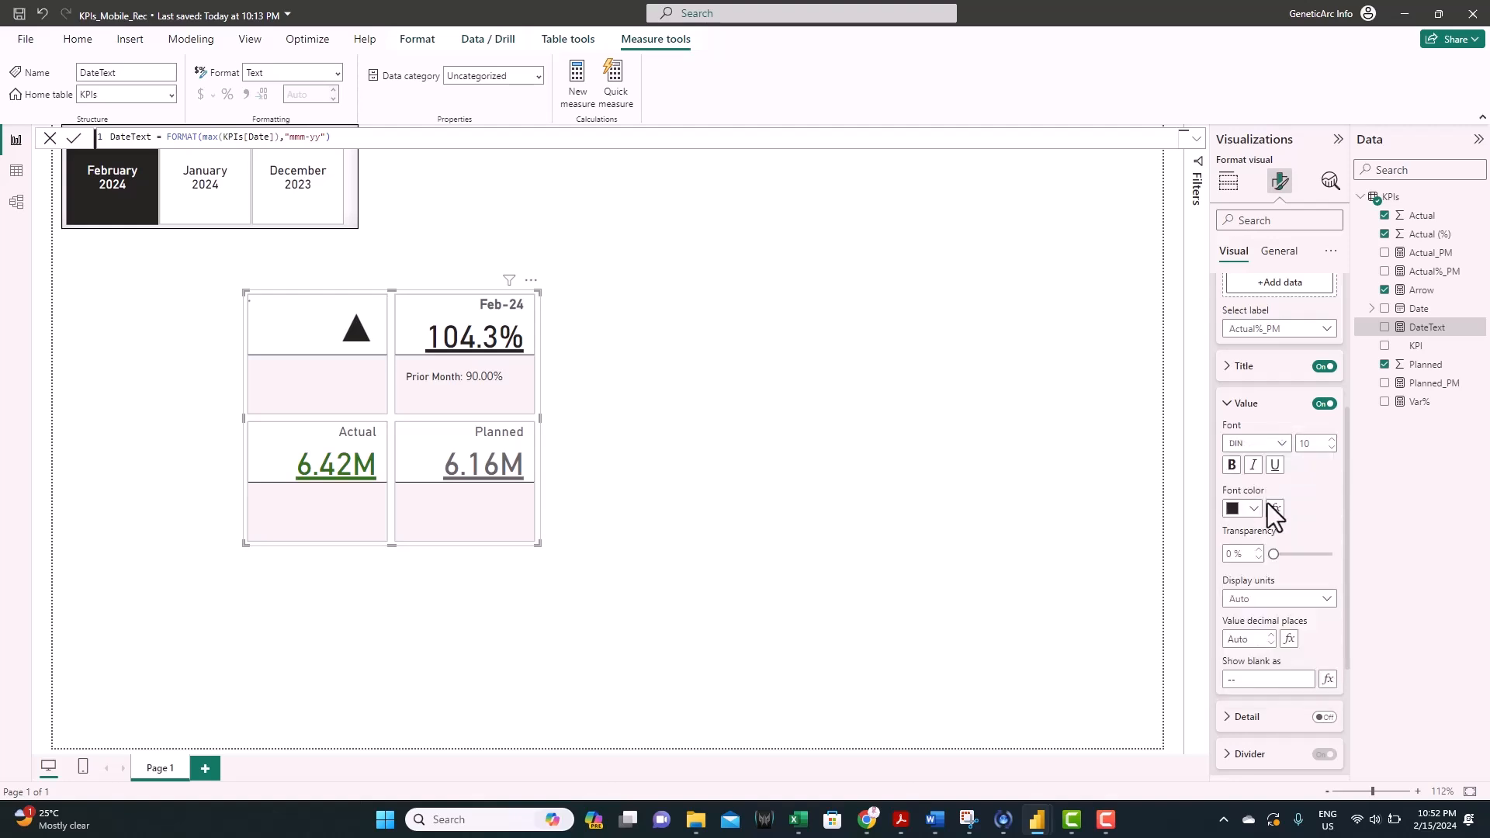
pyautogui.click(1233, 466)
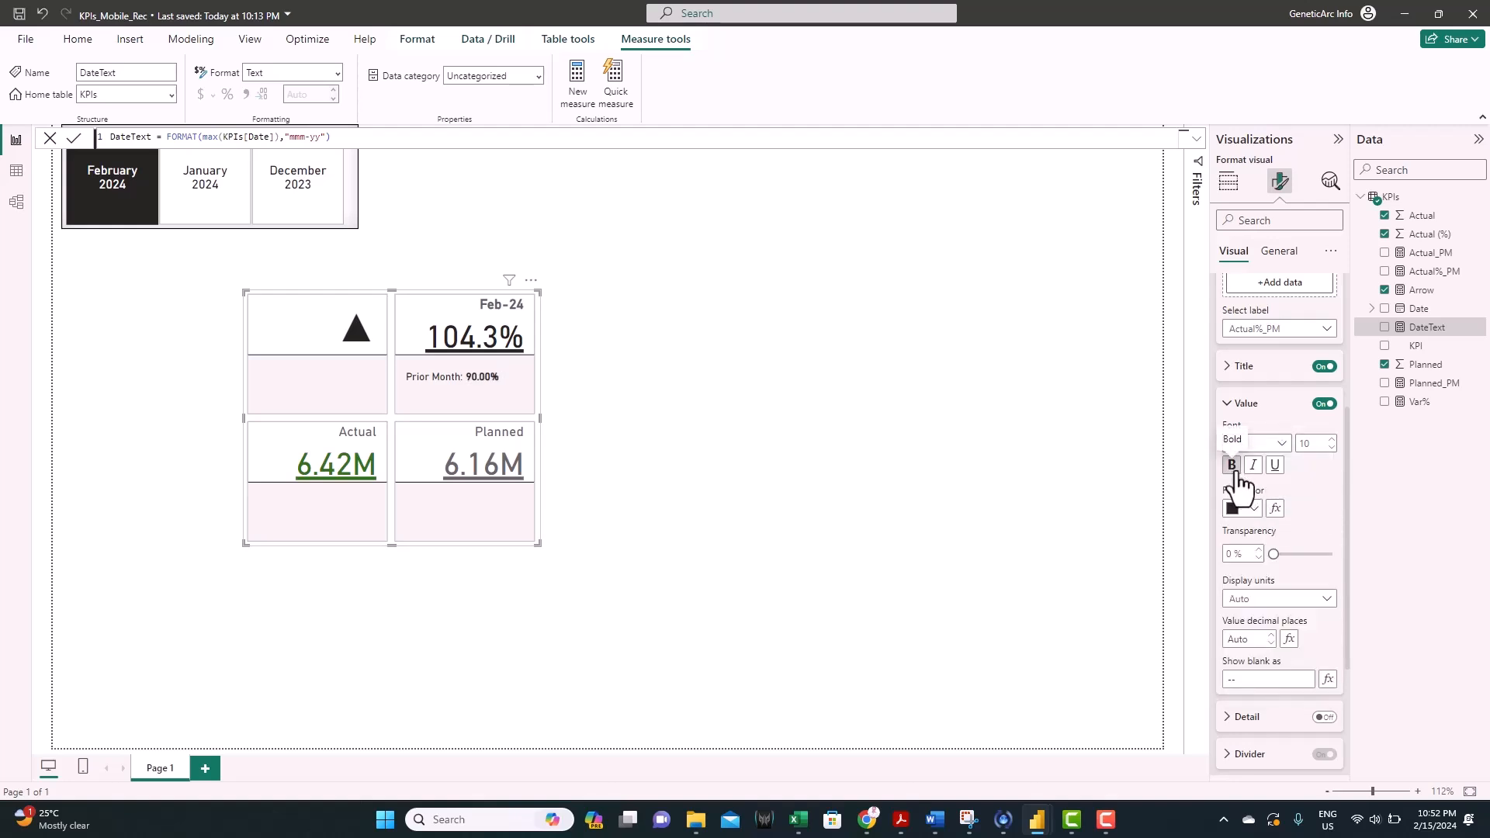
pyautogui.click(1251, 467)
# Step: Italicize the Actual%_PM reference label's title and set its value to 1 decimal place
pyautogui.click(1240, 367)
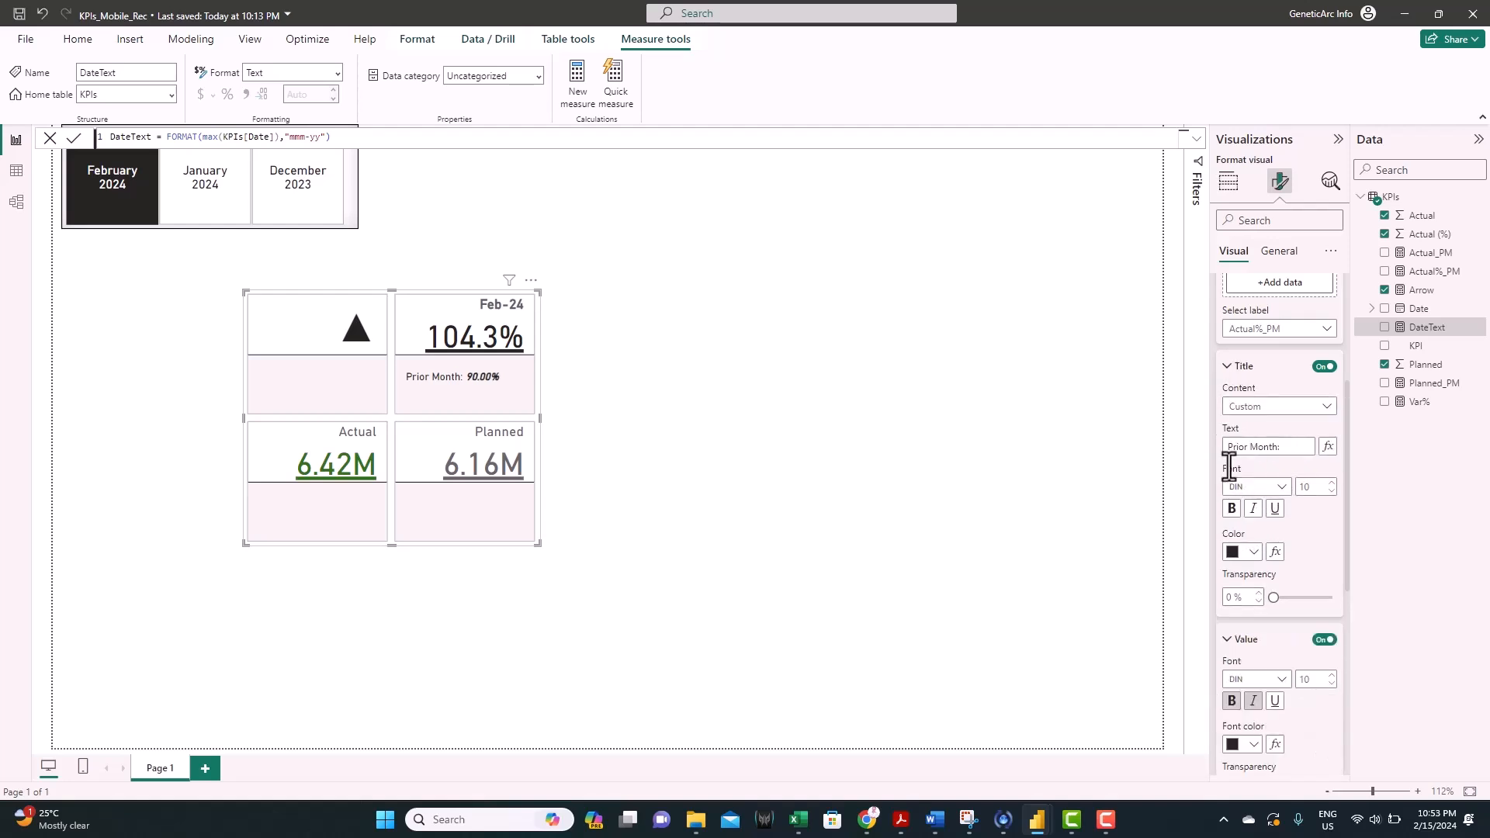
pyautogui.click(1253, 507)
pyautogui.click(1240, 366)
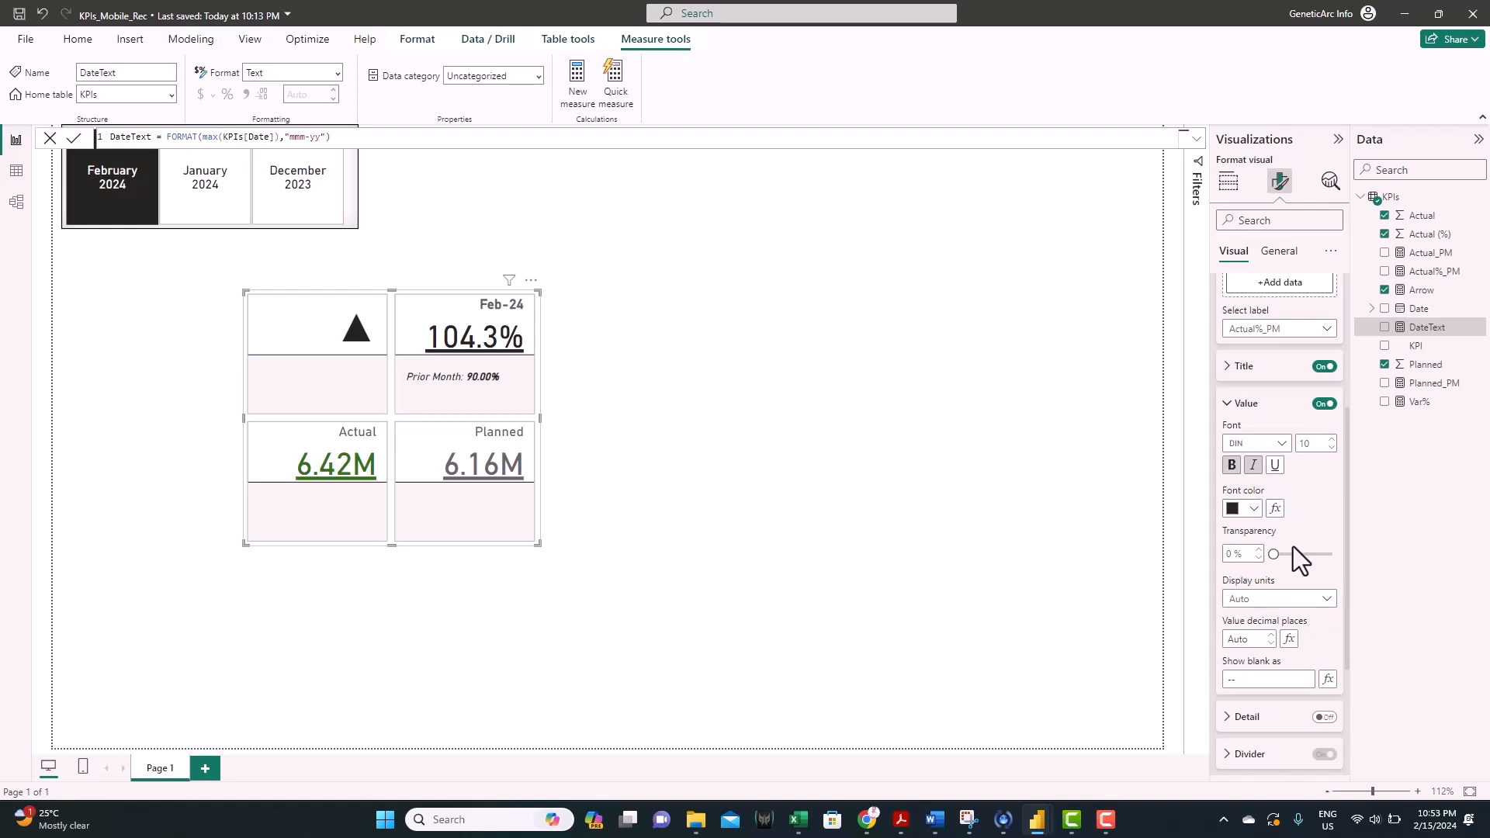
pyautogui.click(1251, 640)
pyautogui.write('1')
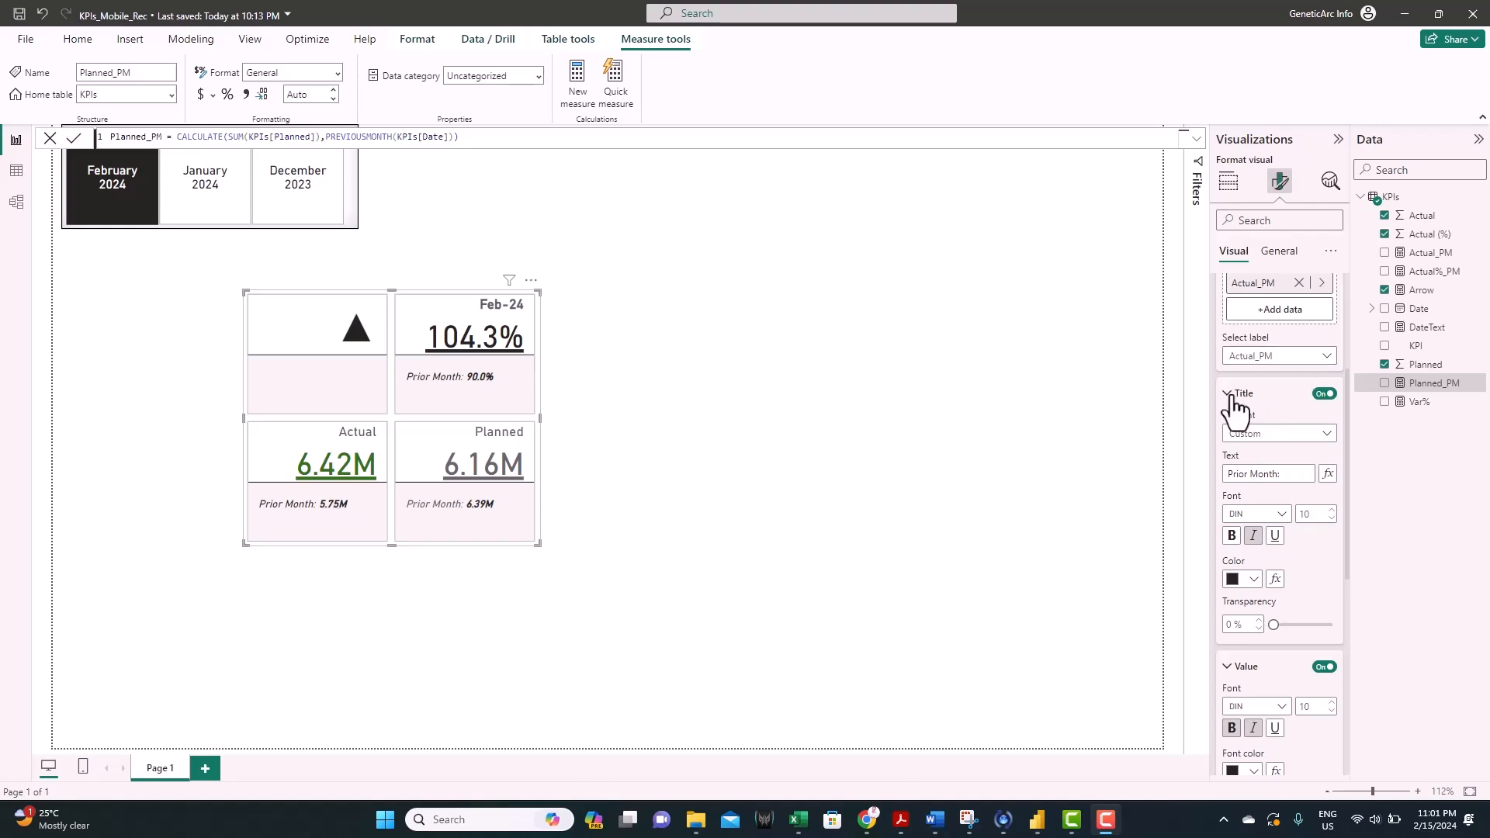
# Step: Color the Actual_PM reference label's value by rules on Actual%_PM: red from 0 to below 1, black at 1, green above 1
pyautogui.scroll(1, 1235, 407)
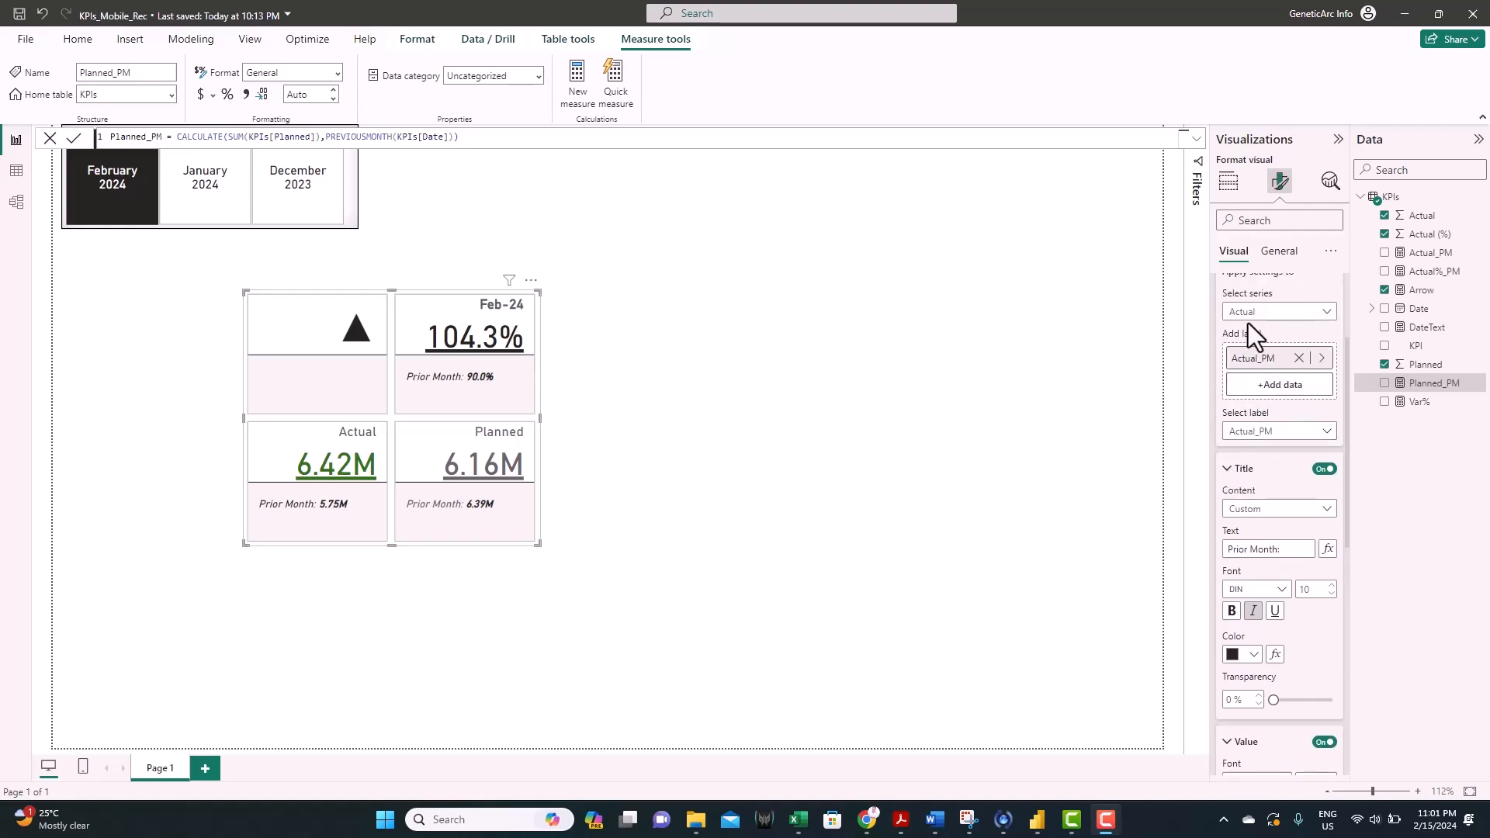
pyautogui.click(1225, 475)
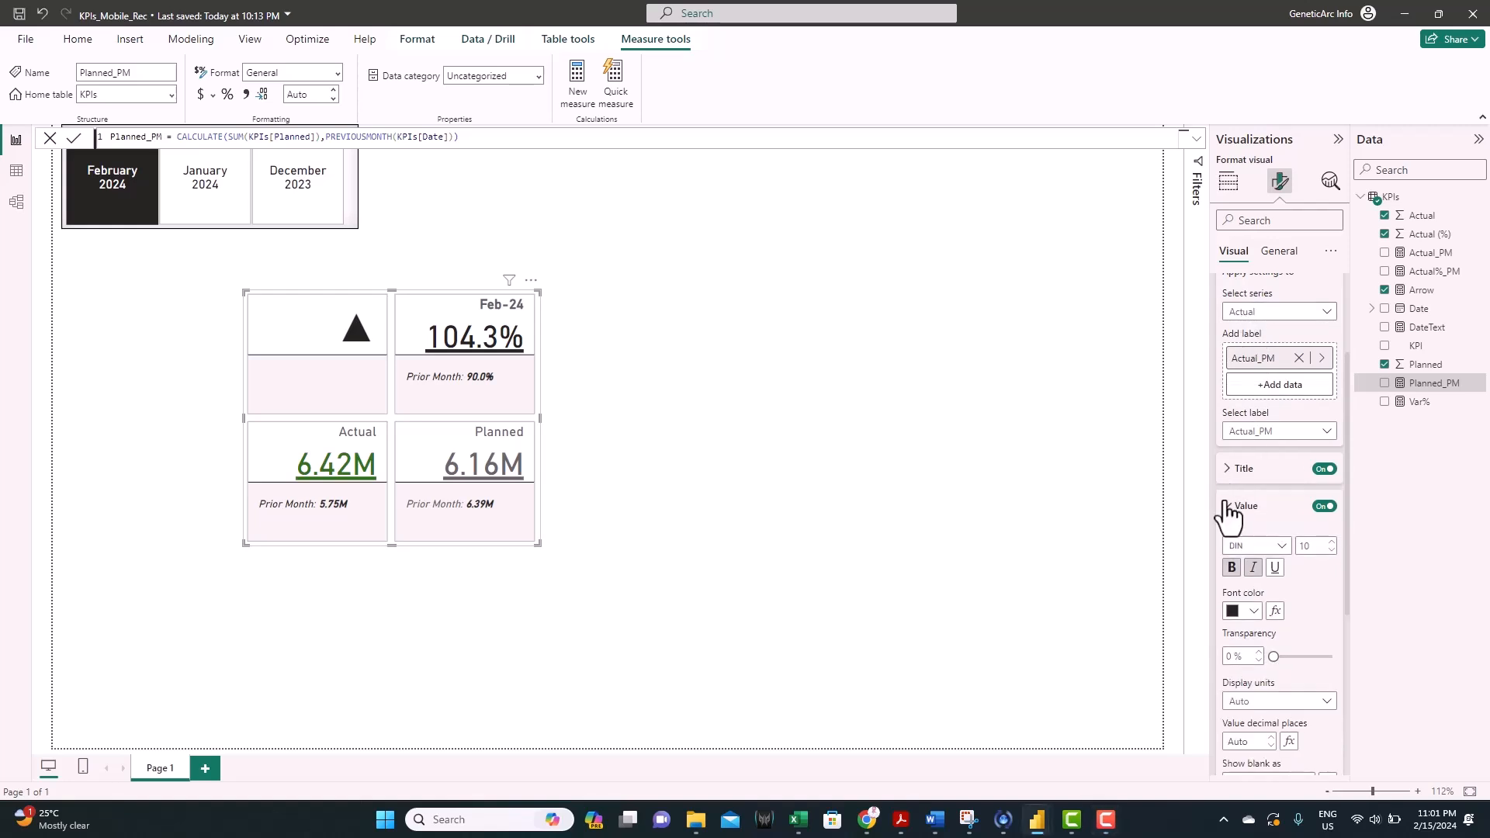
pyautogui.click(1276, 611)
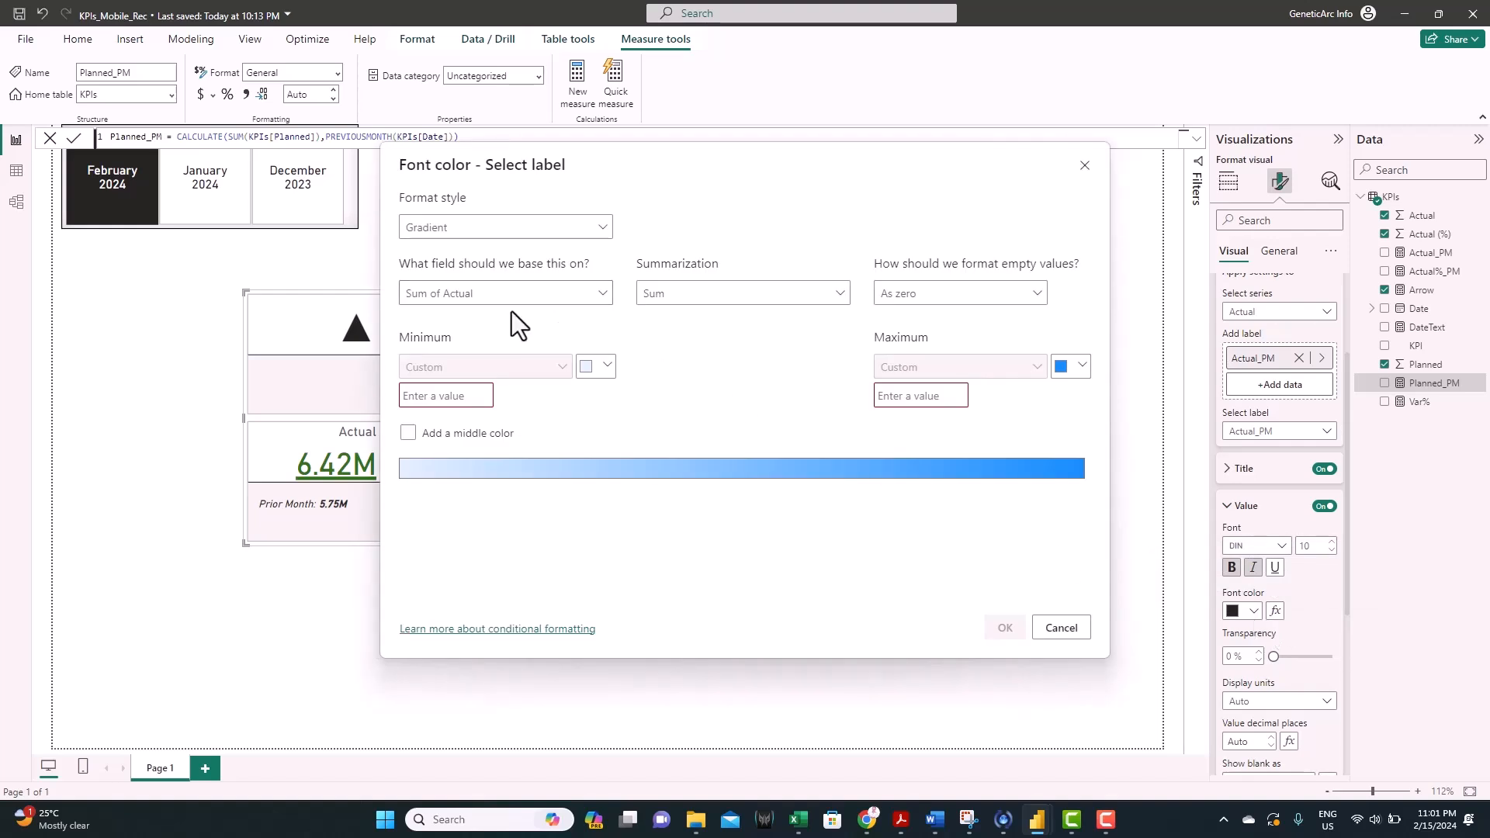
pyautogui.click(475, 233)
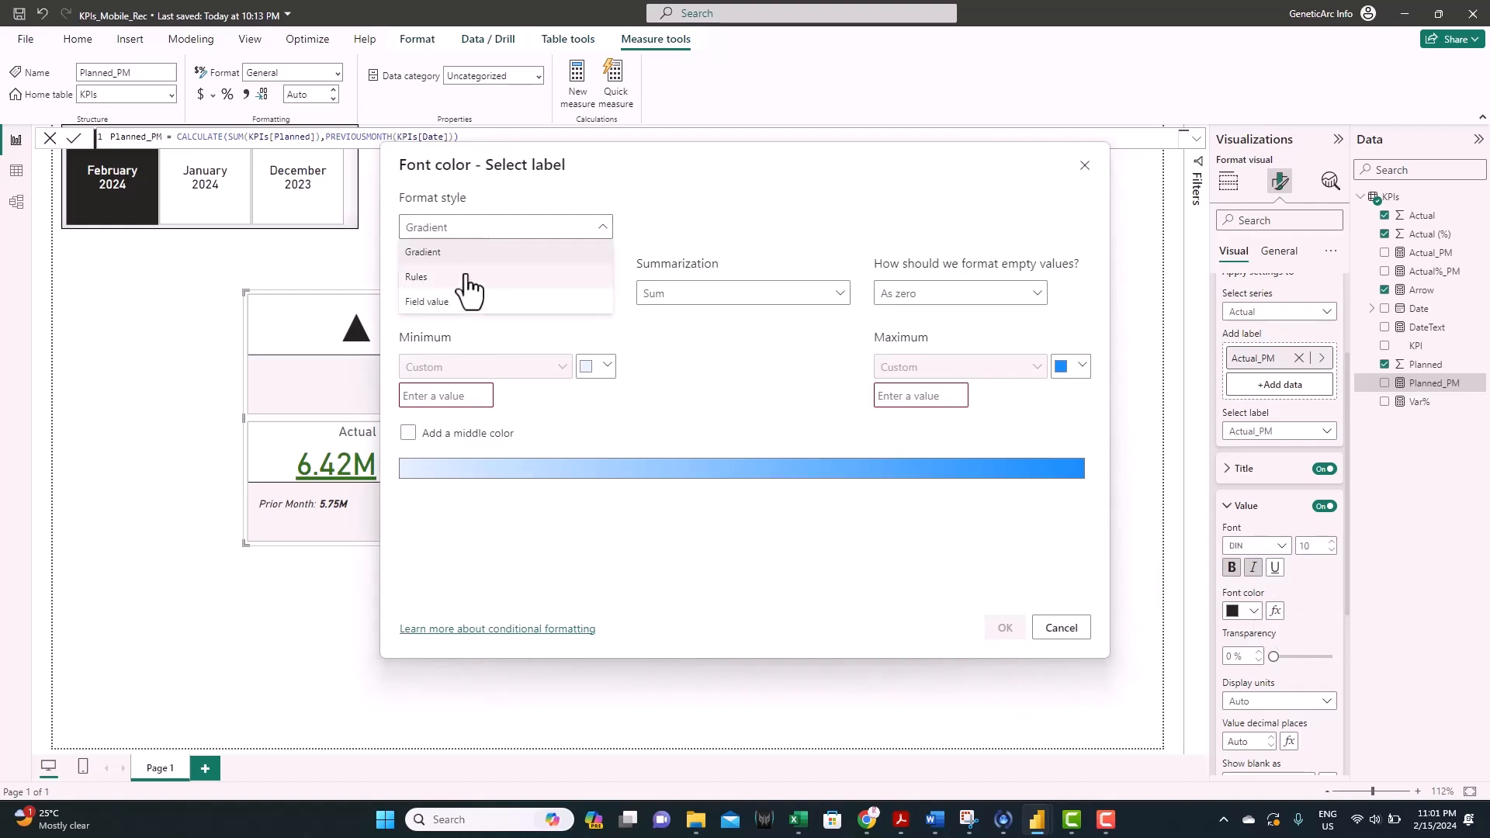
pyautogui.click(466, 278)
pyautogui.click(460, 299)
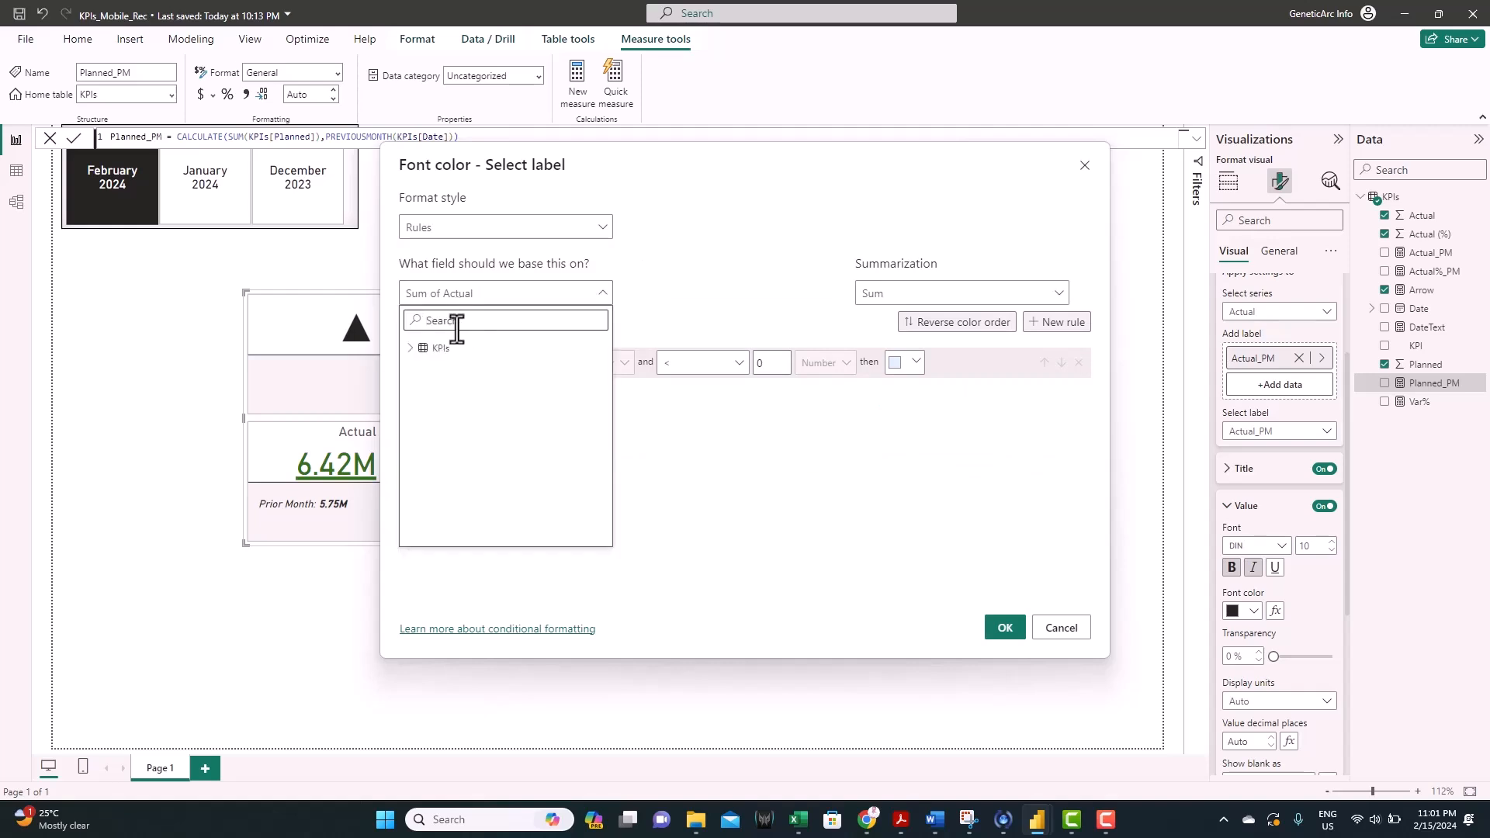
pyautogui.write('actu')
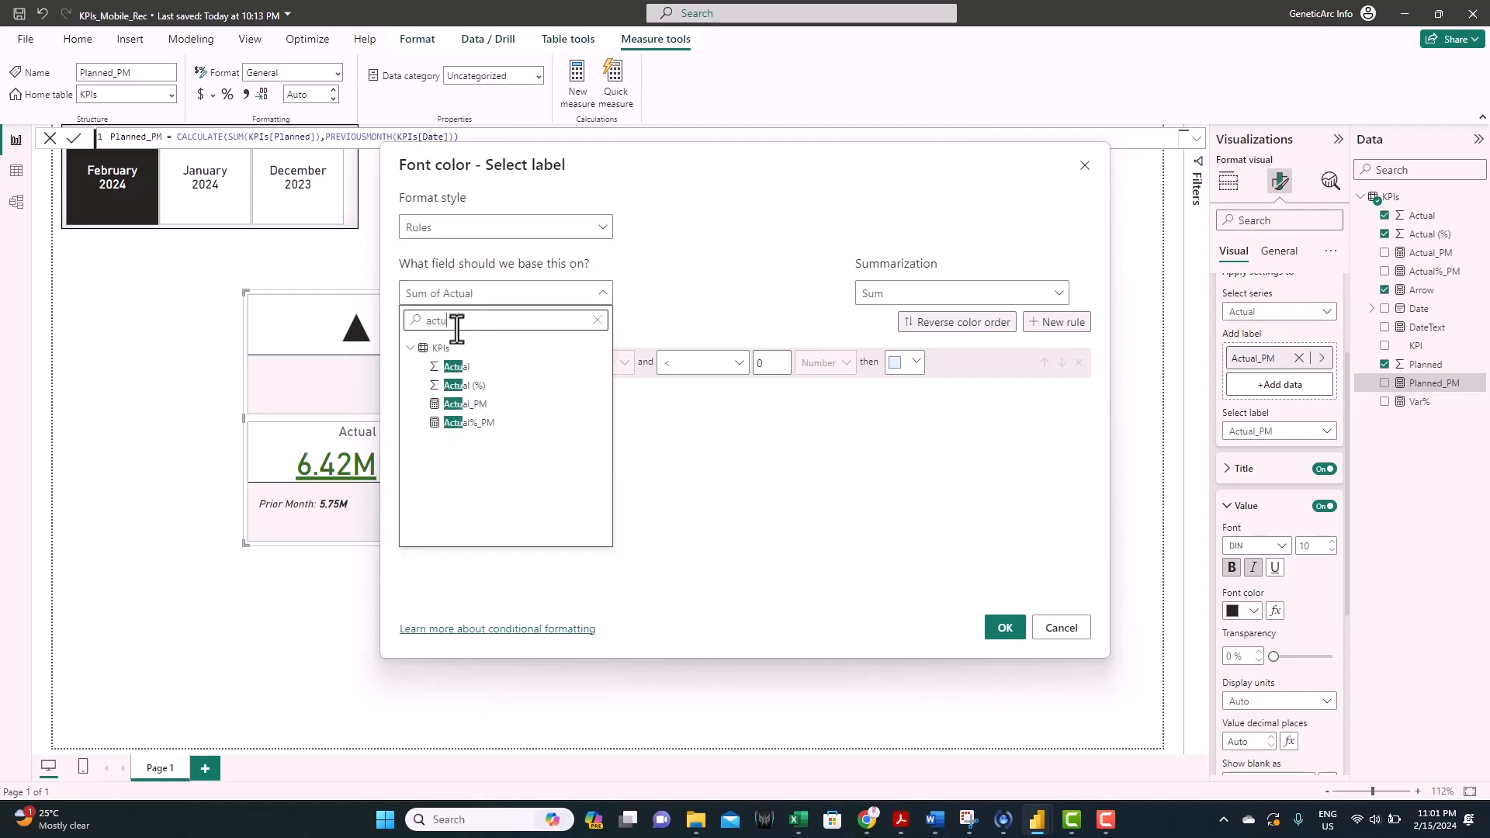
pyautogui.click(487, 423)
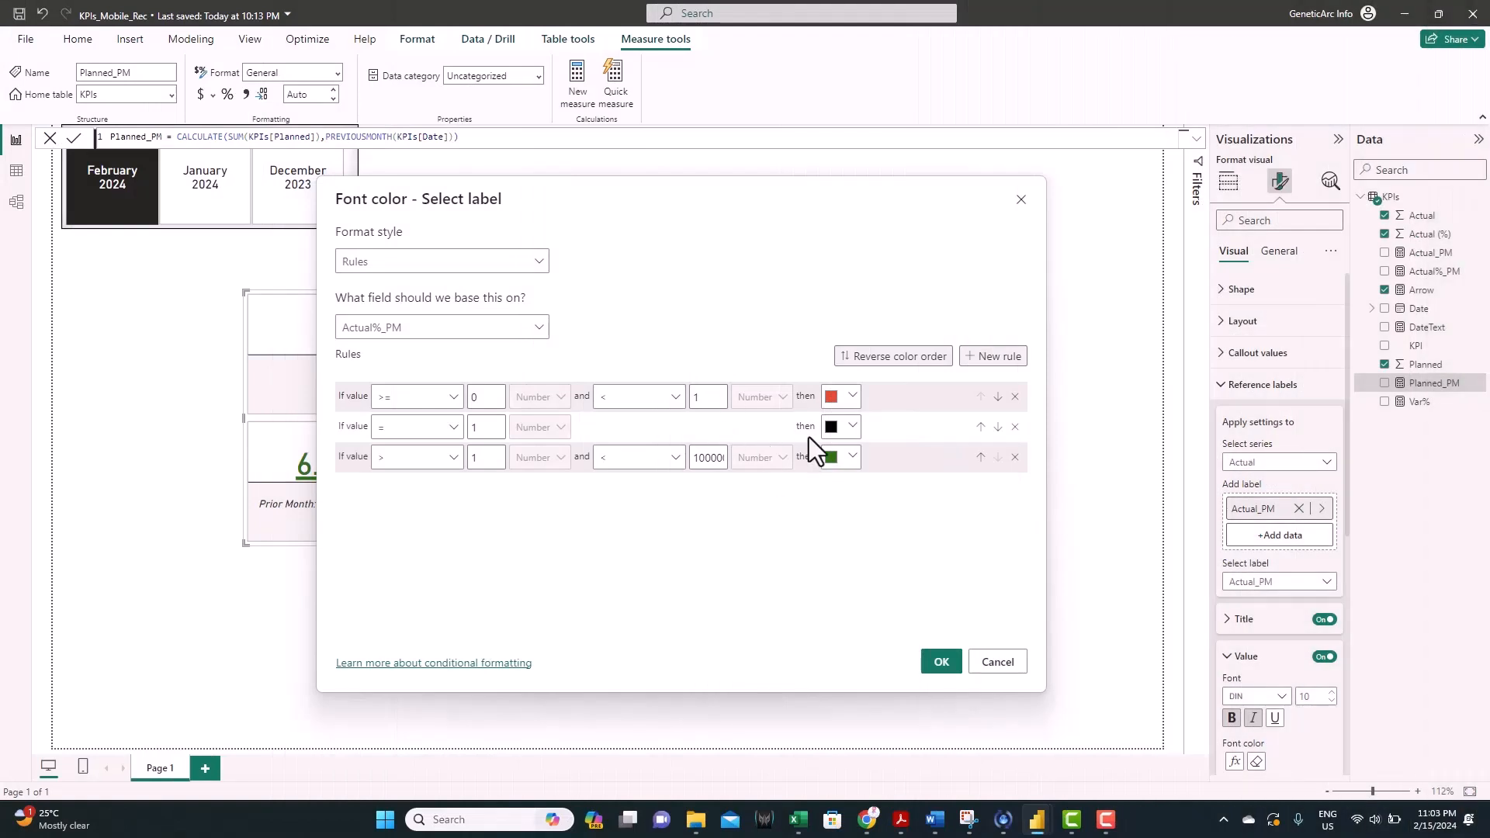
pyautogui.click(942, 665)
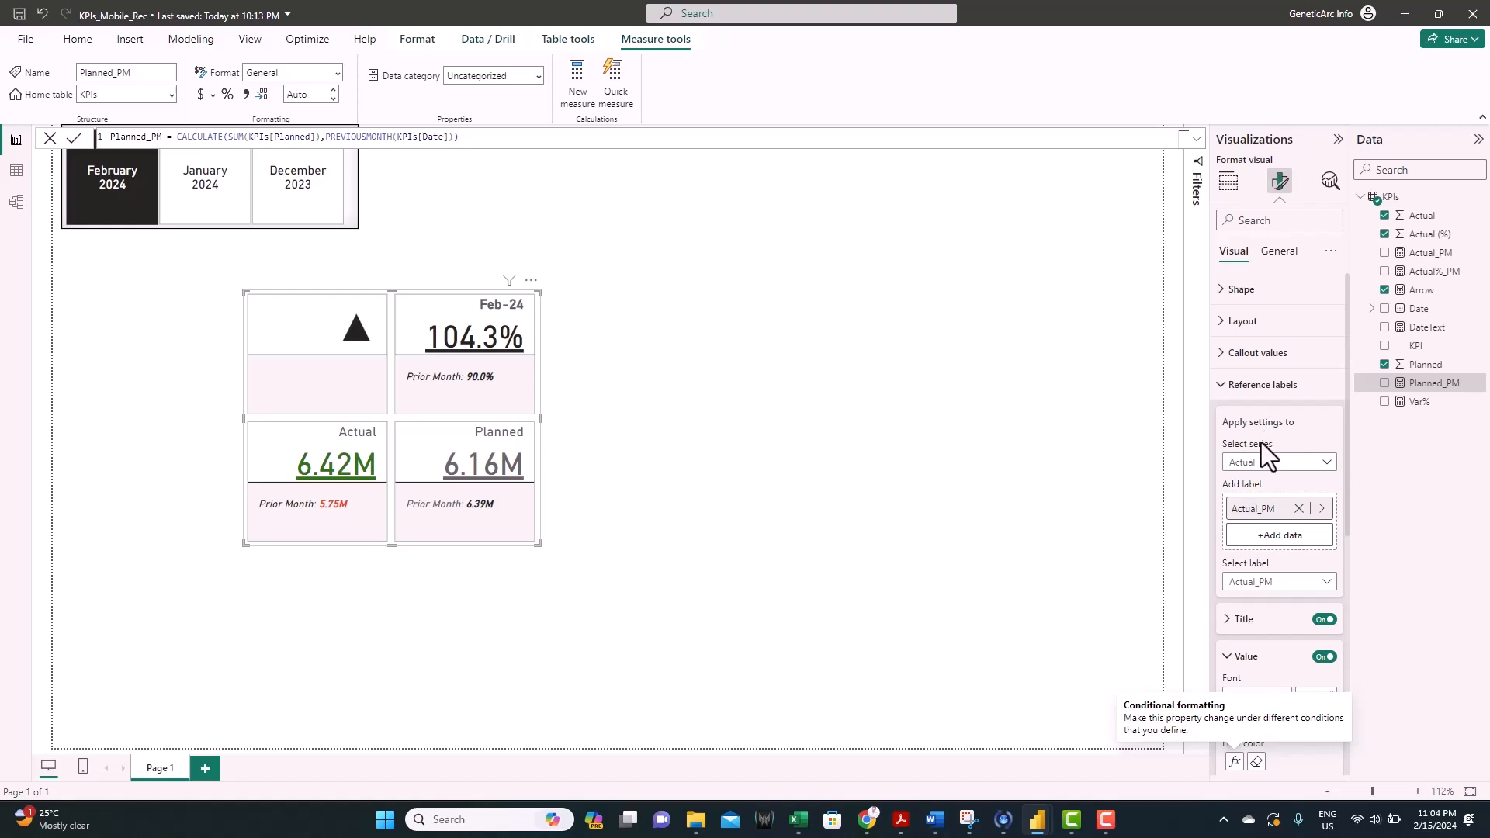
# Step: Turn off the reference label divider for all series
pyautogui.click(1261, 464)
pyautogui.click(1260, 481)
pyautogui.scroll(-2, 1242, 420)
pyautogui.click(1229, 402)
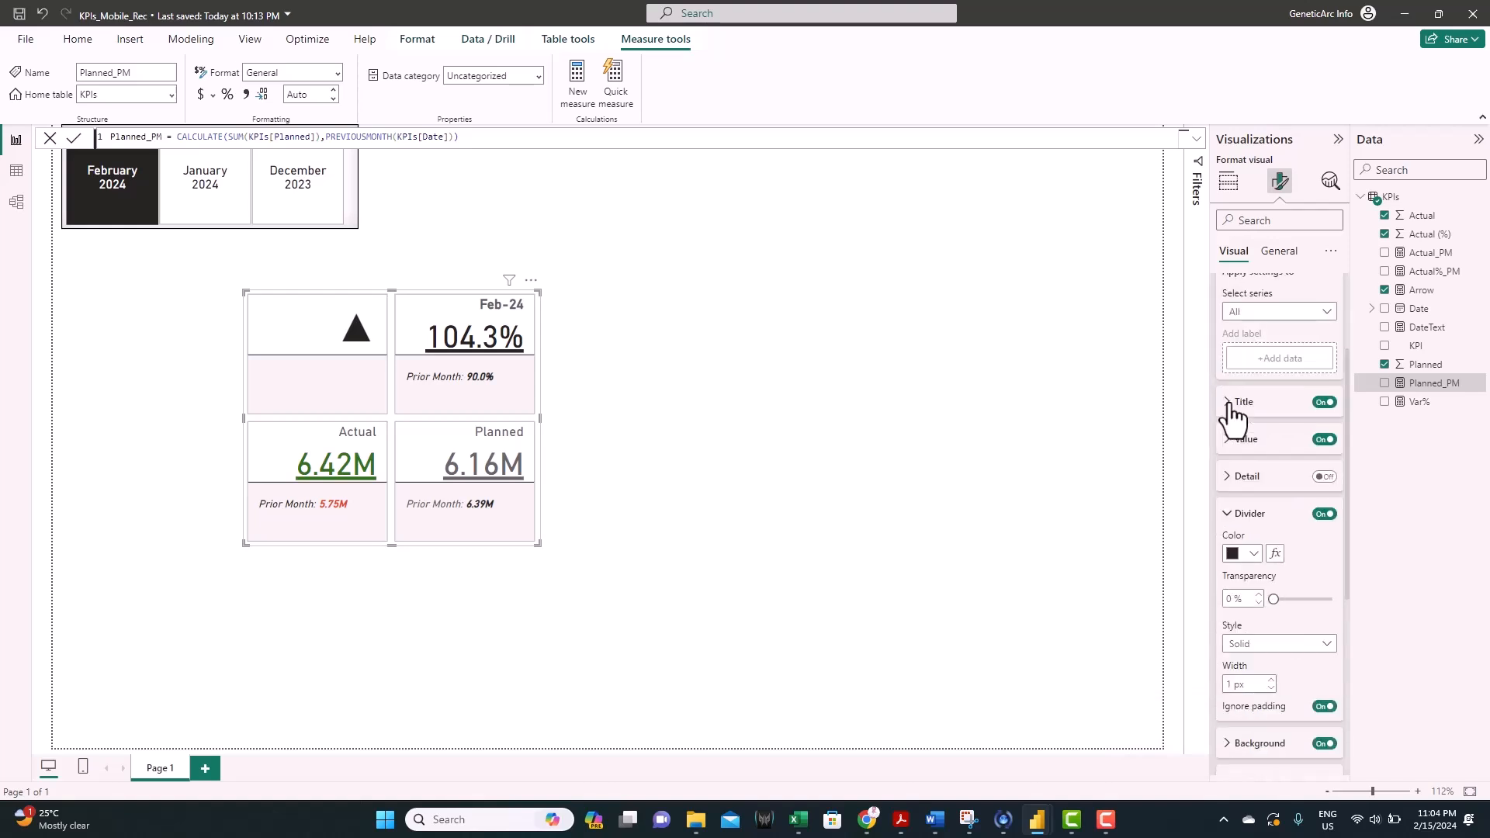
pyautogui.click(1323, 517)
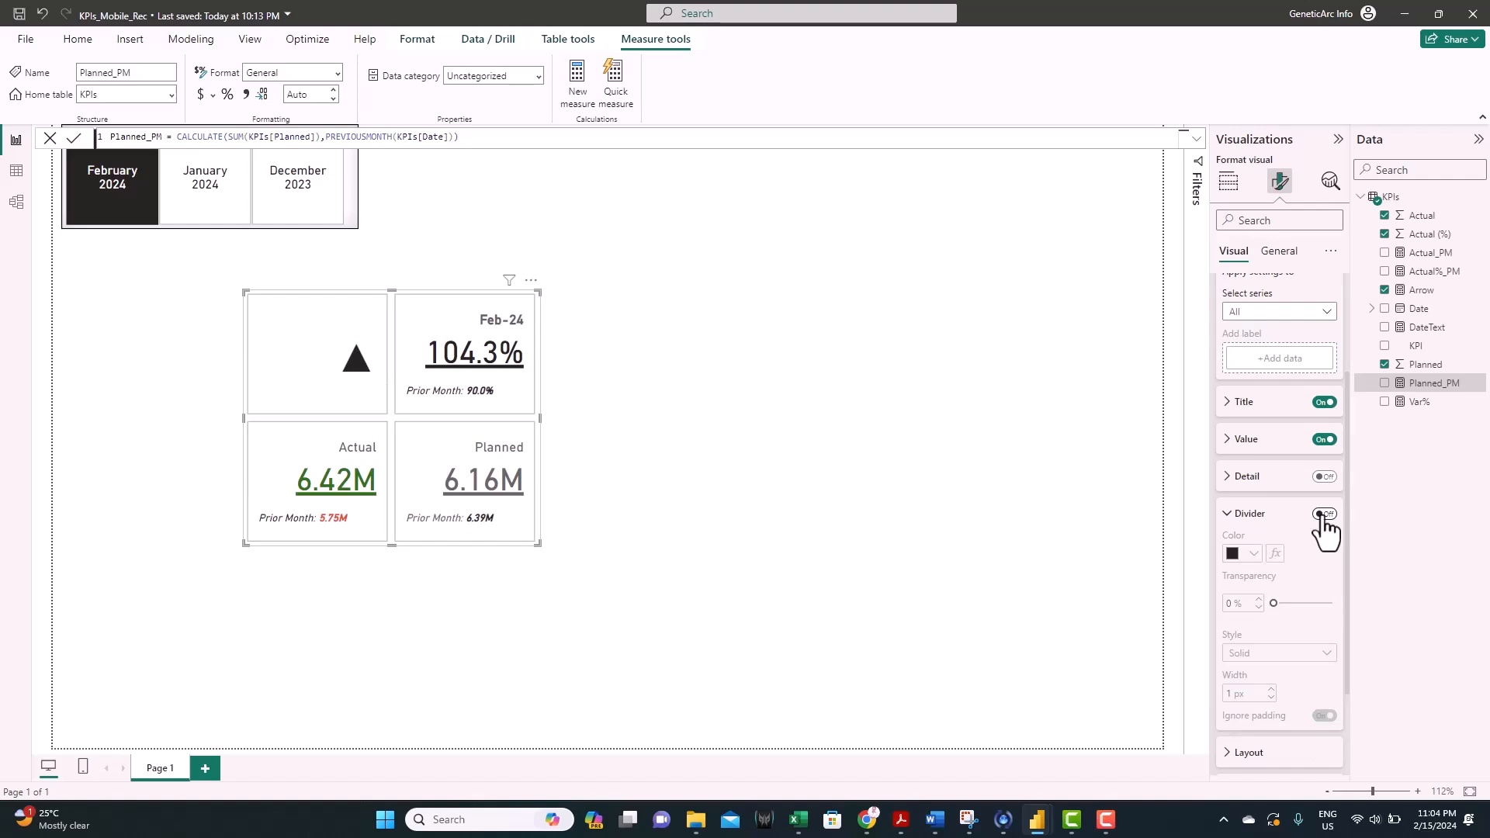
pyautogui.click(1234, 514)
# Step: Align the reference labels of all series horizontally to the right
pyautogui.click(1239, 627)
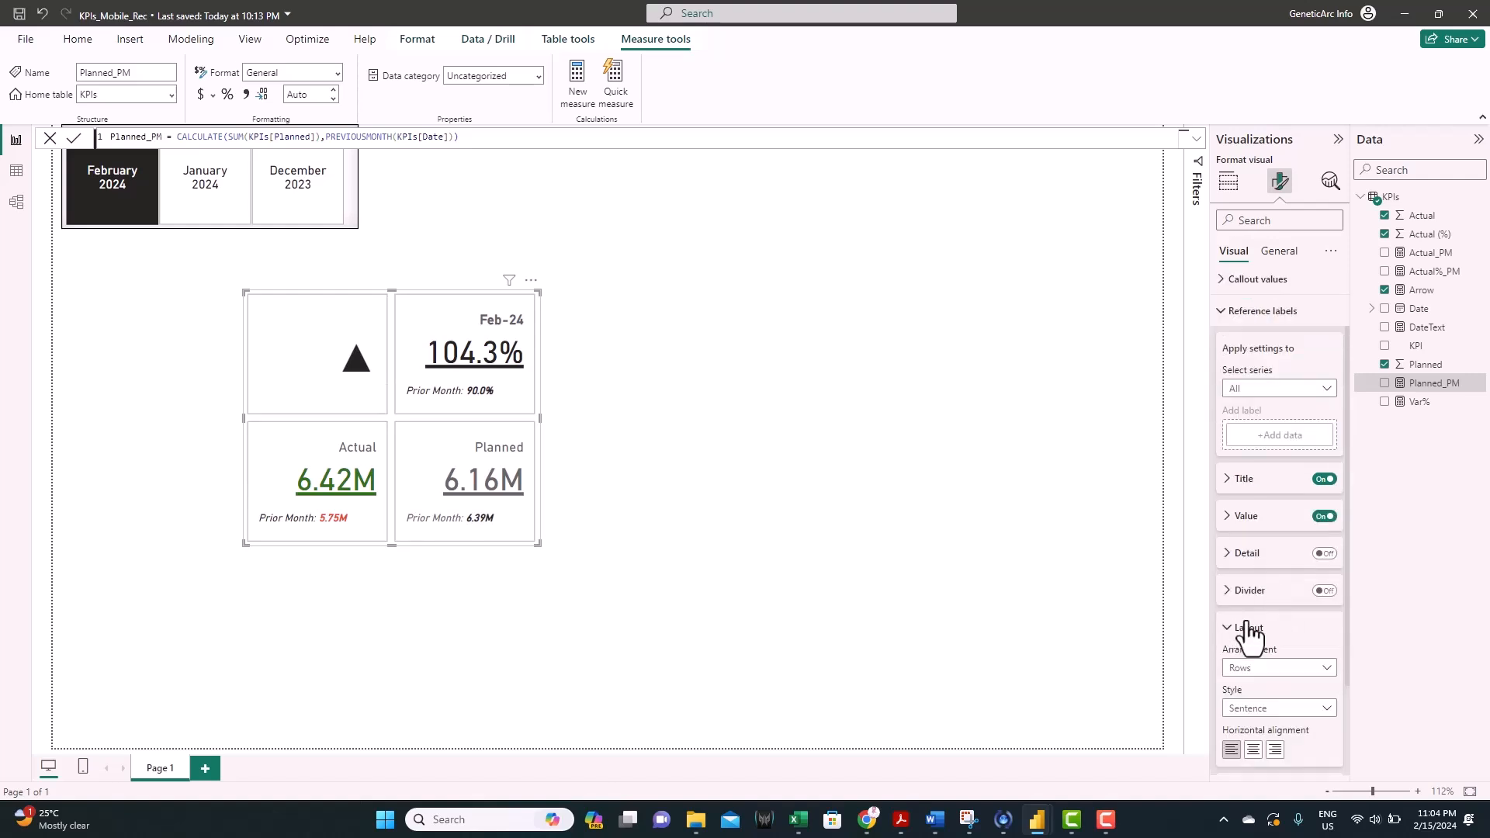
pyautogui.scroll(-1, 1246, 622)
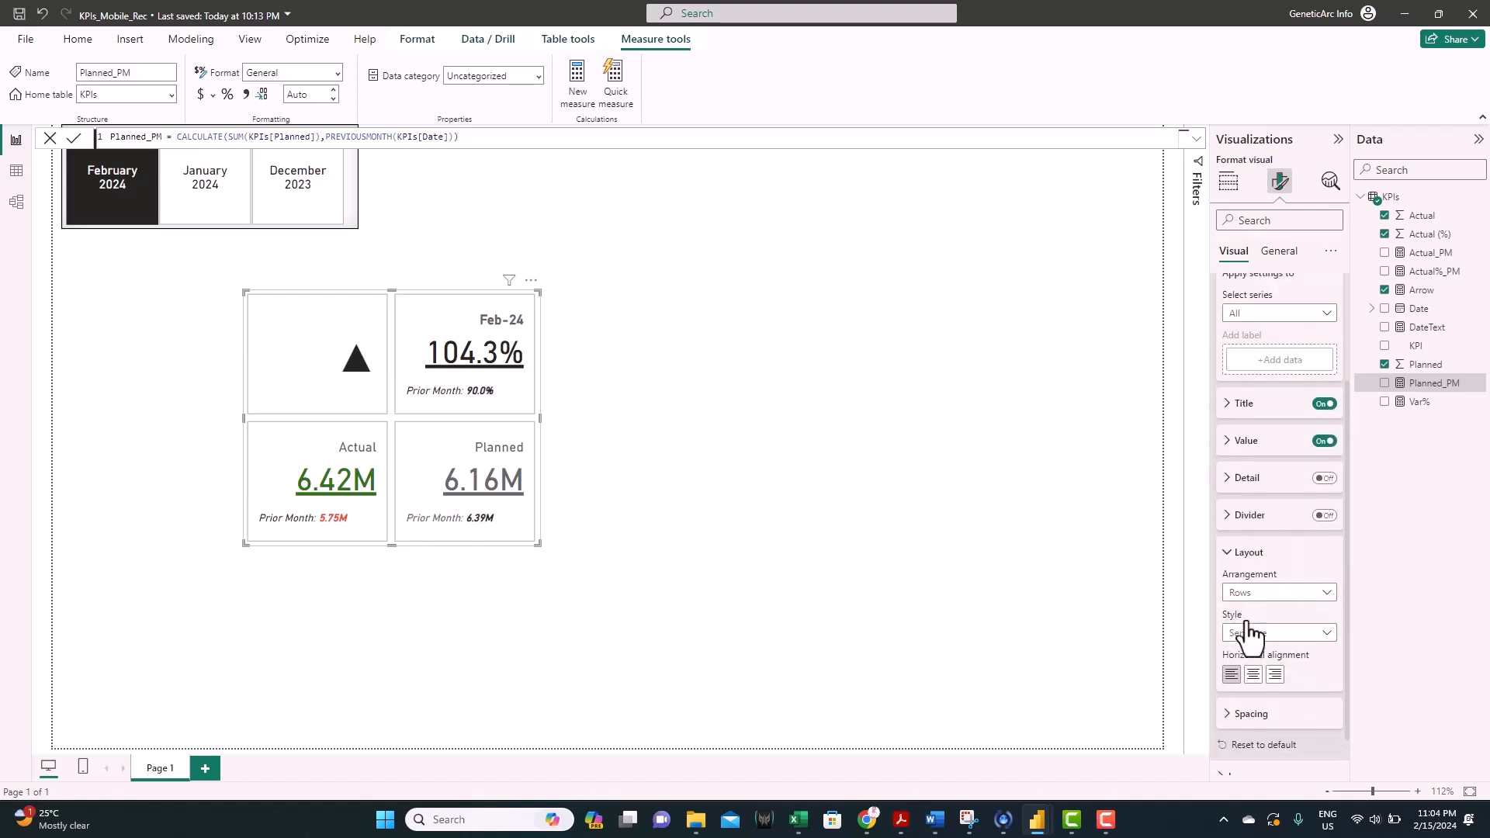
pyautogui.click(1275, 676)
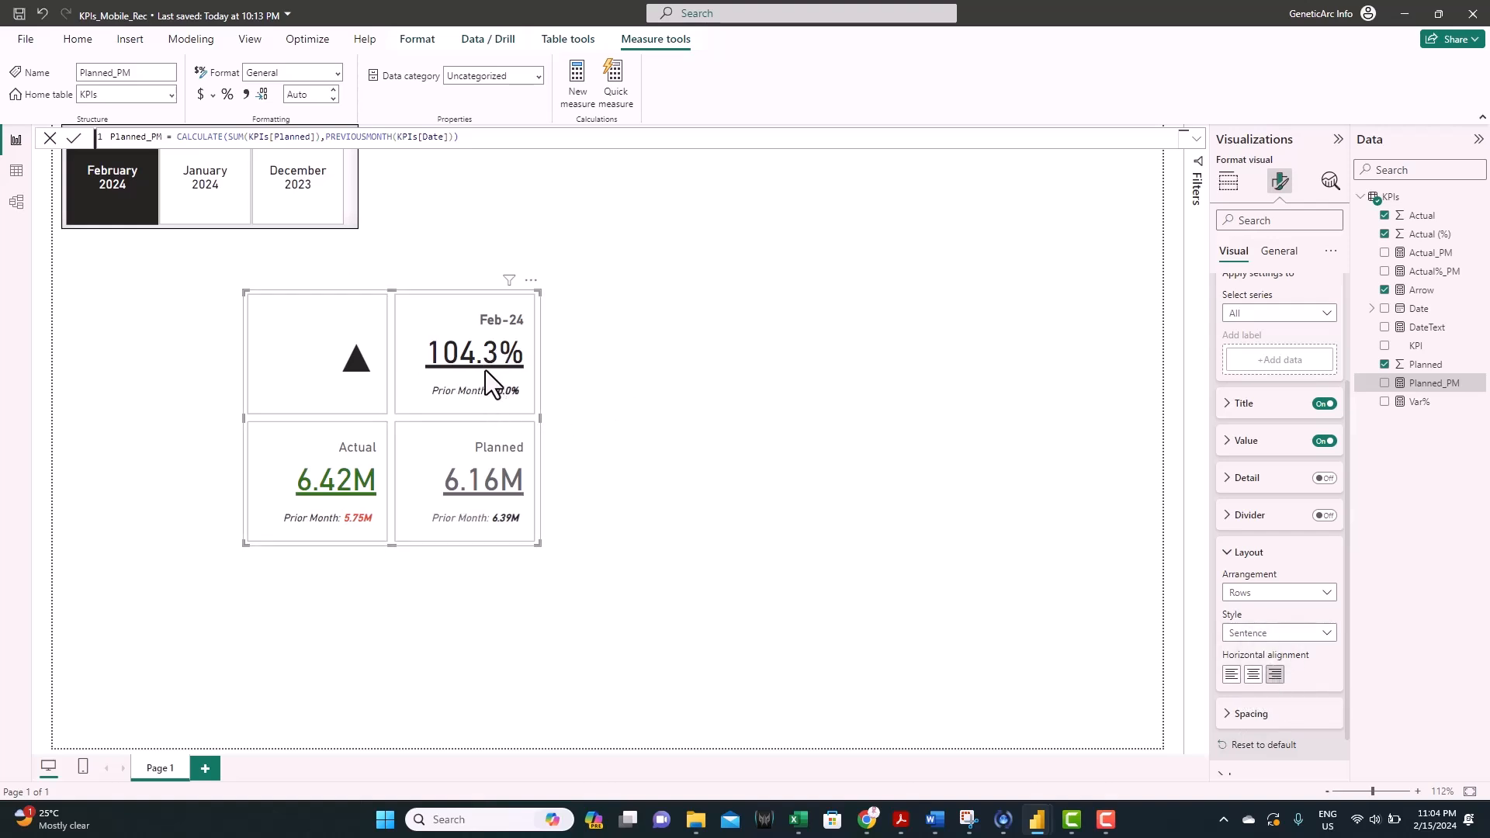
# Step: Reduce the outer padding of the reference labels to 2 px
pyautogui.scroll(-2, 1303, 581)
pyautogui.click(1288, 585)
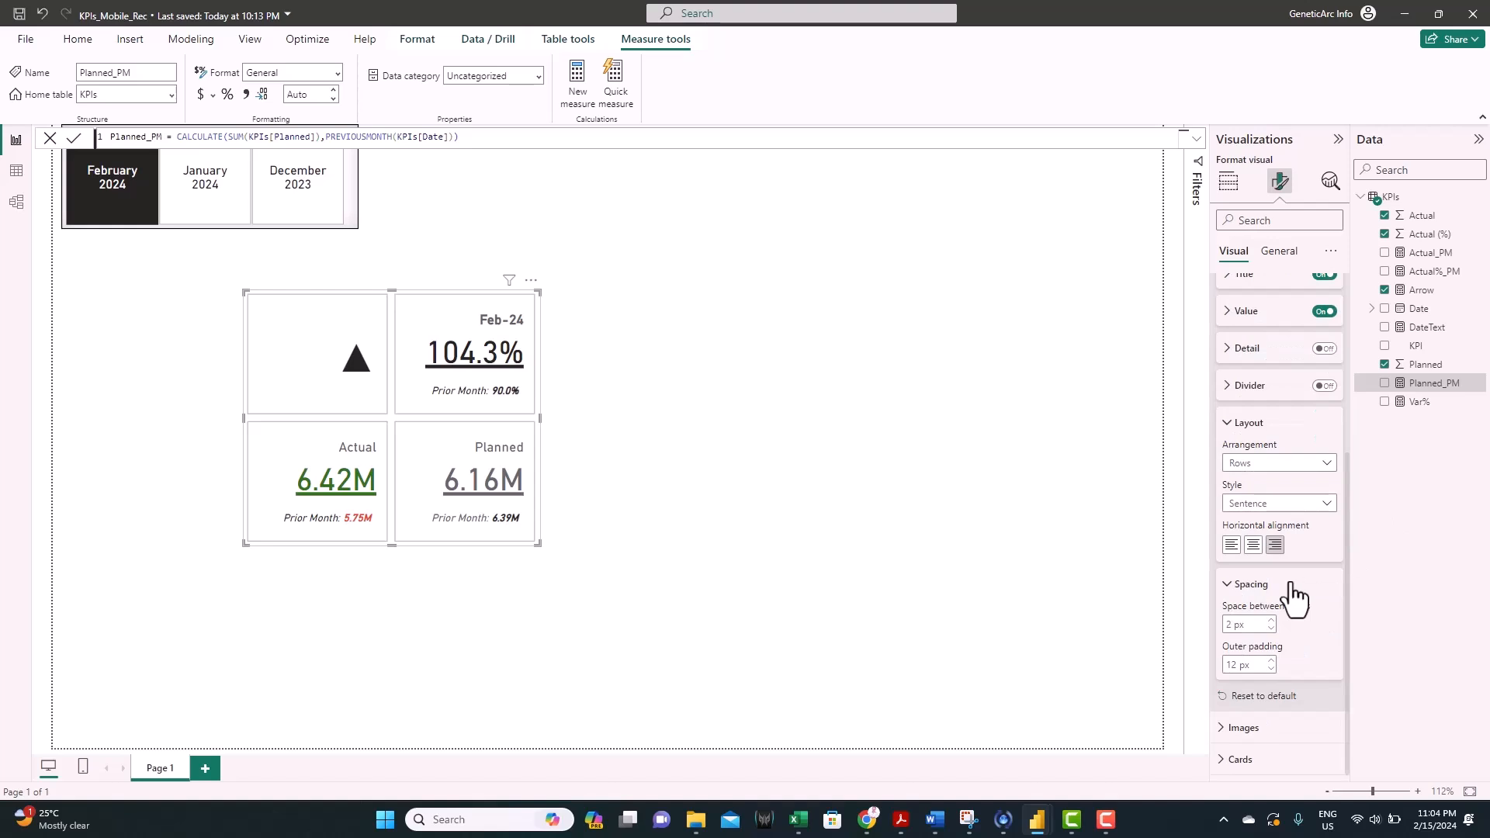
pyautogui.click(1270, 671)
pyautogui.click(1270, 671)
pyautogui.click(1270, 670)
pyautogui.click(1270, 671)
pyautogui.click(1270, 670)
pyautogui.click(1270, 670)
pyautogui.click(1270, 670)
pyautogui.click(1270, 670)
pyautogui.click(1270, 671)
pyautogui.click(1270, 671)
pyautogui.click(1270, 670)
pyautogui.click(1270, 670)
pyautogui.click(1270, 661)
pyautogui.click(1270, 661)
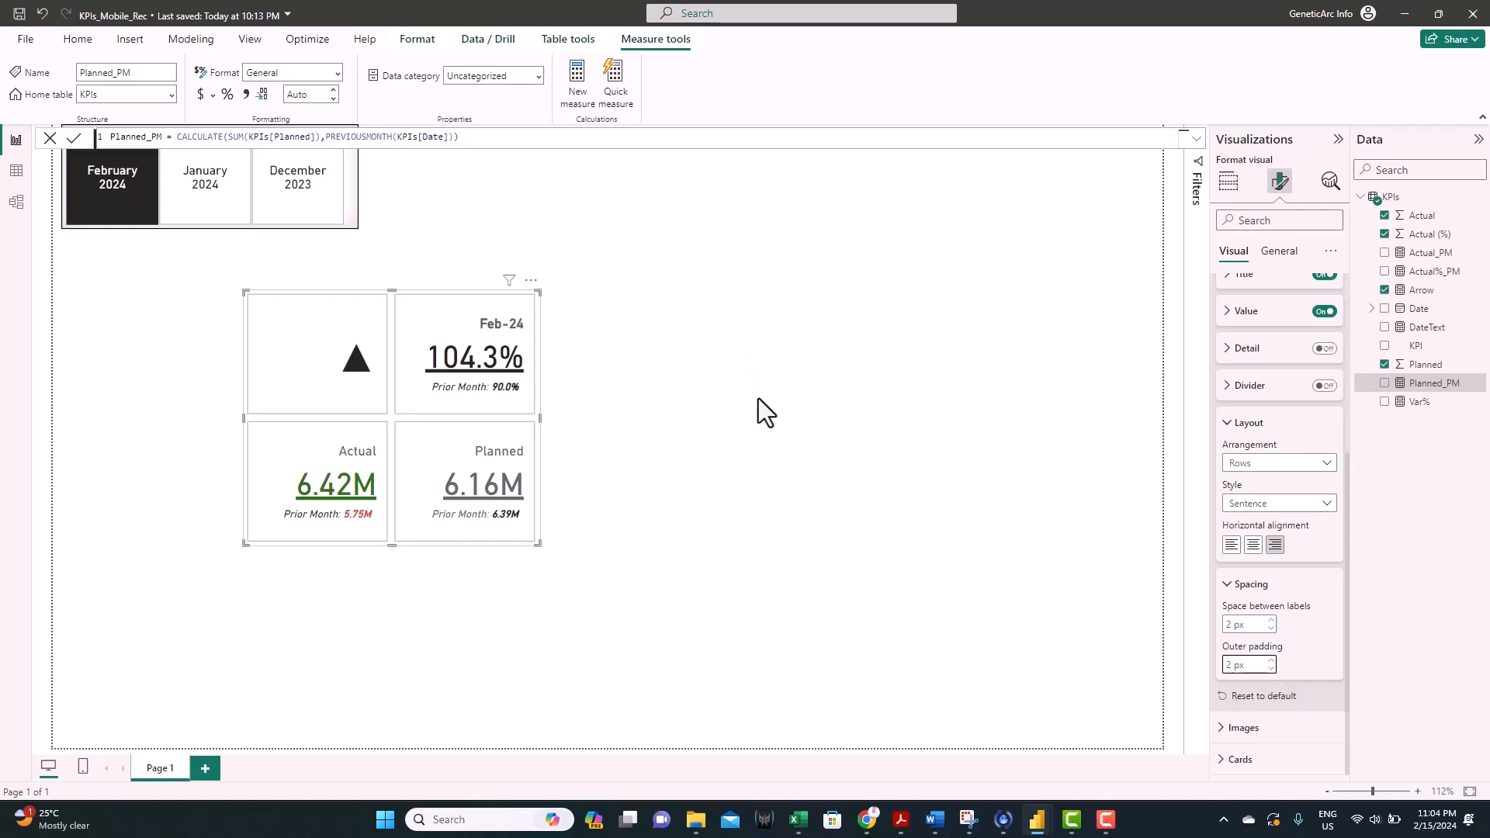
# Step: Turn off the background and the border of the cards for all series
pyautogui.scroll(4, 1319, 435)
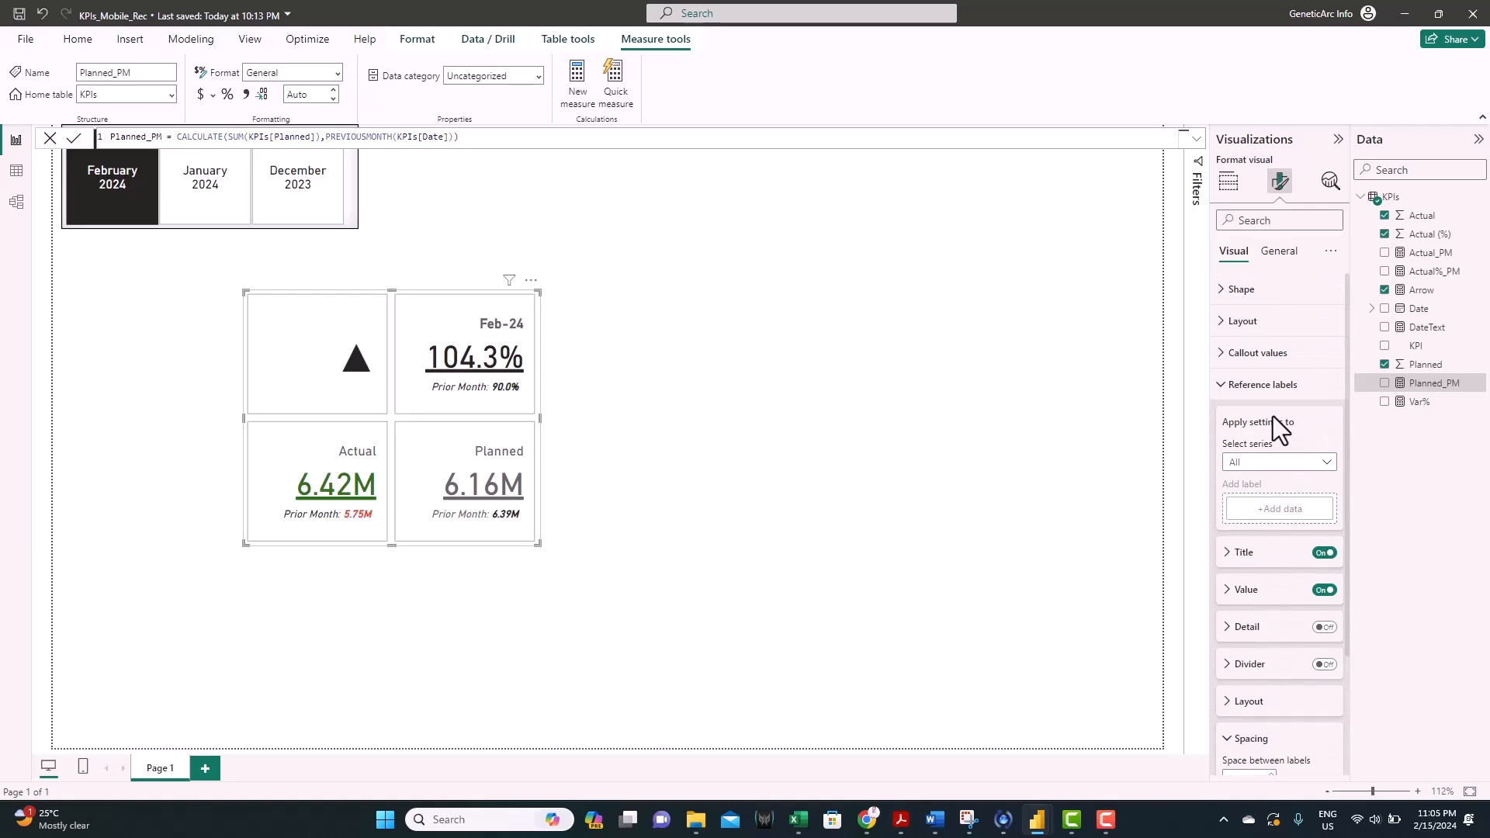
pyautogui.click(1223, 388)
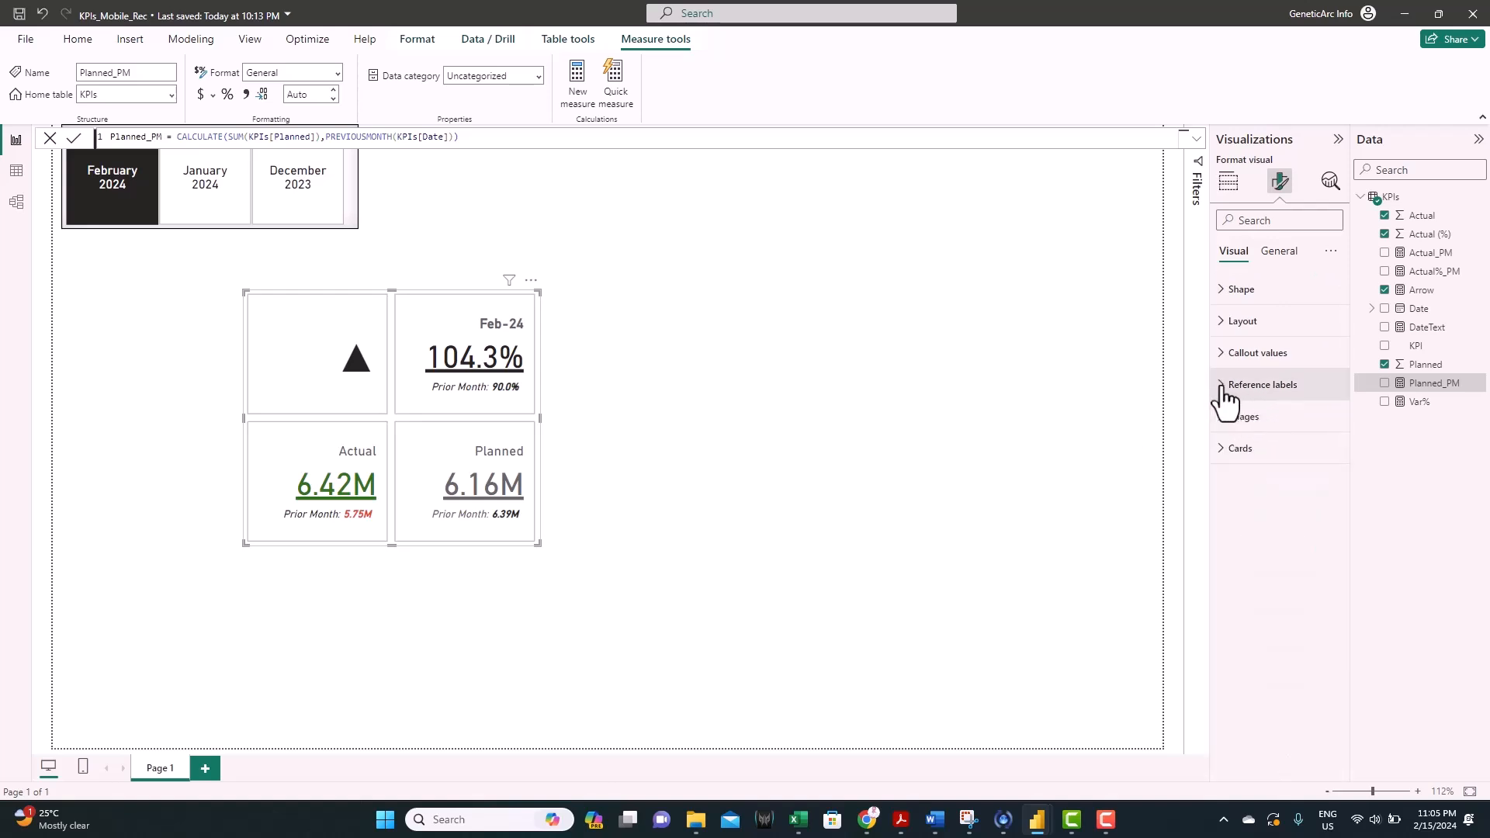
pyautogui.click(1227, 450)
pyautogui.scroll(-1, 1304, 496)
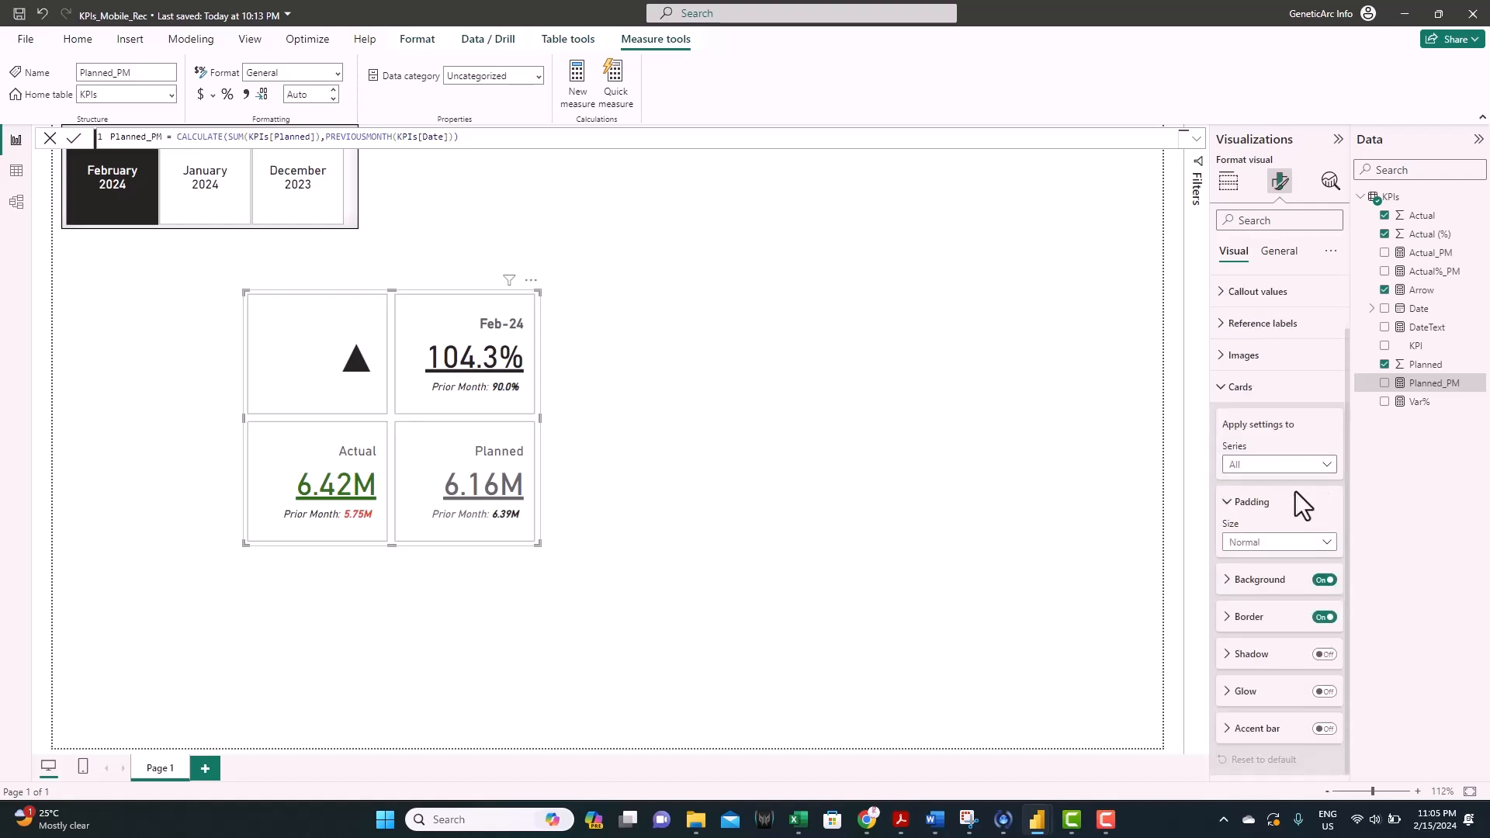
pyautogui.click(1247, 465)
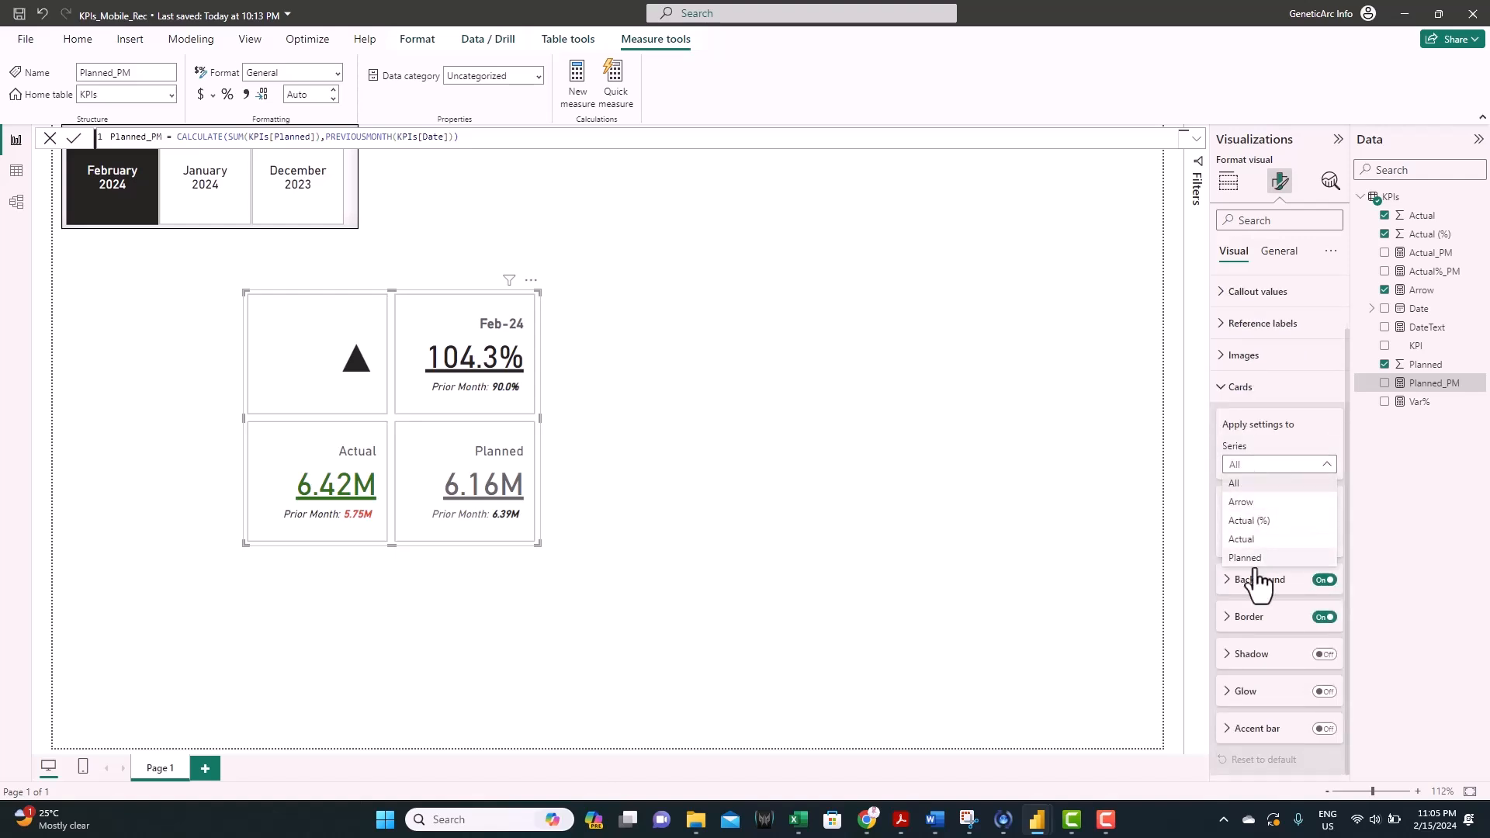
pyautogui.click(1252, 469)
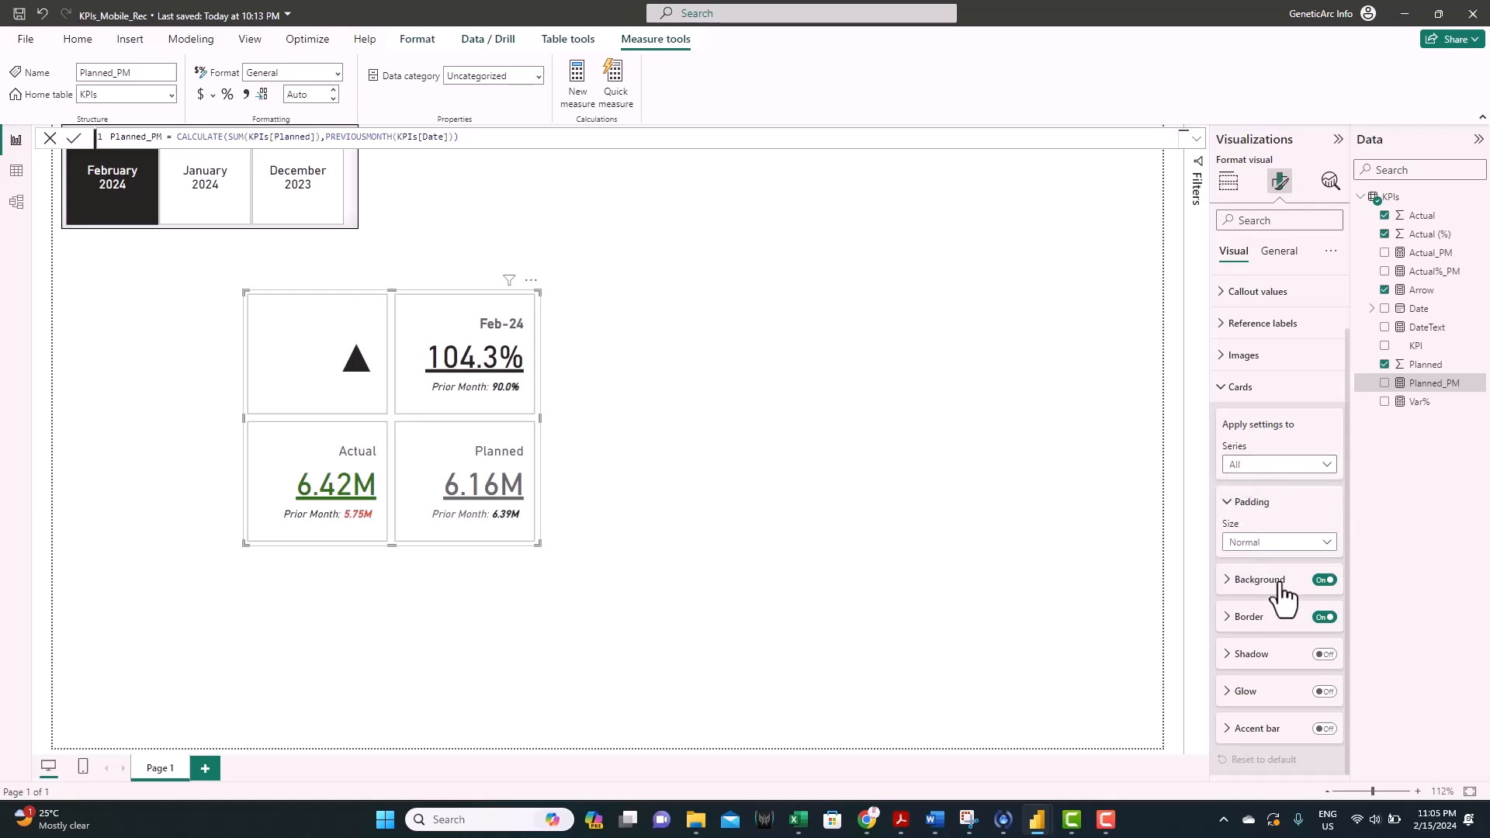
pyautogui.click(1323, 582)
pyautogui.click(1325, 618)
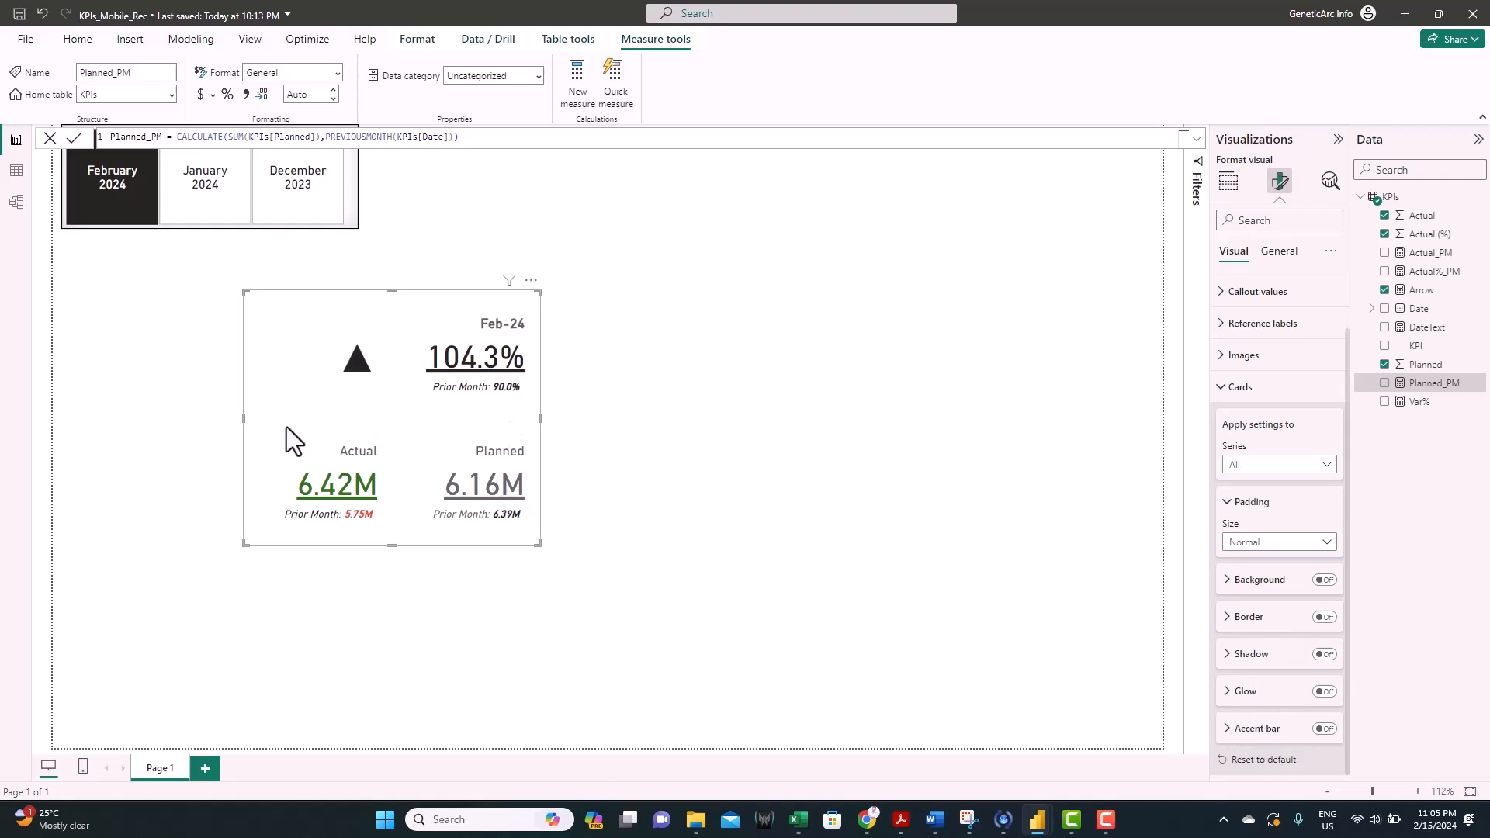
# Step: Turn on the accent bar for the Actual card and position it at the top
pyautogui.click(1265, 468)
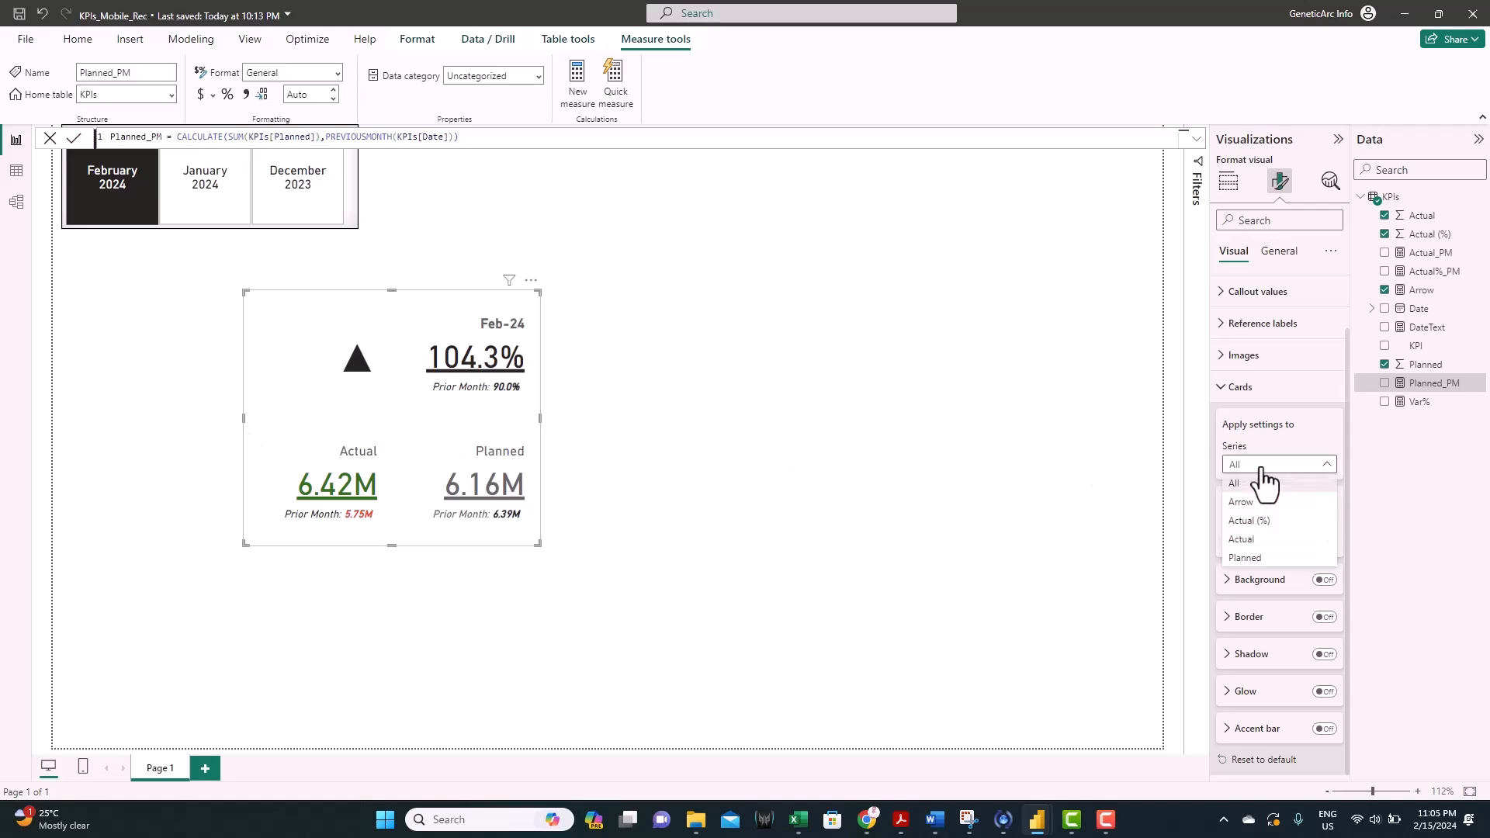
pyautogui.click(1245, 539)
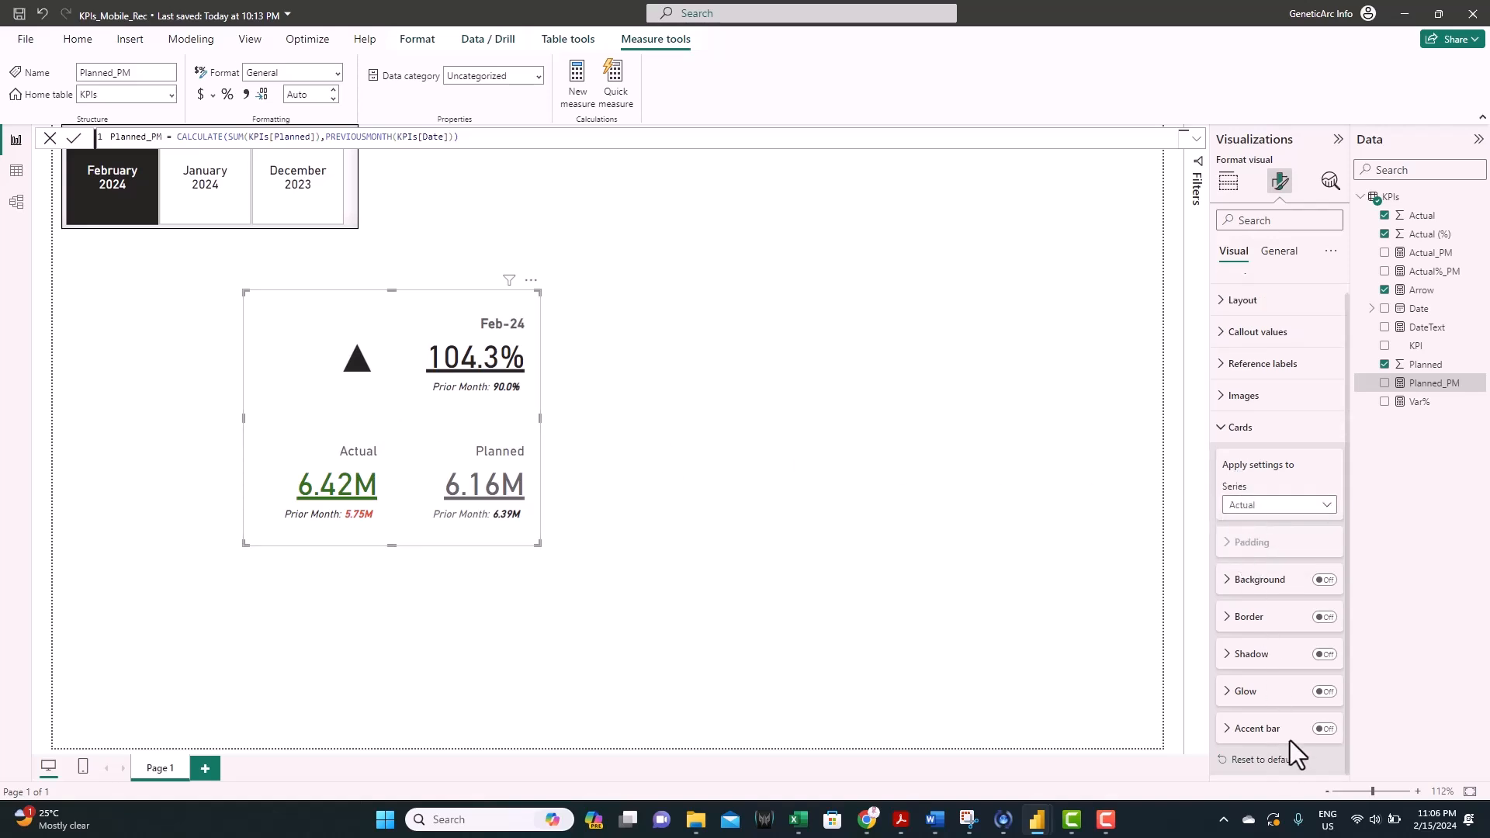
pyautogui.click(1324, 729)
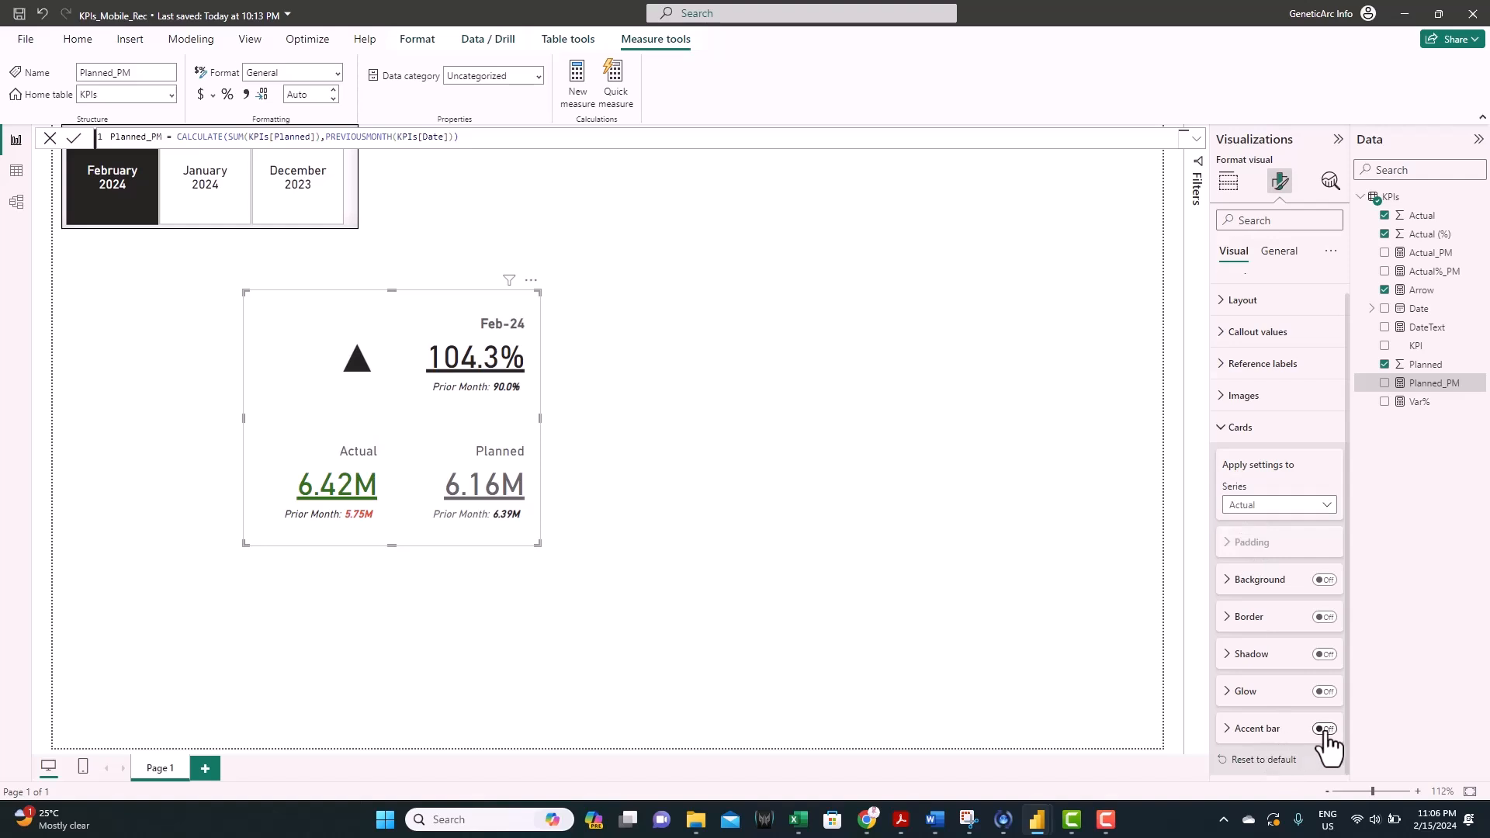
pyautogui.click(1245, 729)
pyautogui.scroll(-2, 1277, 710)
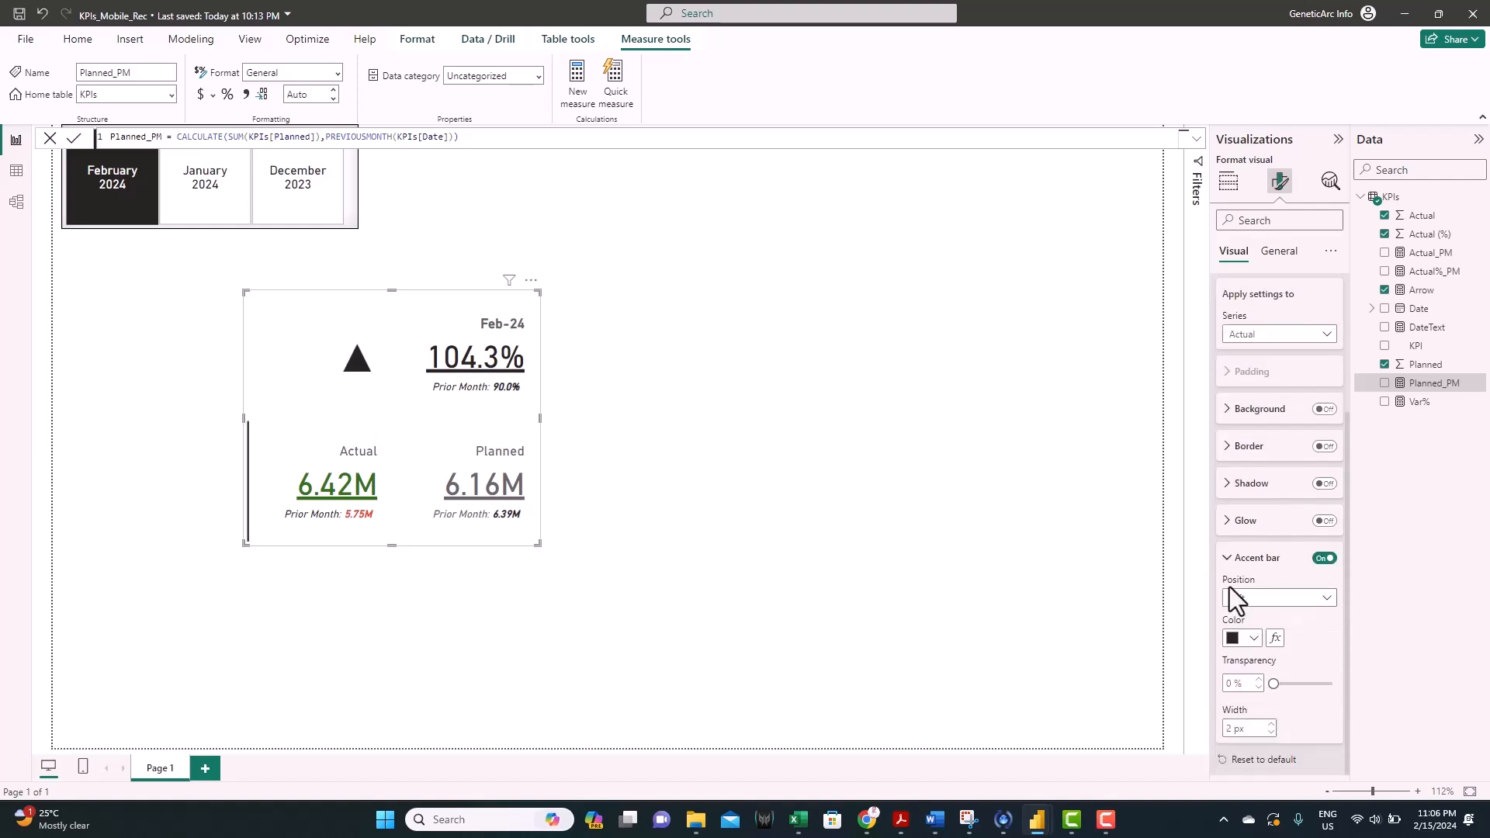
pyautogui.click(1257, 599)
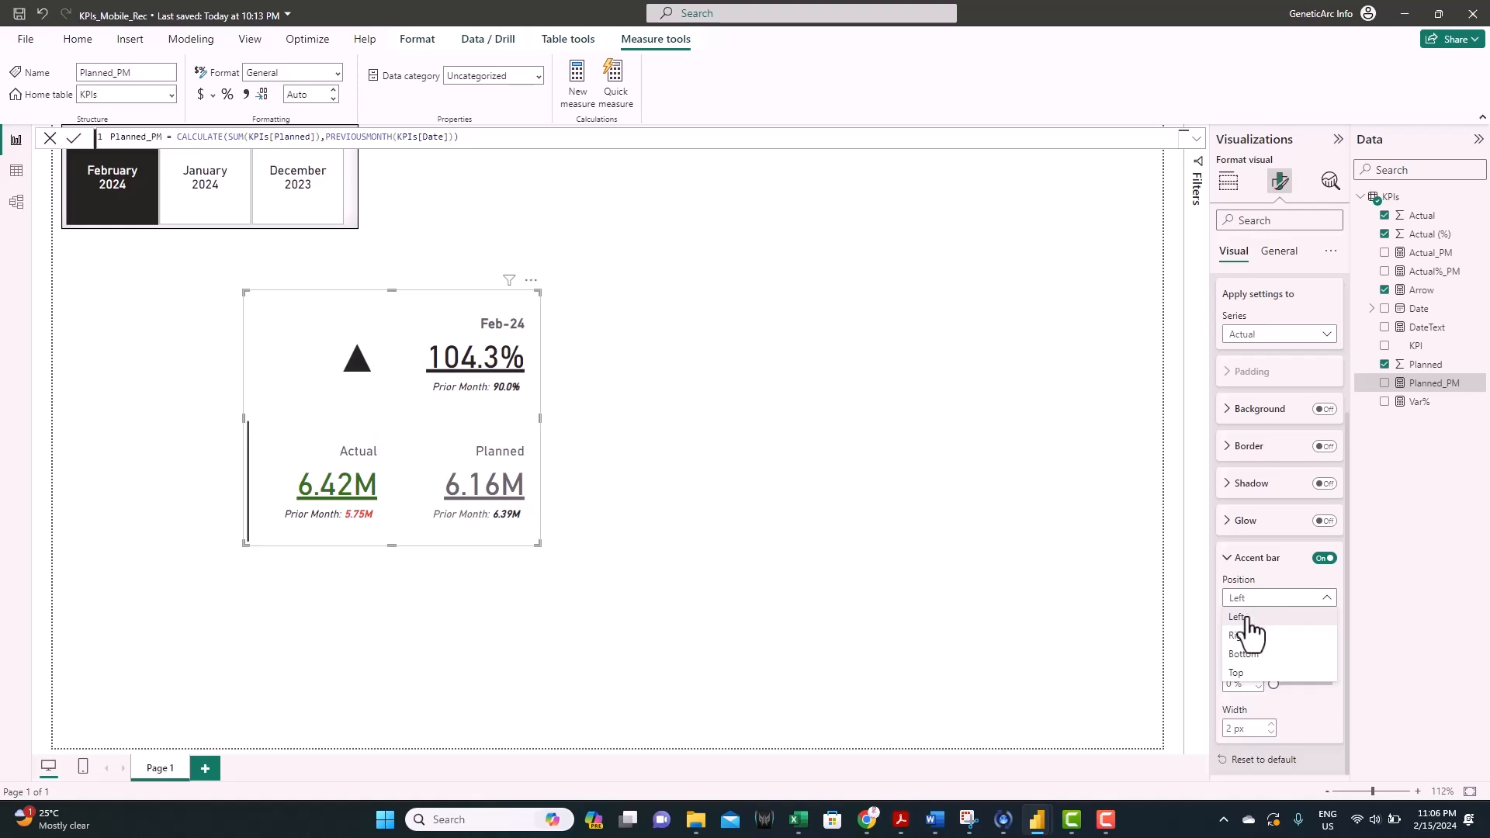
pyautogui.click(1257, 673)
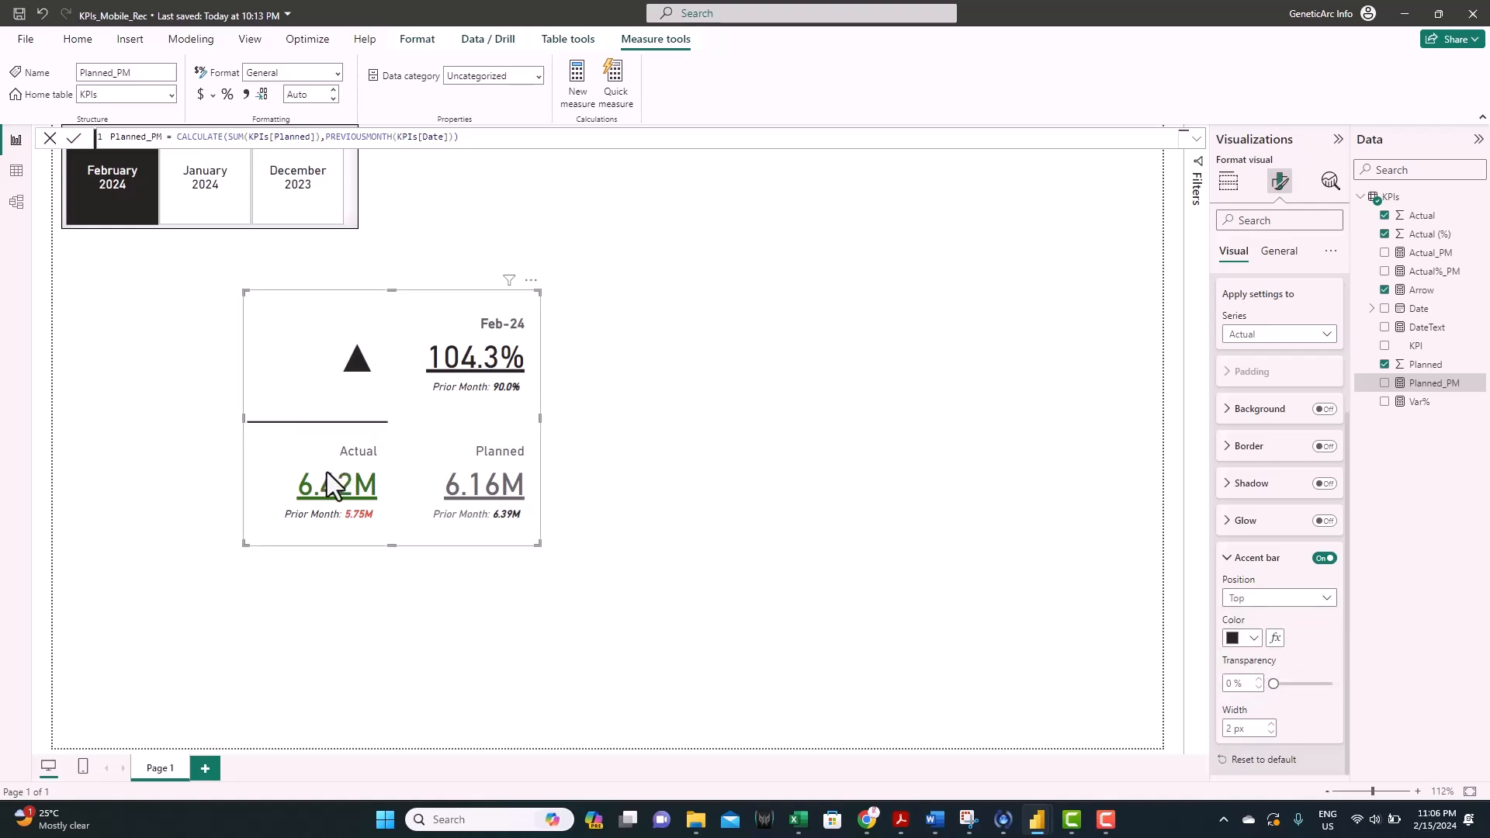
# Step: Color the Actual card's accent bar dark gray and set its width to 4 px
pyautogui.click(1251, 640)
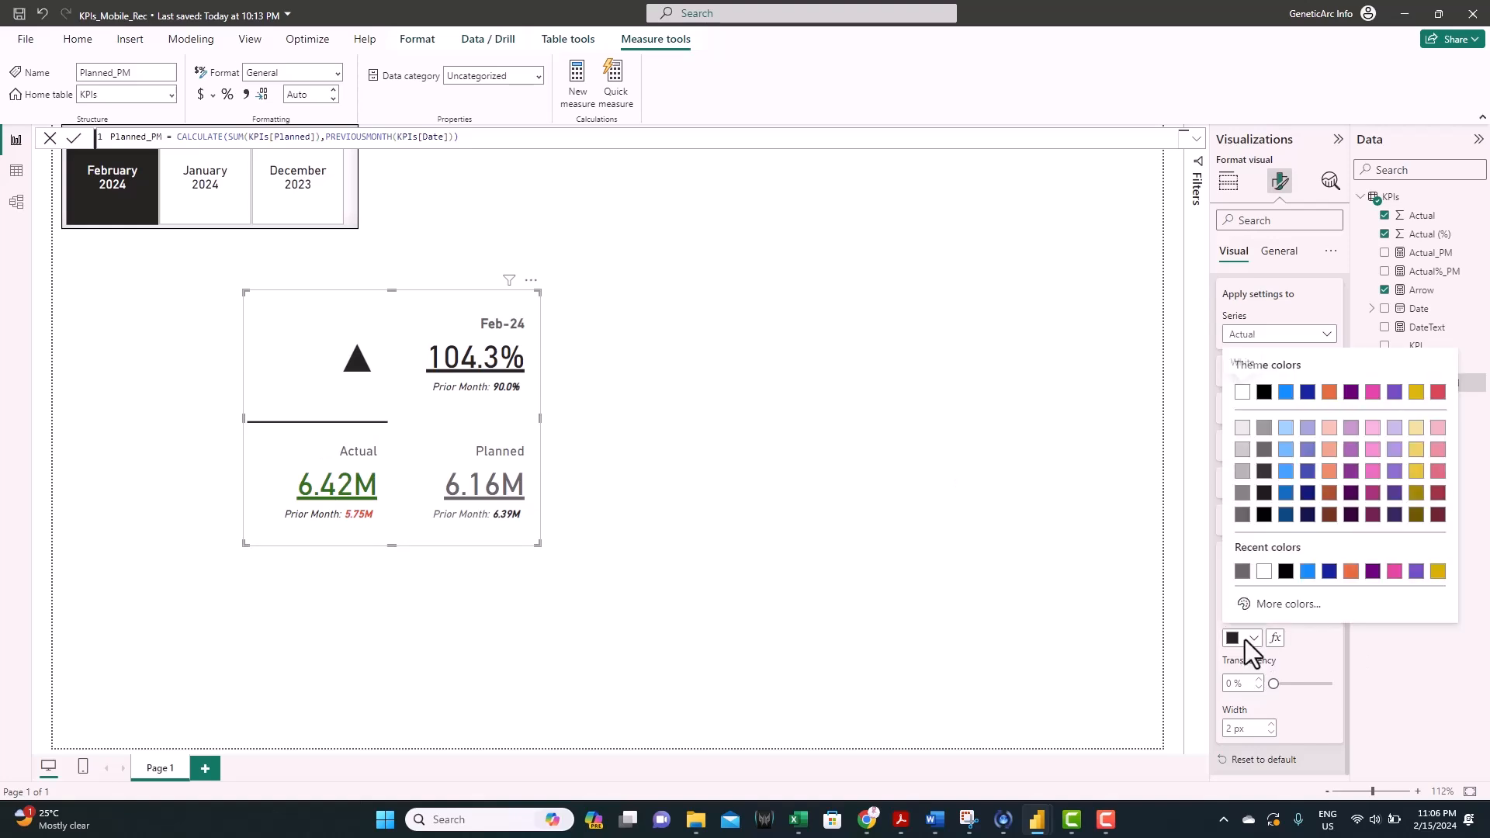
pyautogui.click(1242, 572)
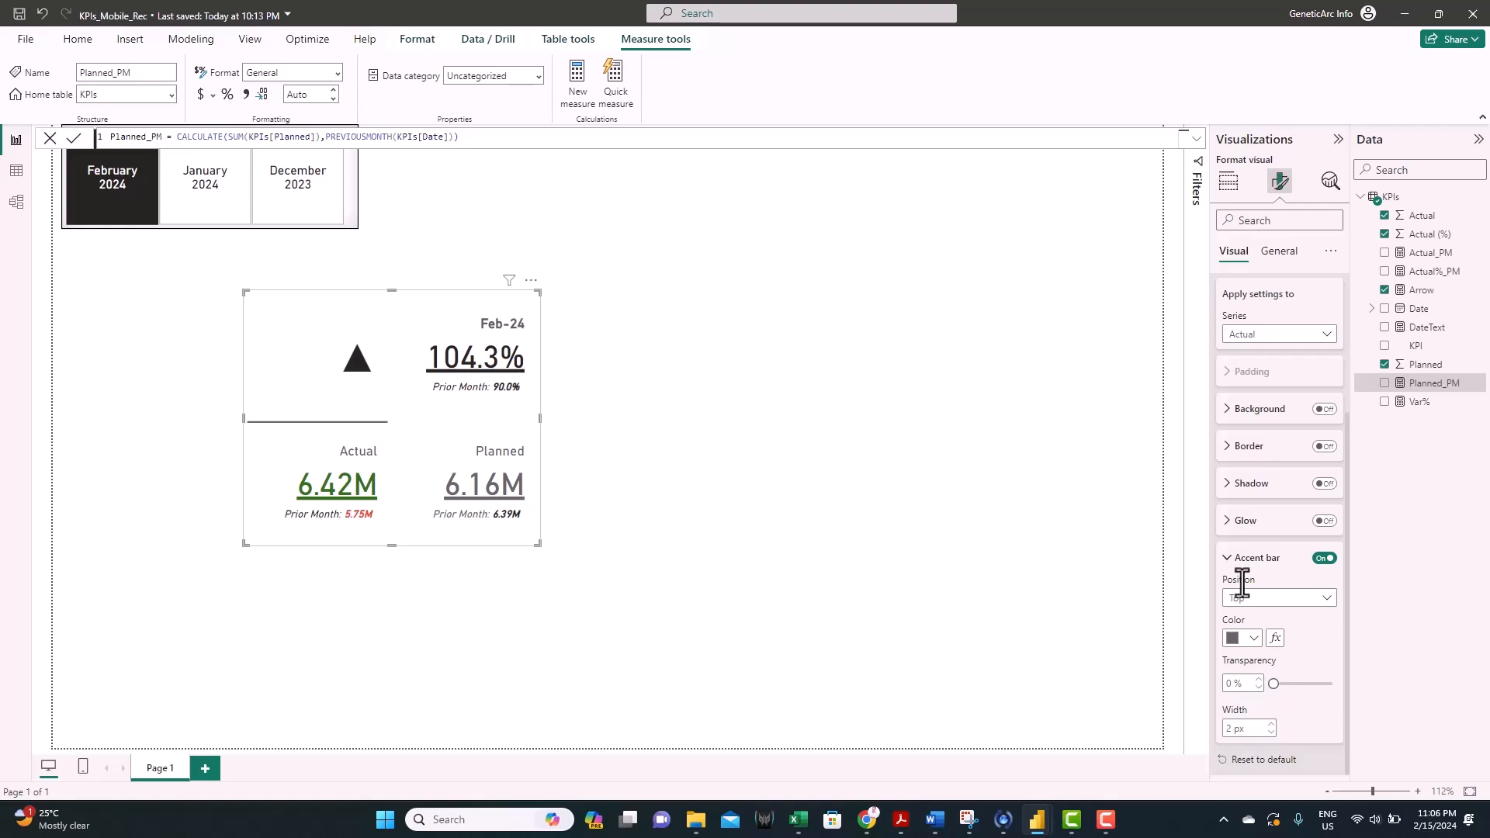
pyautogui.click(1270, 725)
pyautogui.click(1270, 726)
# Step: Turn on the accent bar for the Planned card and color it dark gray
pyautogui.click(1245, 335)
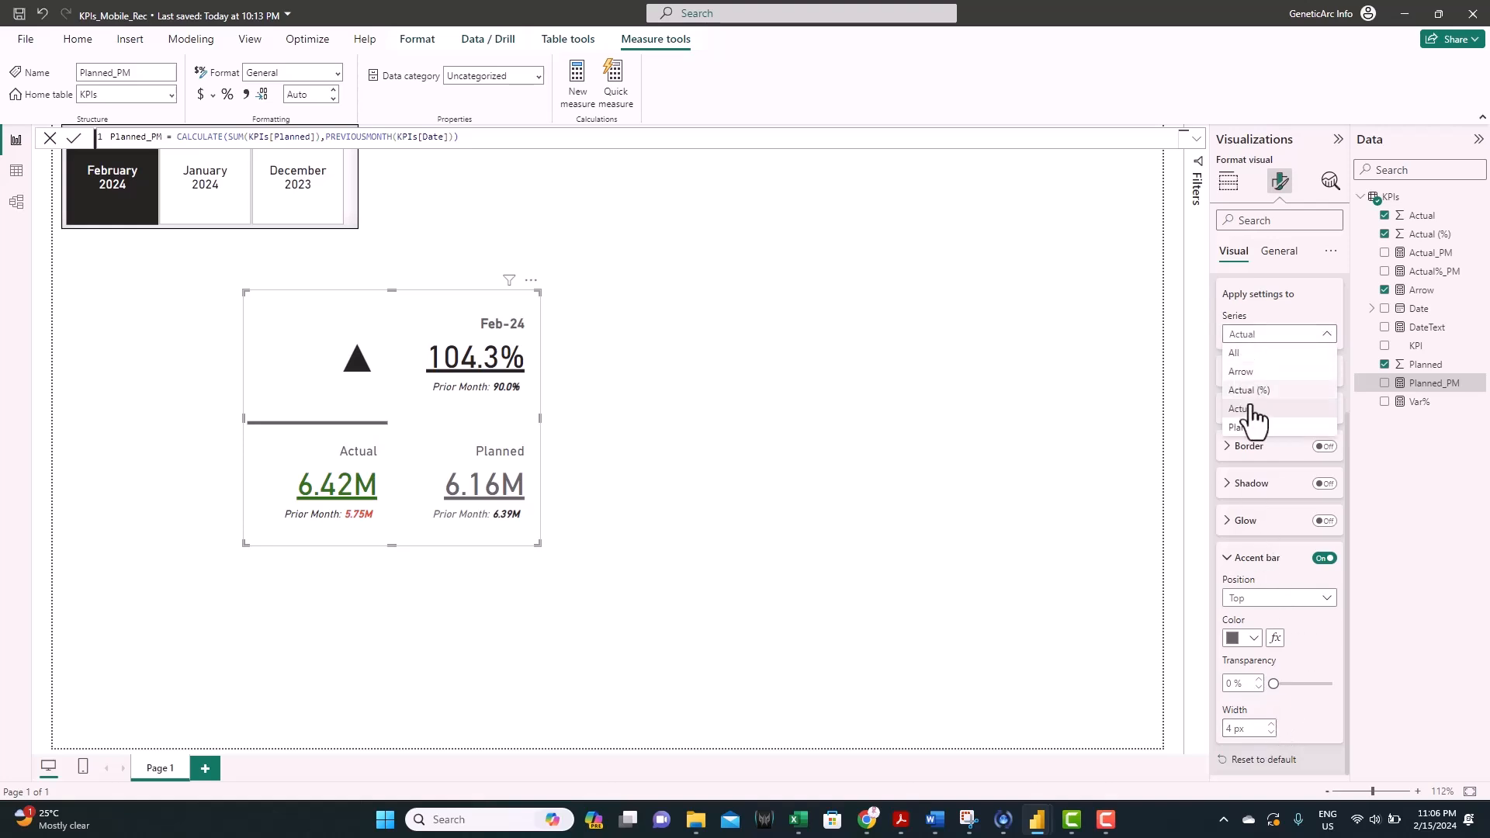
pyautogui.click(1259, 427)
pyautogui.click(1324, 559)
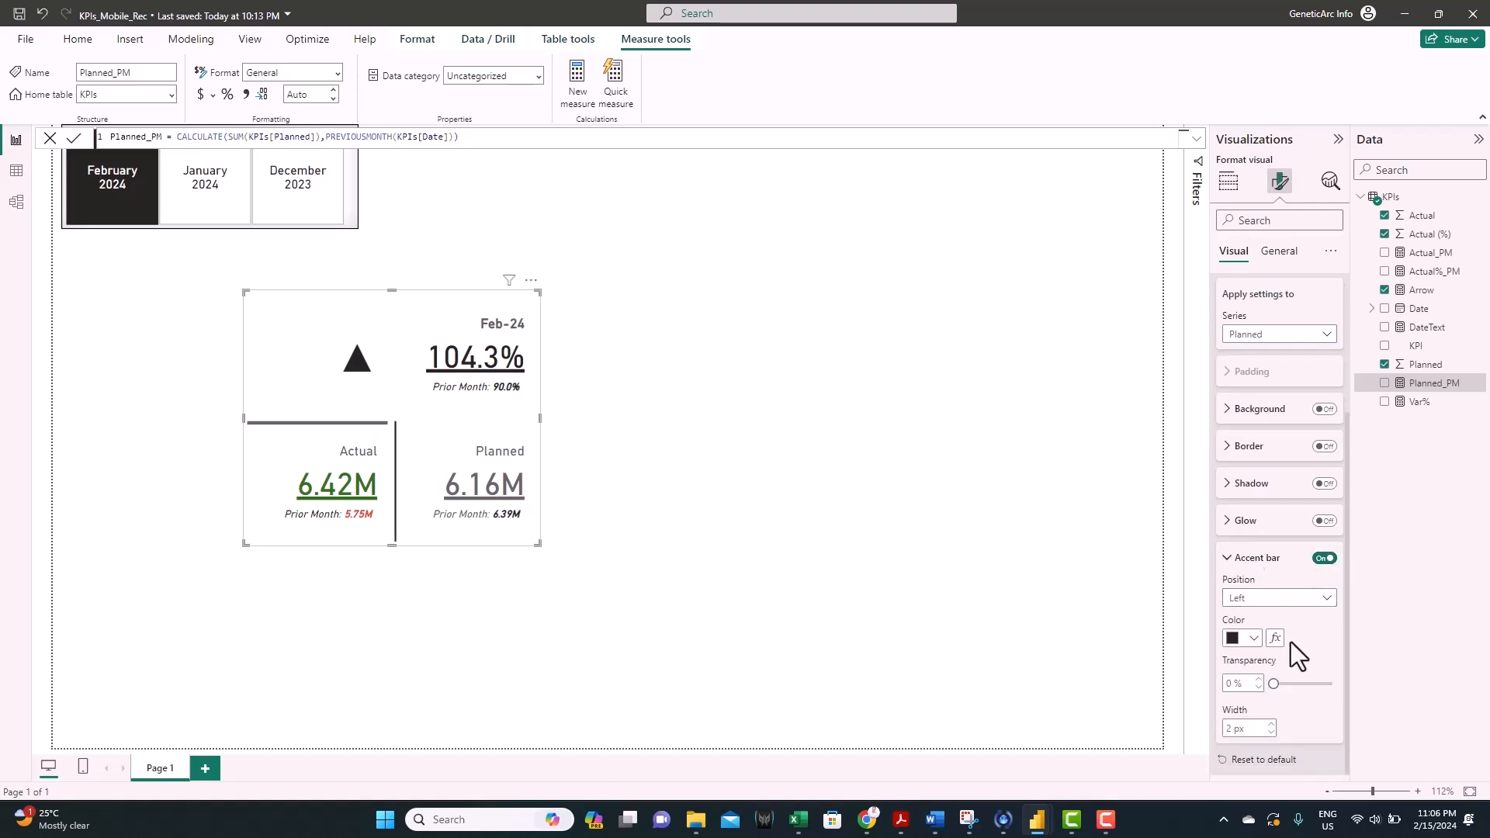
pyautogui.click(1248, 642)
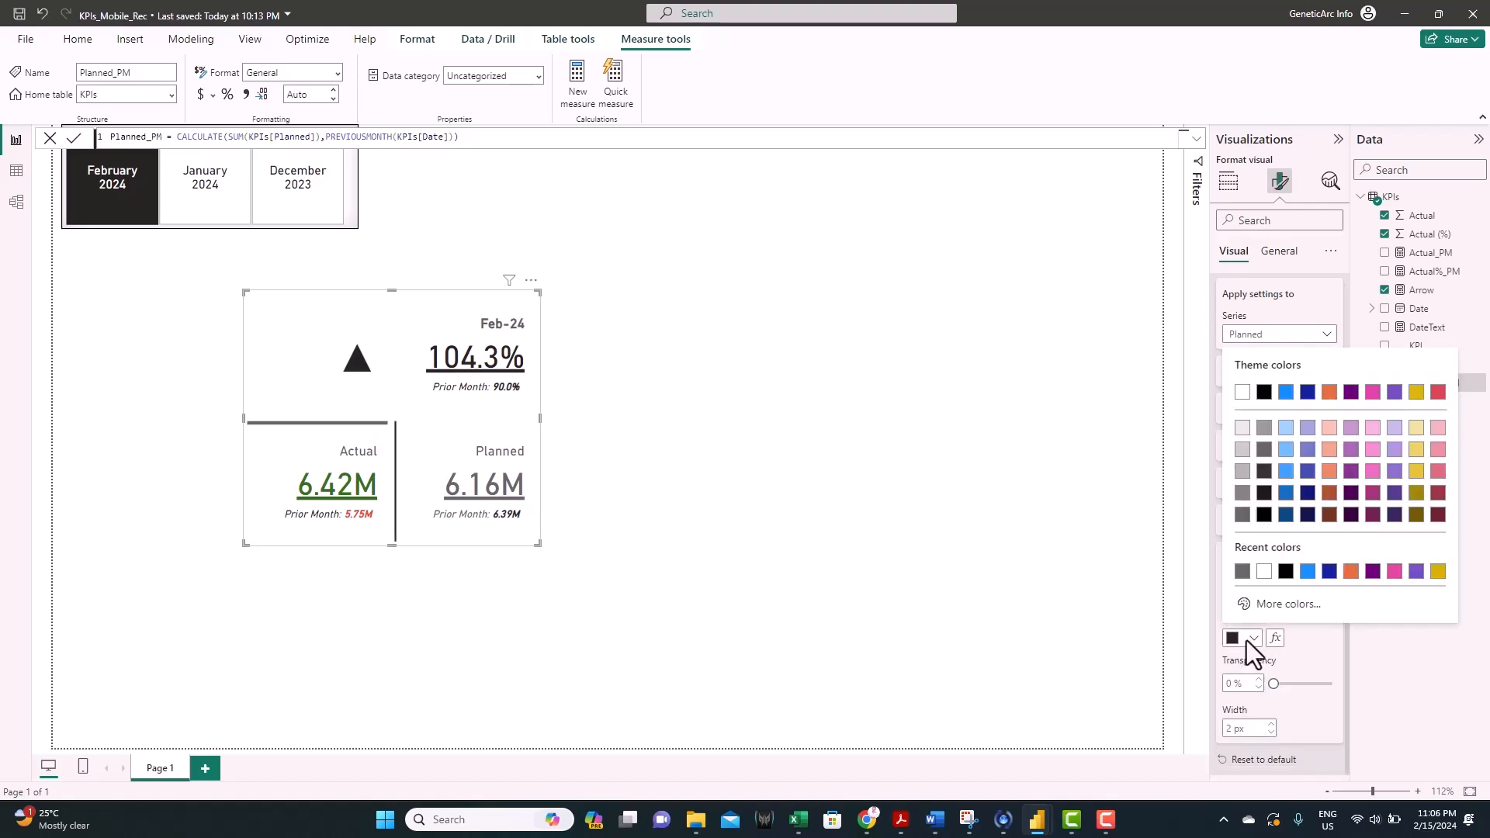
pyautogui.click(1234, 571)
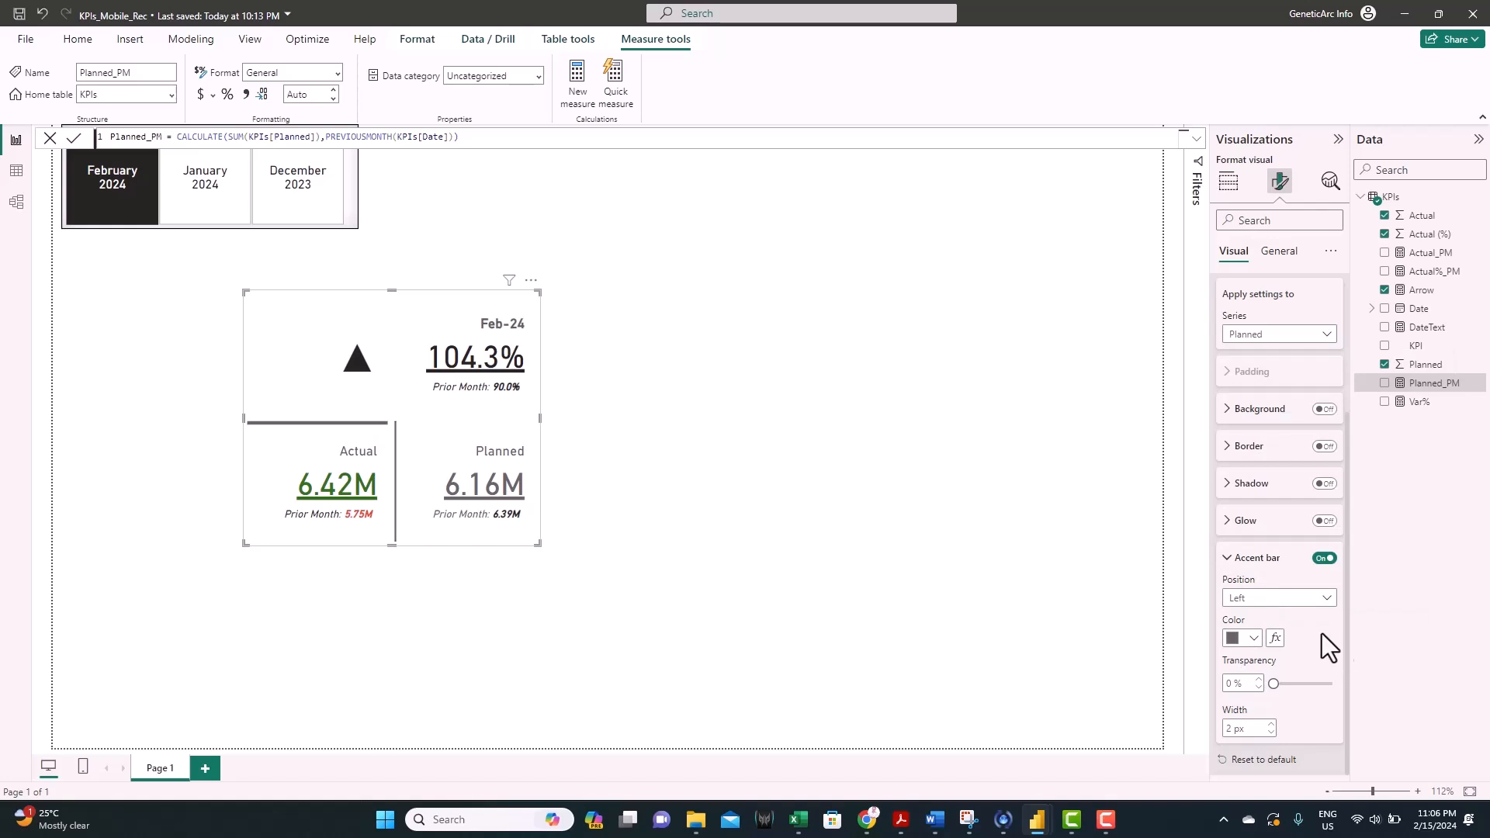
# Step: Position the Planned card's accent bar at the top and match its width to the Actual card's 4 px bar
pyautogui.click(1263, 603)
pyautogui.click(1307, 676)
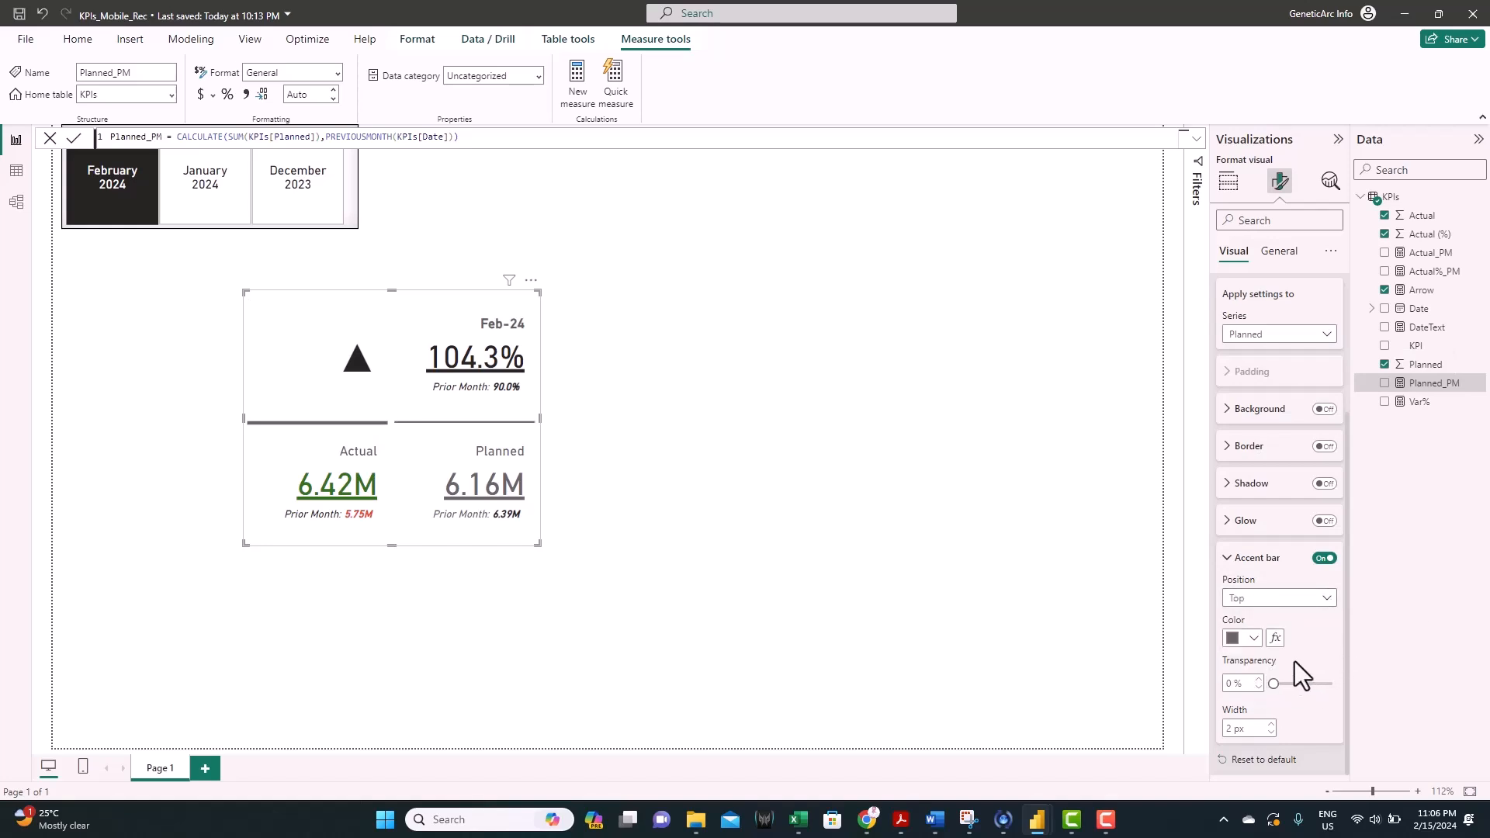
pyautogui.click(1270, 724)
pyautogui.click(1271, 725)
pyautogui.scroll(2, 1234, 578)
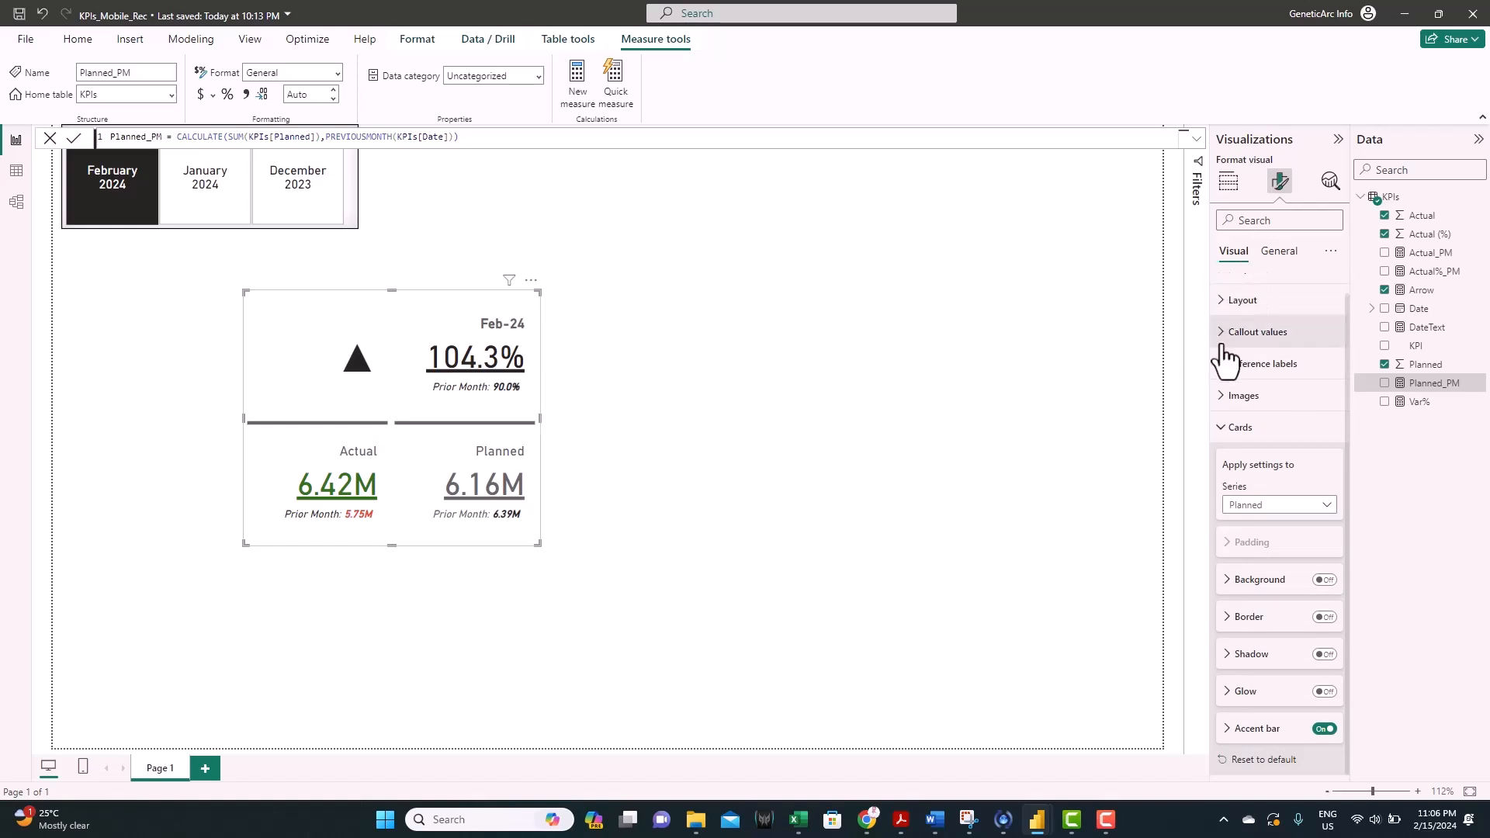
pyautogui.click(1223, 427)
# Step: Turn off the background effect of the whole card visual
pyautogui.click(1278, 256)
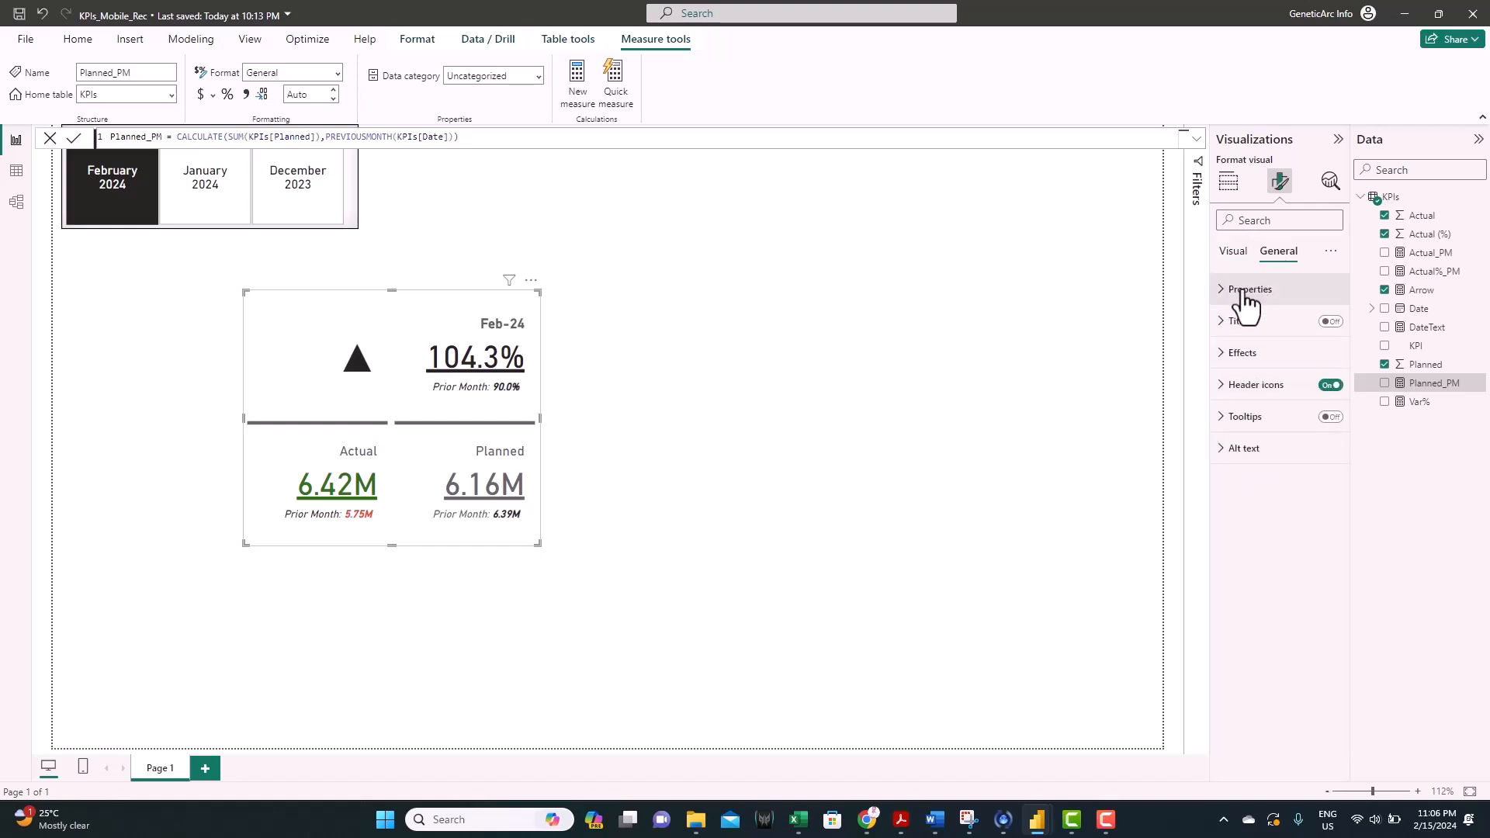
pyautogui.click(1240, 354)
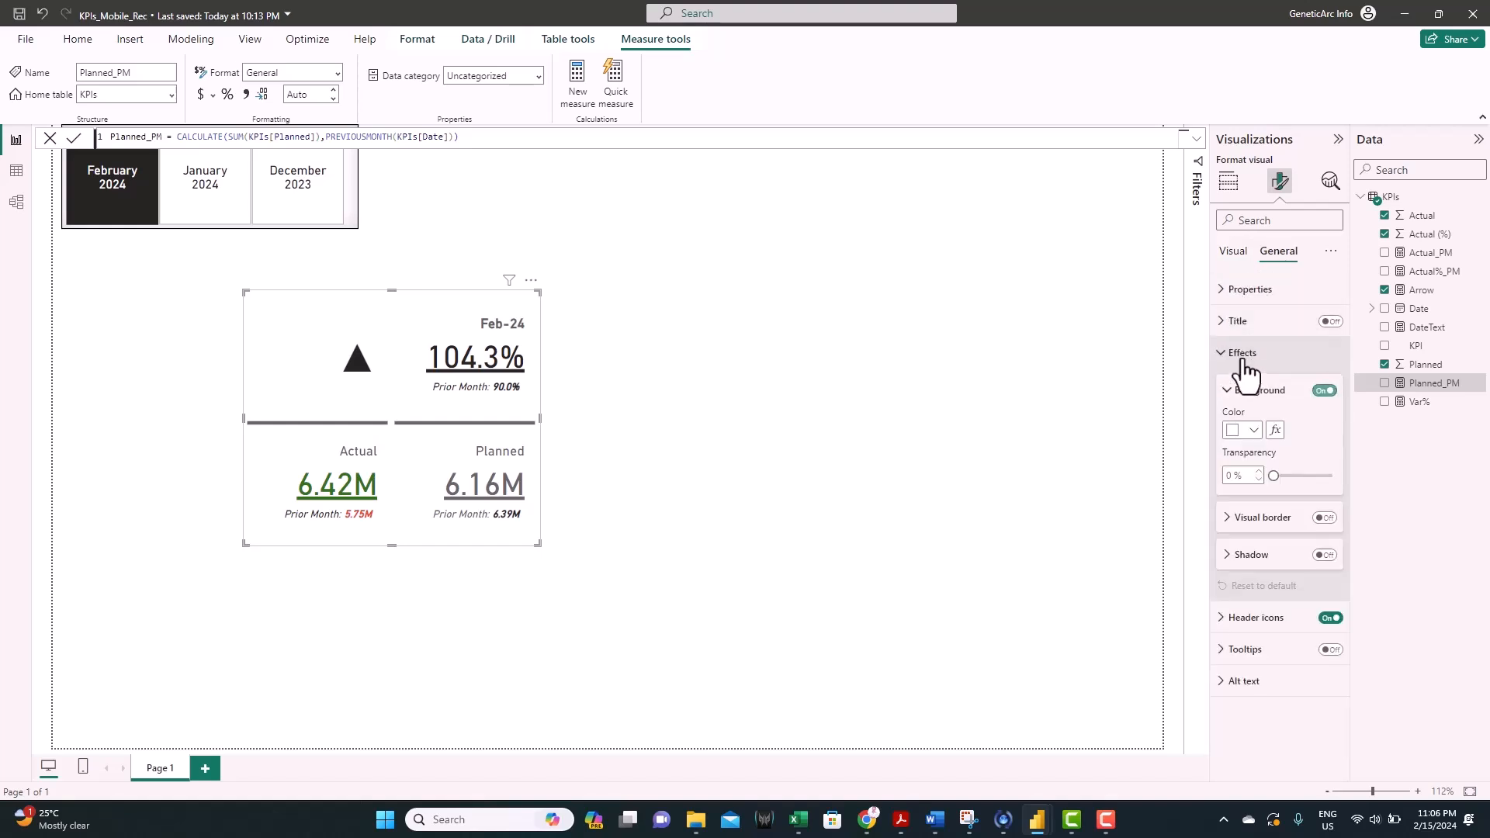
pyautogui.click(1324, 391)
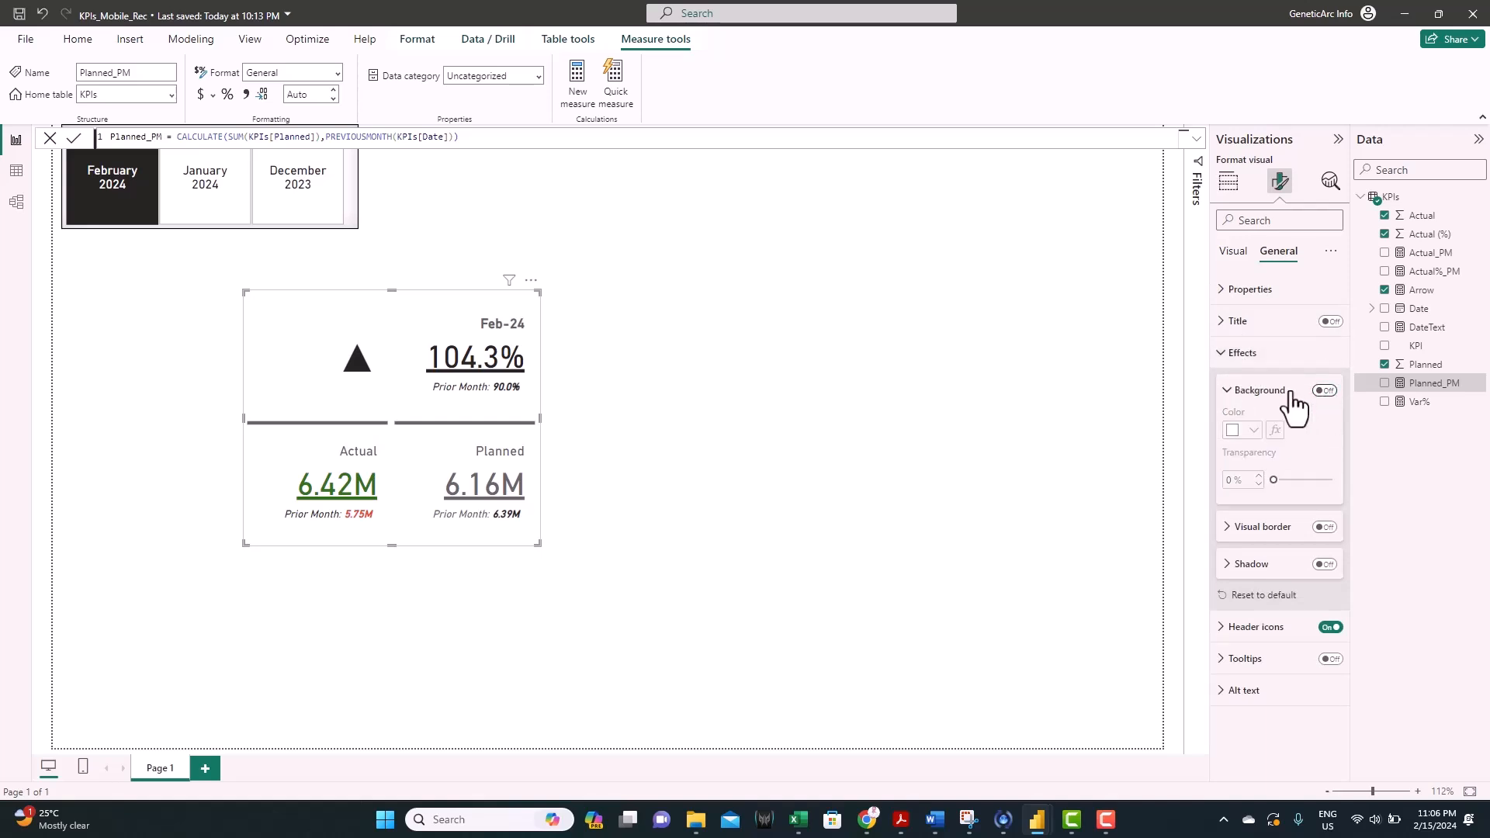
pyautogui.click(1235, 391)
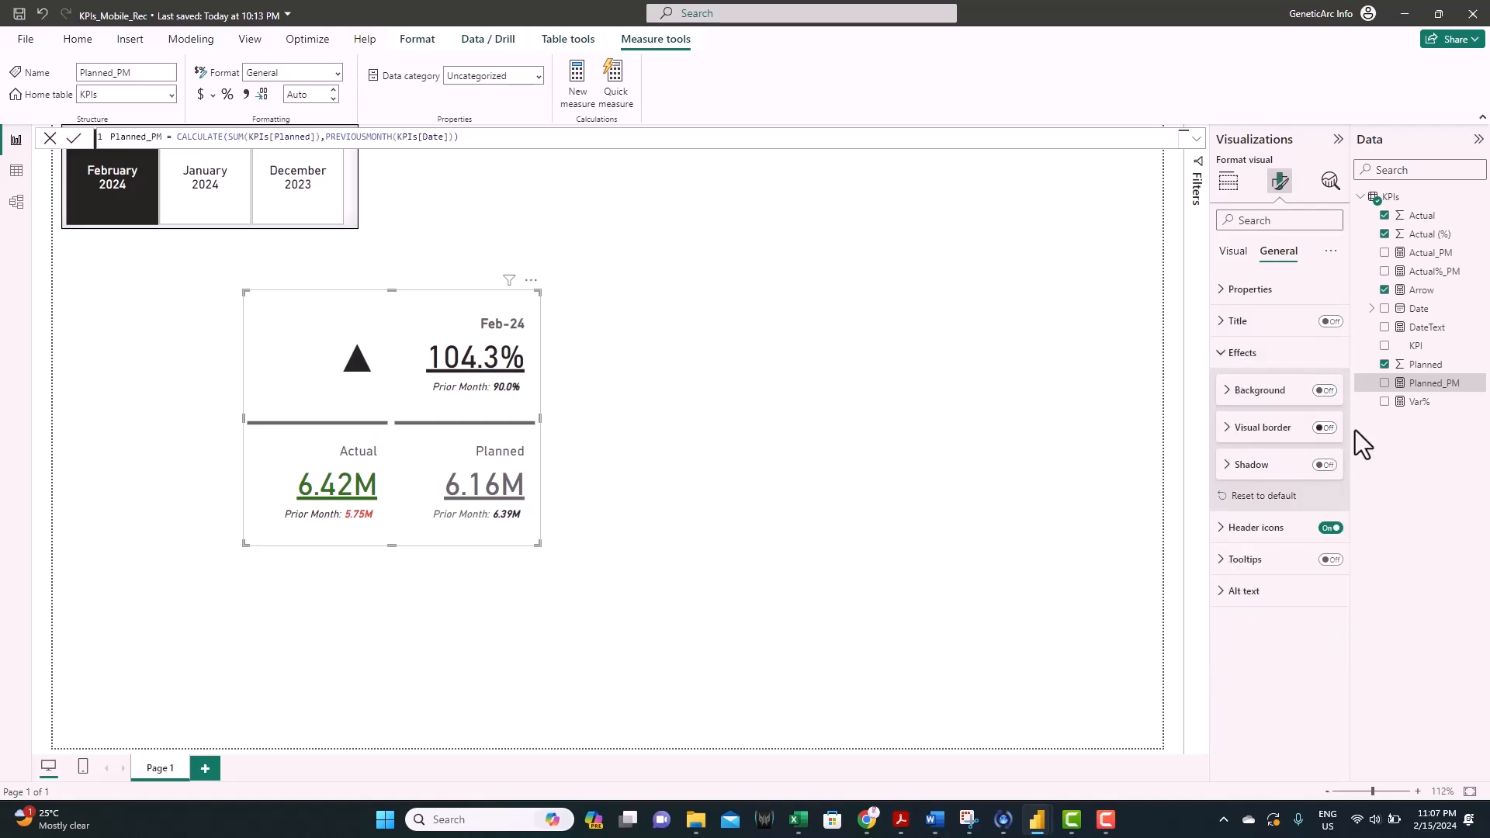
# Step: Turn on the card visual's border in dark gray with rounded corners of 10 px
pyautogui.click(1325, 427)
pyautogui.click(1269, 428)
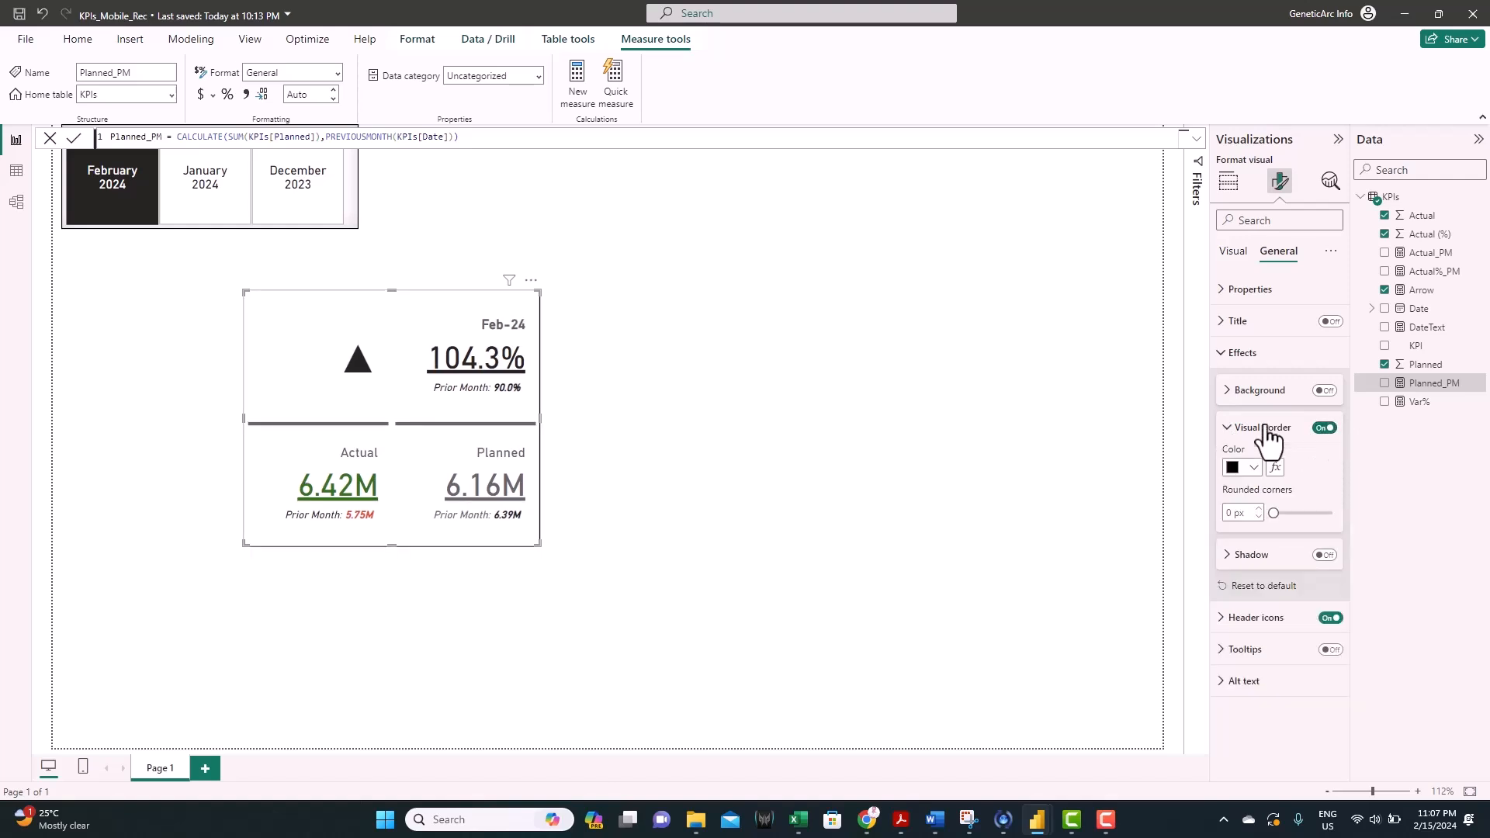
pyautogui.click(1239, 471)
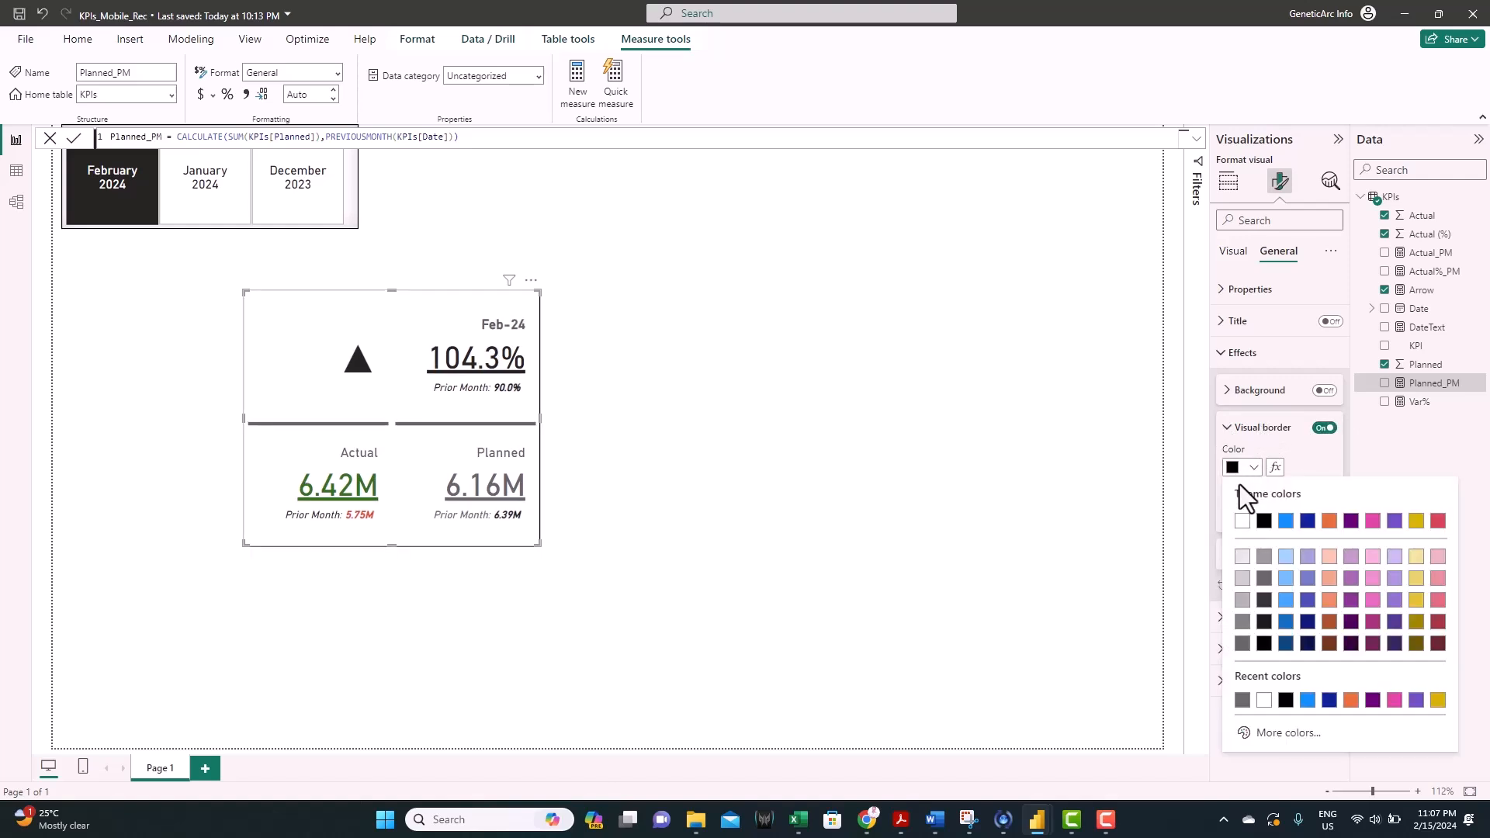
pyautogui.click(1242, 643)
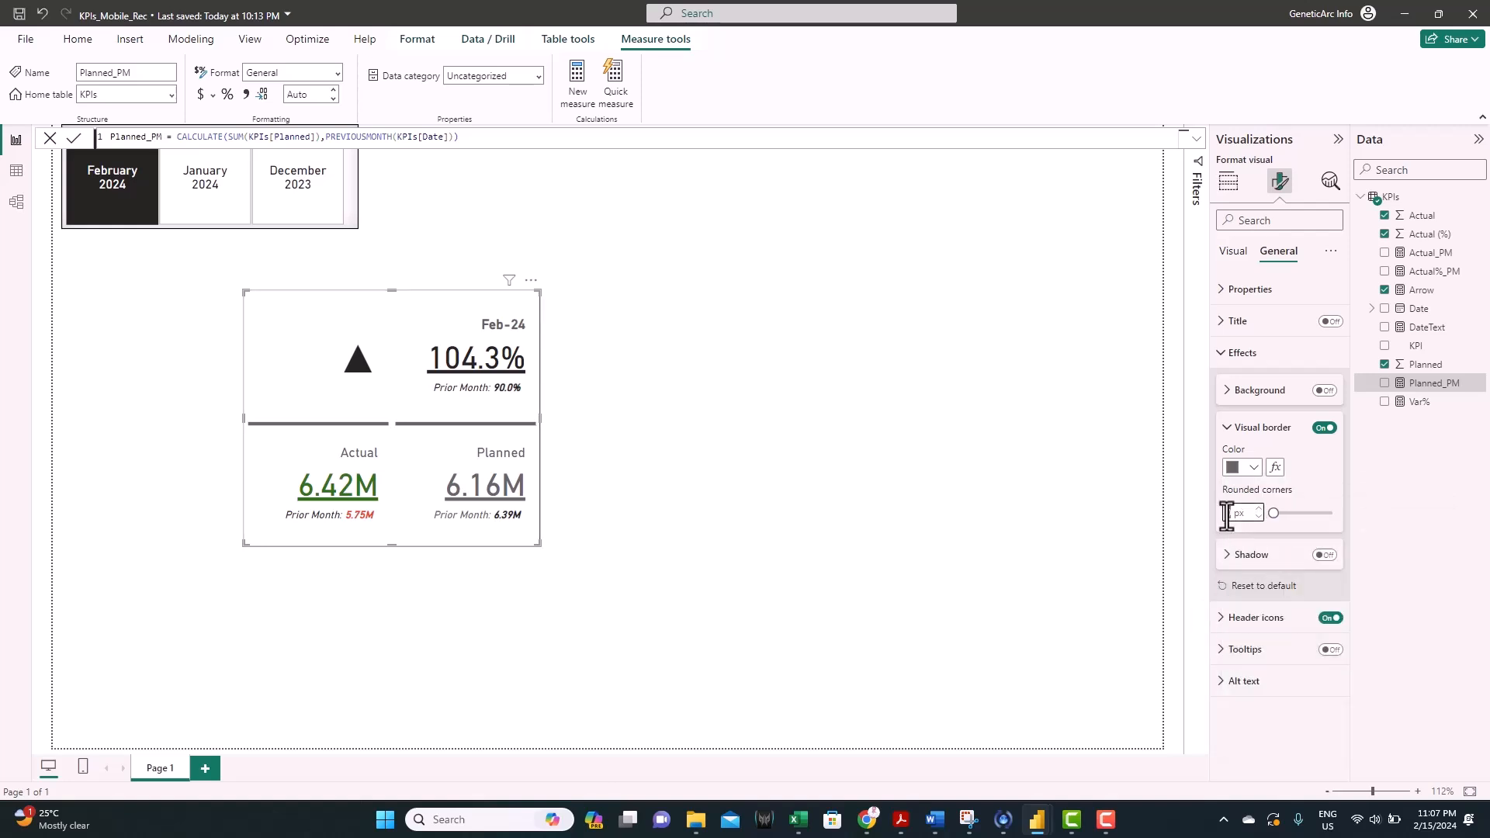
pyautogui.write('10')
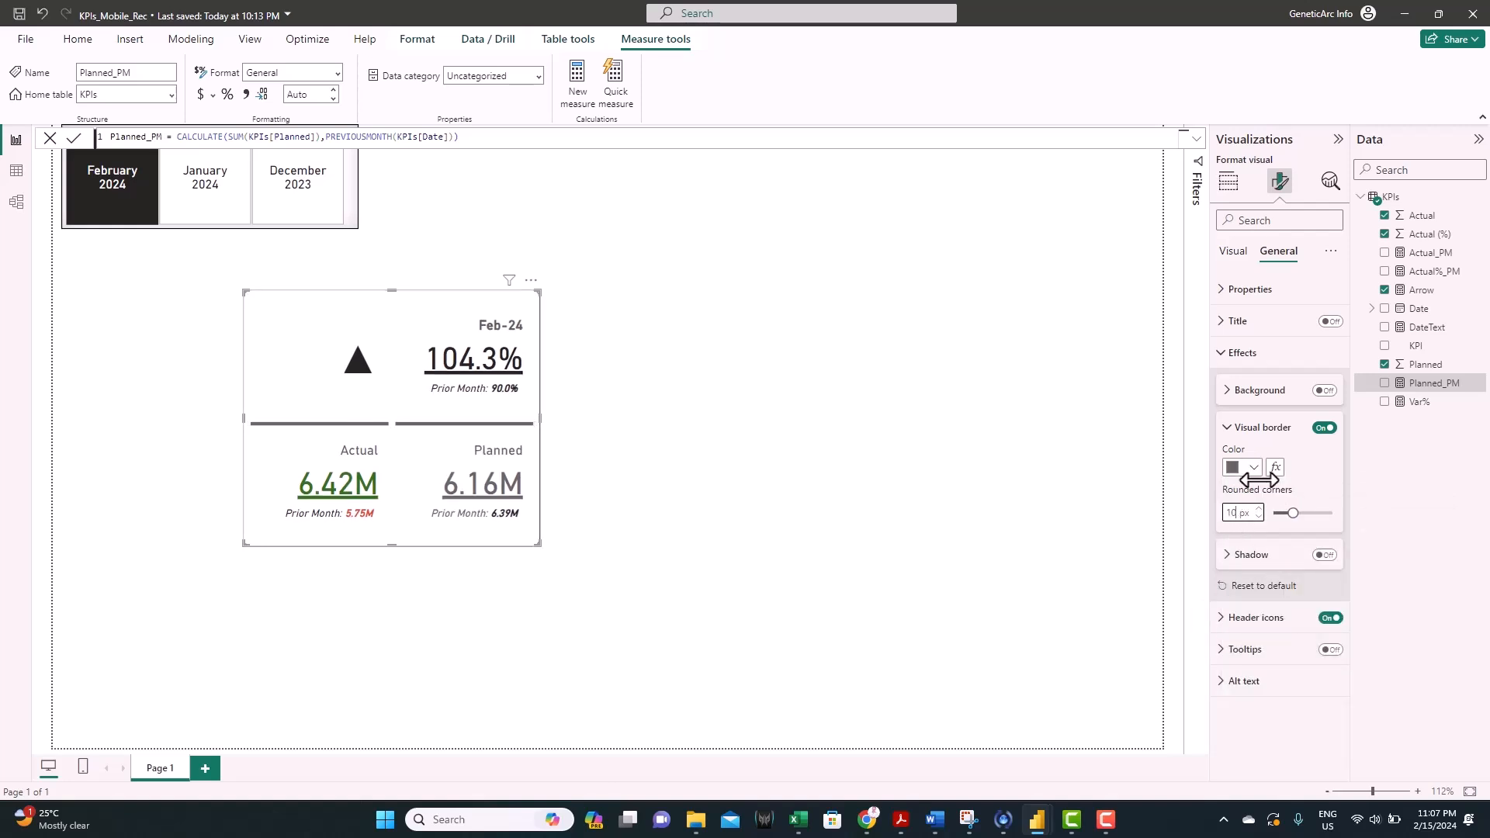
# Step: Turn on the card visual's shadow with an Inside offset and Center position
pyautogui.click(1323, 554)
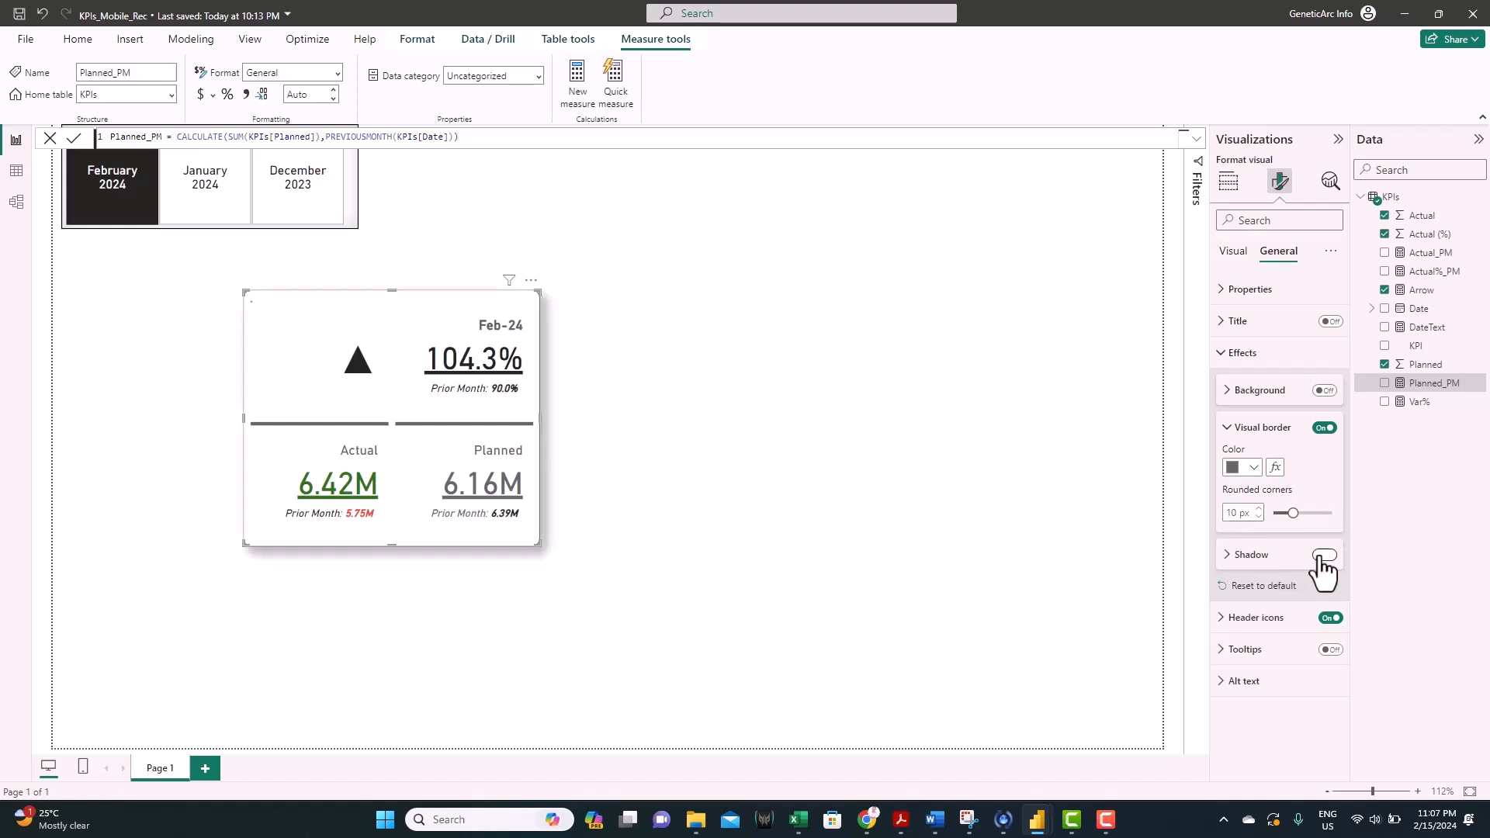
pyautogui.click(1240, 557)
pyautogui.click(1257, 595)
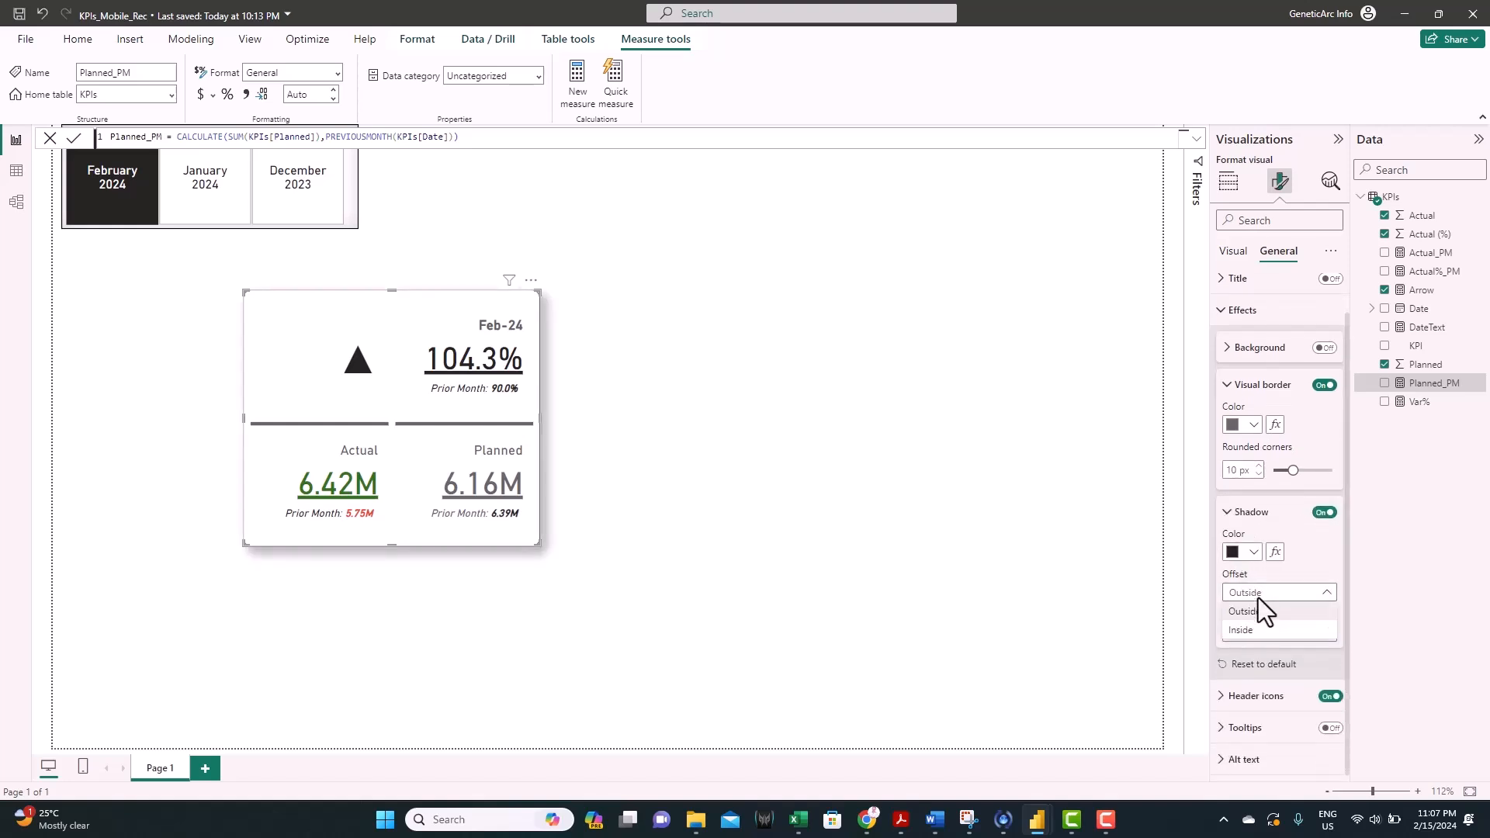
pyautogui.click(1262, 638)
pyautogui.click(1266, 638)
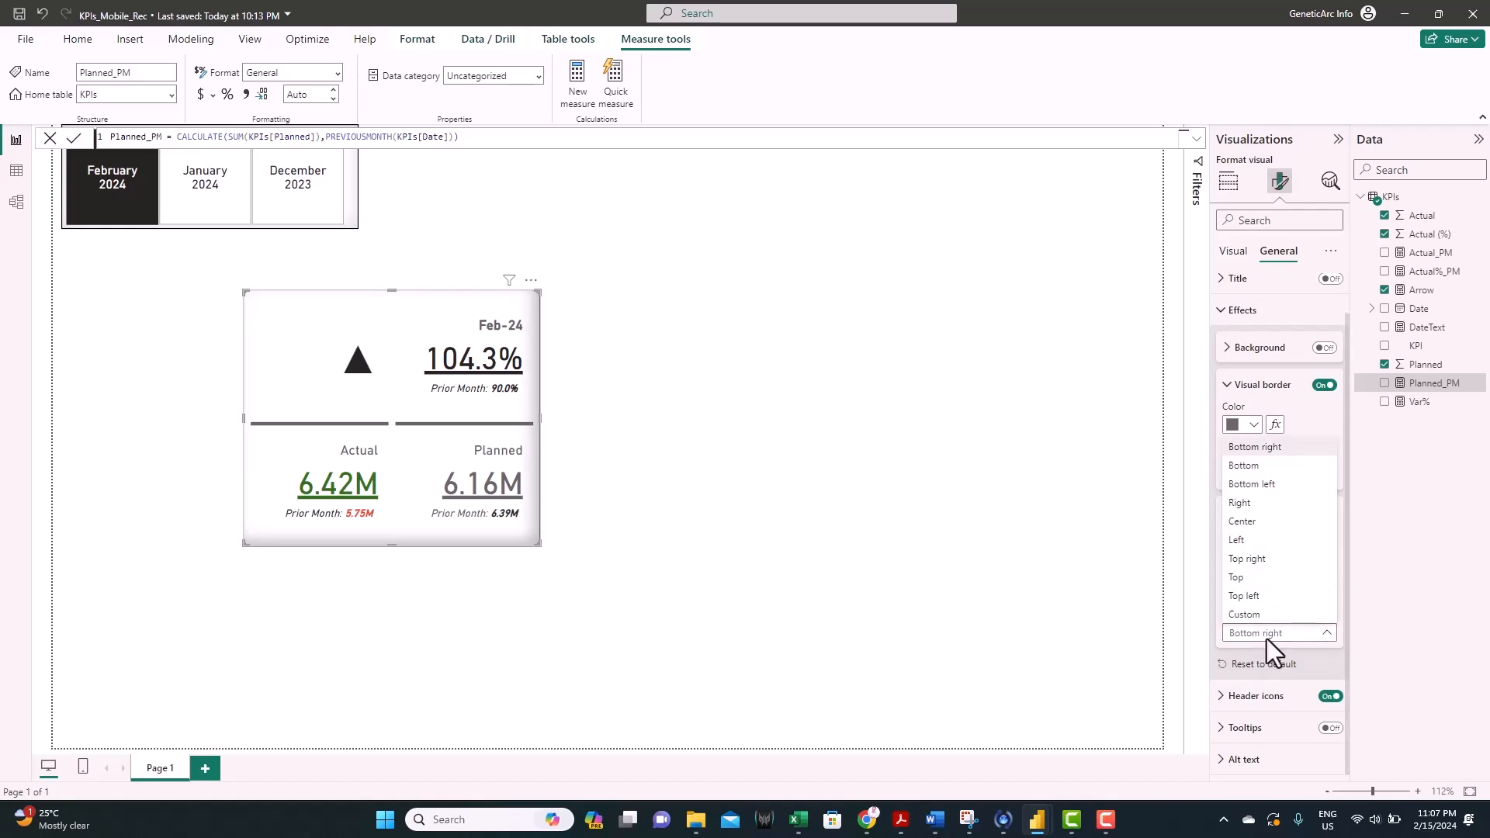
pyautogui.click(1252, 522)
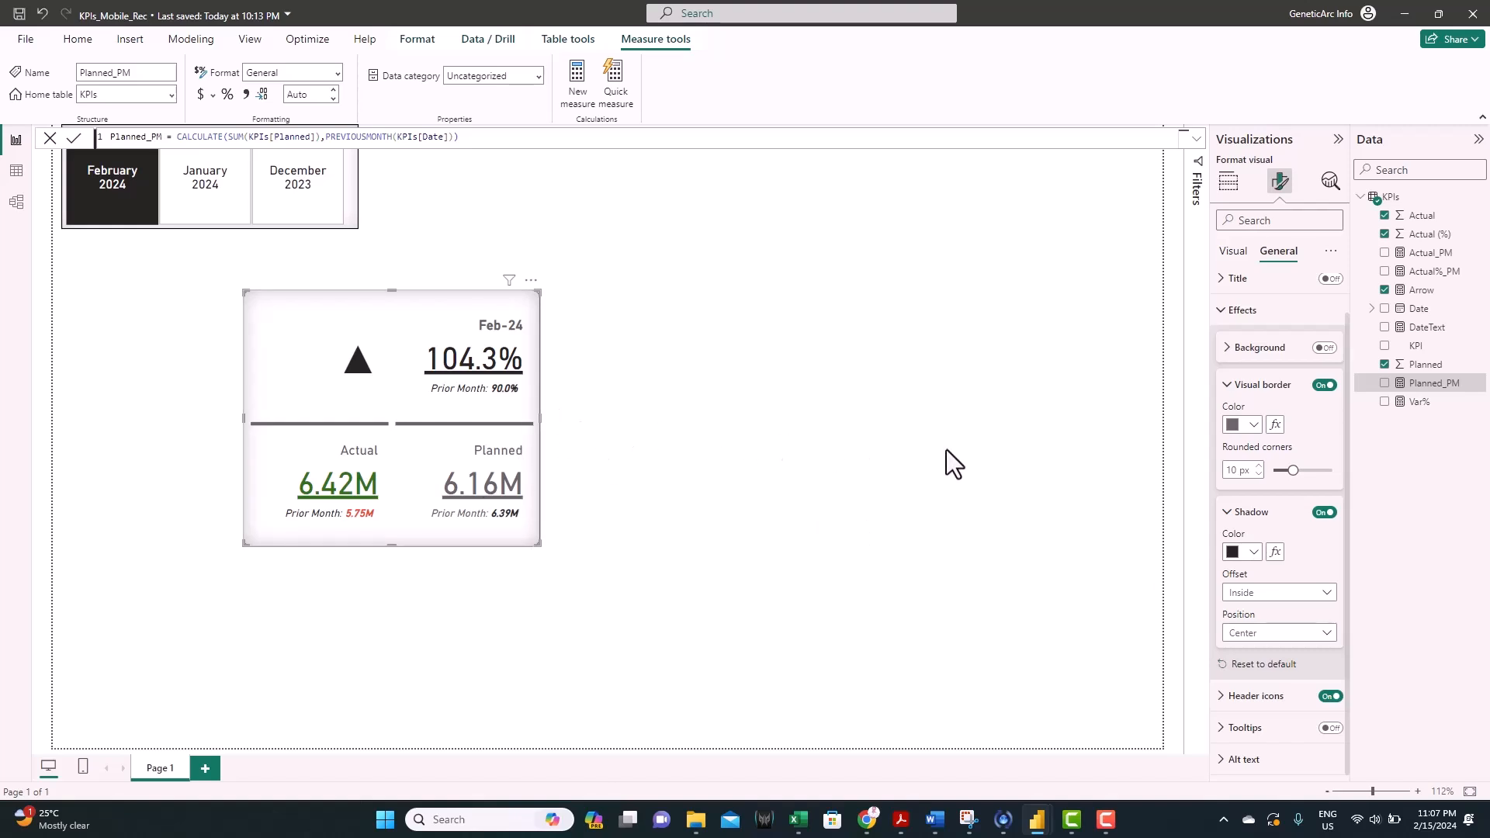
pyautogui.click(1233, 312)
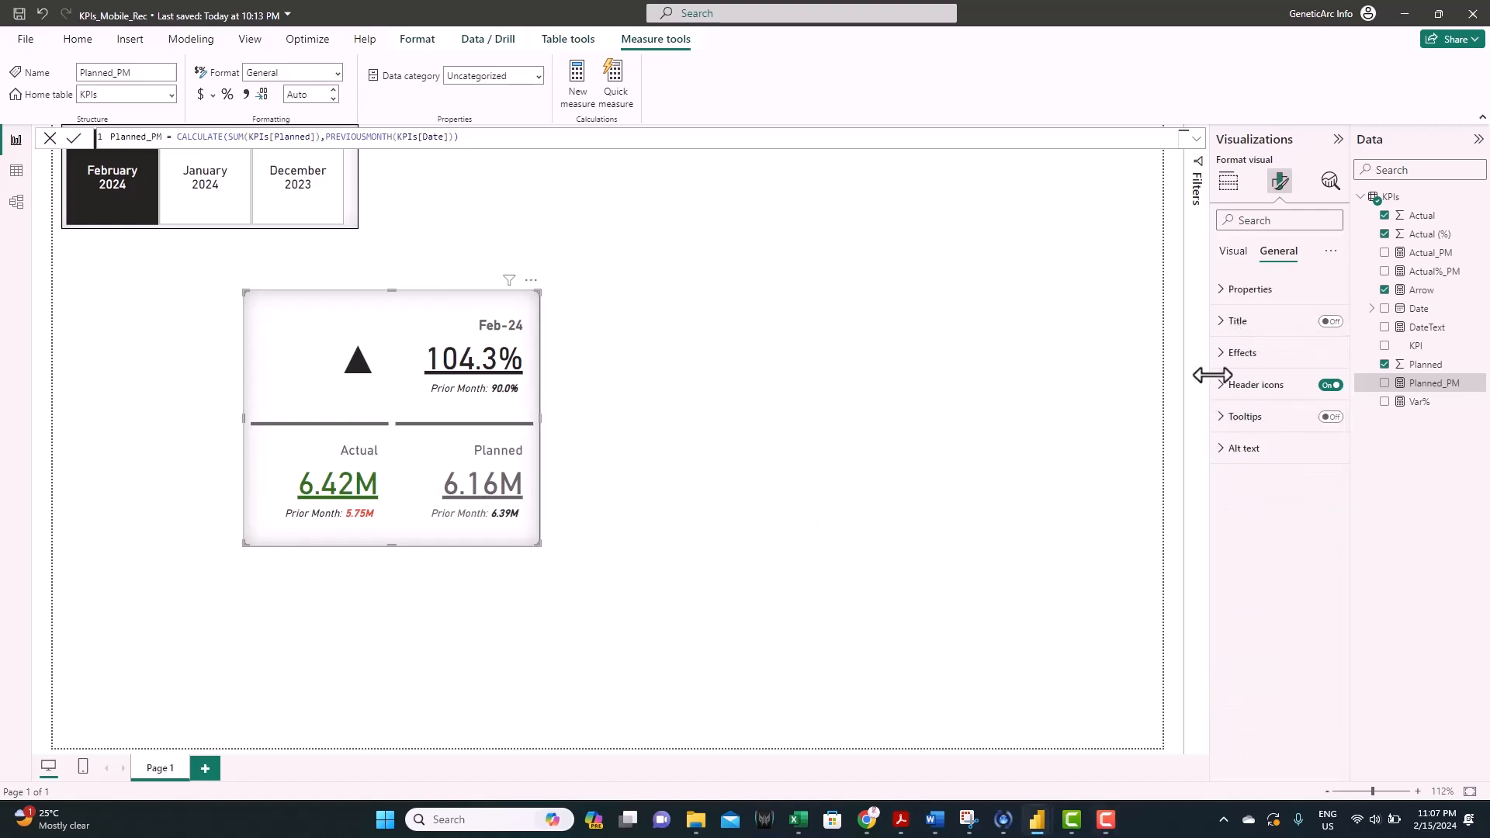
# Step: Turn on the card visual's title and base its text on the KPI field with First summarization
pyautogui.click(1329, 322)
pyautogui.click(1239, 322)
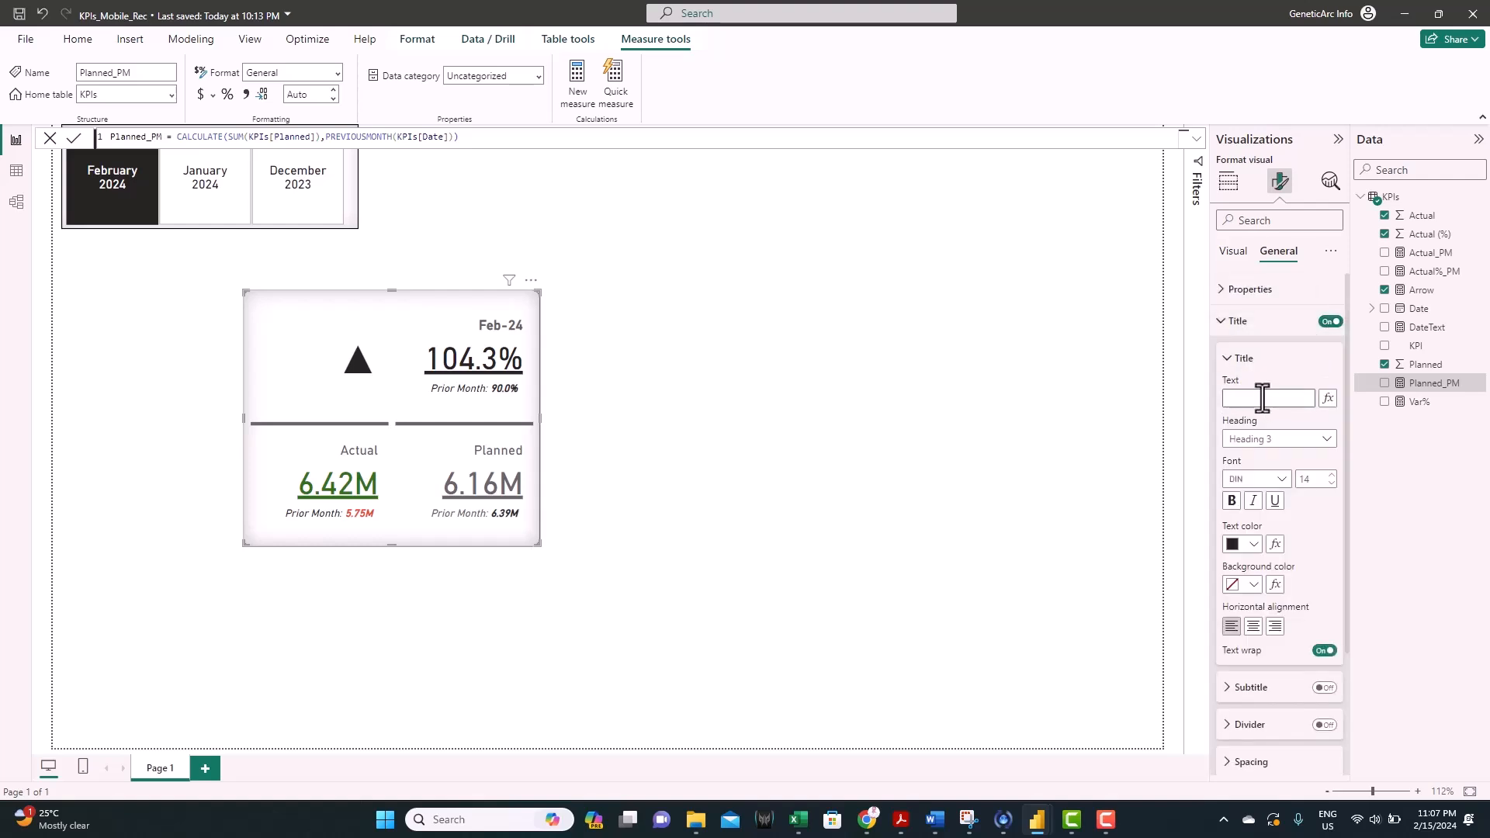
pyautogui.click(1328, 400)
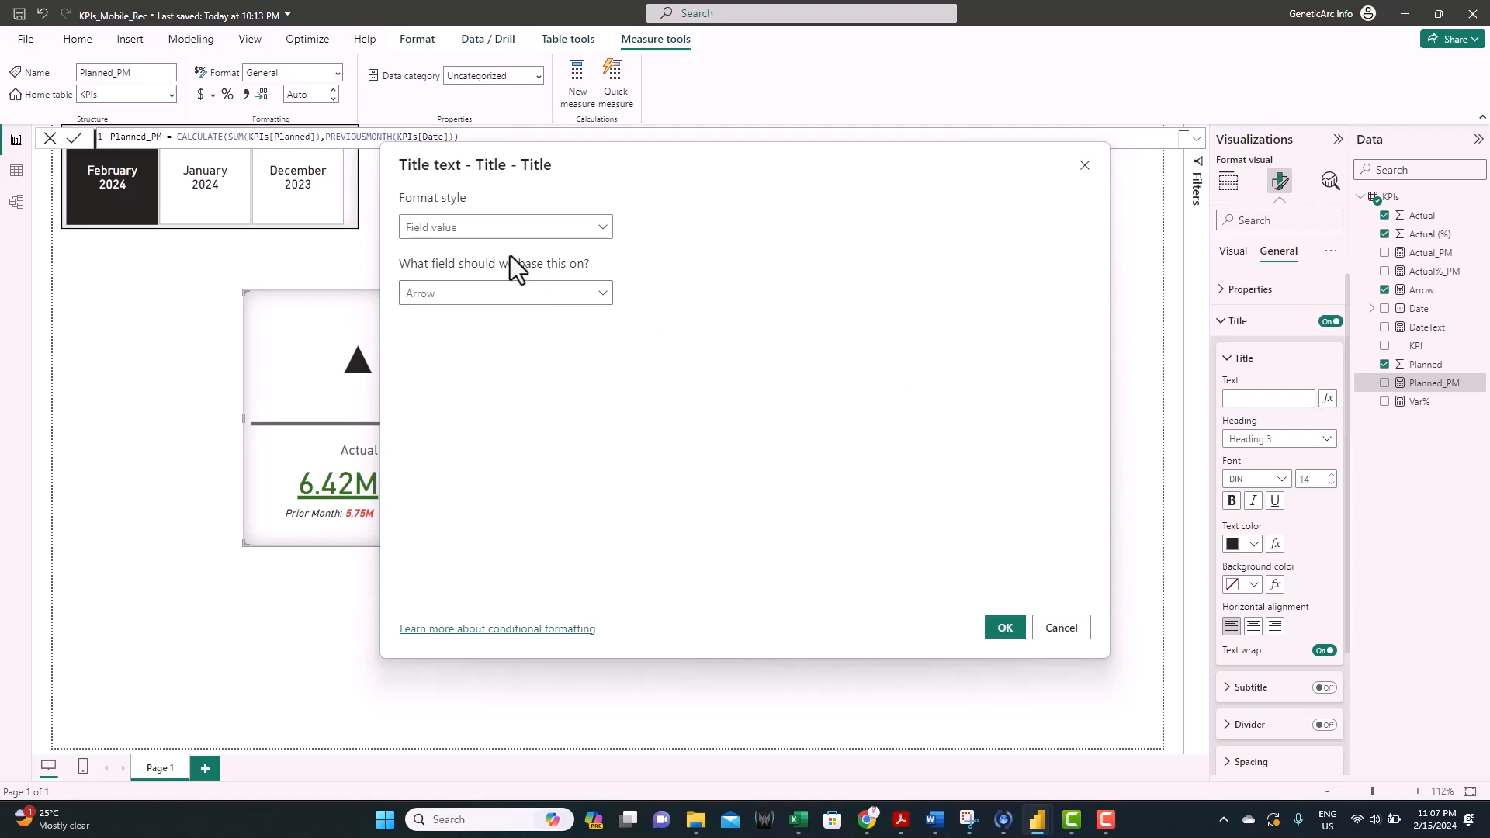
pyautogui.click(467, 295)
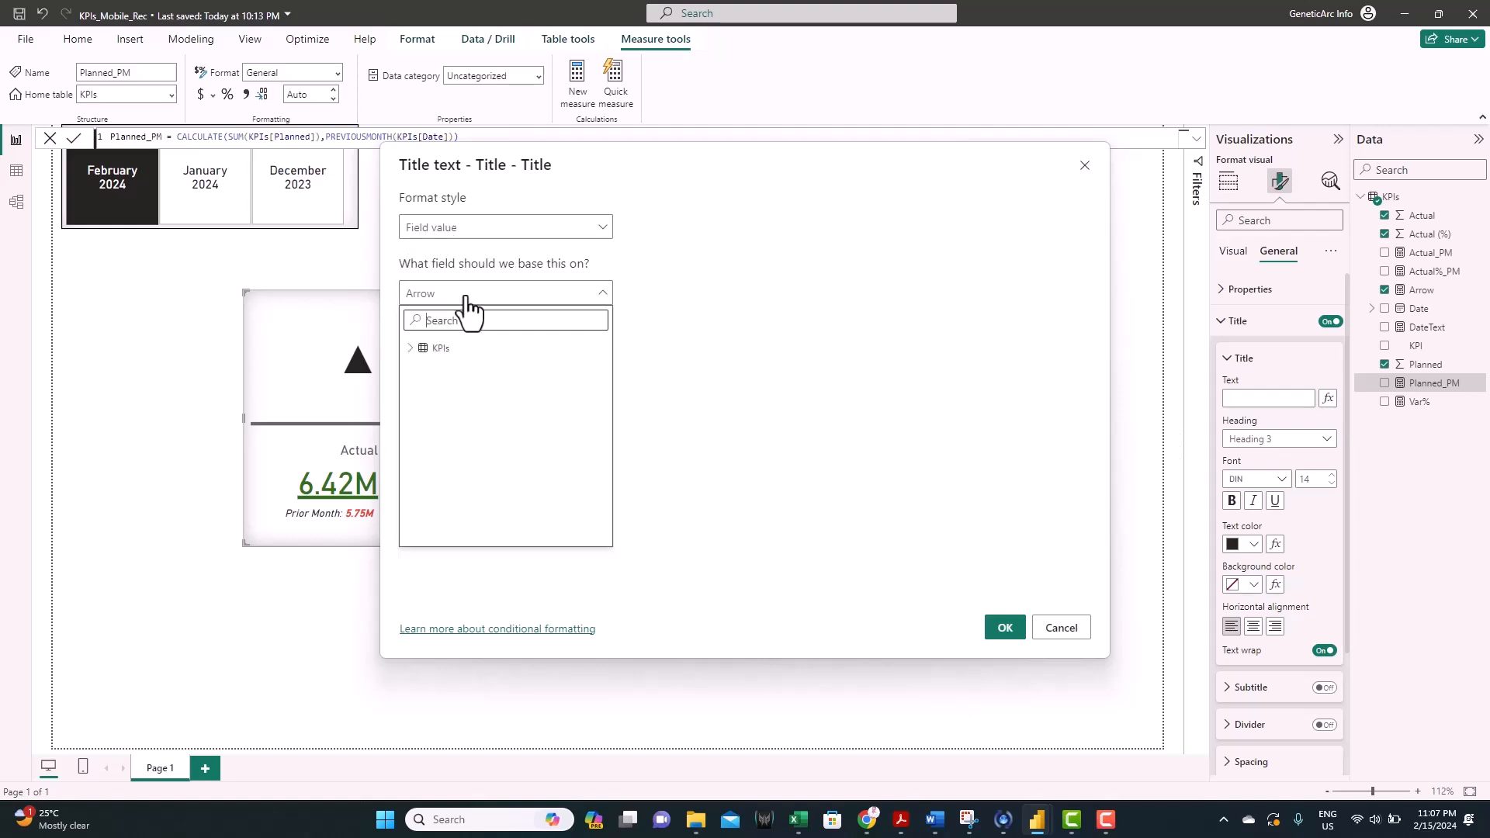
pyautogui.write('kpi')
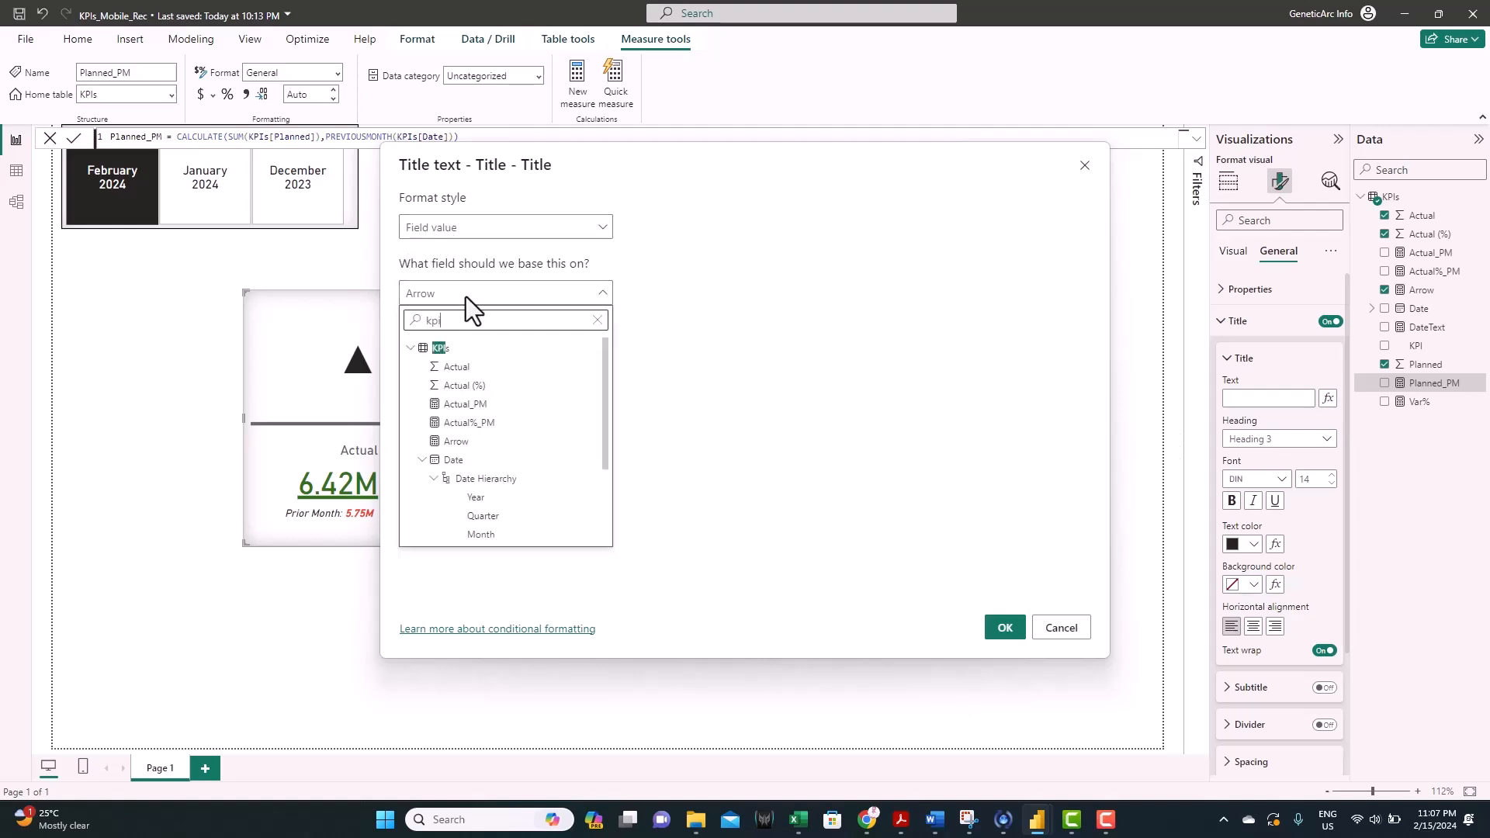
pyautogui.scroll(-3, 473, 400)
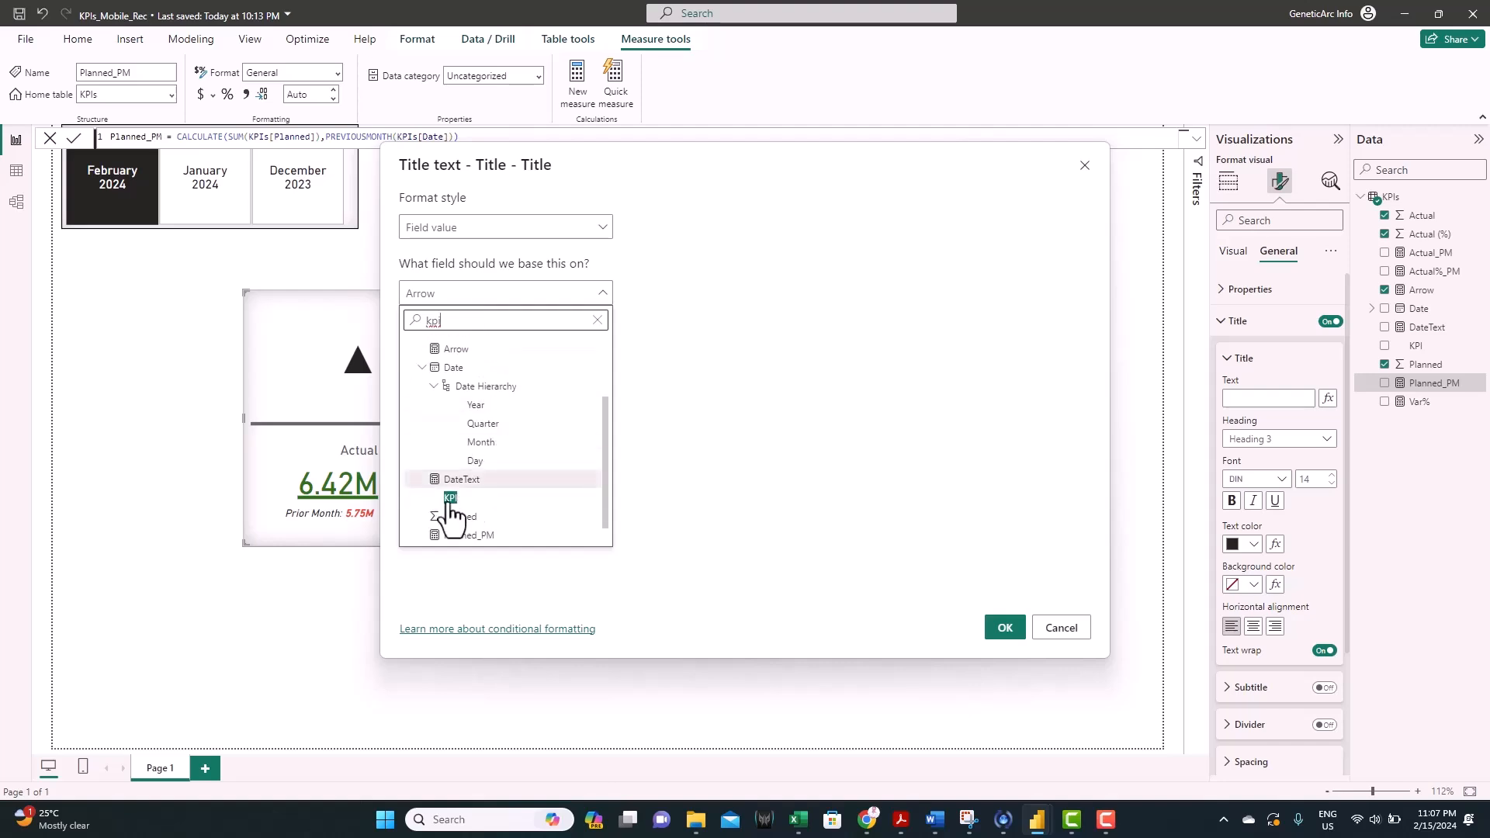
pyautogui.click(451, 499)
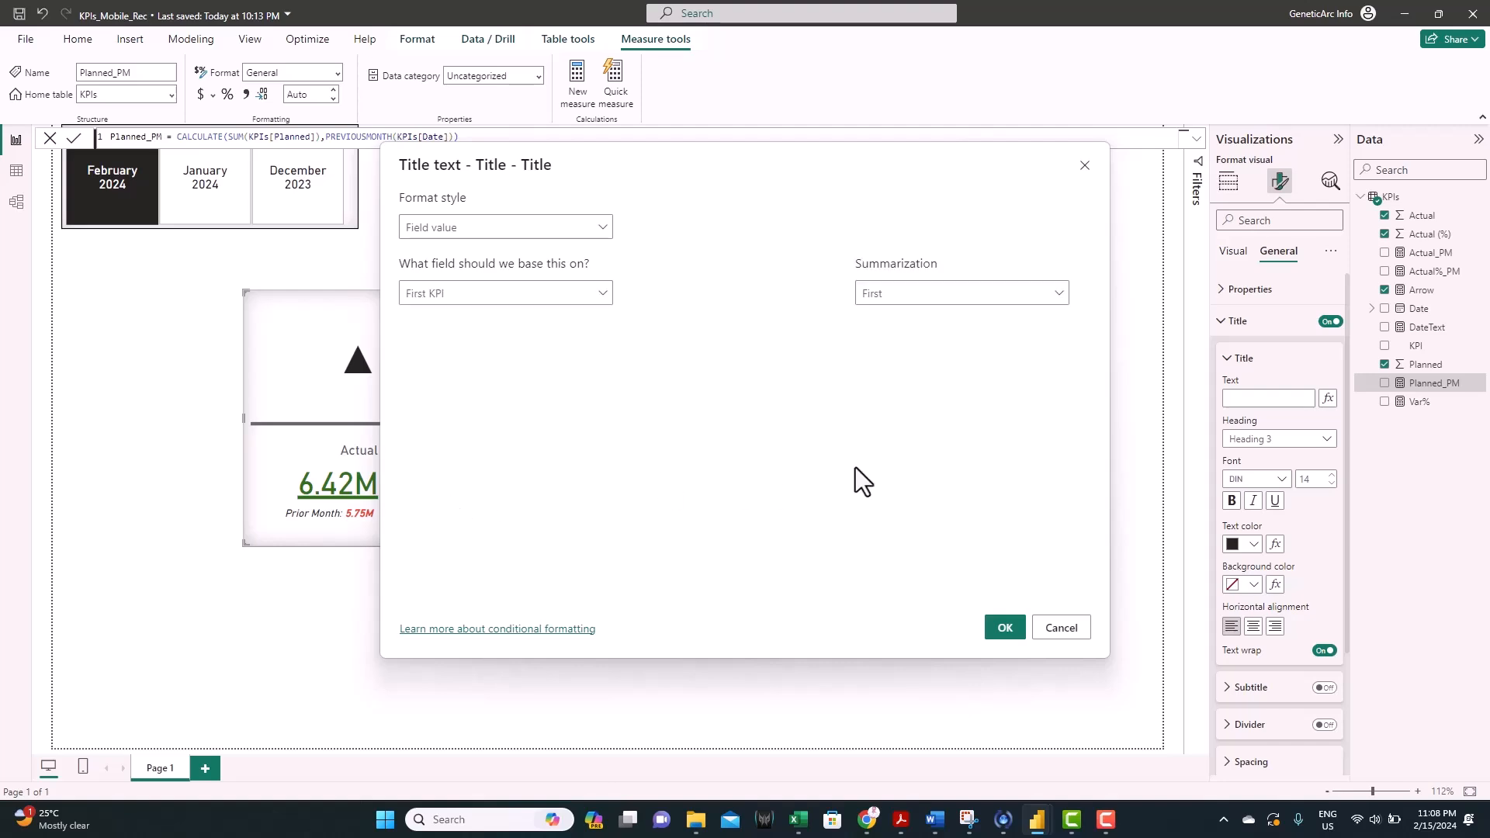
pyautogui.click(1002, 628)
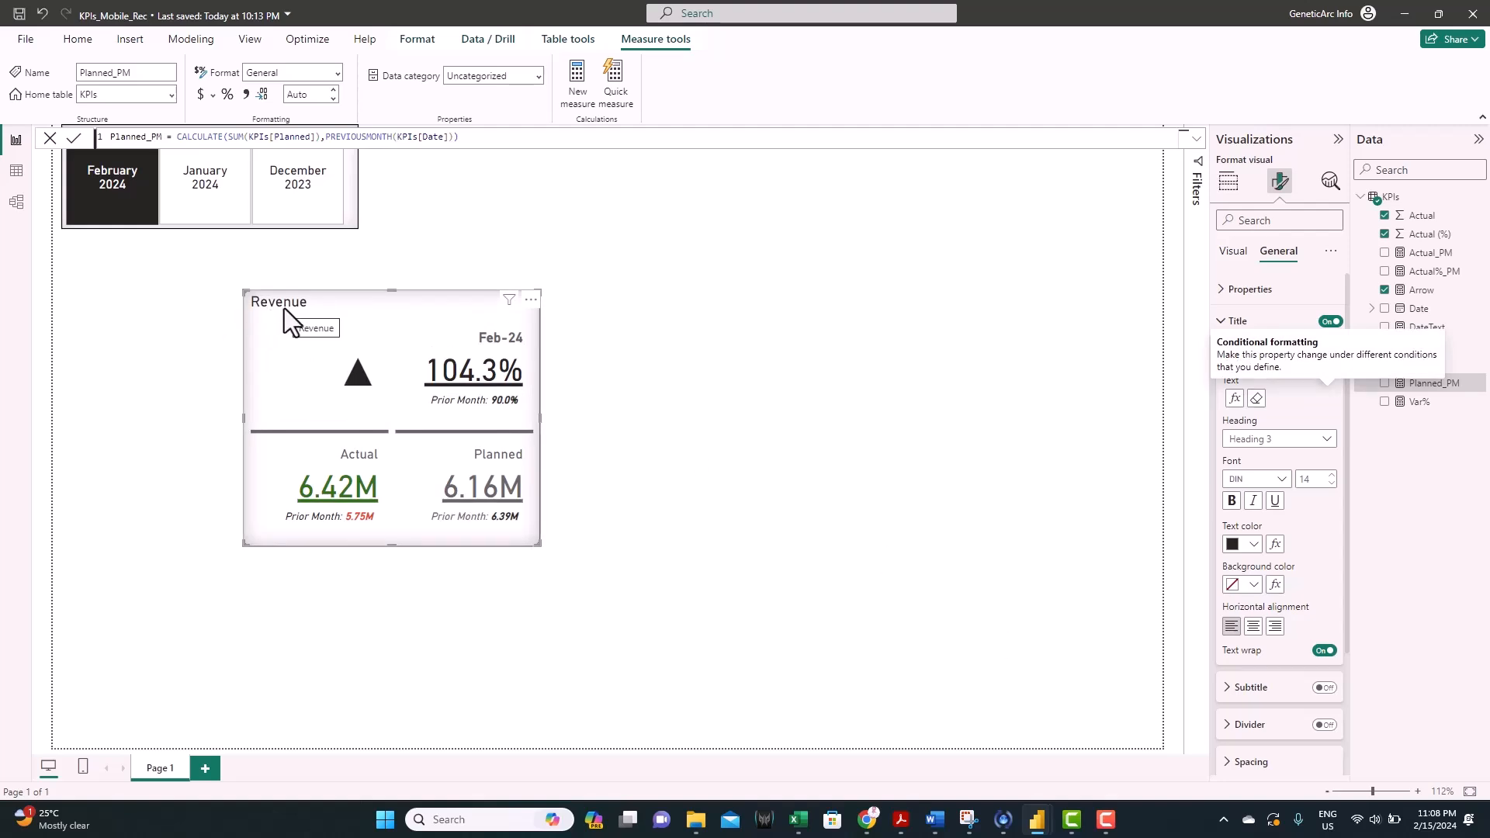
# Step: Italicize the card's title and center it horizontally
pyautogui.click(1253, 501)
pyautogui.click(1253, 627)
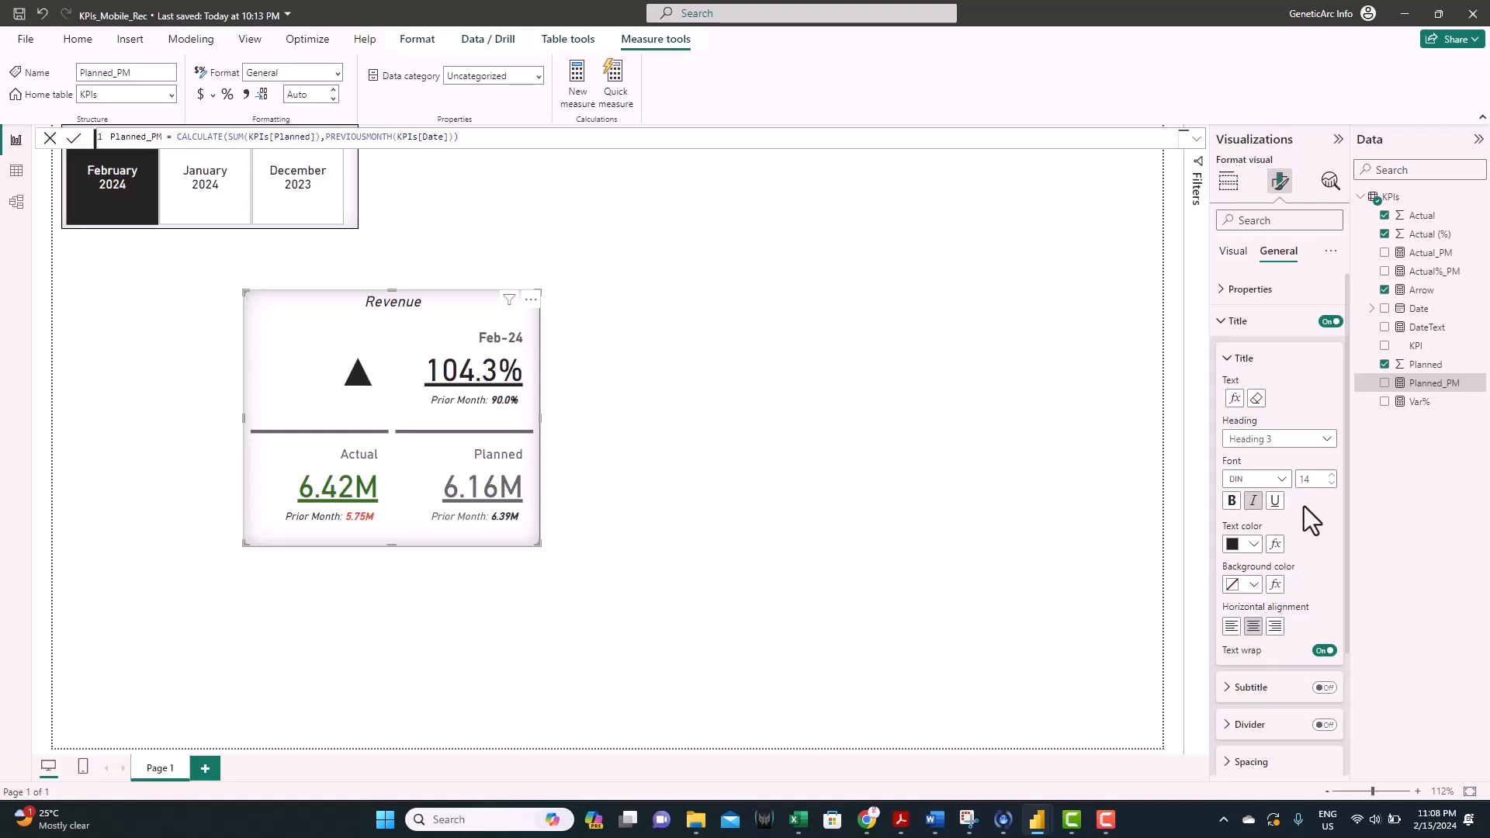
pyautogui.scroll(-1, 1305, 506)
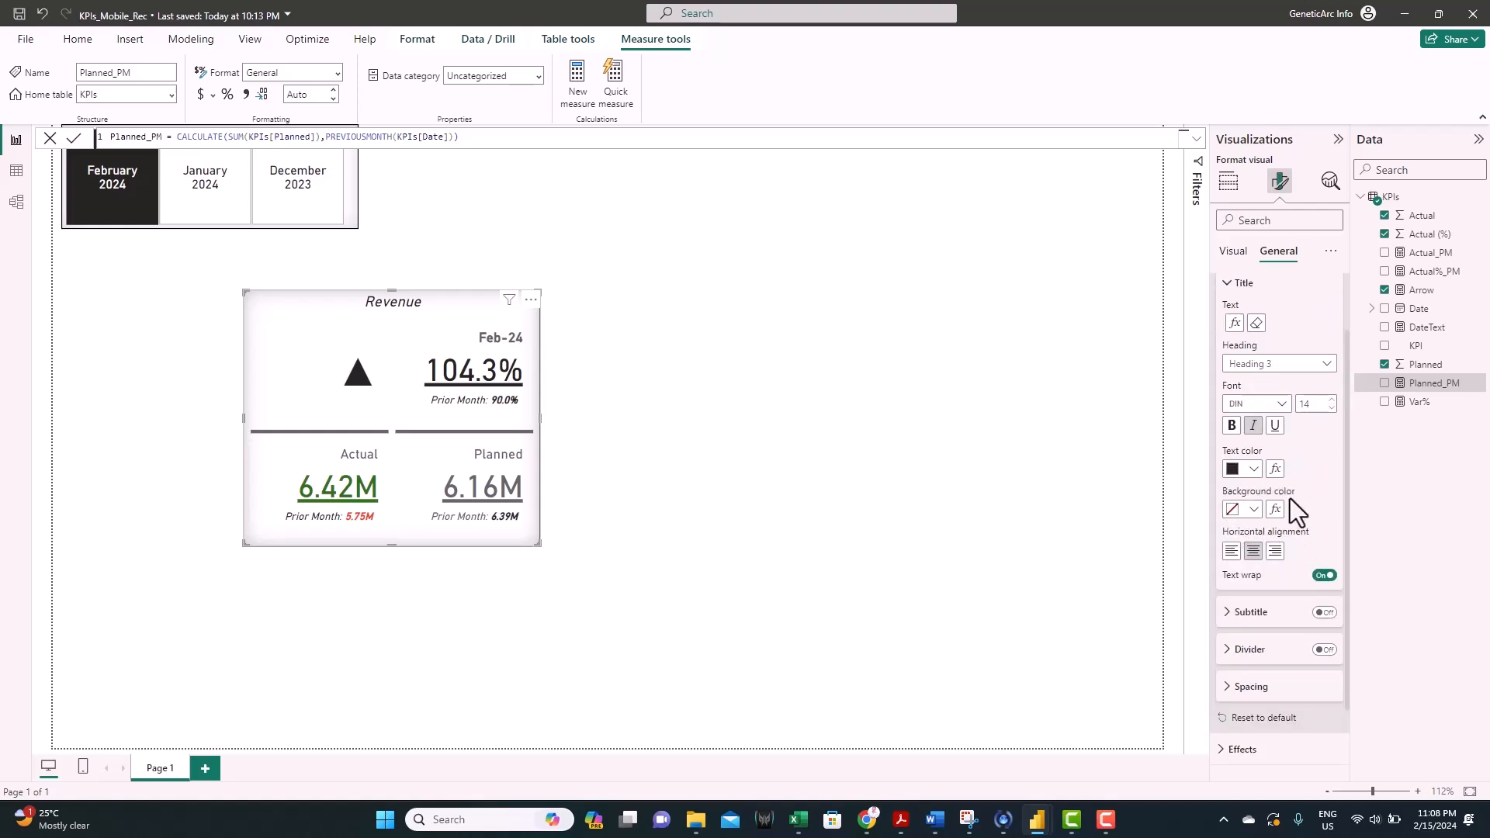
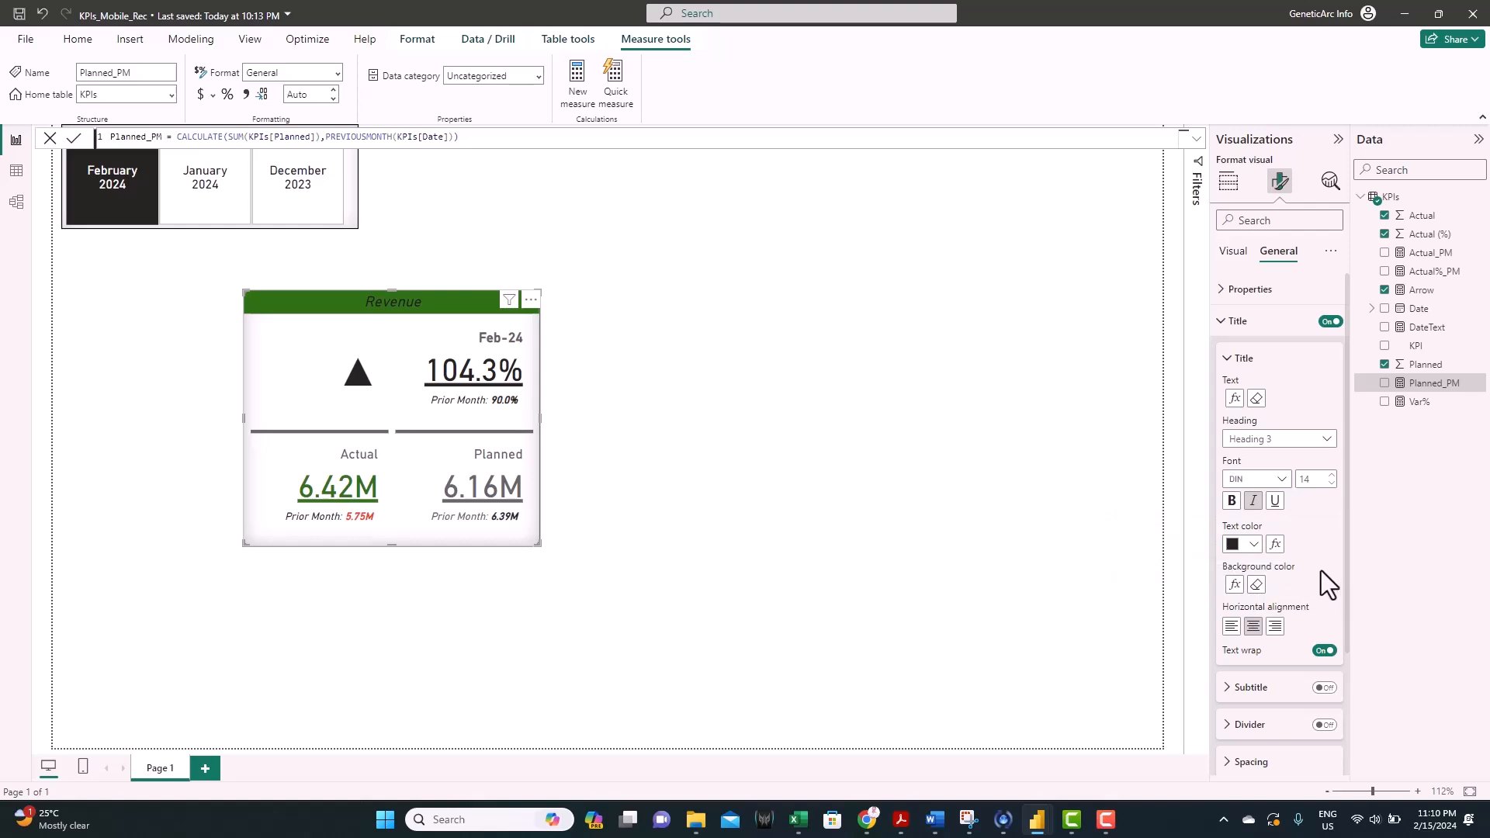
# Step: Make the card's title white and bold with a font size of 15
pyautogui.click(1246, 545)
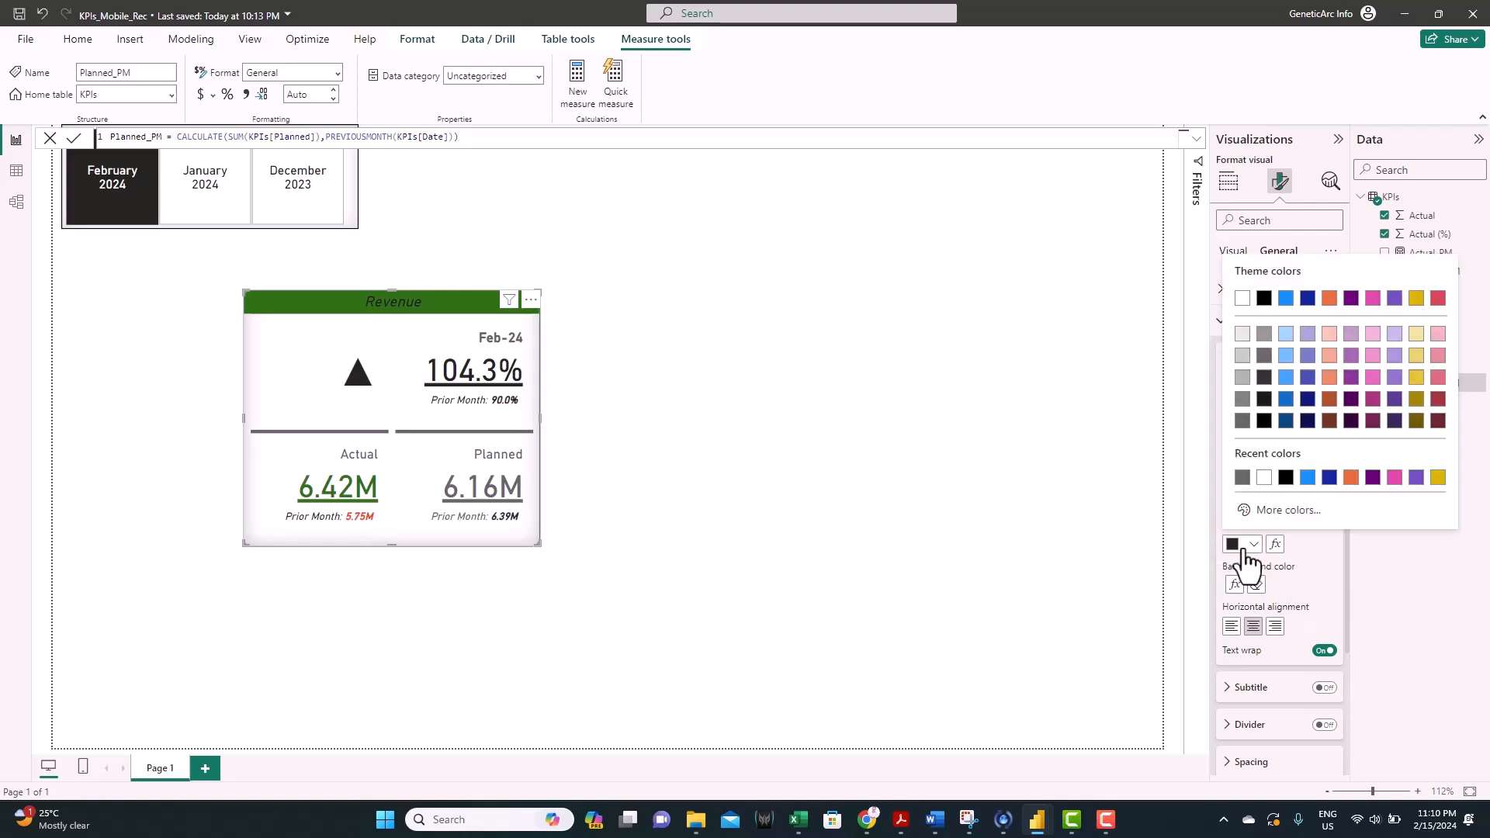
pyautogui.click(1263, 477)
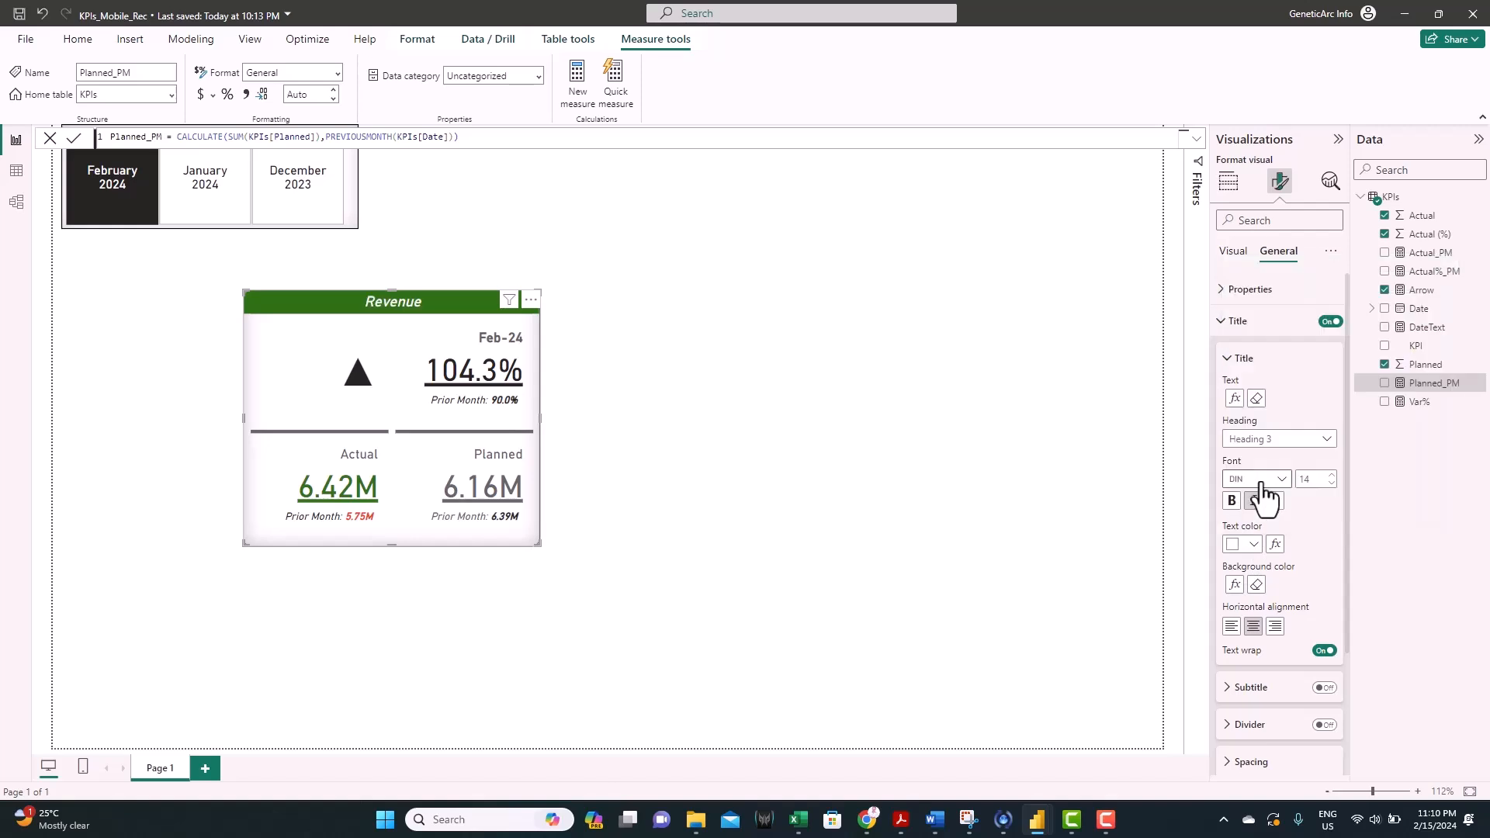
pyautogui.click(1232, 502)
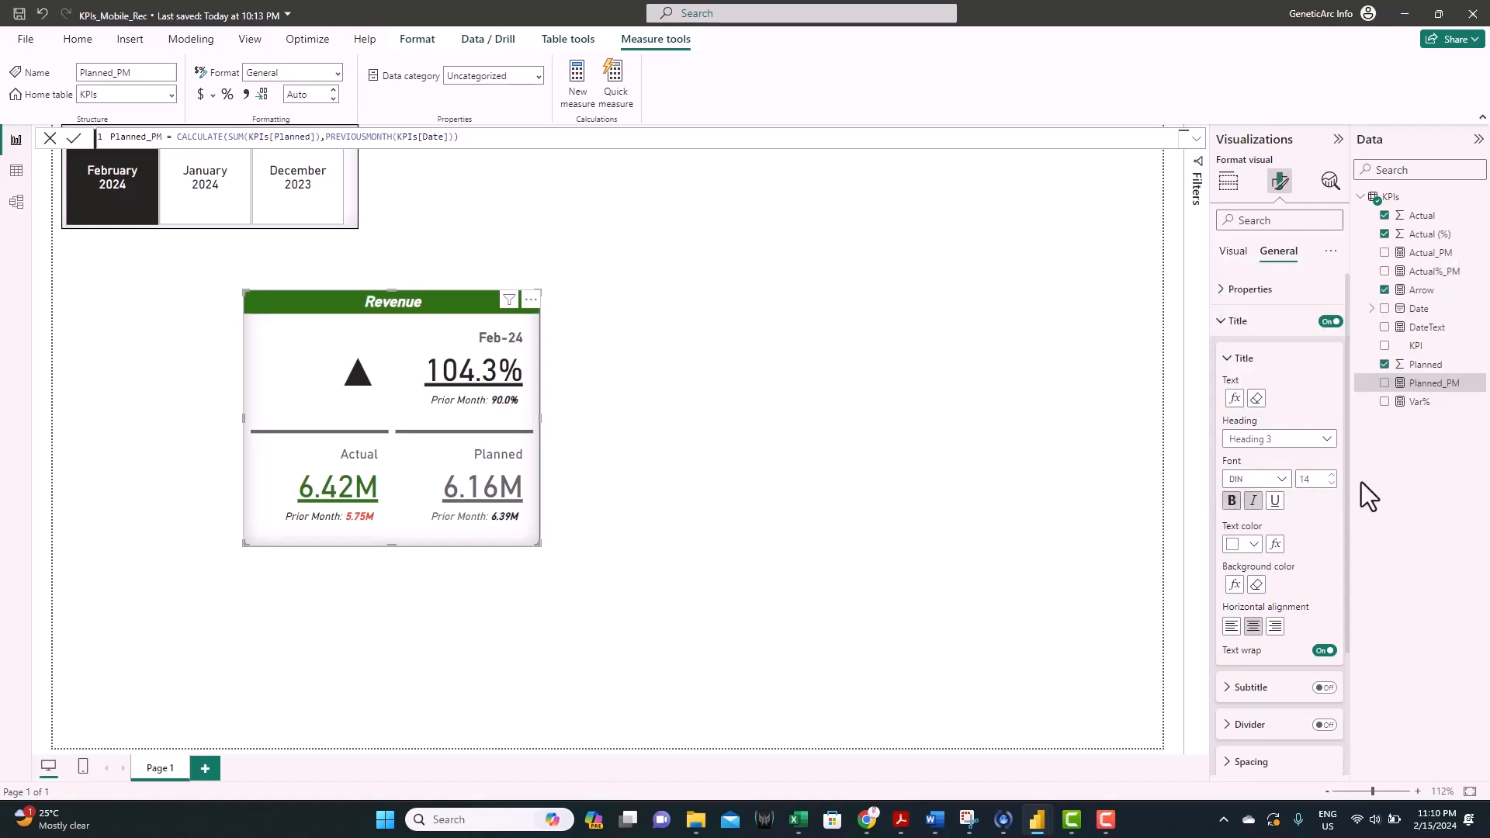
pyautogui.click(1333, 476)
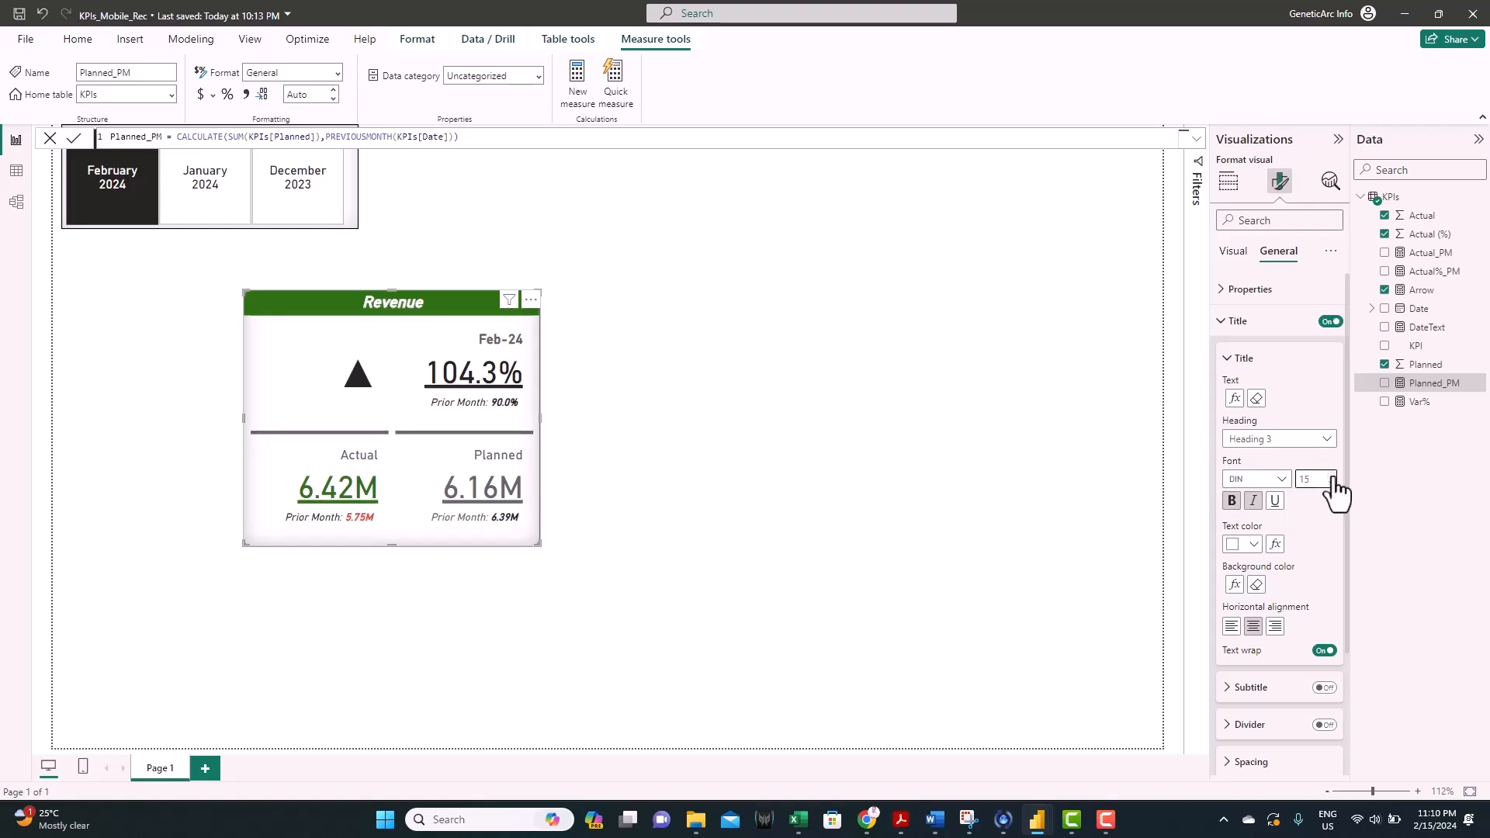
pyautogui.click(693, 453)
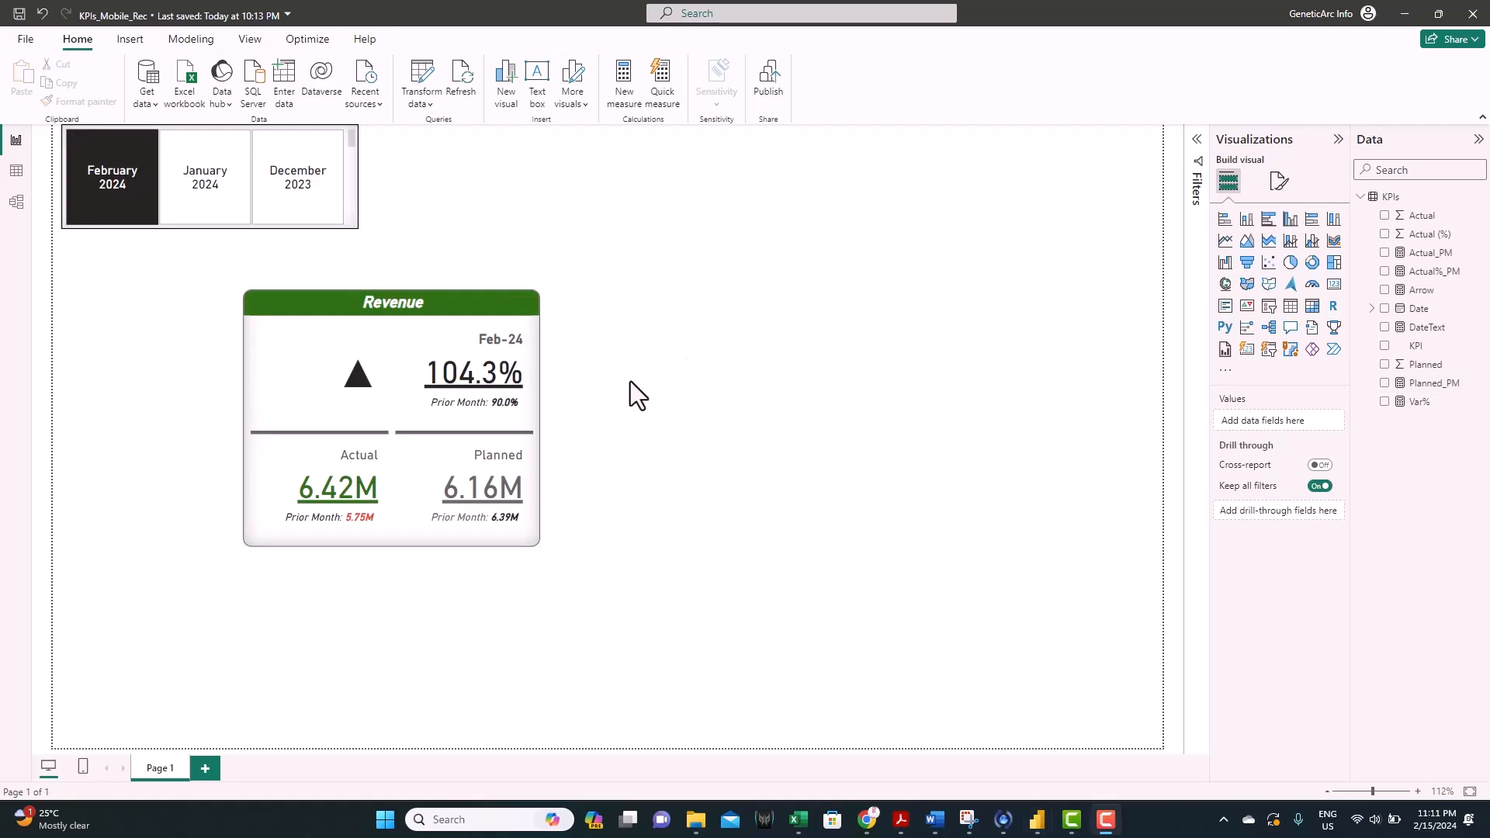
# Step: Move the Revenue card closer beneath the month slicer and place a duplicate of it directly beside it
pyautogui.moveTo(433, 313); pyautogui.dragTo(300, 279)
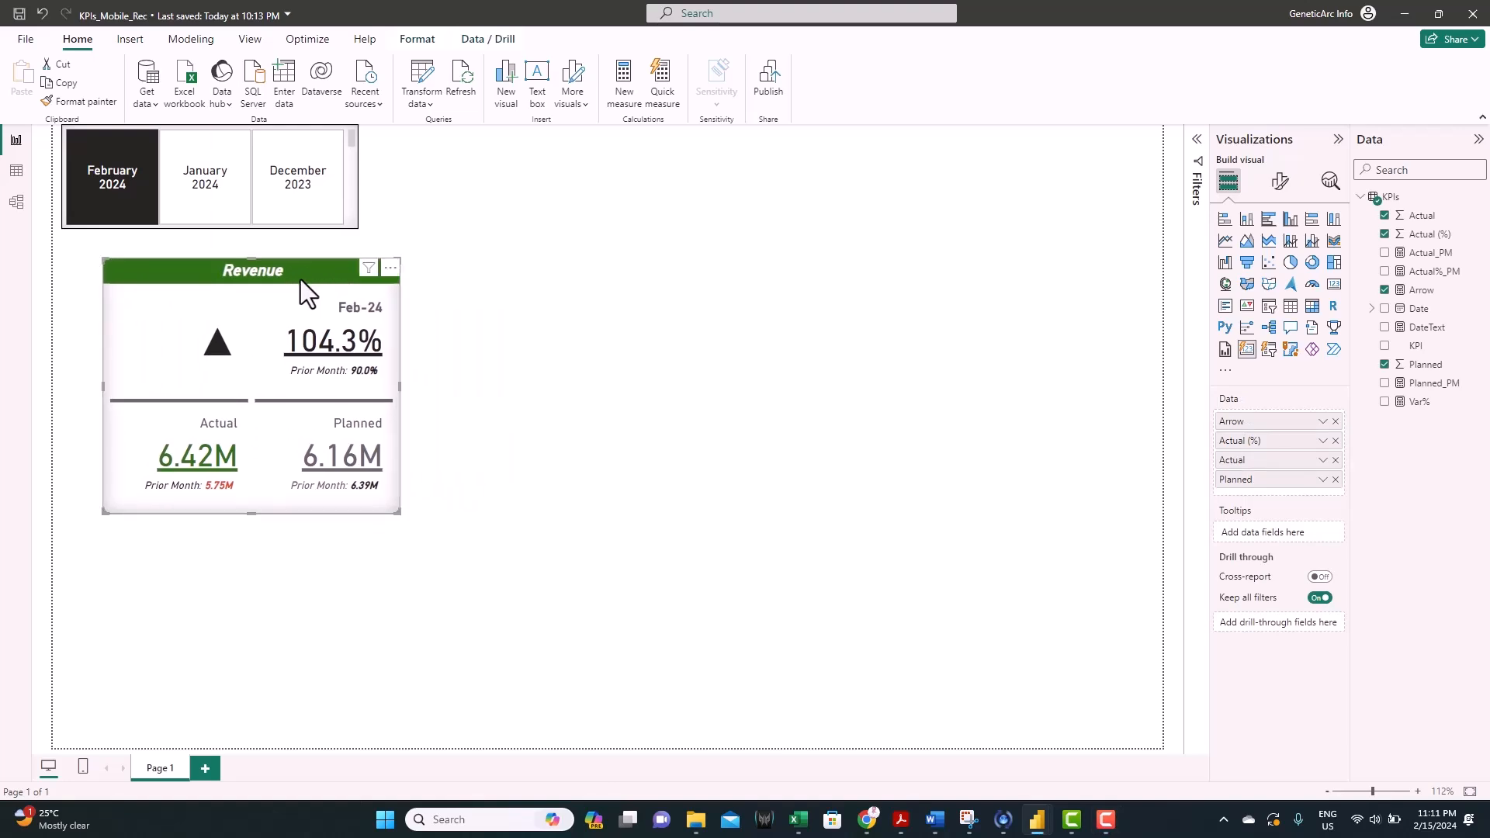
pyautogui.click(455, 335)
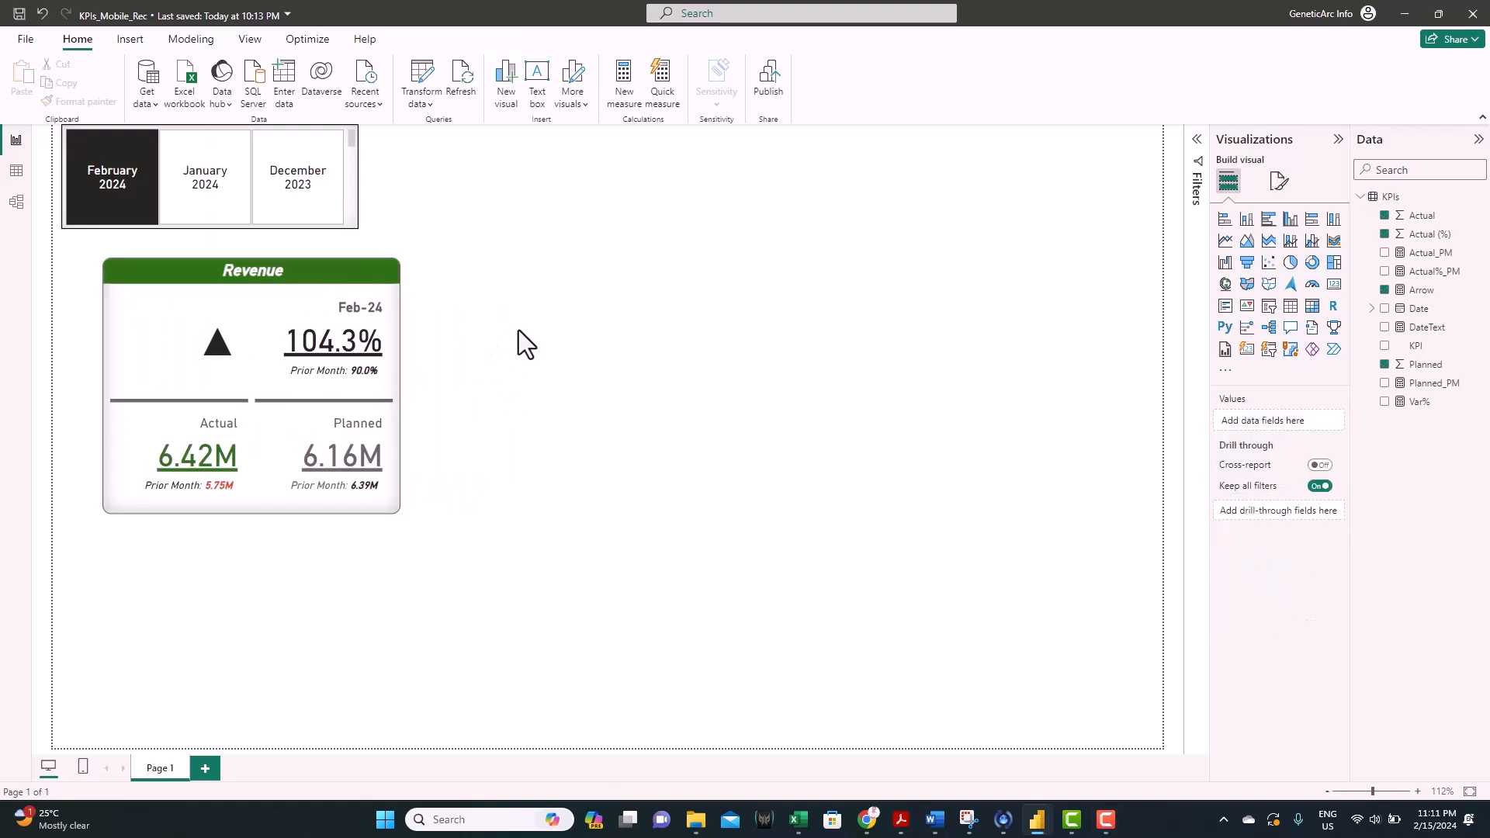
pyautogui.click(301, 272)
pyautogui.hotkey('ctrl', 'c')
pyautogui.hotkey('ctrl', 'v')
pyautogui.moveTo(301, 271); pyautogui.dragTo(612, 273)
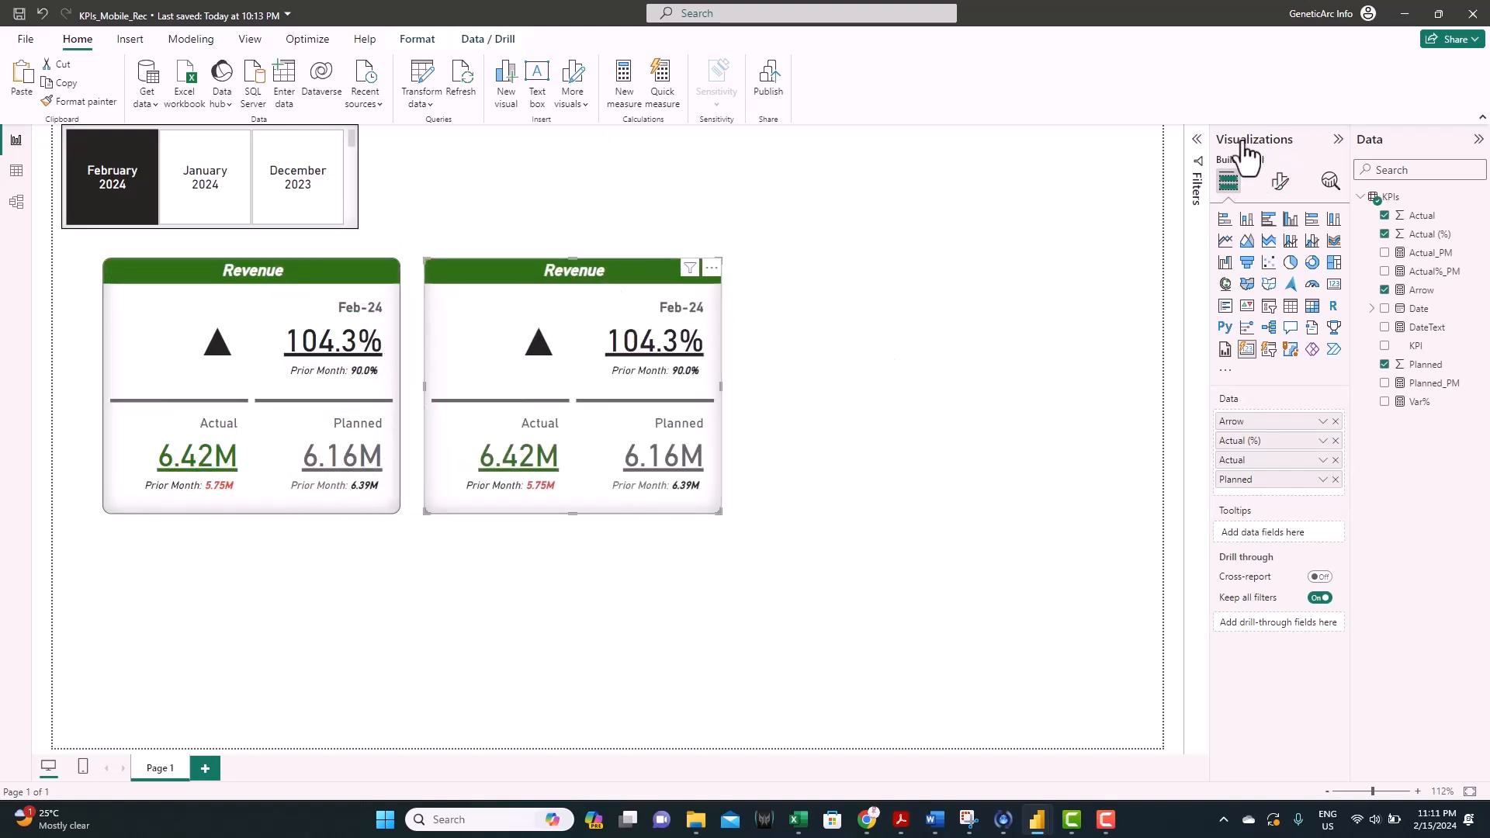
# Step: Change the duplicate card's KPI filter from Revenue to Profit
pyautogui.click(1197, 141)
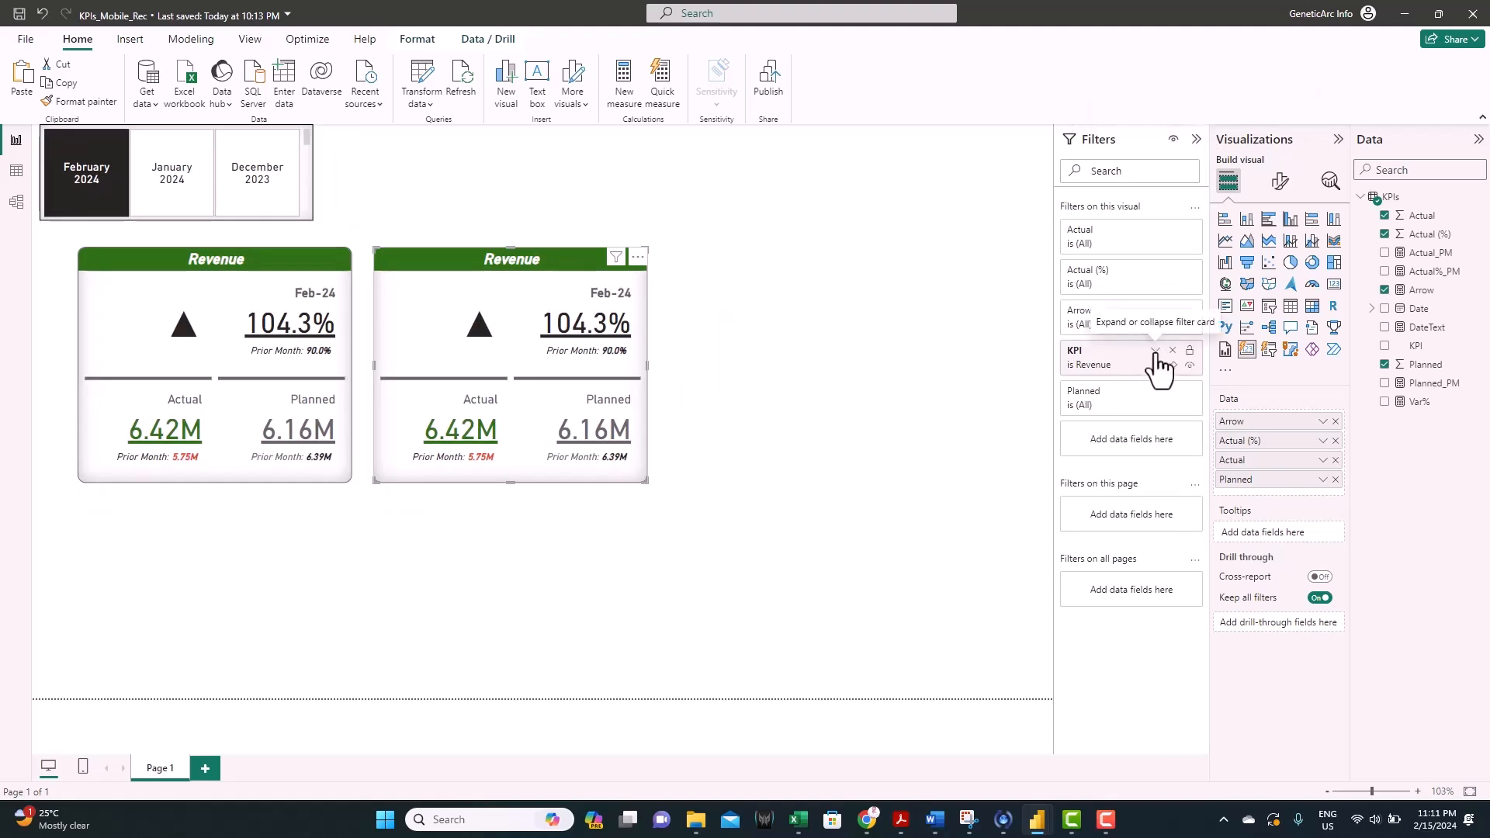
pyautogui.click(1155, 351)
pyautogui.click(1078, 498)
pyautogui.click(1077, 515)
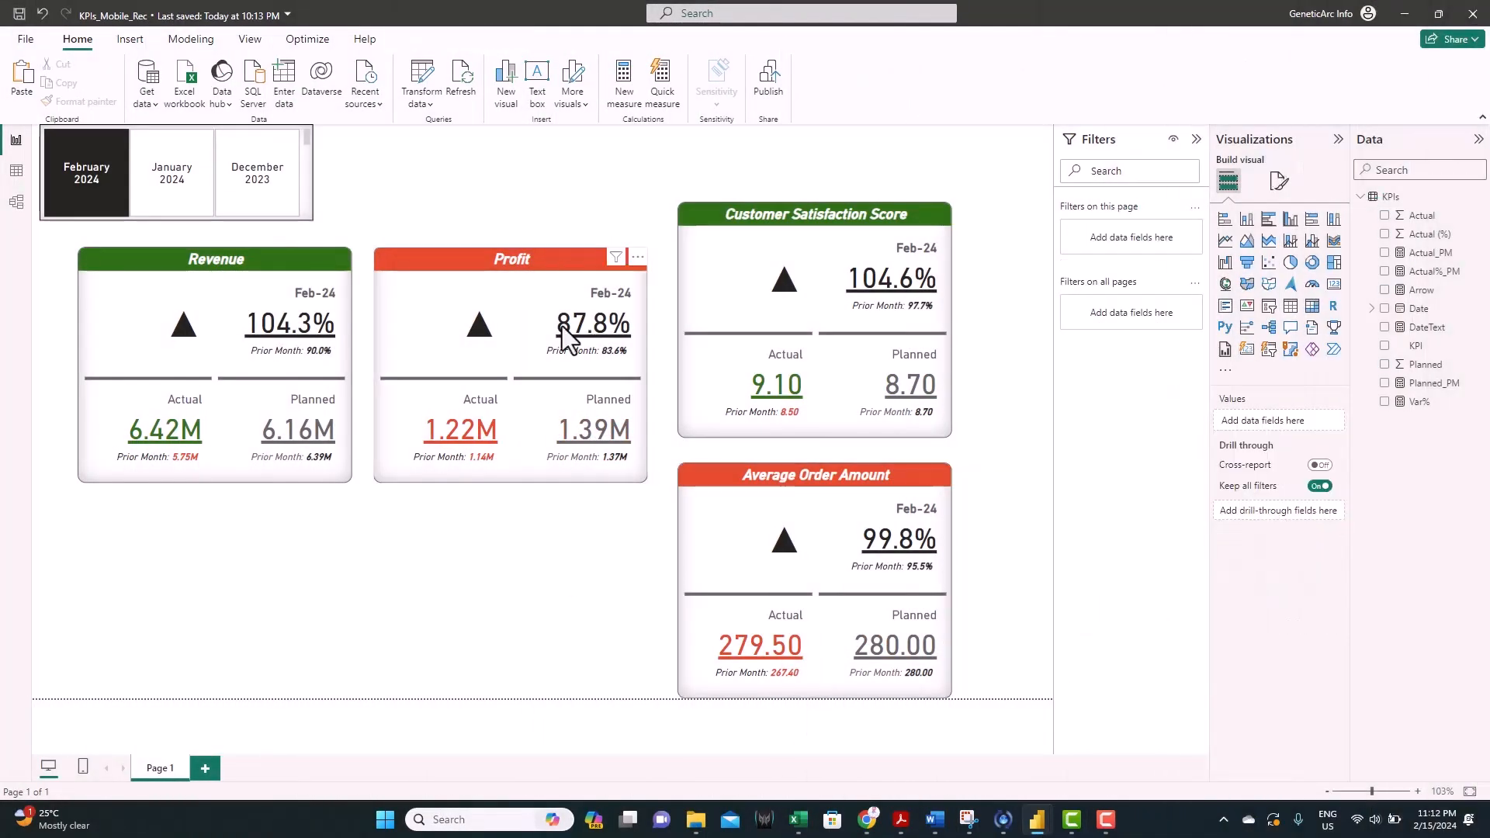
# Step: Arrange the Profit card beside Customer Satisfaction Score and the Revenue card beside Average Order Amount in a two-by-two grid
pyautogui.moveTo(519, 268); pyautogui.dragTo(524, 221)
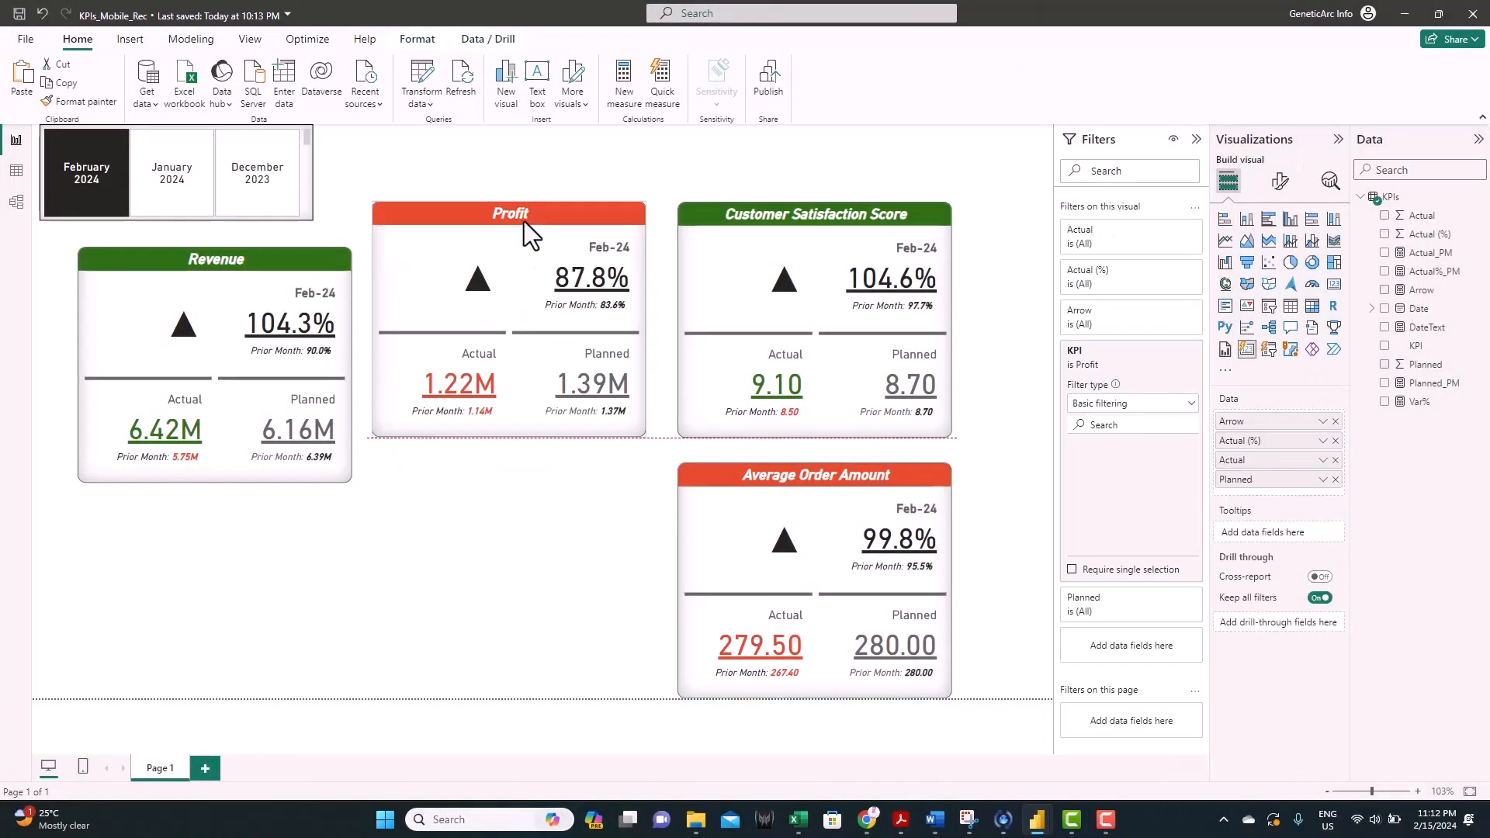
pyautogui.moveTo(183, 284); pyautogui.dragTo(493, 509)
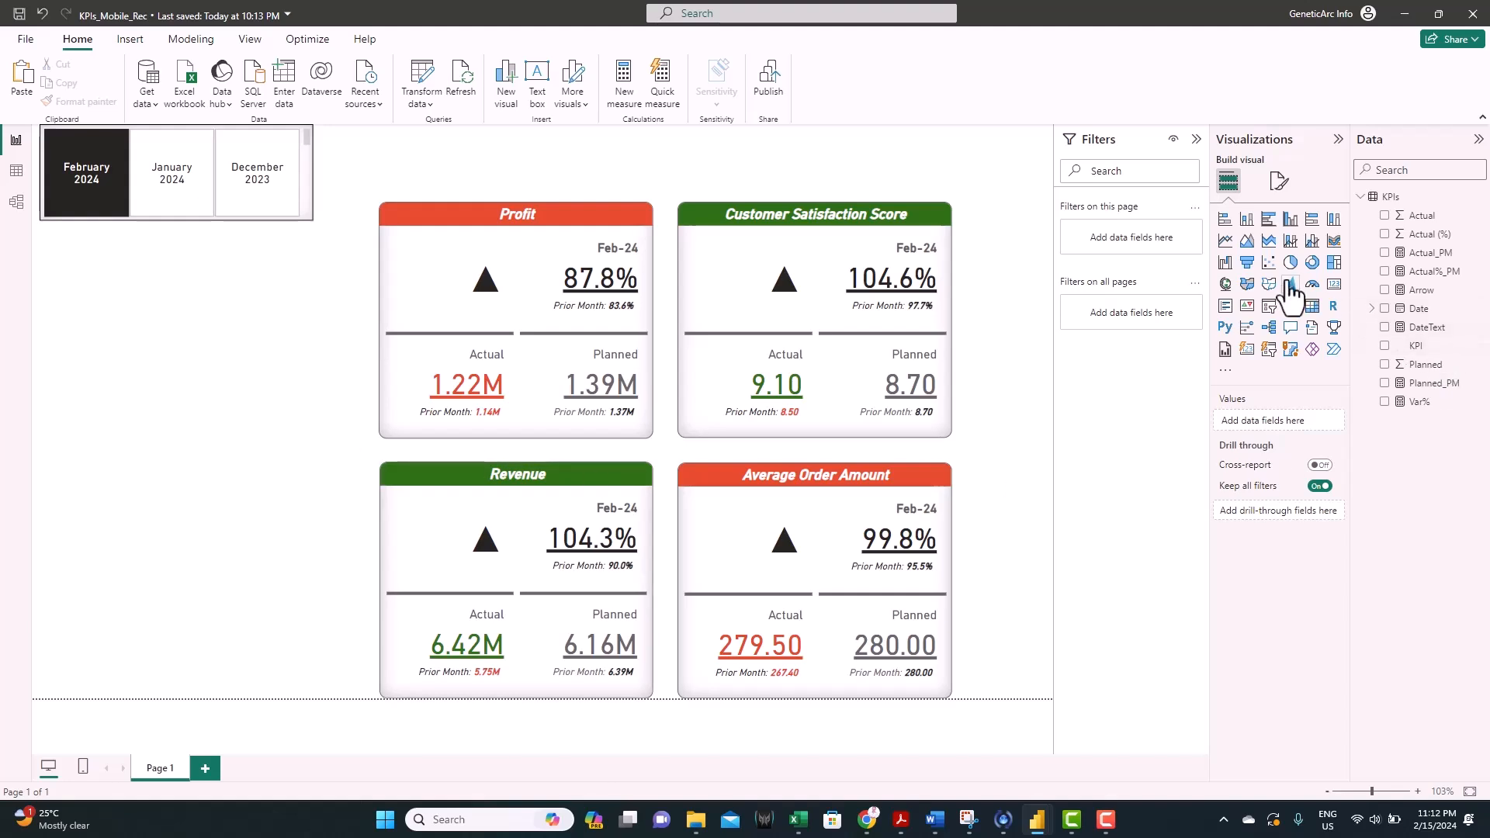
# Step: Add an area chart below the month slicer with Date, without its hierarchy, on the X-axis and Actual on the Y-axis
pyautogui.click(1247, 245)
pyautogui.moveTo(152, 391); pyautogui.dragTo(207, 416)
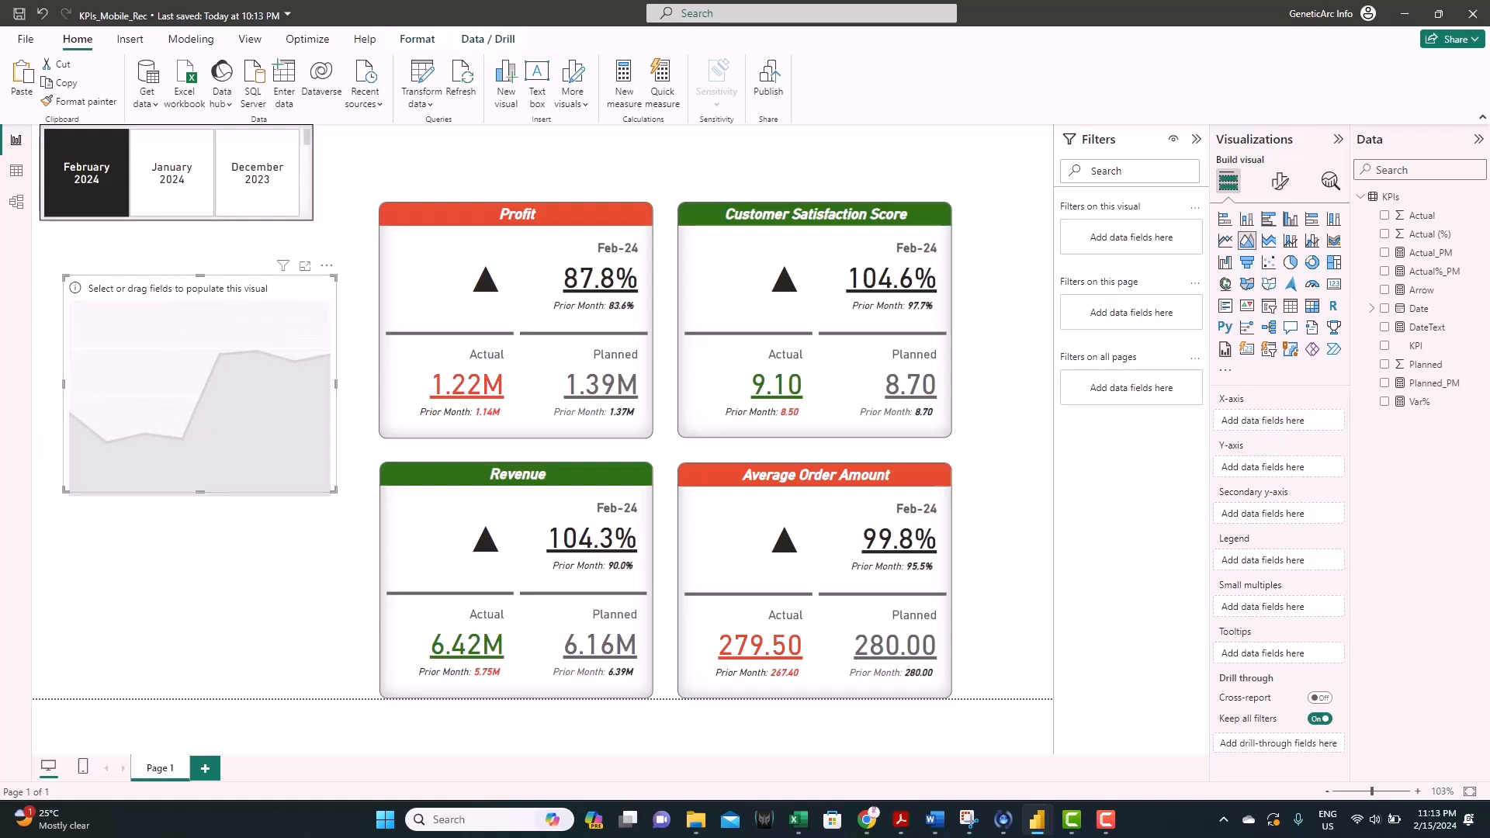
pyautogui.moveTo(1424, 309); pyautogui.dragTo(1299, 427)
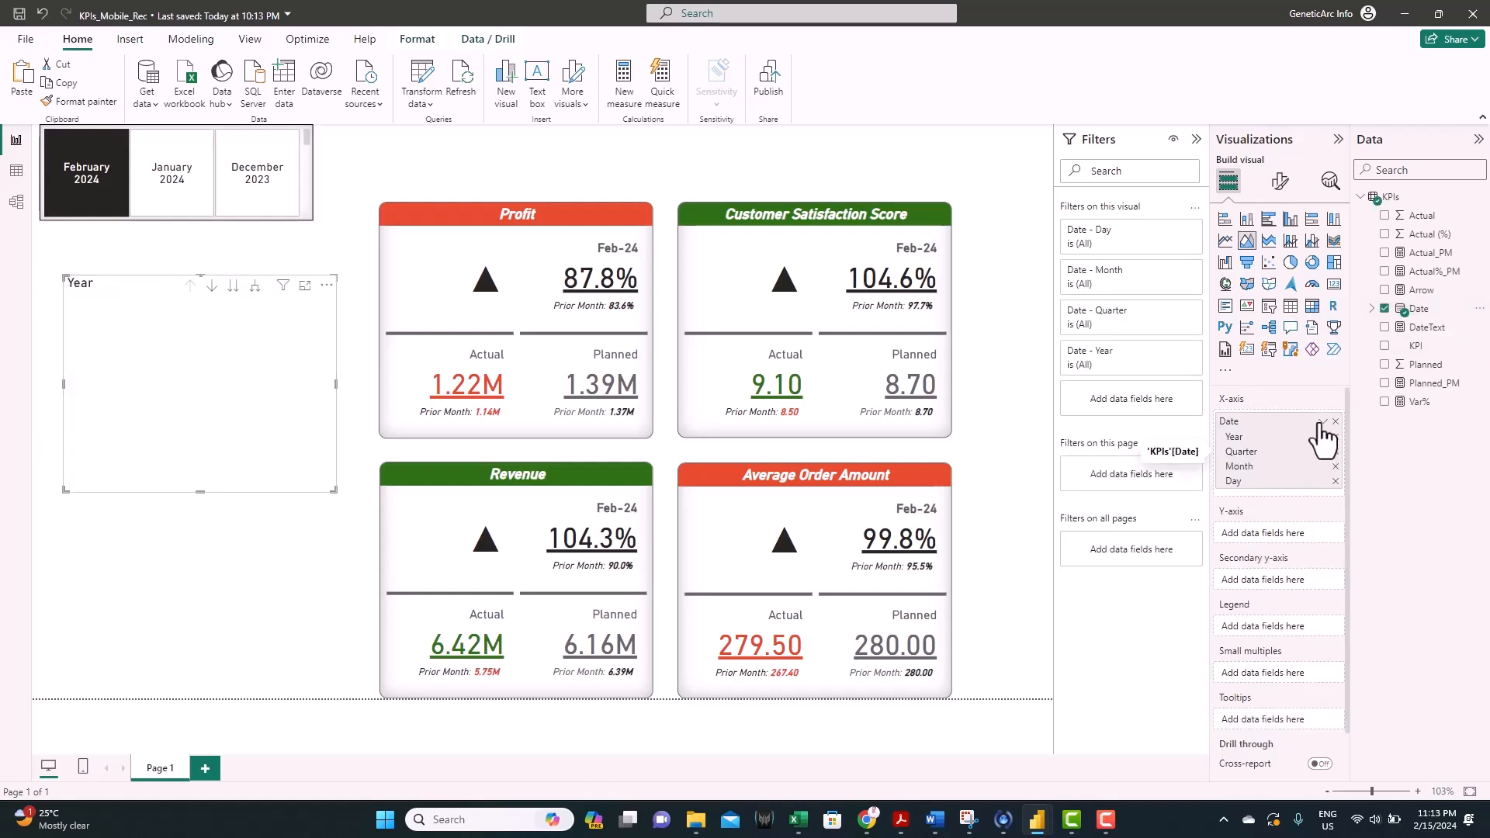
pyautogui.click(1323, 423)
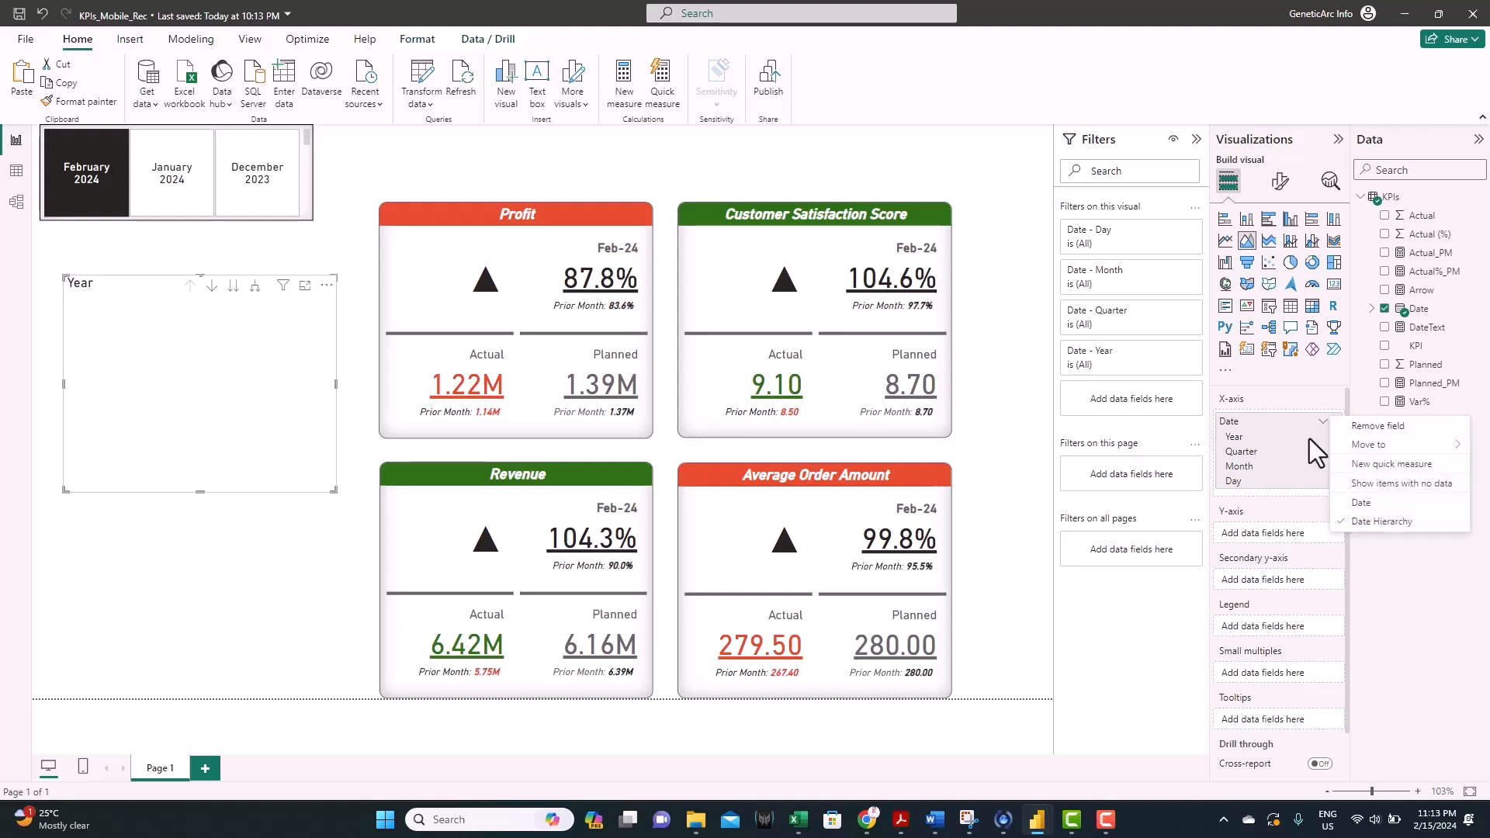
pyautogui.click(1386, 502)
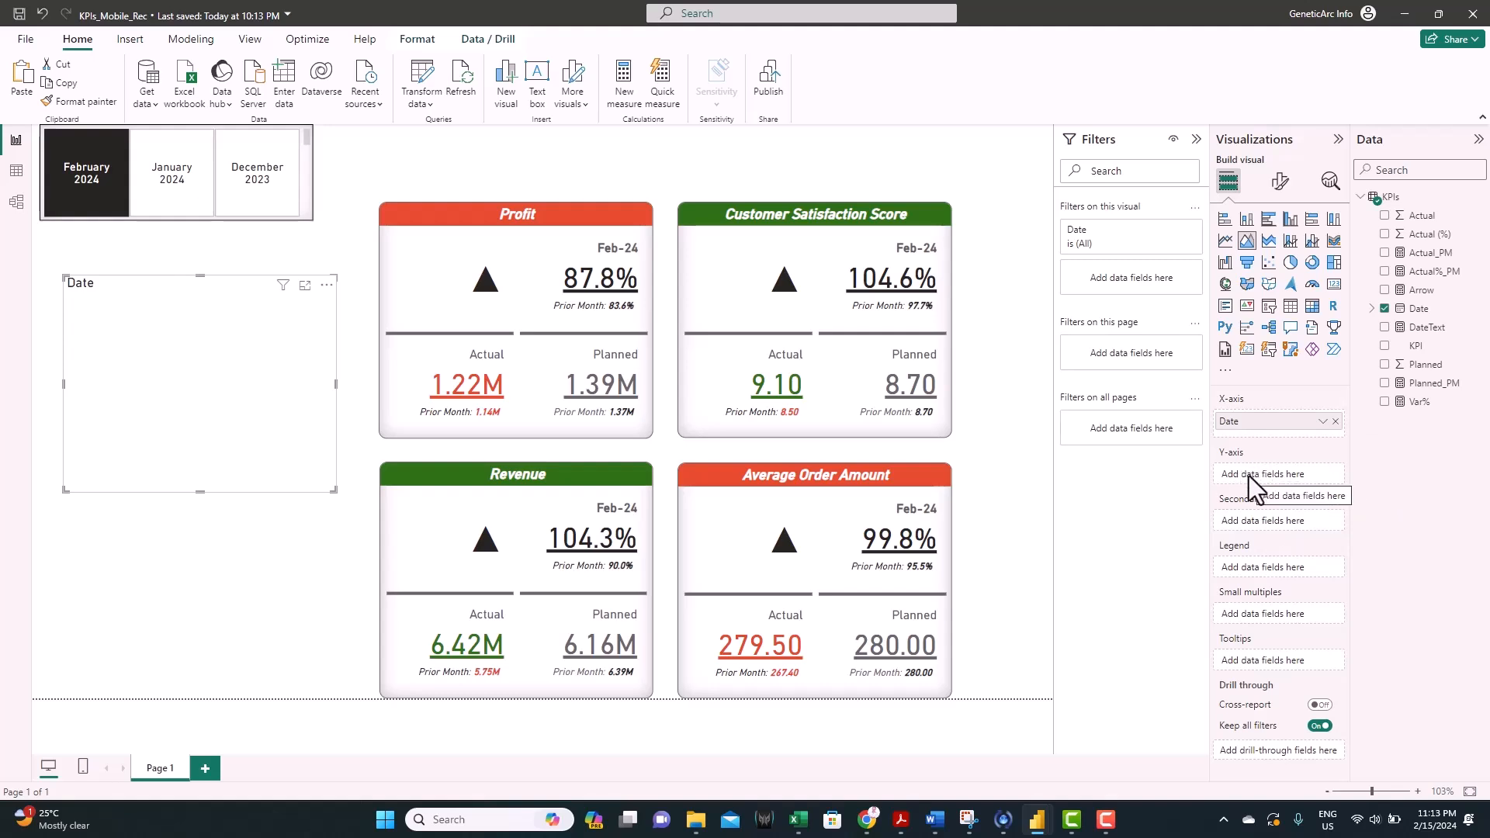
pyautogui.moveTo(1430, 225); pyautogui.dragTo(1292, 477)
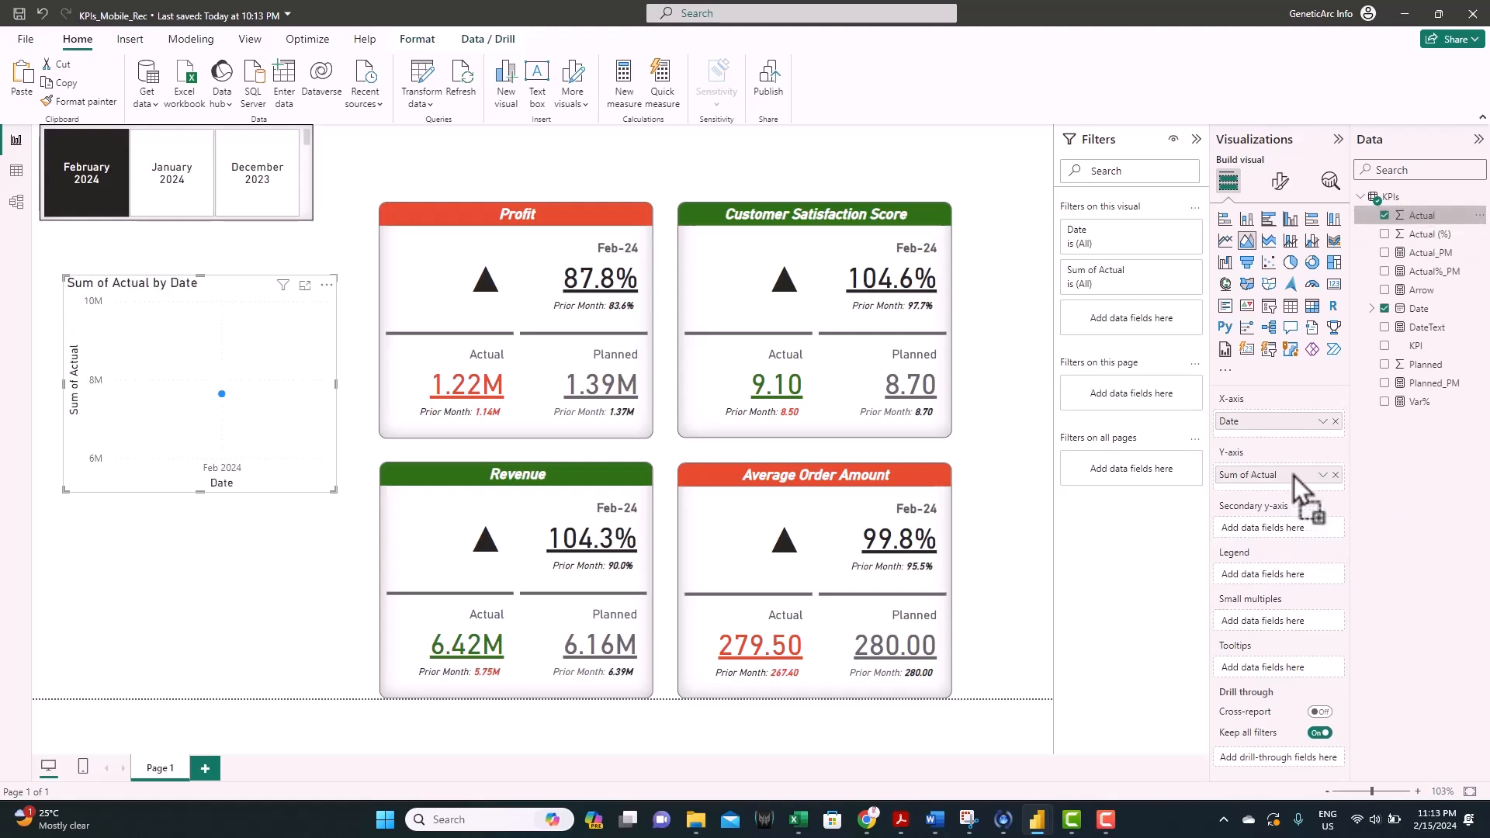
# Step: Edit the month slicer's interactions so that it does not filter the area chart
pyautogui.click(245, 256)
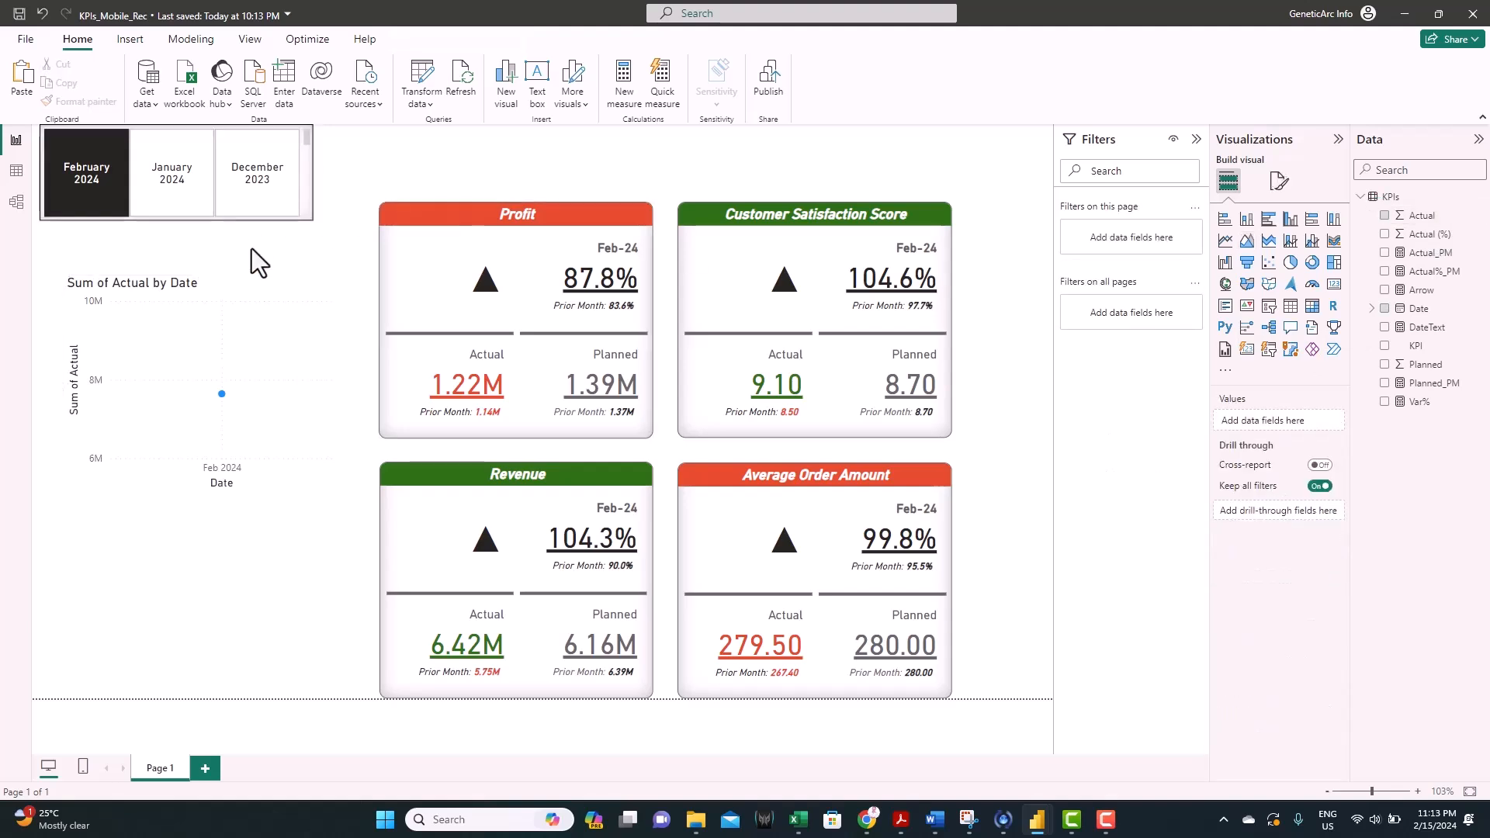
pyautogui.click(218, 220)
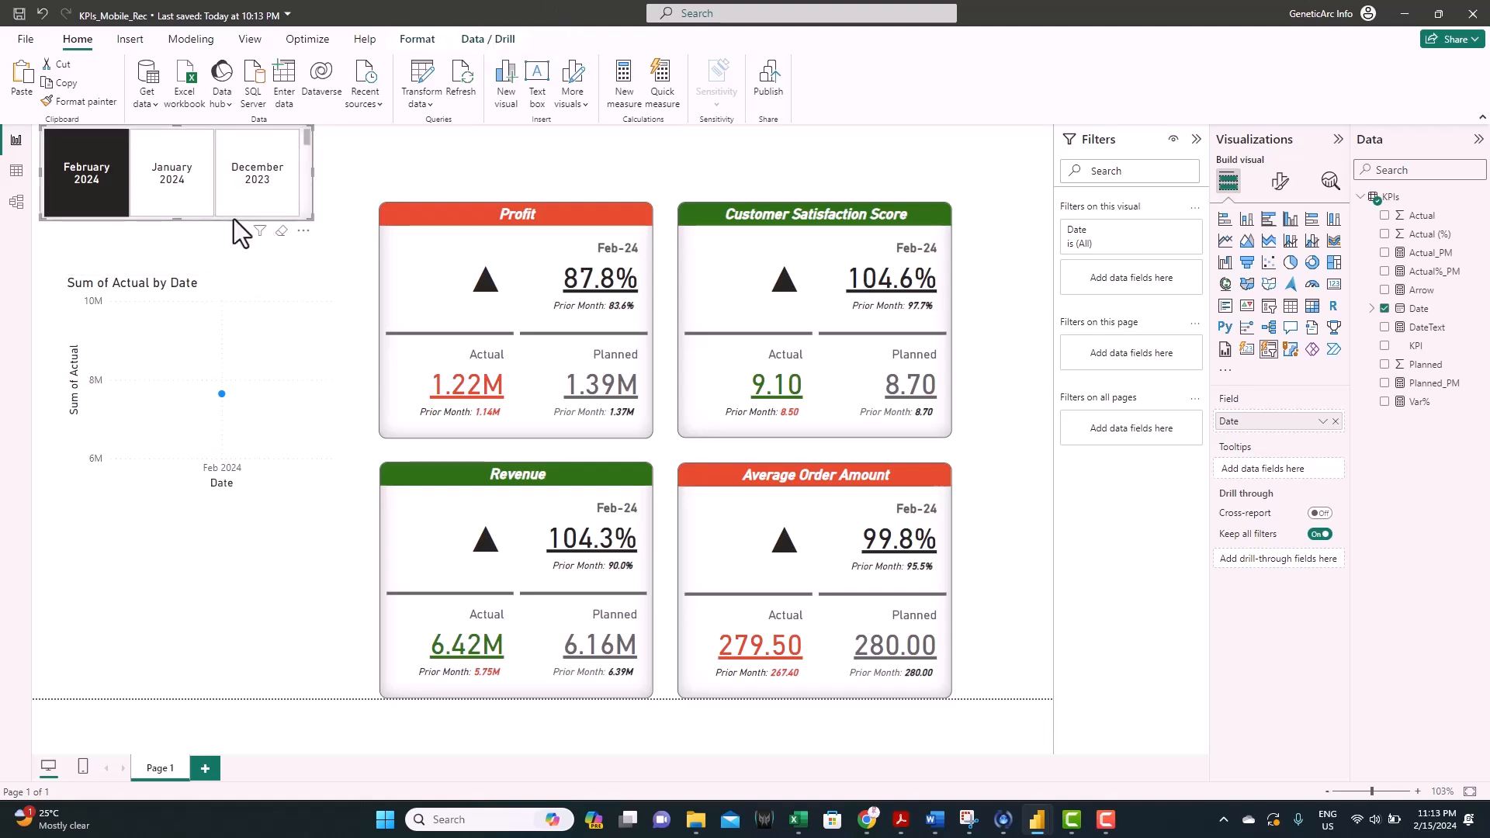
pyautogui.click(410, 40)
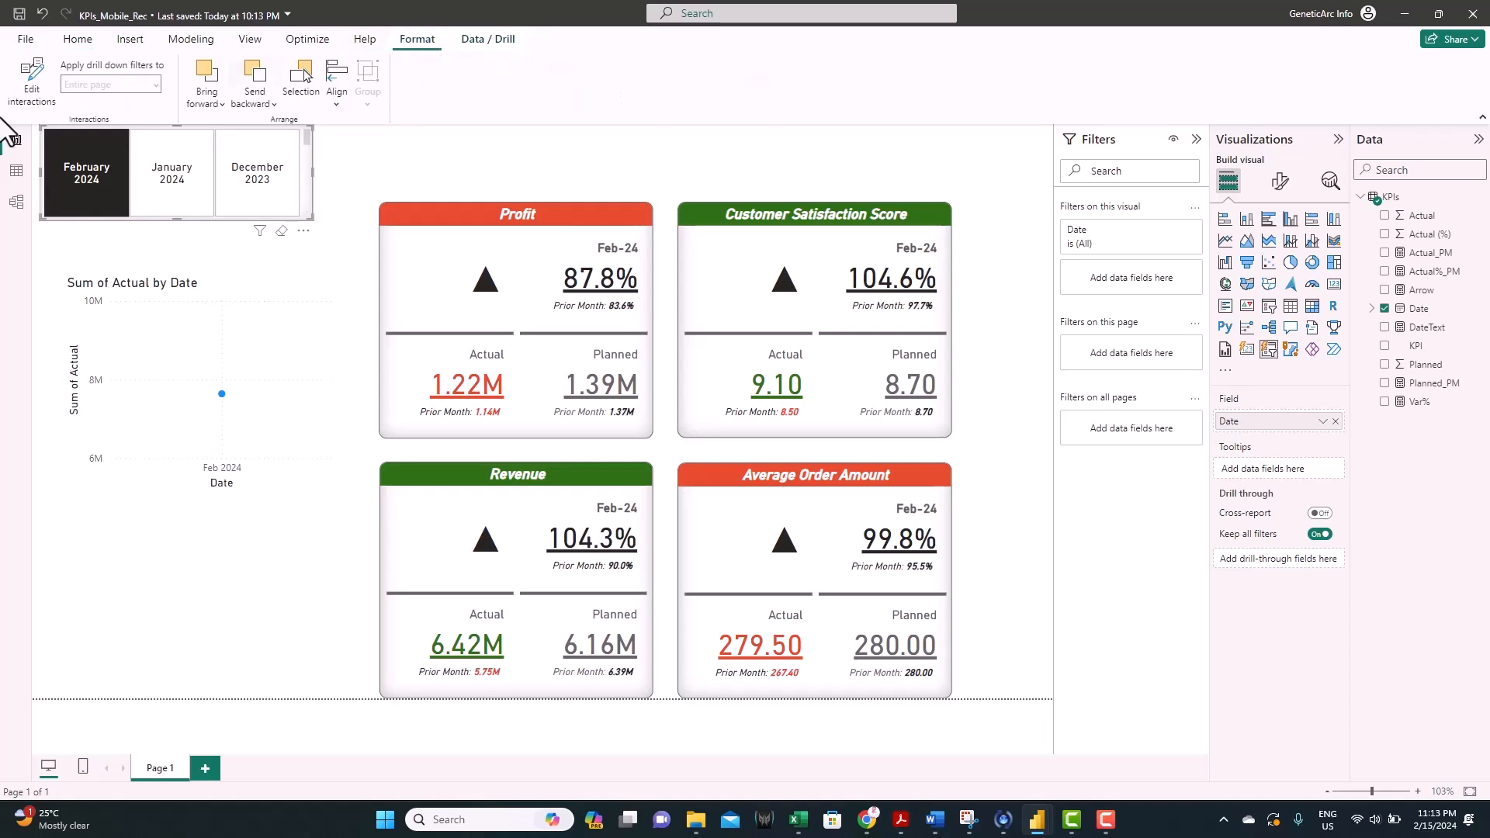
pyautogui.click(31, 95)
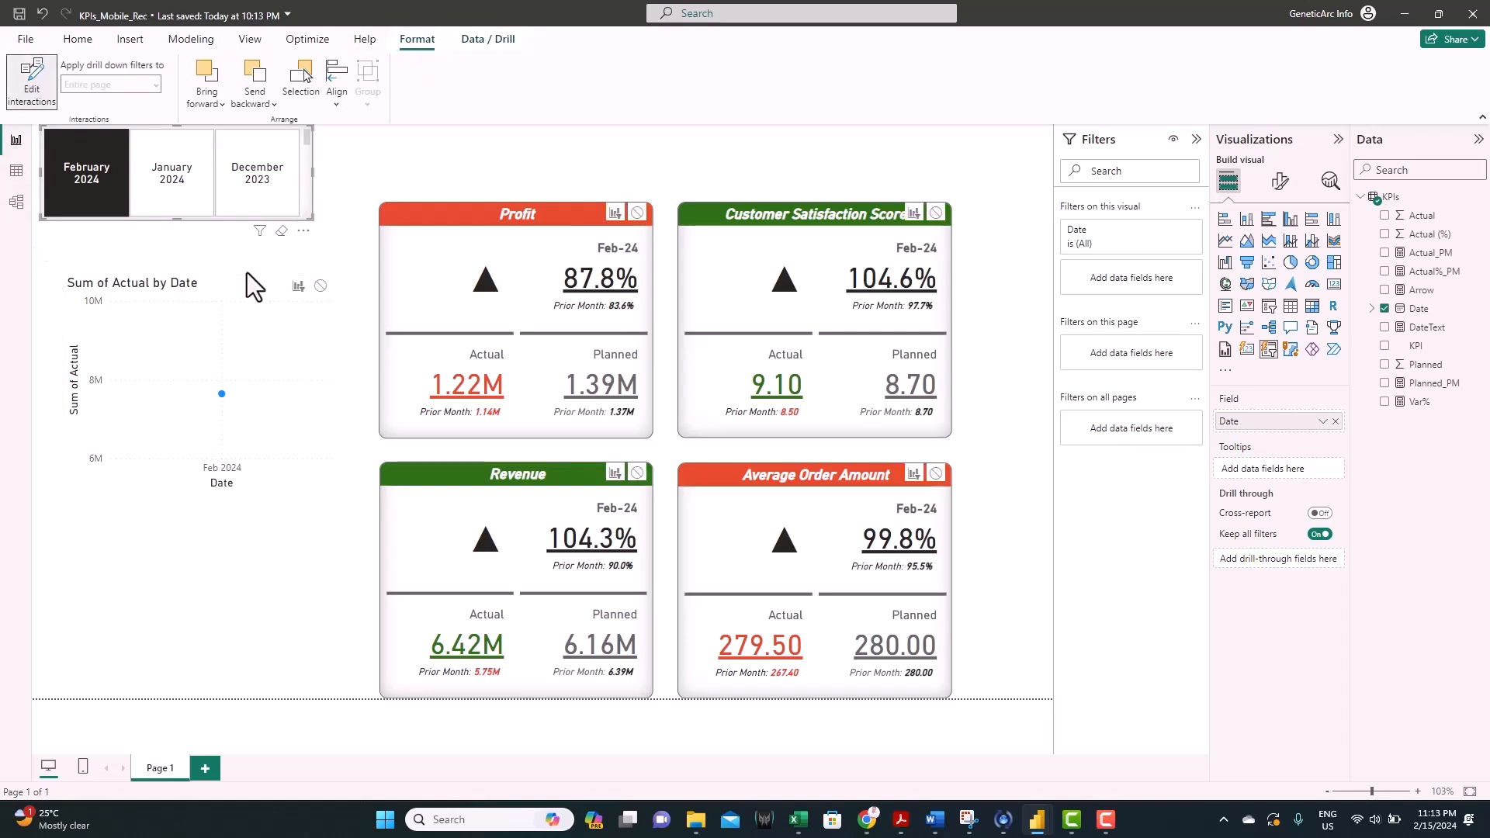
pyautogui.click(320, 285)
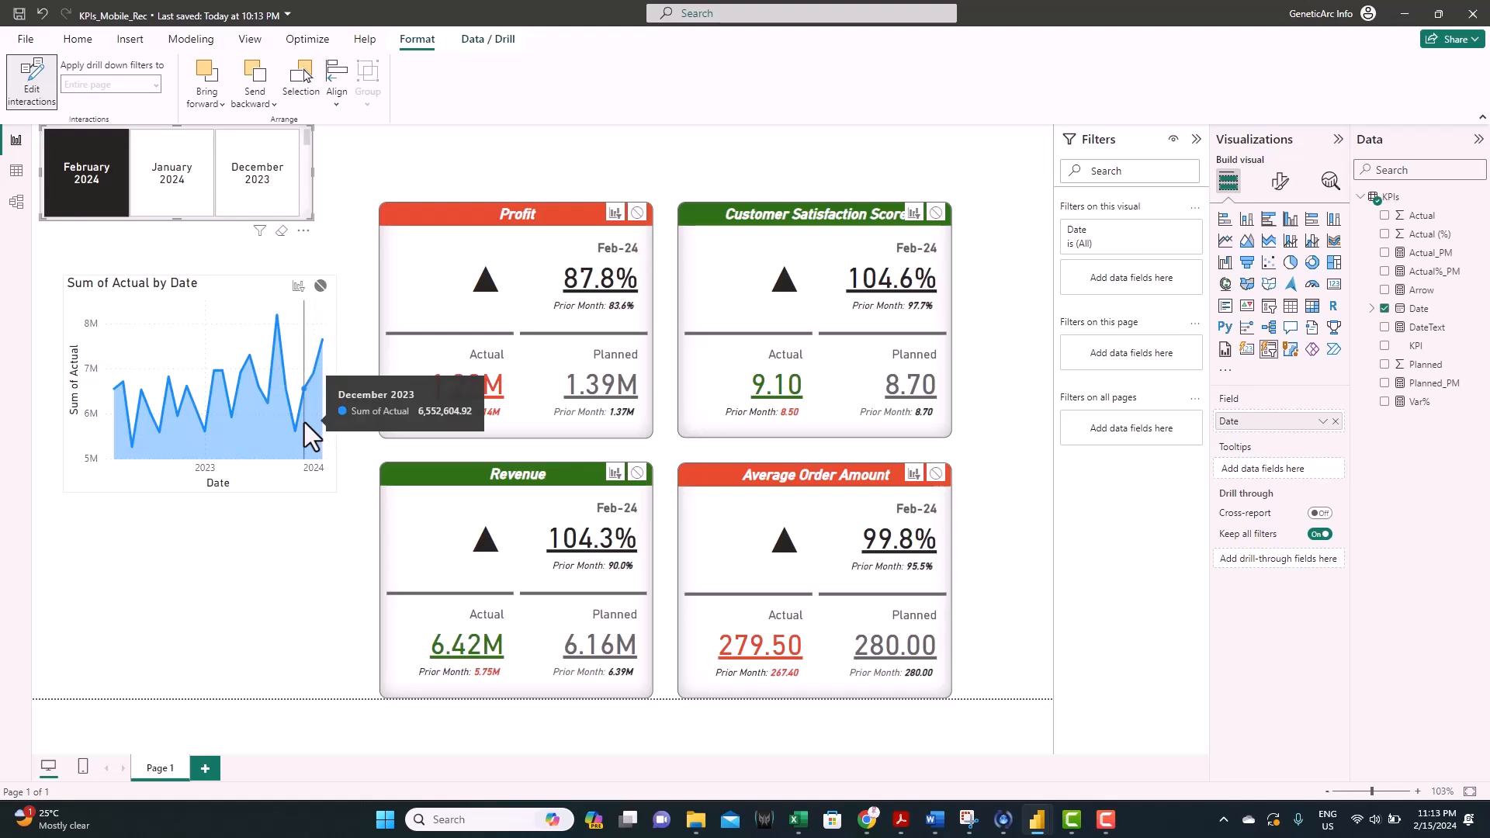
# Step: Add KPI as a filter on the area chart and limit it to Revenue
pyautogui.click(206, 279)
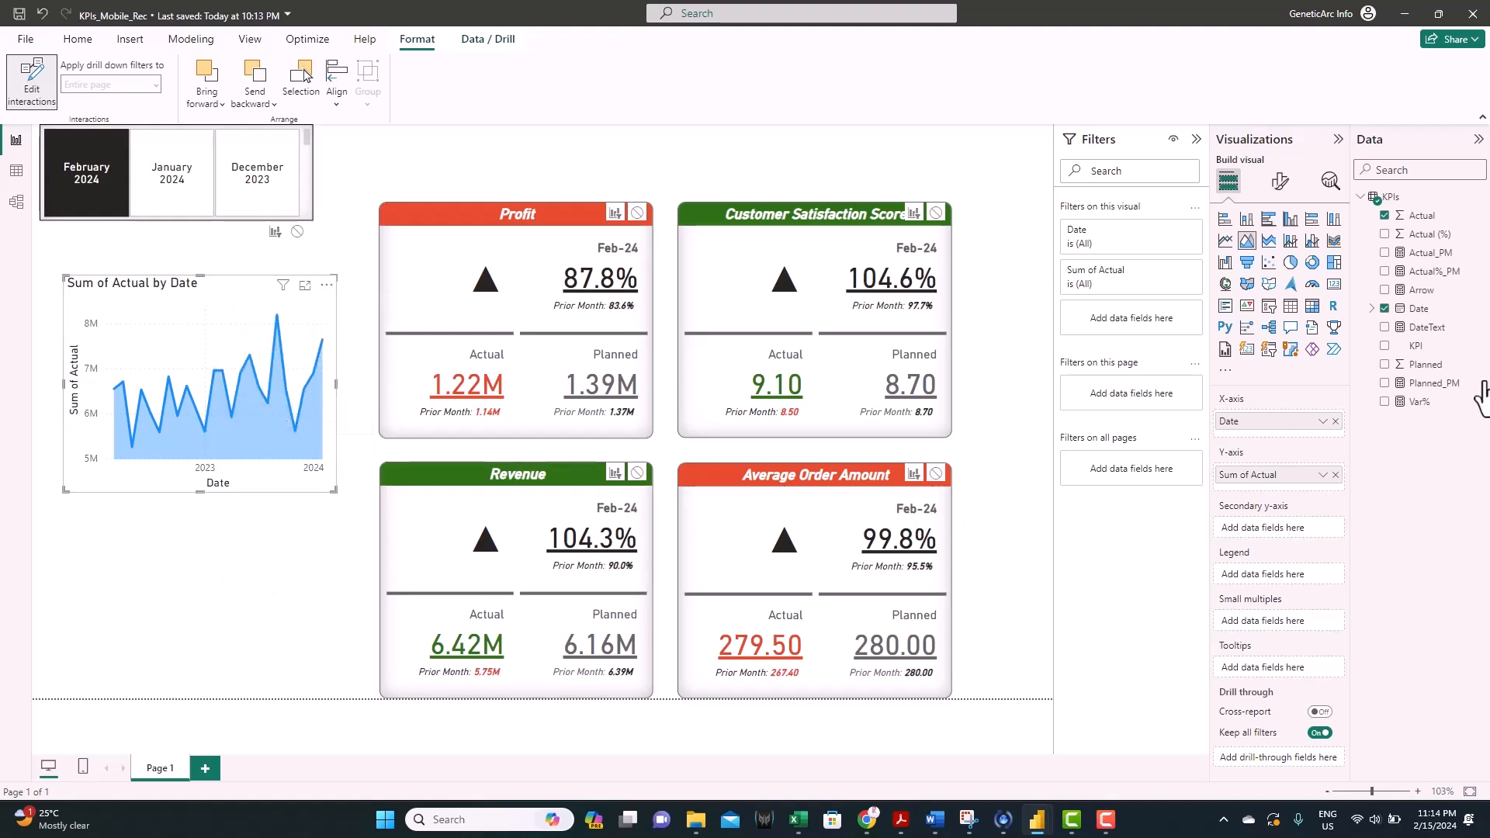
pyautogui.moveTo(1420, 349); pyautogui.dragTo(1136, 321)
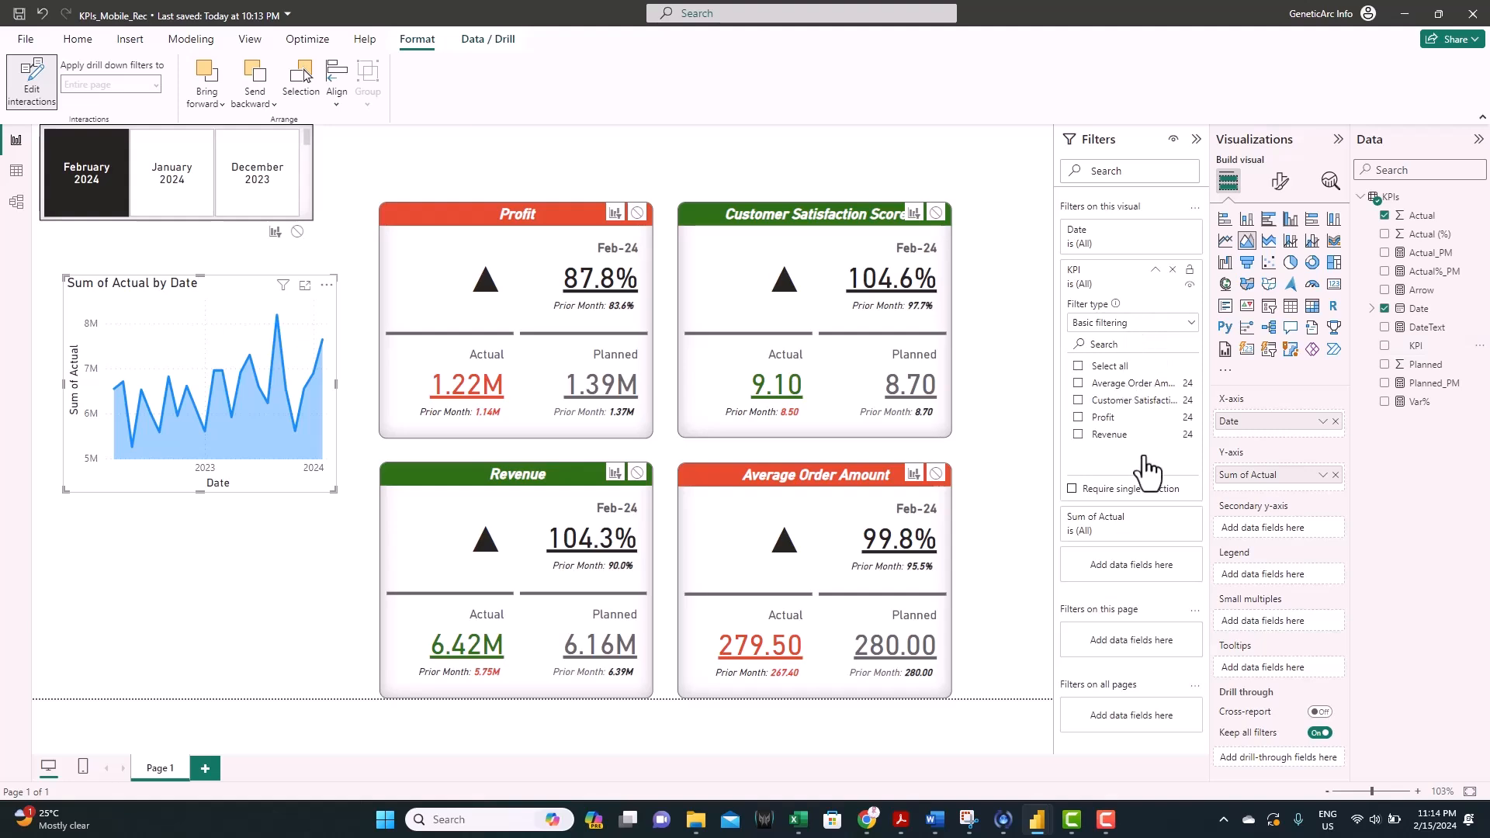
pyautogui.click(1077, 436)
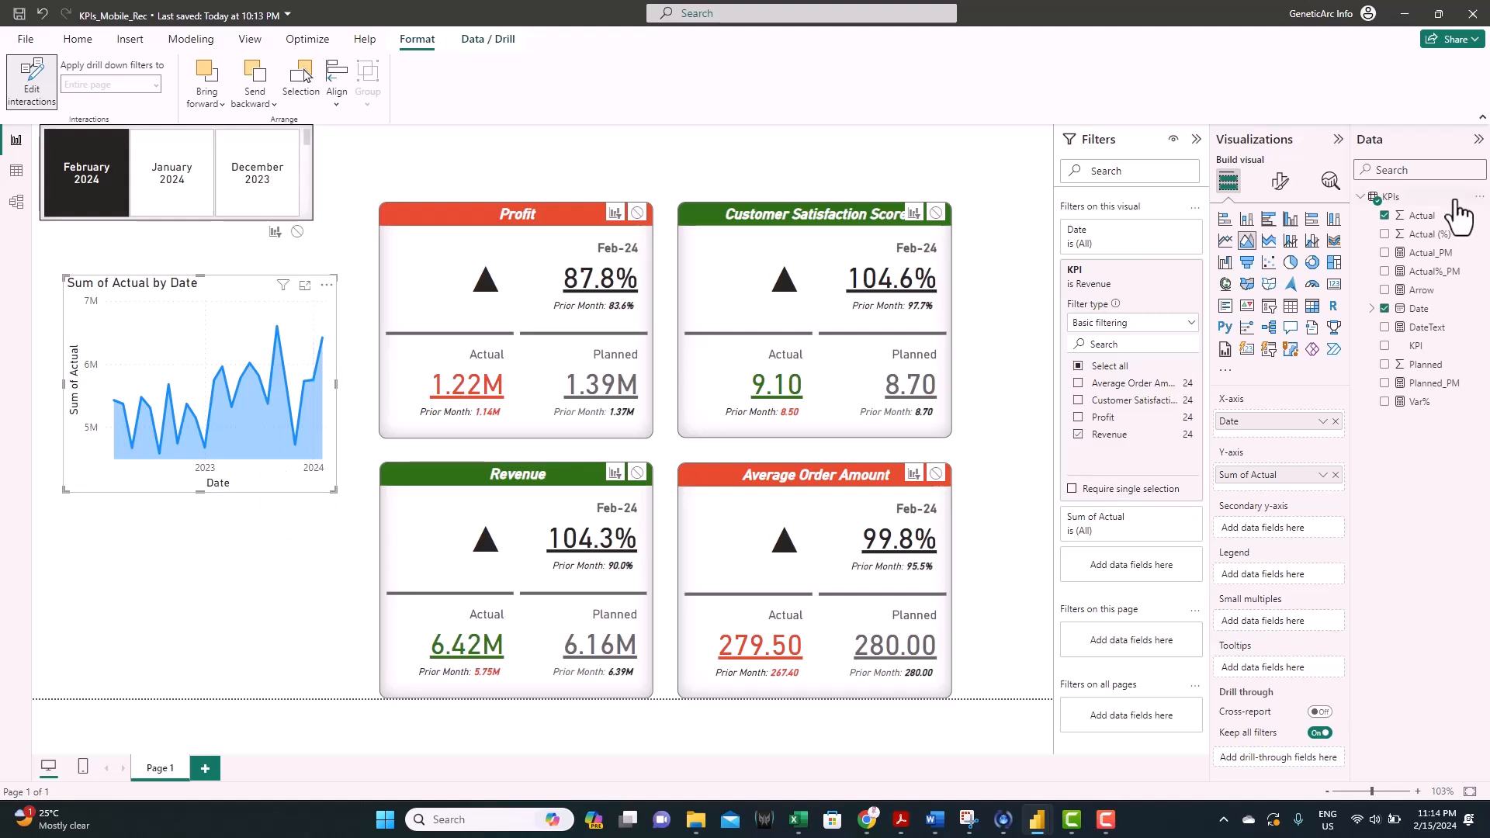
# Step: Turn off the area chart's X-axis title and values, along with its Y-axis values and title
pyautogui.click(1279, 185)
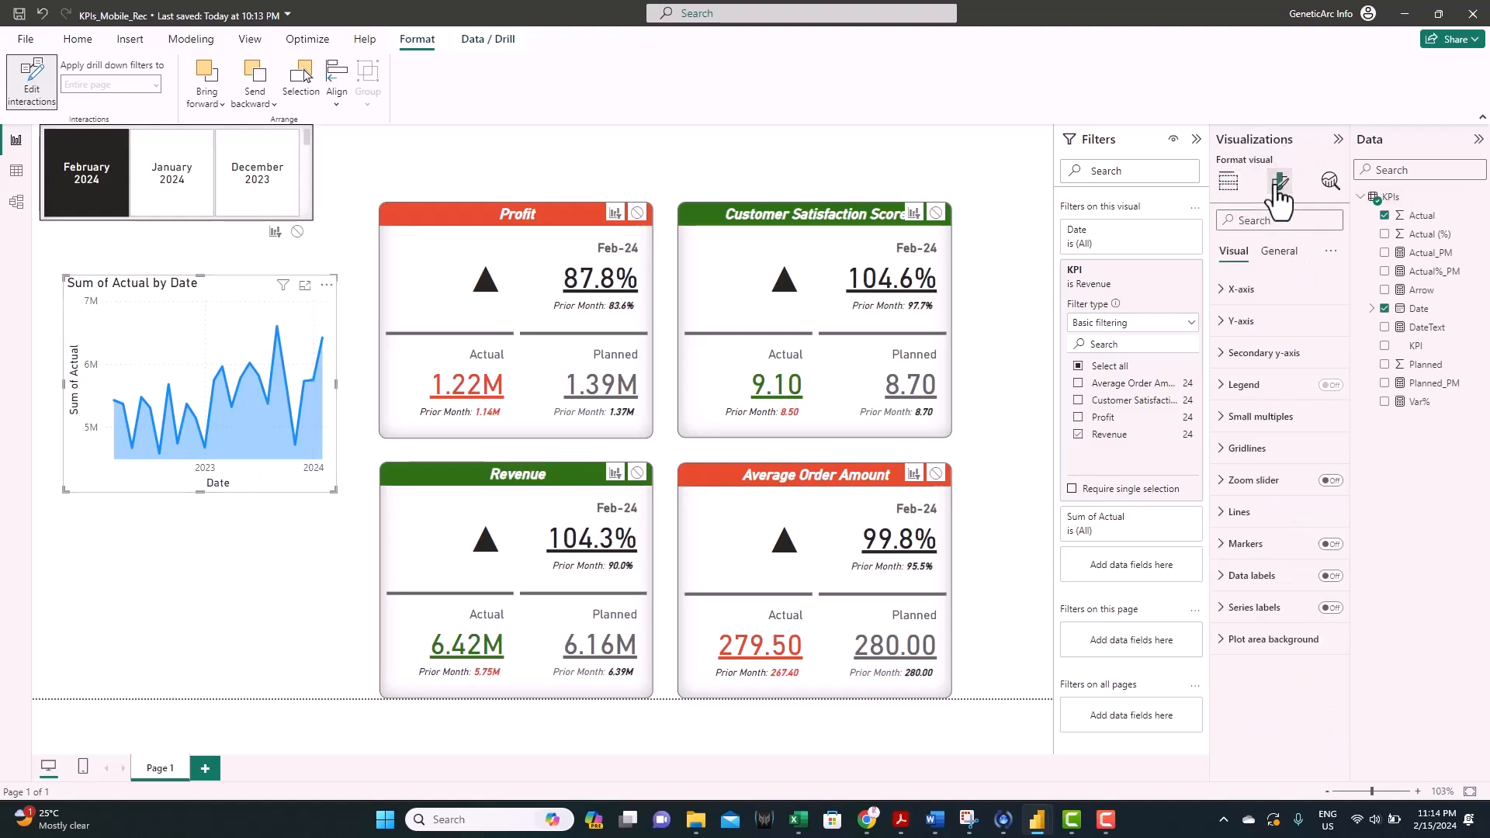
pyautogui.click(1237, 301)
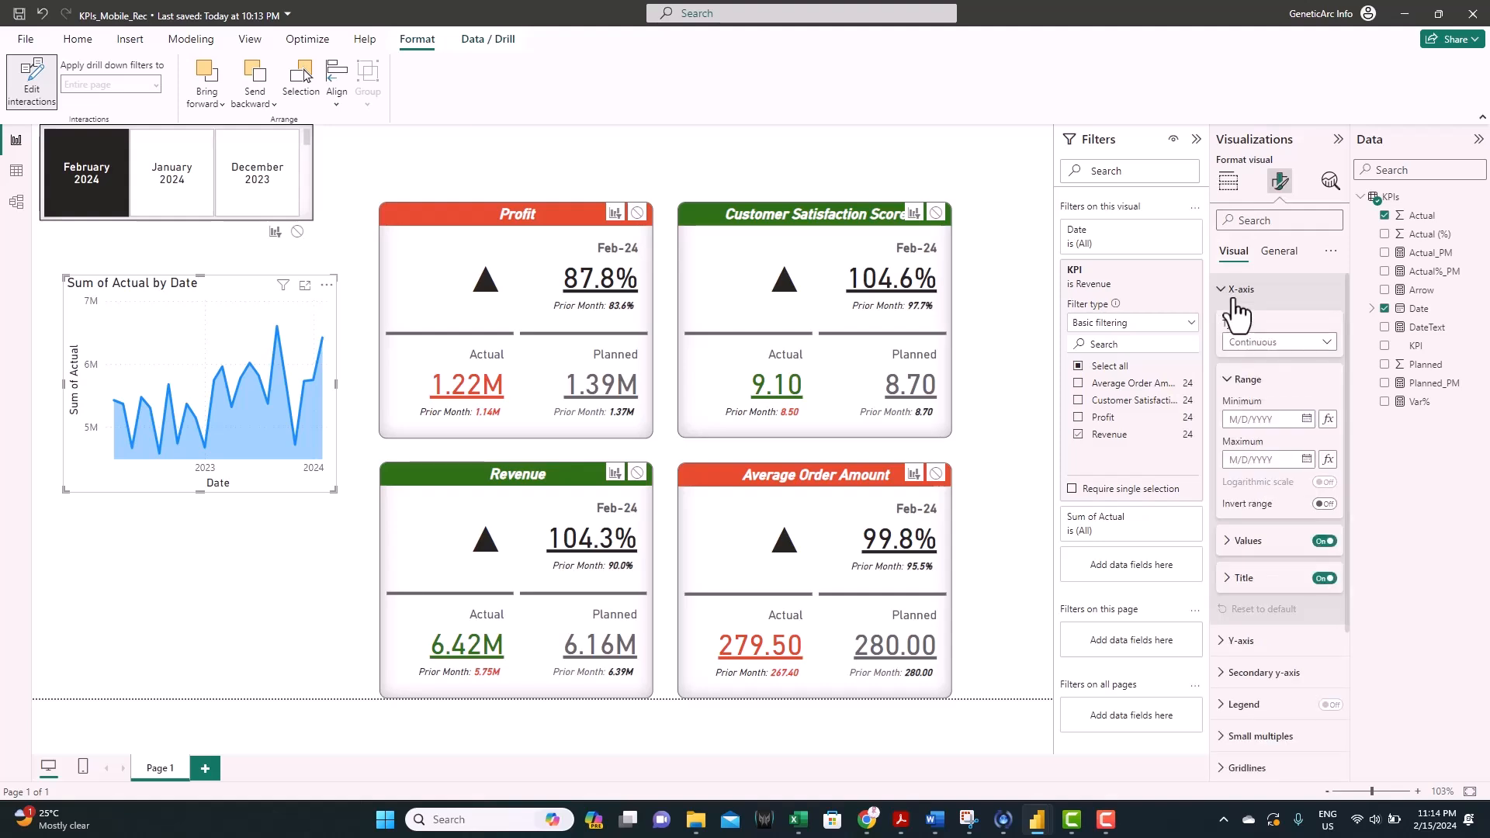
pyautogui.click(1325, 579)
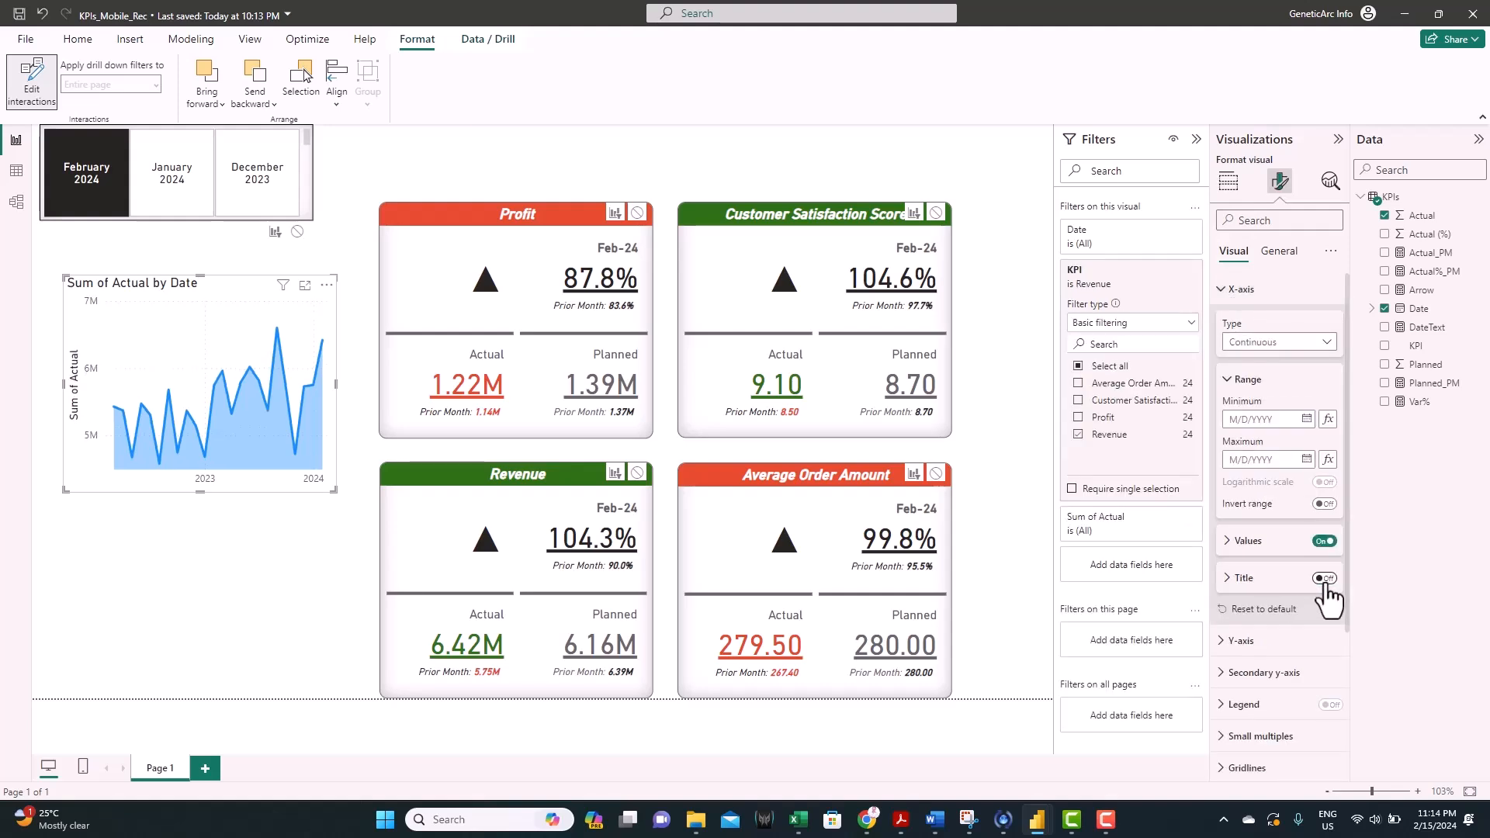
pyautogui.click(1325, 542)
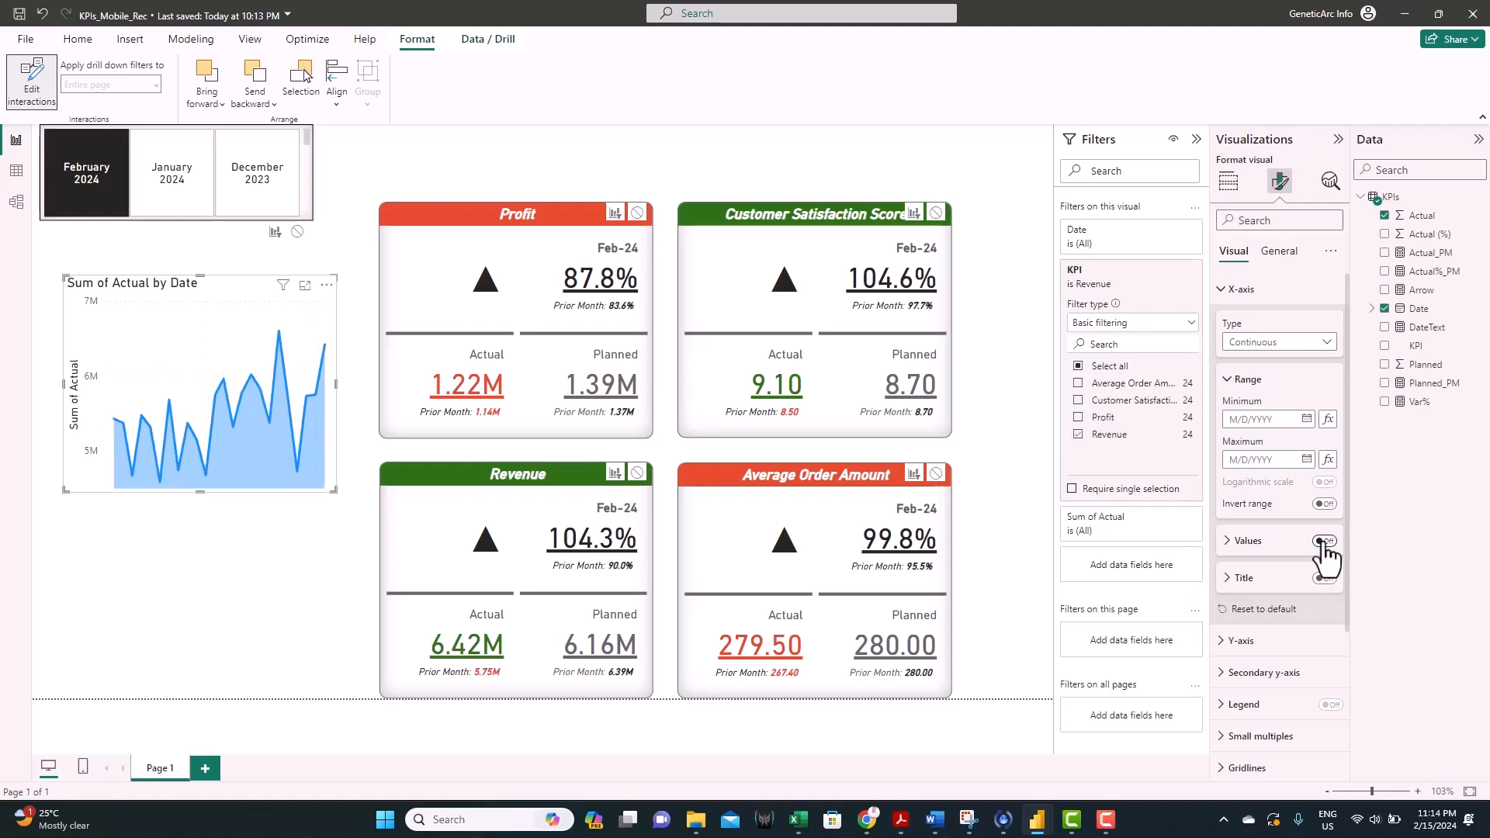
pyautogui.click(1239, 299)
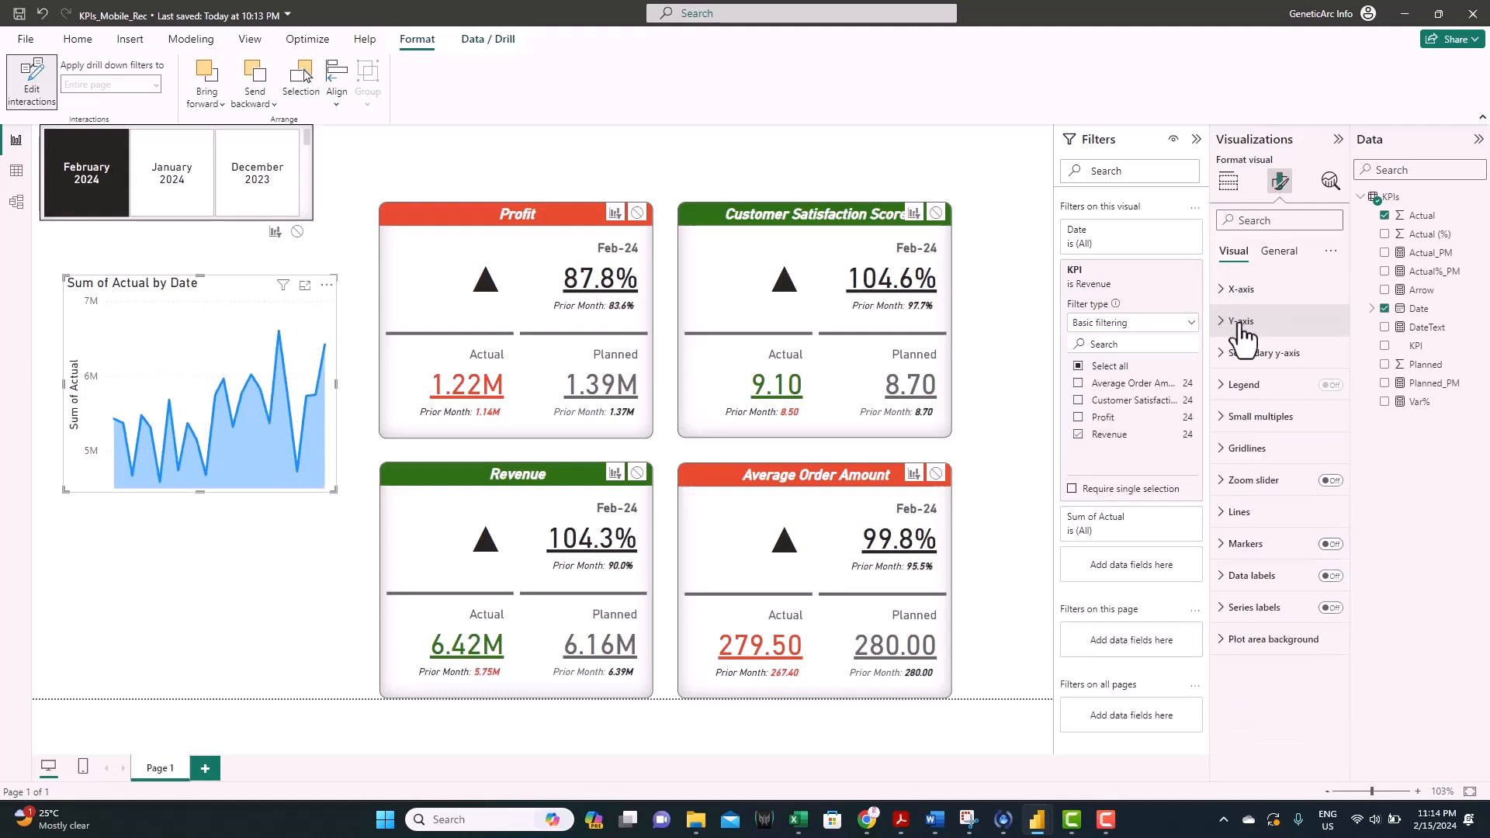
pyautogui.click(1240, 322)
pyautogui.click(1323, 520)
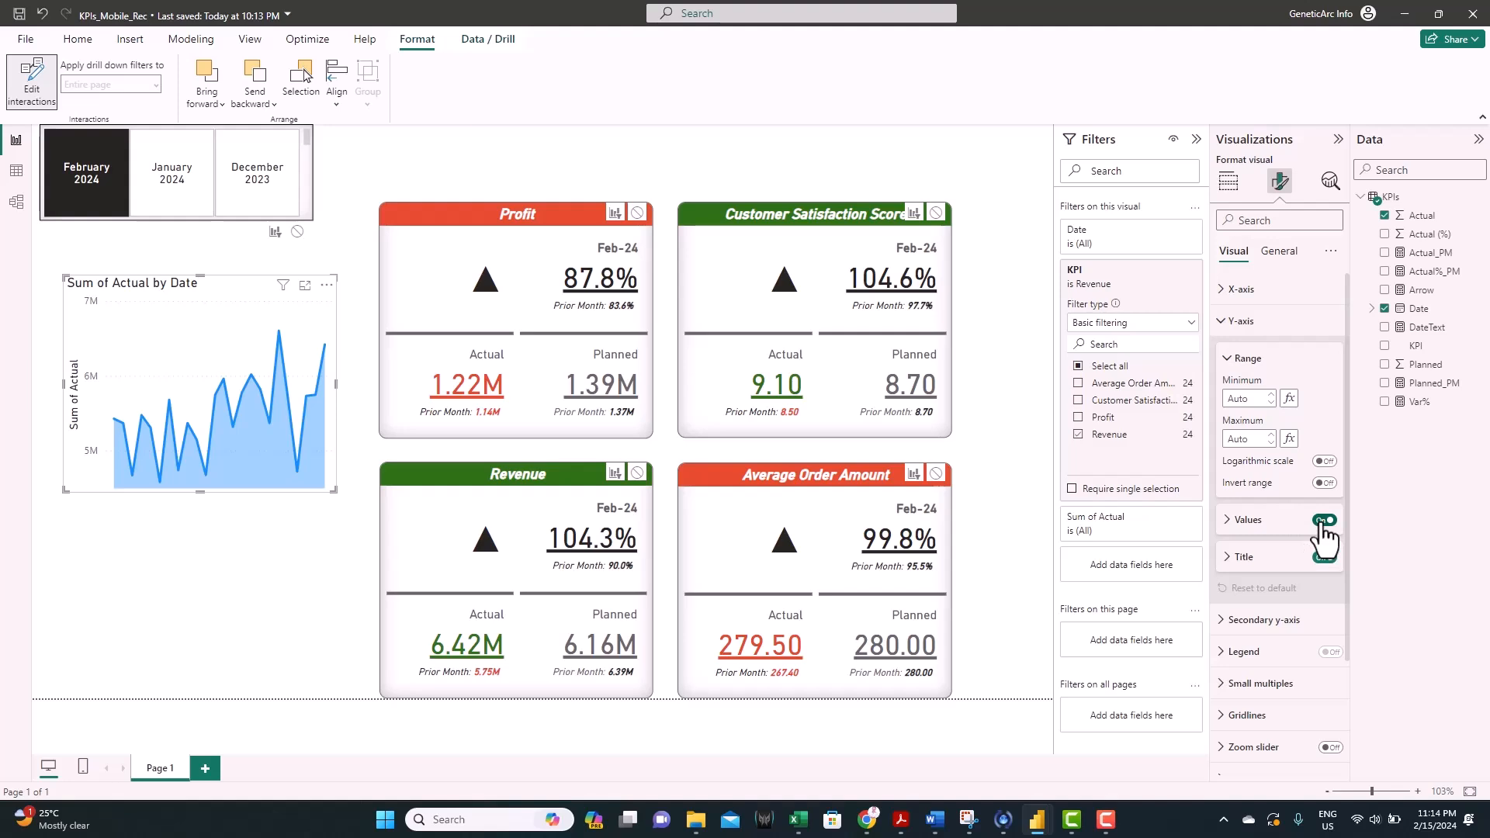
pyautogui.click(1240, 321)
# Step: Set the stroke width of the area chart's lines to 0 px
pyautogui.click(1245, 513)
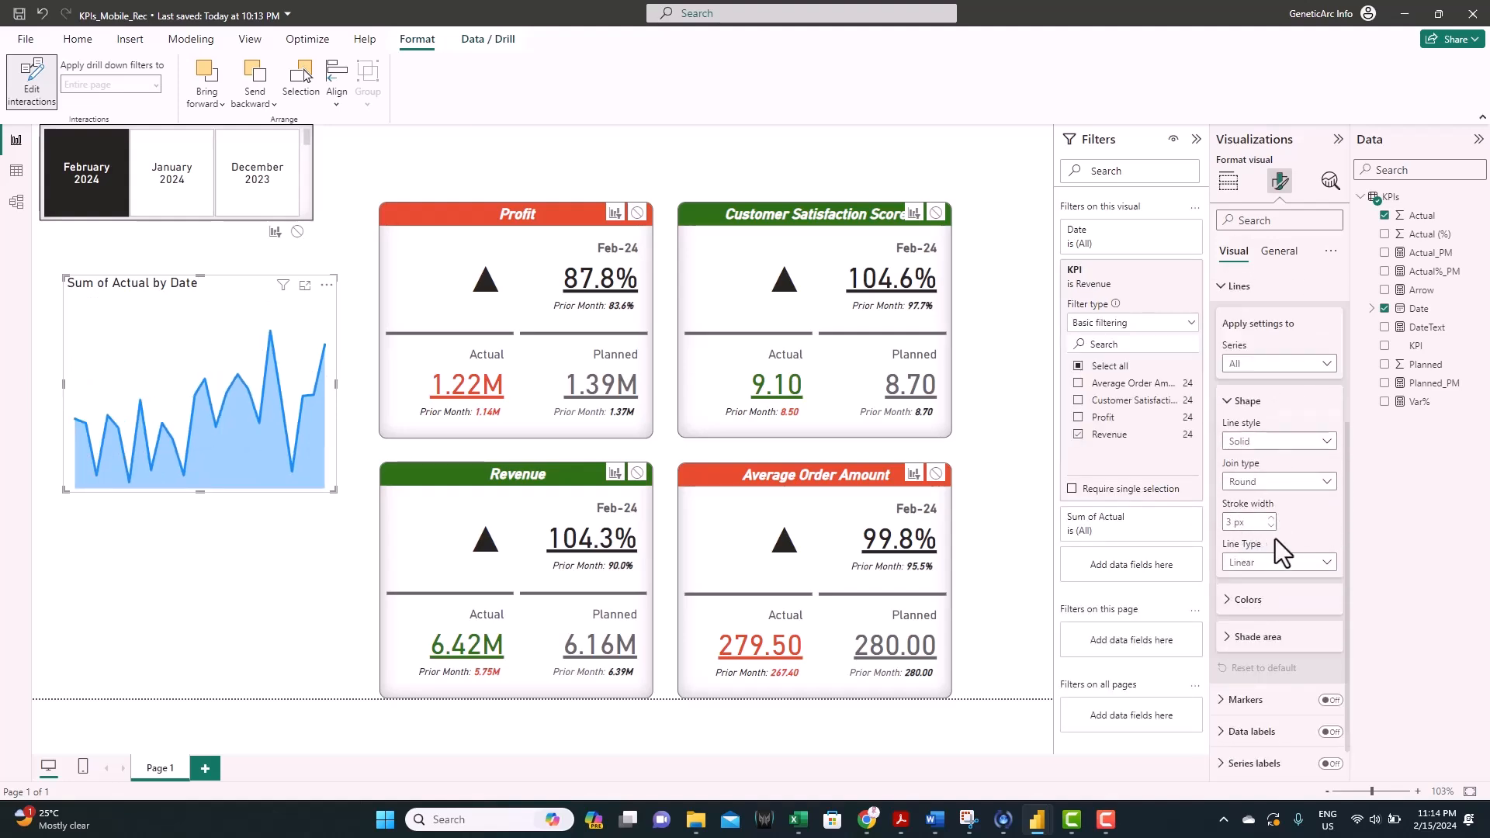
pyautogui.click(1272, 527)
pyautogui.click(1272, 527)
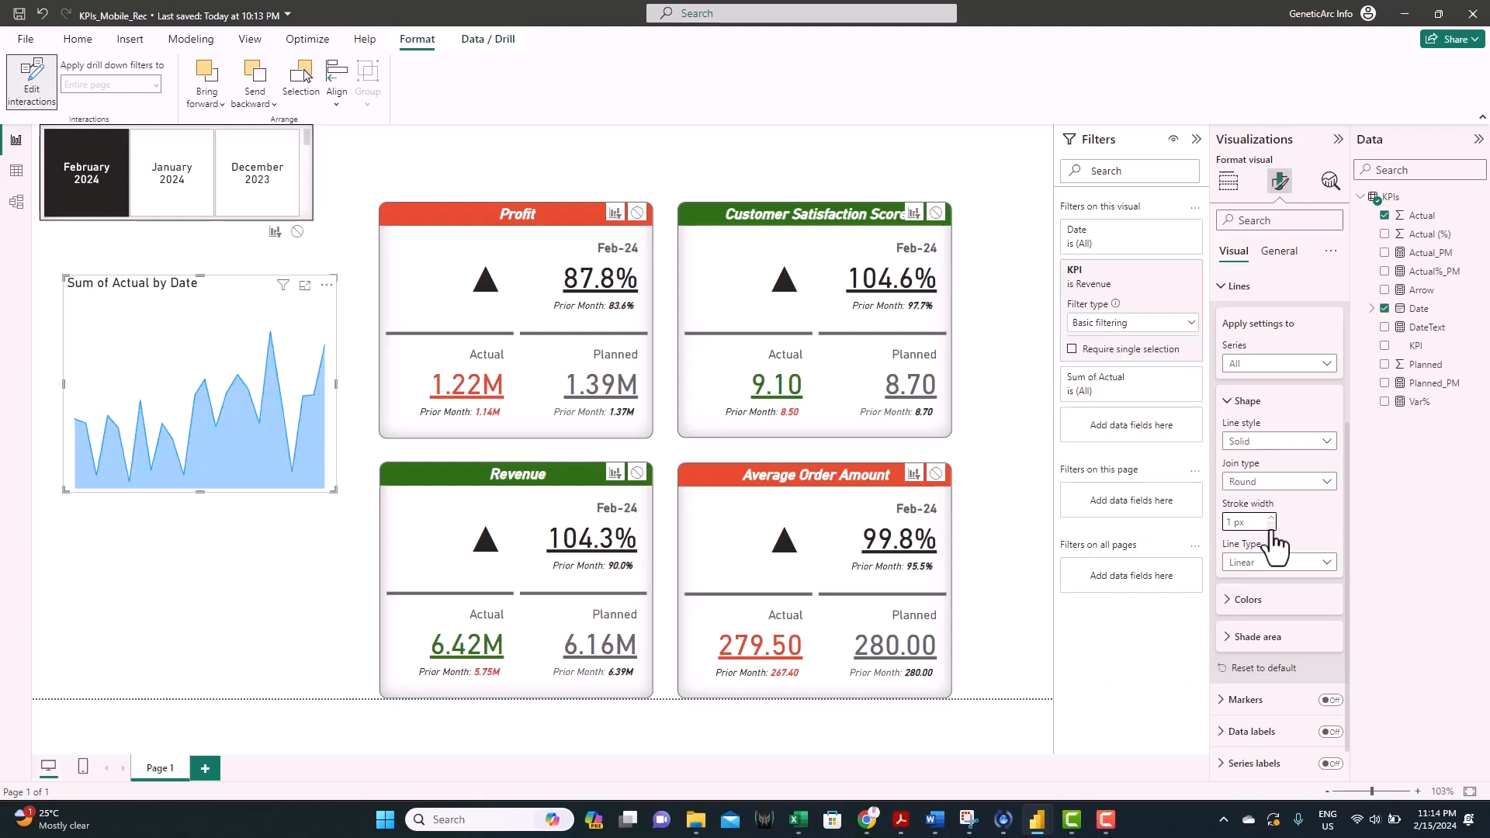
pyautogui.click(1272, 527)
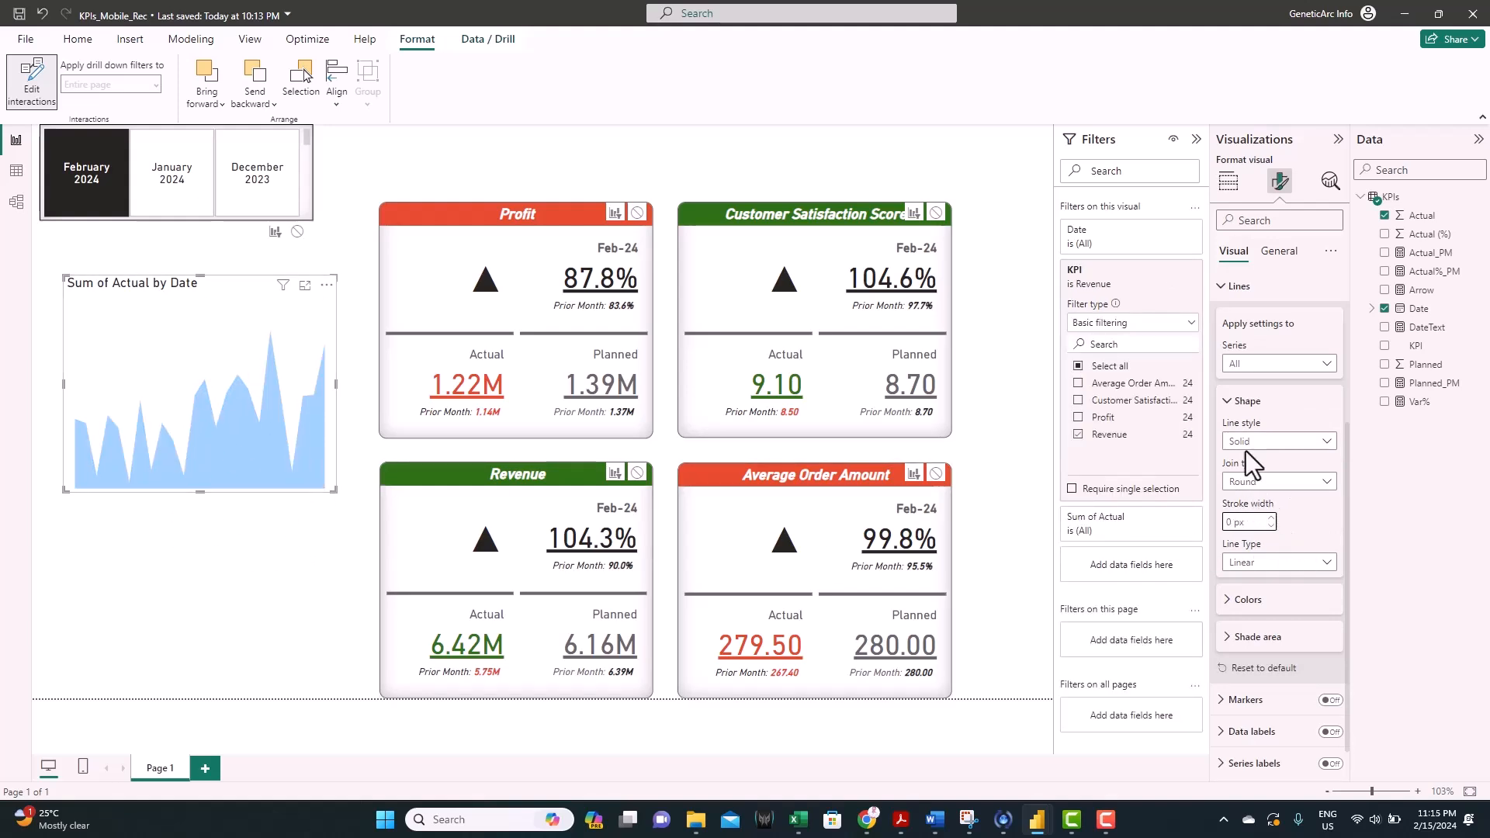
# Step: Change the Sum of Actual series color to the grey theme shade just darker than White, 20% darker
pyautogui.scroll(-1, 1251, 528)
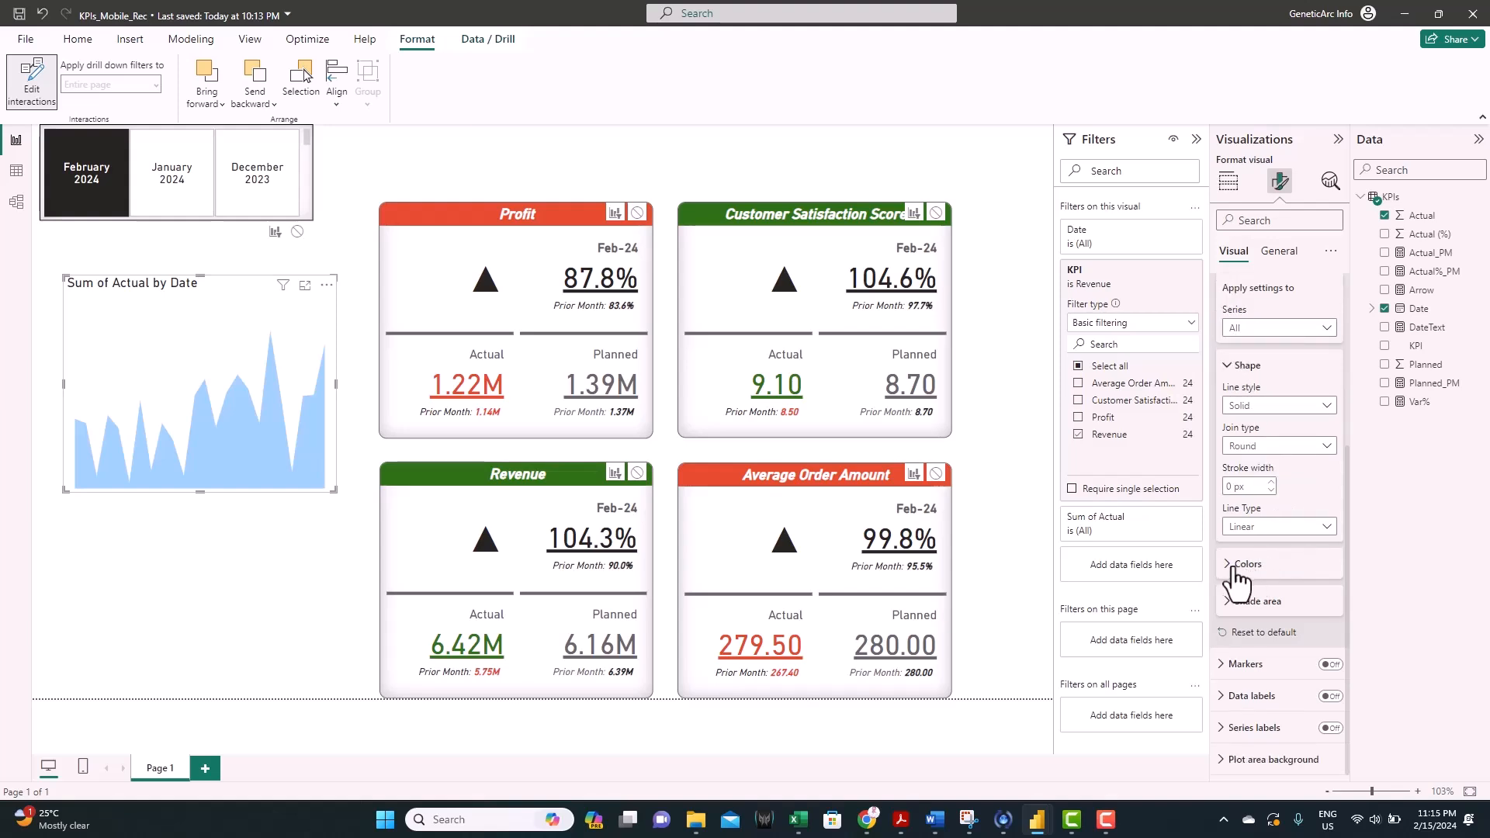
pyautogui.click(1232, 574)
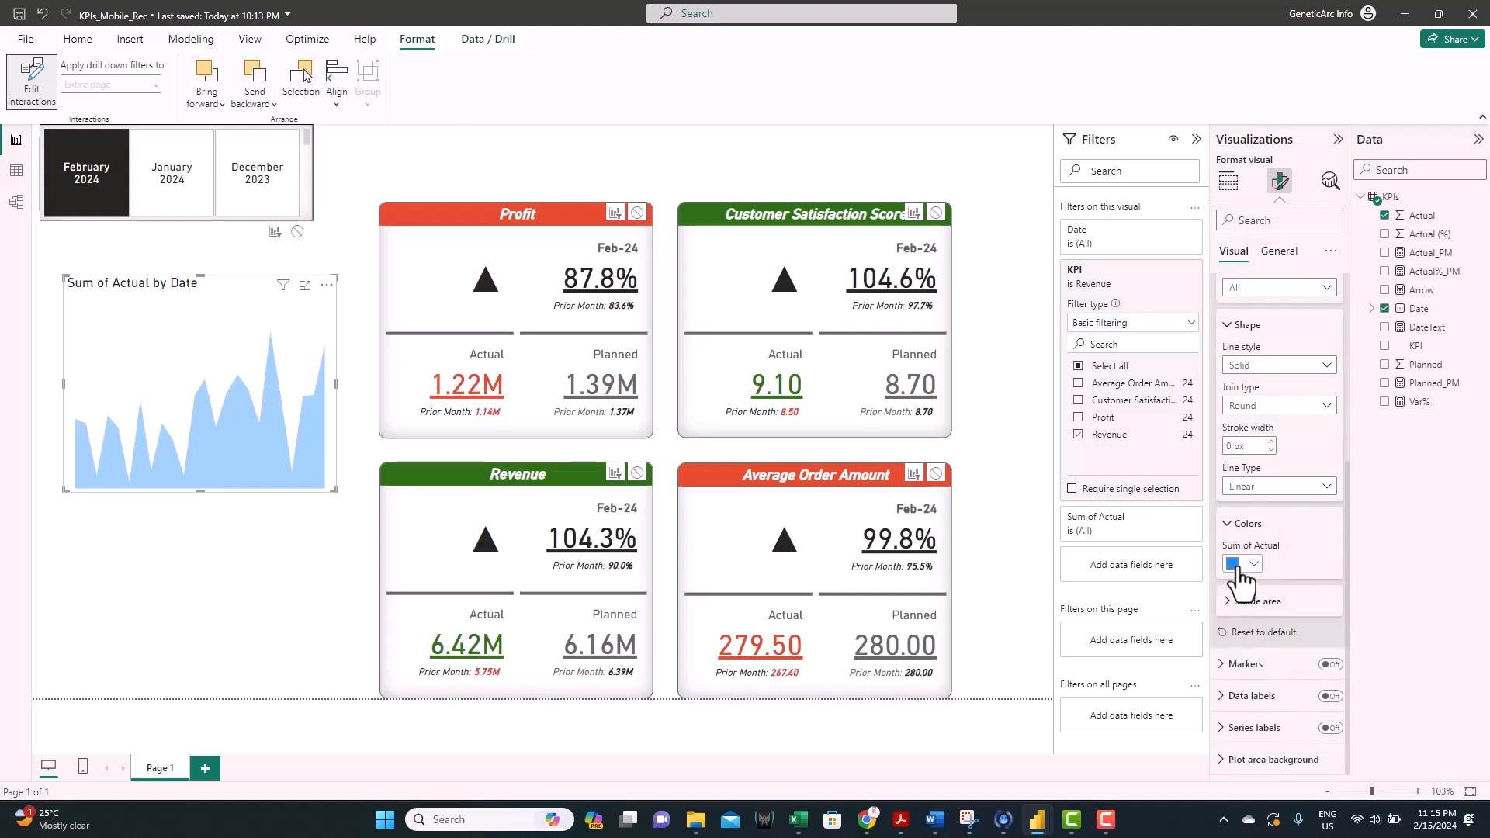
pyautogui.click(1240, 565)
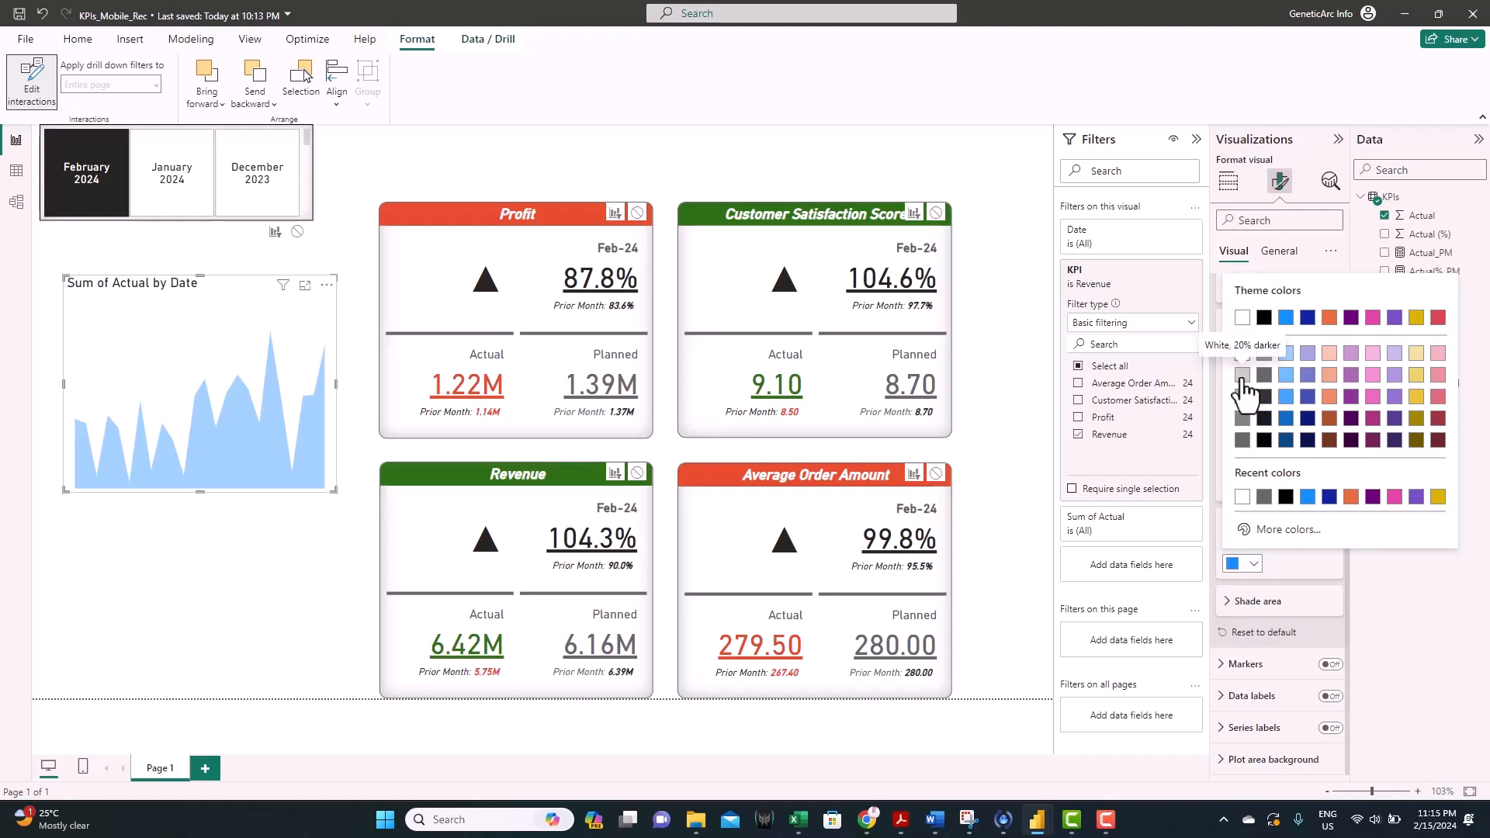
pyautogui.click(1242, 375)
pyautogui.click(1243, 564)
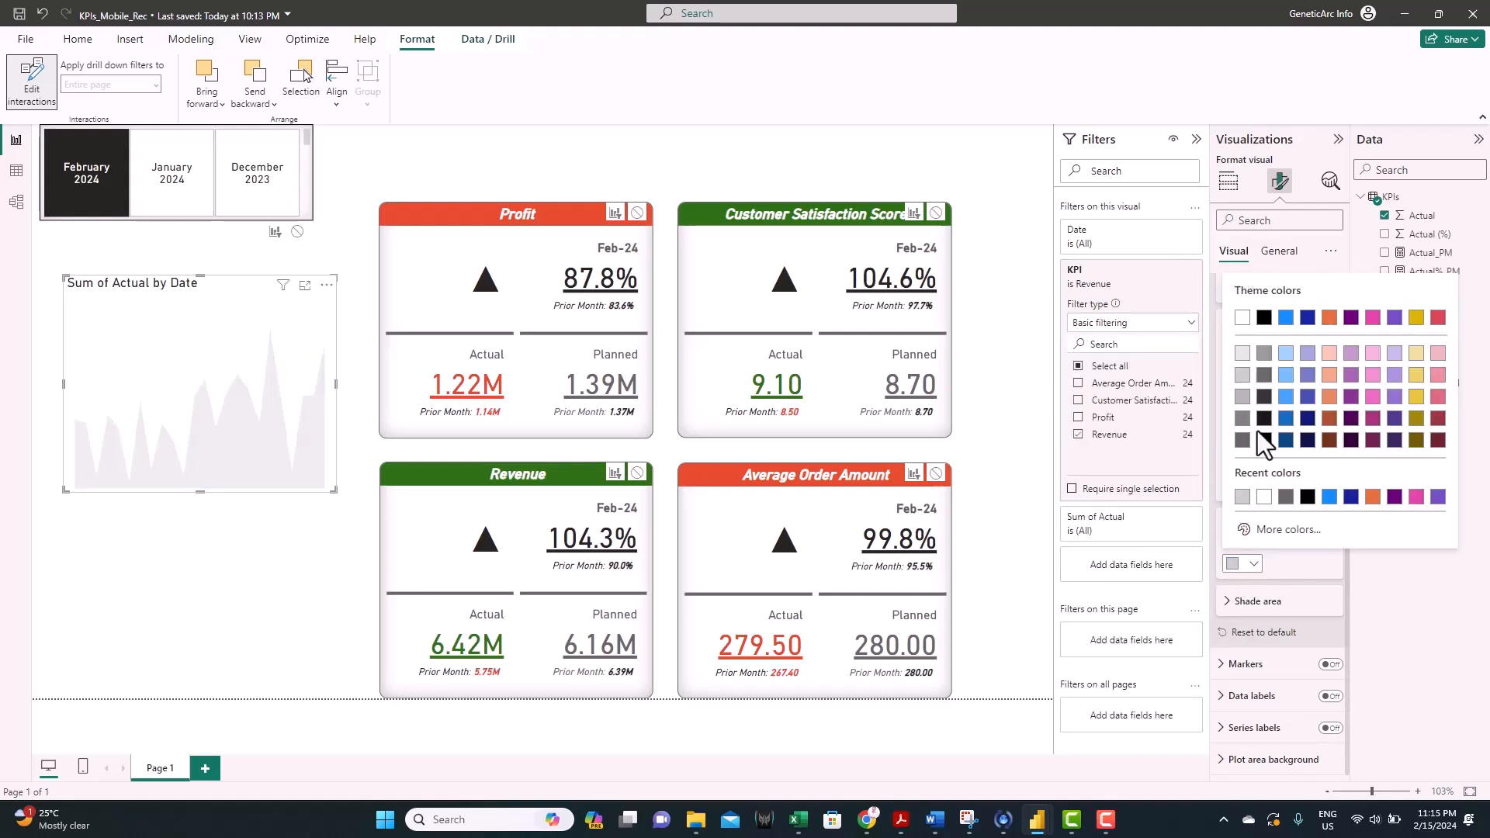
pyautogui.click(1243, 396)
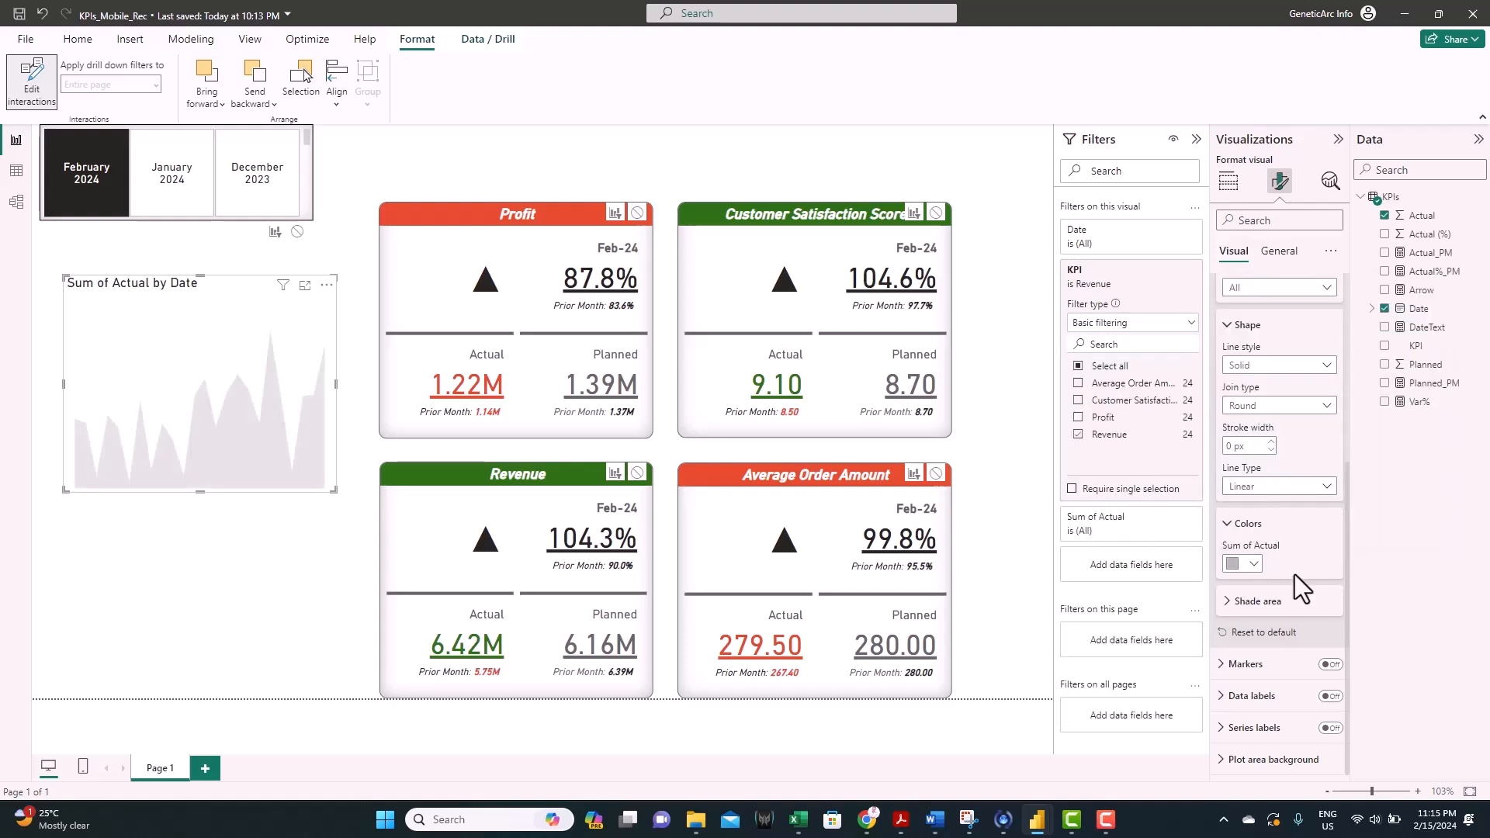
# Step: Turn off the area chart's title and background
pyautogui.click(1279, 251)
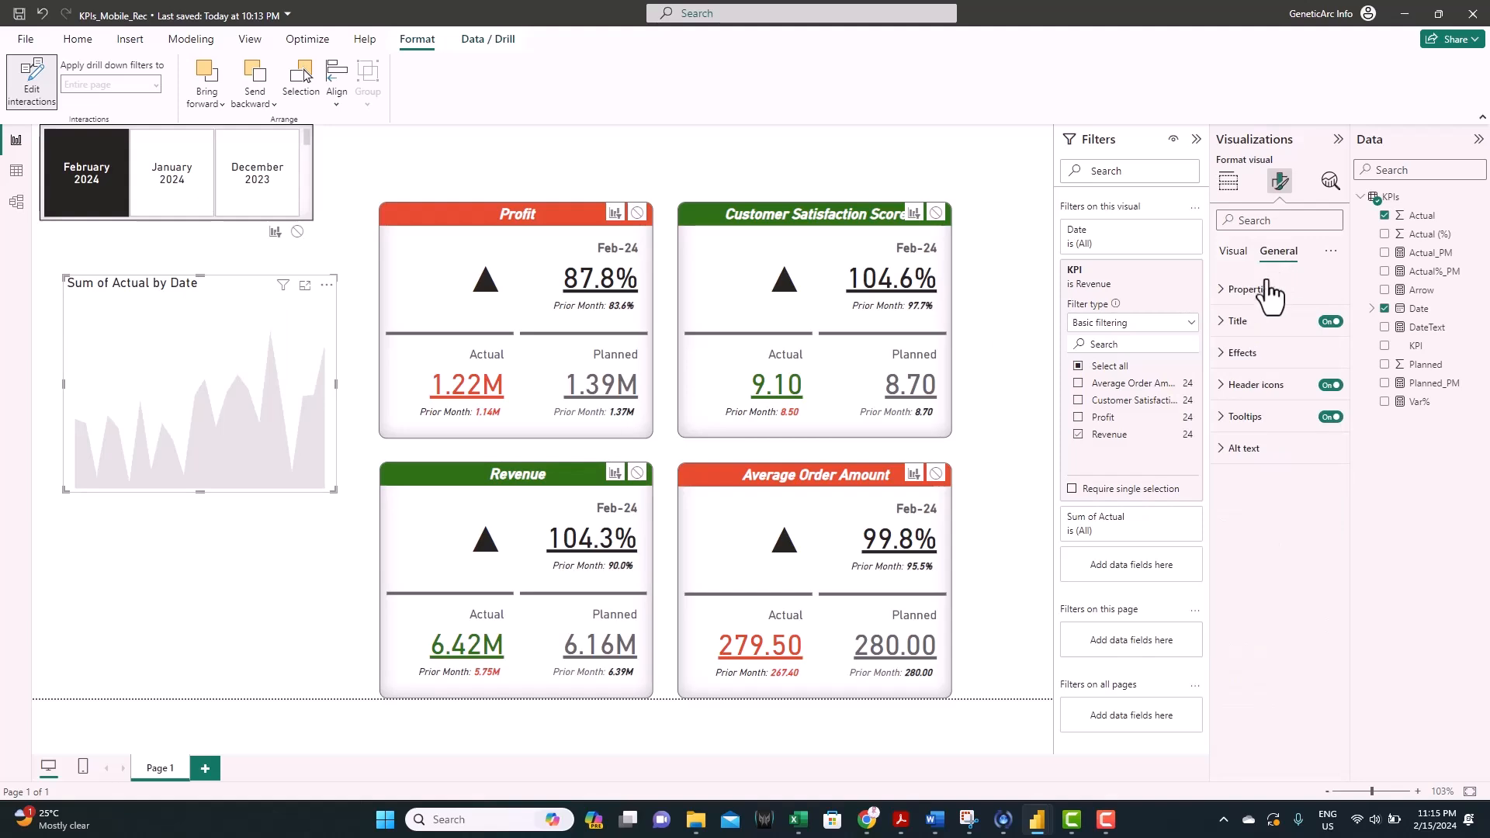
pyautogui.click(1330, 321)
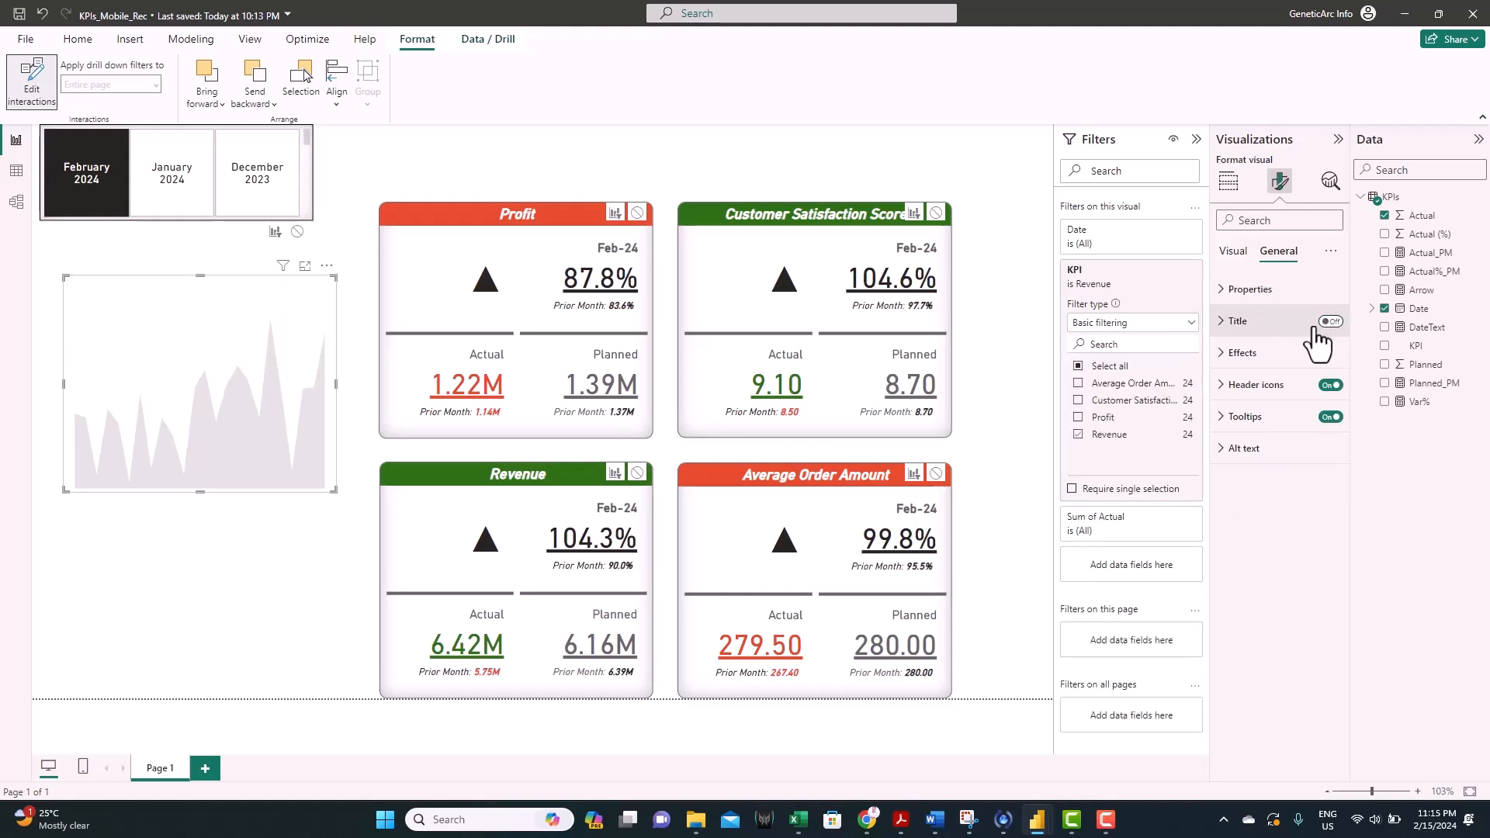
pyautogui.click(1268, 358)
pyautogui.click(1324, 391)
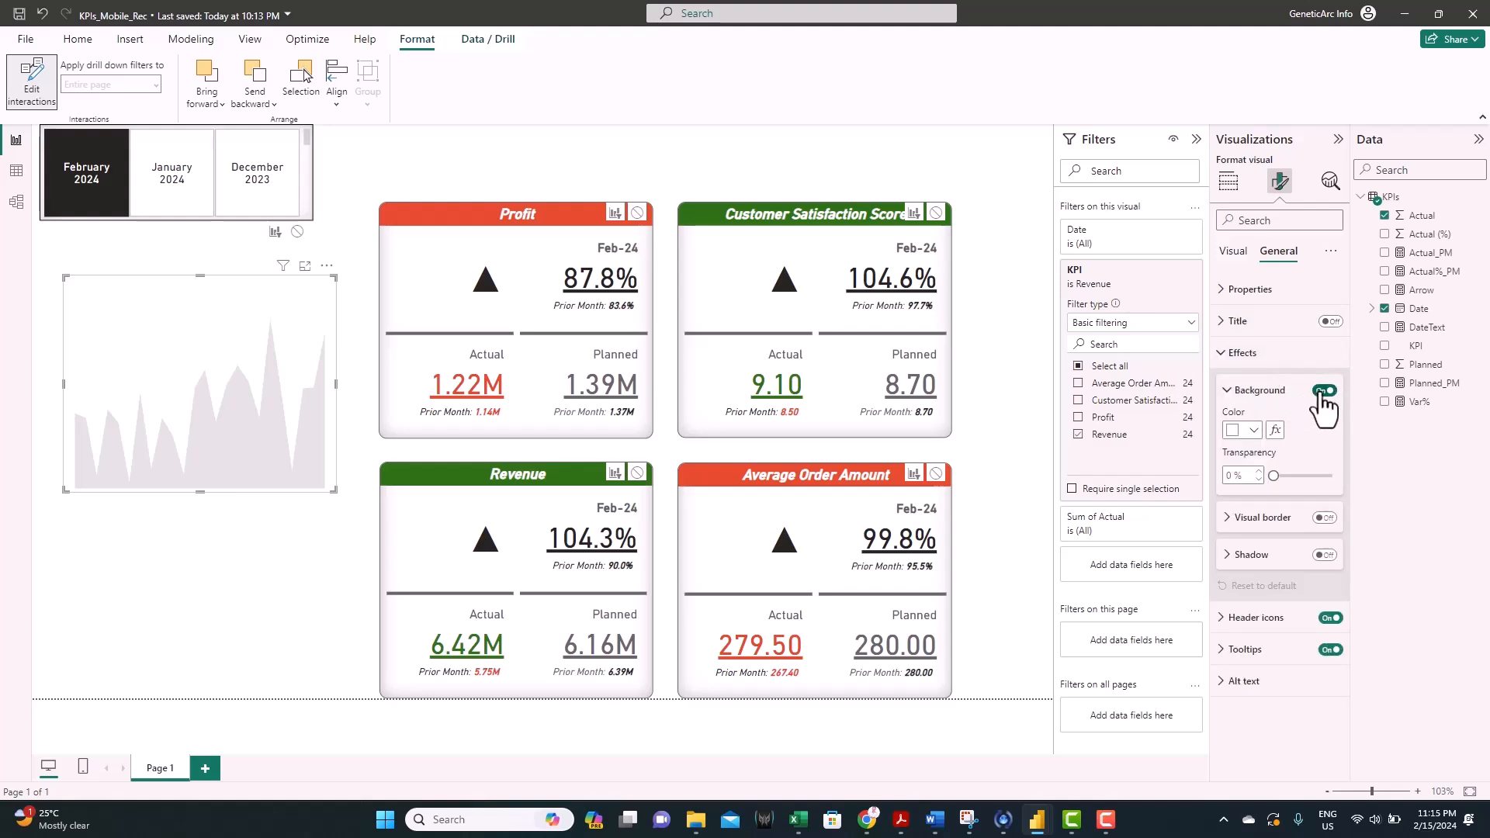
# Step: Shrink the Revenue area chart to a short strip and place it over the Actual and Planned section of the Profit card
pyautogui.moveTo(334, 276); pyautogui.dragTo(330, 373)
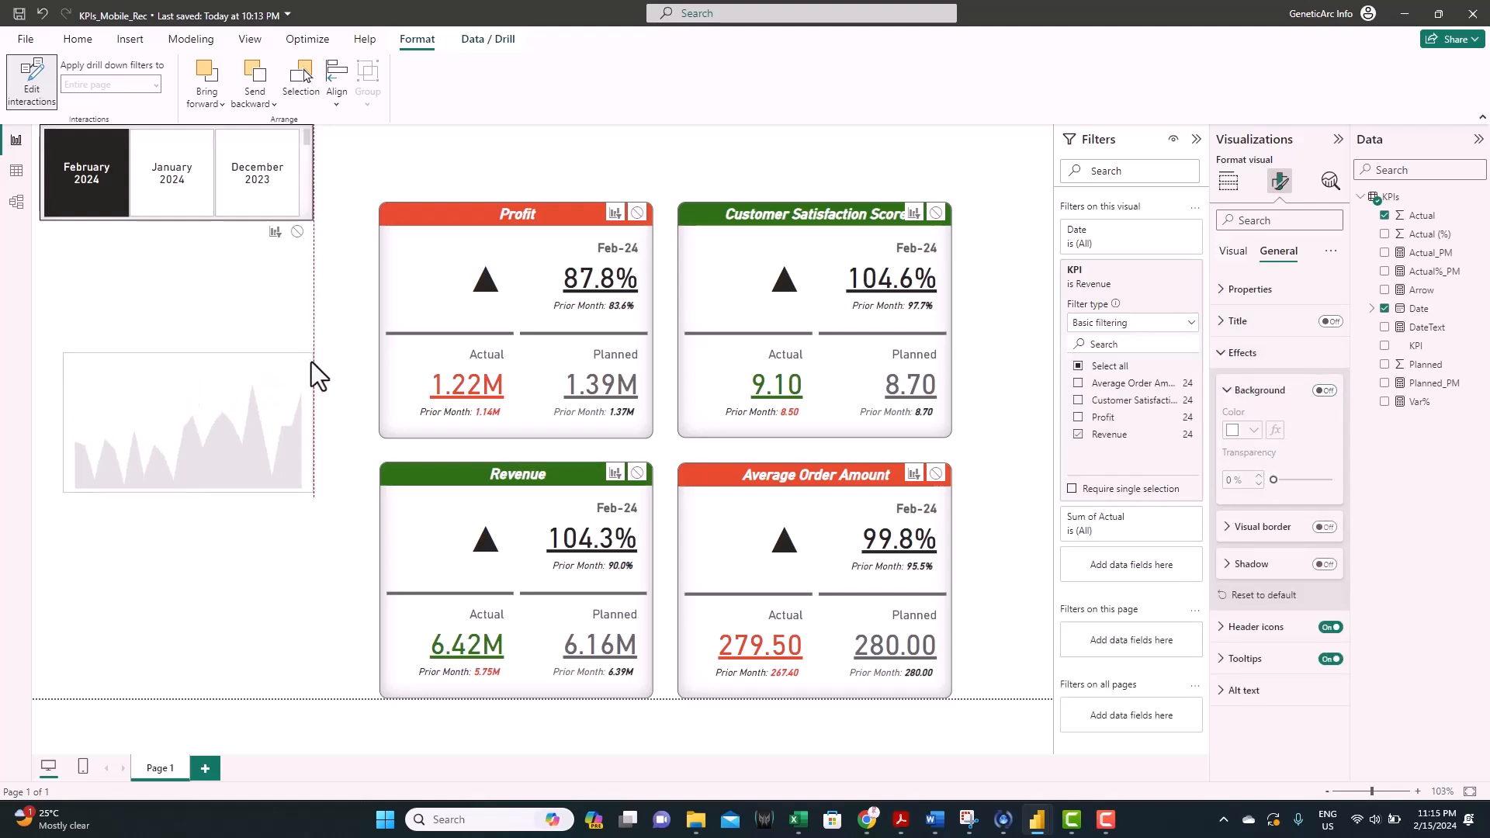
pyautogui.moveTo(156, 398); pyautogui.dragTo(155, 290)
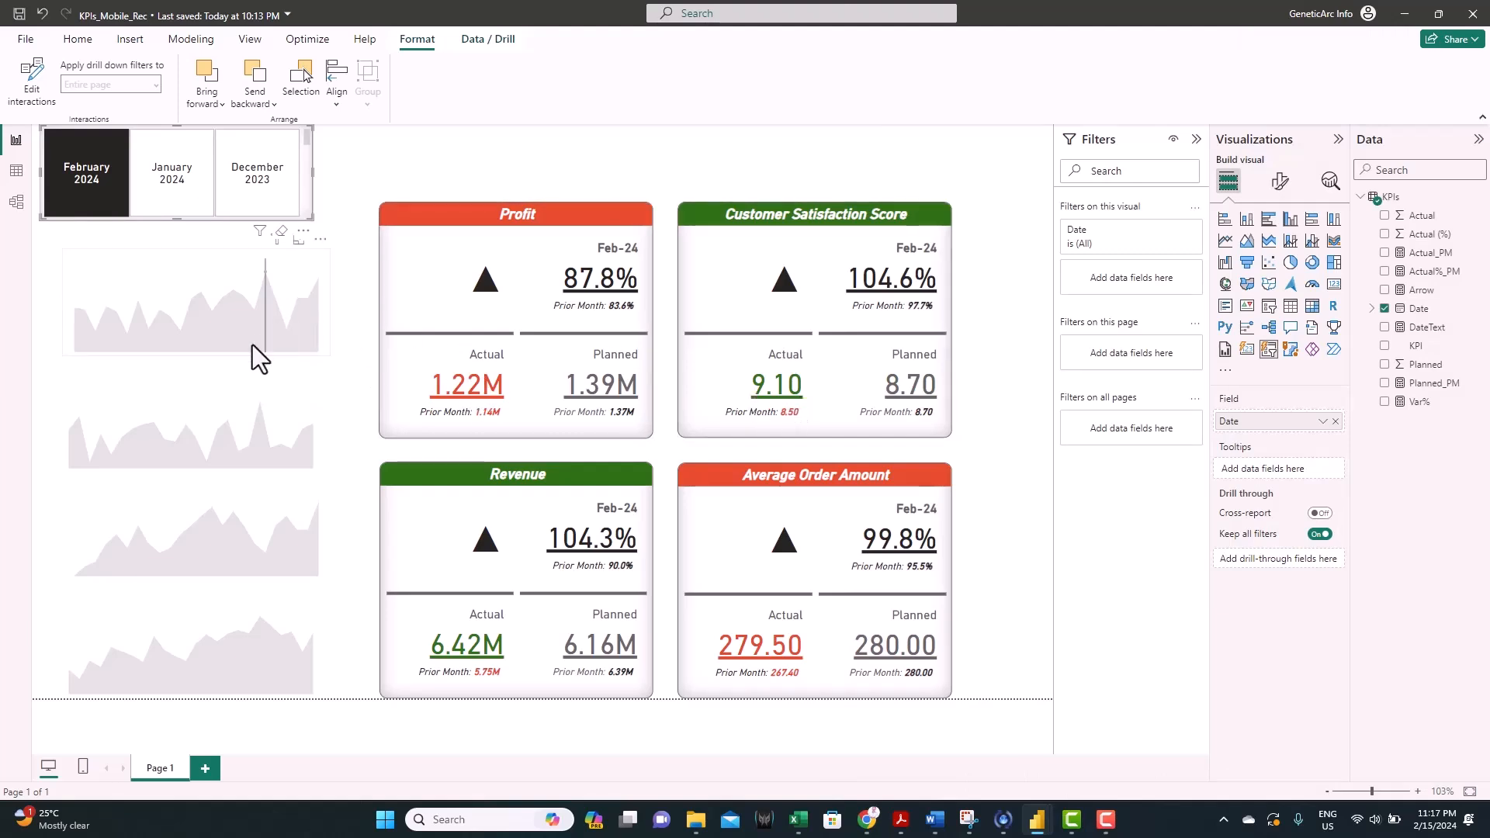
pyautogui.click(129, 256)
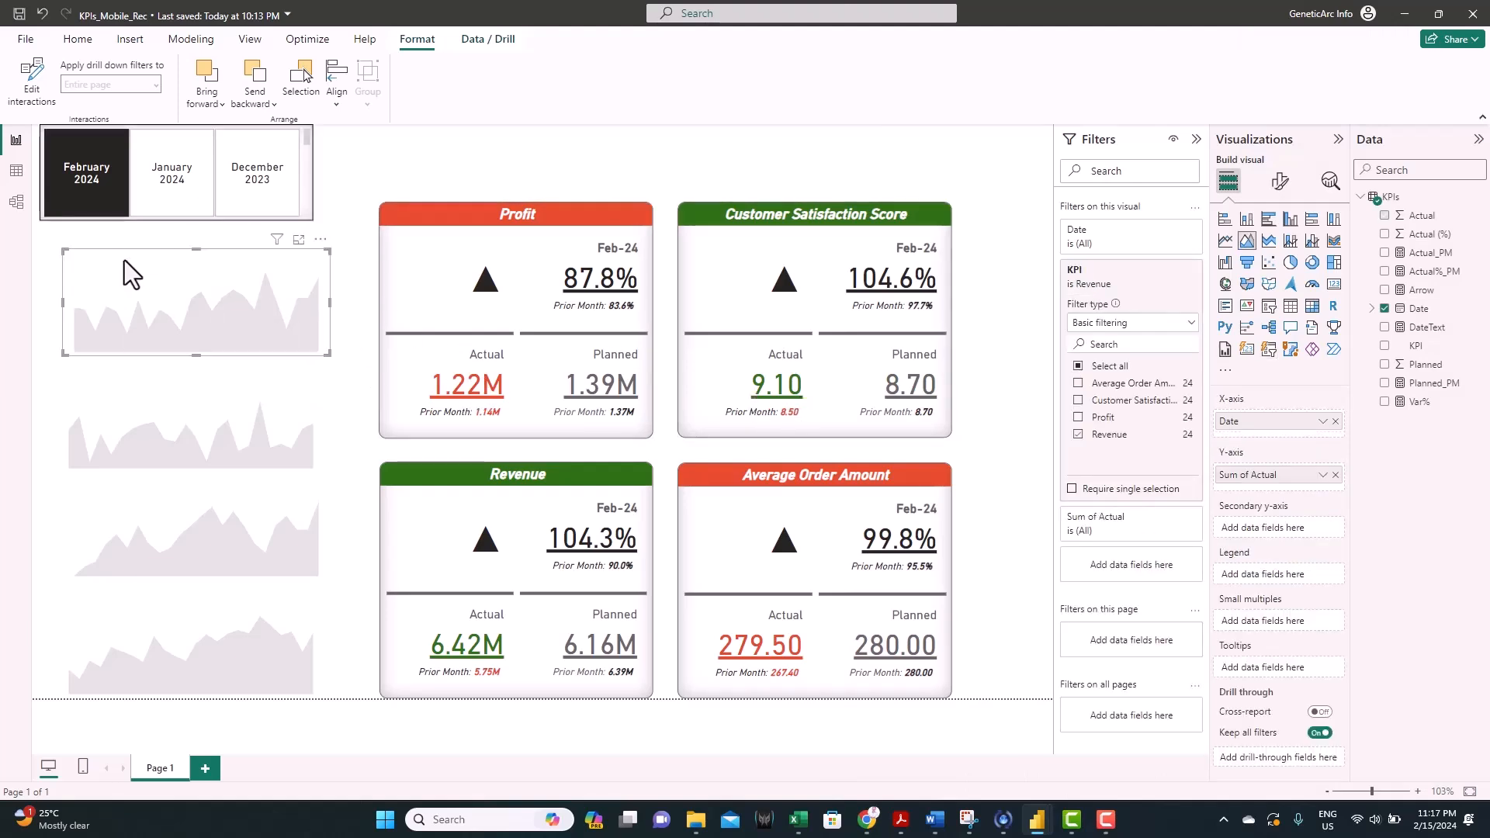
pyautogui.moveTo(124, 257); pyautogui.dragTo(452, 344)
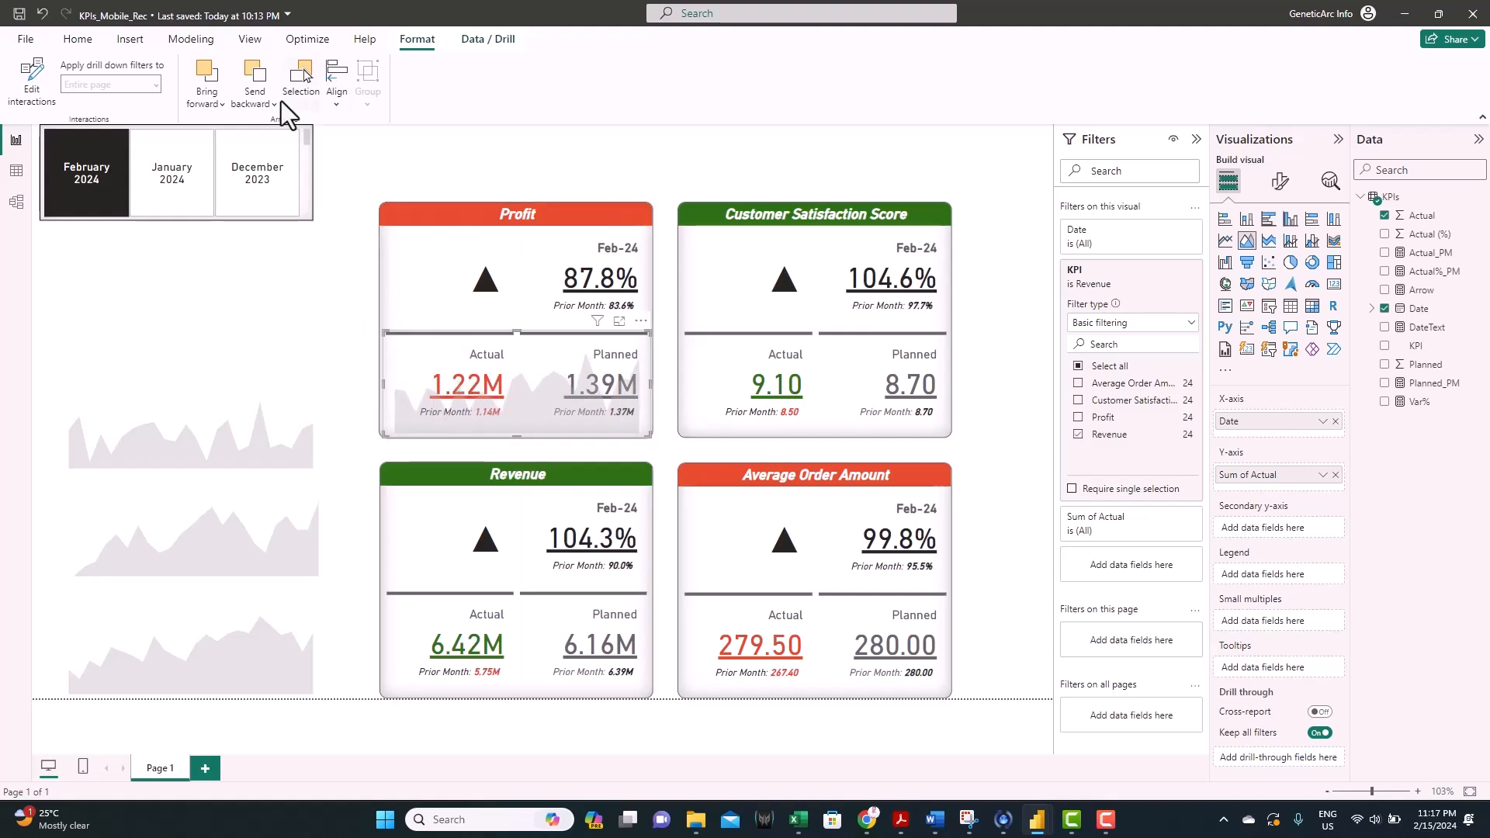
# Step: Rename the selected area chart Revenue Chart in the layer order and move its layer beneath the Revenue card
pyautogui.click(249, 39)
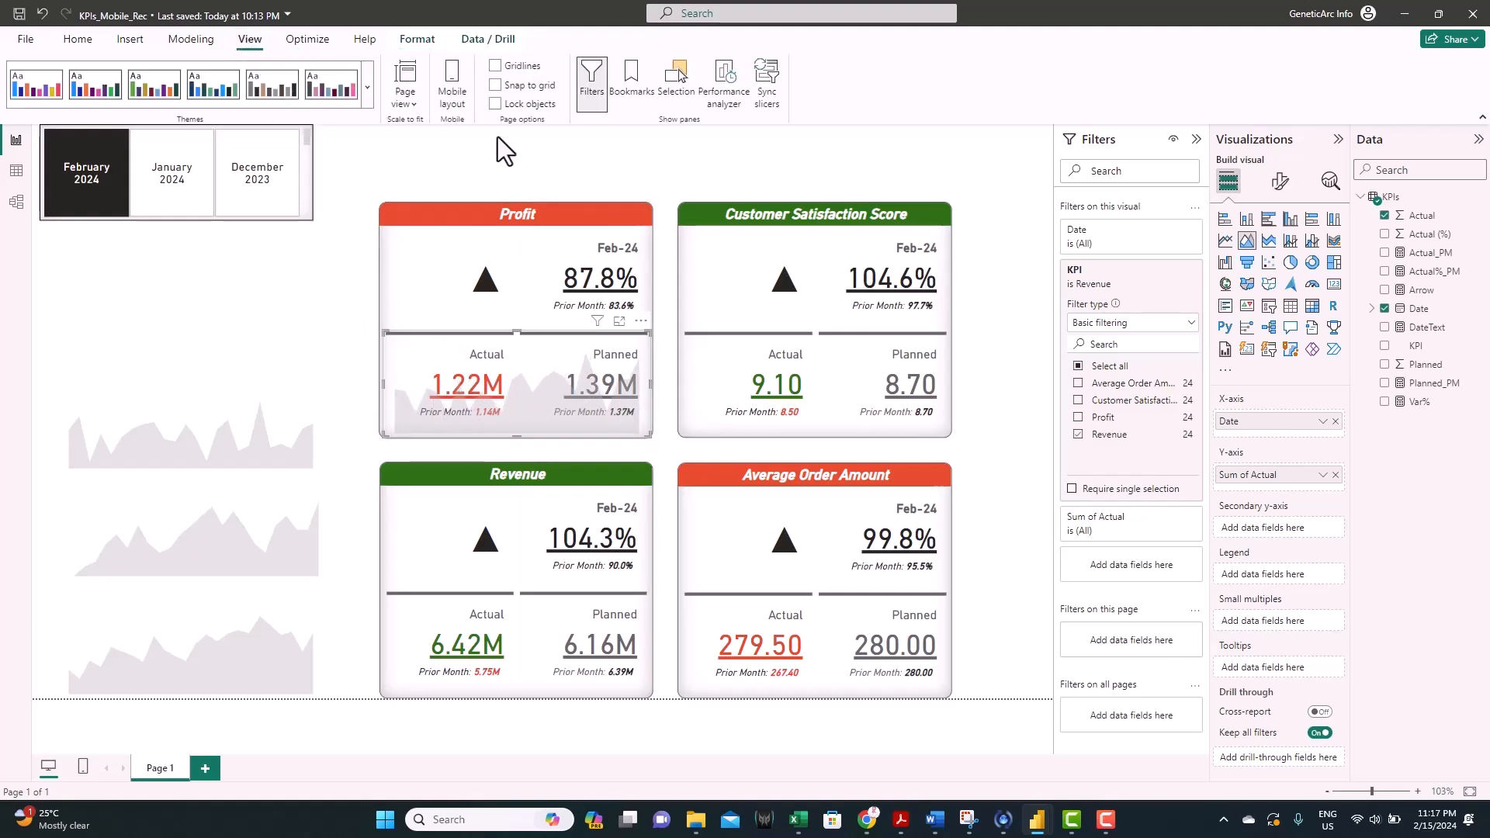
pyautogui.click(678, 73)
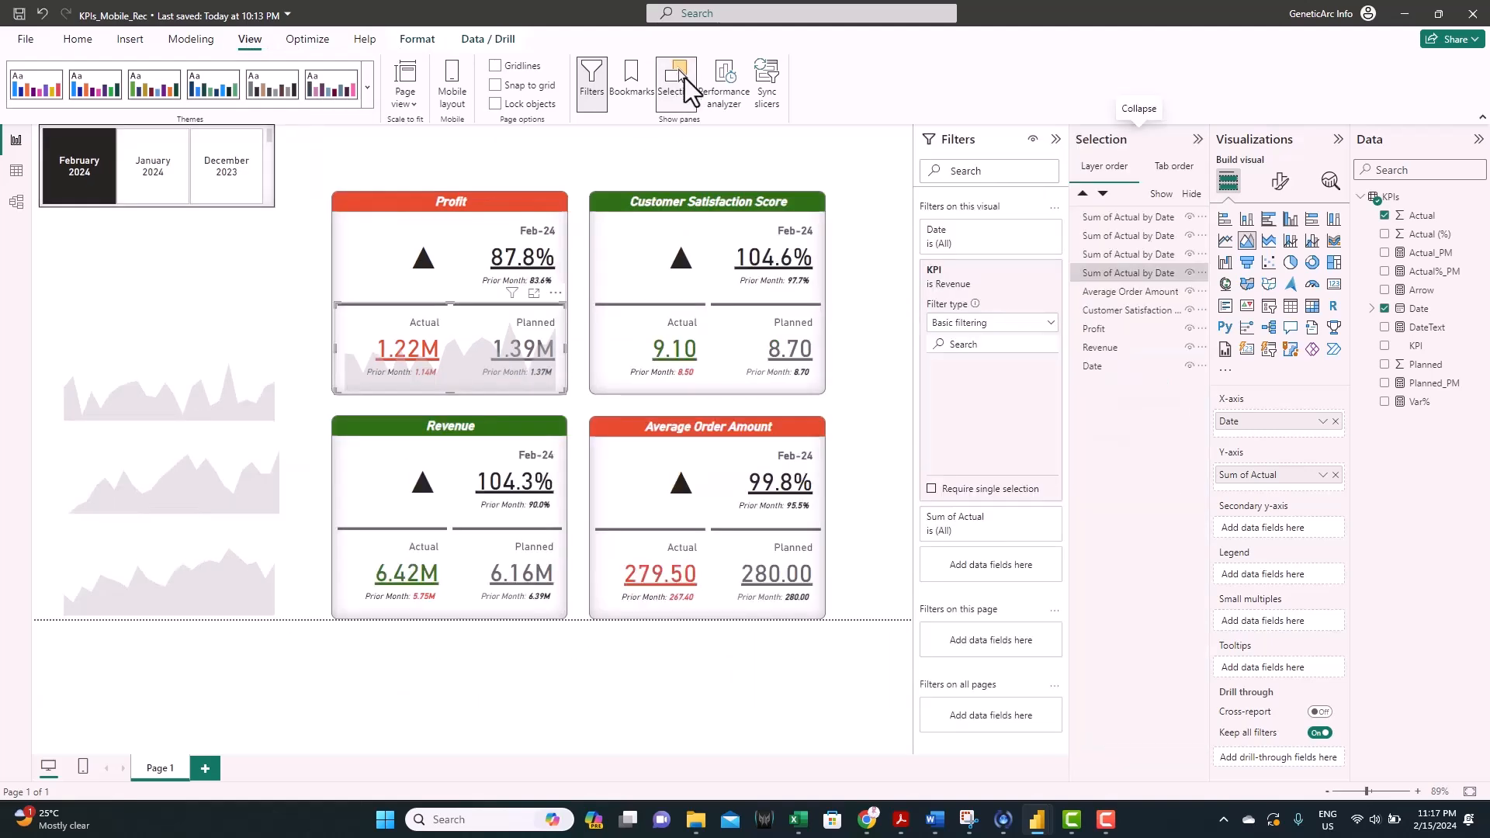
pyautogui.doubleClick(1116, 276)
pyautogui.write('Revenue')
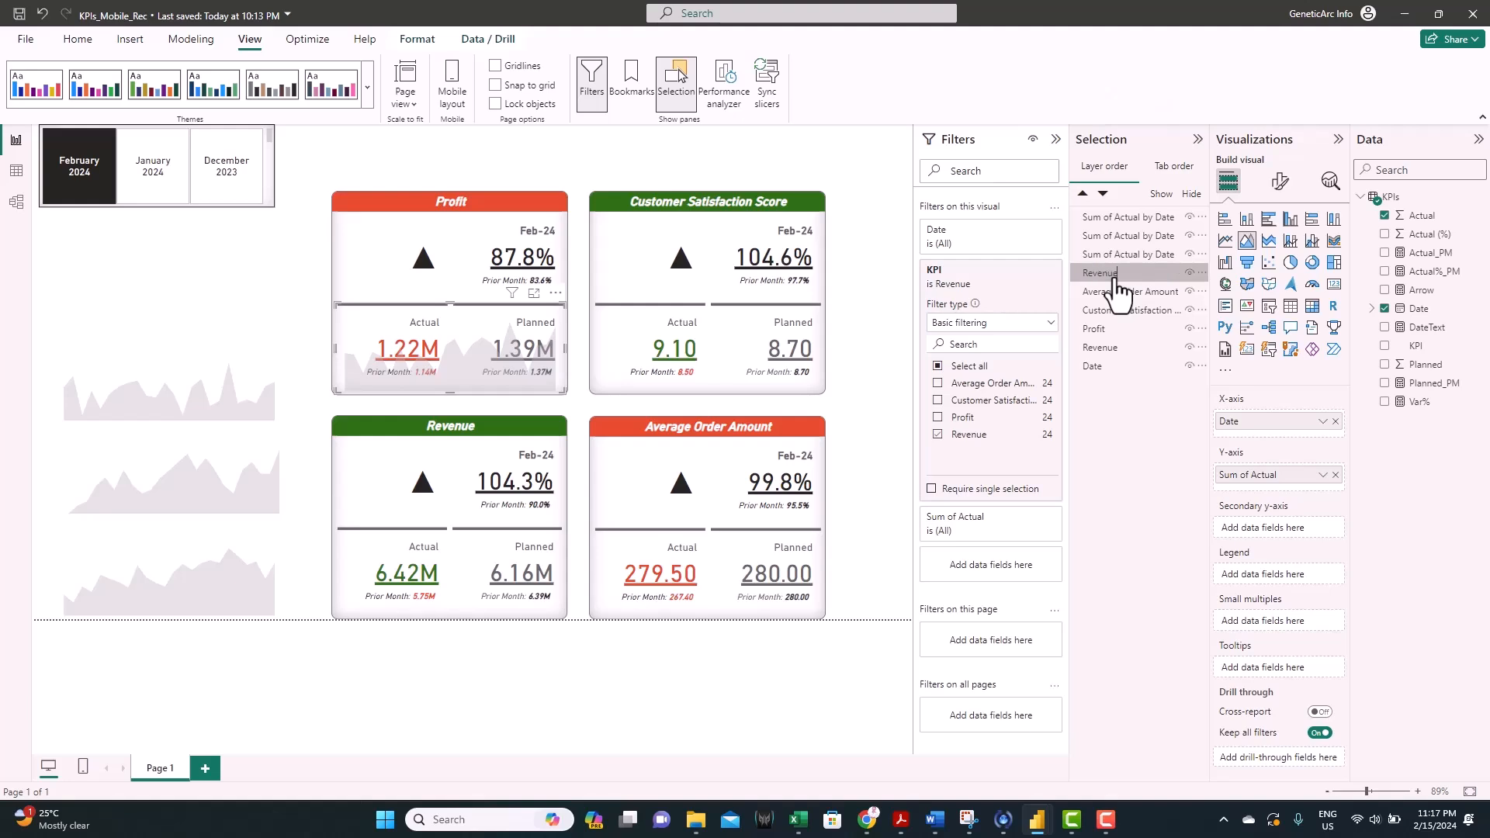
pyautogui.write(' Chart')
pyautogui.press('Return')
pyautogui.moveTo(1117, 277); pyautogui.dragTo(1149, 354)
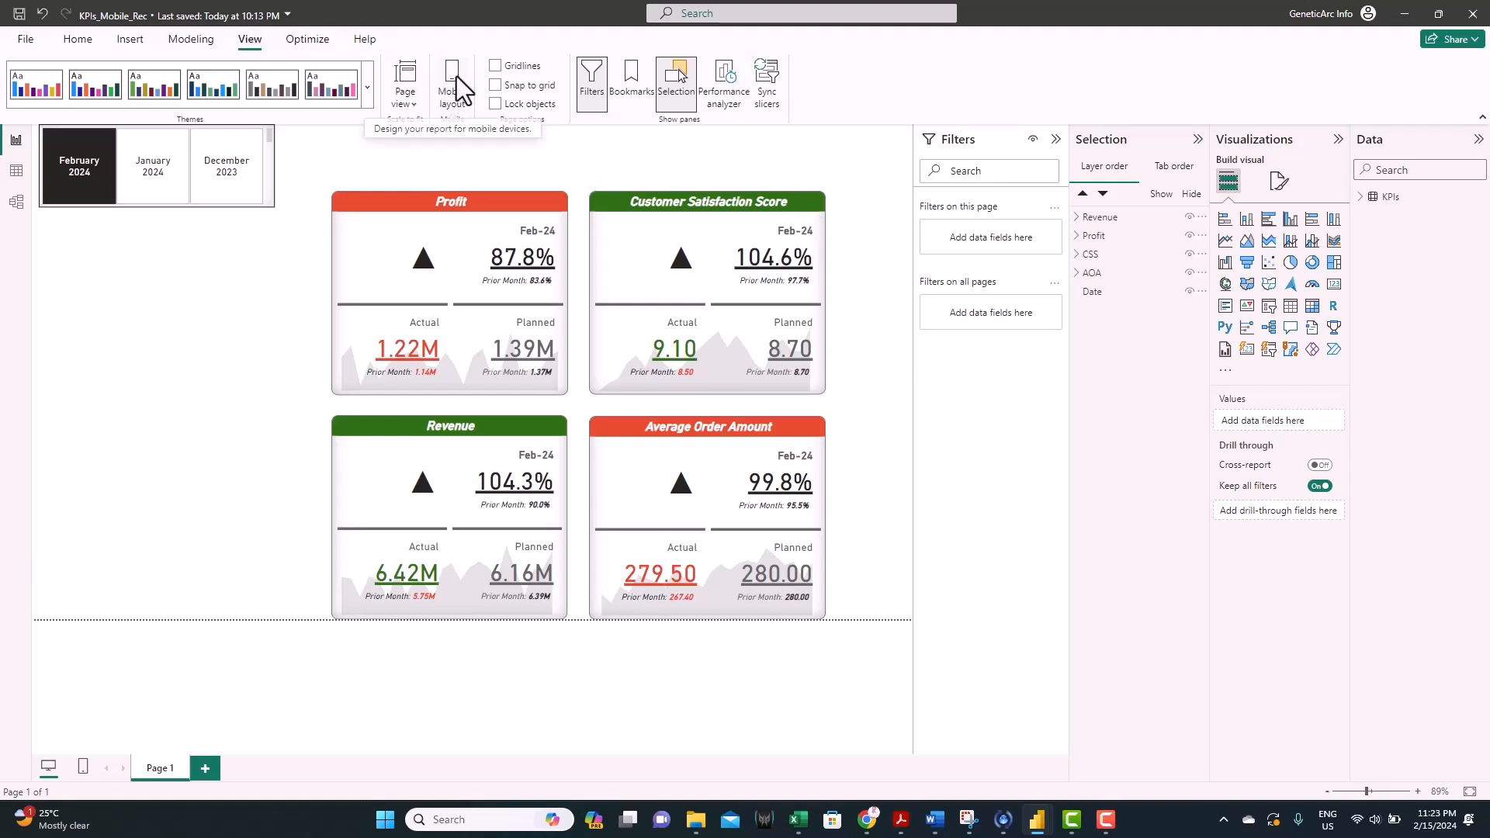
# Step: Open the mobile layout and place the Date slicer across the full width at the top of the phone canvas
pyautogui.click(83, 766)
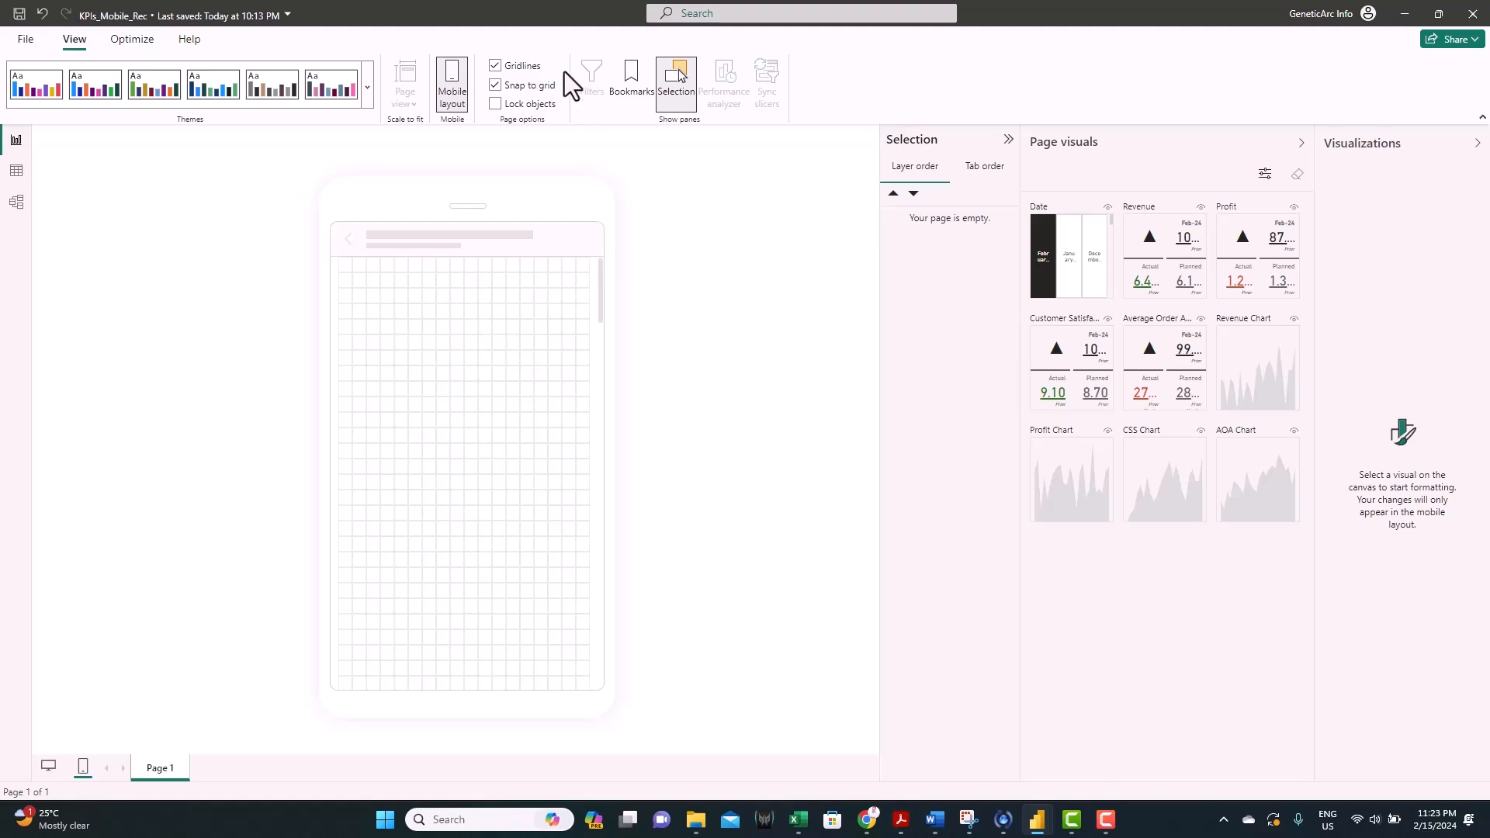
pyautogui.click(496, 66)
pyautogui.click(495, 65)
pyautogui.moveTo(1049, 240); pyautogui.dragTo(351, 286)
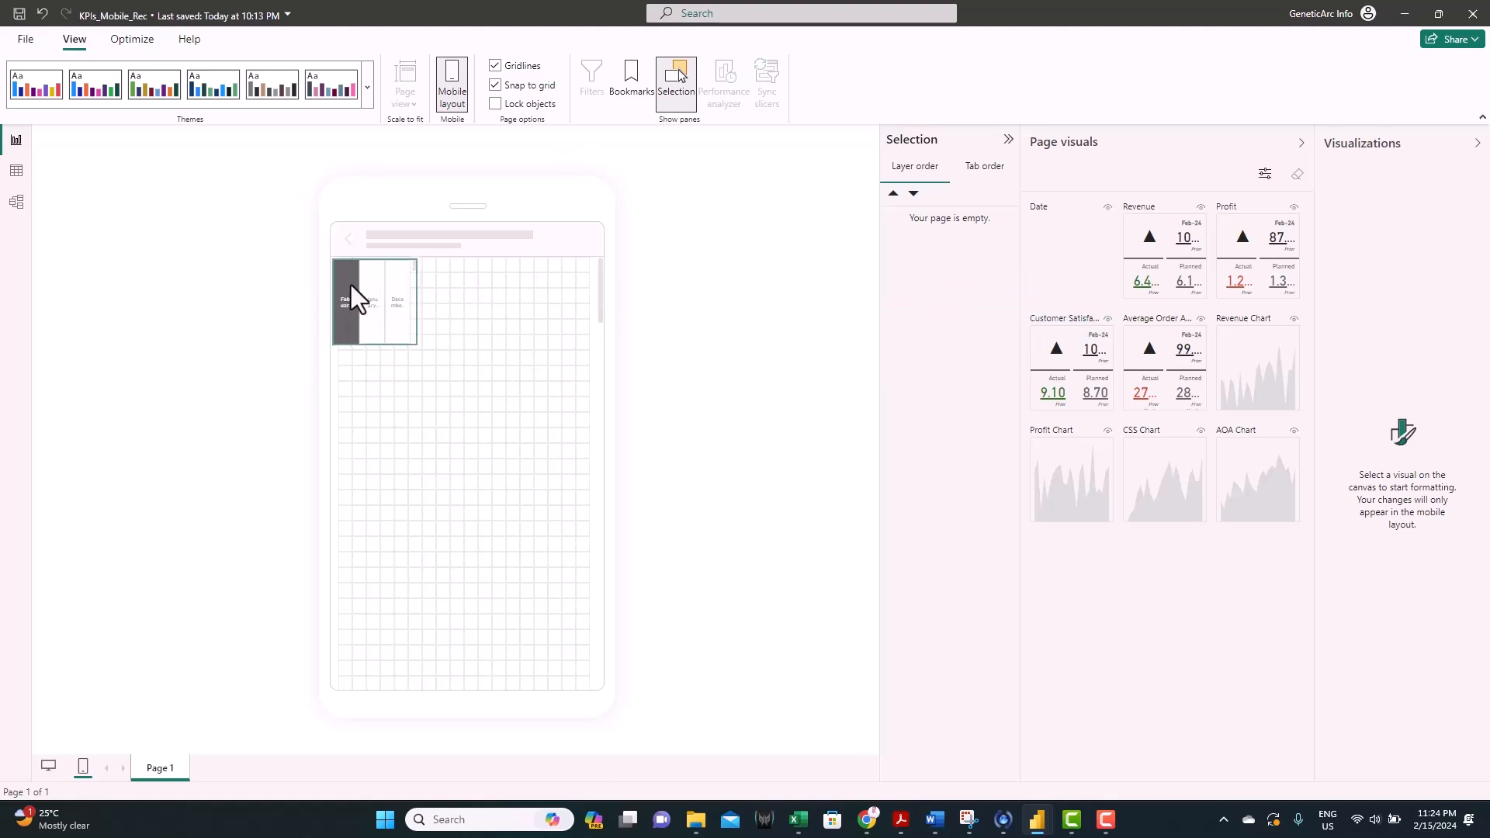
pyautogui.moveTo(422, 346); pyautogui.dragTo(585, 325)
pyautogui.click(461, 381)
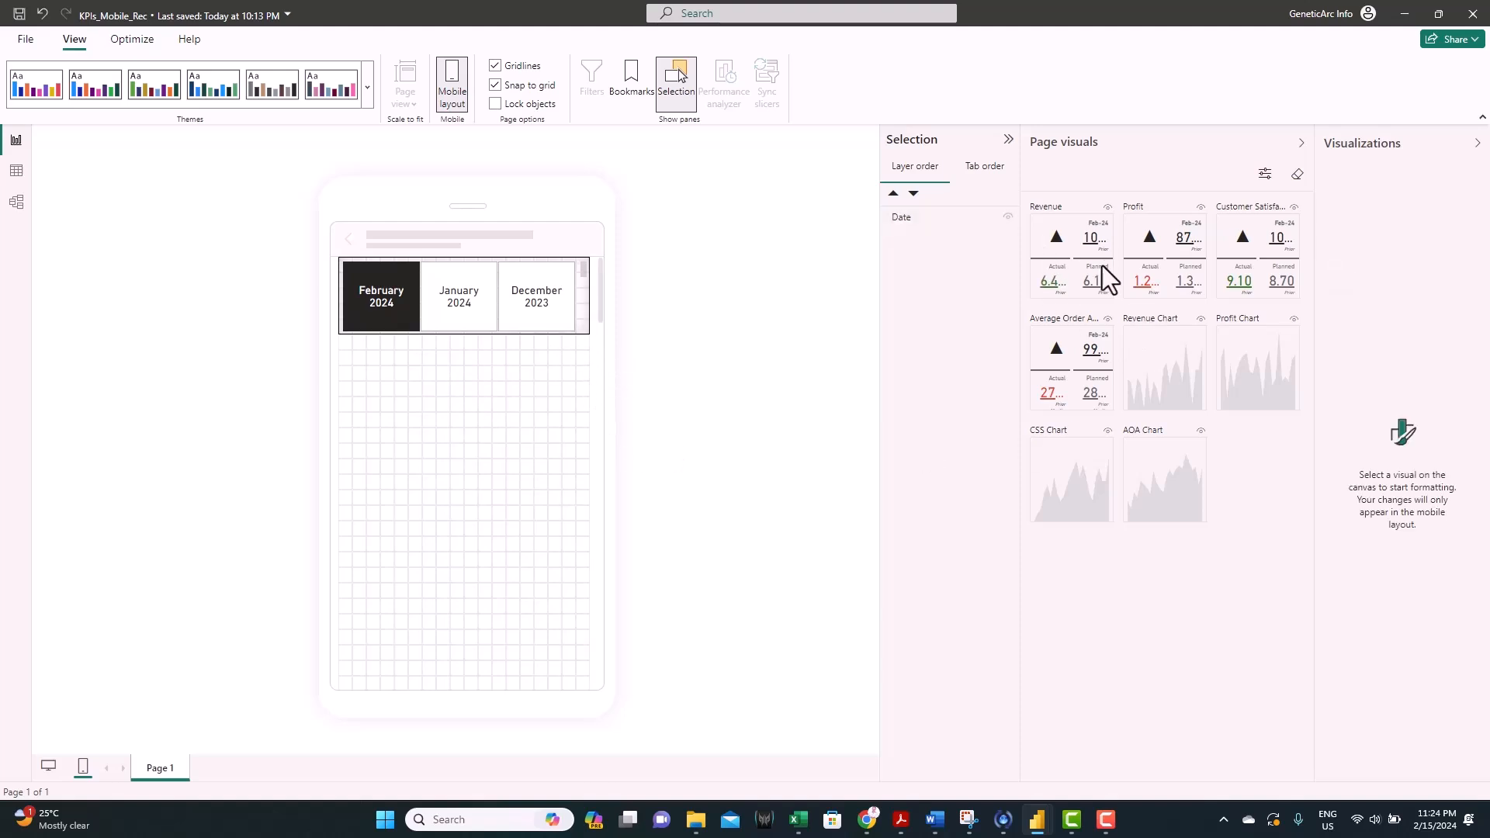
# Step: Place the Revenue card full width below the slicer and layer Revenue Chart behind the card's lower half
pyautogui.moveTo(1077, 241); pyautogui.dragTo(388, 388)
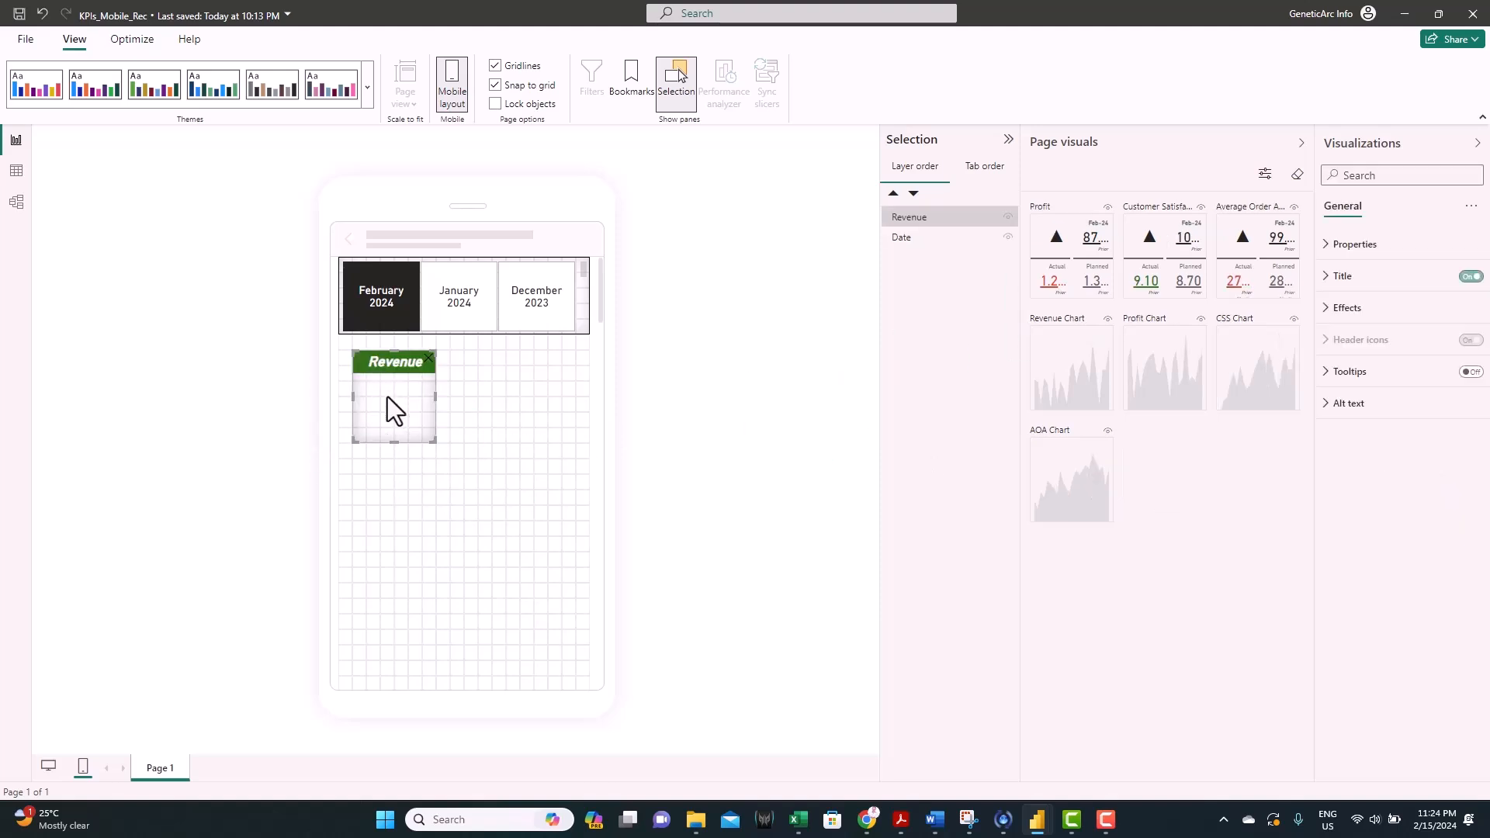
pyautogui.moveTo(421, 442); pyautogui.dragTo(583, 547)
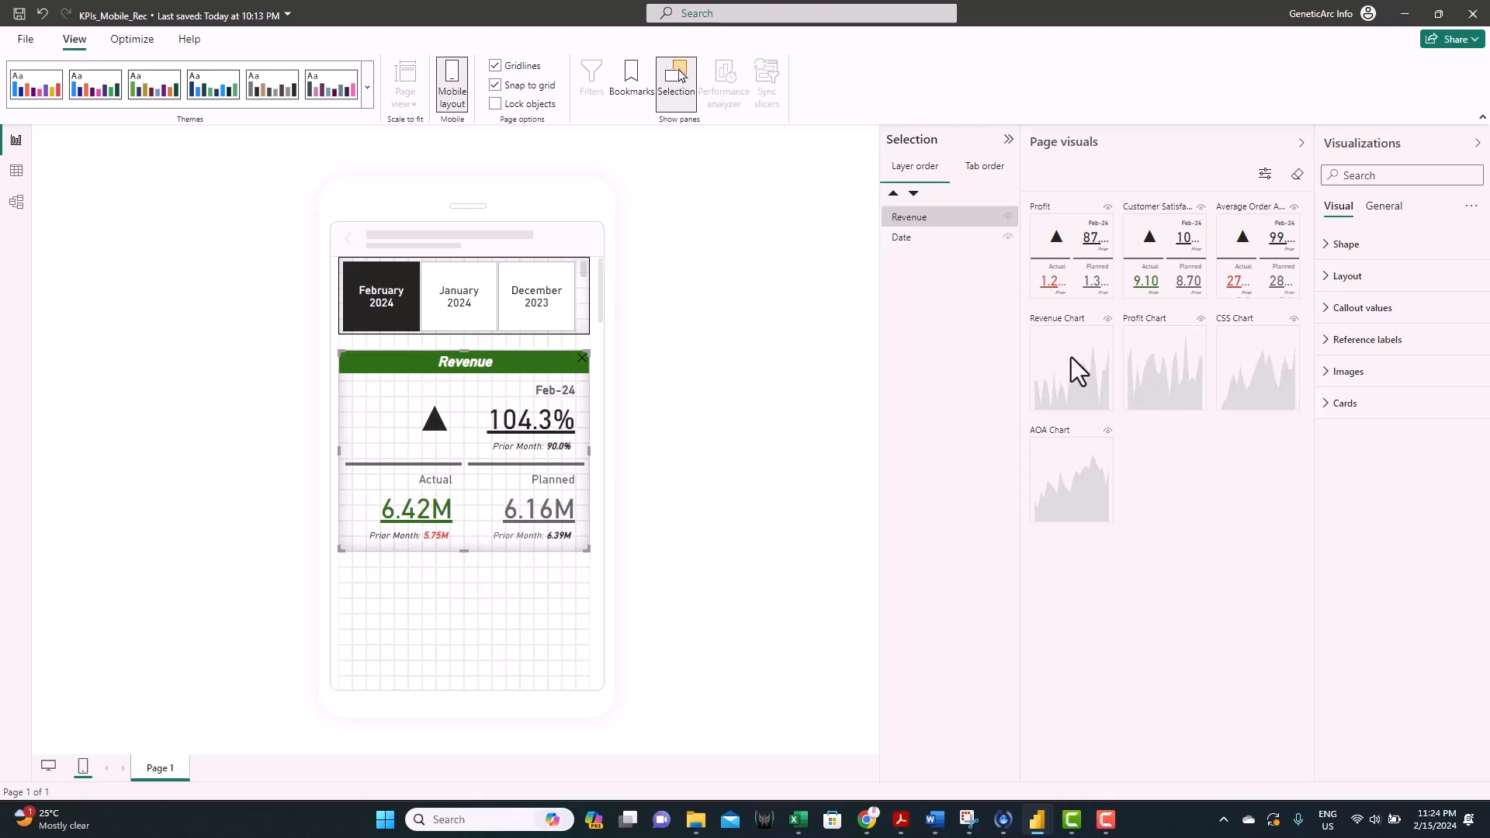
pyautogui.moveTo(1082, 360); pyautogui.dragTo(585, 510)
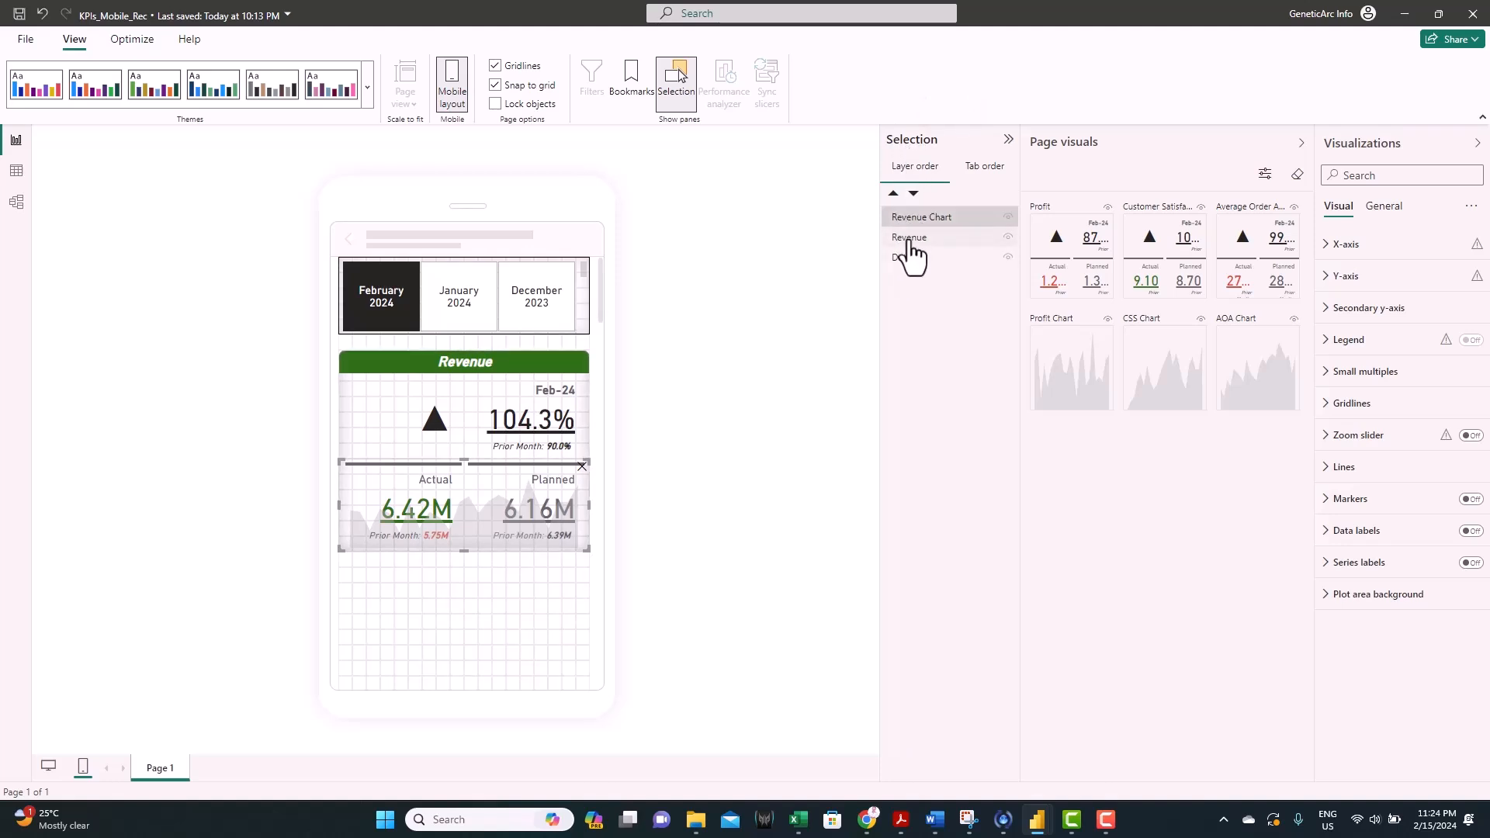
pyautogui.moveTo(934, 225); pyautogui.dragTo(945, 263)
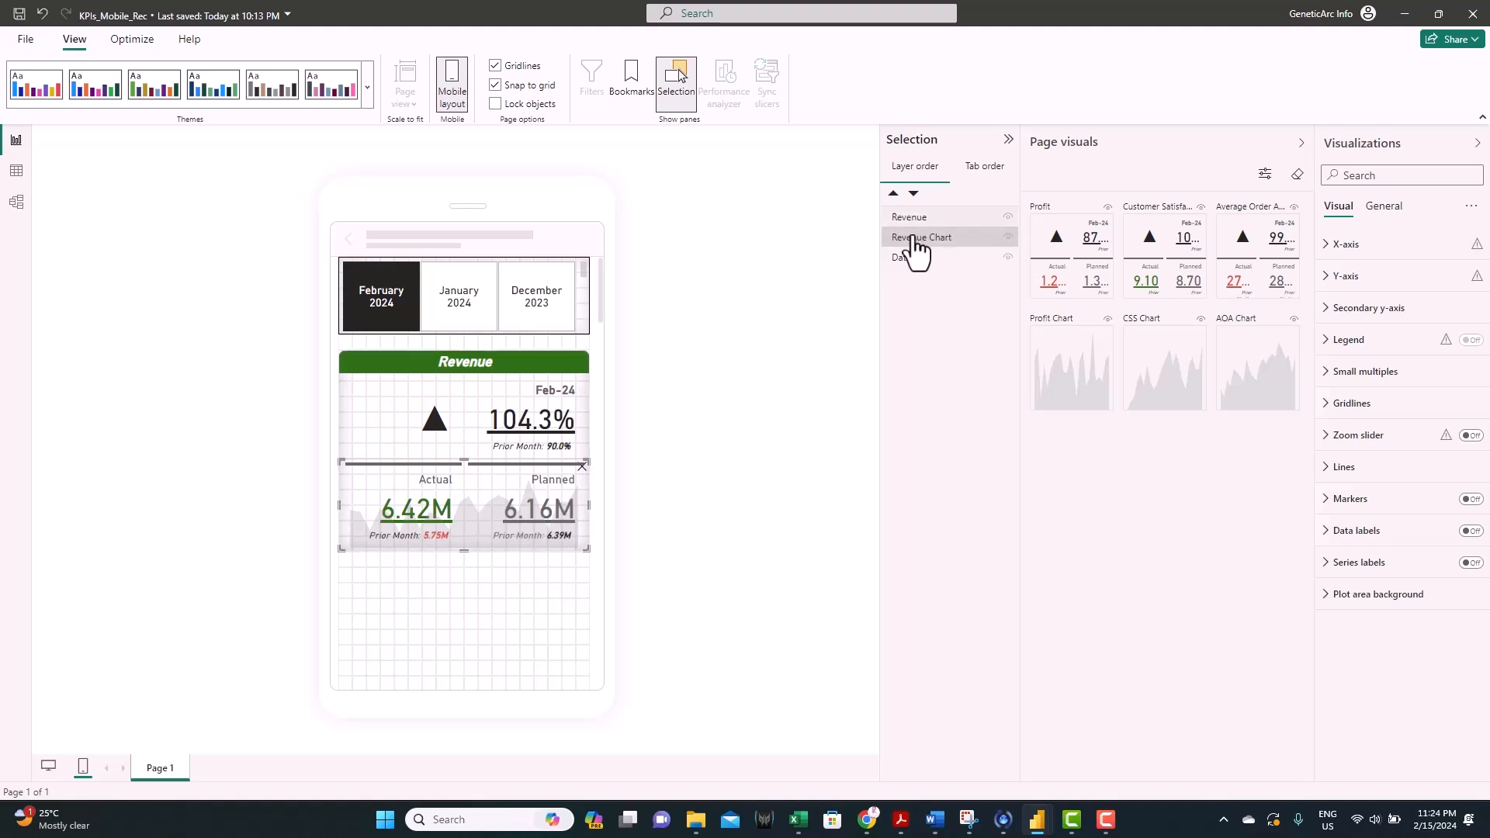
pyautogui.click(547, 588)
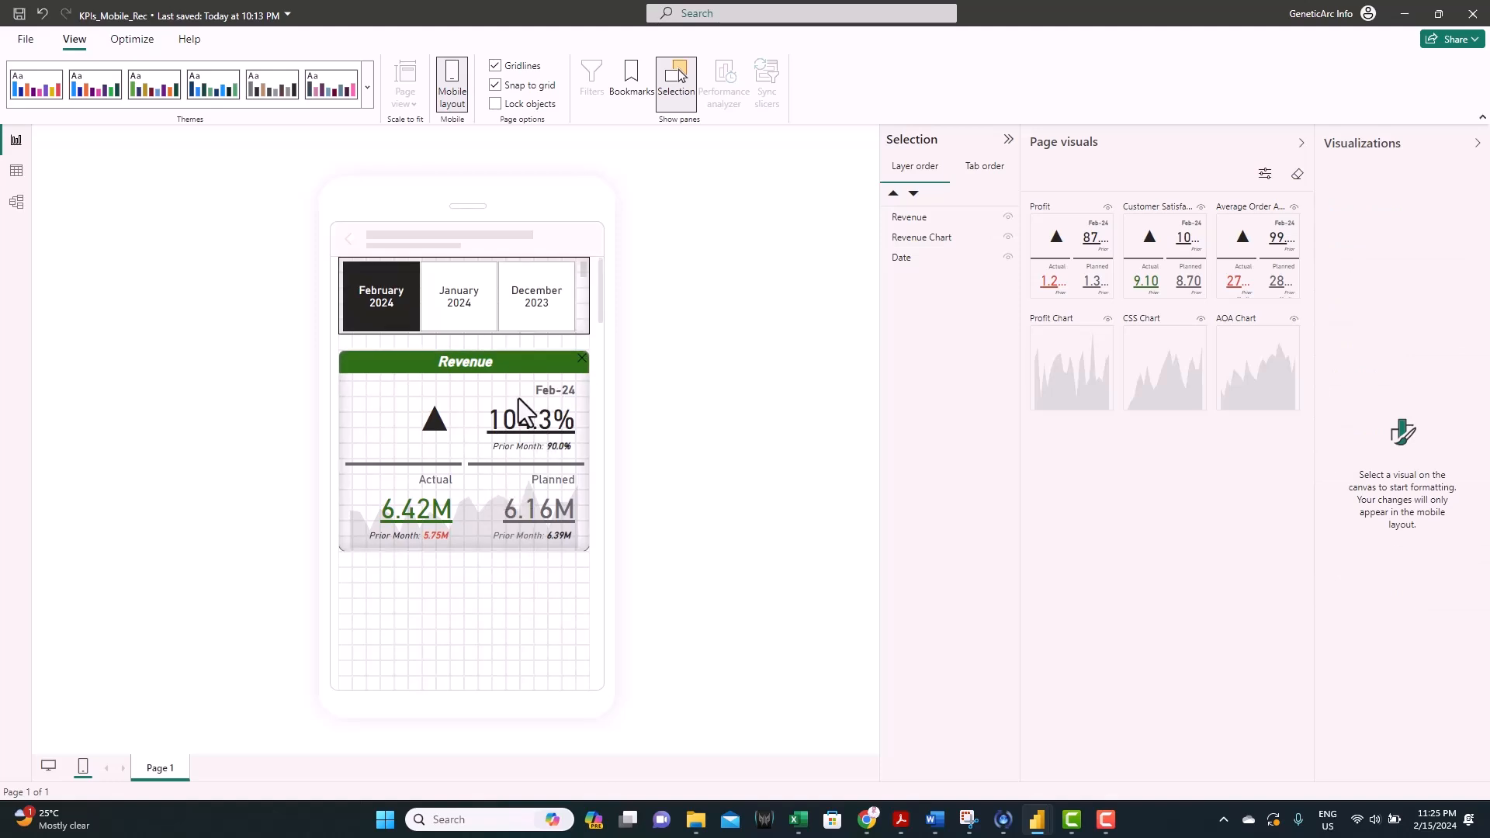
pyautogui.scroll(-3, 518, 398)
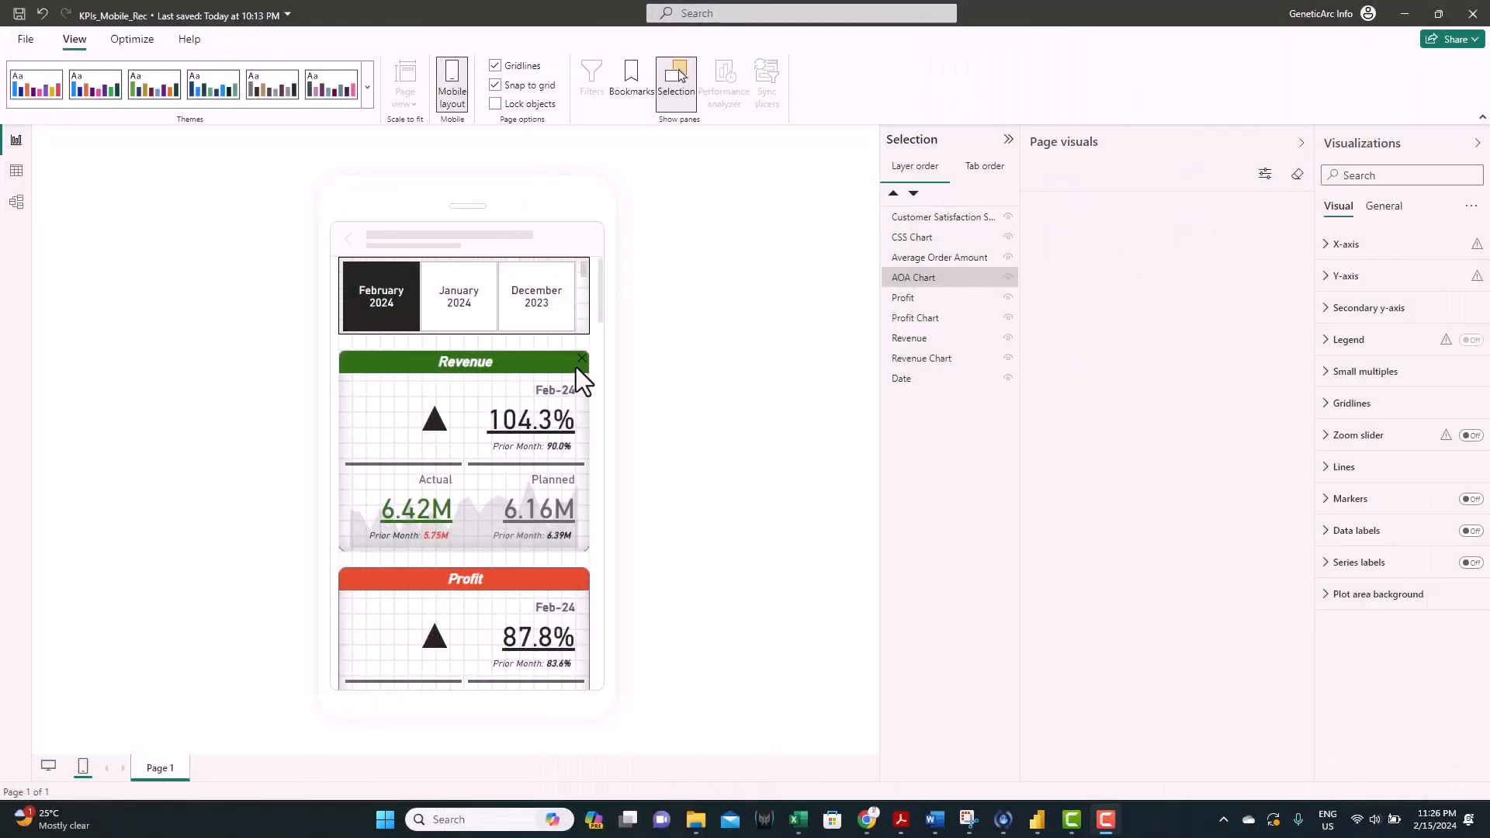
pyautogui.scroll(-13, 575, 367)
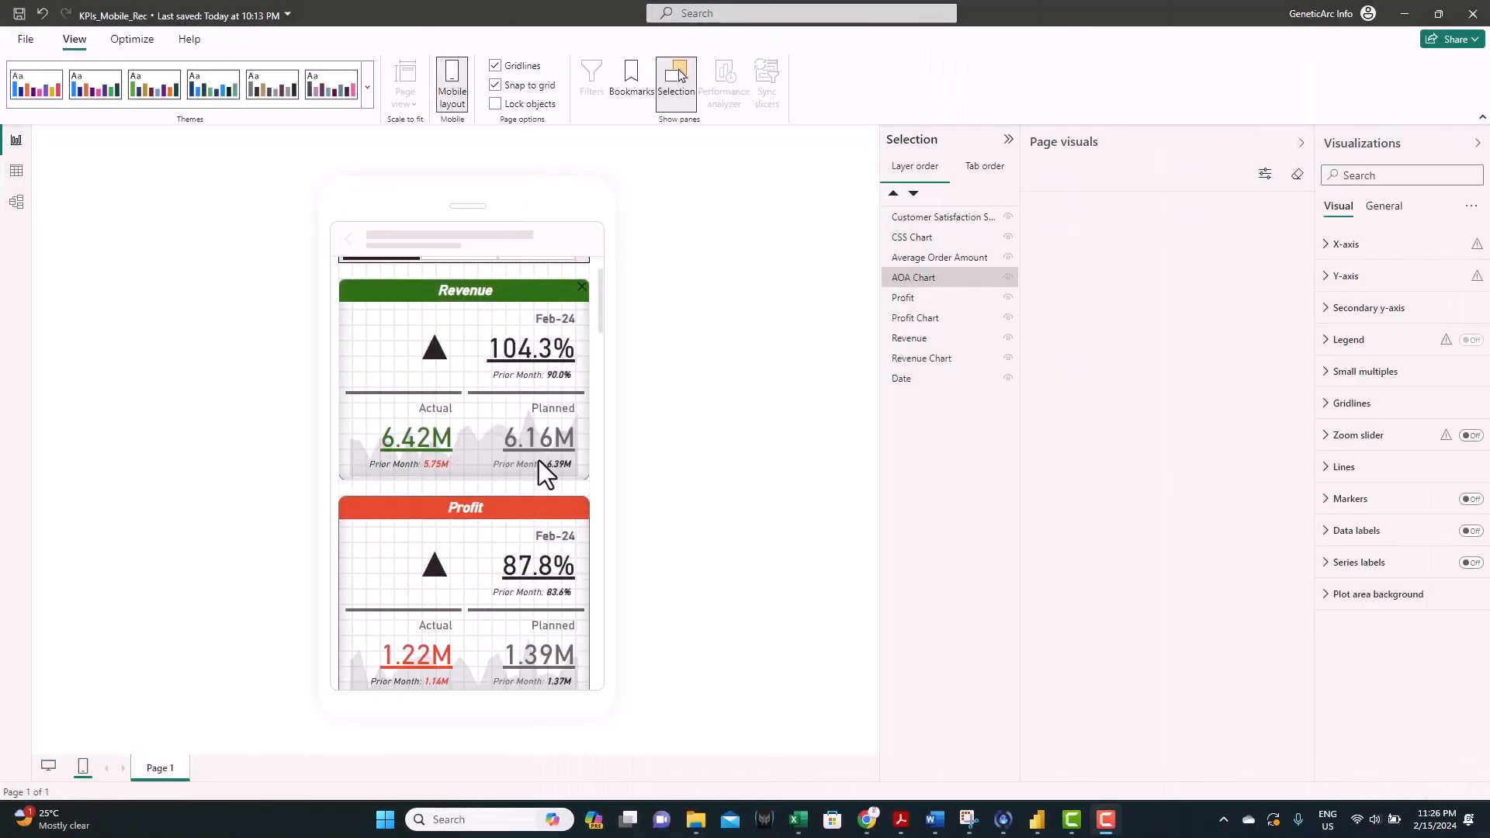
# Step: Review the stacked KPI cards on the phone canvas with the Date slicer set to January 2024
pyautogui.scroll(6, 510, 537)
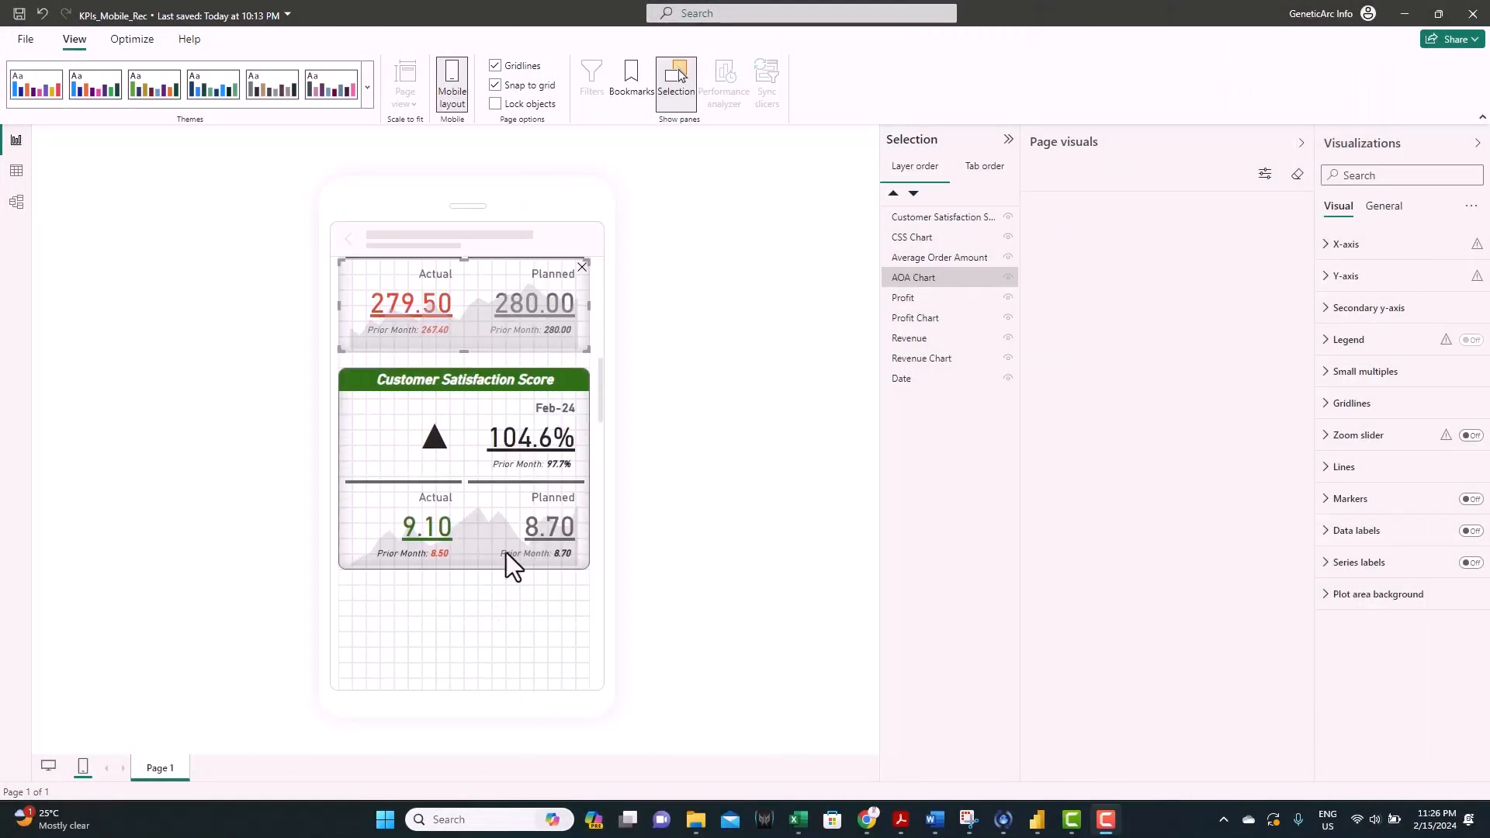
pyautogui.scroll(-8, 484, 621)
pyautogui.scroll(15, 445, 630)
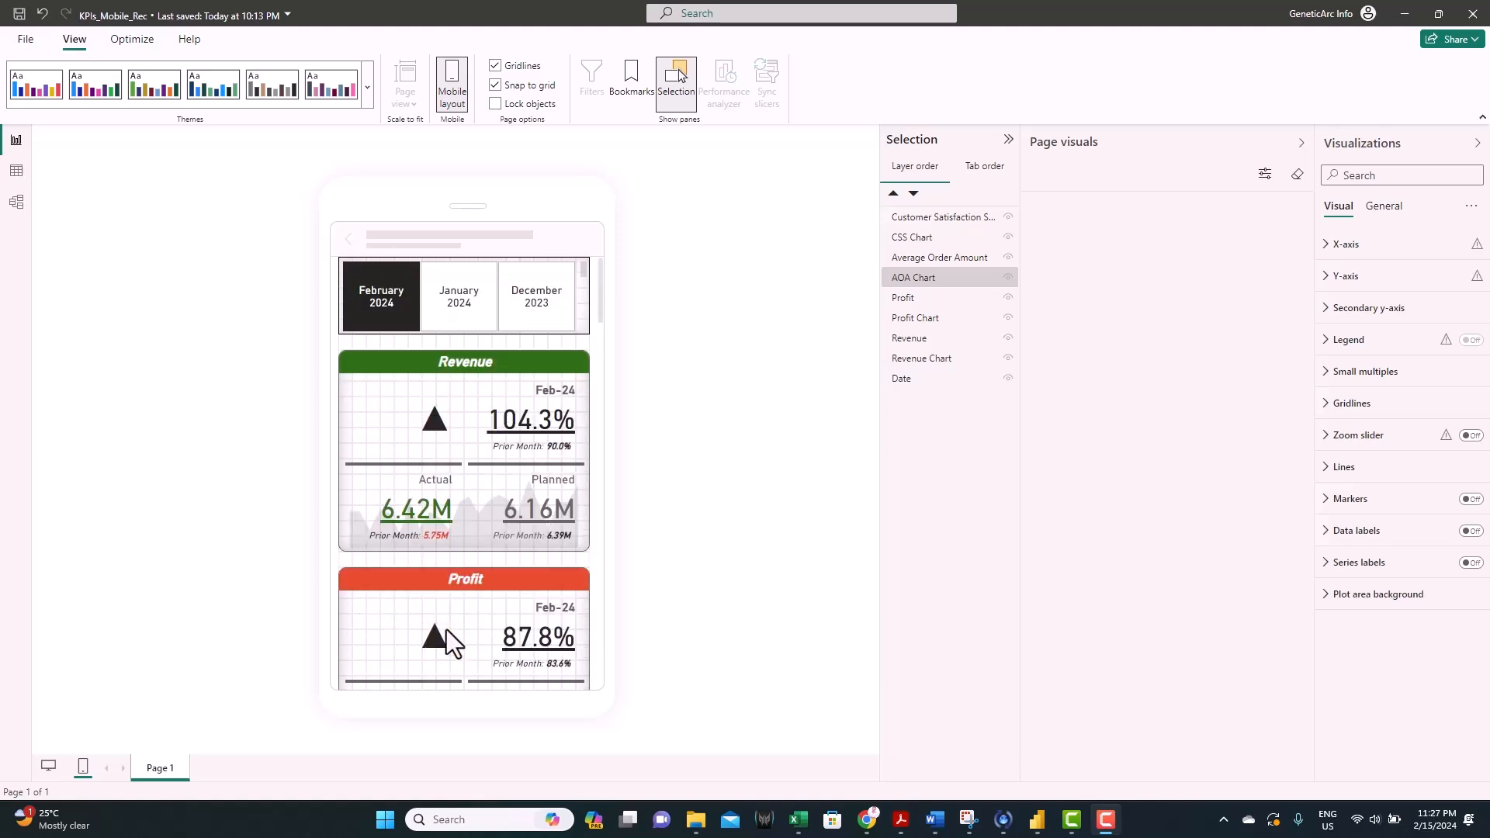
pyautogui.click(452, 309)
pyautogui.scroll(-9, 506, 506)
pyautogui.scroll(-3, 476, 609)
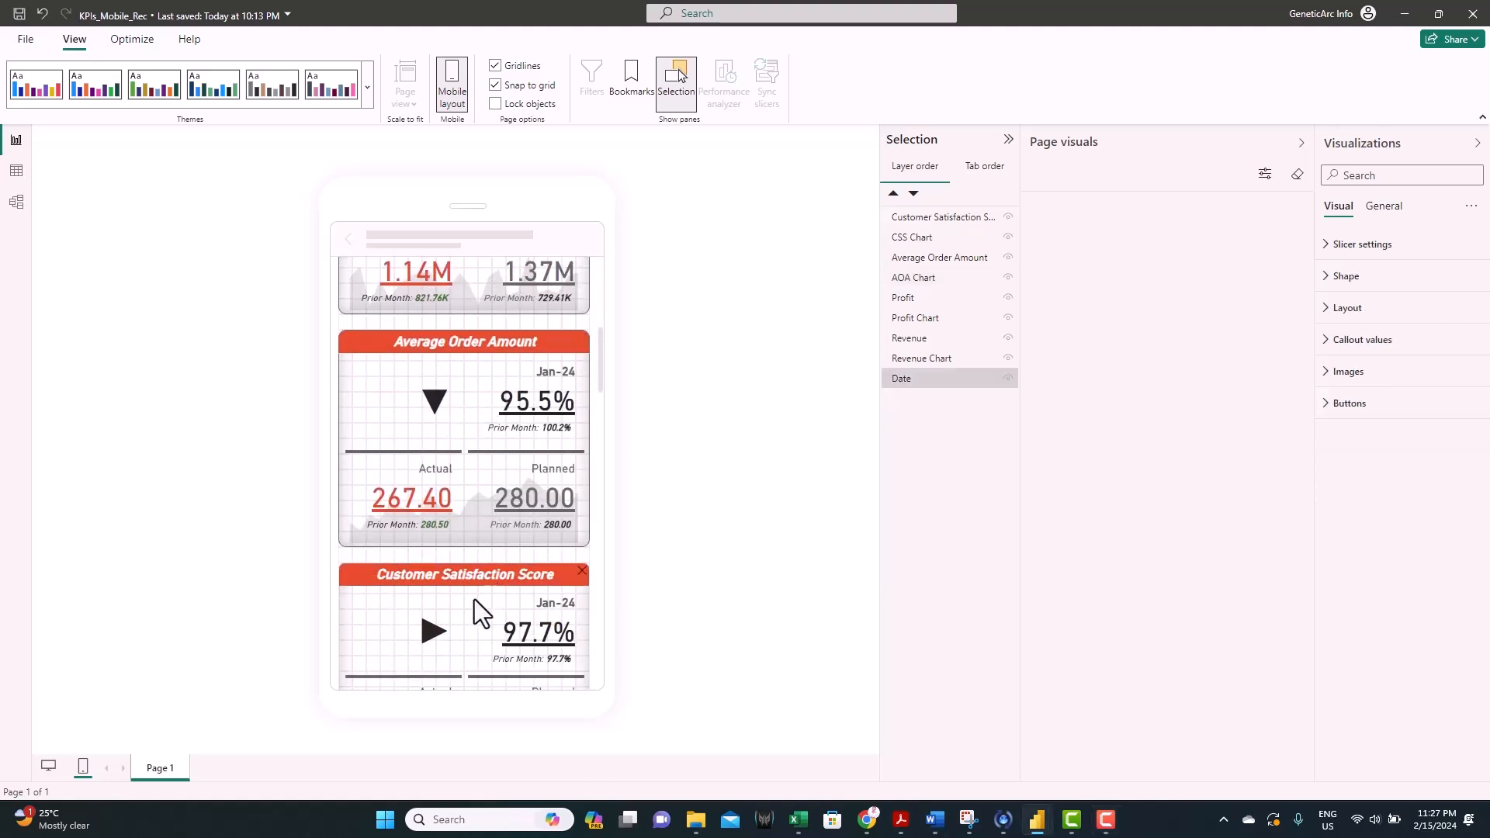
pyautogui.scroll(12, 476, 612)
# Step: Review the KPI cards for December 2023, then set the Date slicer back to February 2024
pyautogui.click(538, 309)
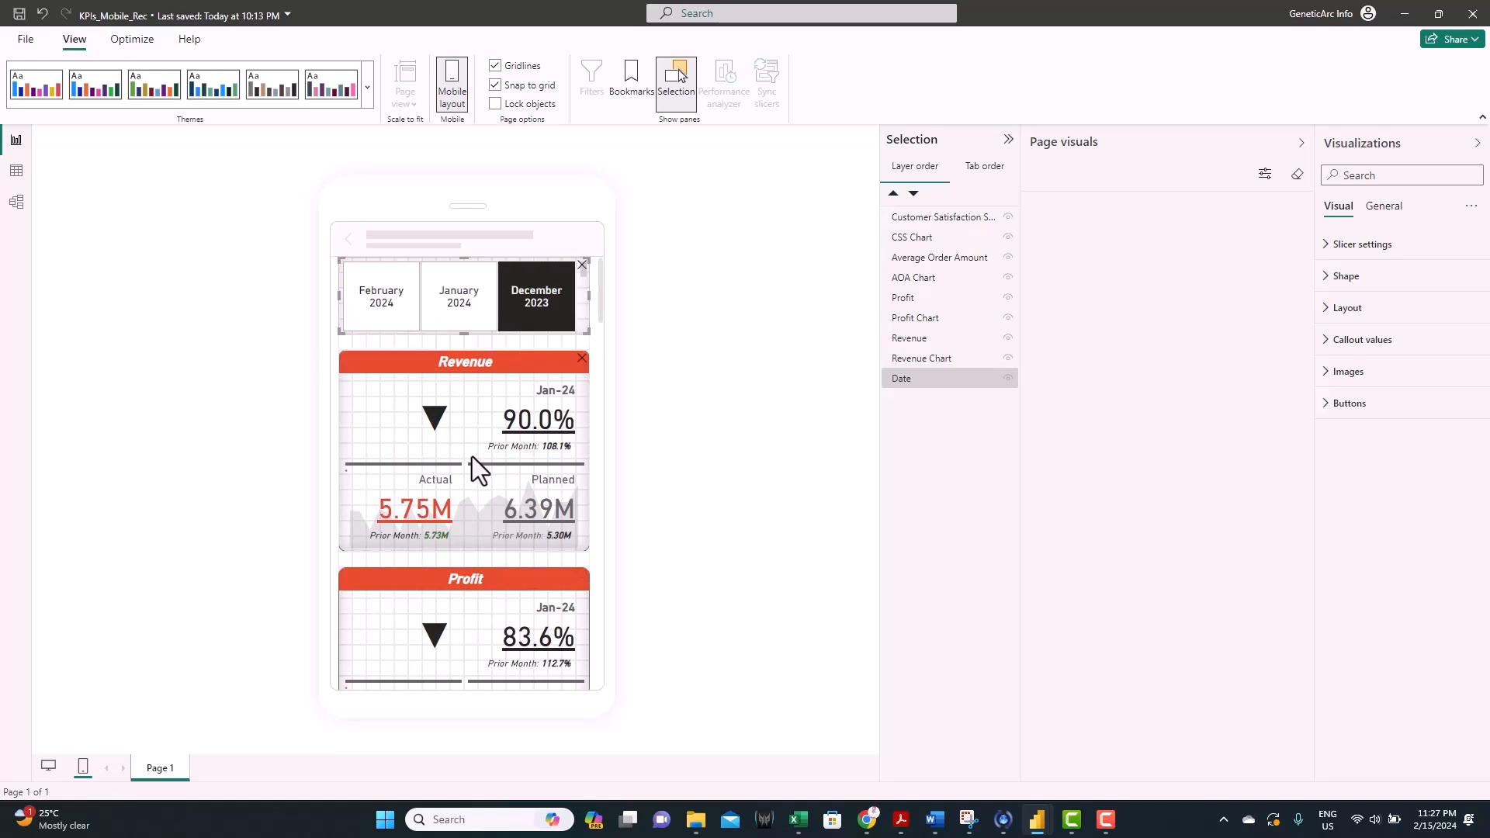
pyautogui.scroll(-11, 472, 458)
pyautogui.scroll(-3, 470, 460)
pyautogui.scroll(10, 475, 523)
pyautogui.scroll(3, 475, 523)
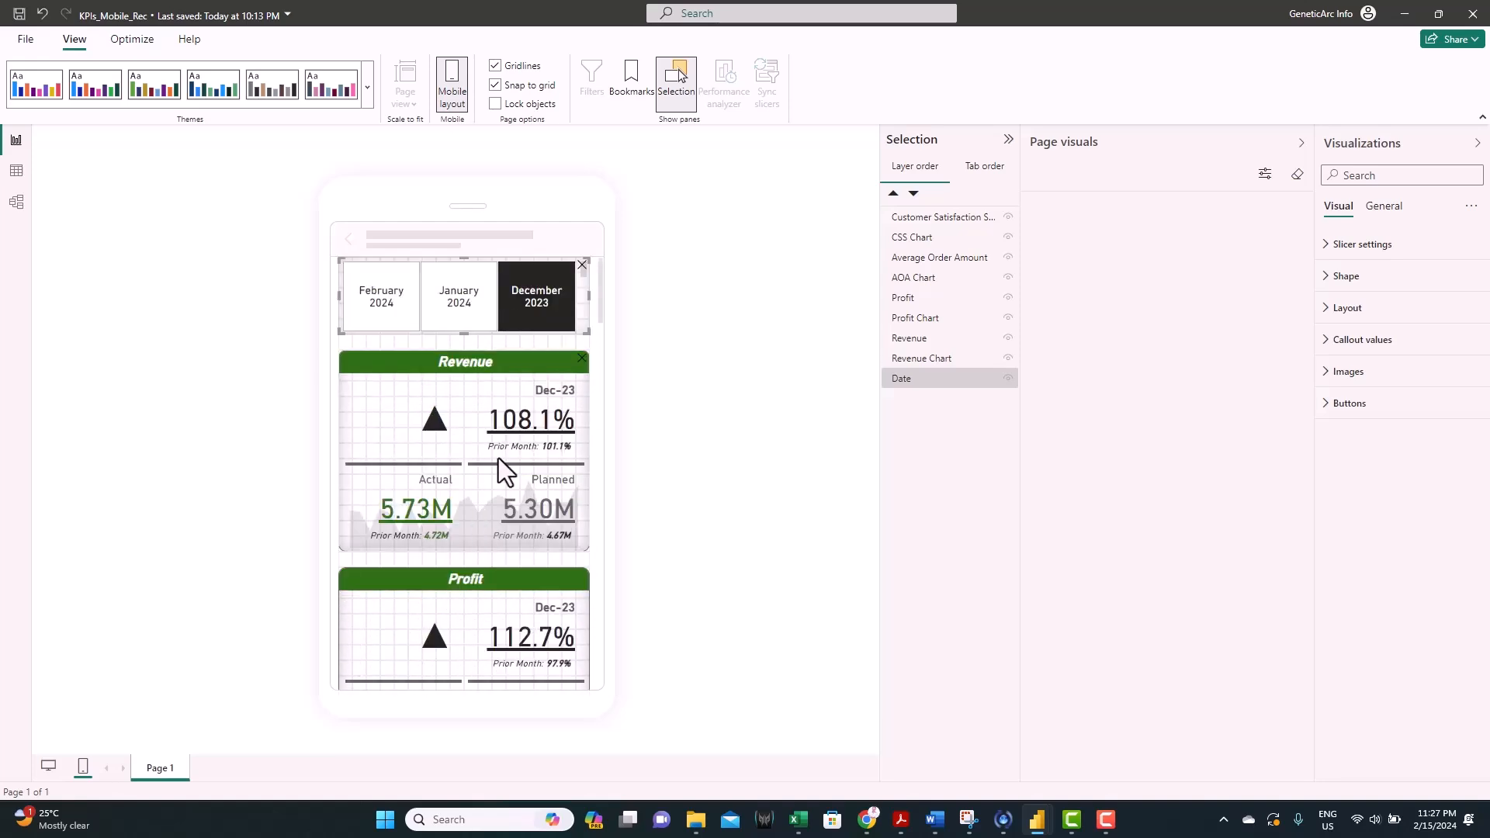
pyautogui.click(403, 319)
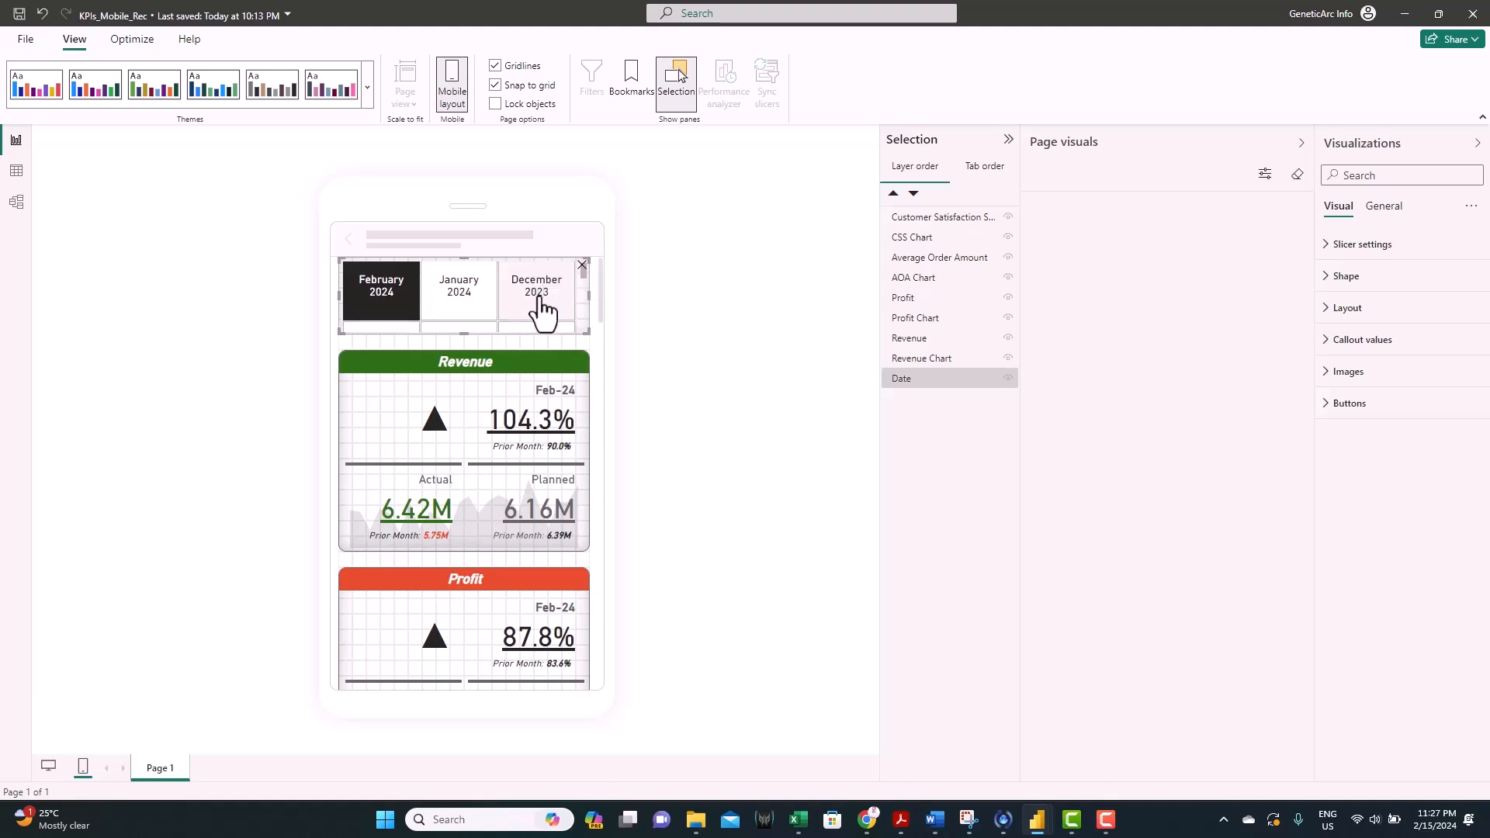
# Step: Examine the months in the Date slicer and the stacked cards down to Customer Satisfaction Score for February 2024
pyautogui.scroll(-1, 537, 304)
pyautogui.scroll(3, 544, 310)
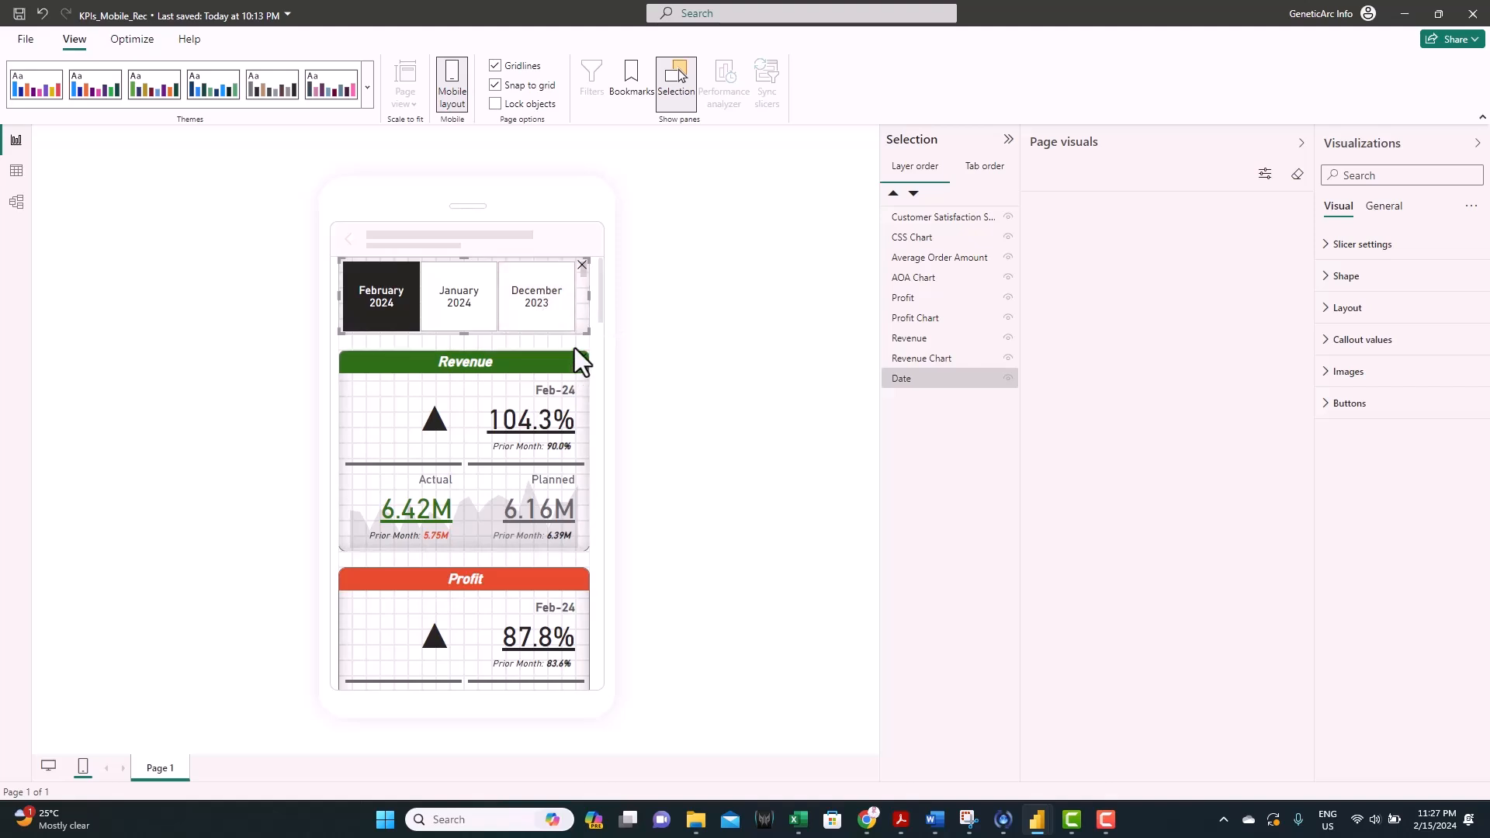
pyautogui.scroll(-5, 576, 343)
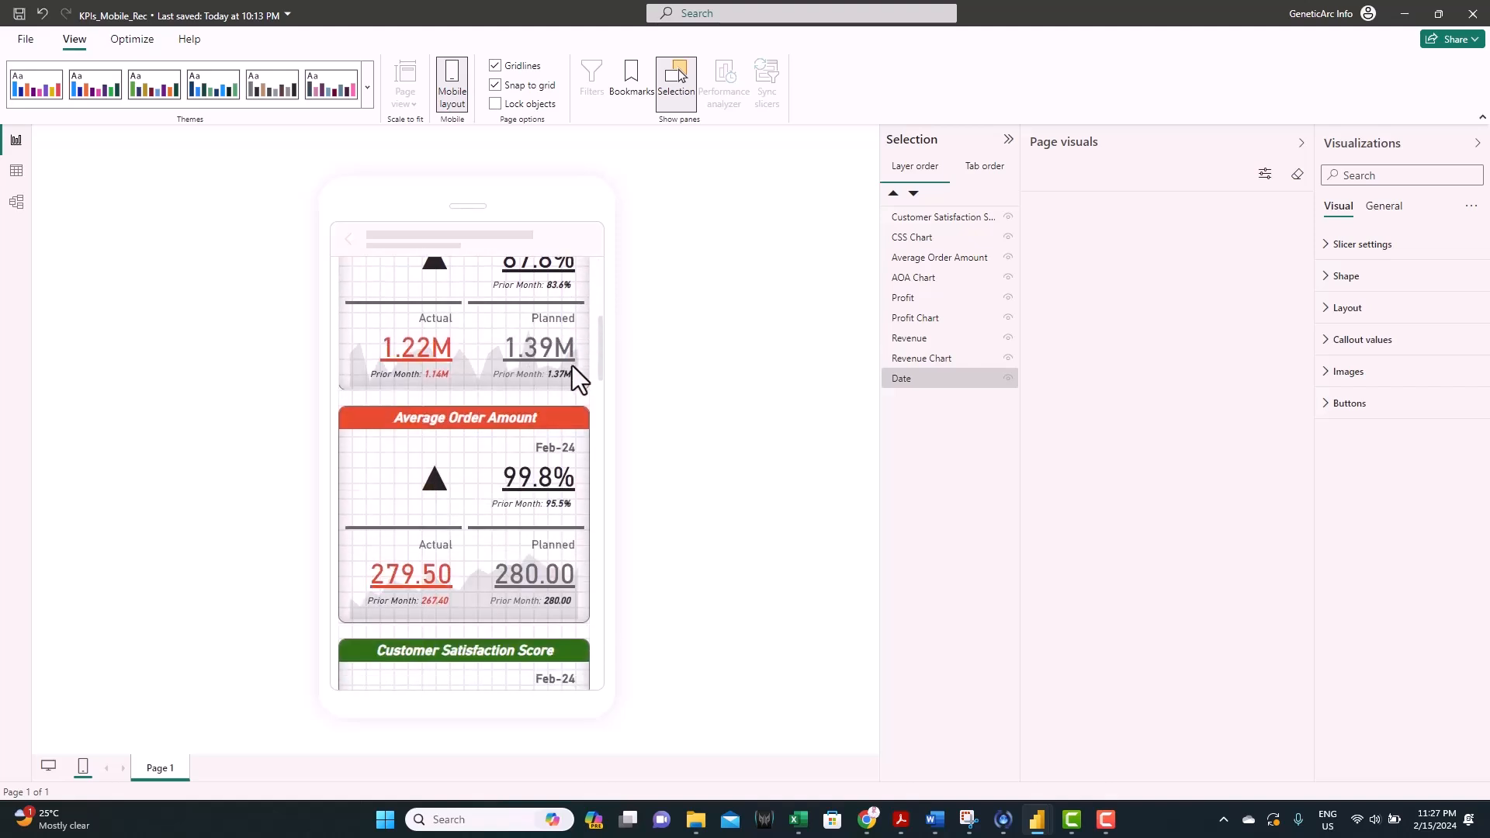
pyautogui.scroll(-4, 547, 405)
pyautogui.scroll(7, 542, 447)
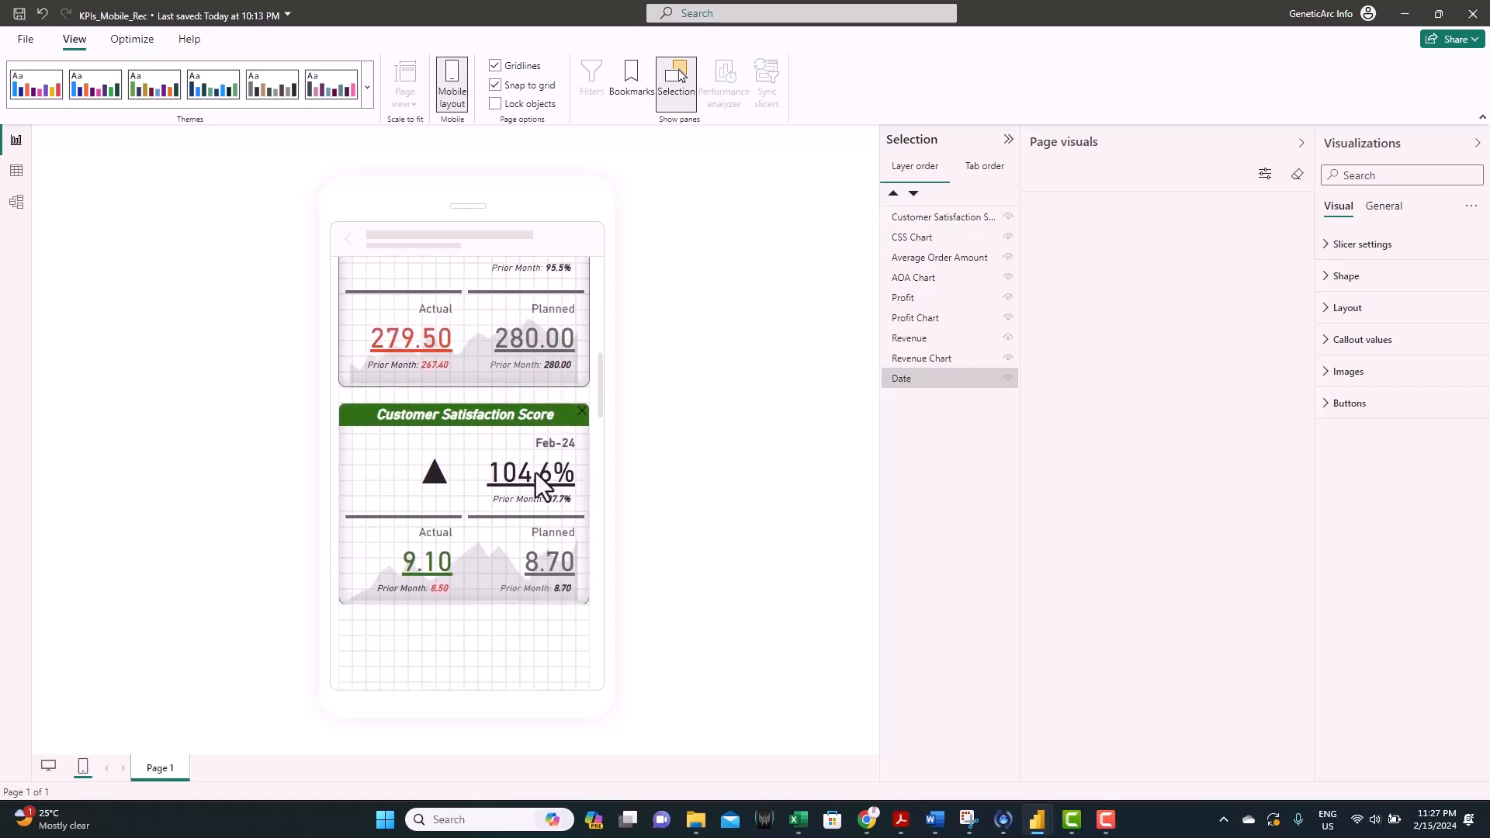
pyautogui.scroll(3, 534, 474)
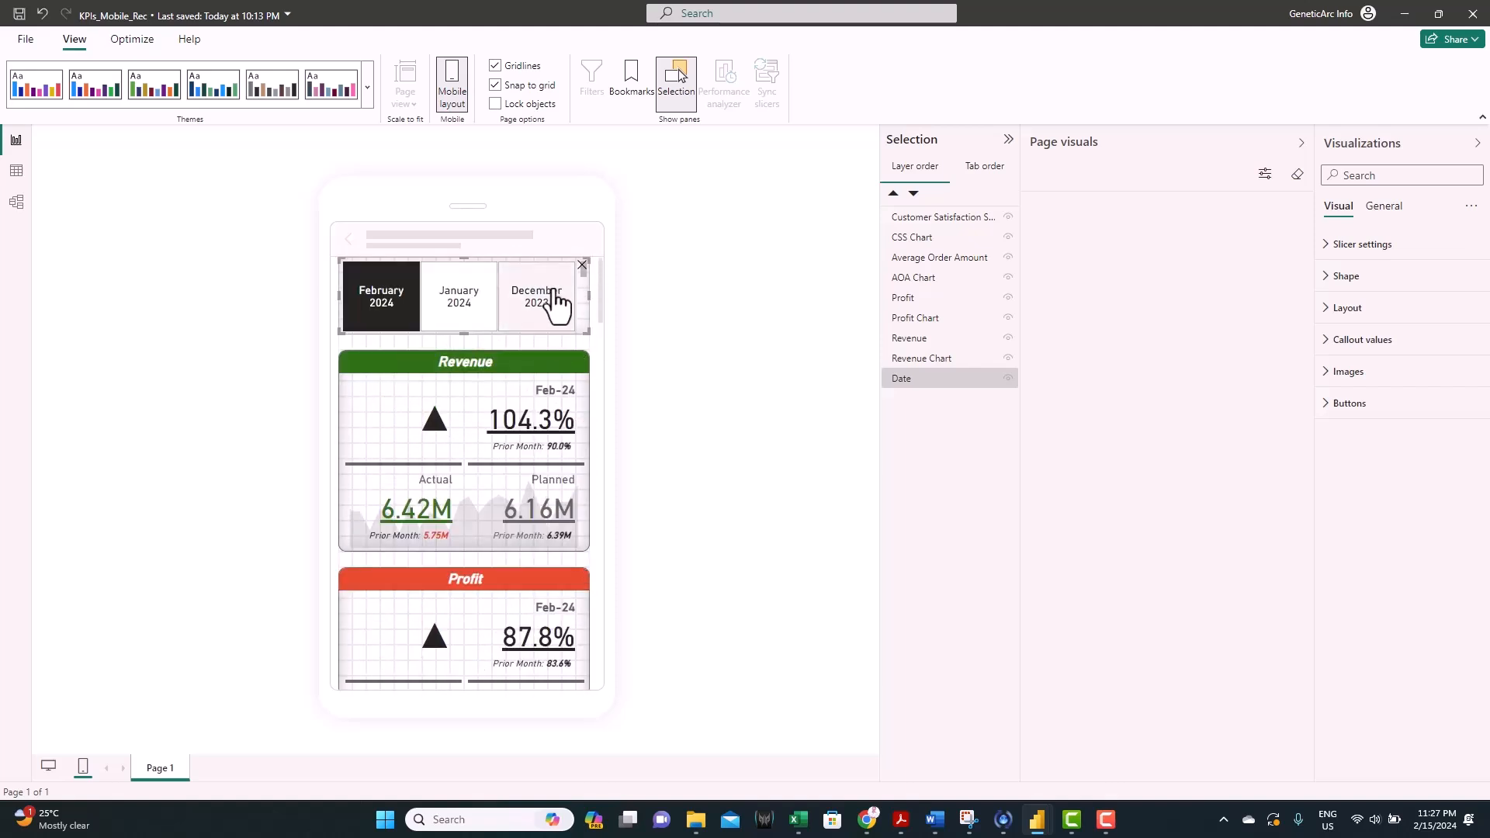
pyautogui.scroll(2, 555, 301)
# Step: Return to the desktop layout and change the filter type on the slicer's Date field to Top N
pyautogui.click(48, 766)
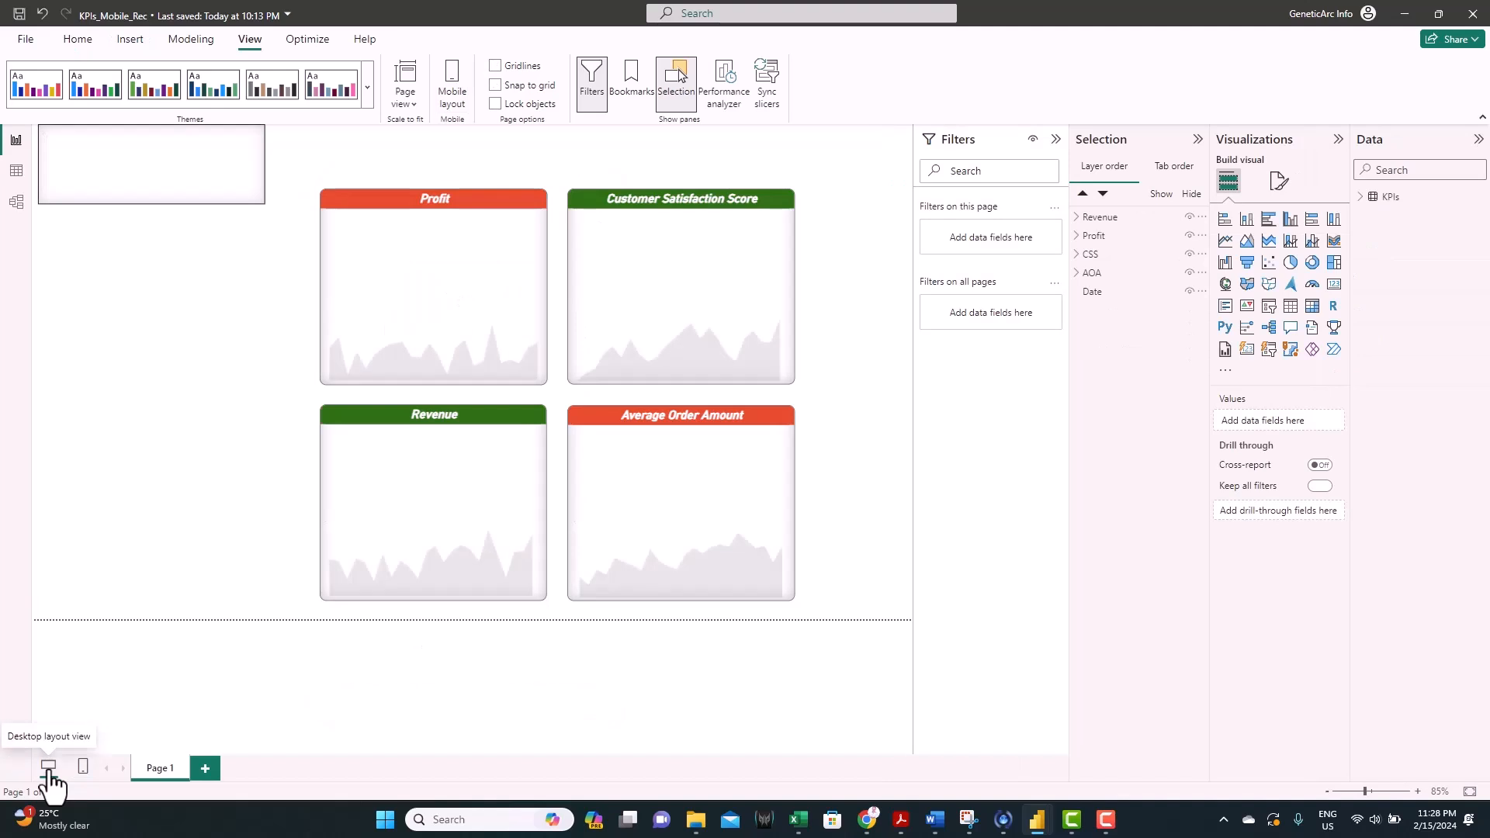
pyautogui.click(251, 208)
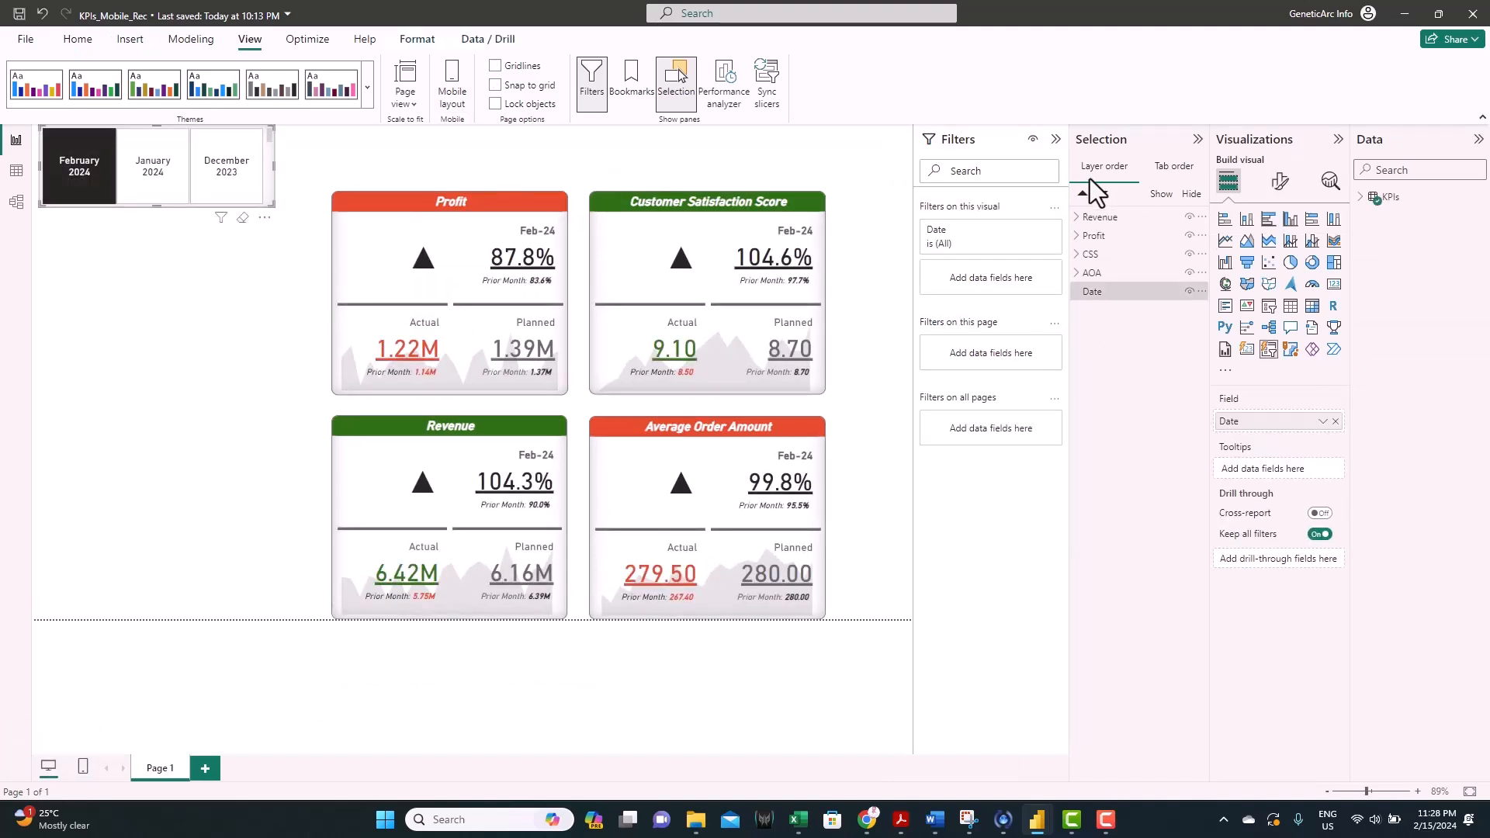
pyautogui.click(1031, 230)
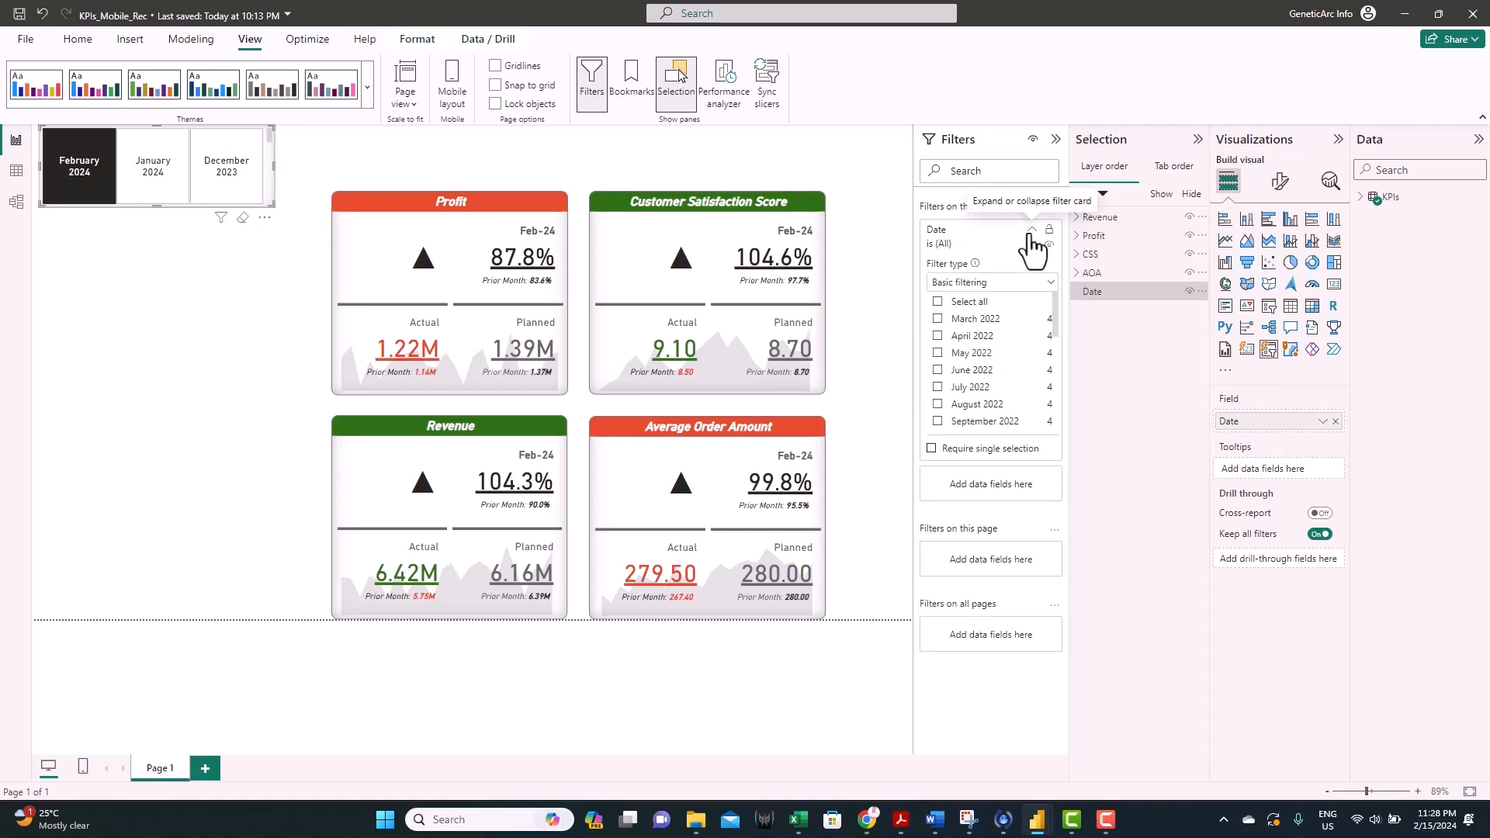
pyautogui.click(989, 282)
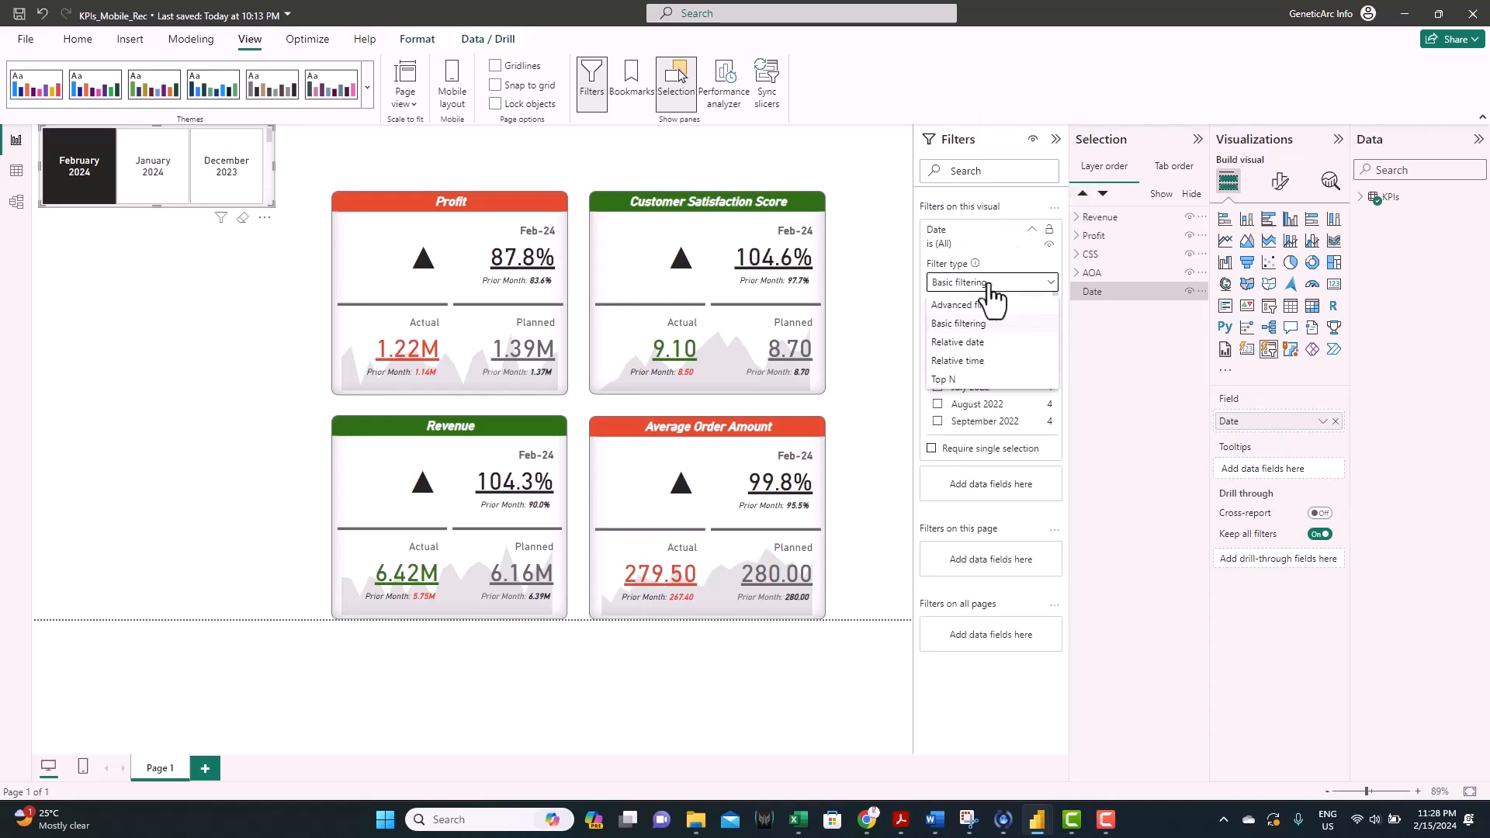
pyautogui.click(966, 379)
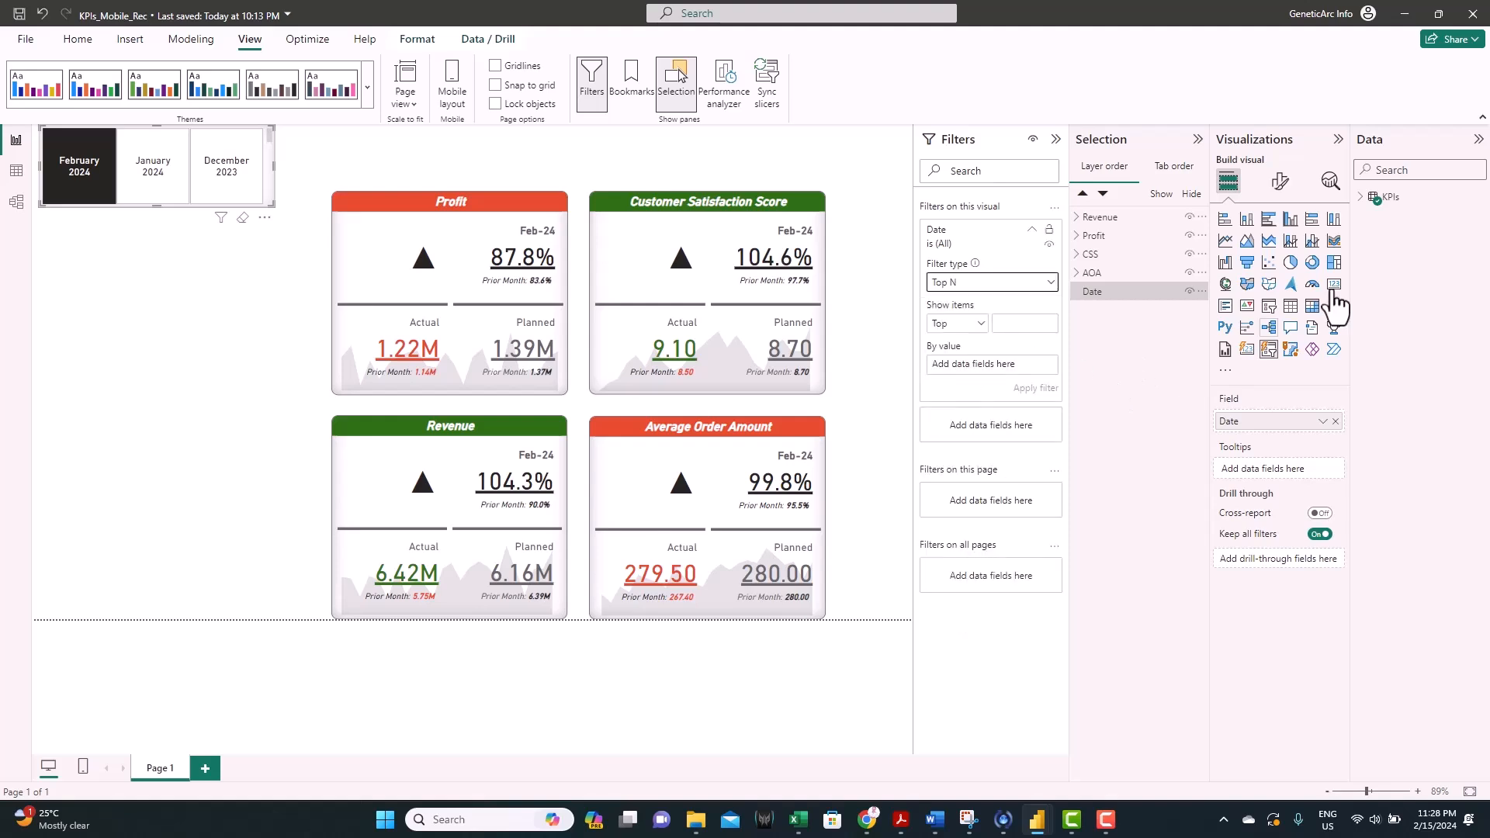
# Step: Limit the Date slicer to the top 3 items by Latest Date and apply the filter
pyautogui.click(1358, 198)
pyautogui.moveTo(1420, 309); pyautogui.dragTo(1013, 369)
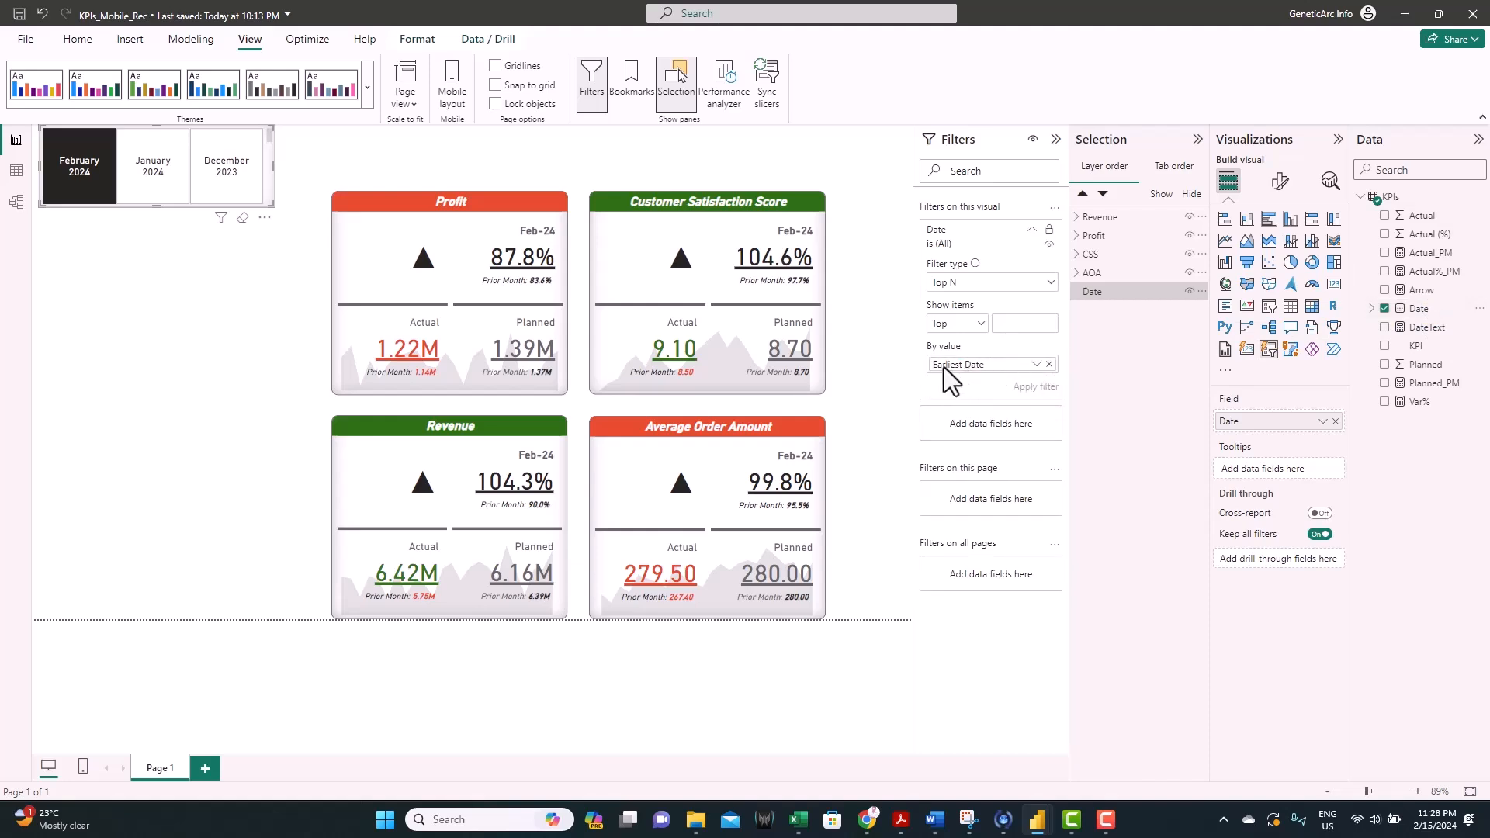
pyautogui.click(1036, 364)
pyautogui.click(1068, 396)
pyautogui.click(1007, 326)
pyautogui.write('3')
pyautogui.click(1037, 387)
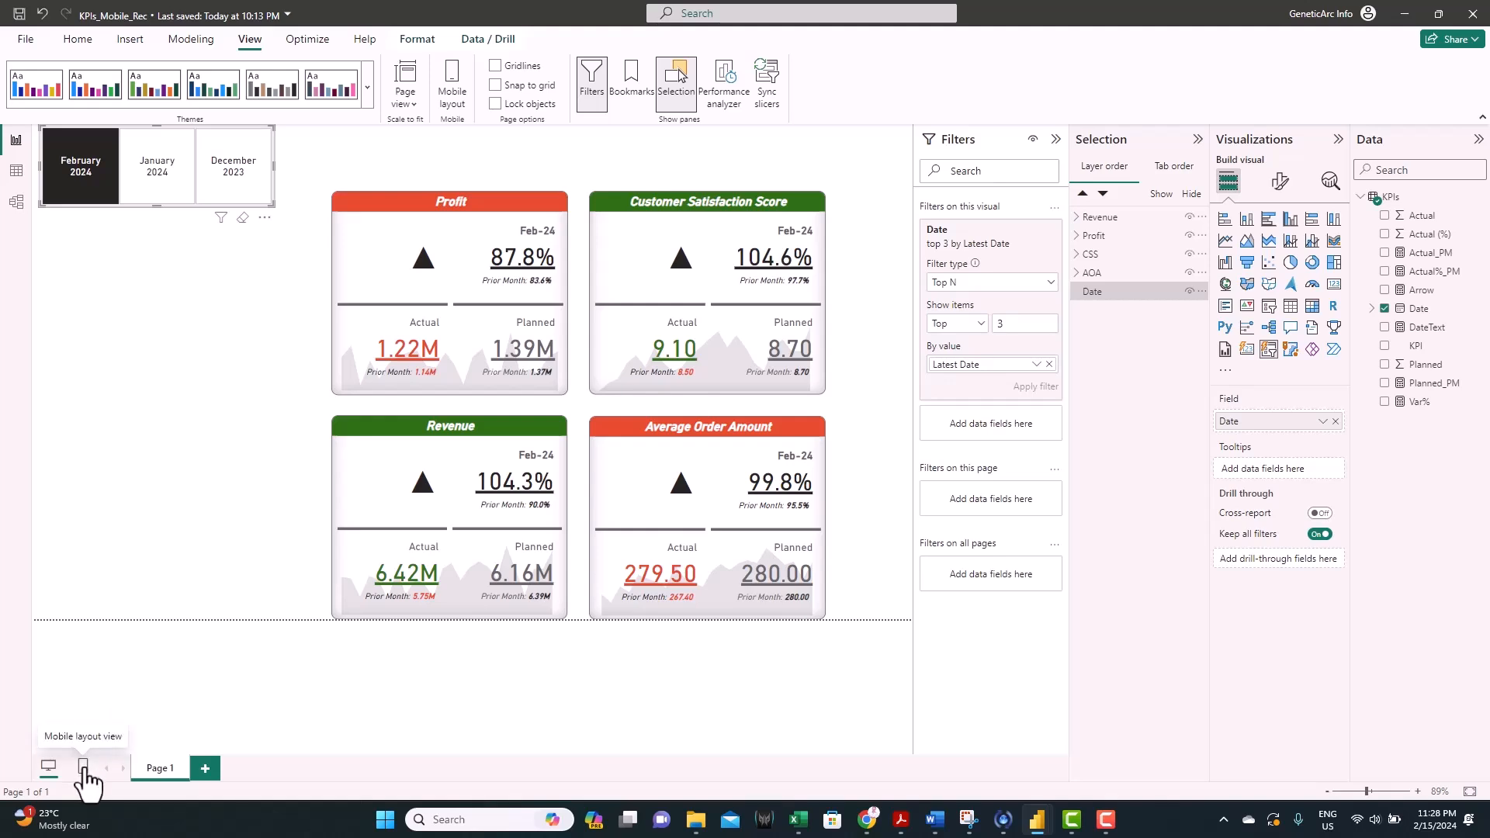
# Step: Open the mobile layout and check the three-month slicer and all the stacked KPI cards
pyautogui.click(83, 766)
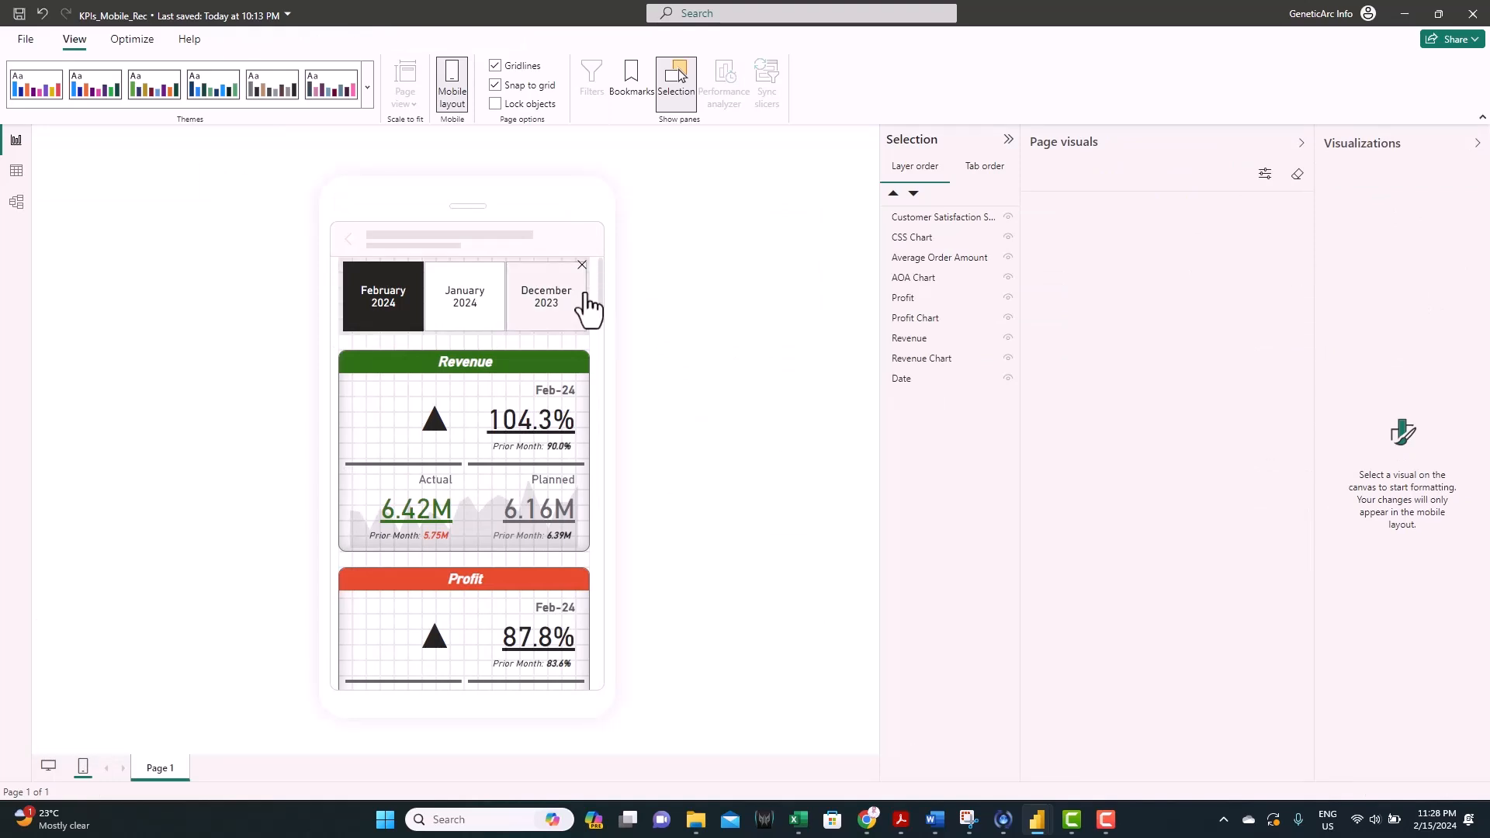
pyautogui.scroll(-4, 534, 431)
pyautogui.scroll(-6, 535, 435)
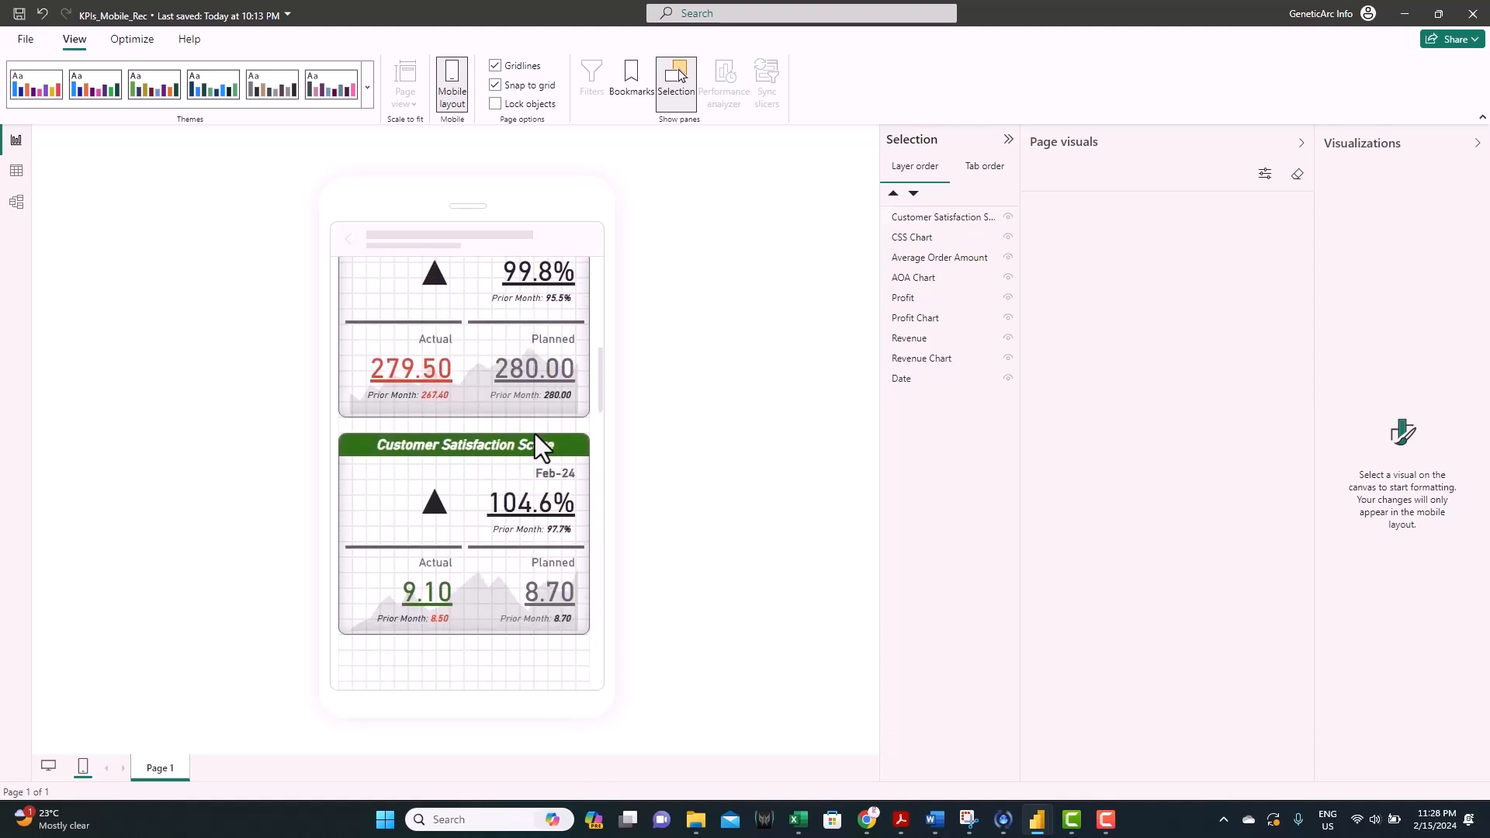
pyautogui.scroll(10, 534, 433)
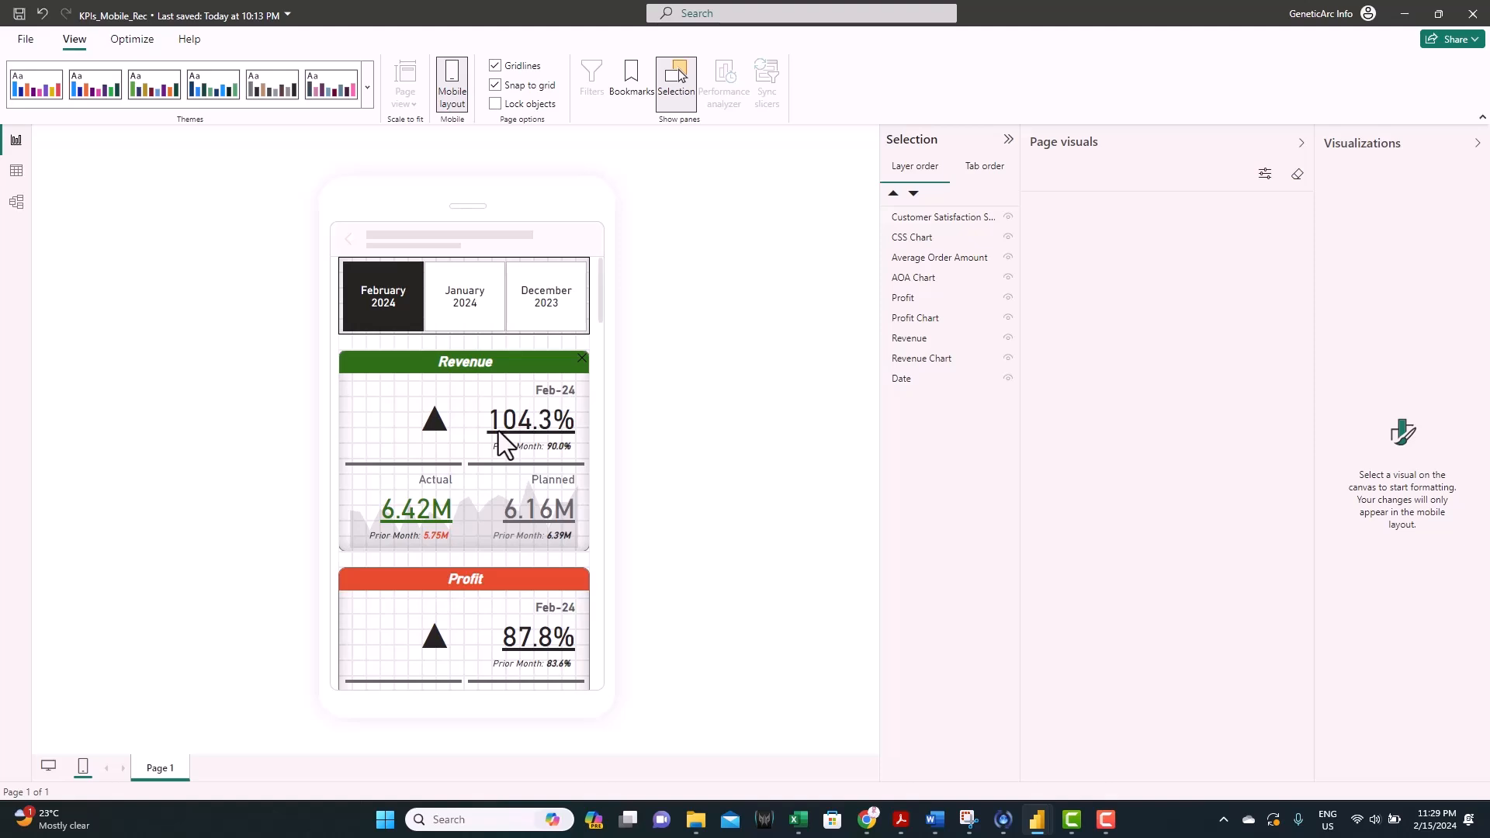
pyautogui.scroll(-3, 512, 411)
pyautogui.scroll(3, 517, 420)
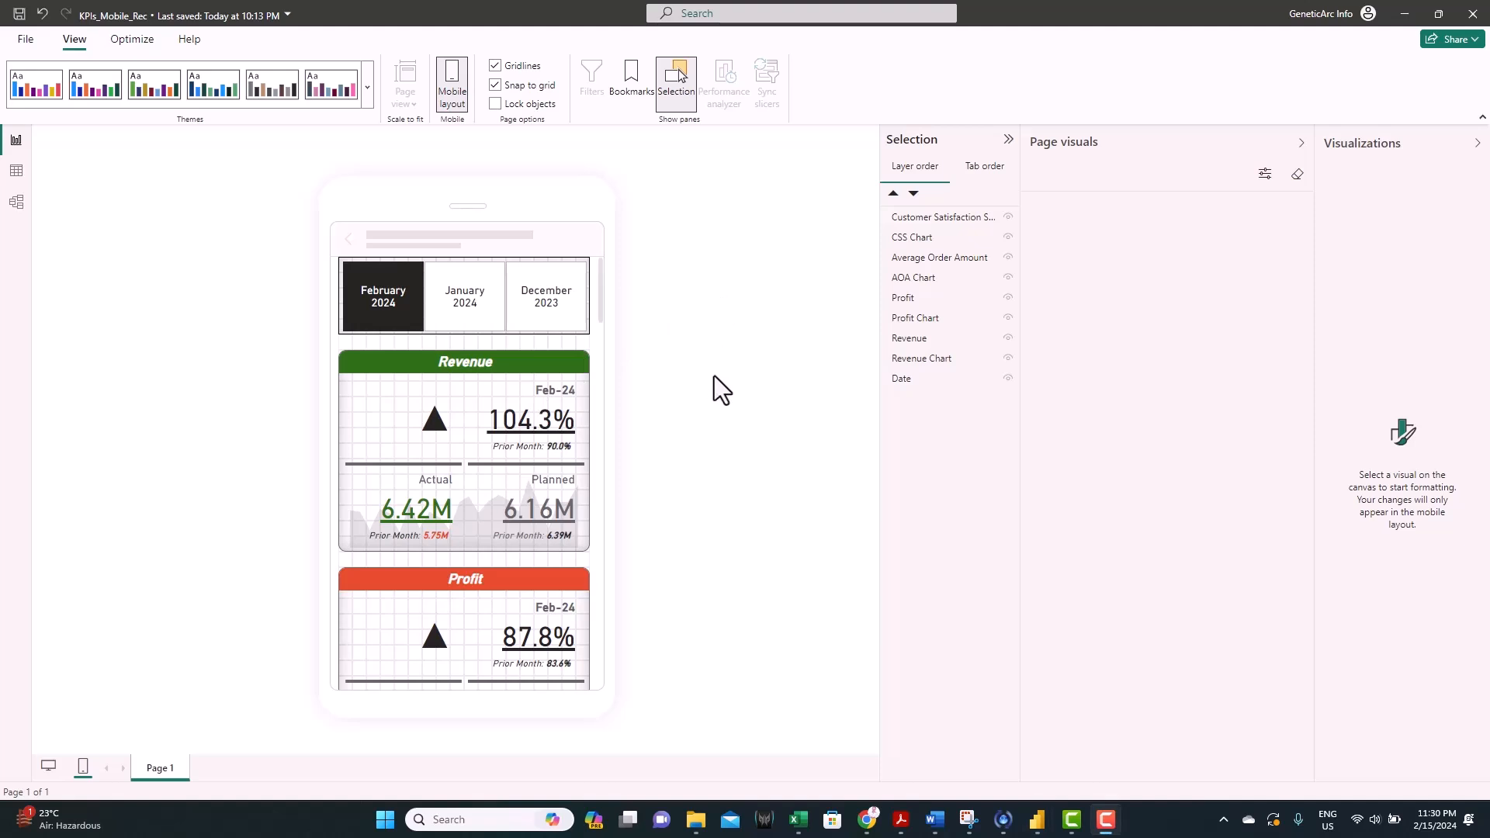
# Step: Return to the desktop layout, save the report and publish it to My workspace
pyautogui.click(48, 768)
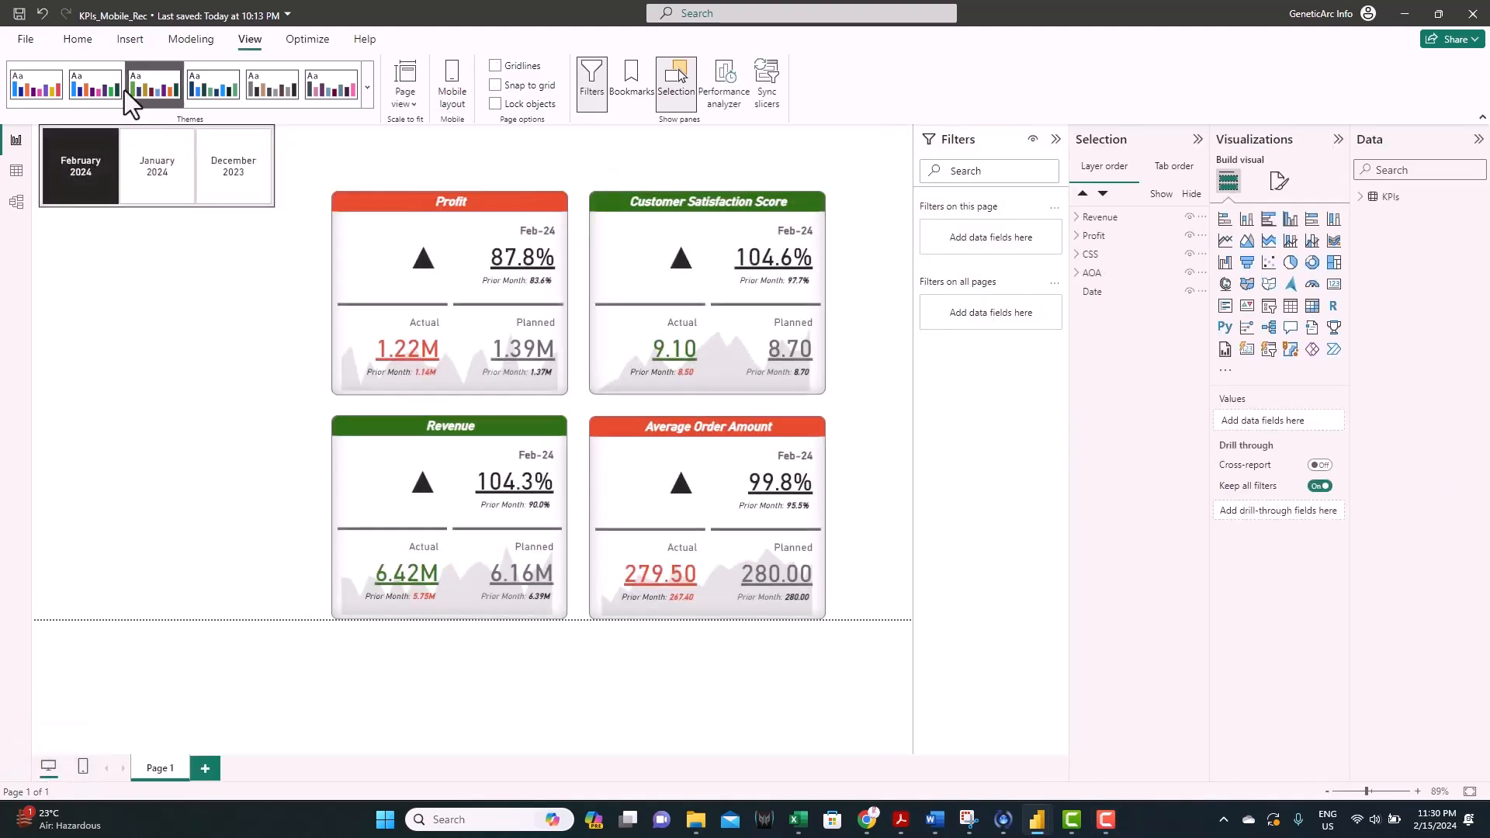
pyautogui.click(75, 40)
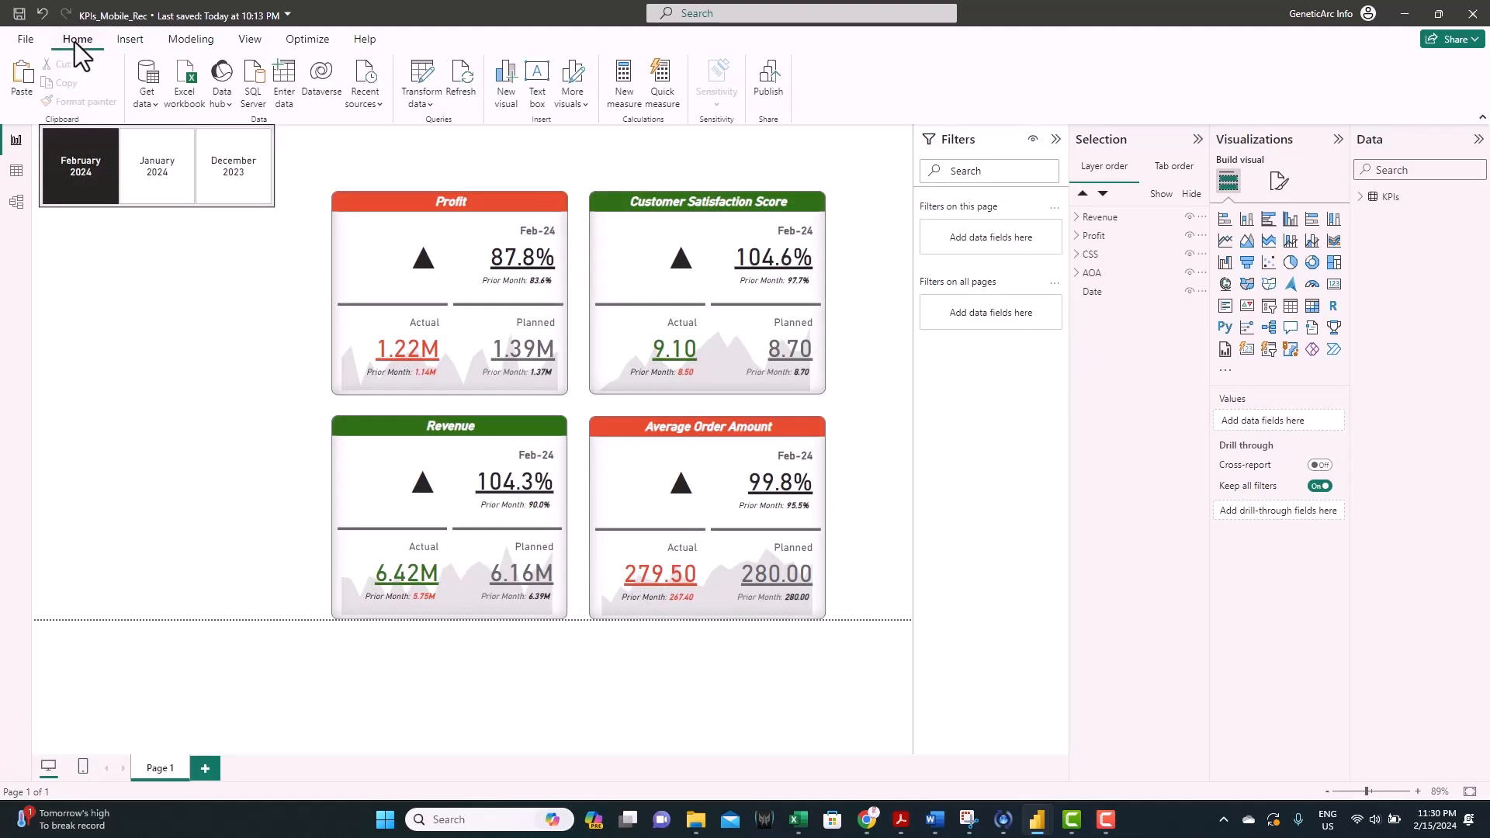
pyautogui.click(768, 89)
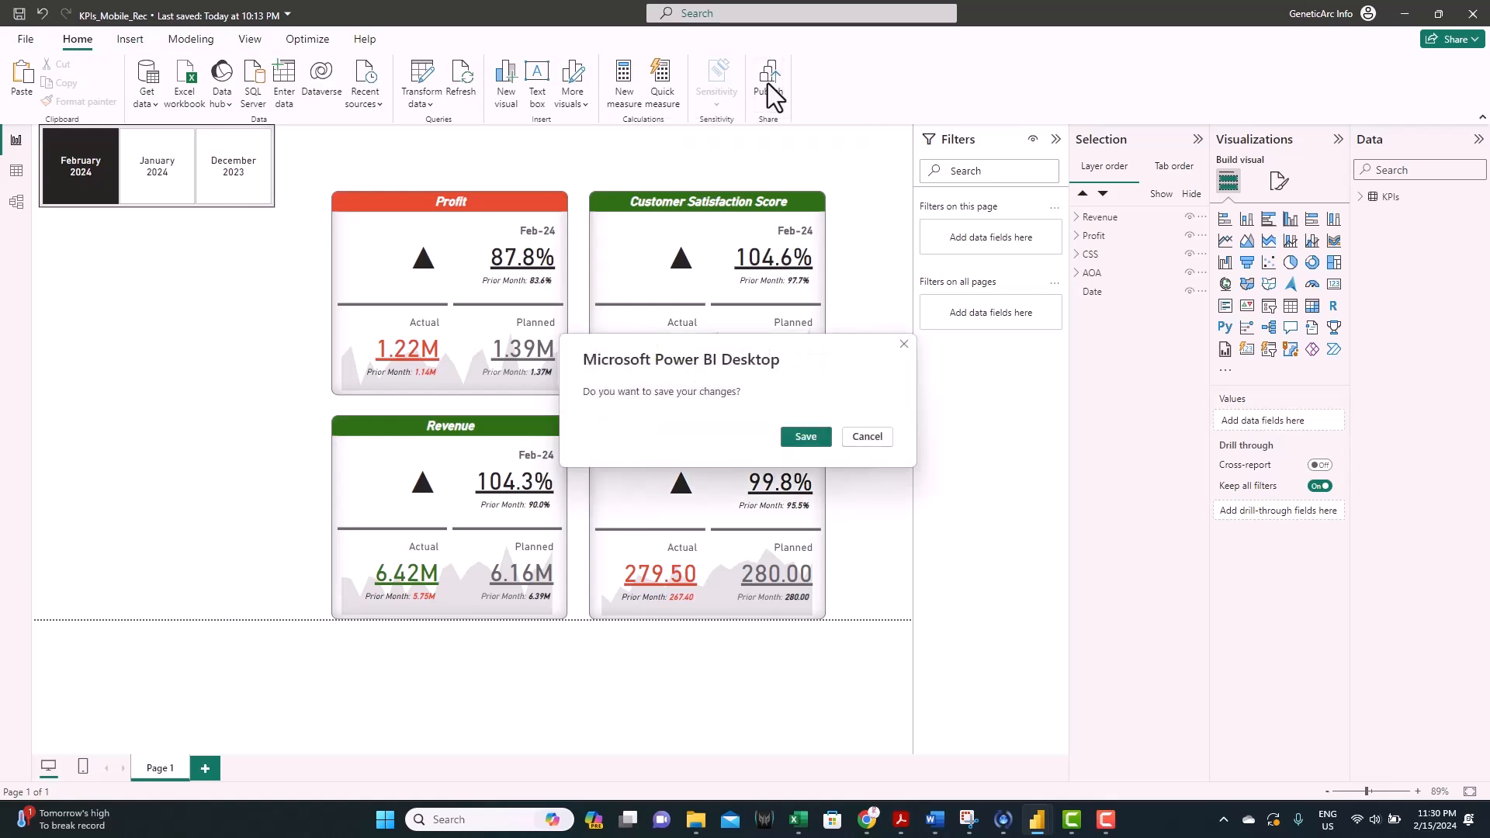
pyautogui.click(806, 436)
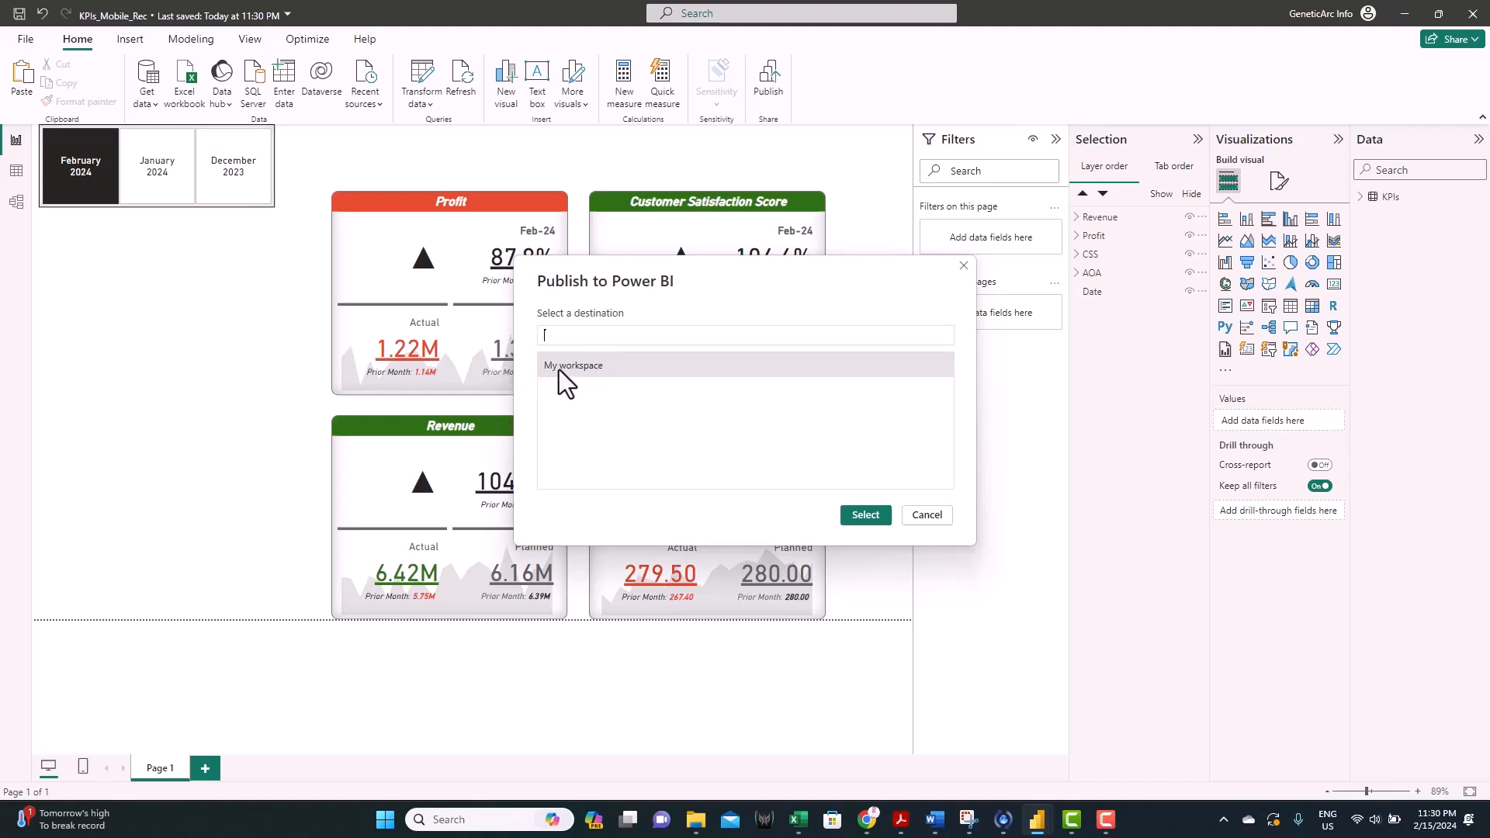
pyautogui.click(865, 515)
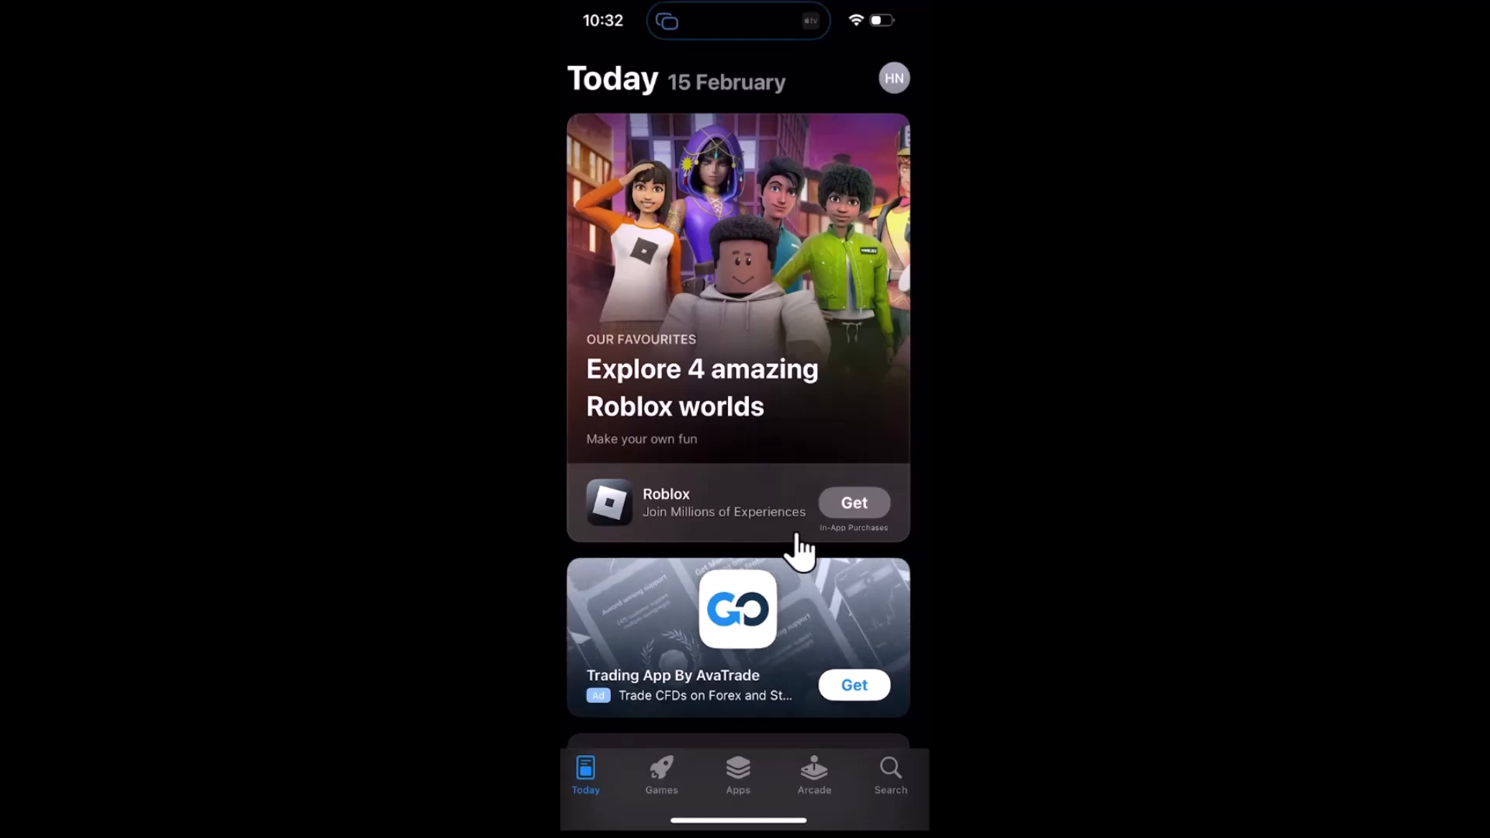
# Step: Search the phone's App Store for "power bi" and open the Microsoft Power BI app
pyautogui.click(887, 799)
pyautogui.click(883, 798)
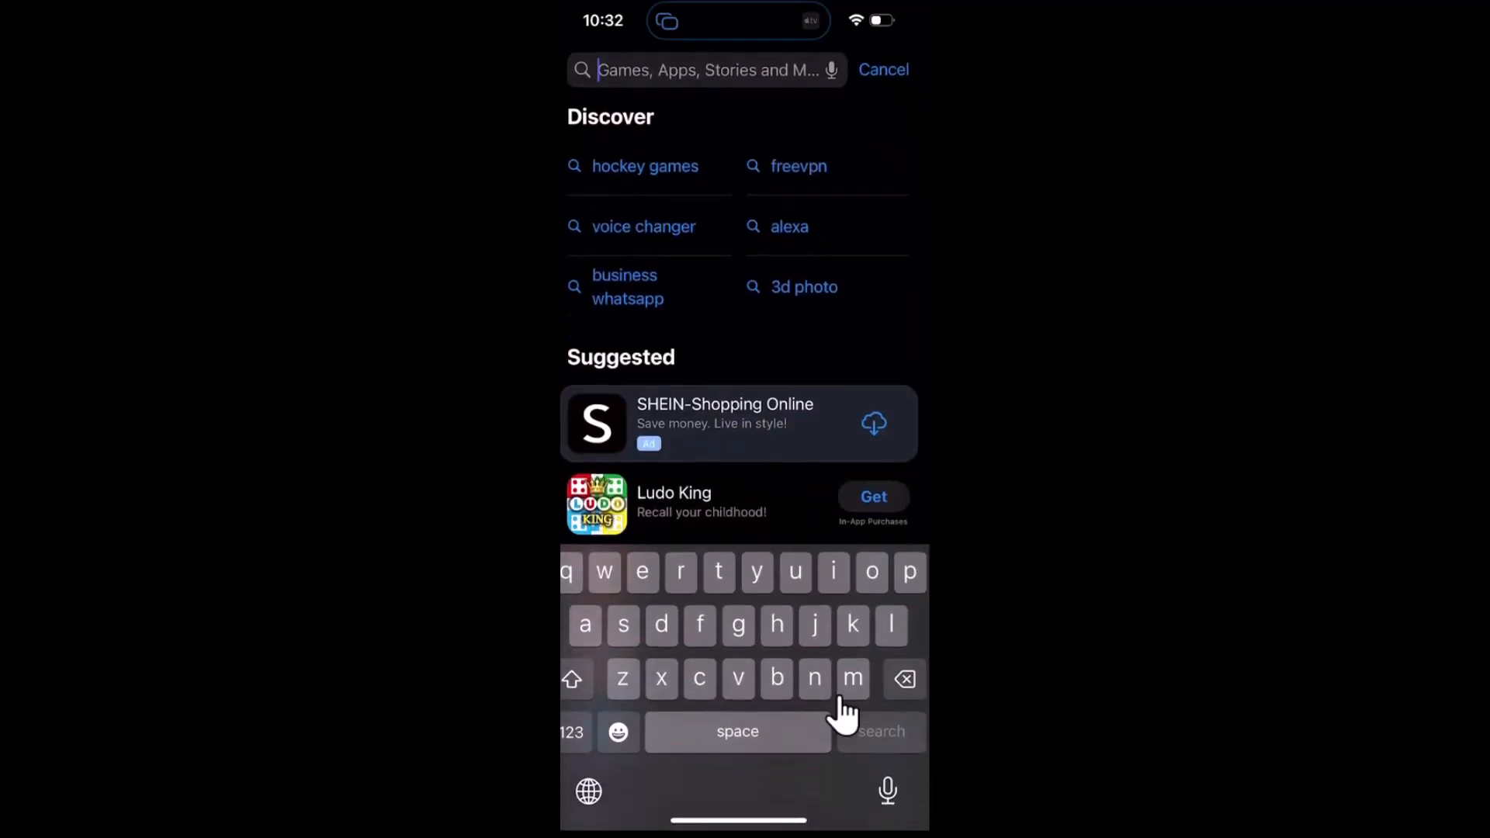
pyautogui.write('power ')
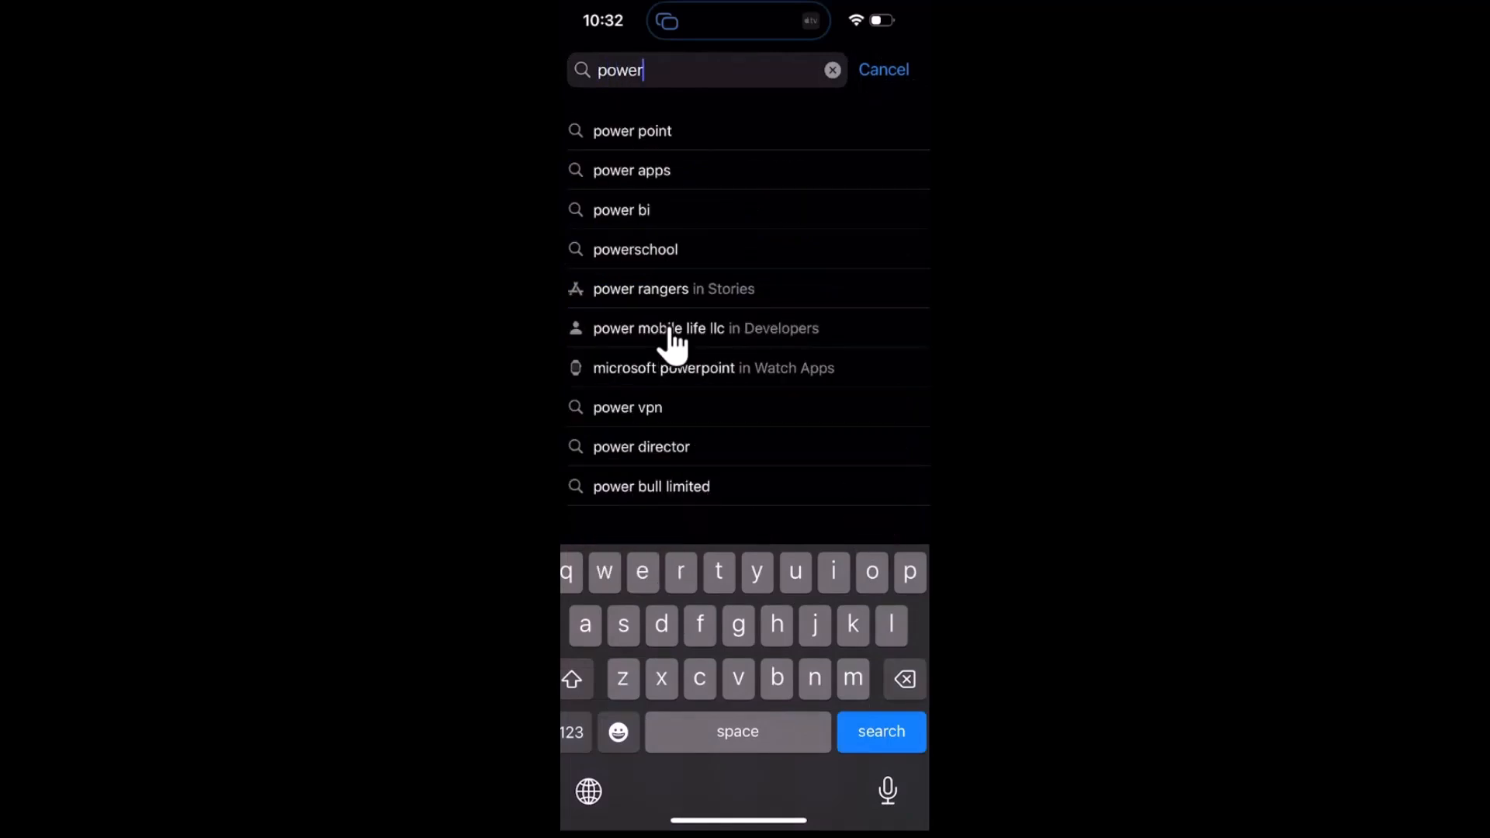
pyautogui.write('bi')
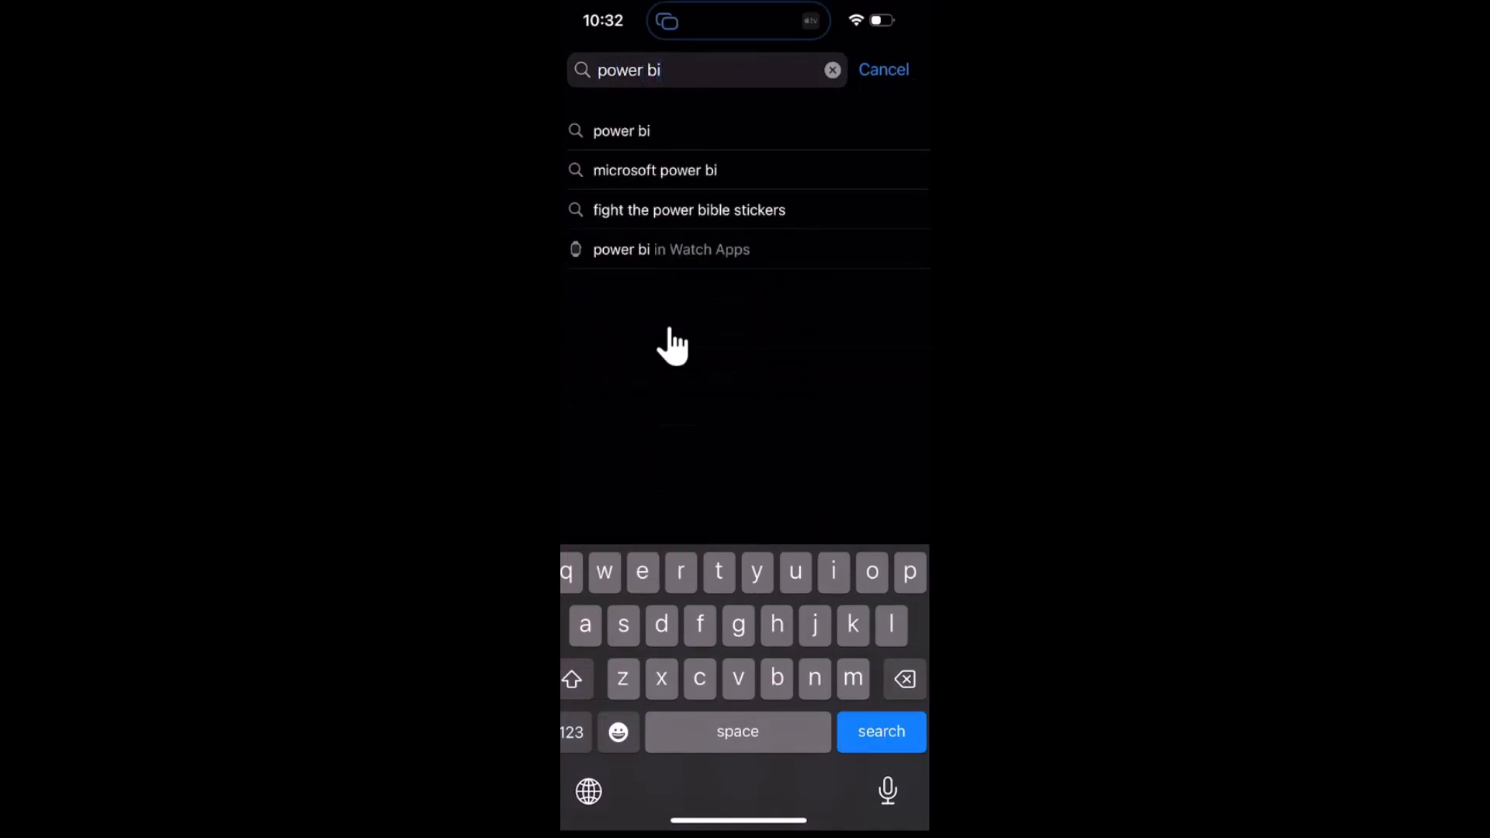
pyautogui.press('Return')
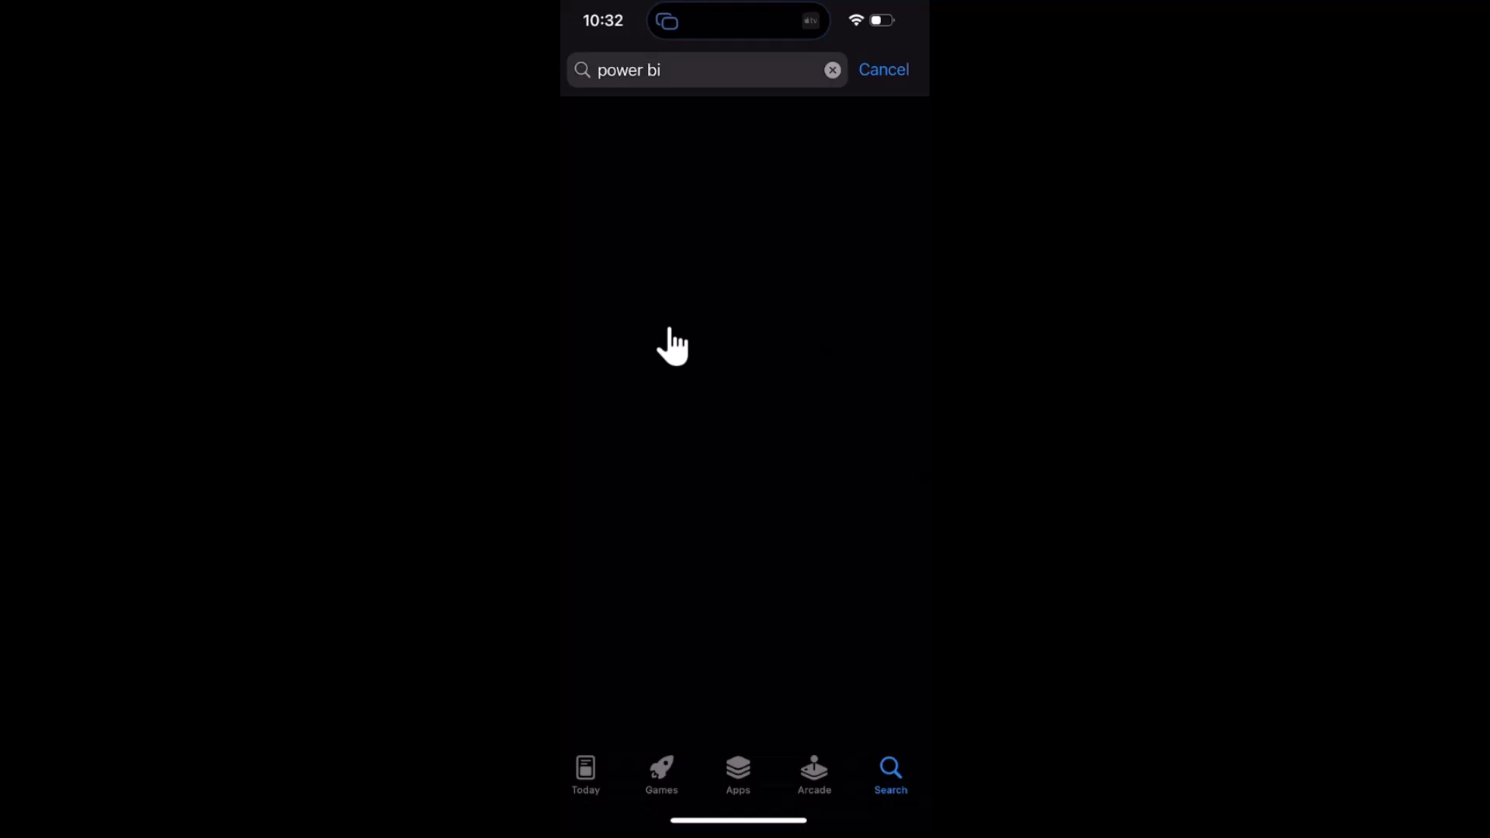
pyautogui.scroll(-3, 673, 342)
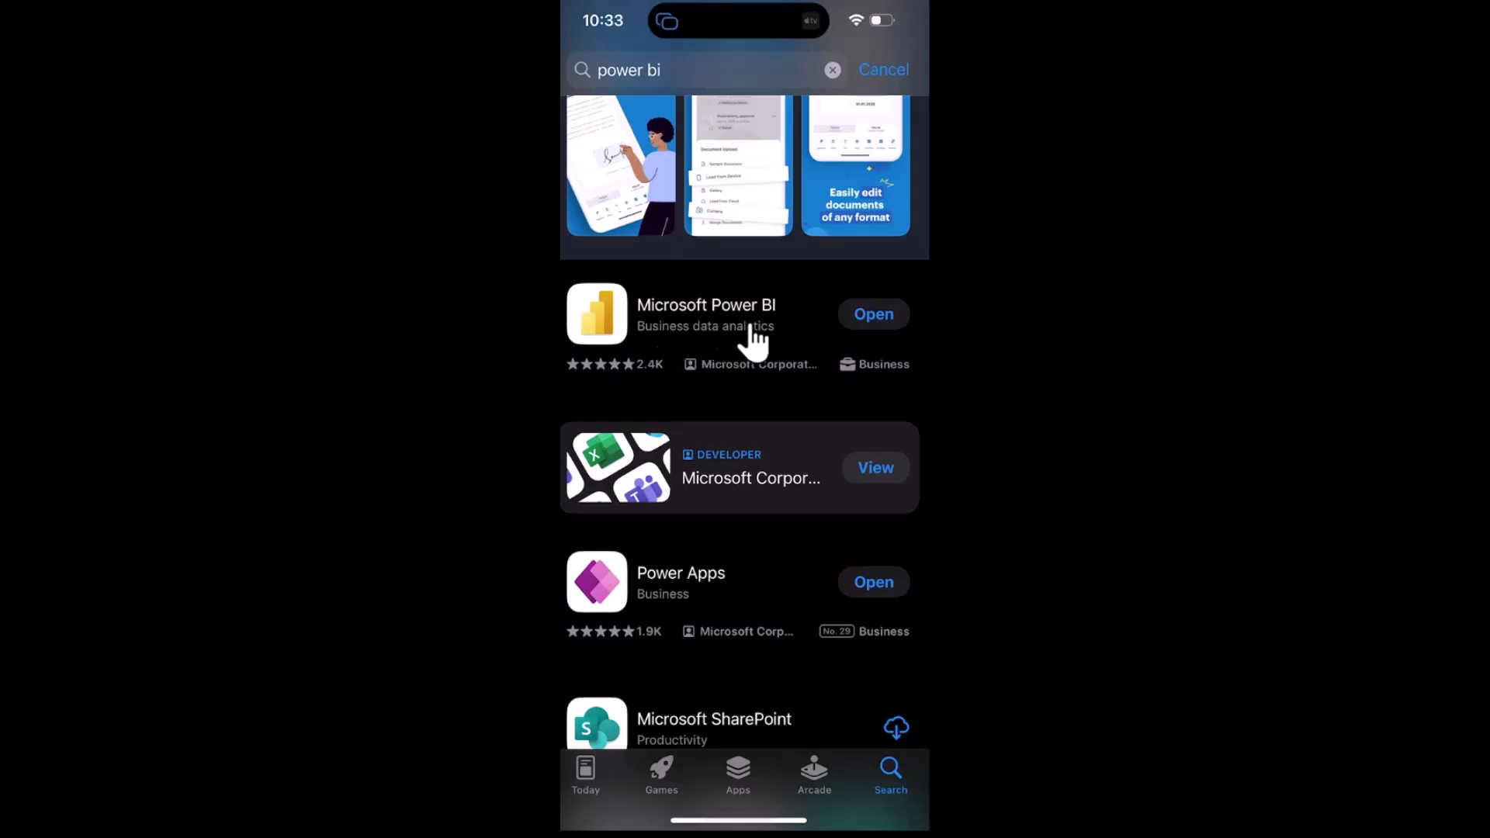
pyautogui.click(864, 332)
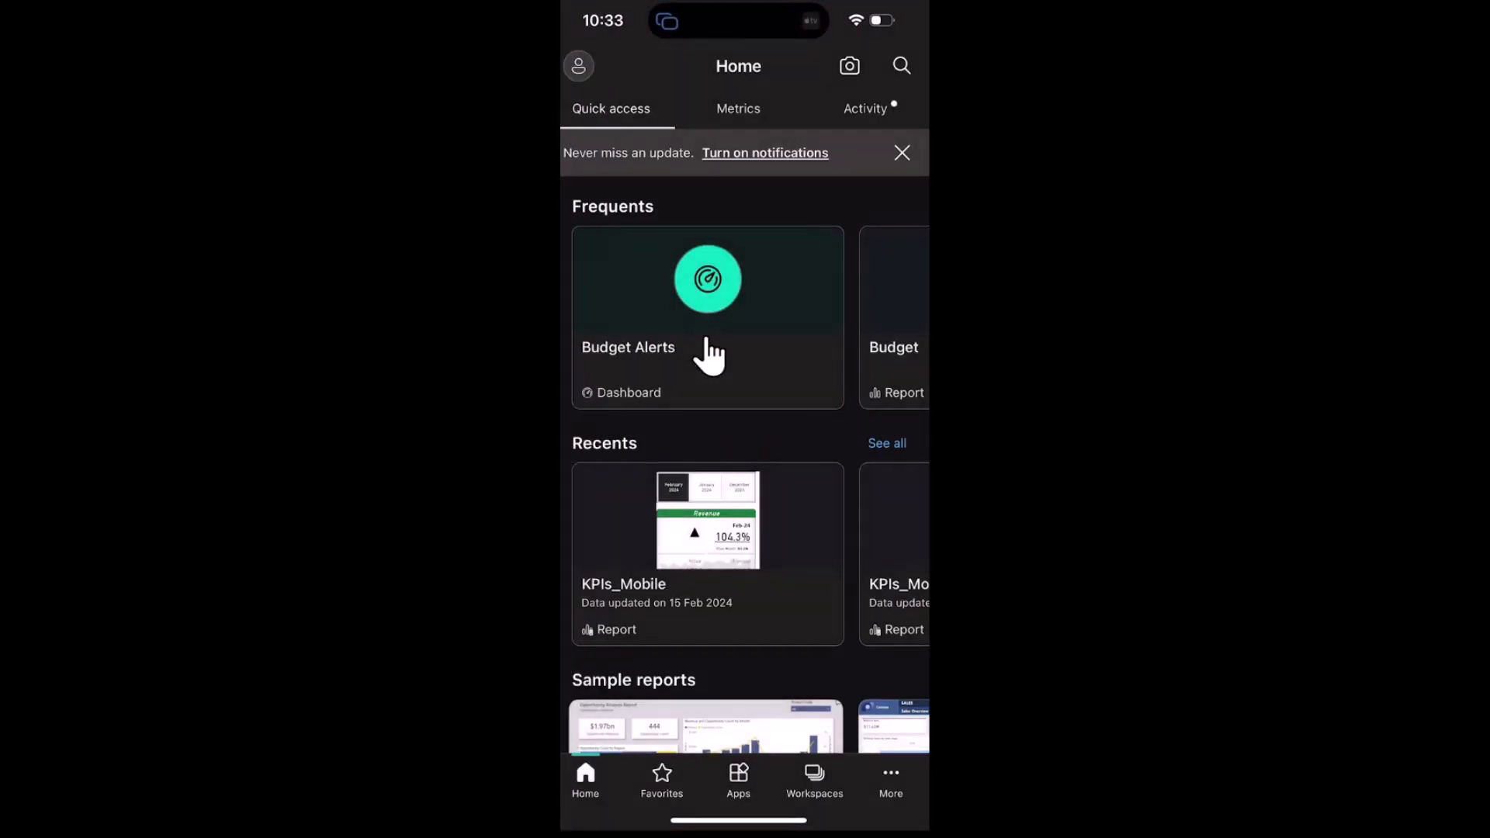
# Step: Check the signed-in account in the mobile app's settings and return to the Home page
pyautogui.click(578, 68)
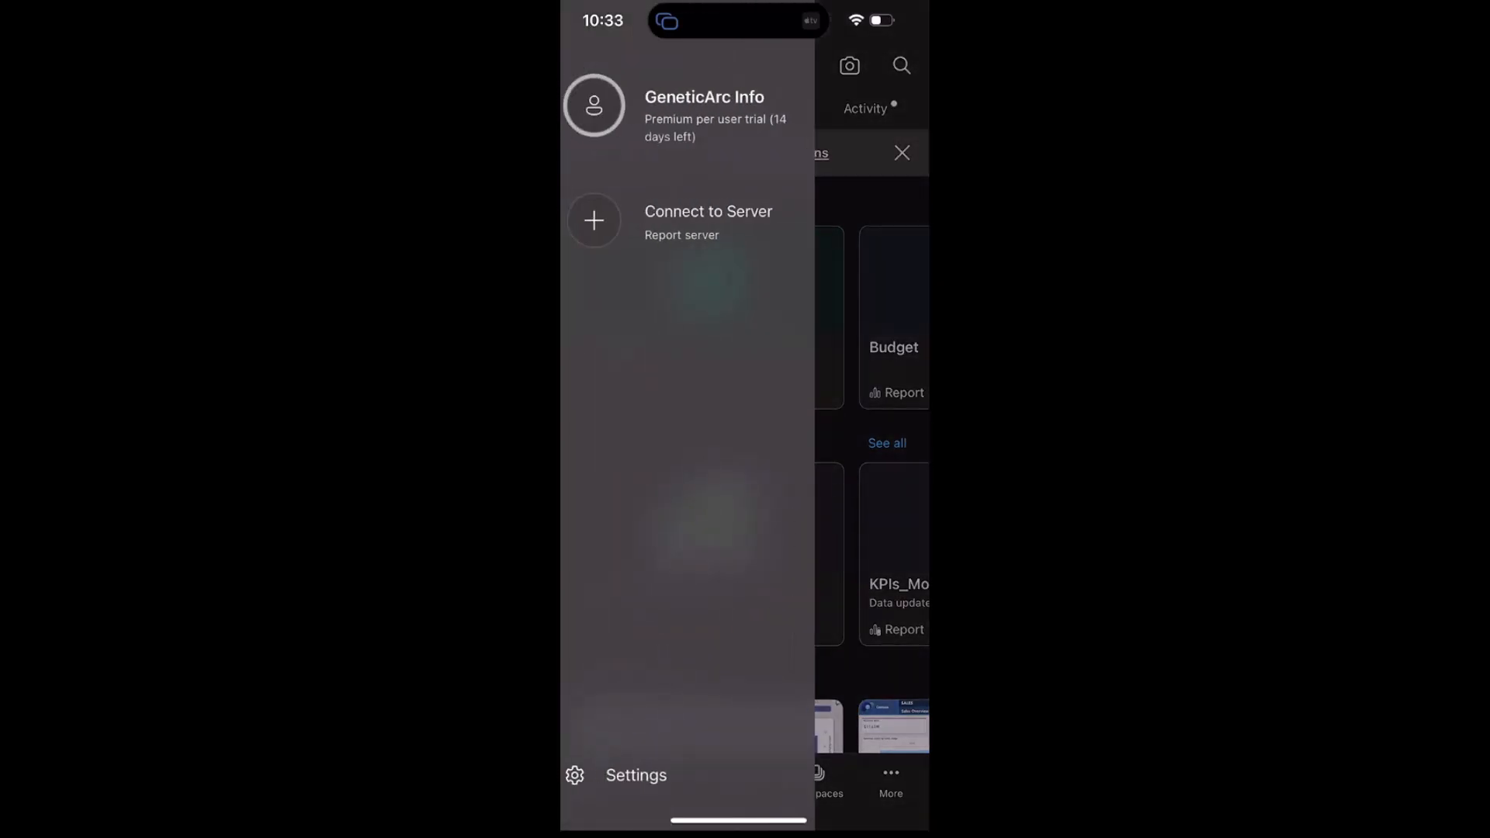
pyautogui.click(635, 775)
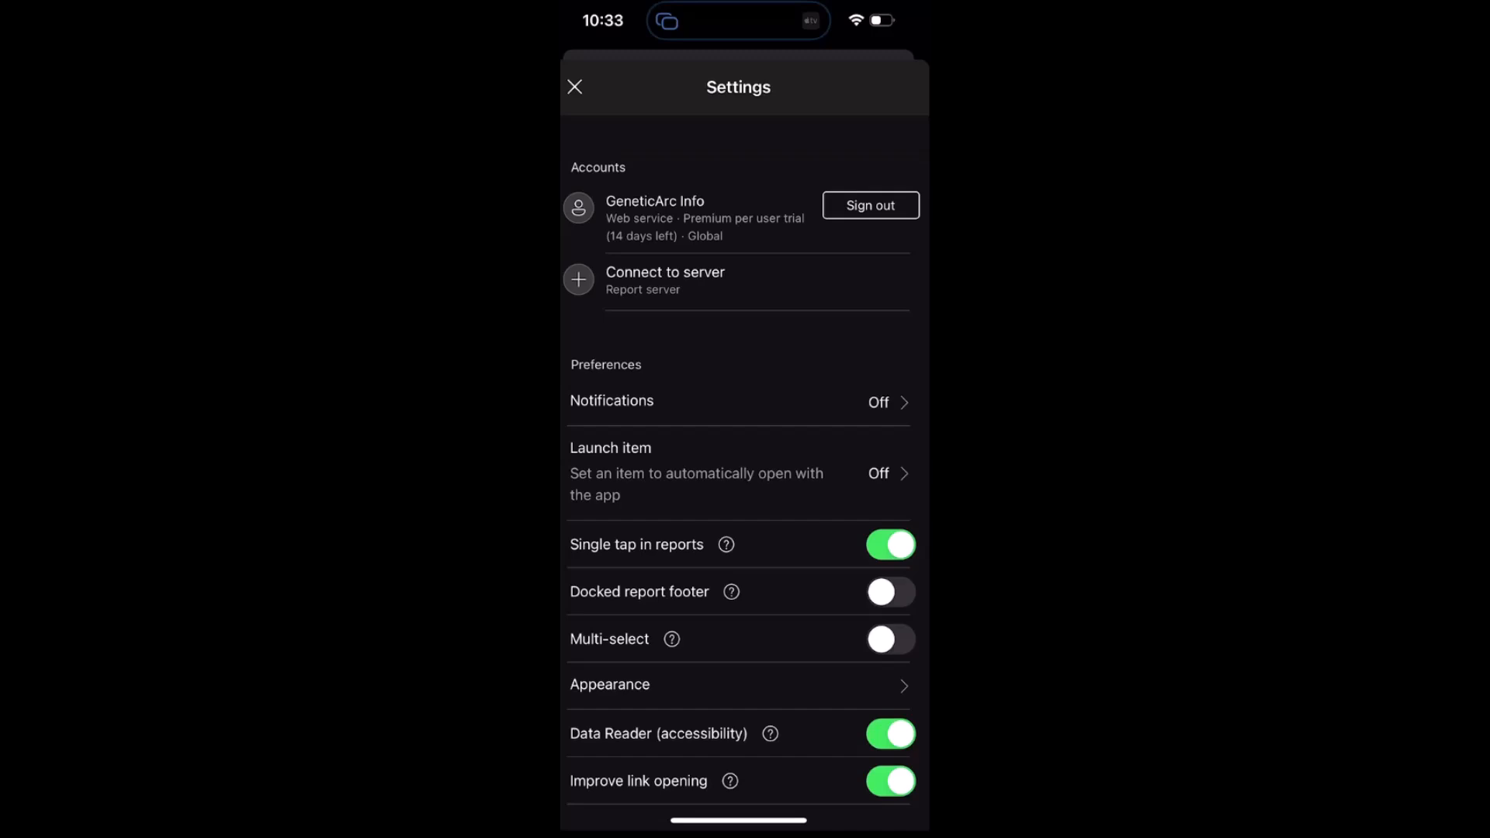
pyautogui.click(575, 86)
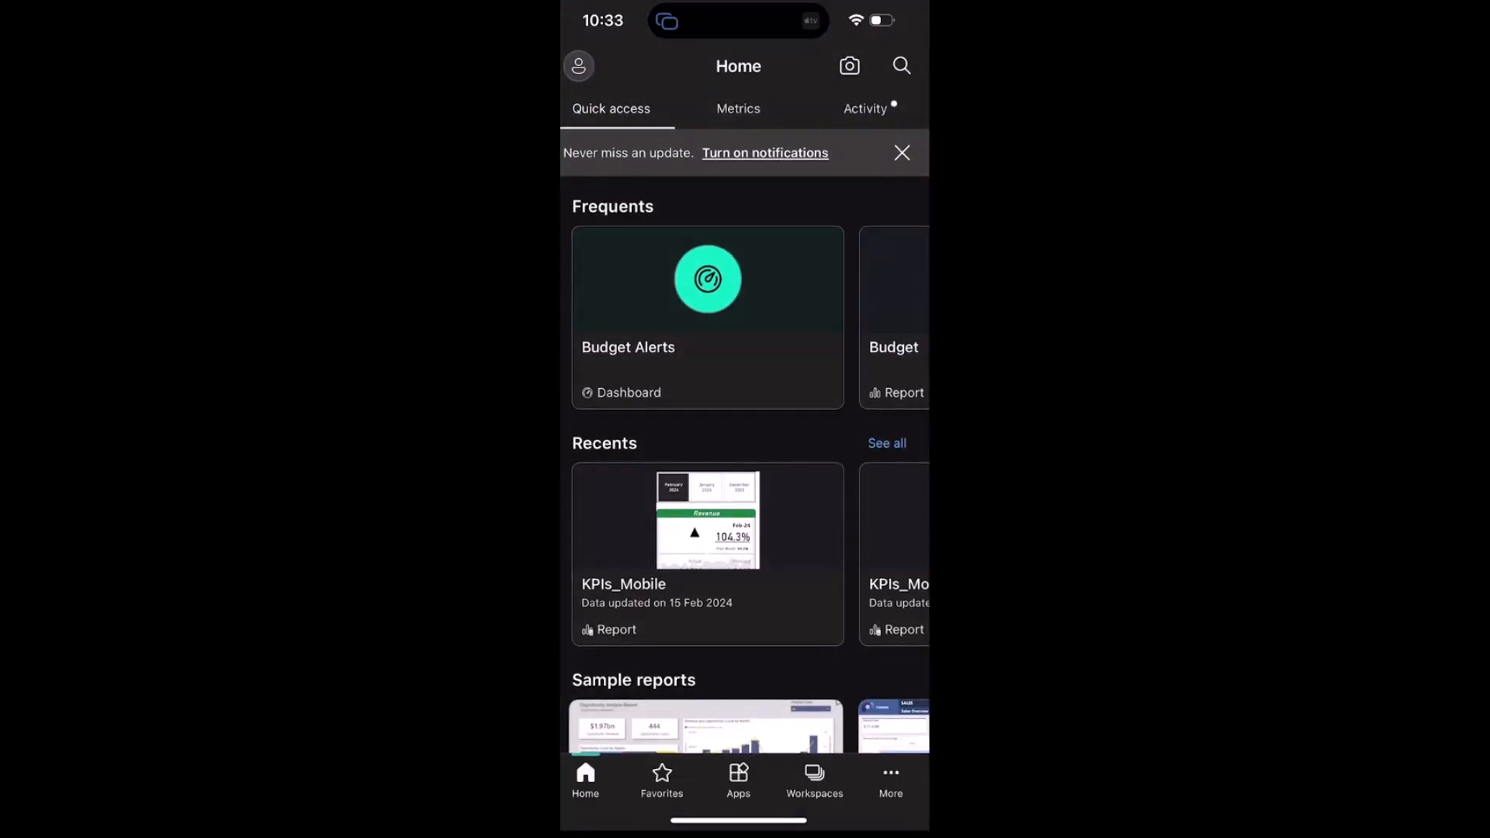
# Step: Search My Workspace for "Mob" and open the KPIs_Mobile_Rec report
pyautogui.scroll(-3, 745, 466)
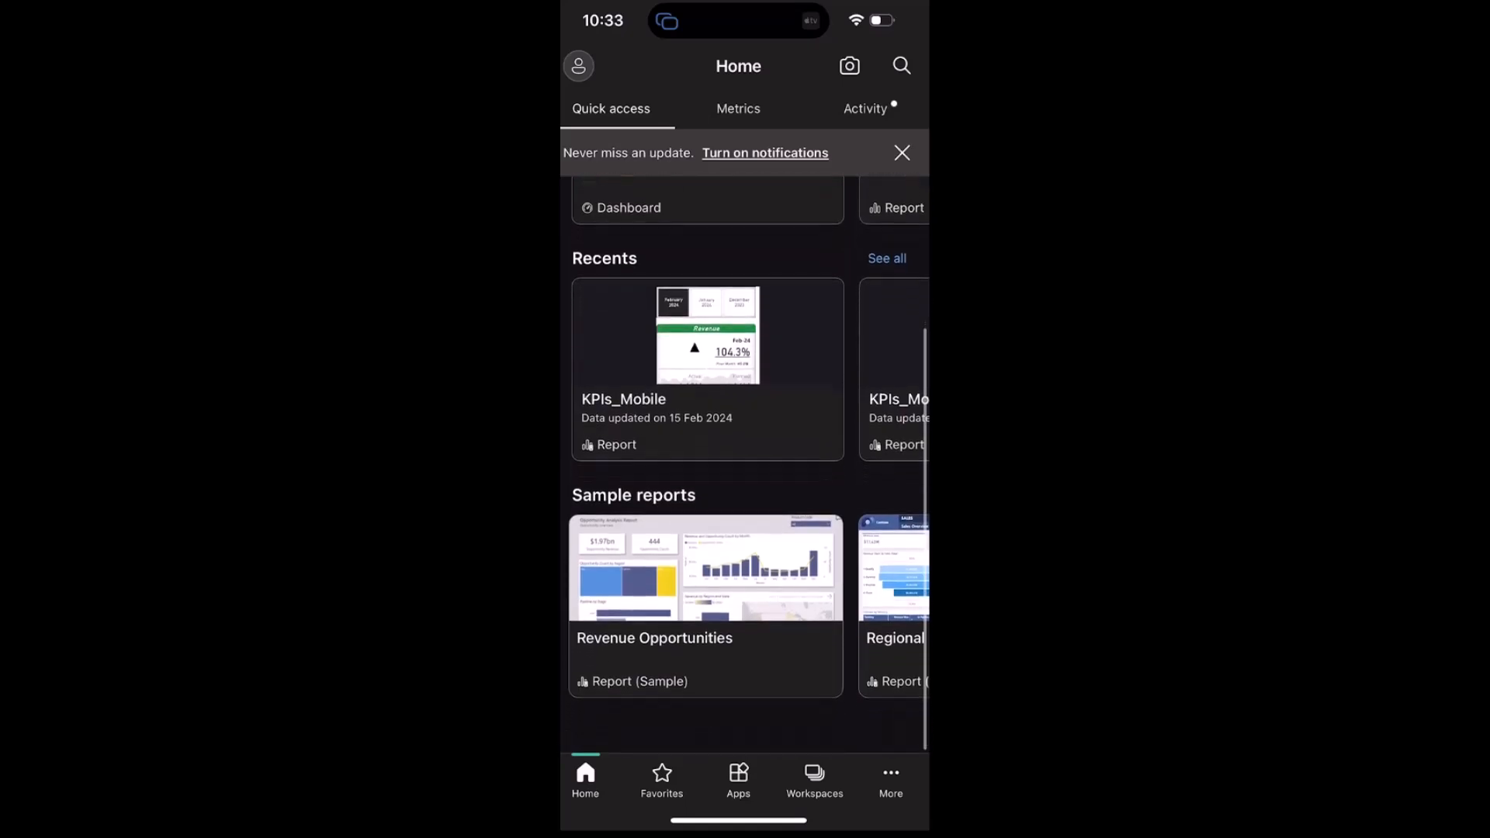
pyautogui.scroll(3, 745, 465)
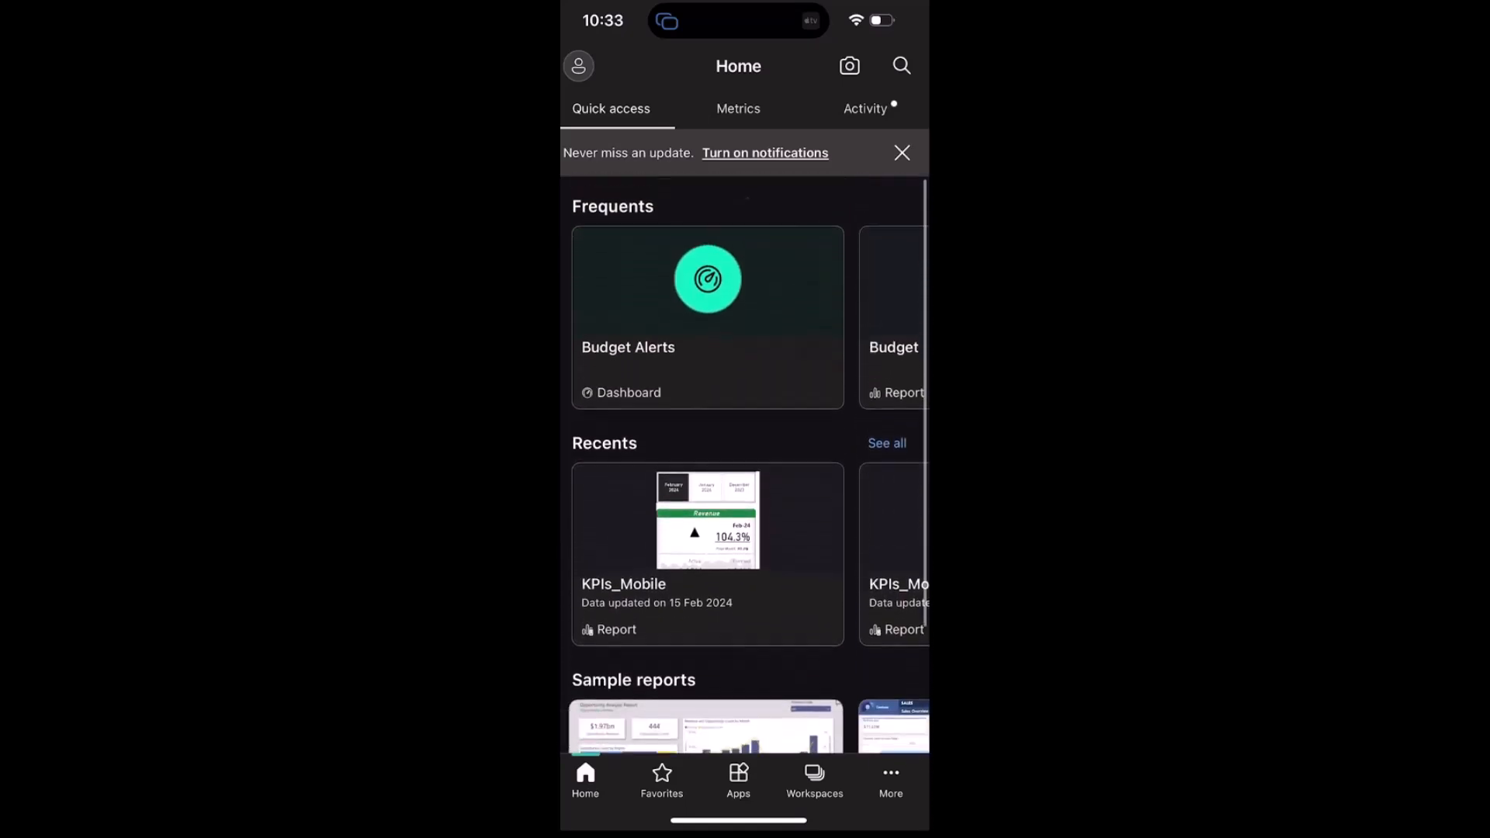
pyautogui.click(814, 776)
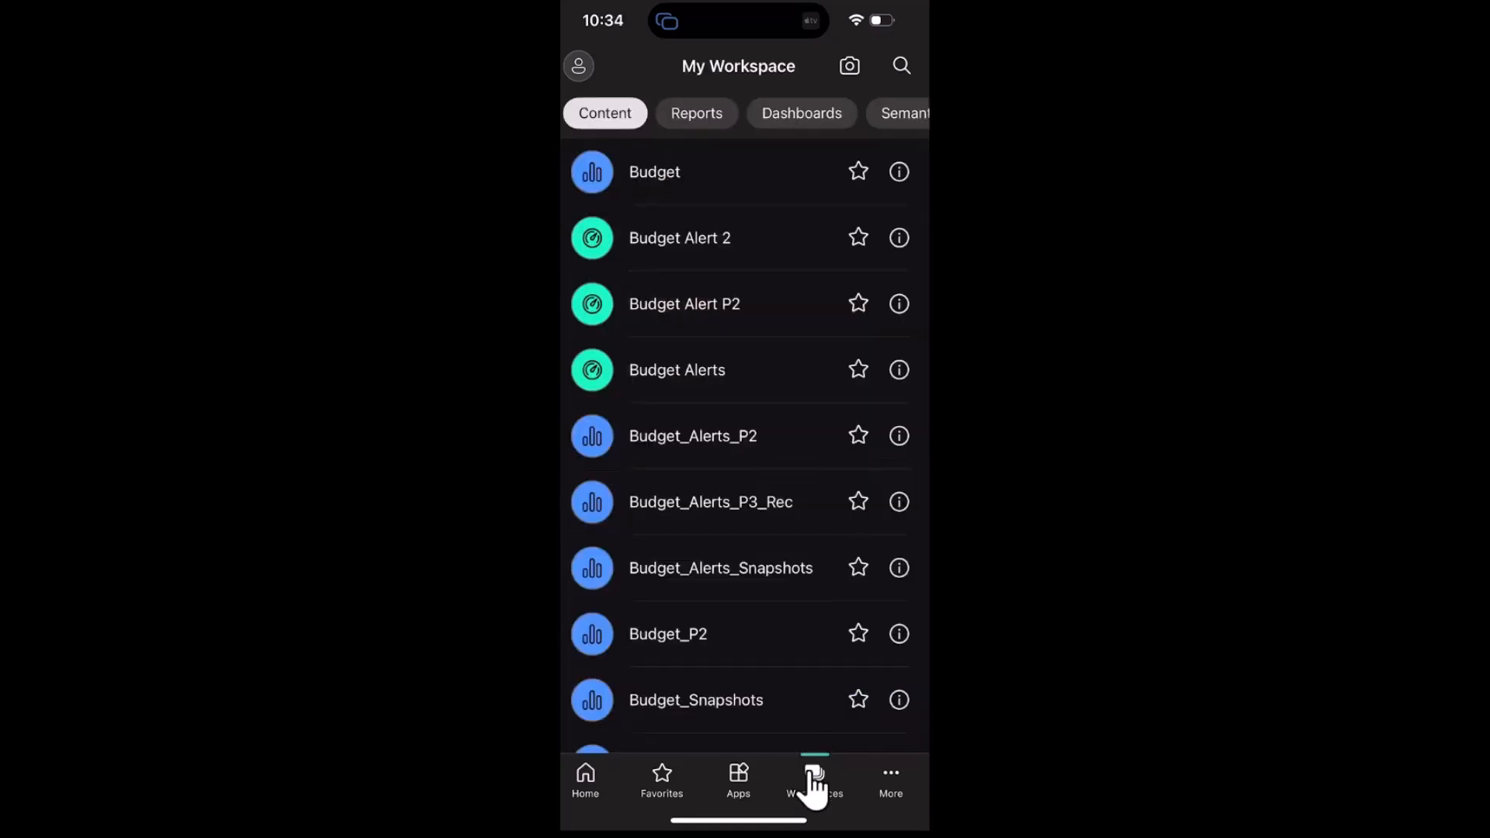
pyautogui.click(901, 65)
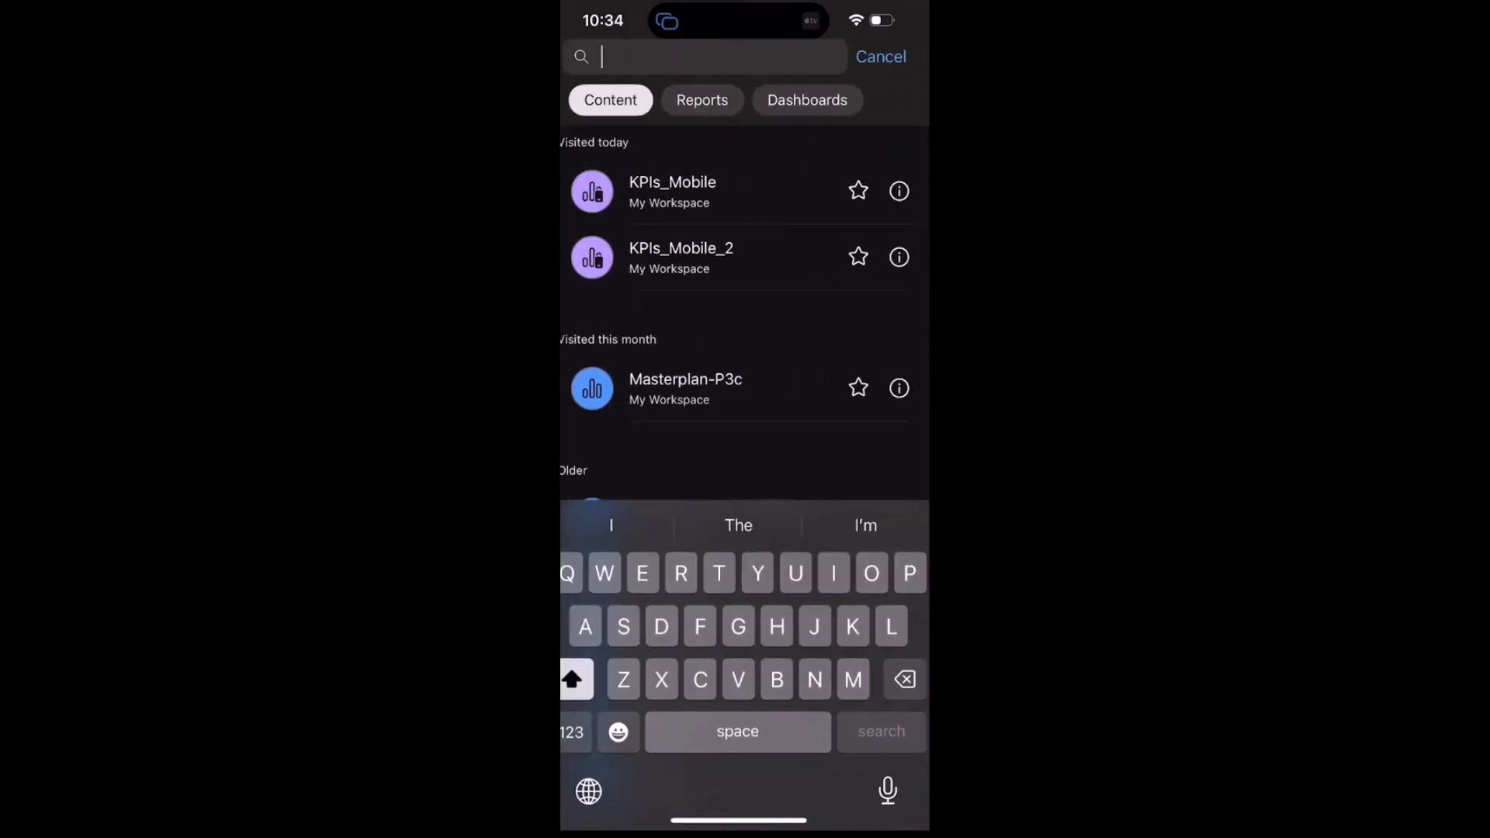
pyautogui.write('Mob')
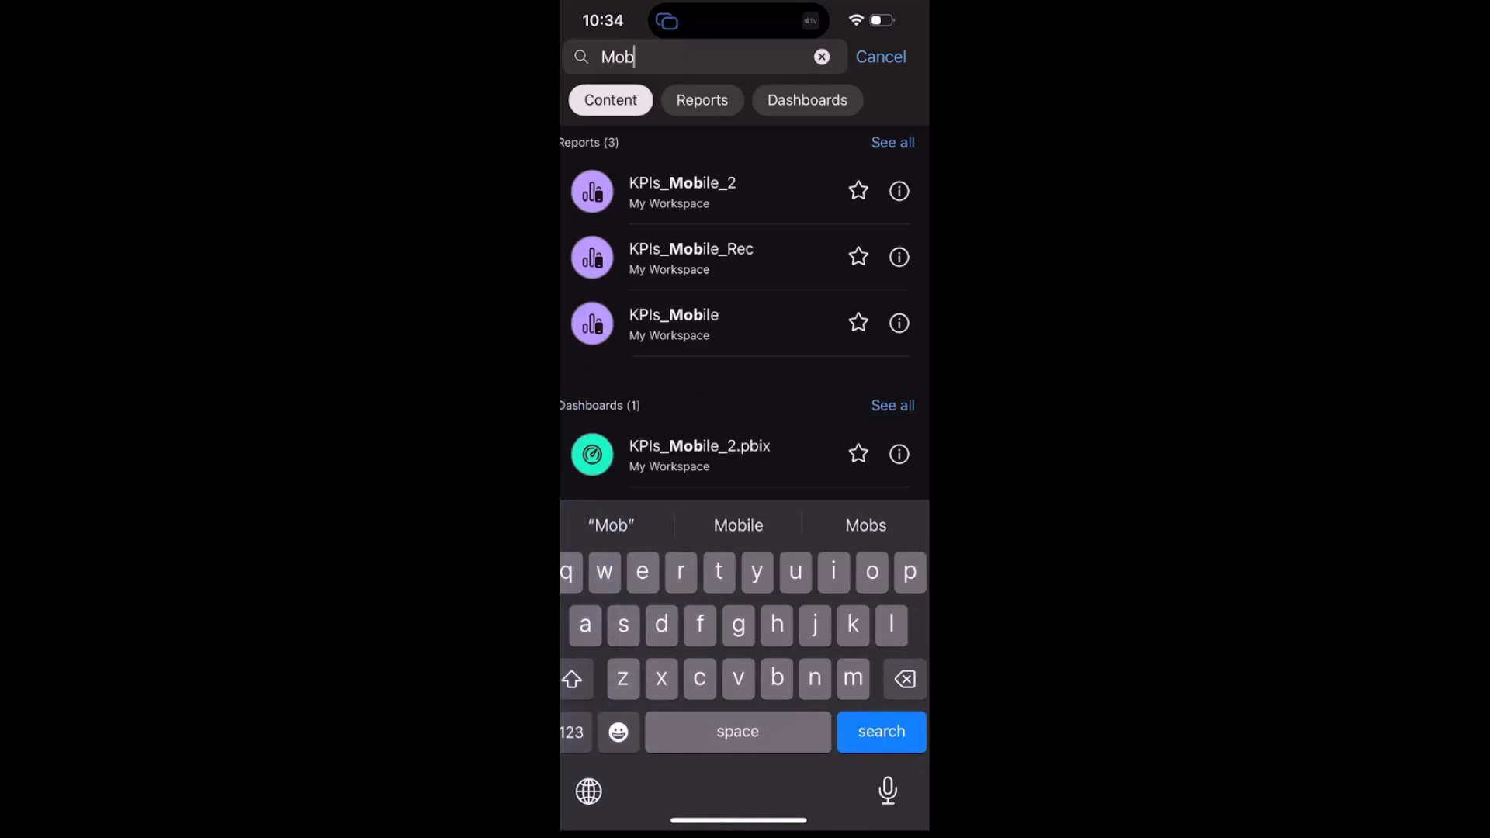
pyautogui.click(723, 332)
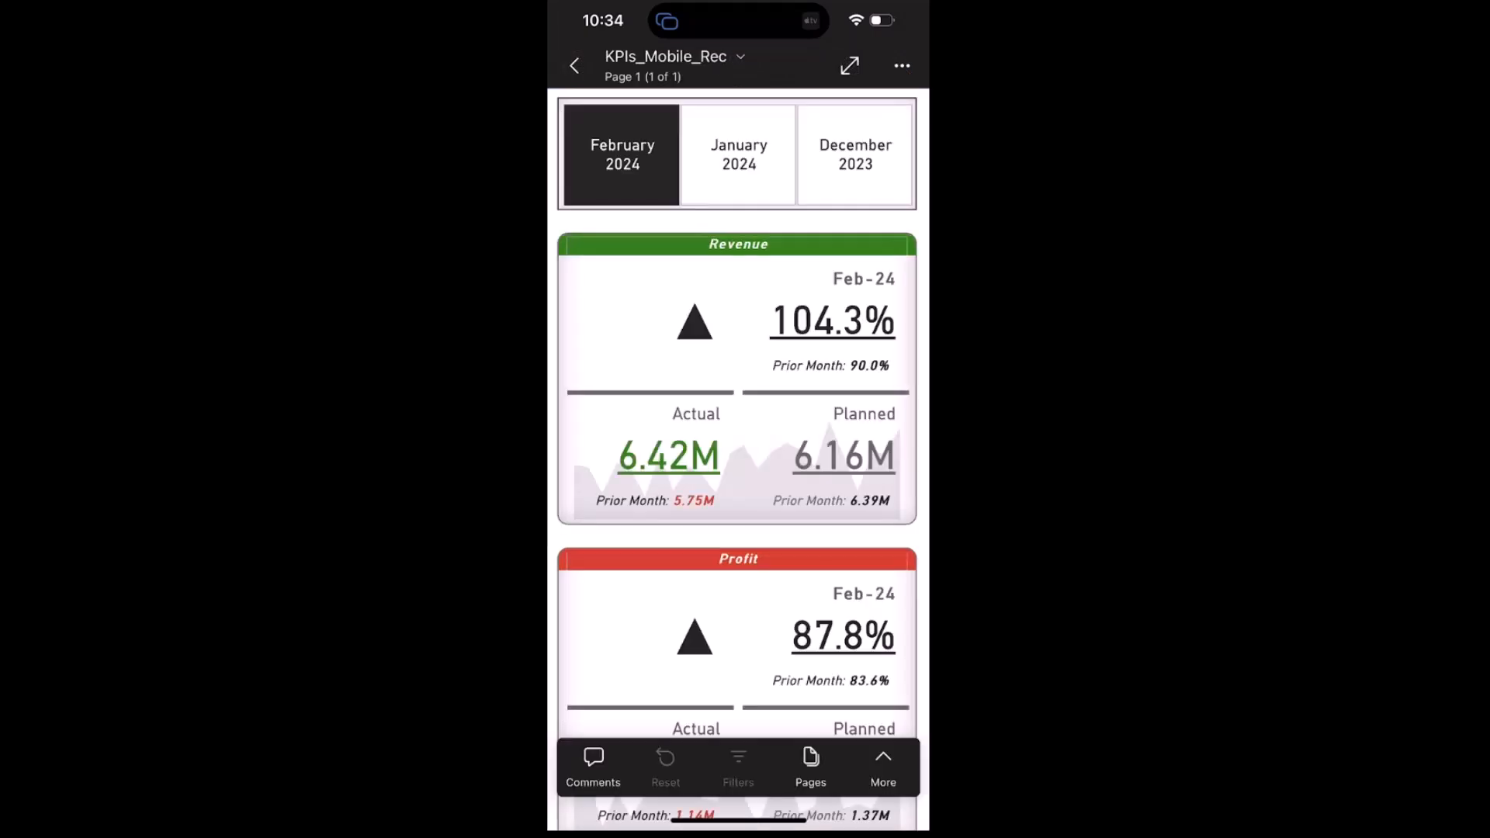
# Step: Review all the KPI cards from Revenue down to Customer Satisfaction Score and return to the month slicer
pyautogui.scroll(-2, 737, 458)
pyautogui.scroll(-5, 737, 457)
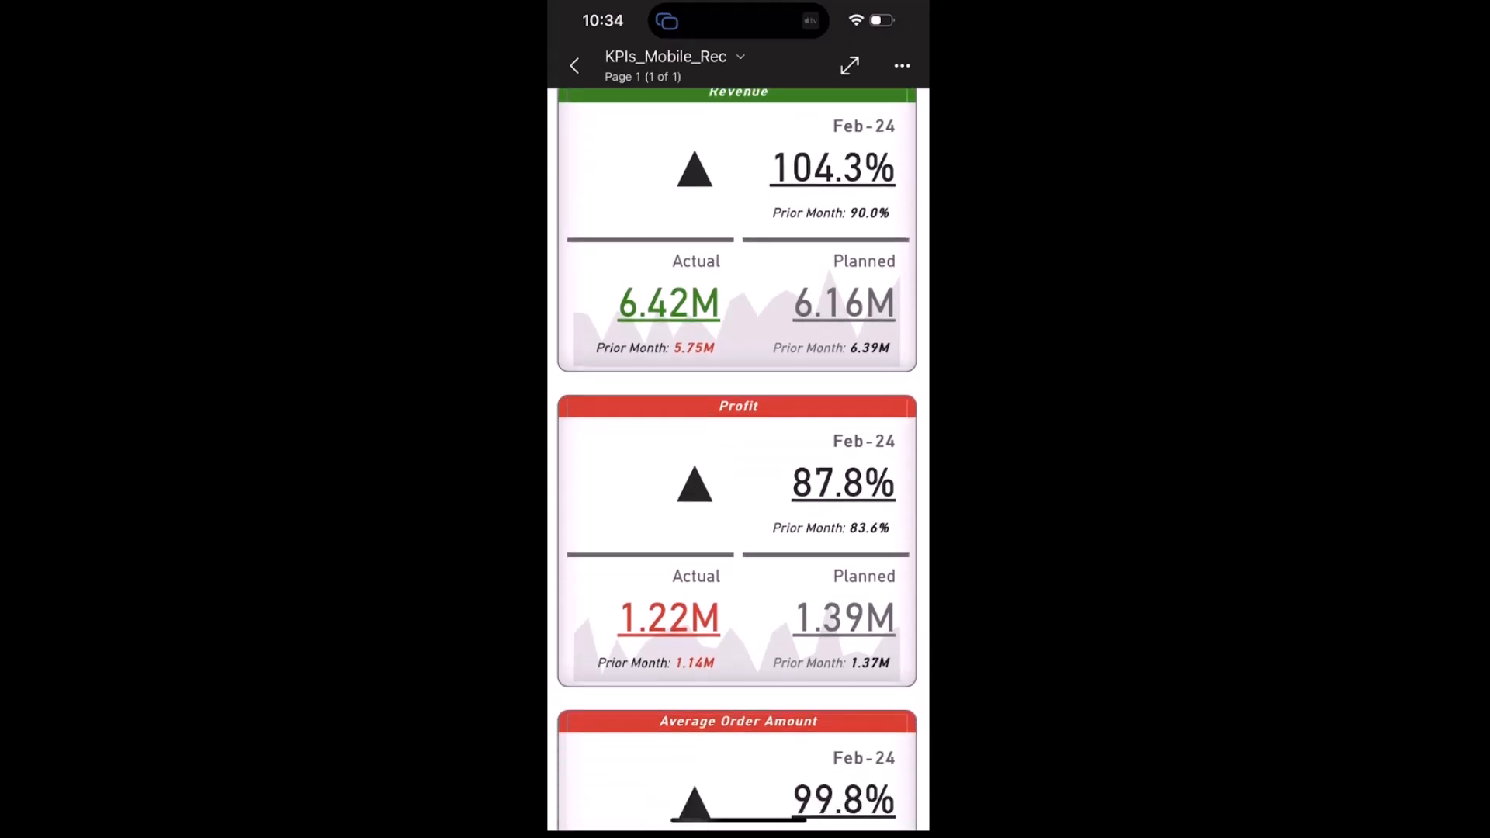
pyautogui.scroll(-8, 737, 458)
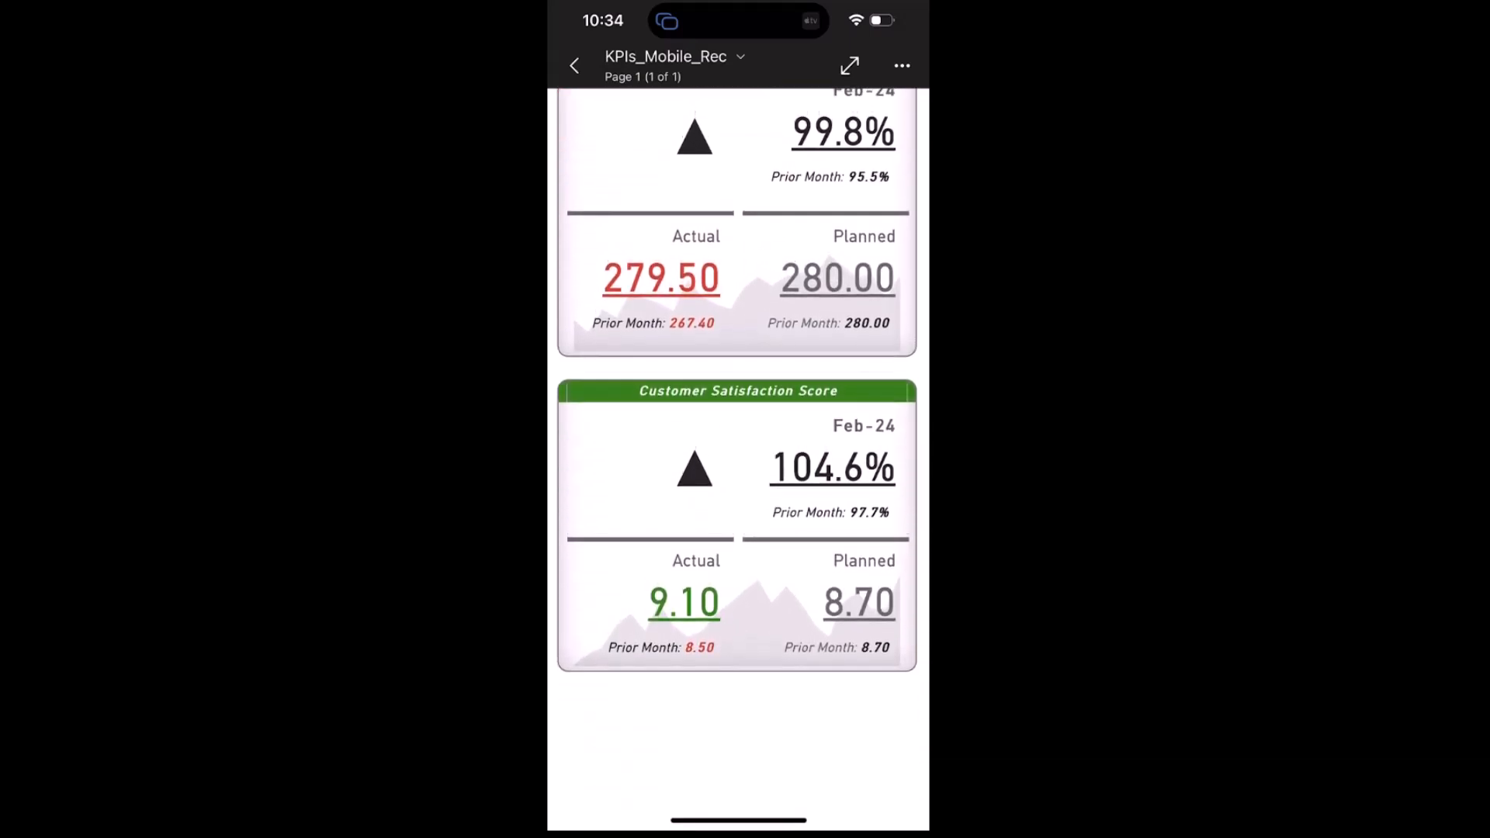
pyautogui.scroll(20, 738, 458)
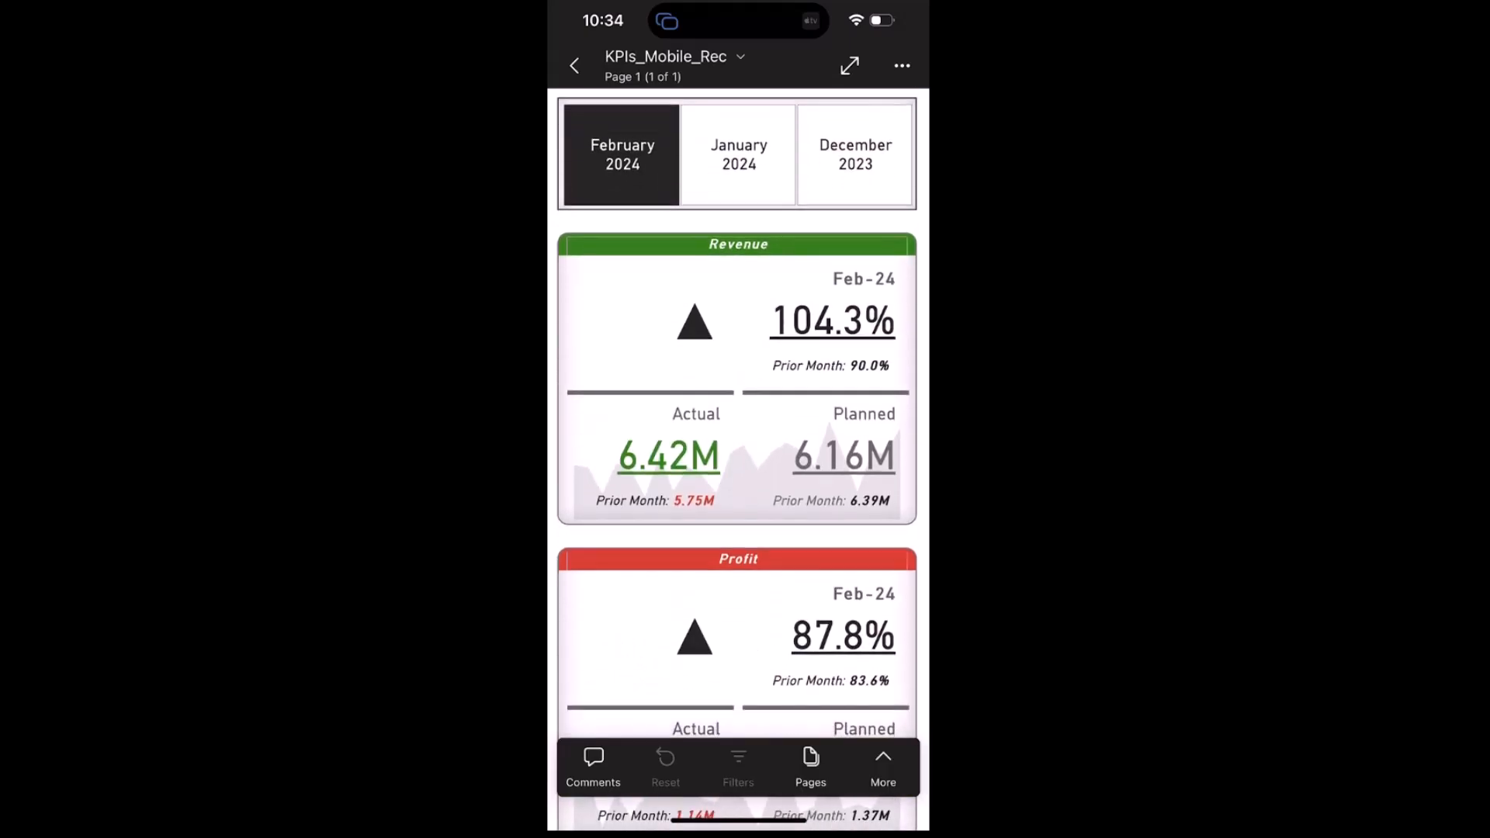
# Step: Filter the report to January 2024, check the KPI cards, and reset the slicer to February 2024
pyautogui.click(738, 155)
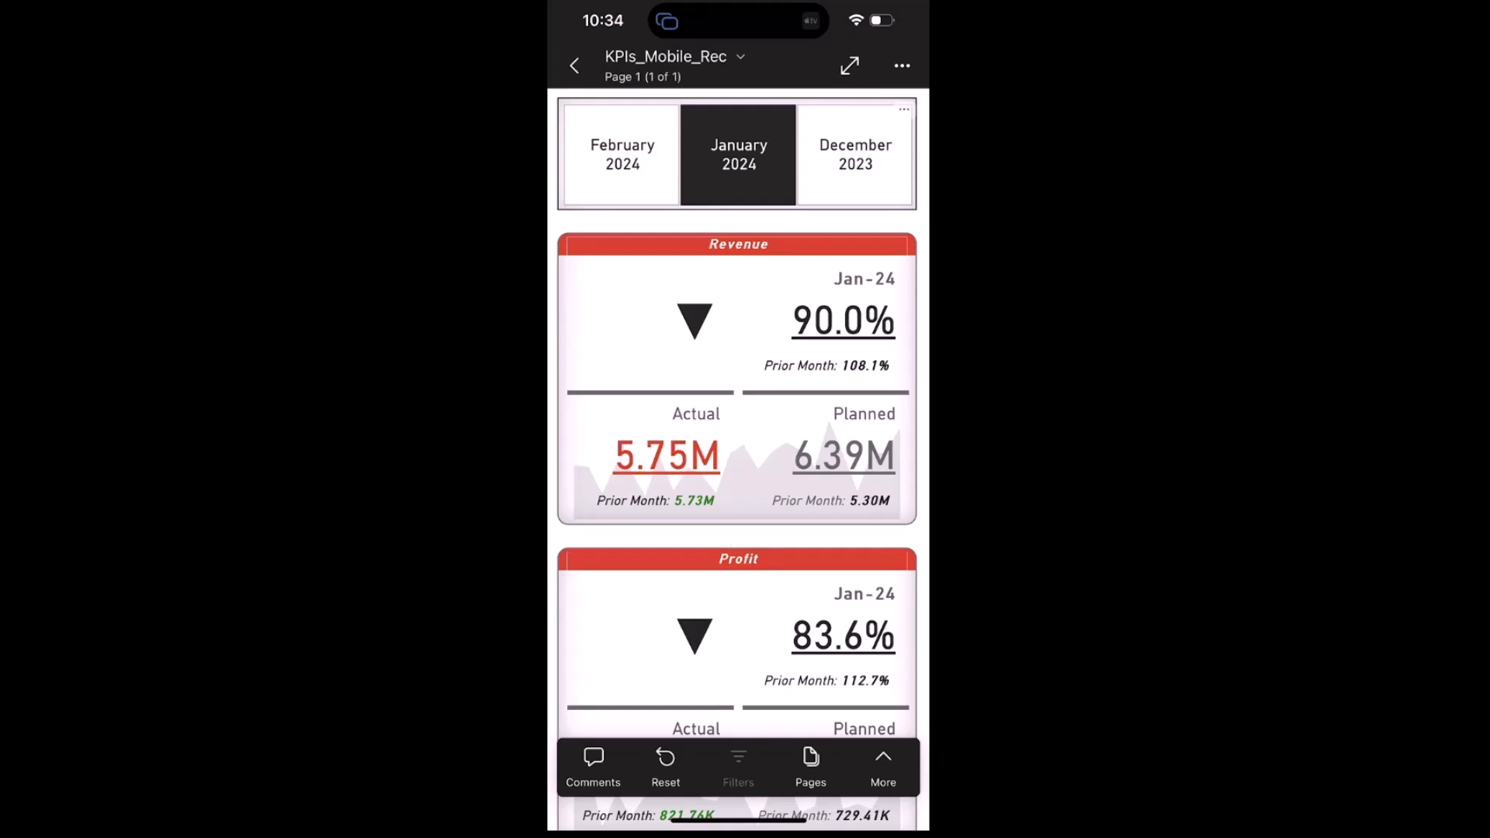
pyautogui.scroll(-5, 737, 457)
pyautogui.click(666, 764)
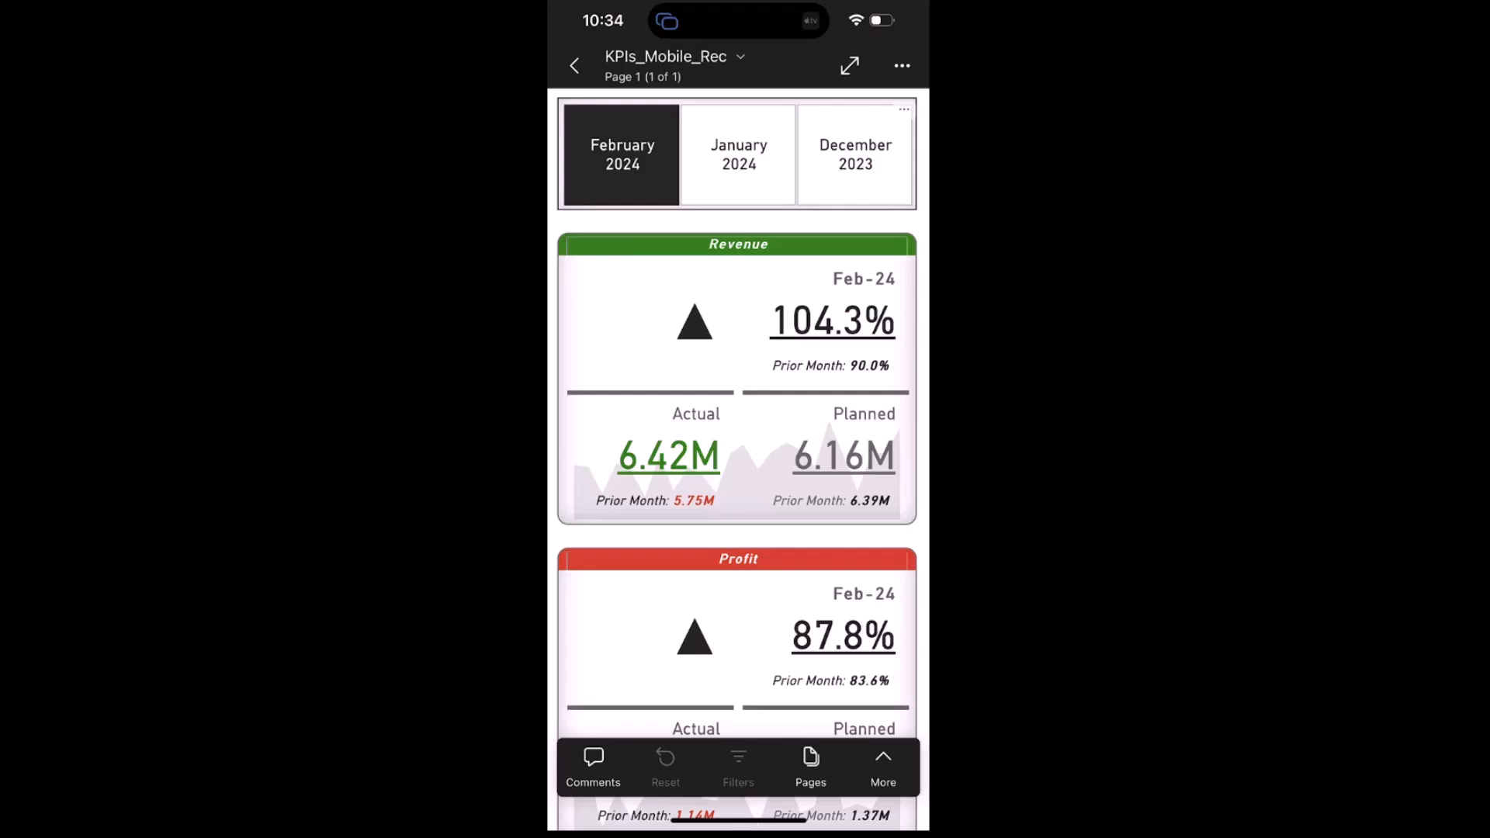
pyautogui.scroll(-2, 738, 458)
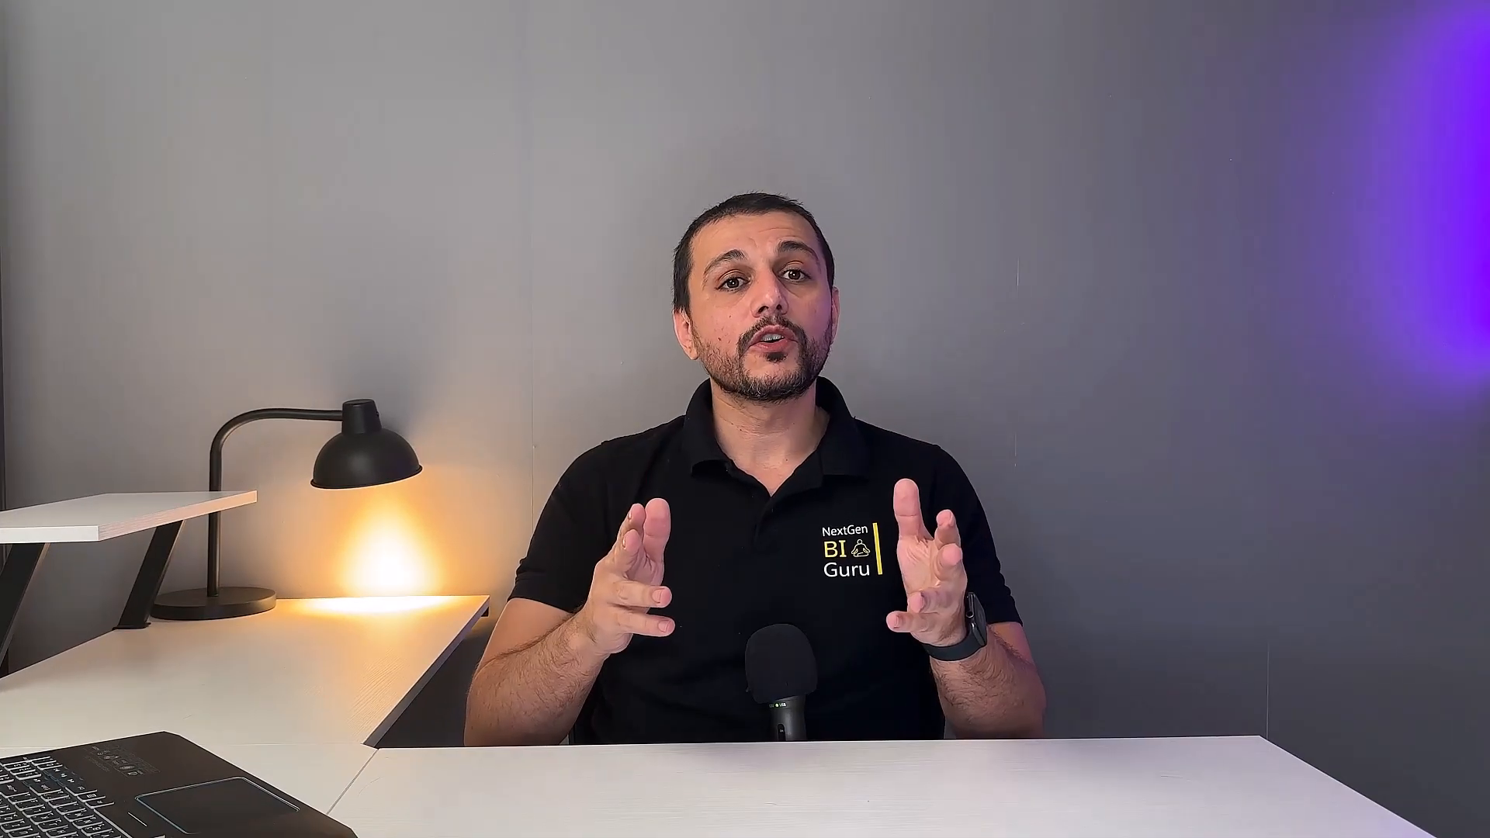